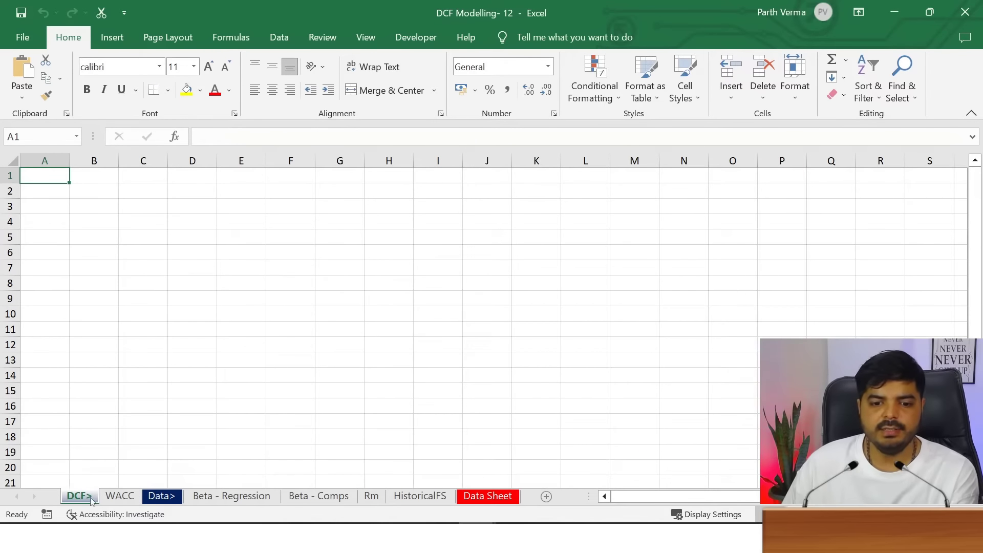
Switch to the WACC sheet and inspect the formula behind the 94.06% Equity Weight, leaving it unchanged
{"action": "left_click", "coordinate": [109, 499]}
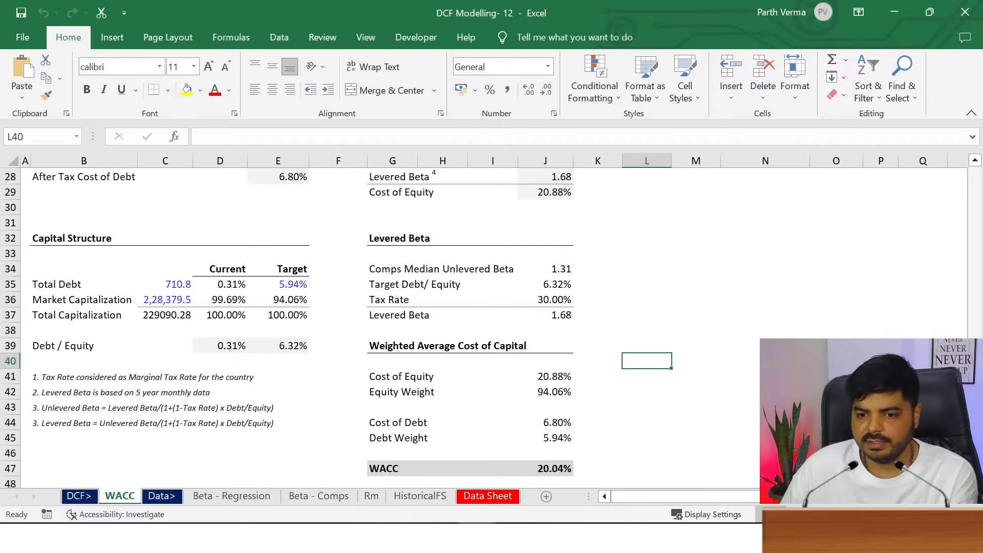
{"action": "scroll", "coordinate": [336, 327], "scroll_direction": "up", "scroll_amount": 1}
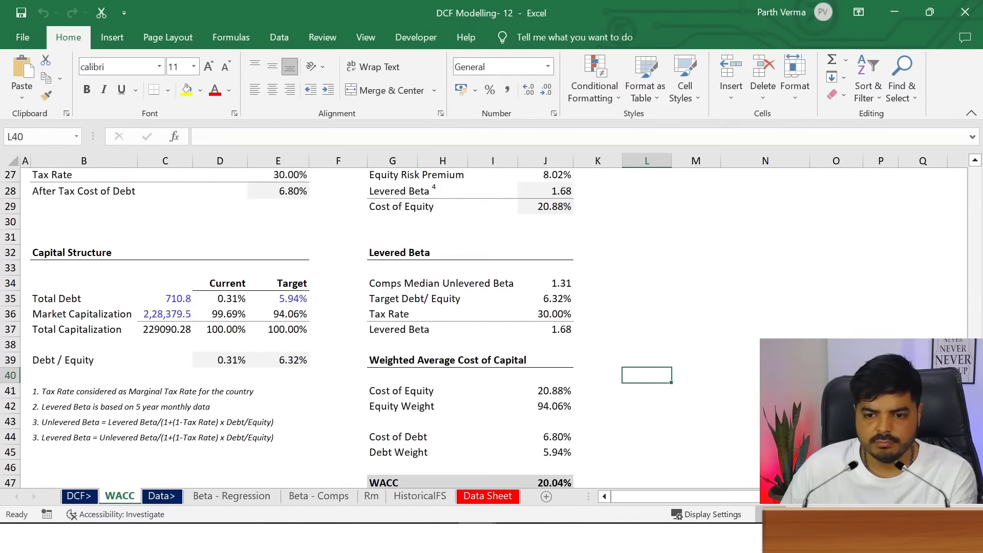
{"action": "left_click", "coordinate": [563, 406]}
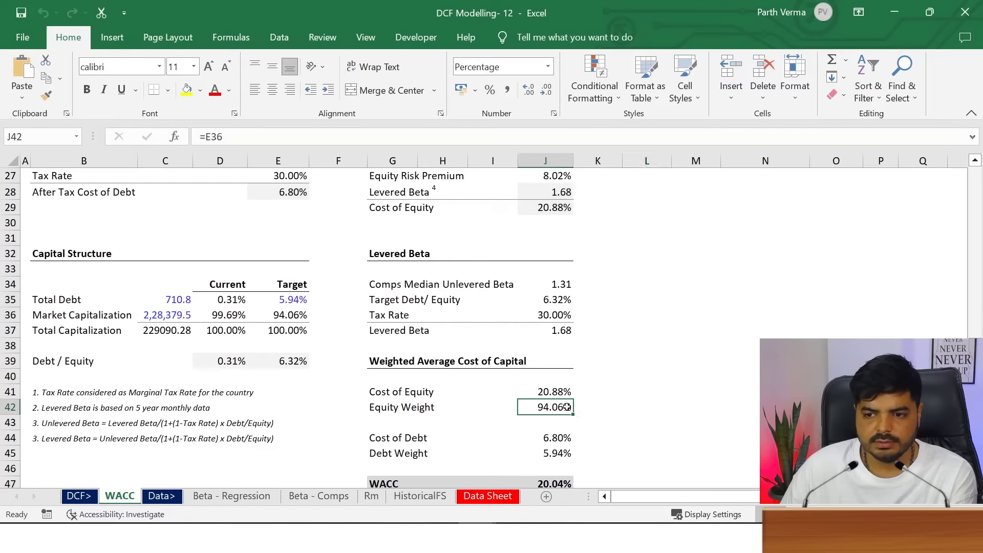
{"action": "double_click", "coordinate": [568, 407]}
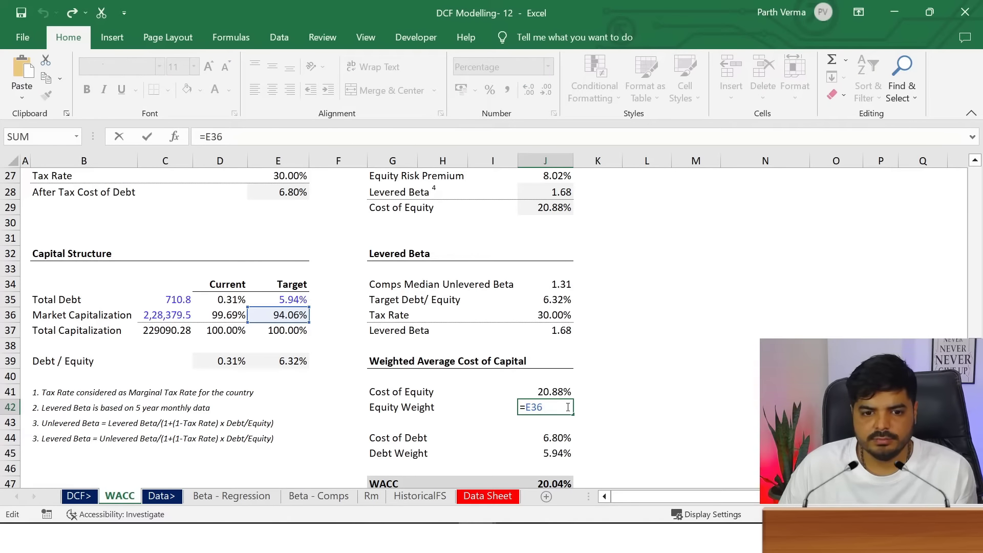
{"action": "key", "text": "Escape"}
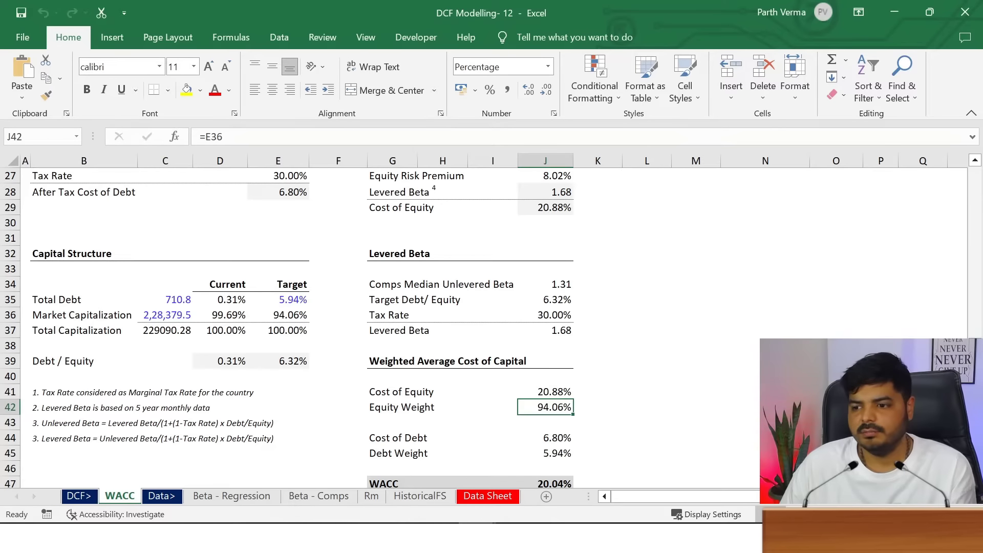
Scroll back to the top of the WACC sheet to show its banner, title and Peer Comps table
{"action": "scroll", "coordinate": [969, 233], "scroll_direction": "up", "scroll_amount": 2}
{"action": "scroll", "coordinate": [970, 232], "scroll_direction": "up", "scroll_amount": 3}
{"action": "scroll", "coordinate": [969, 233], "scroll_direction": "up", "scroll_amount": 3}
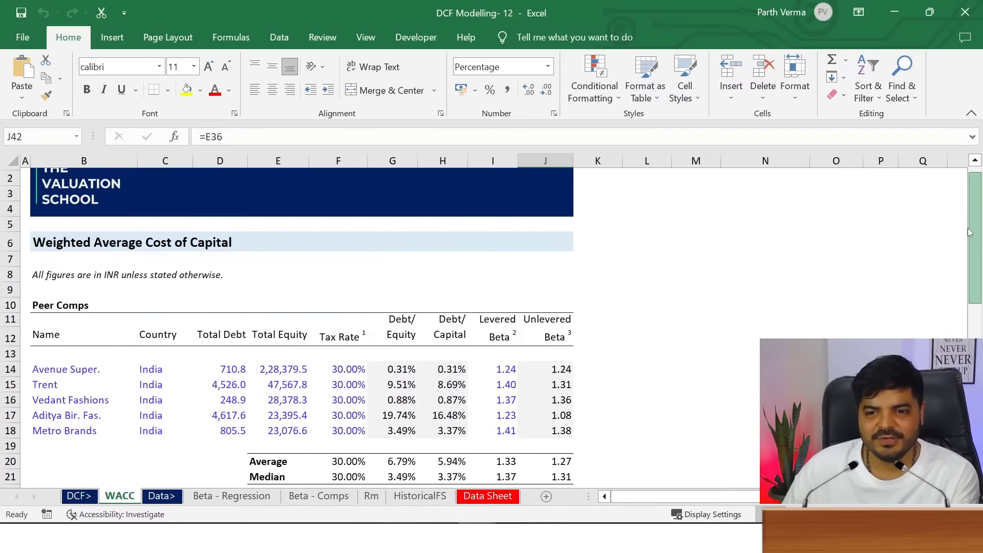
{"action": "scroll", "coordinate": [969, 233], "scroll_direction": "down", "scroll_amount": 3}
{"action": "scroll", "coordinate": [969, 233], "scroll_direction": "down", "scroll_amount": 6}
{"action": "scroll", "coordinate": [970, 233], "scroll_direction": "up", "scroll_amount": 5}
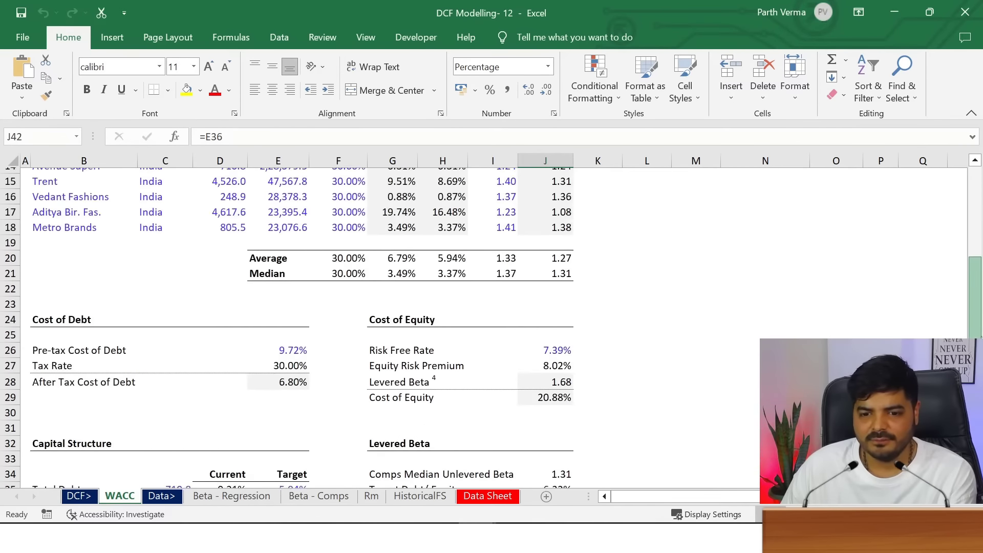
{"action": "scroll", "coordinate": [975, 297], "scroll_direction": "down", "scroll_amount": 5}
{"action": "scroll", "coordinate": [975, 297], "scroll_direction": "up", "scroll_amount": 9}
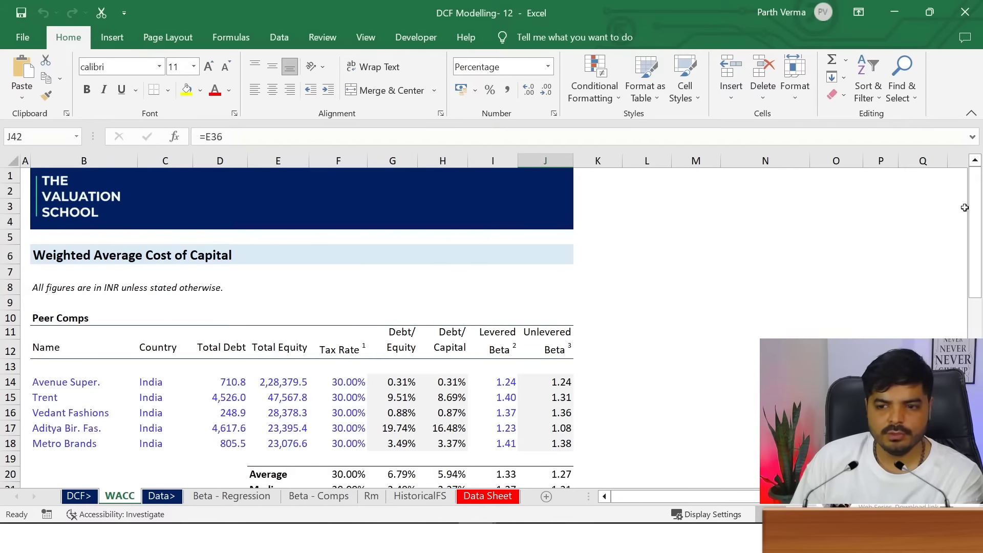
{"action": "left_click_drag", "start_coordinate": [975, 177], "coordinate": [980, 225]}
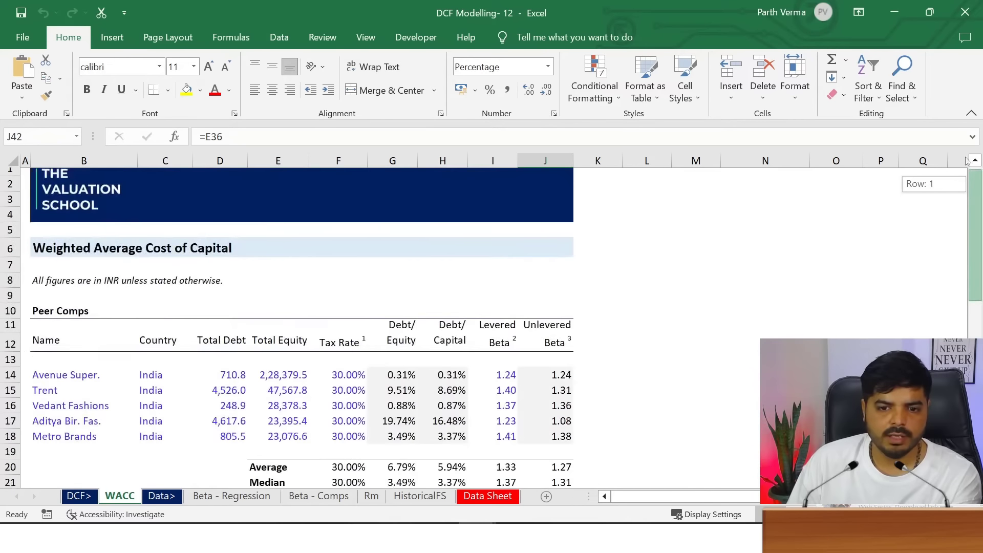
{"action": "left_click_drag", "start_coordinate": [980, 225], "coordinate": [976, 190]}
Browse the Data>, Beta - Regression, Beta - Comps, Rm and HistoricalFS sheets
{"action": "left_click", "coordinate": [168, 498]}
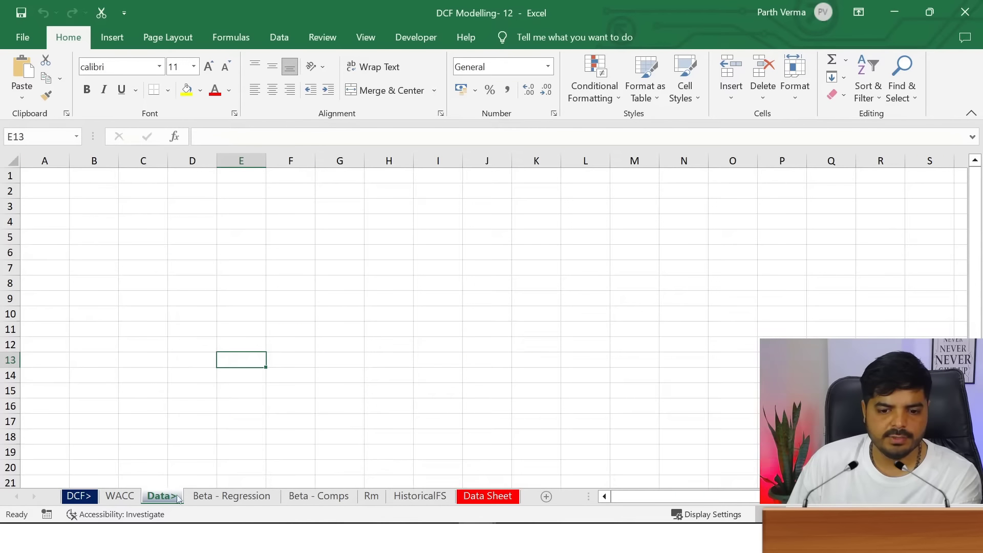
{"action": "left_click", "coordinate": [227, 499]}
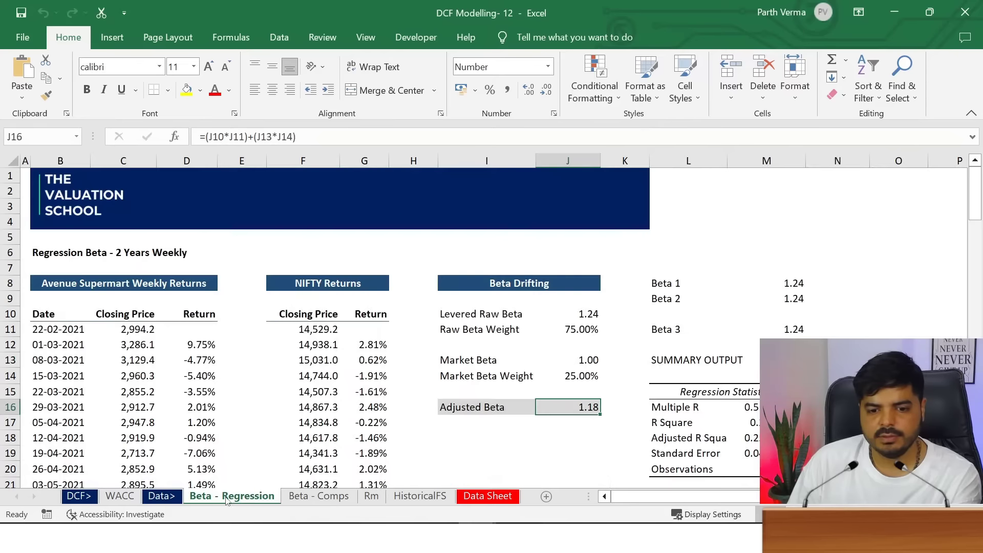
{"action": "left_click_drag", "start_coordinate": [974, 199], "coordinate": [981, 298]}
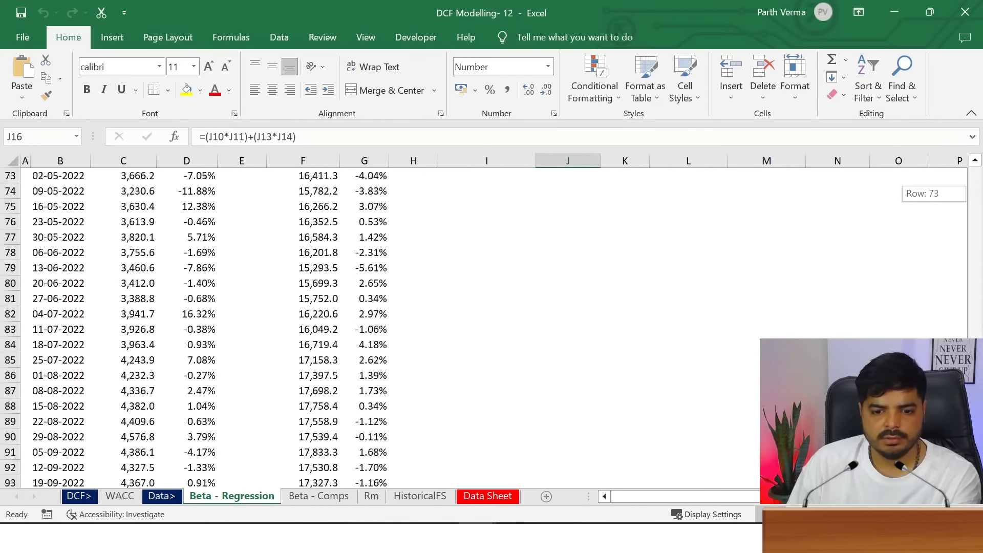
{"action": "left_click_drag", "start_coordinate": [980, 299], "coordinate": [976, 197]}
{"action": "left_click", "coordinate": [315, 499]}
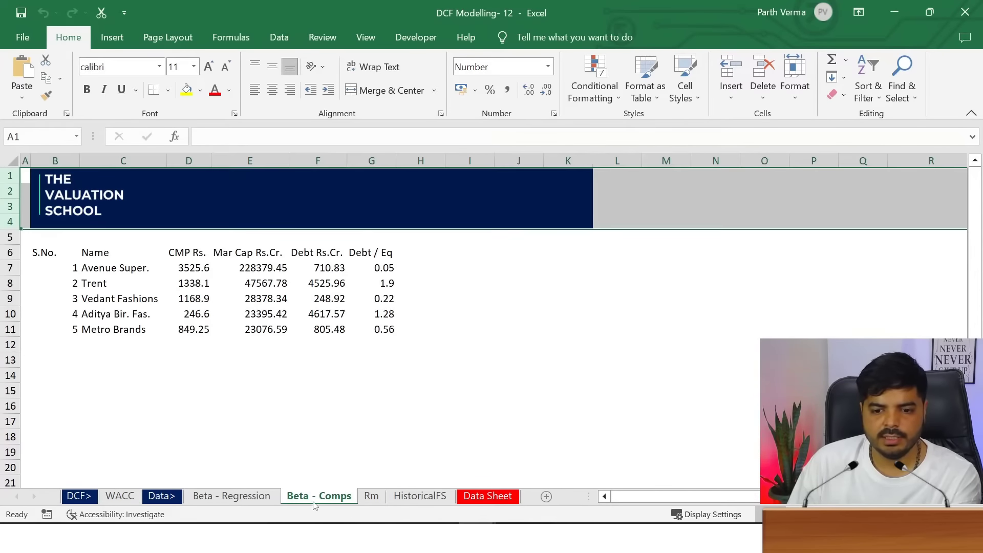
{"action": "left_click", "coordinate": [372, 497]}
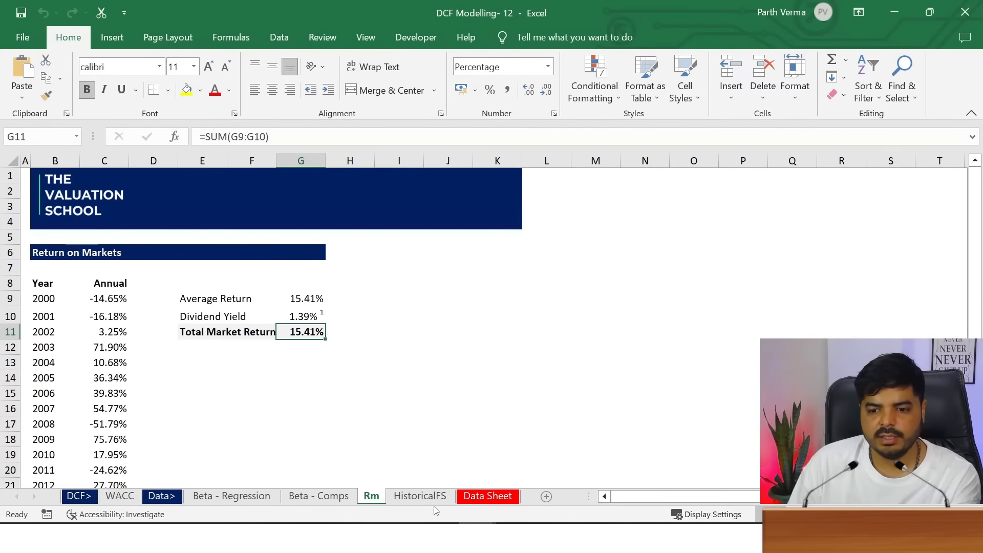
{"action": "left_click", "coordinate": [420, 497]}
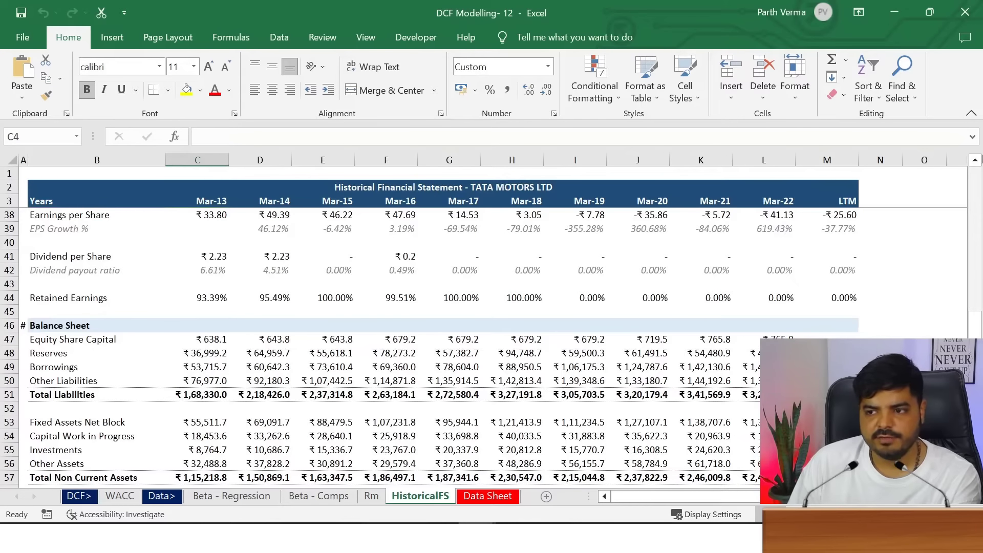
Scroll through HistoricalFS, go to Data Sheet and add a new blank worksheet after it
{"action": "scroll", "coordinate": [492, 353], "scroll_direction": "down", "scroll_amount": 3}
{"action": "scroll", "coordinate": [491, 353], "scroll_direction": "down", "scroll_amount": 1}
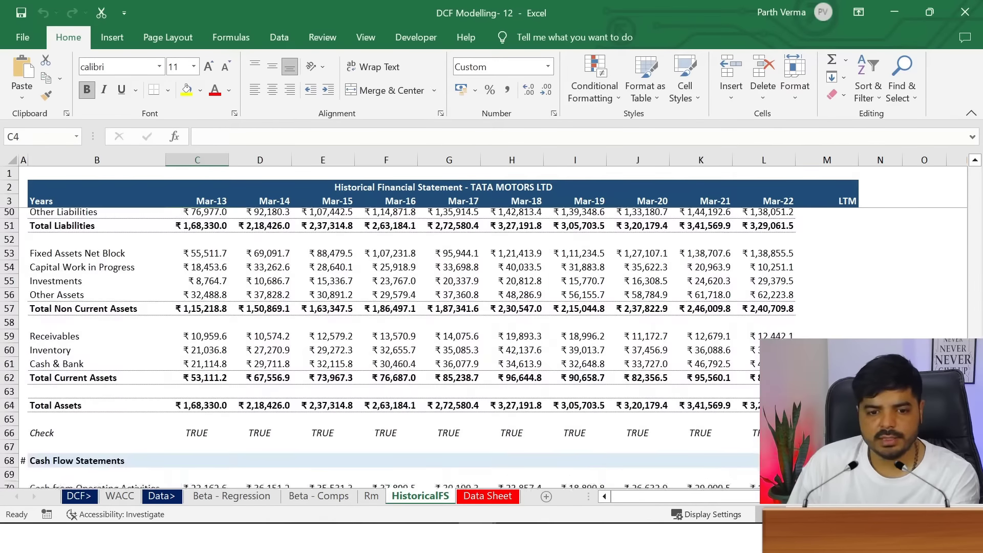
{"action": "scroll", "coordinate": [491, 353], "scroll_direction": "down", "scroll_amount": 2}
{"action": "mouse_move", "coordinate": [975, 358]}
{"action": "left_mouse_down"}
{"action": "mouse_move", "coordinate": [978, 238]}
{"action": "mouse_move", "coordinate": [979, 277]}
{"action": "left_mouse_up"}
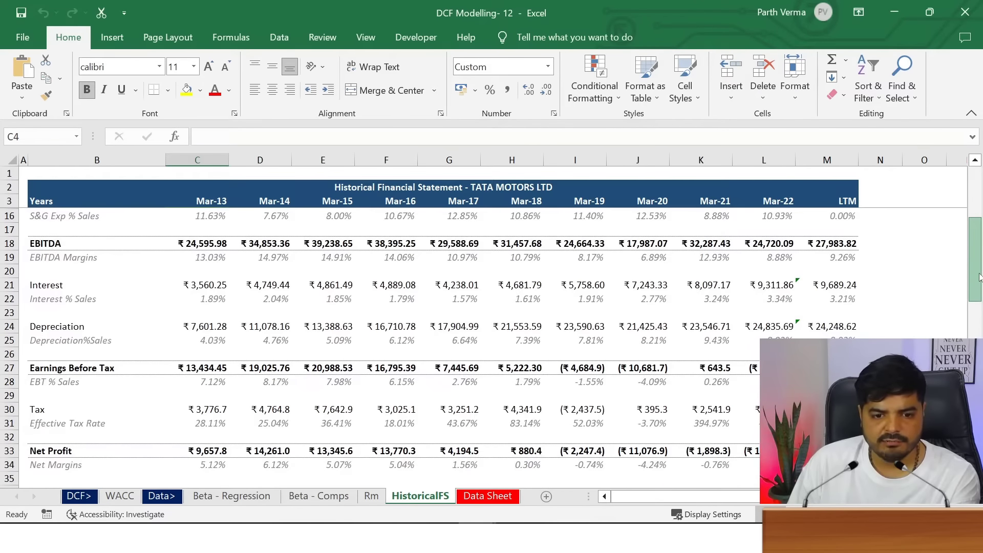
{"action": "left_click_drag", "start_coordinate": [979, 277], "coordinate": [978, 256]}
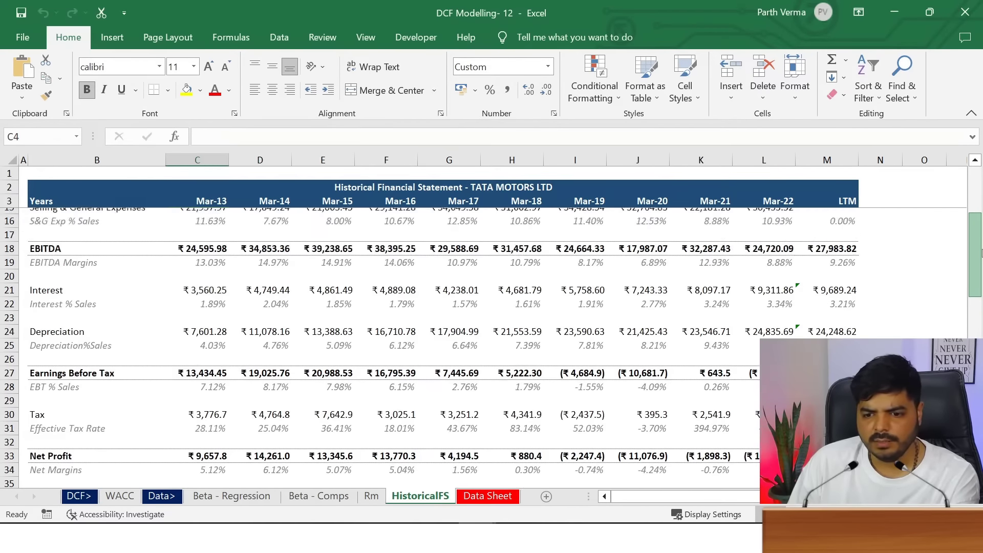
{"action": "left_click", "coordinate": [488, 496]}
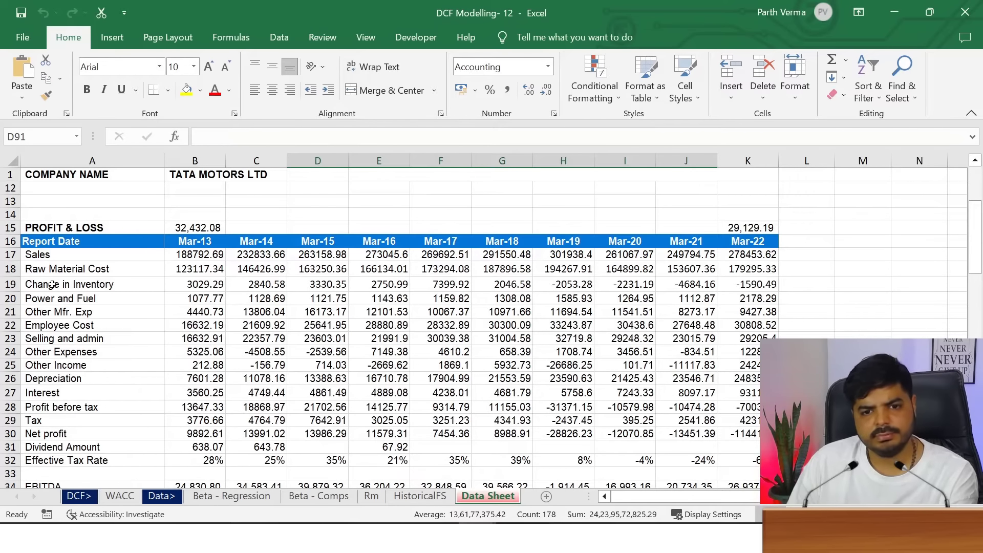
{"action": "left_click", "coordinate": [547, 497]}
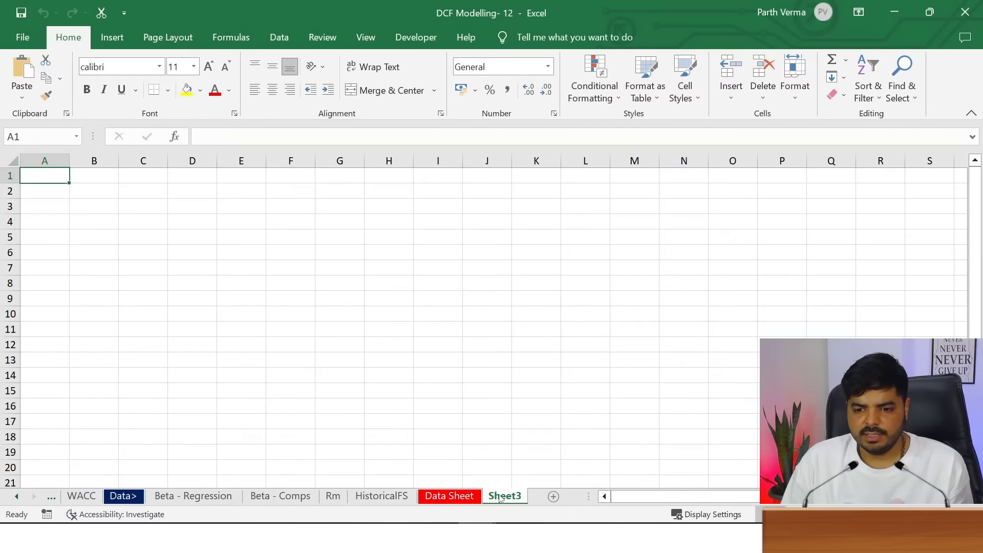
Move the new sheet before Data Sheet and rename it 'Data Room>'
{"action": "left_click_drag", "start_coordinate": [419, 491], "coordinate": [420, 494]}
{"action": "double_click", "coordinate": [433, 497]}
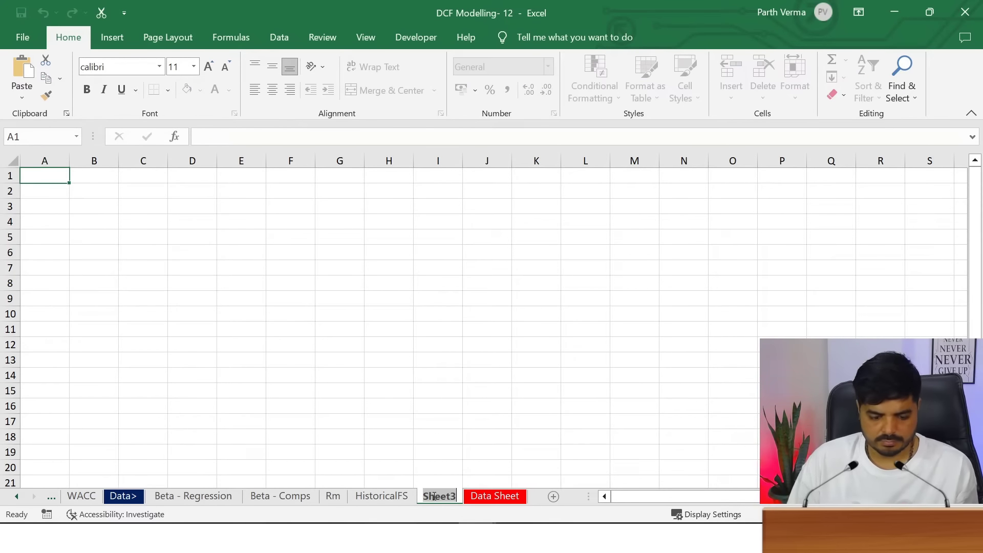
{"action": "type", "text": "Data ROo"}
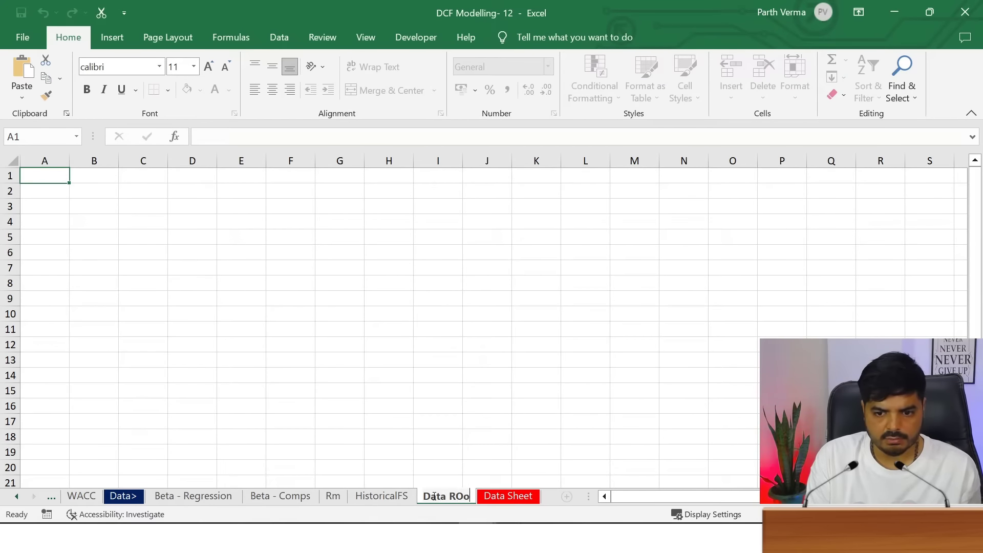
{"action": "key", "text": "BackSpace"}
{"action": "key", "text": "BackSpace"}
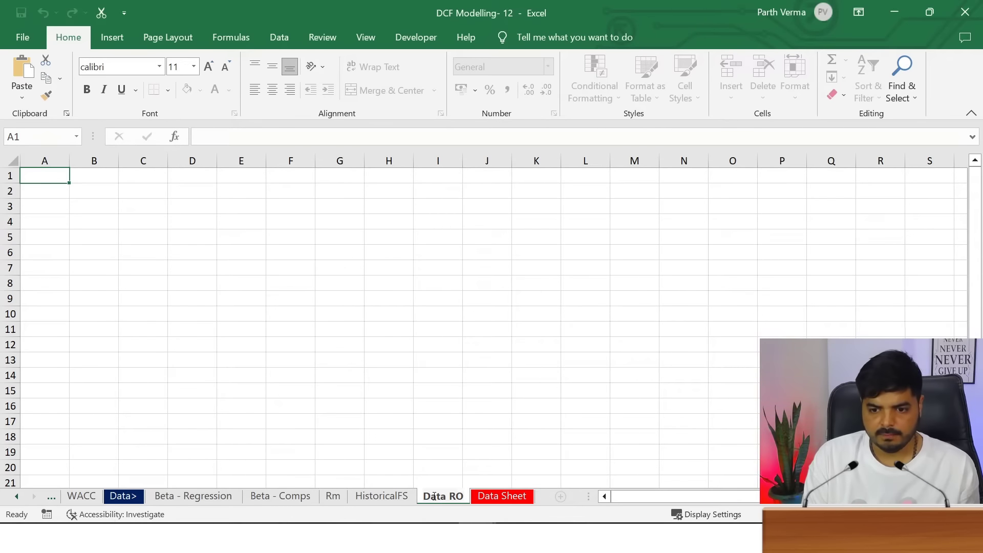
{"action": "key", "text": "Return"}
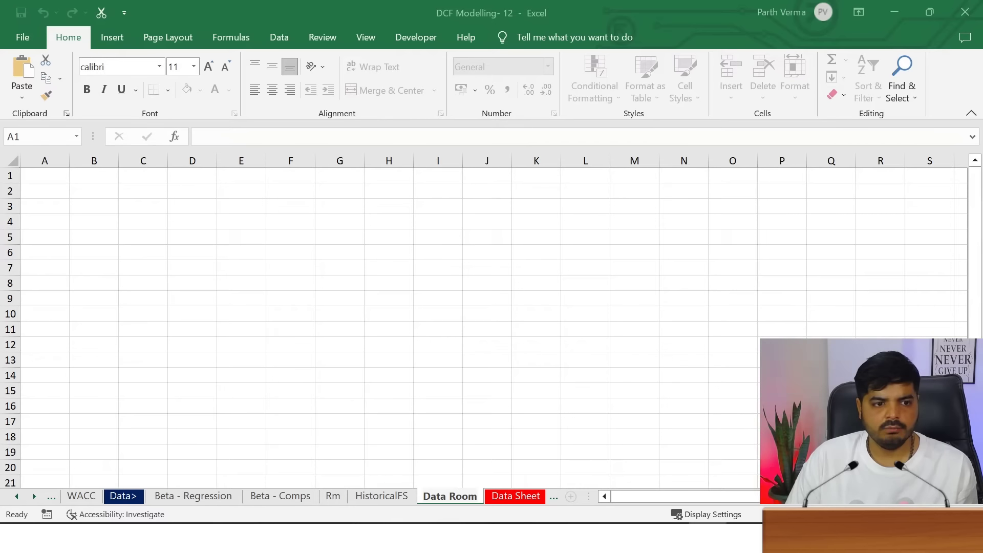
{"action": "key", "text": "Return"}
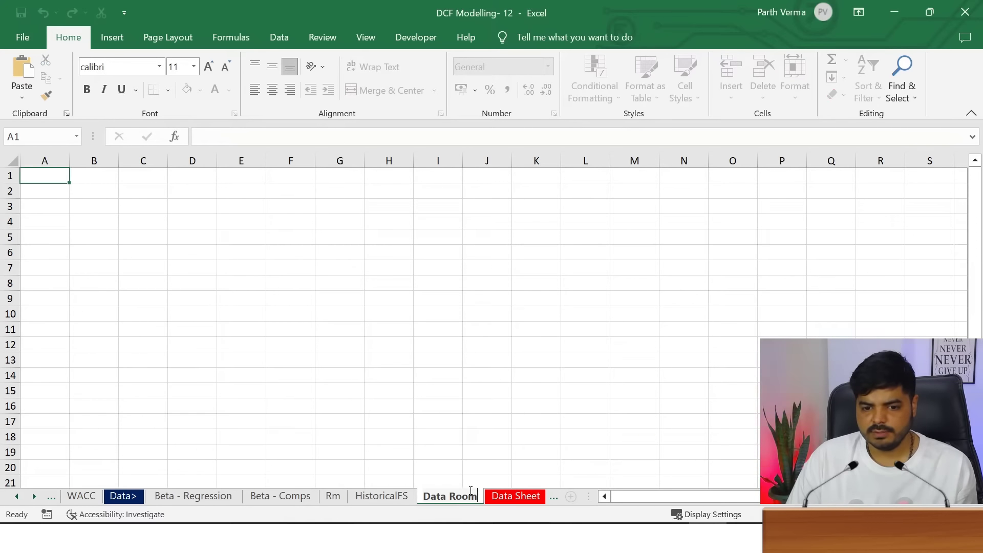
{"action": "key", "text": "Return"}
{"action": "double_click", "coordinate": [480, 496]}
{"action": "type", "text": ">"}
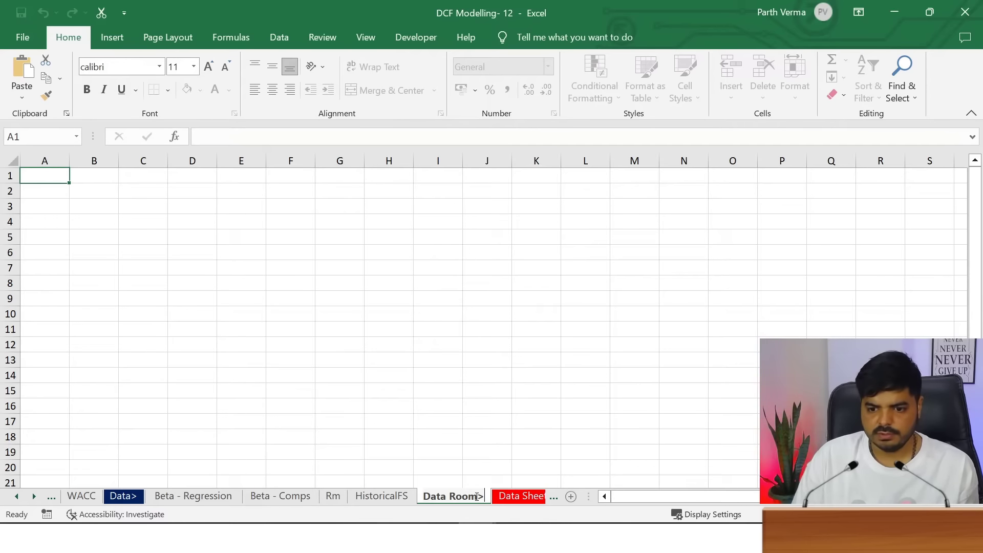
{"action": "left_click", "coordinate": [517, 453]}
Give the Data Room> sheet tab a navy colour
{"action": "right_click", "coordinate": [456, 505]}
{"action": "mouse_move", "coordinate": [499, 431]}
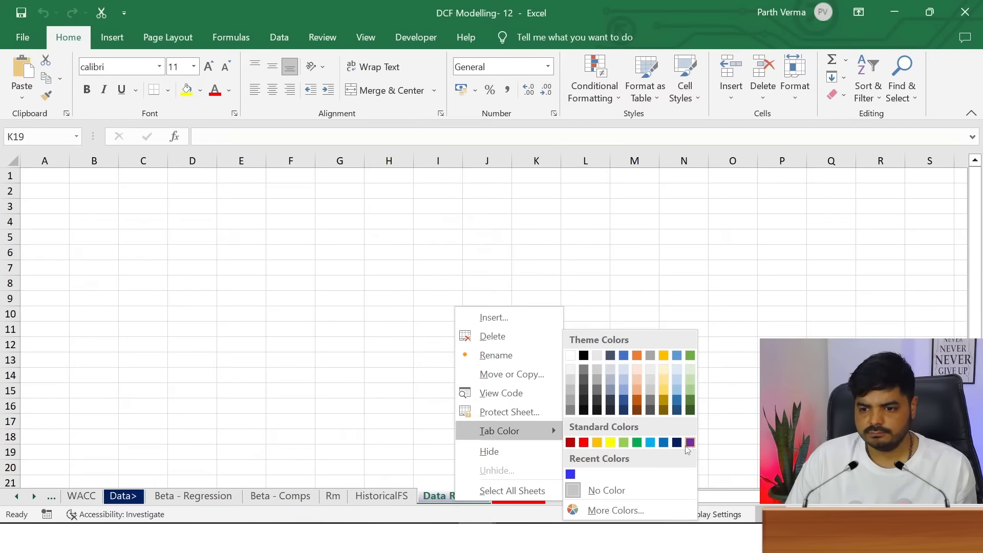
{"action": "left_click", "coordinate": [689, 443]}
{"action": "right_click", "coordinate": [515, 498]}
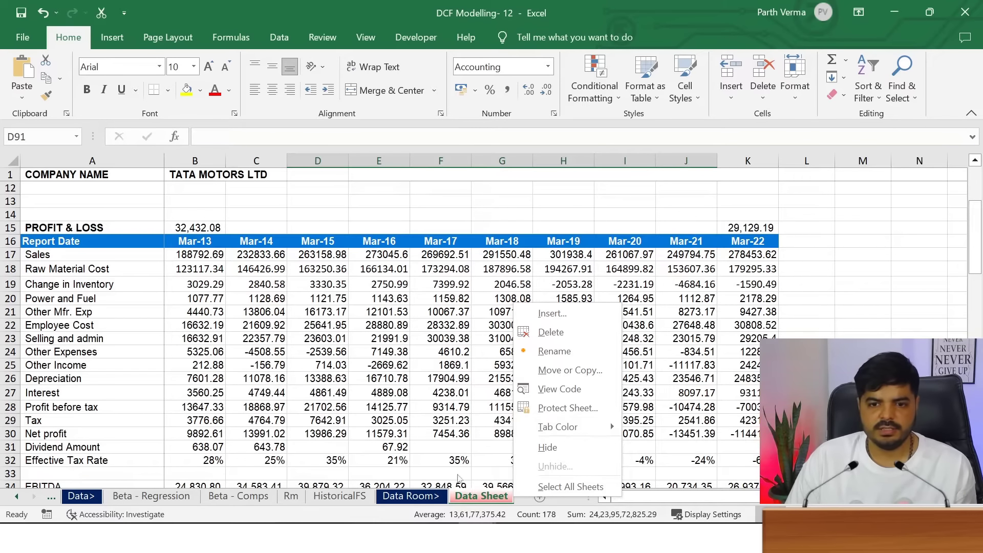
{"action": "left_click_drag", "start_coordinate": [976, 238], "coordinate": [975, 202]}
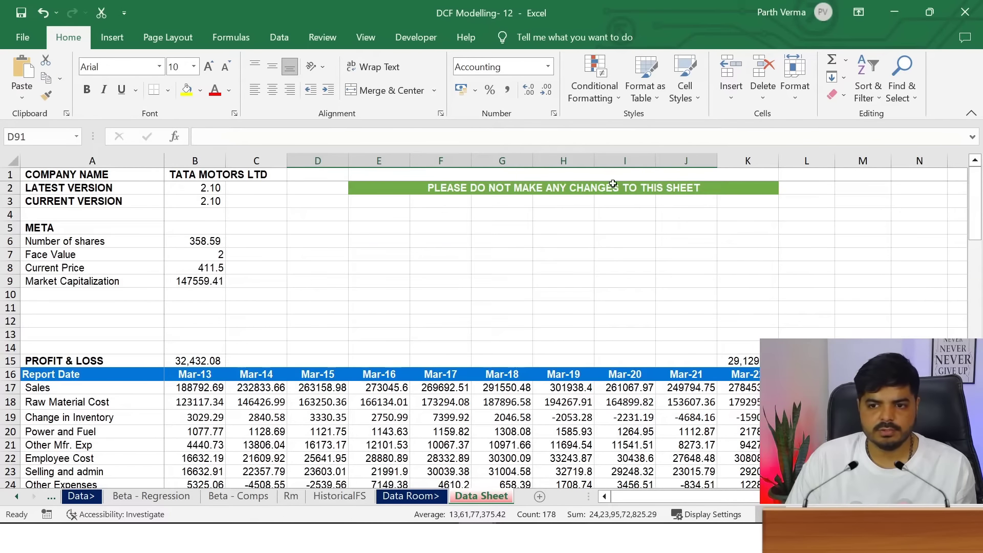
{"action": "right_click", "coordinate": [484, 495]}
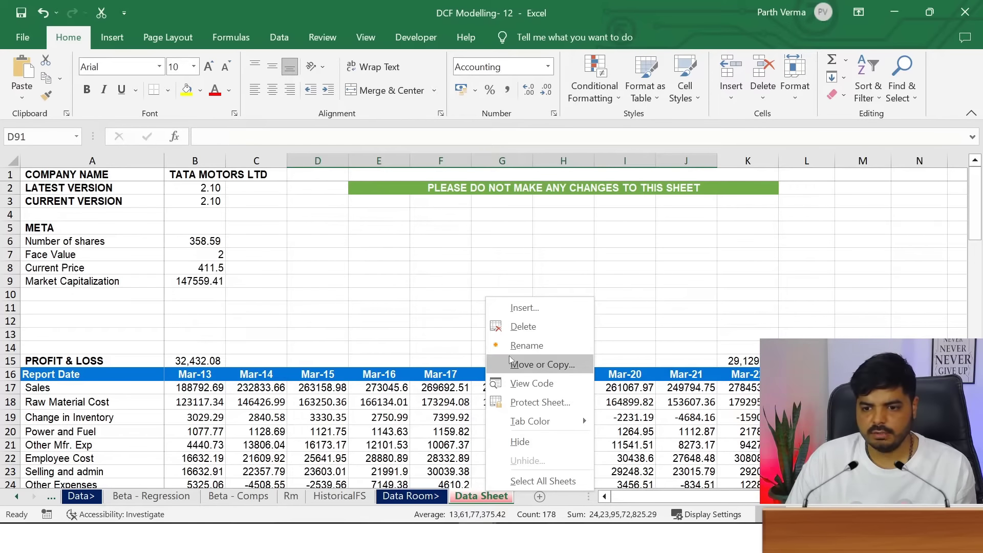
{"action": "mouse_move", "coordinate": [530, 421]}
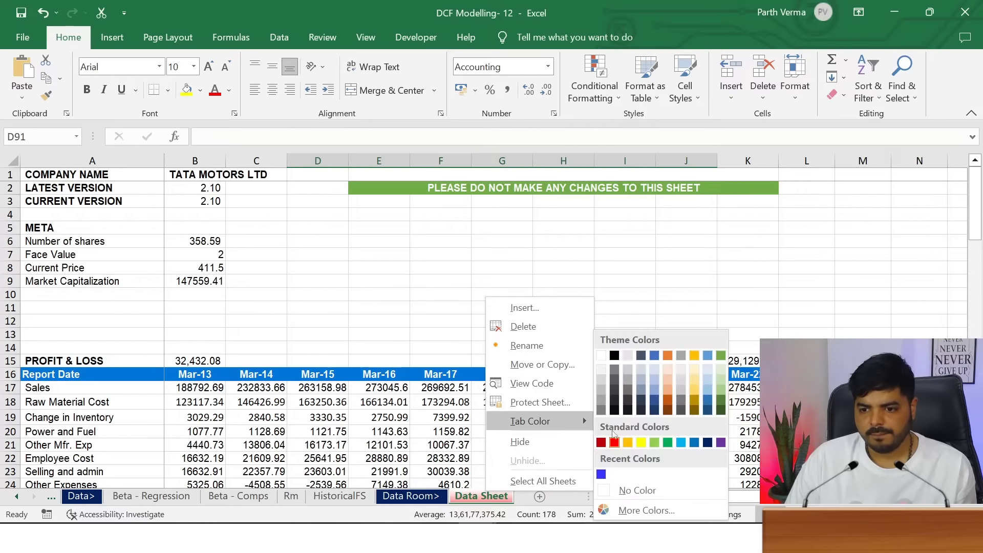
{"action": "left_click", "coordinate": [630, 501]}
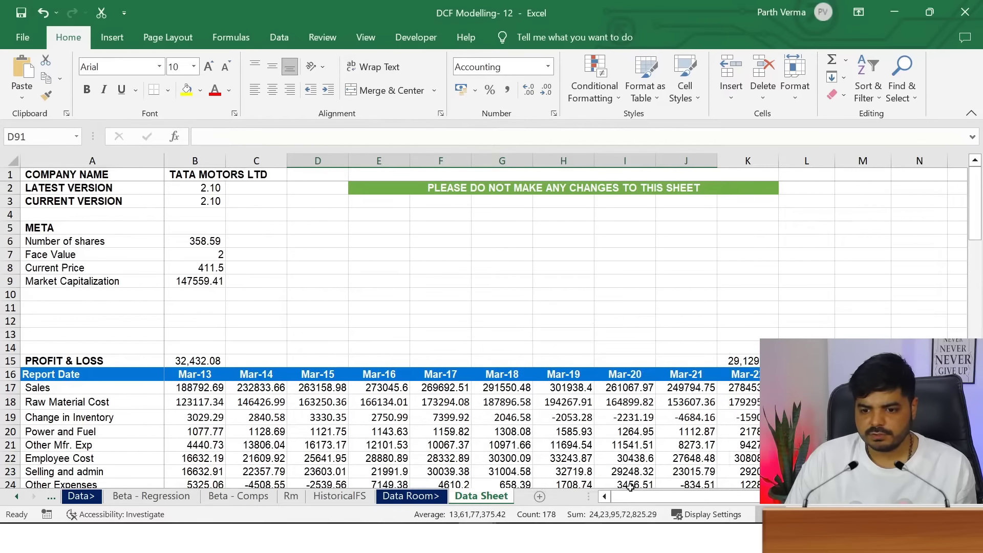
Add another new worksheet after Data Sheet and name it 'Raw FS'
{"action": "left_click", "coordinate": [539, 496]}
{"action": "left_click", "coordinate": [522, 497]}
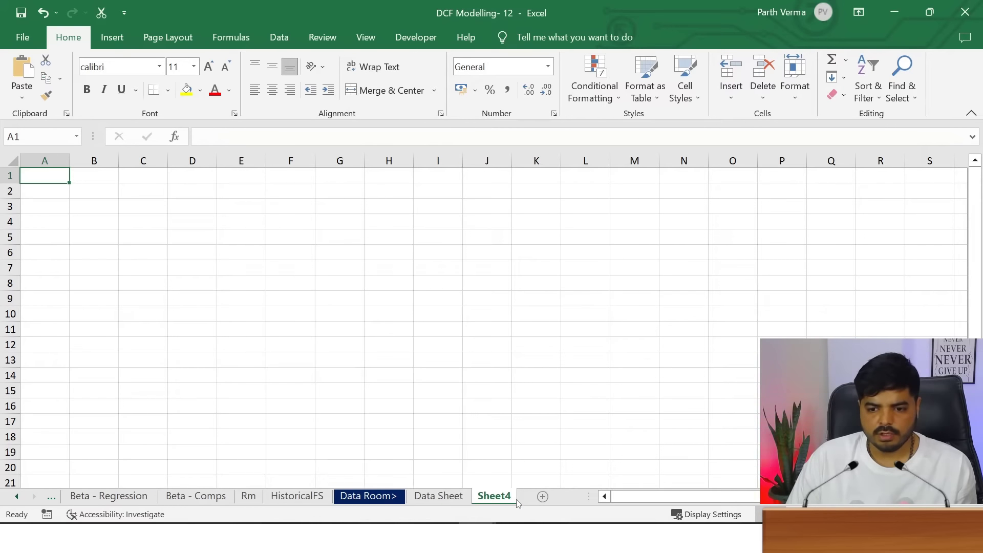
{"action": "double_click", "coordinate": [493, 497]}
{"action": "type", "text": "Raww FS"}
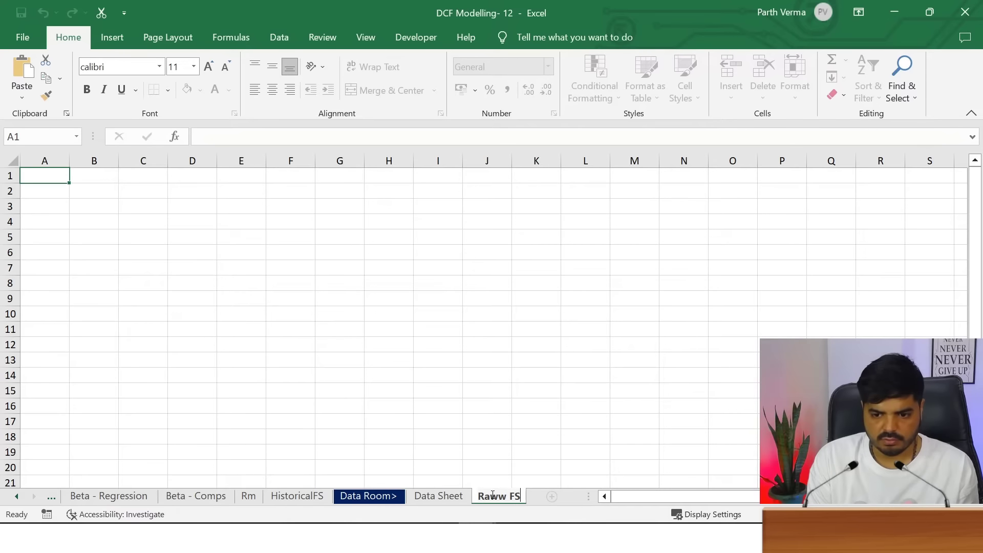
{"action": "key", "text": "Return"}
{"action": "double_click", "coordinate": [493, 498]}
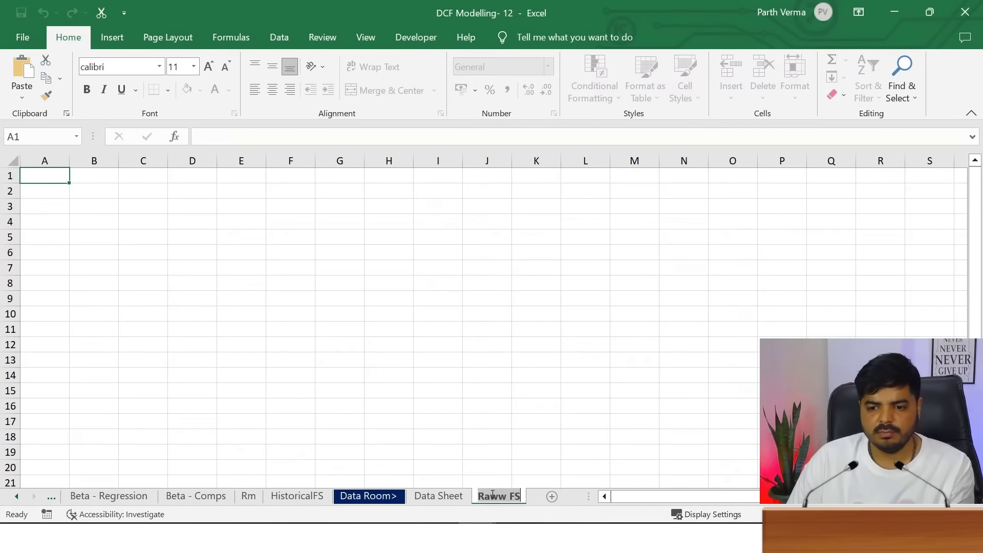
{"action": "left_click", "coordinate": [493, 498]}
{"action": "key", "text": "BackSpace"}
{"action": "left_click", "coordinate": [477, 342]}
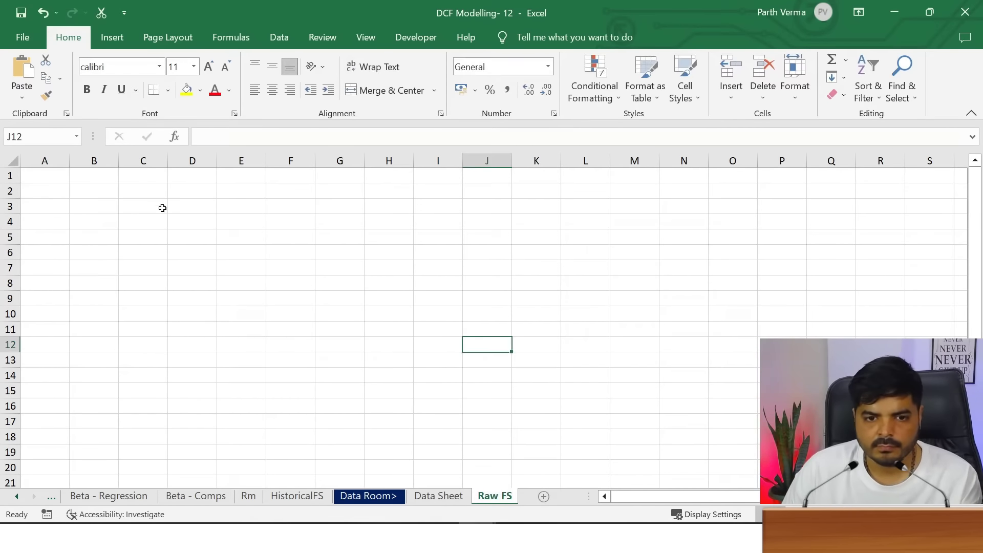
Bring up Screener's Asian Paints consolidated balance sheet in the browser
{"action": "left_click", "coordinate": [56, 186]}
{"action": "left_click_drag", "start_coordinate": [194, 204], "coordinate": [197, 125]}
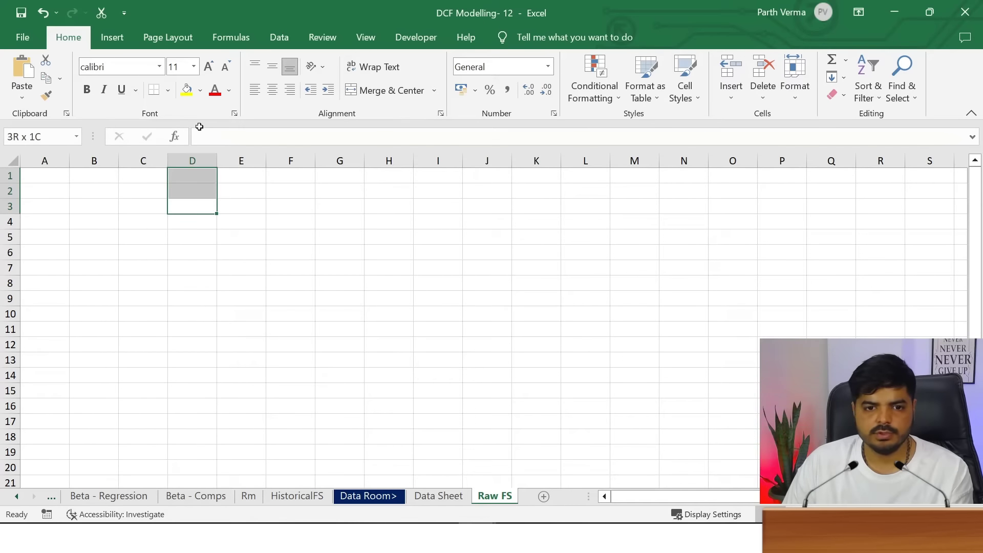
{"action": "left_click", "coordinate": [193, 246]}
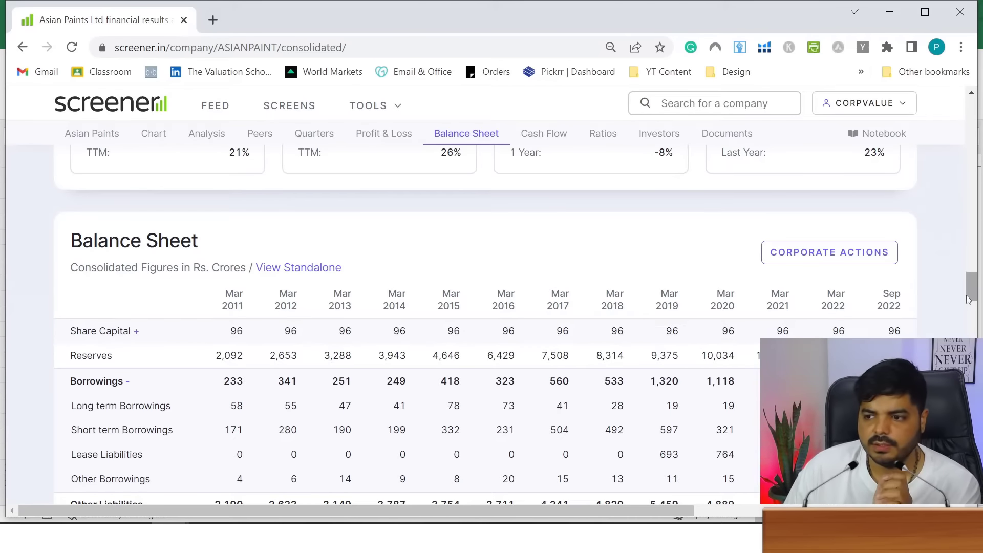
Scroll to the Balance Sheet and toggle Share Capital, Borrowings, Other Liabilities, Fixed Assets and Other Assets
{"action": "scroll", "coordinate": [972, 296], "scroll_direction": "down", "scroll_amount": 4}
{"action": "scroll", "coordinate": [972, 291], "scroll_direction": "up", "scroll_amount": 3}
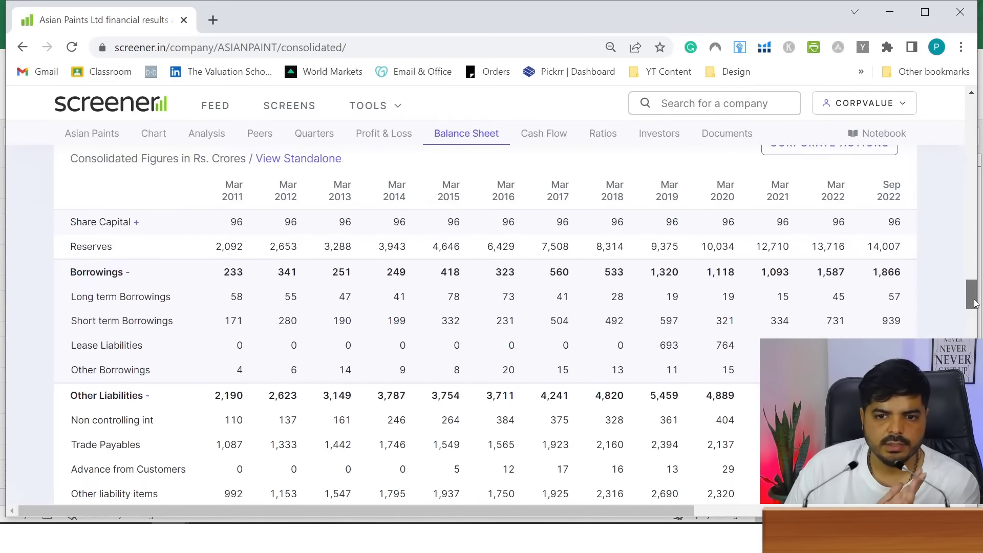
{"action": "left_click_drag", "start_coordinate": [971, 287], "coordinate": [971, 110]}
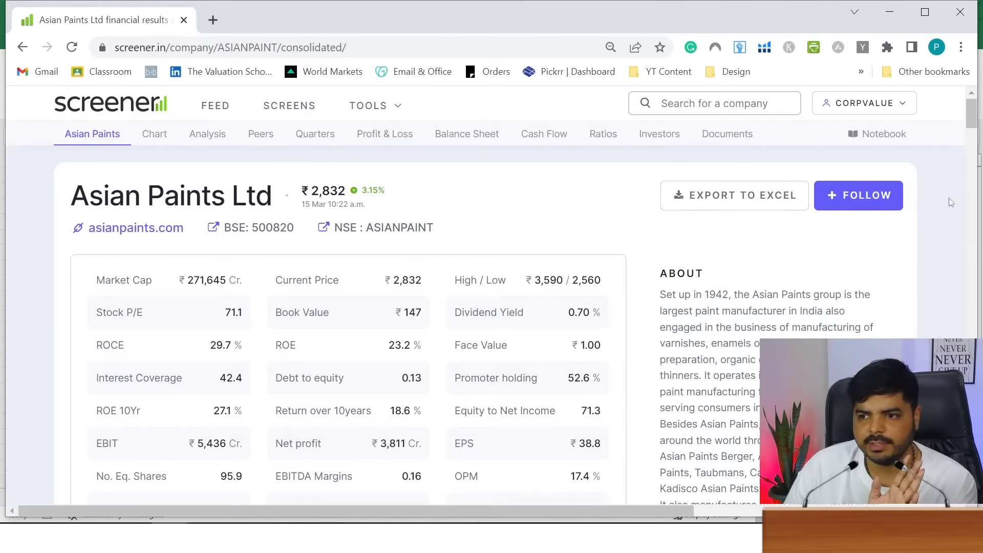
{"action": "left_click_drag", "start_coordinate": [972, 105], "coordinate": [980, 247]}
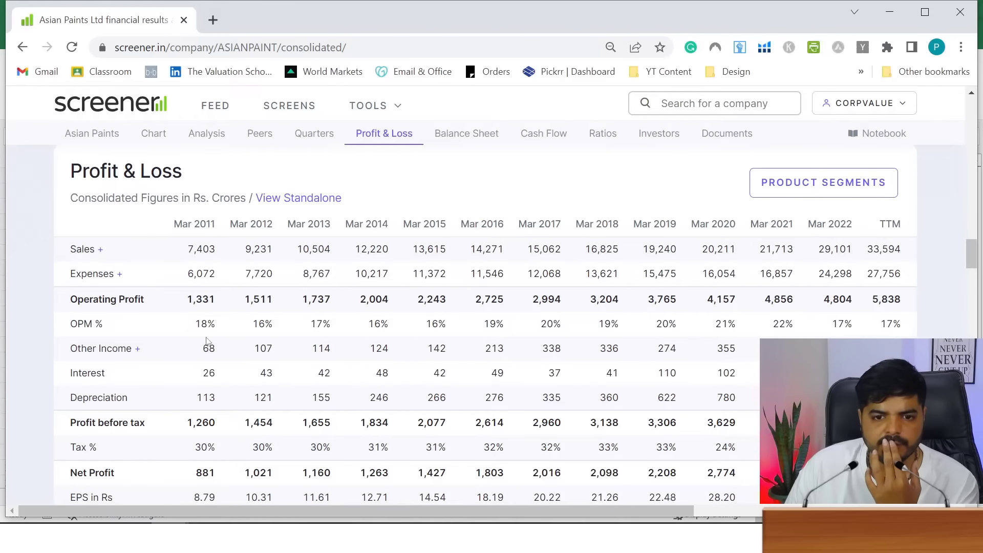
{"action": "left_click_drag", "start_coordinate": [979, 242], "coordinate": [976, 302]}
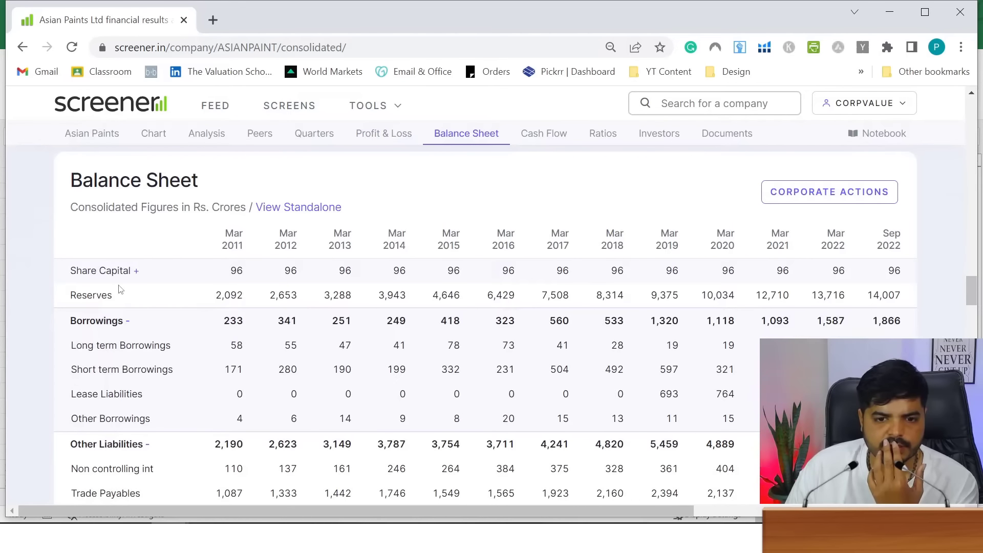
{"action": "left_click", "coordinate": [136, 271]}
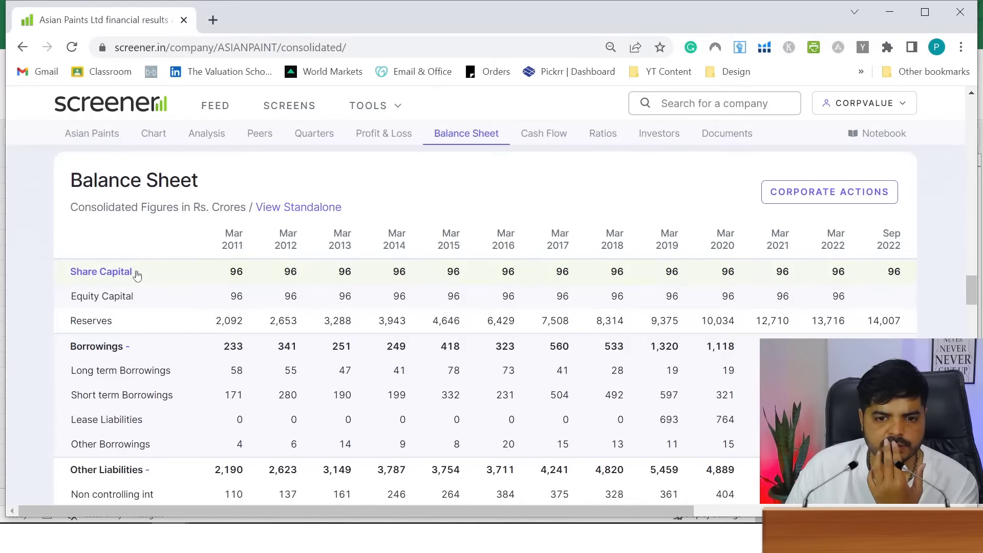
{"action": "left_click", "coordinate": [128, 345]}
{"action": "left_click", "coordinate": [146, 369]}
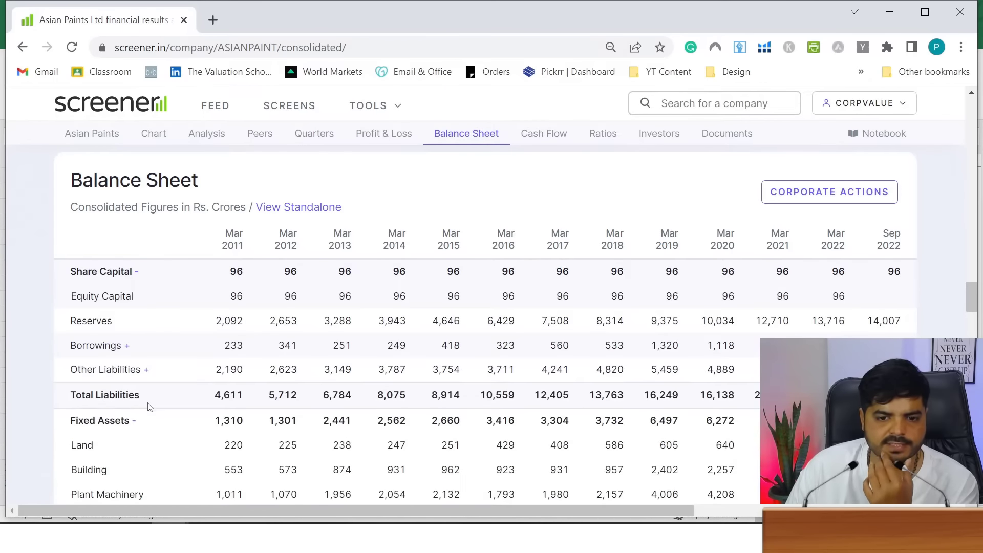
{"action": "left_click", "coordinate": [133, 424]}
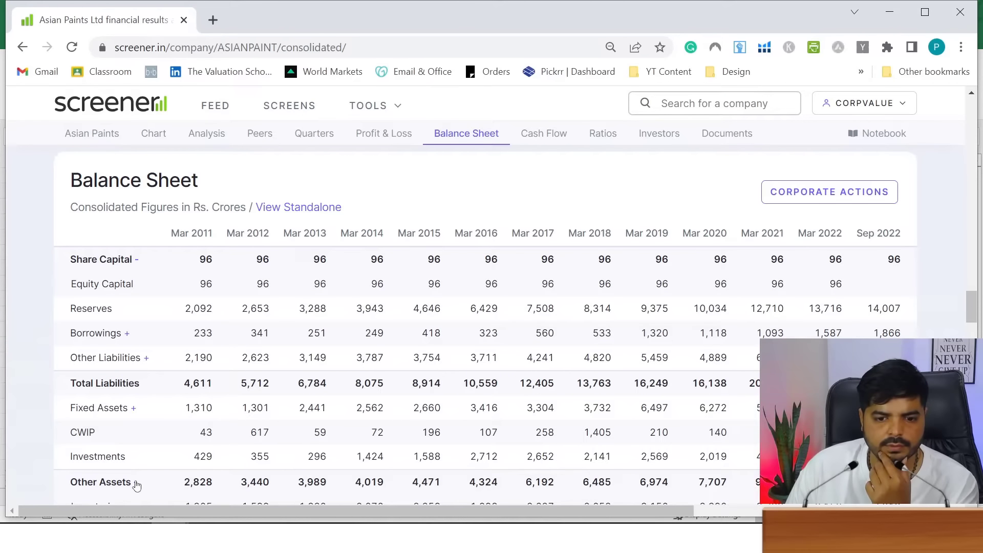
{"action": "left_click", "coordinate": [136, 483]}
Expand Borrowings, Other Liabilities and Other Assets into sub-rows, then select the whole table
{"action": "scroll", "coordinate": [975, 320], "scroll_direction": "down", "scroll_amount": 1}
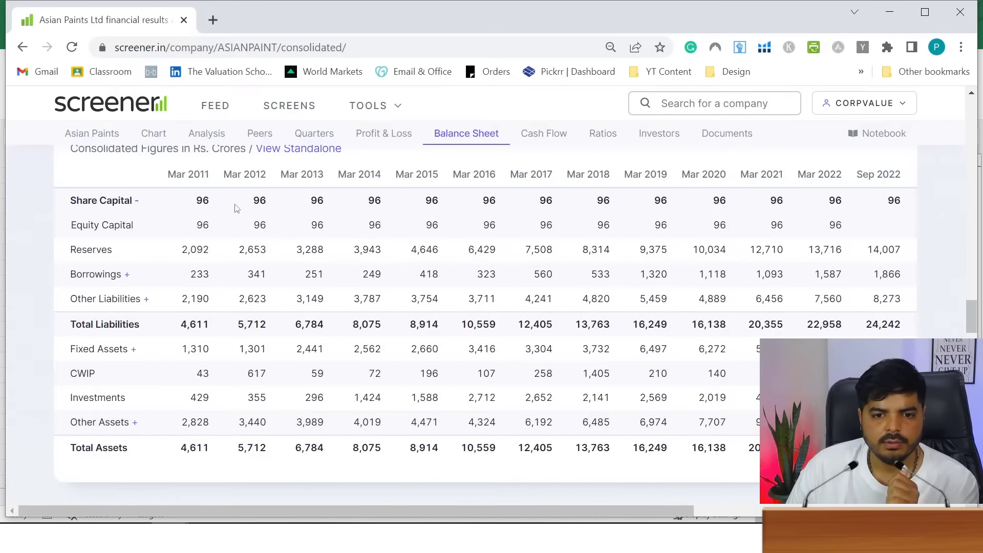
{"action": "left_click", "coordinate": [121, 276]}
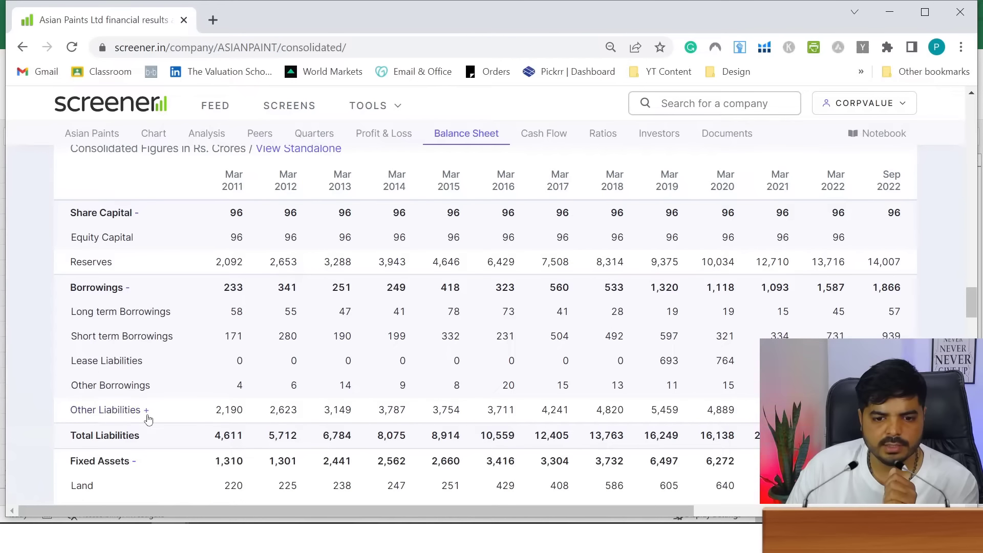
{"action": "left_click", "coordinate": [145, 411]}
{"action": "left_click_drag", "start_coordinate": [972, 299], "coordinate": [972, 330]}
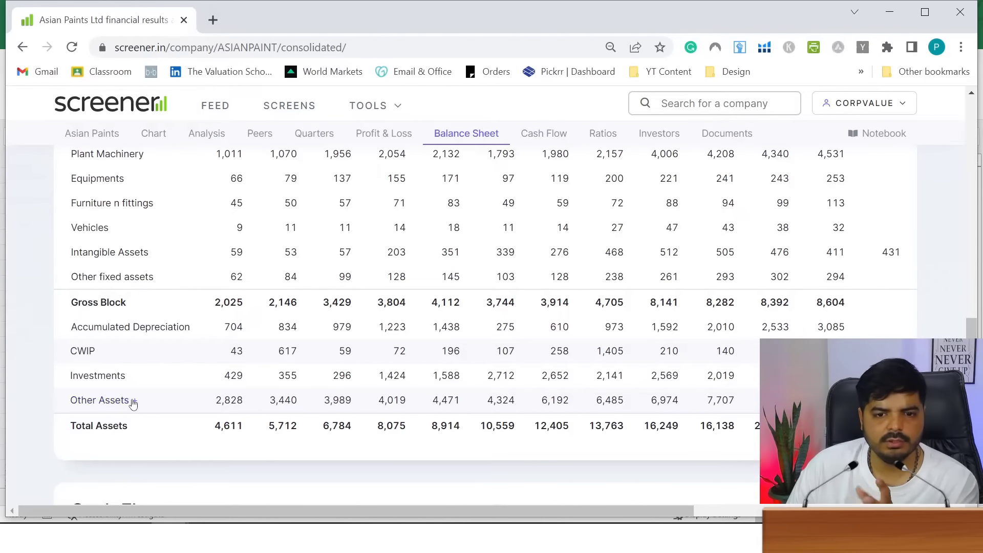
{"action": "left_click", "coordinate": [130, 401]}
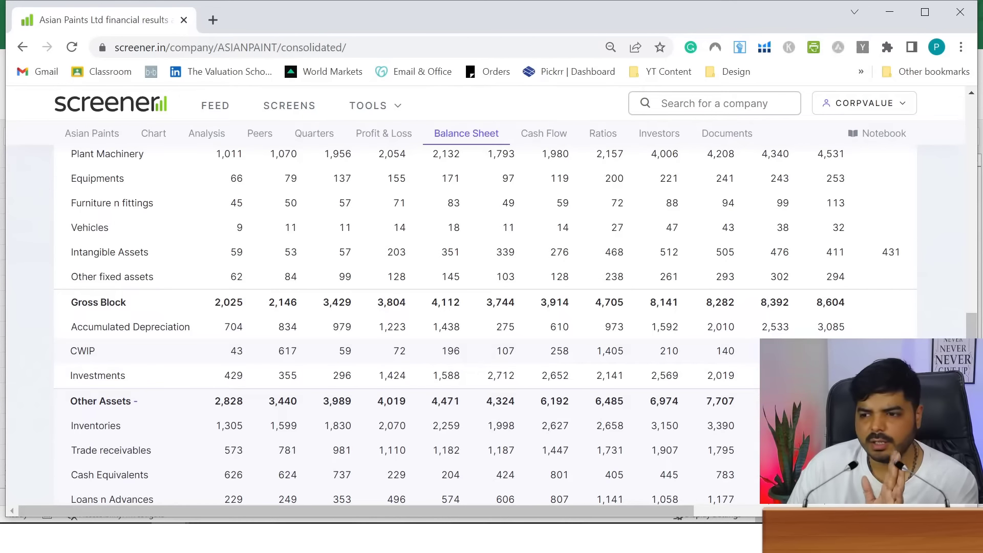
{"action": "left_click_drag", "start_coordinate": [971, 330], "coordinate": [962, 281]}
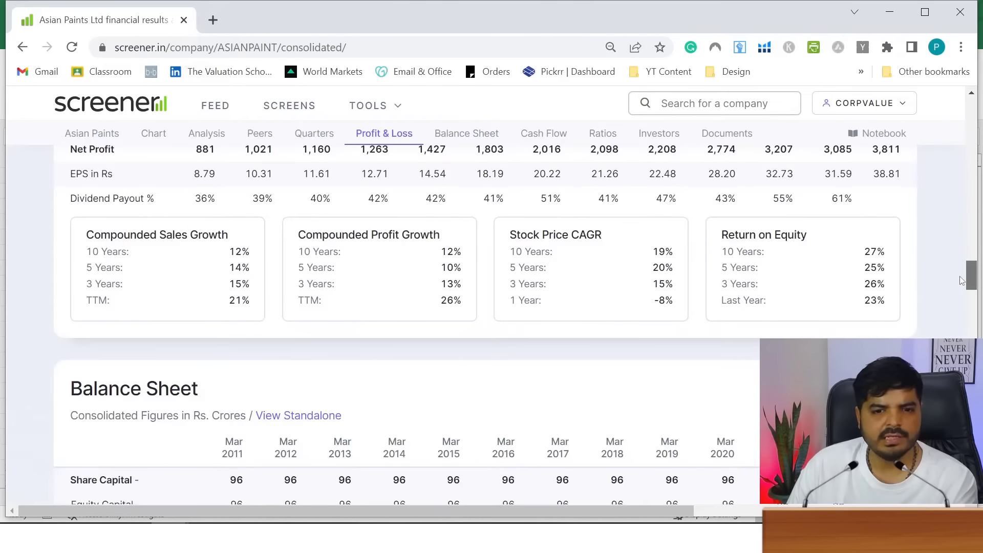
{"action": "scroll", "coordinate": [961, 281], "scroll_direction": "down", "scroll_amount": 3}
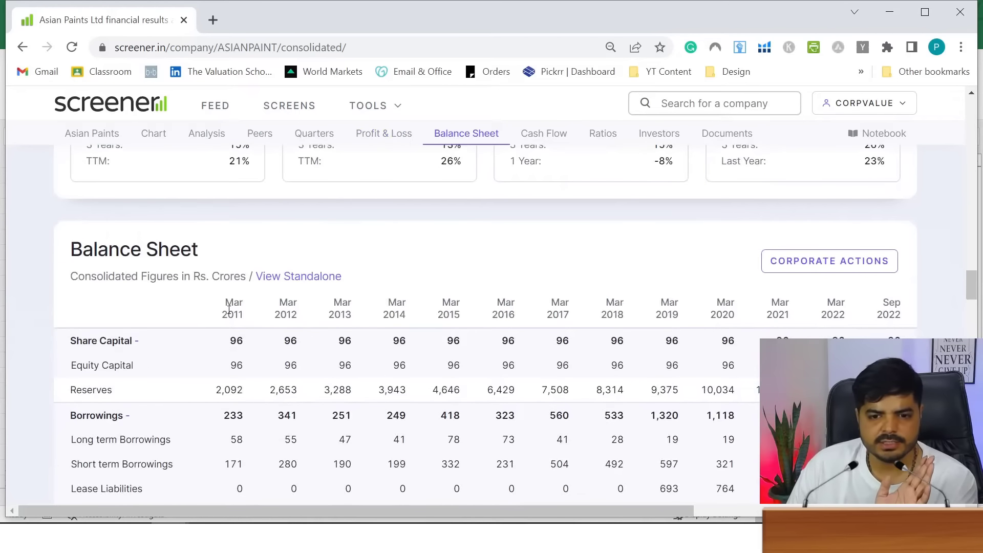
{"action": "mouse_move", "coordinate": [77, 305]}
{"action": "left_mouse_down"}
{"action": "mouse_move", "coordinate": [737, 492]}
{"action": "mouse_move", "coordinate": [914, 304]}
{"action": "left_mouse_up"}
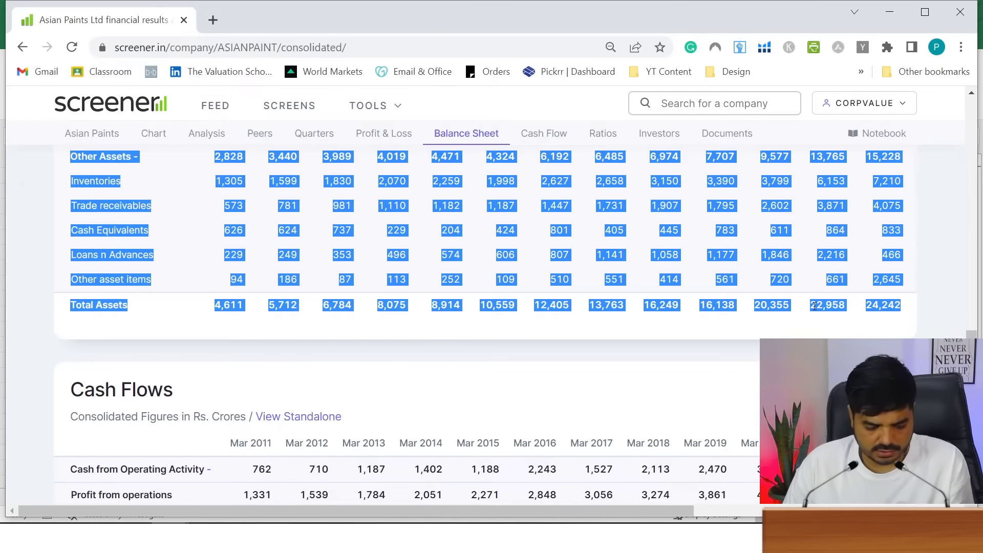
Copy the balance sheet table, return to Excel and select cell B2 on Raw FS
{"action": "key", "text": "alt+Tab"}
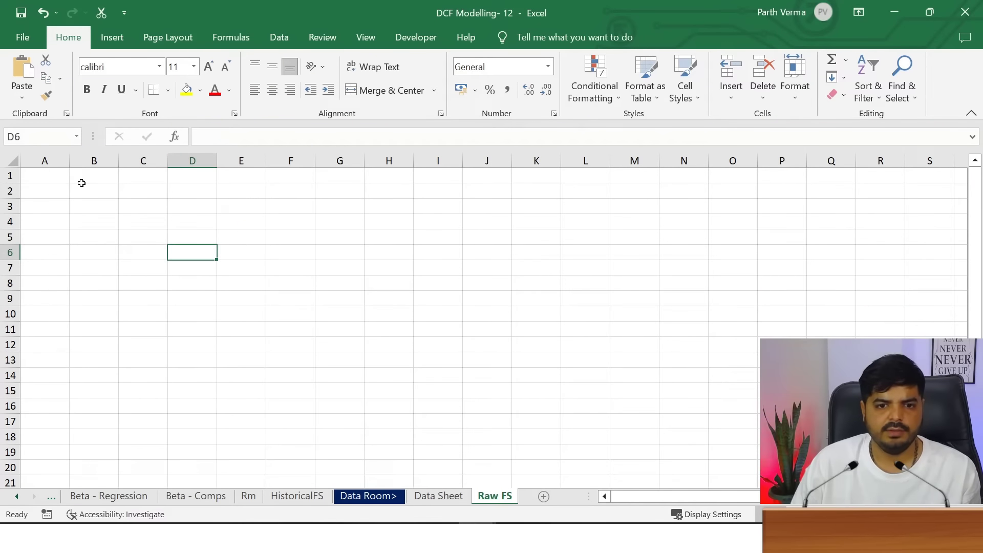
{"action": "left_click", "coordinate": [88, 190]}
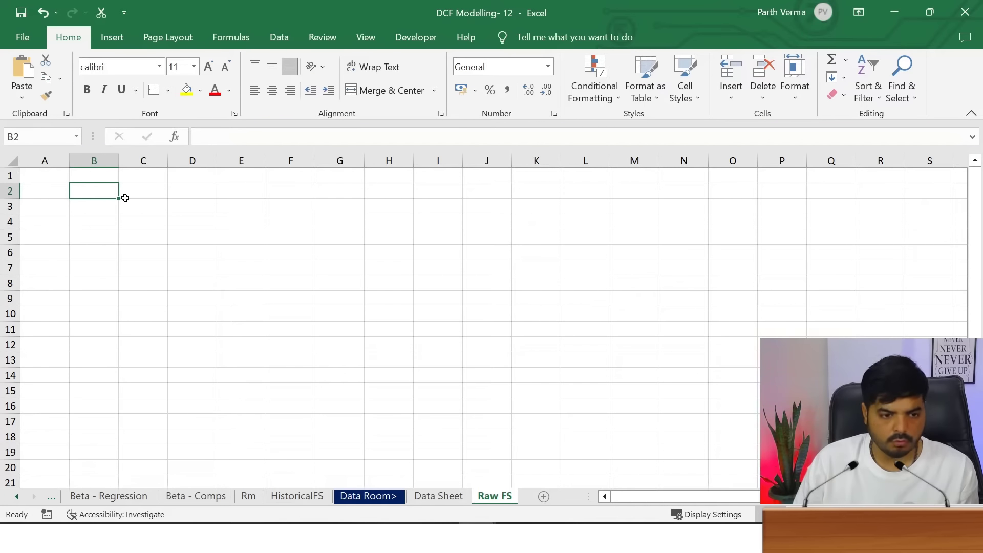
Paste the copied balance sheet into B2 as plain Text through Paste Special
{"action": "key", "text": "ctrl+alt+v"}
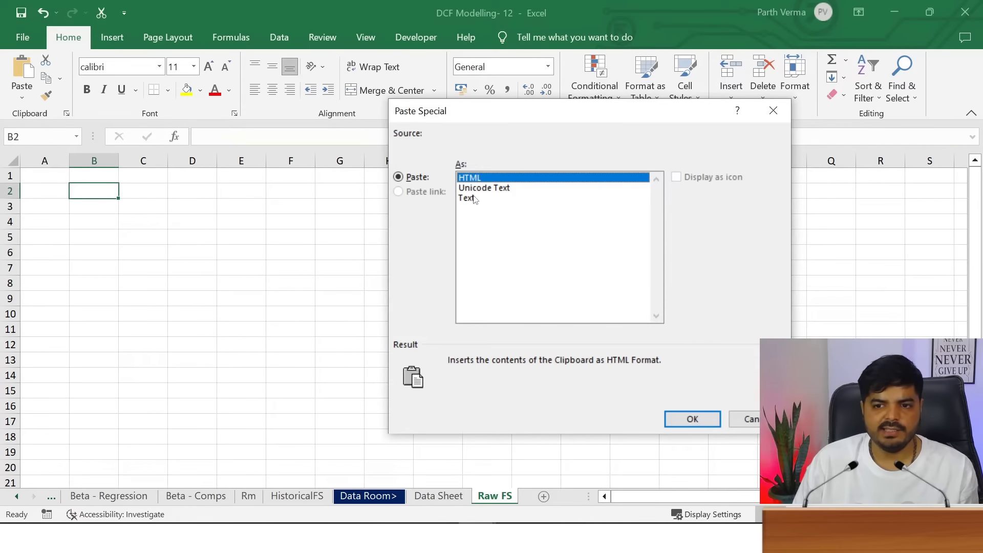
{"action": "left_click", "coordinate": [475, 199]}
{"action": "left_click", "coordinate": [692, 419]}
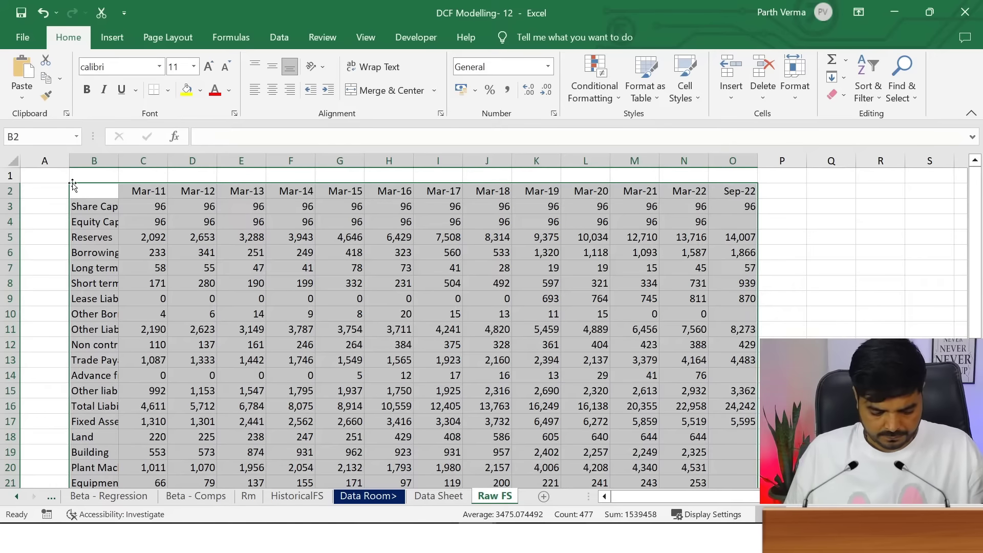
{"action": "key", "text": "alt+w"}
Turn off gridlines on the Raw FS sheet from the View ribbon, closing a stray help page
{"action": "key", "text": "c"}
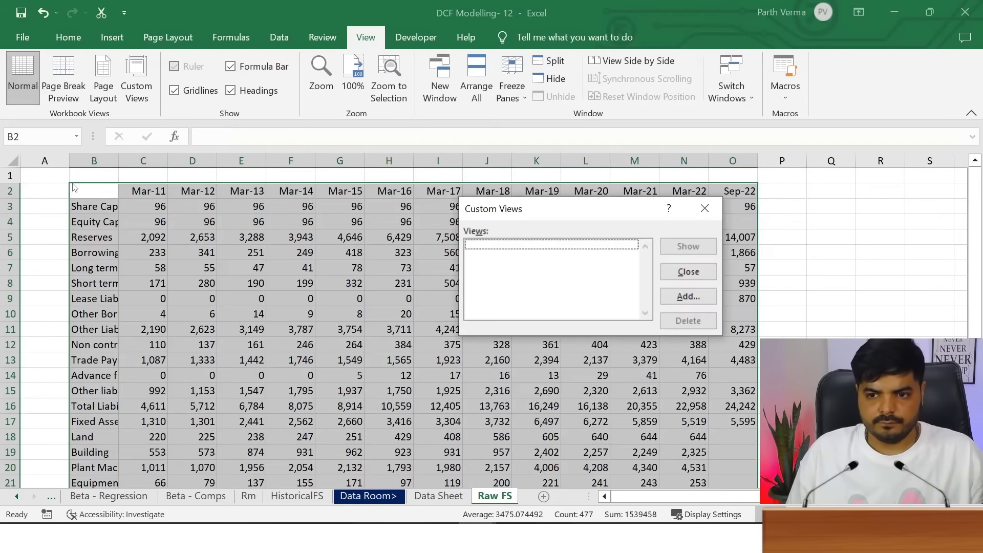
{"action": "key", "text": "Escape"}
{"action": "key", "text": "Left"}
{"action": "key", "text": "alt"}
{"action": "key", "text": "w"}
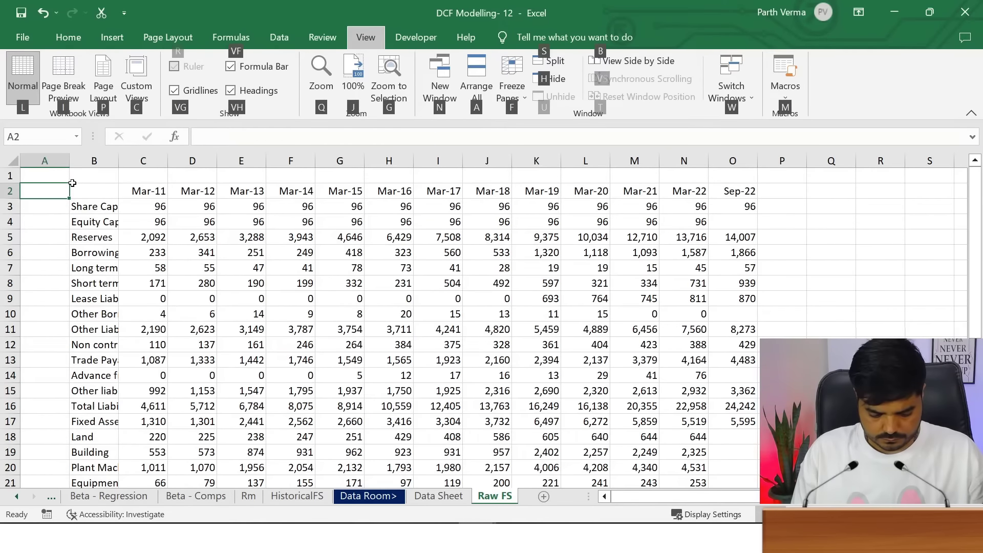
{"action": "key", "text": "F1"}
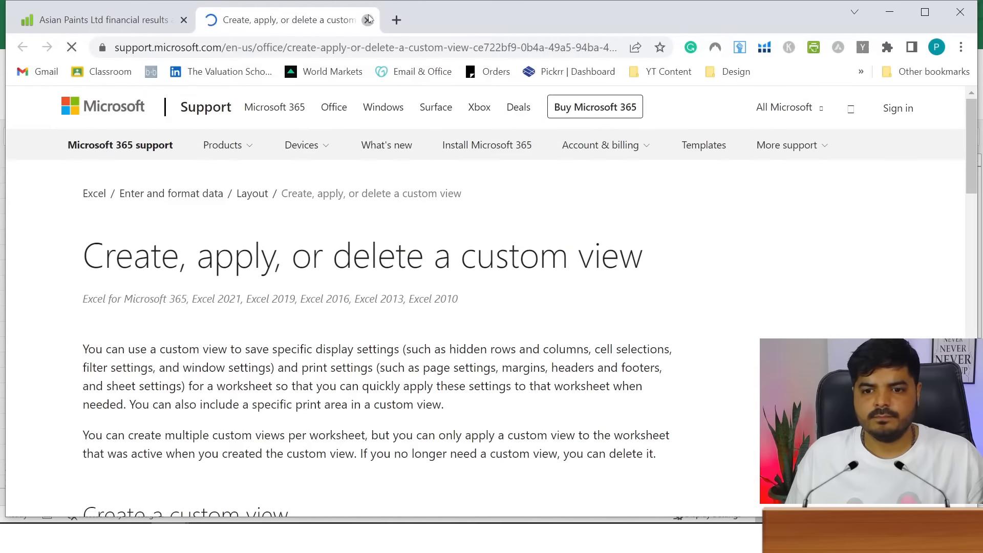
{"action": "left_click", "coordinate": [368, 19]}
{"action": "key", "text": "alt+Tab"}
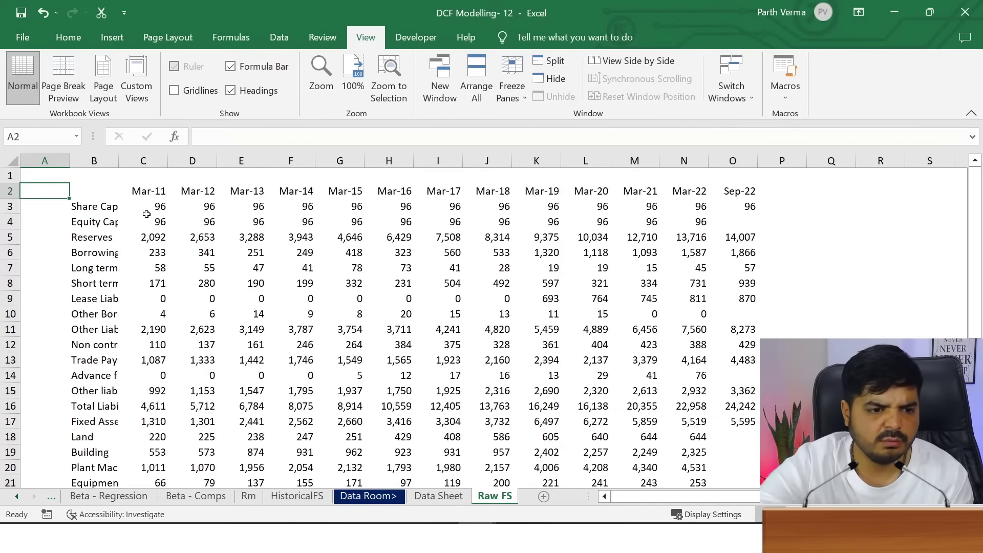
Set column A to a width of 1 so it is very narrow
{"action": "key", "text": "ctrl+space"}
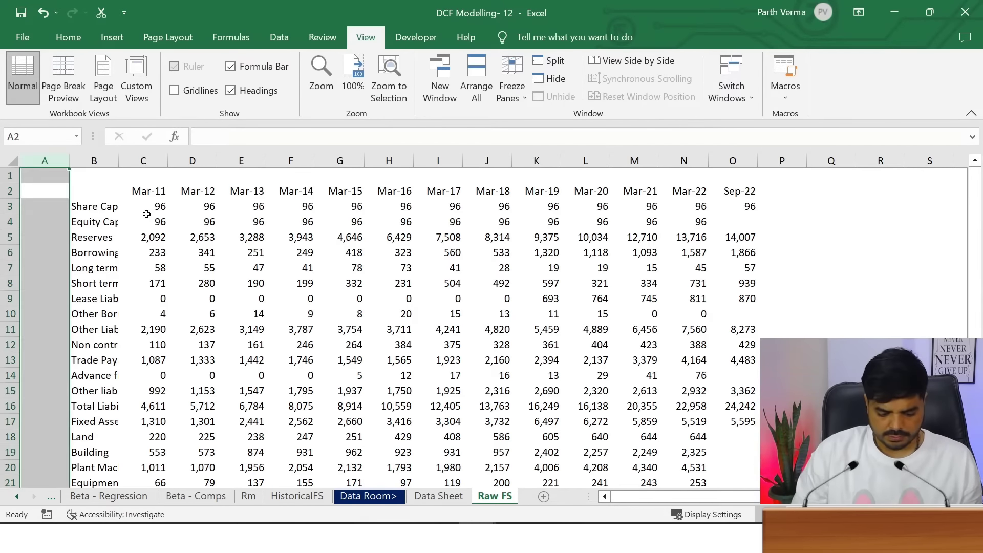
{"action": "key", "text": "alt+h"}
{"action": "type", "text": "ow1"}
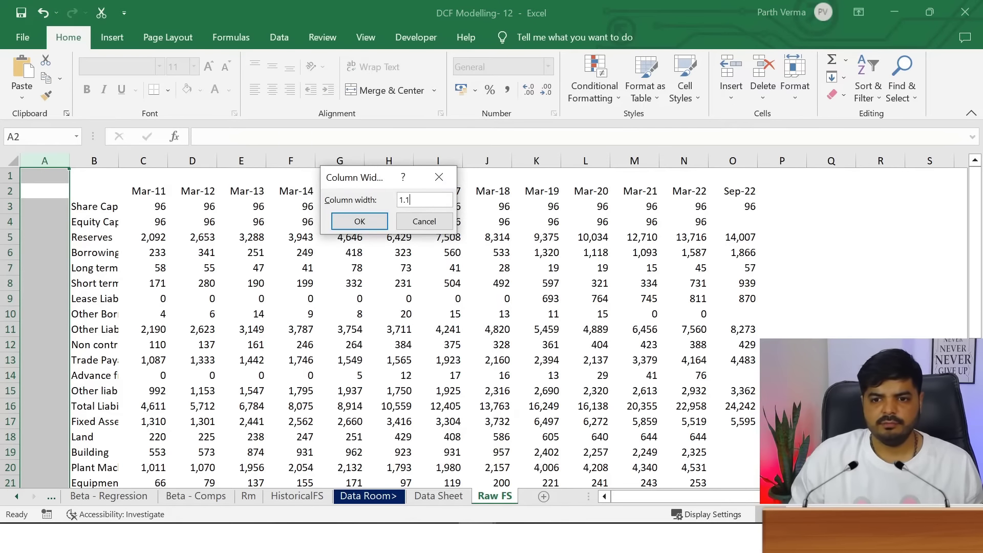
{"action": "key", "text": "Return"}
{"action": "key", "text": "Up"}
{"action": "key", "text": "Down"}
{"action": "key", "text": "Right"}
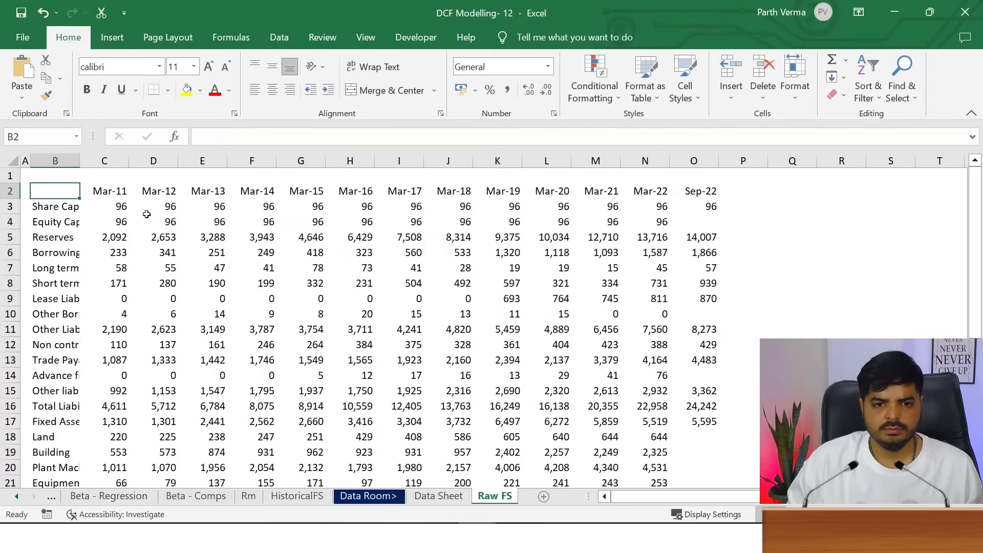
AutoFit column B so every balance-sheet label shows in full
{"action": "key", "text": "ctrl+space"}
{"action": "key", "text": "alt+h"}
{"action": "key", "text": "o"}
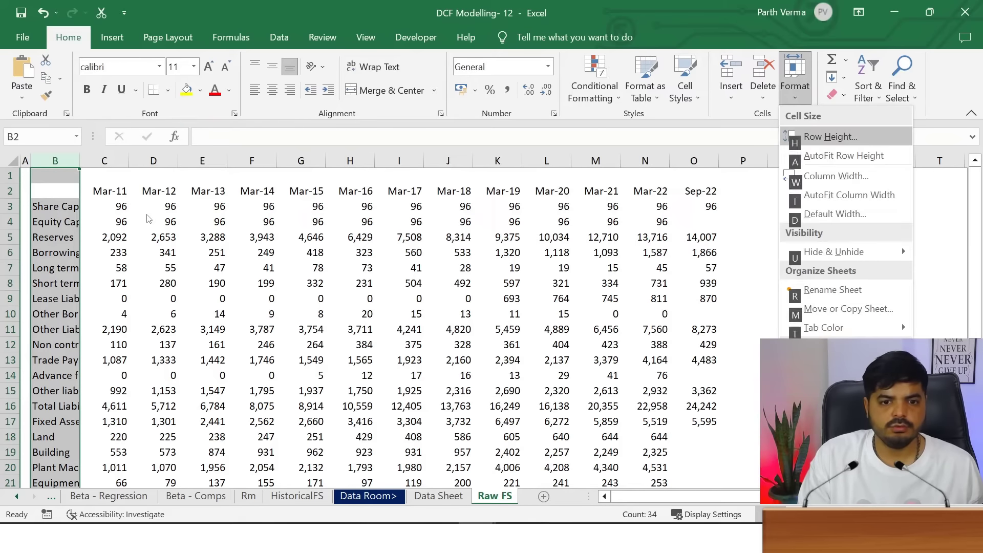
{"action": "key", "text": "i"}
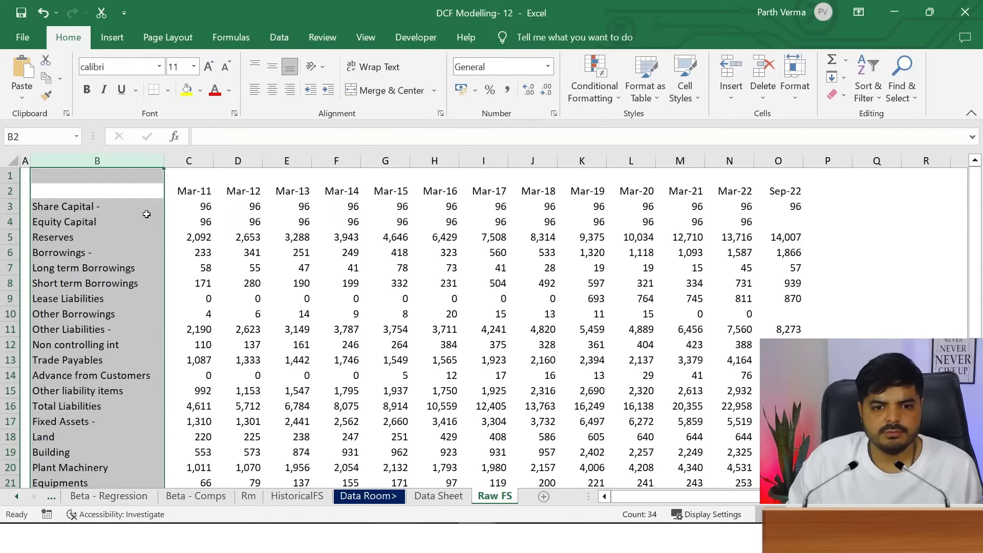
{"action": "key", "text": "Up"}
{"action": "key", "text": "Down"}
{"action": "key", "text": "Down"}
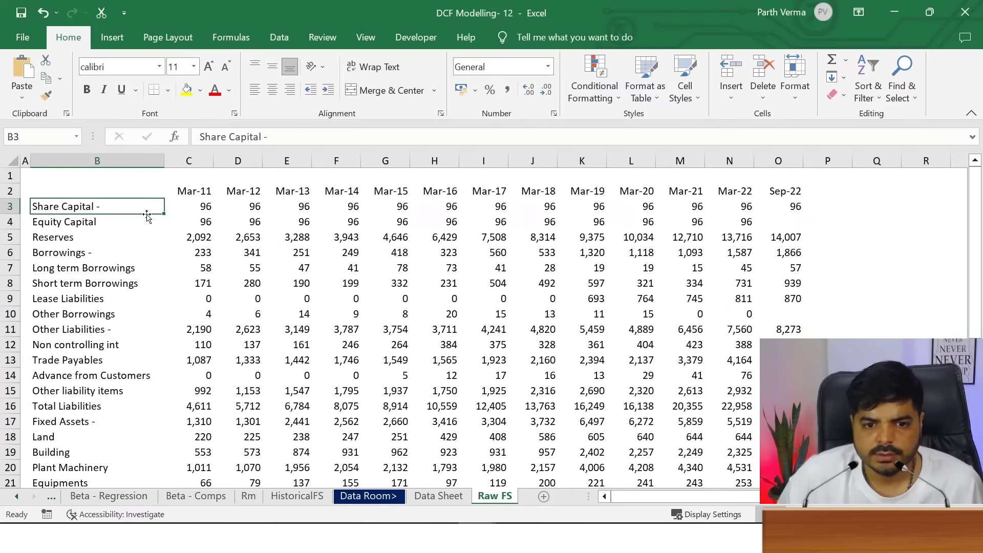
{"action": "key", "text": "alt+Tab"}
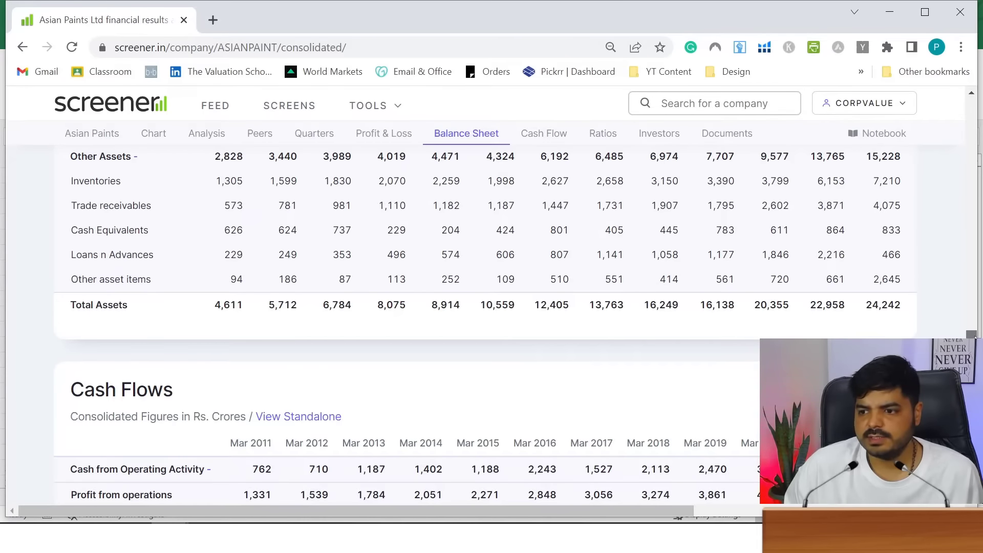
Compare Screener's Profit & Loss and Balance Sheet sections, then return to Excel
{"action": "left_click_drag", "start_coordinate": [973, 335], "coordinate": [977, 248]}
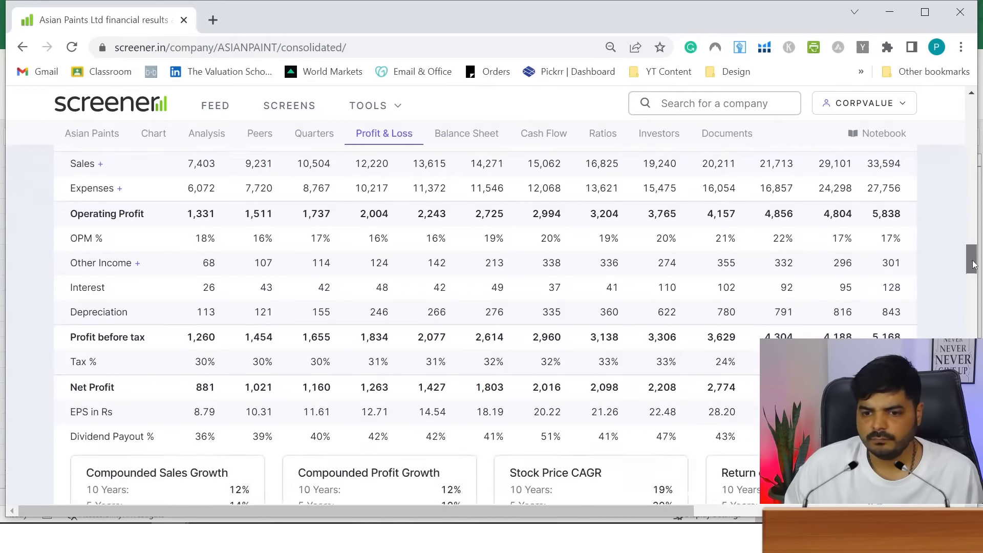
{"action": "left_click_drag", "start_coordinate": [977, 250], "coordinate": [976, 291]}
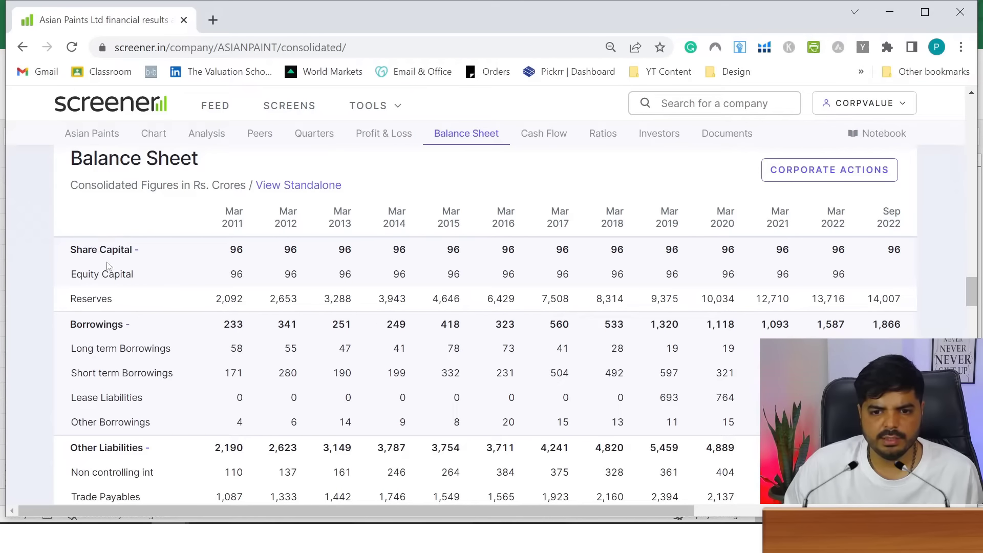
{"action": "key", "text": "alt+Tab"}
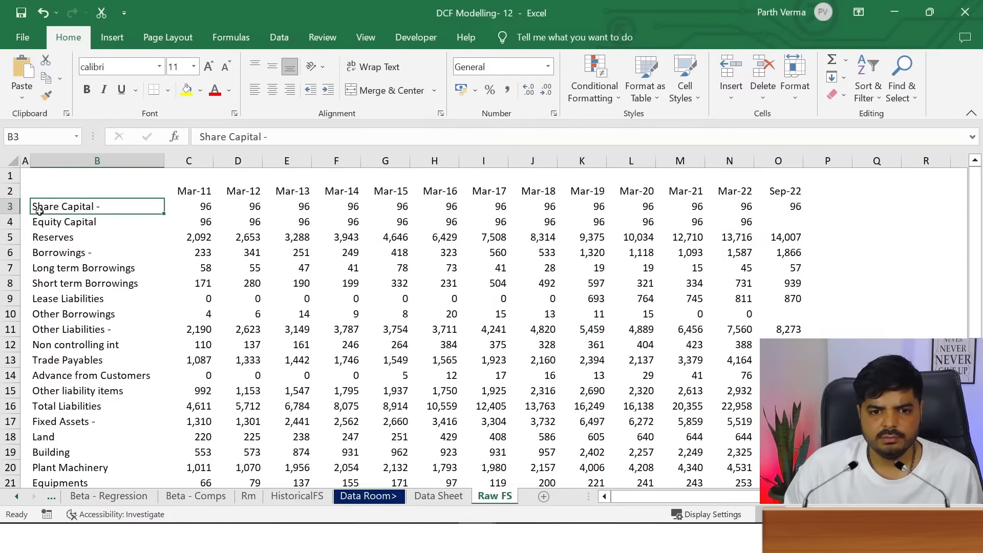
Delete the Share Capital row and enter 'Particulars' in B2
{"action": "left_click", "coordinate": [11, 206]}
{"action": "key", "text": "ctrl+minus"}
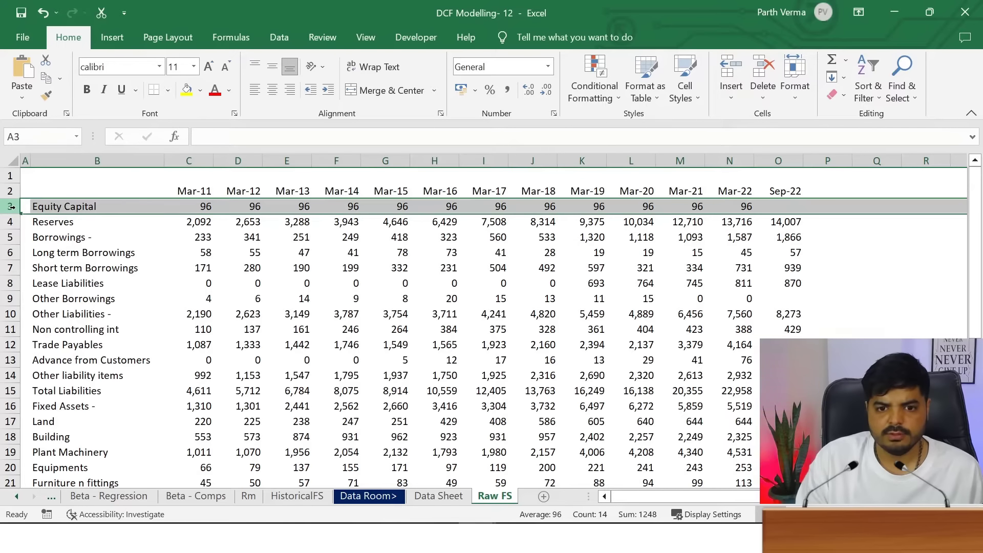
{"action": "key", "text": "Up"}
{"action": "key", "text": "Right"}
{"action": "type", "text": "Pa"}
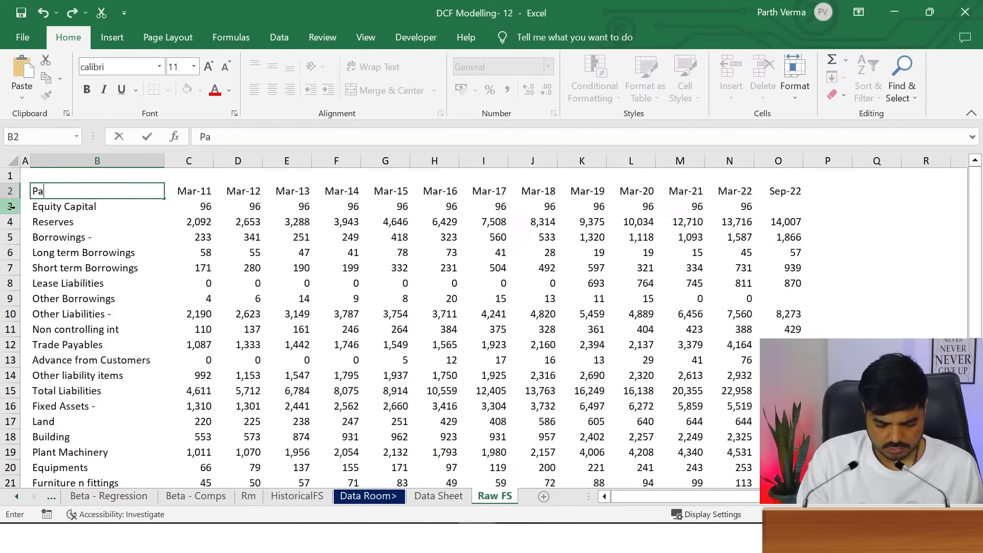
{"action": "type", "text": "rticulars"}
{"action": "key", "text": "Return"}
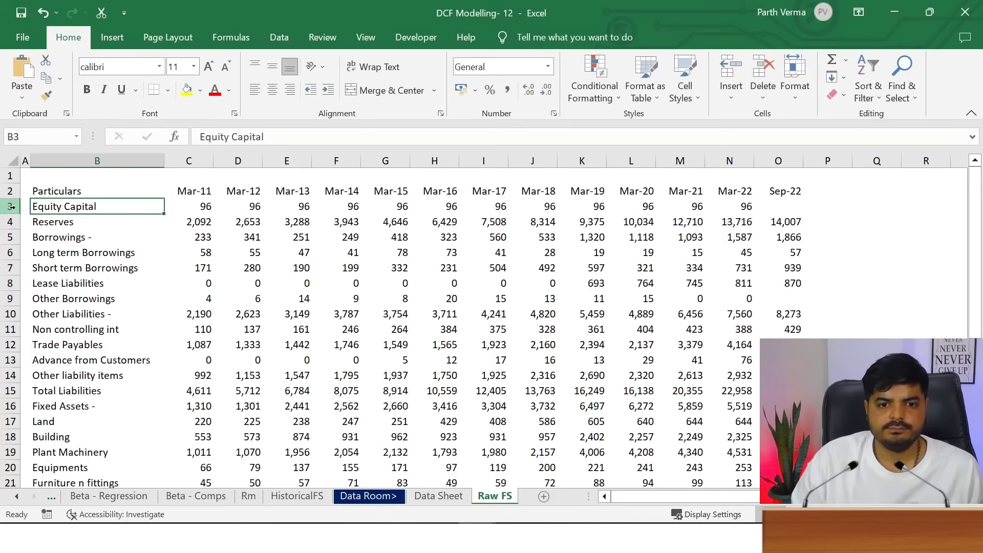
Clear the Sep-22 values in column O
{"action": "key", "text": "Up"}
{"action": "key", "text": "shift+Right"}
{"action": "key", "text": "shift+Right"}
{"action": "key", "text": "shift+Right"}
{"action": "key", "text": "shift+Right"}
{"action": "key", "text": "shift+Right"}
{"action": "key", "text": "shift+Right"}
{"action": "key", "text": "shift+Right"}
{"action": "key", "text": "shift+Right"}
{"action": "key", "text": "shift+Right"}
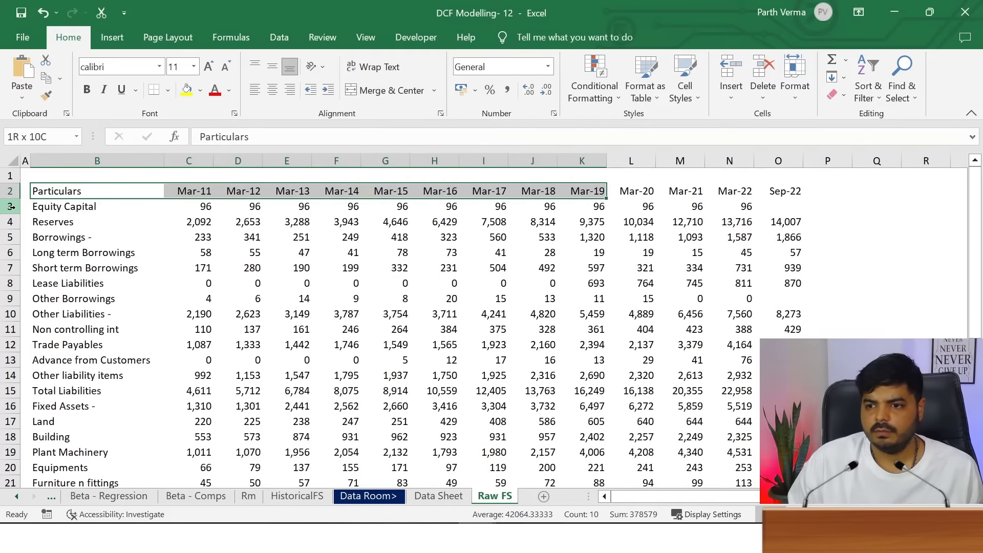
{"action": "key", "text": "shift+Right"}
{"action": "key", "text": "shift+Right"}
{"action": "key", "text": "shift+Right"}
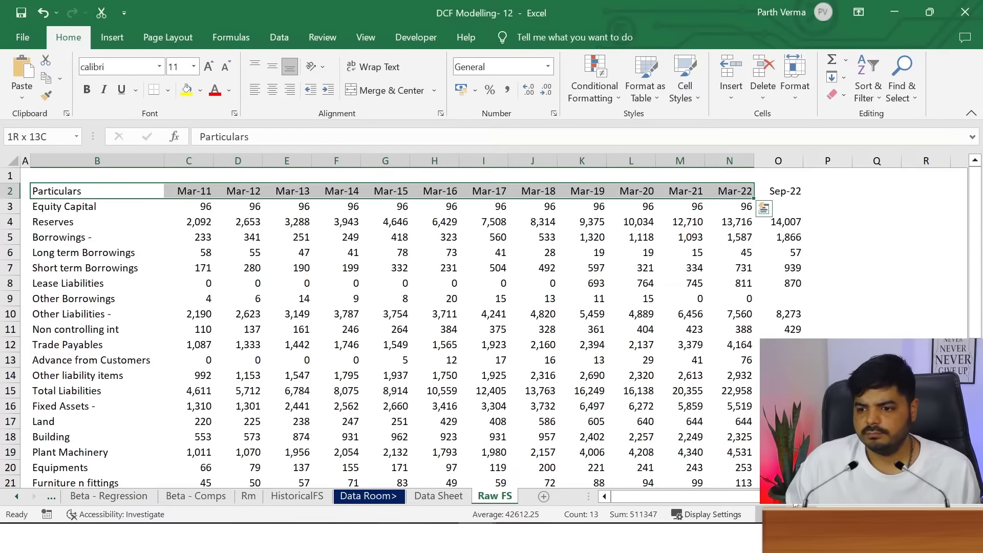
{"action": "scroll", "coordinate": [829, 233], "scroll_direction": "right", "scroll_amount": 1}
{"action": "left_click", "coordinate": [768, 153]}
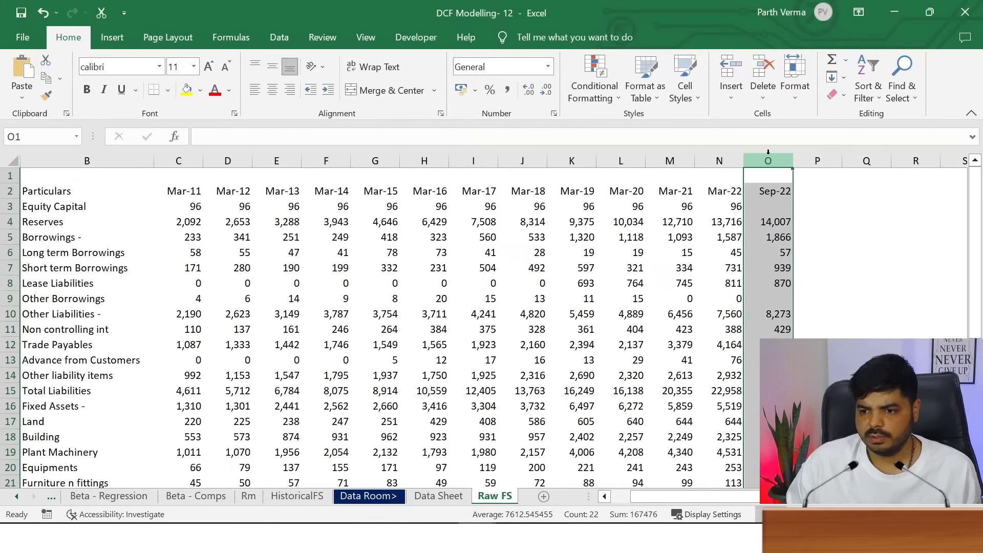
{"action": "key", "text": "Delete"}
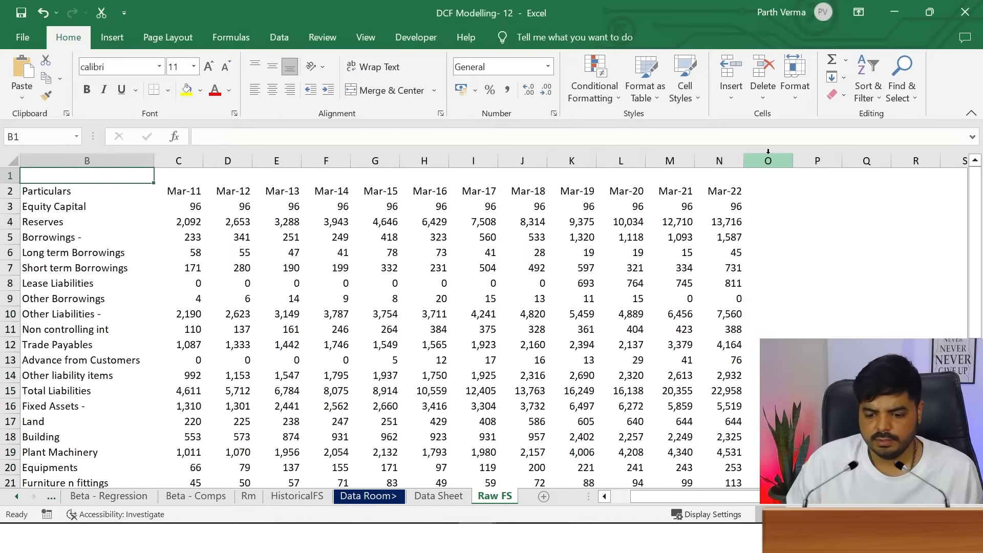
Make the header row bold from Particulars across to Mar-22
{"action": "key", "text": "ctrl+Home"}
{"action": "key", "text": "Down"}
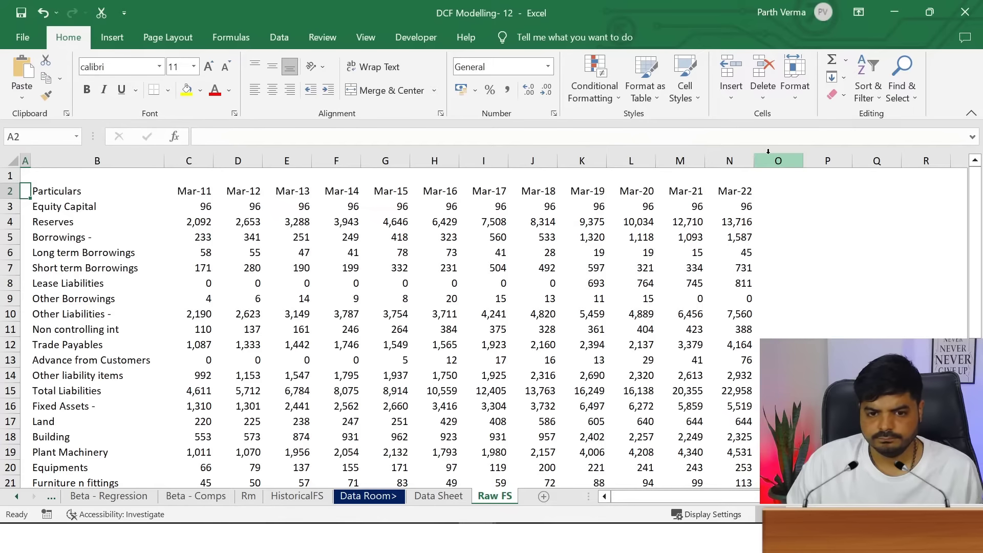
{"action": "key", "text": "Right"}
{"action": "key", "text": "shift+Right"}
{"action": "key", "text": "shift+Right"}
{"action": "key", "text": "shift+Right"}
{"action": "key", "text": "shift+Right"}
{"action": "key", "text": "shift+Right"}
{"action": "key", "text": "shift+Right"}
{"action": "key", "text": "shift+Right"}
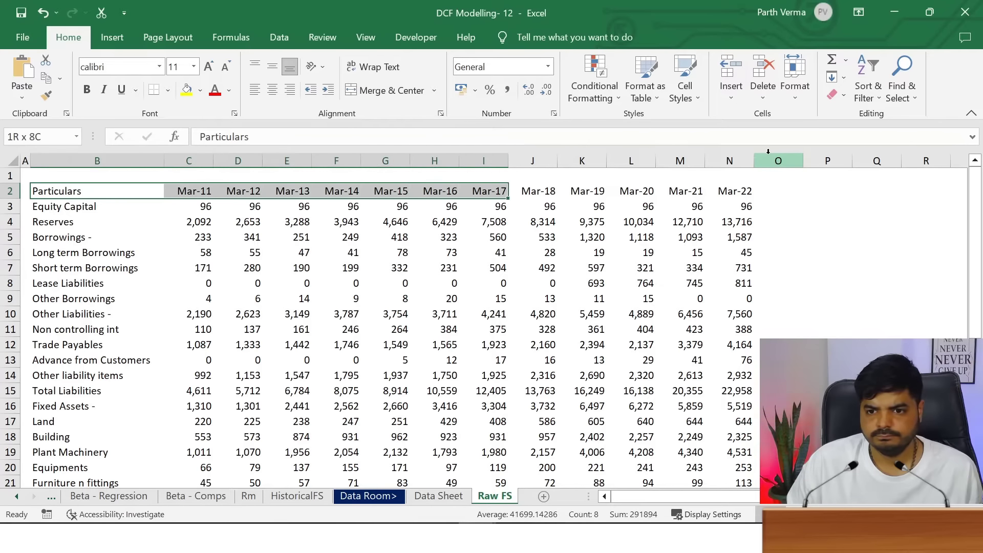
{"action": "key", "text": "shift+Right"}
{"action": "key", "text": "shift+Right"}
{"action": "key", "text": "shift+Right"}
{"action": "key", "text": "shift+Right"}
{"action": "key", "text": "shift+Right"}
{"action": "key", "text": "ctrl+b"}
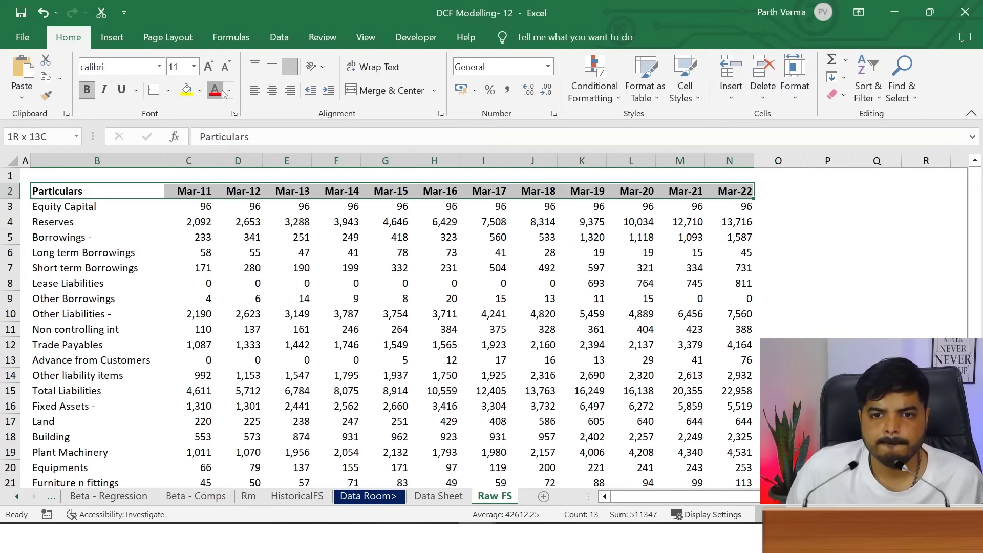
Give the Particulars-to-Mar-22 header row a dark navy fill and white font colour
{"action": "left_click", "coordinate": [199, 91]}
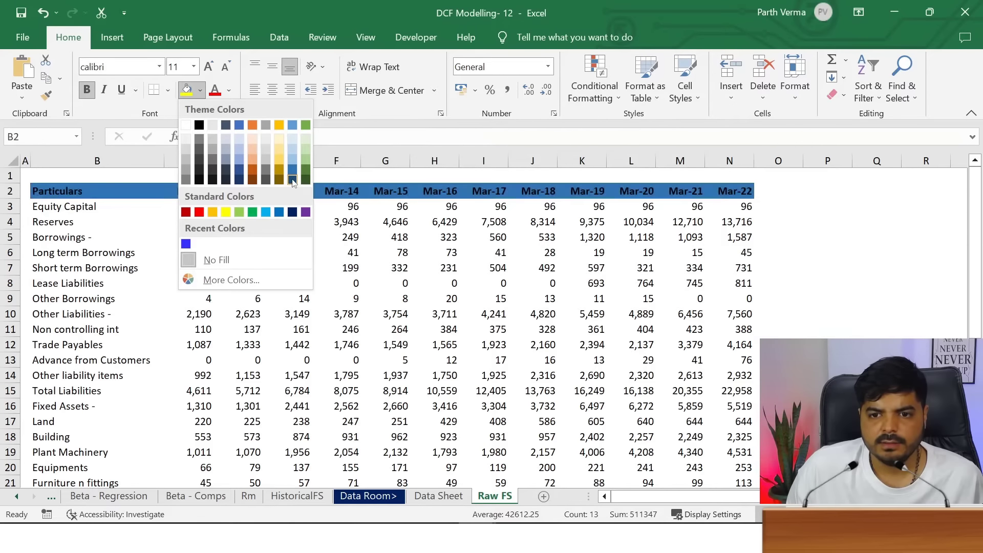
{"action": "left_click", "coordinate": [240, 185]}
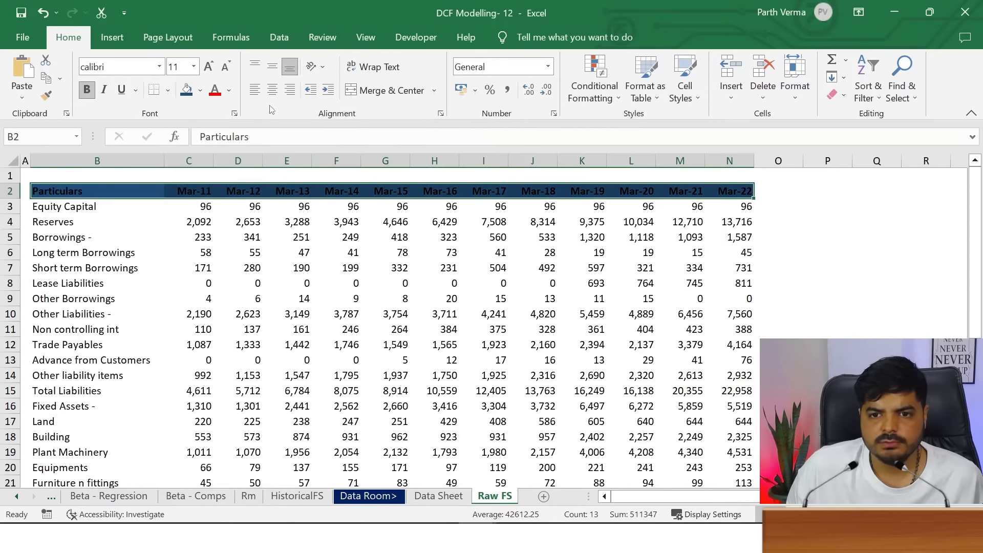
{"action": "left_click", "coordinate": [199, 91]}
{"action": "left_click", "coordinate": [292, 213]}
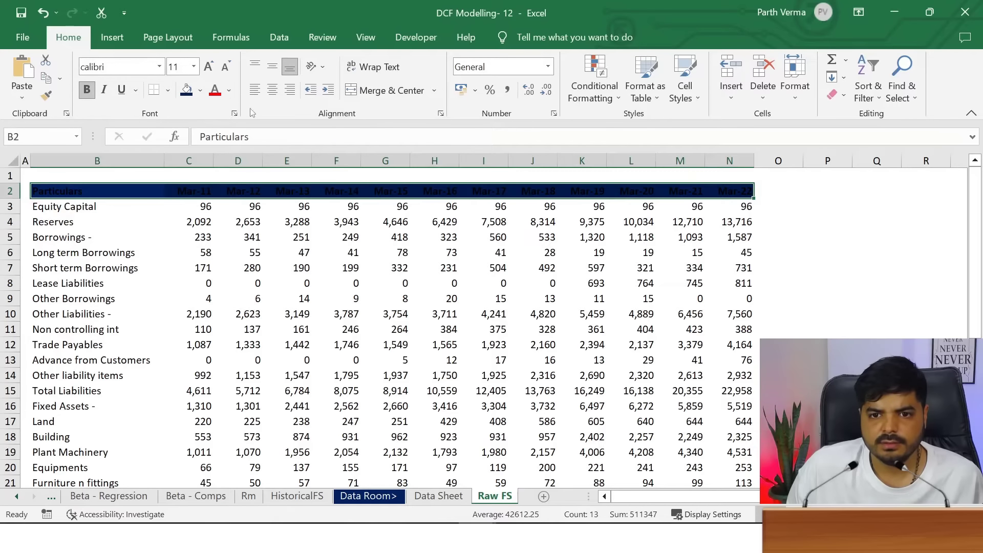
{"action": "left_click", "coordinate": [228, 91]}
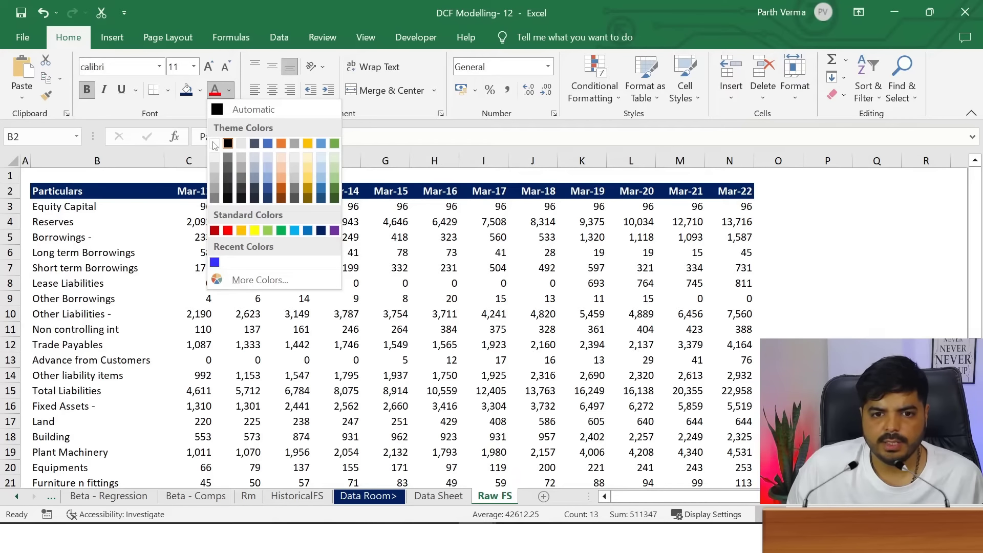
{"action": "left_click", "coordinate": [214, 145]}
{"action": "left_click", "coordinate": [241, 221]}
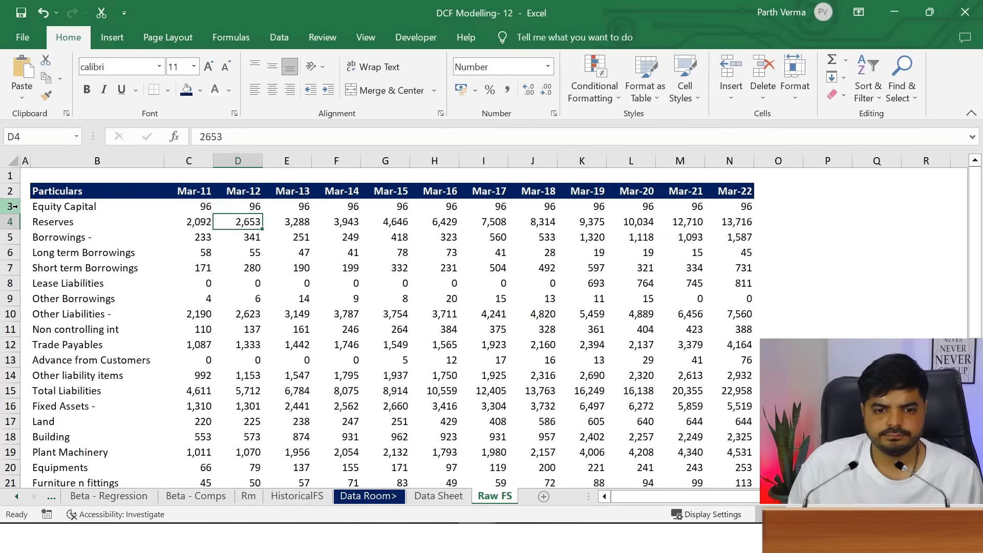
Insert a blank row above Equity Capital and remove its header fill
{"action": "left_click", "coordinate": [15, 206]}
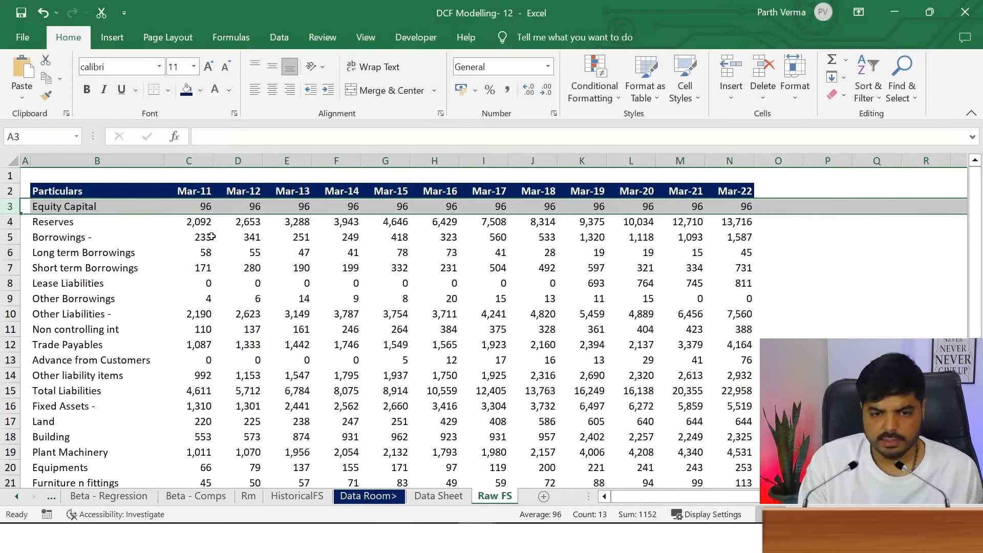
{"action": "key", "text": "ctrl+shift+plus"}
{"action": "key", "text": "alt+h"}
{"action": "key", "text": "h"}
{"action": "key", "text": "n"}
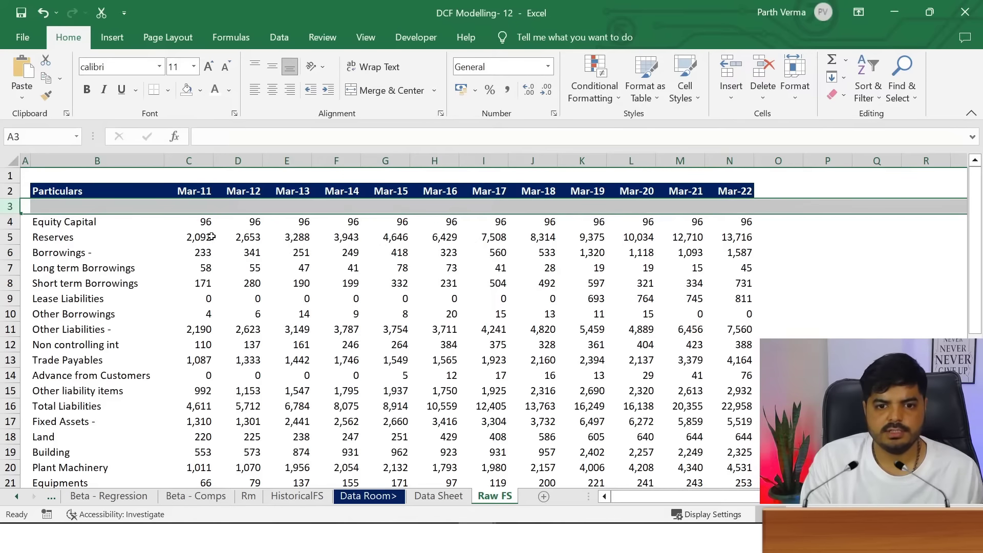
Bold the Equity Capital and Reserves labels, undoing an accidental paste
{"action": "left_click", "coordinate": [210, 236]}
{"action": "left_click", "coordinate": [76, 235]}
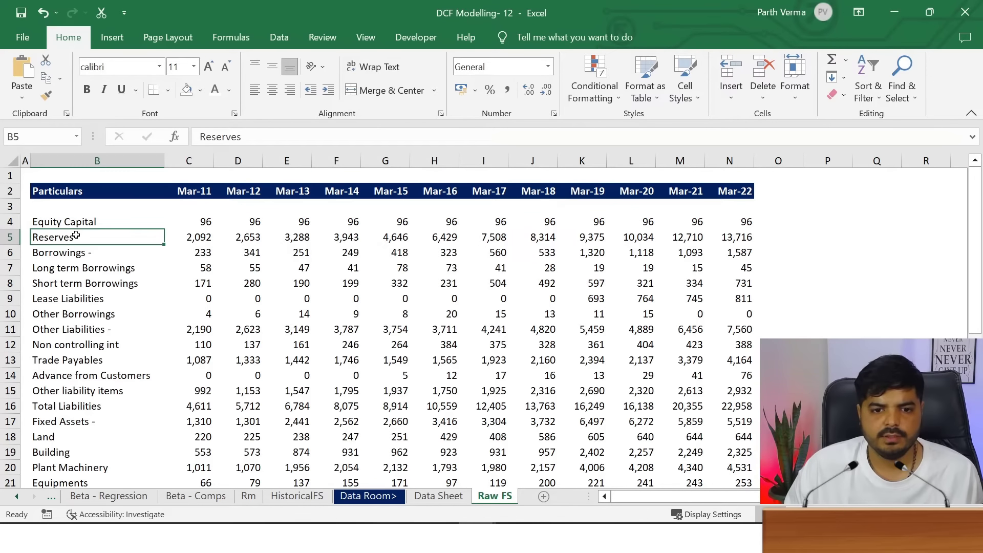
{"action": "left_click", "coordinate": [50, 223]}
{"action": "key", "text": "ctrl+b"}
{"action": "left_click", "coordinate": [58, 237]}
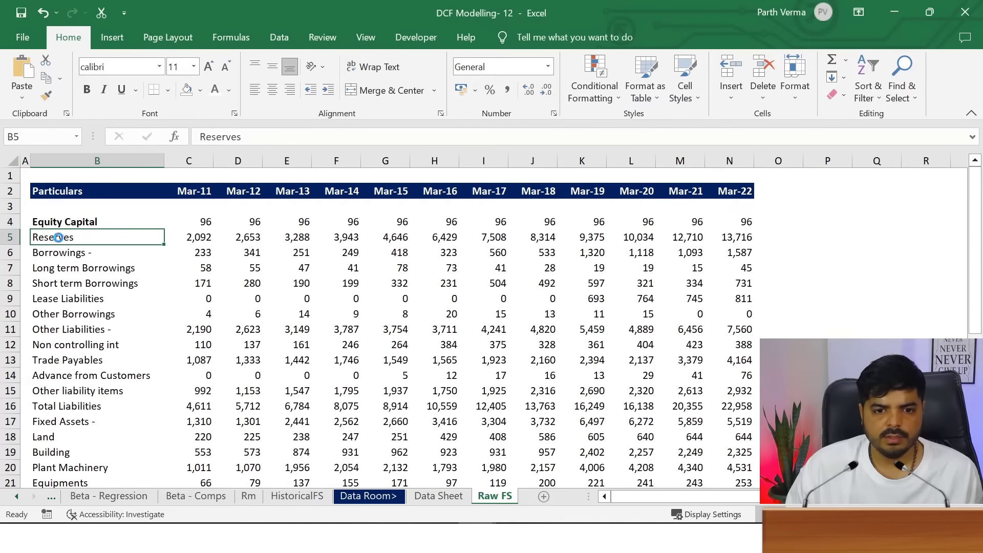
{"action": "key", "text": "ctrl+v"}
{"action": "key", "text": "ctrl+z"}
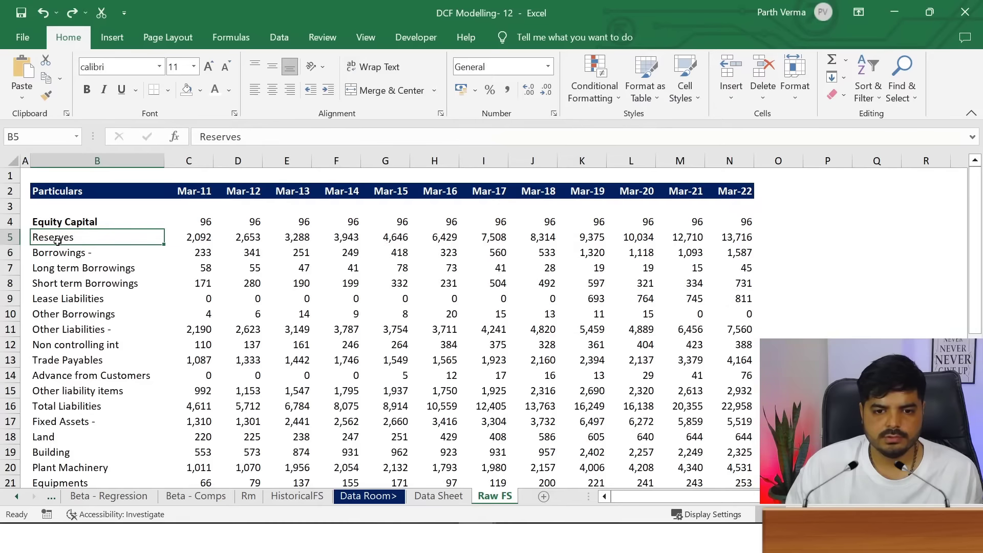
{"action": "key", "text": "ctrl+y"}
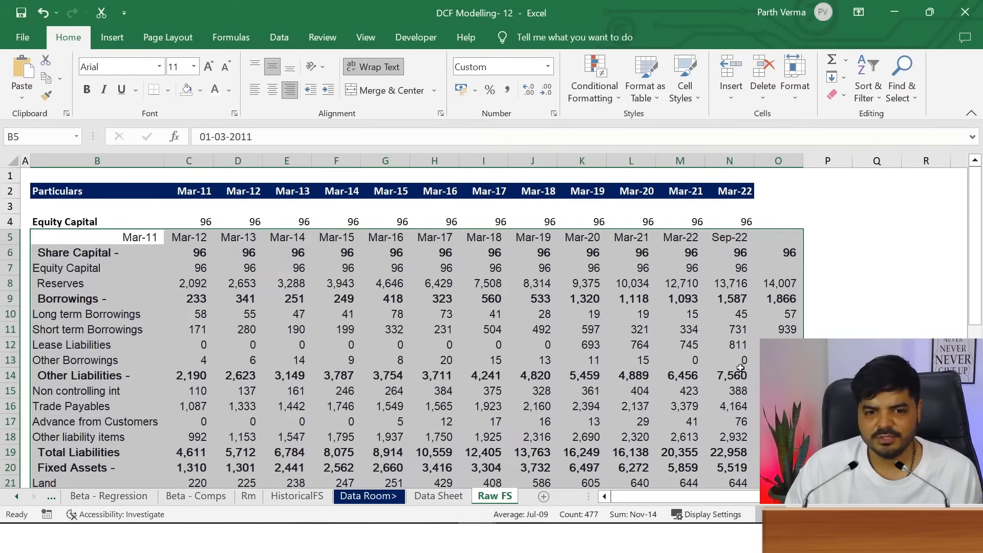
{"action": "key", "text": "ctrl+z"}
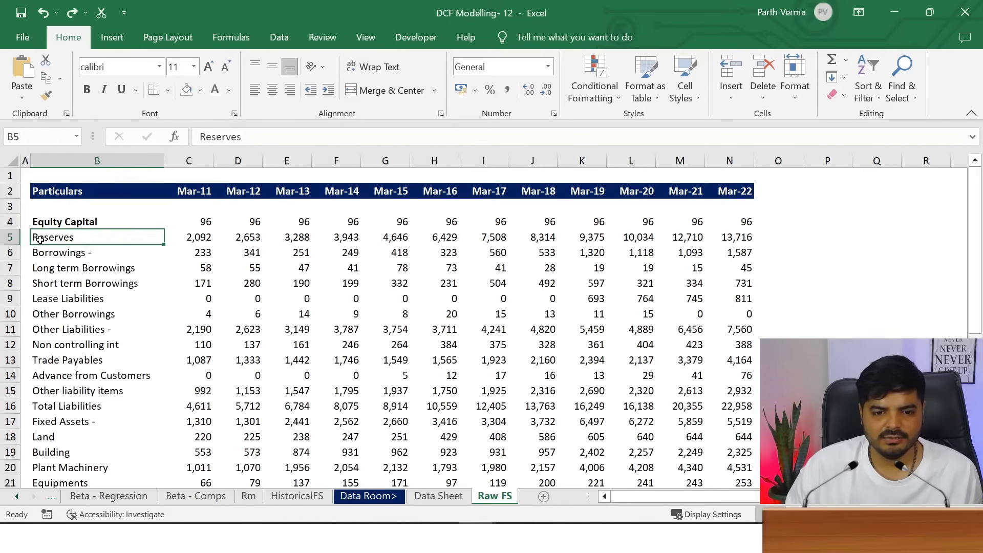
{"action": "key", "text": "ctrl+b"}
{"action": "left_click", "coordinate": [50, 251]}
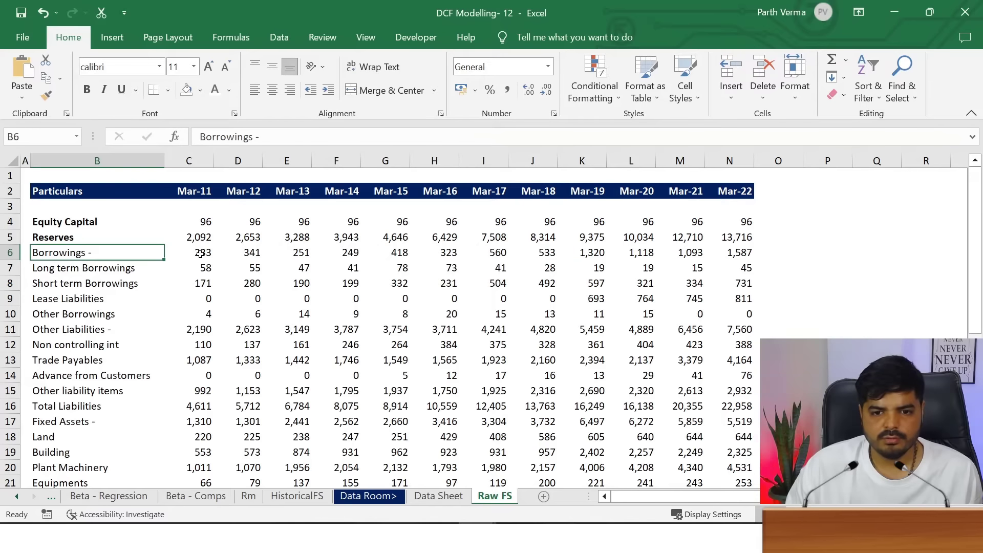
Check that the four borrowing components add up to the Mar-11 Borrowings total
{"action": "left_click", "coordinate": [12, 252]}
{"action": "scroll", "coordinate": [180, 241], "scroll_direction": "down", "scroll_amount": 1}
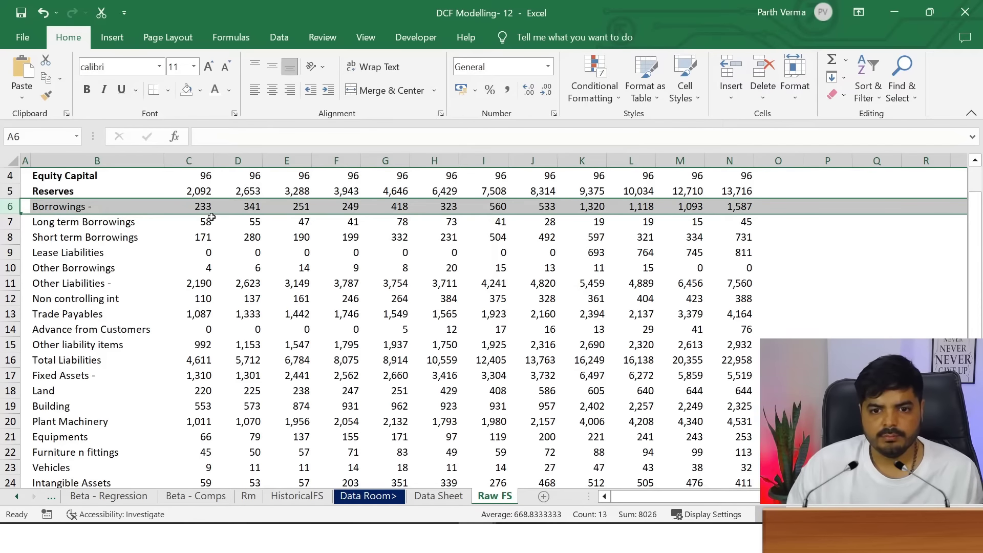
{"action": "left_click_drag", "start_coordinate": [211, 226], "coordinate": [207, 240]}
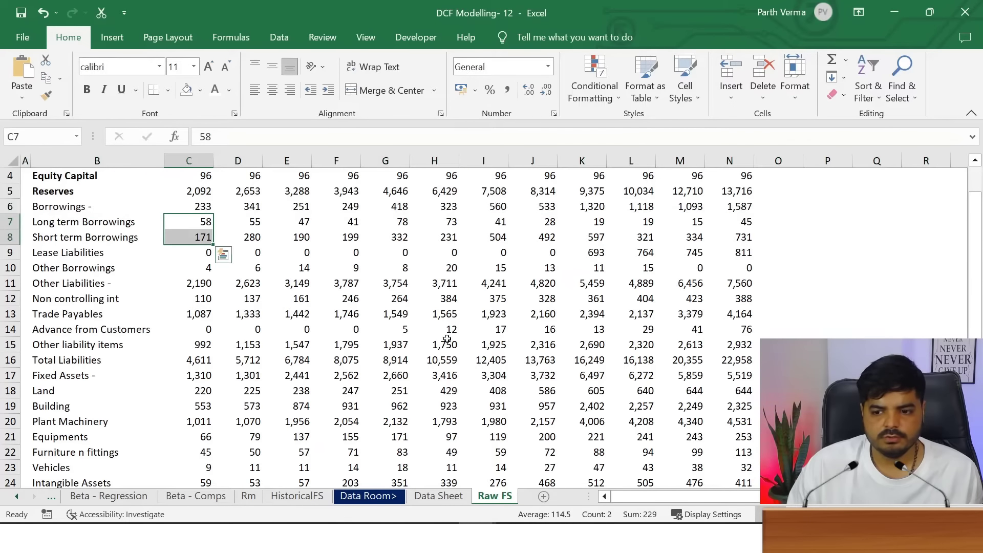
{"action": "left_click", "coordinate": [208, 270], "text": "shift"}
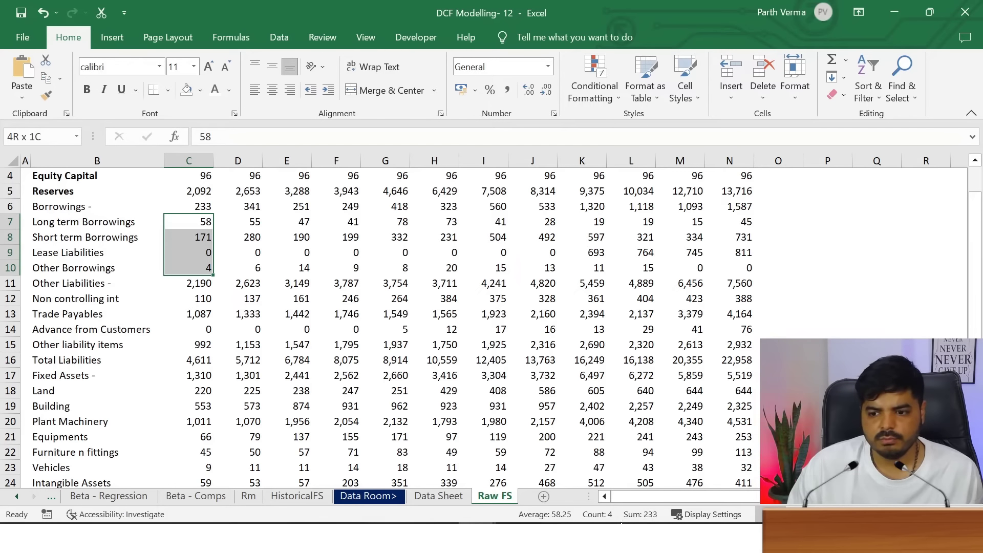
{"action": "left_click", "coordinate": [214, 206]}
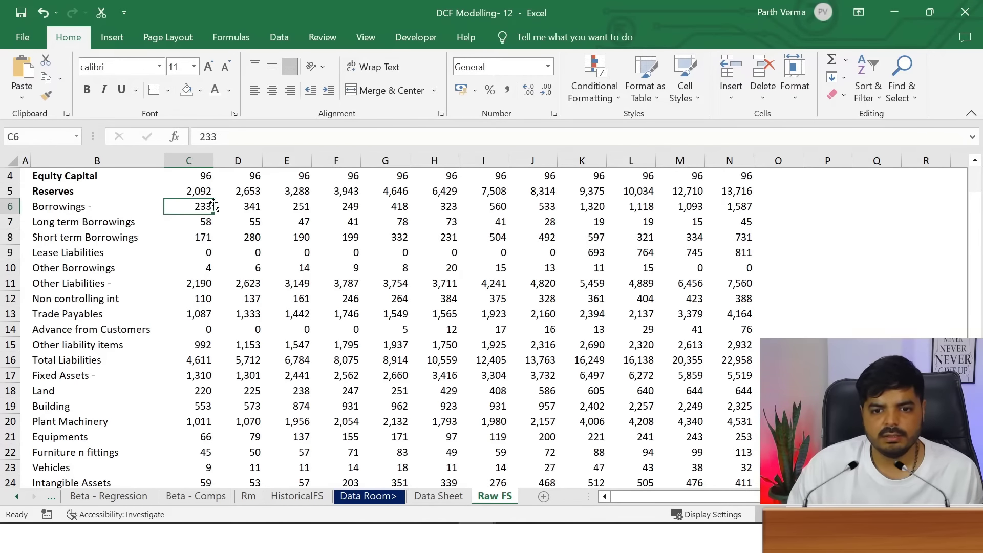
Clear every year's Borrowings total and bold the Borrowings label
{"action": "left_click_drag", "start_coordinate": [207, 202], "coordinate": [718, 207]}
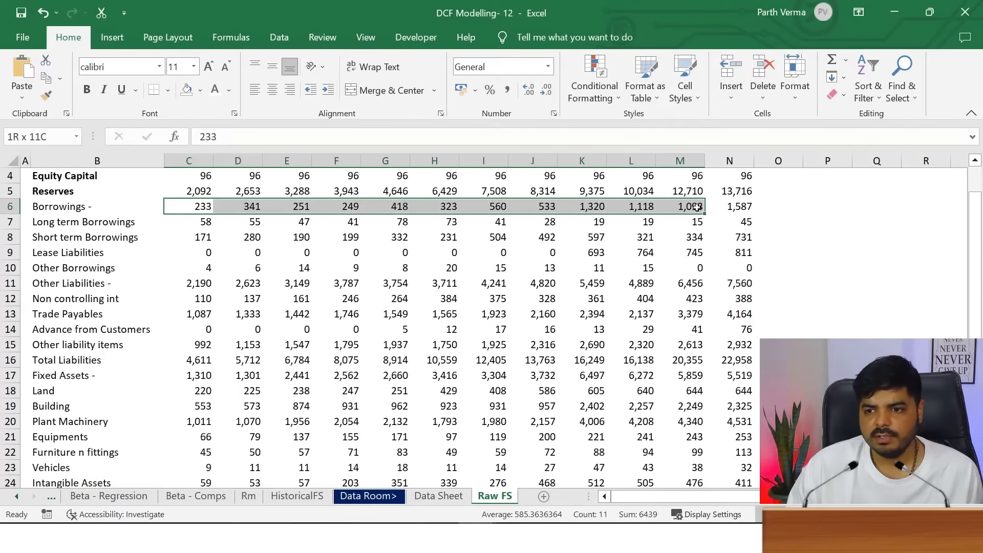
{"action": "key", "text": "Delete"}
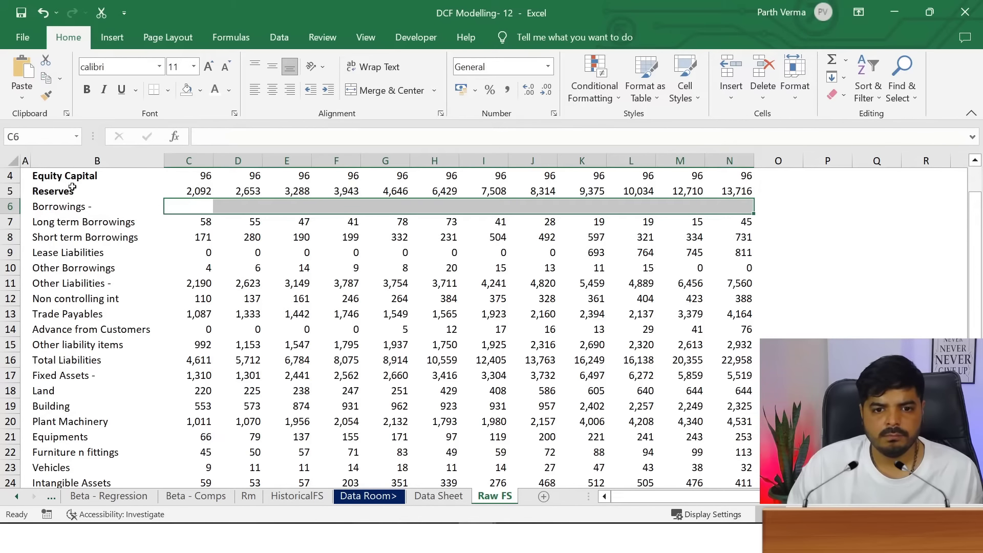
{"action": "left_click", "coordinate": [75, 207]}
{"action": "key", "text": "ctrl+b"}
{"action": "left_click", "coordinate": [95, 226]}
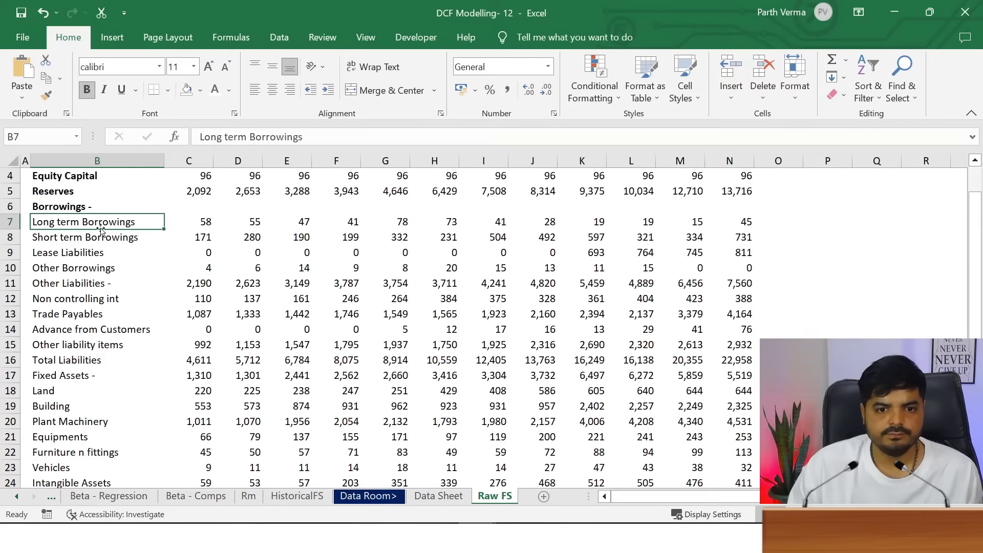
Check that the four Other Liabilities components sum to the Mar-11 total
{"action": "left_click", "coordinate": [91, 302]}
{"action": "left_click", "coordinate": [77, 284]}
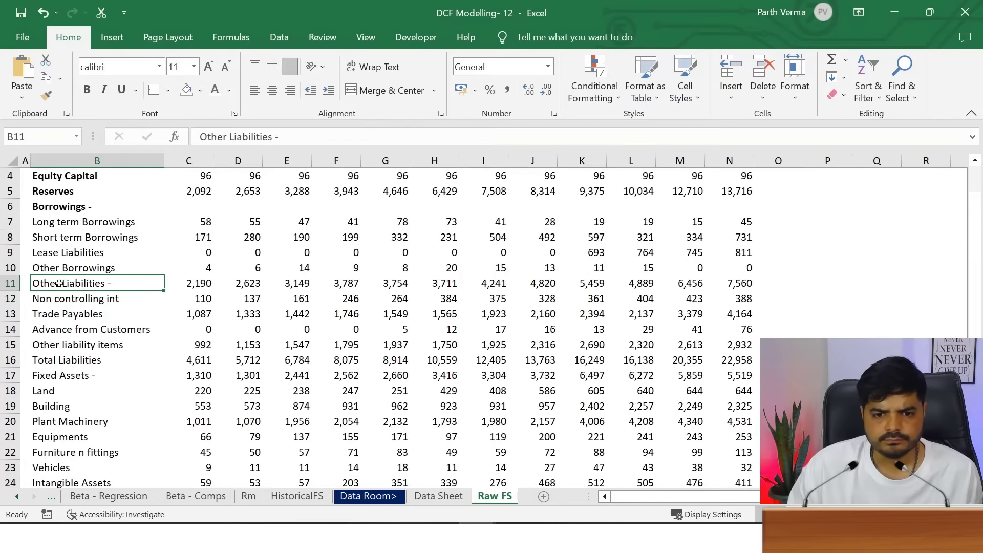
{"action": "left_click", "coordinate": [201, 294]}
{"action": "left_click_drag", "start_coordinate": [201, 308], "coordinate": [204, 339]}
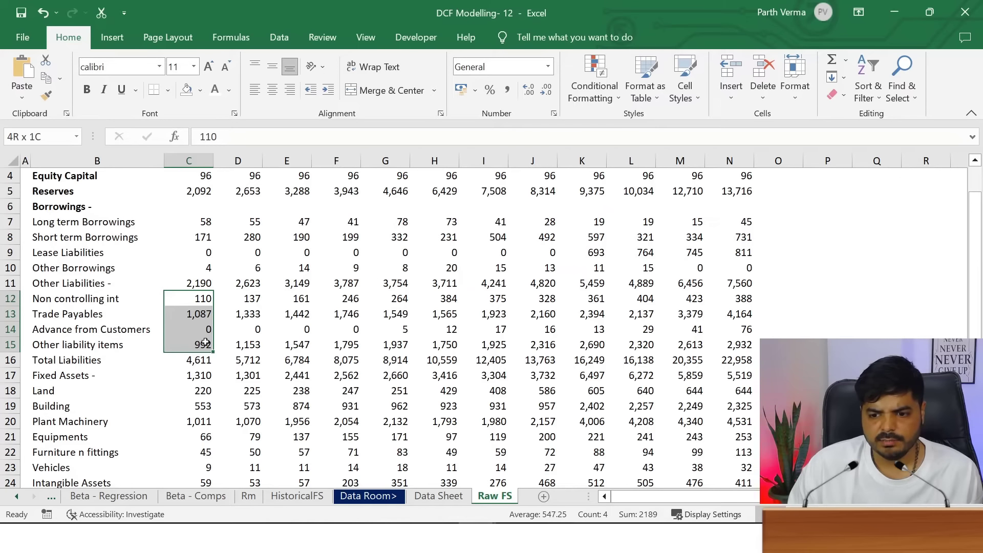
Clear every year's Other Liabilities total and bold its label
{"action": "left_click_drag", "start_coordinate": [203, 287], "coordinate": [745, 284]}
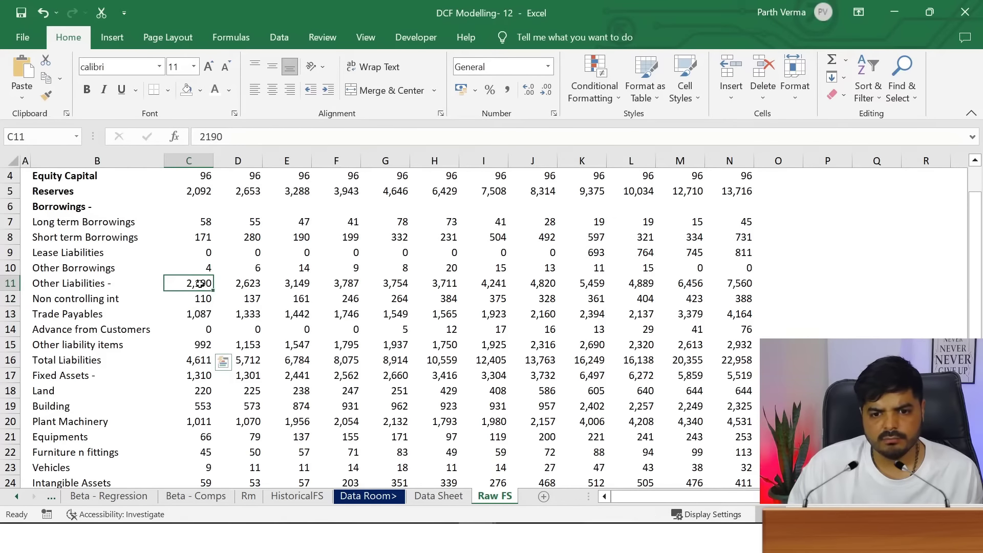
{"action": "key", "text": "Delete"}
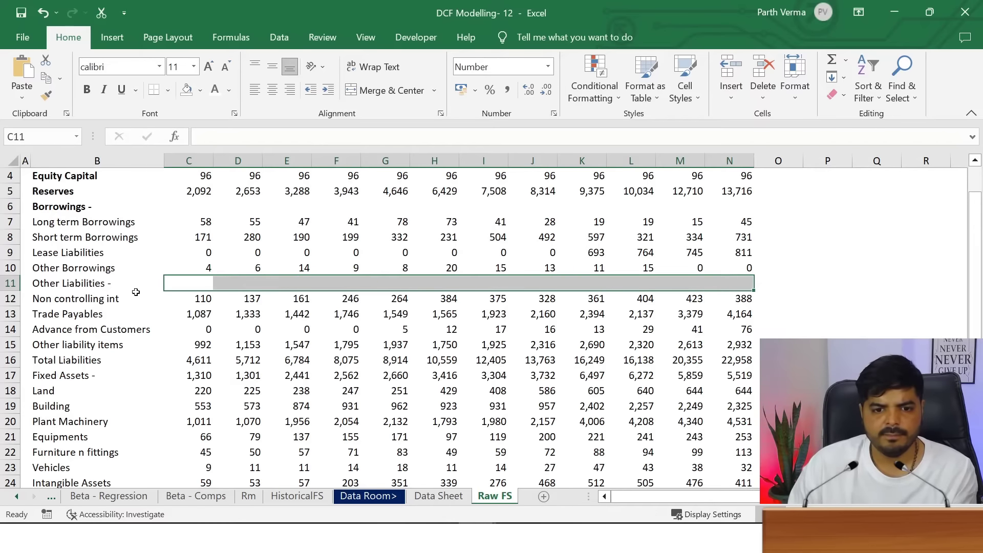
{"action": "left_click", "coordinate": [95, 281]}
{"action": "key", "text": "ctrl+b"}
{"action": "left_click", "coordinate": [225, 268]}
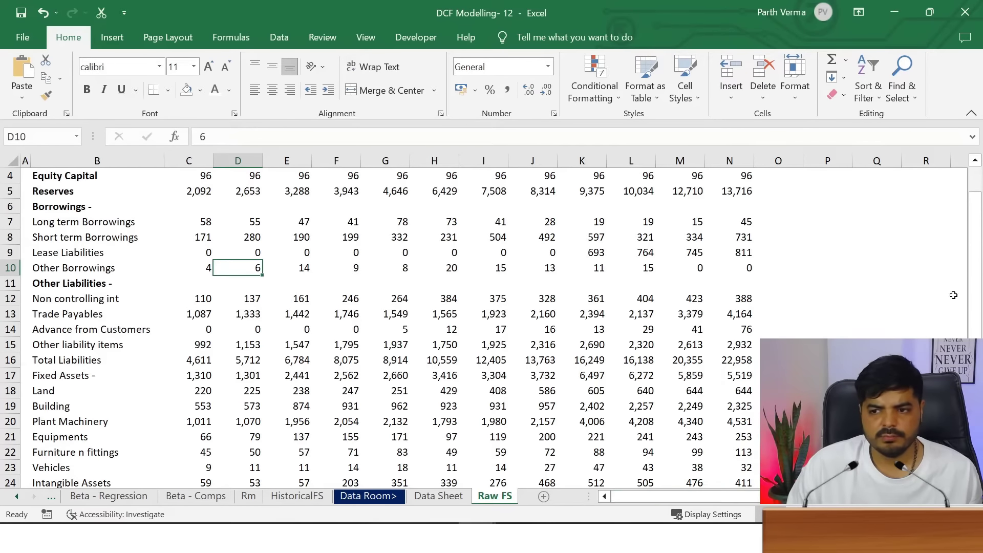
{"action": "left_click_drag", "start_coordinate": [976, 231], "coordinate": [978, 215]}
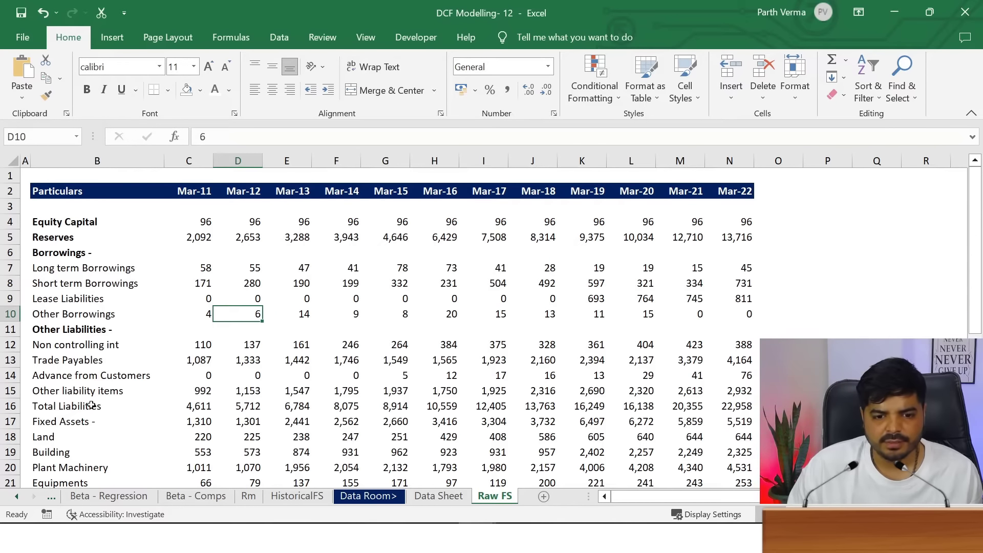
Insert a blank row above Fixed Assets and bold the whole Total Liabilities row
{"action": "left_click", "coordinate": [12, 421]}
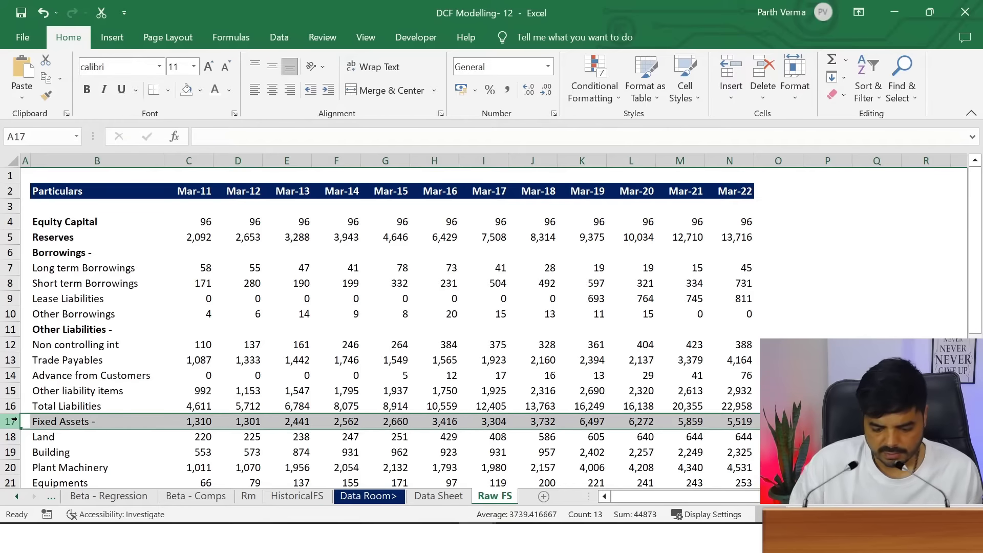
{"action": "key", "text": "ctrl+shift+plus"}
{"action": "key", "text": "Up"}
{"action": "key", "text": "Right"}
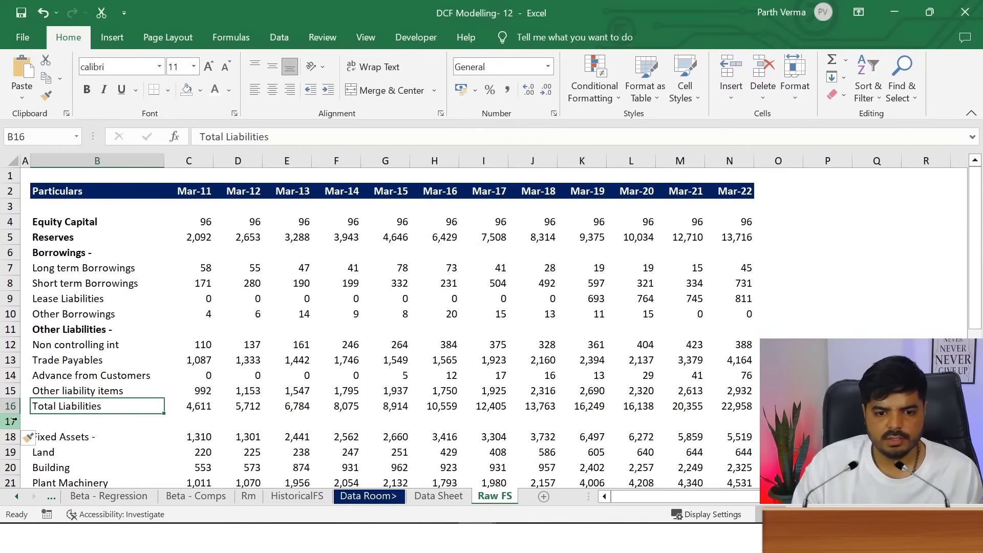
{"action": "key", "text": "shift+Right"}
{"action": "key", "text": "shift+Right"}
{"action": "key", "text": "shift+Right"}
{"action": "key", "text": "shift+Right"}
{"action": "key", "text": "shift+Right"}
{"action": "key", "text": "shift+Right"}
{"action": "key", "text": "shift+Right"}
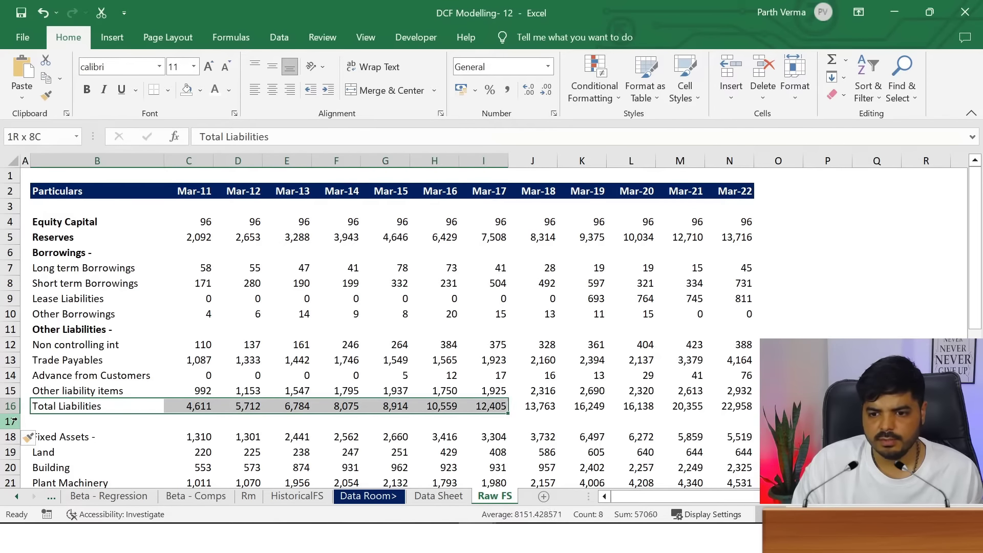
{"action": "key", "text": "shift+Right"}
{"action": "key", "text": "shift+Right"}
{"action": "key", "text": "shift+Right"}
{"action": "key", "text": "shift+Right"}
{"action": "key", "text": "shift+Right"}
{"action": "key", "text": "ctrl+b"}
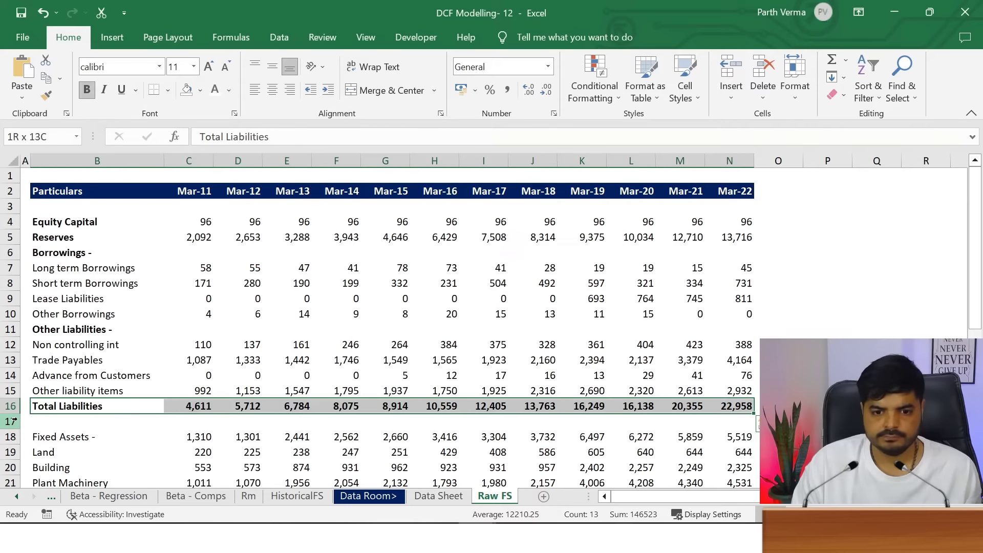
Check the Mar-11 fixed-asset sub-rows total 2,025, matching Gross Block, not 1,310
{"action": "left_click", "coordinate": [185, 390]}
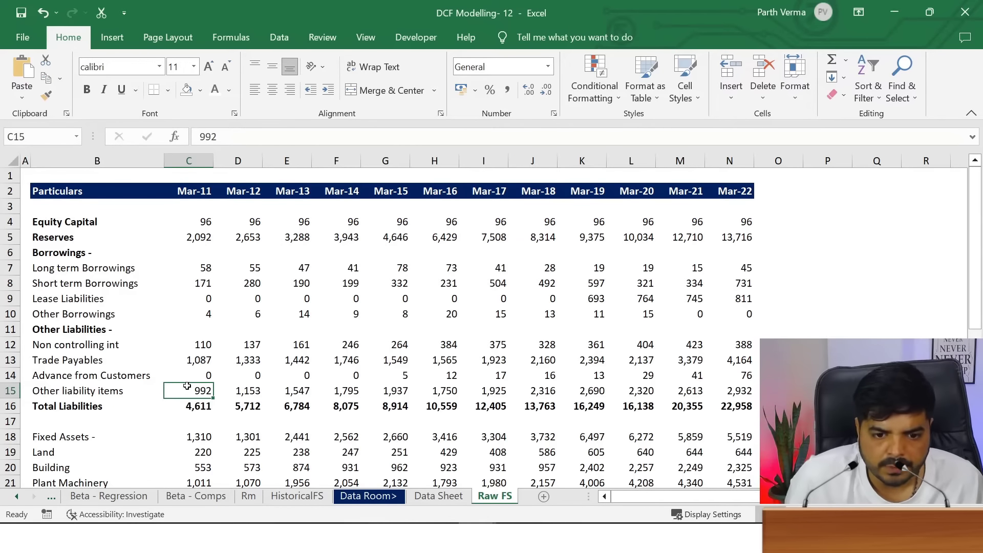
{"action": "left_click", "coordinate": [178, 340]}
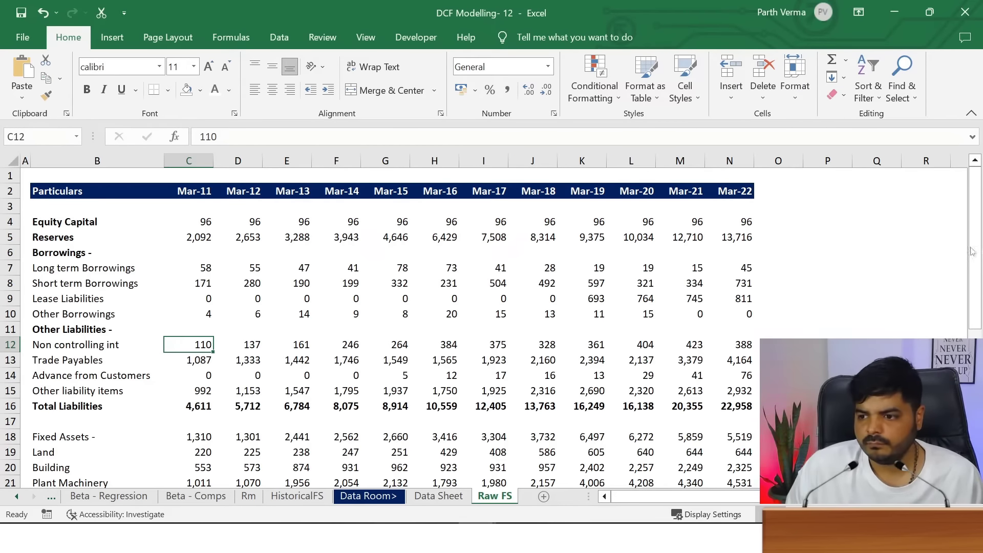
{"action": "left_click_drag", "start_coordinate": [976, 263], "coordinate": [978, 277]}
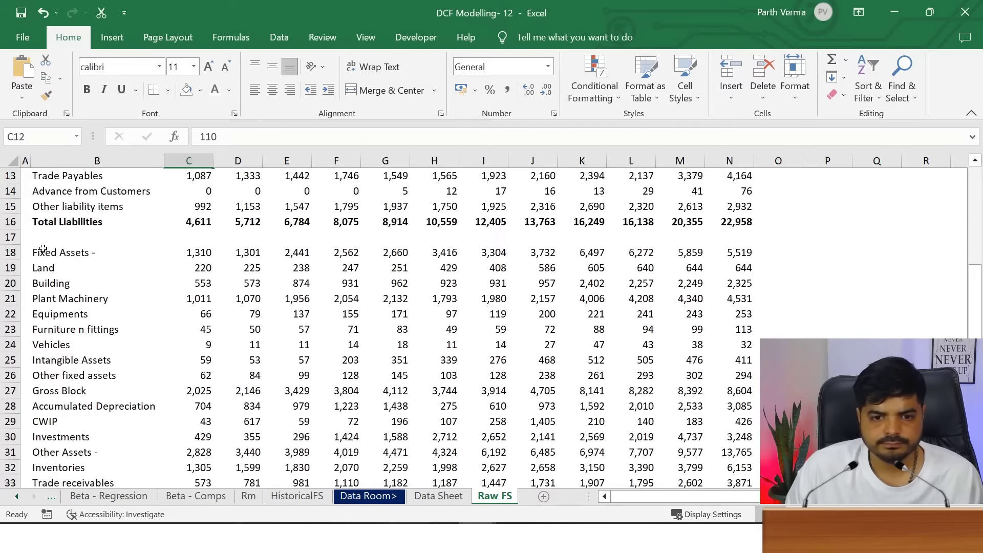
{"action": "left_click", "coordinate": [43, 249]}
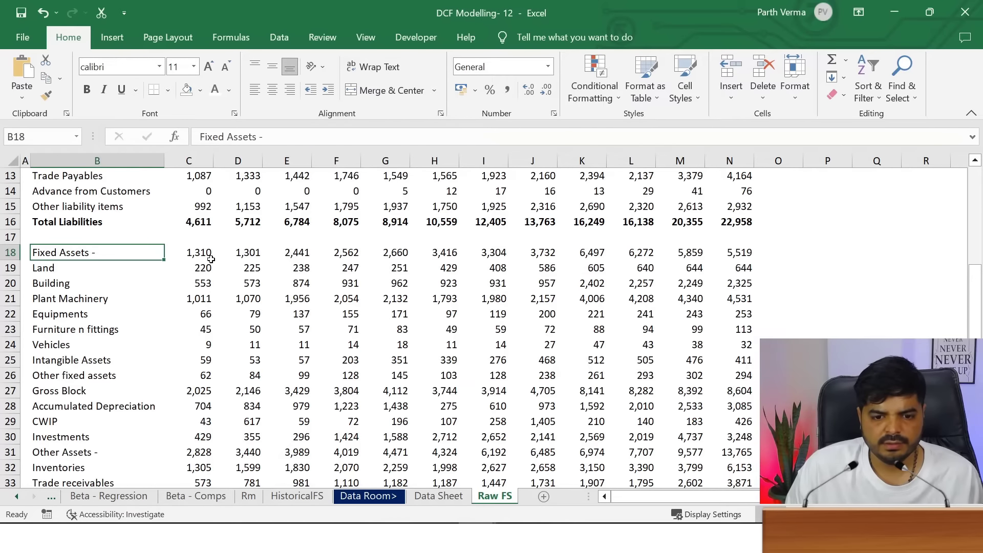
{"action": "left_click_drag", "start_coordinate": [210, 266], "coordinate": [206, 377]}
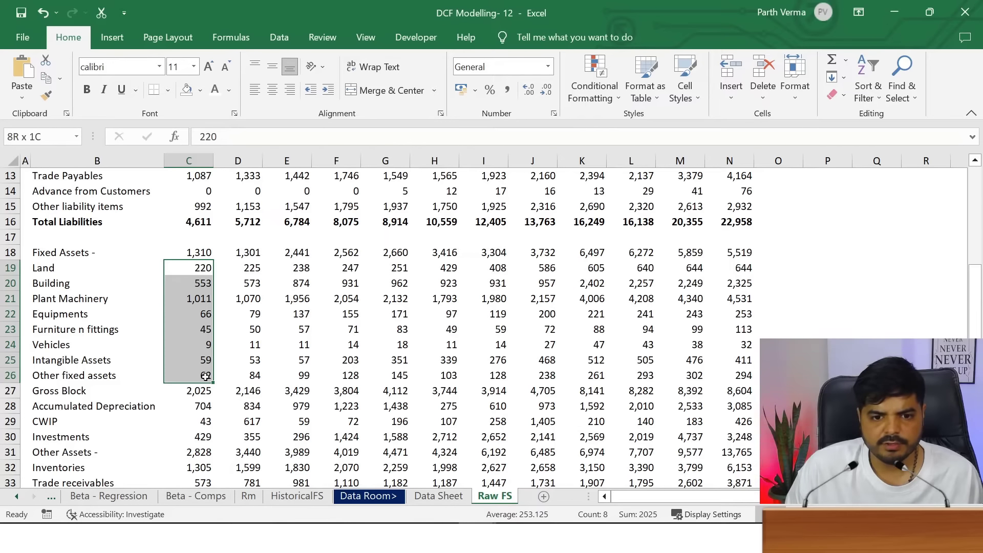
{"action": "left_click", "coordinate": [204, 264]}
{"action": "left_click", "coordinate": [205, 298]}
{"action": "left_click", "coordinate": [205, 314]}
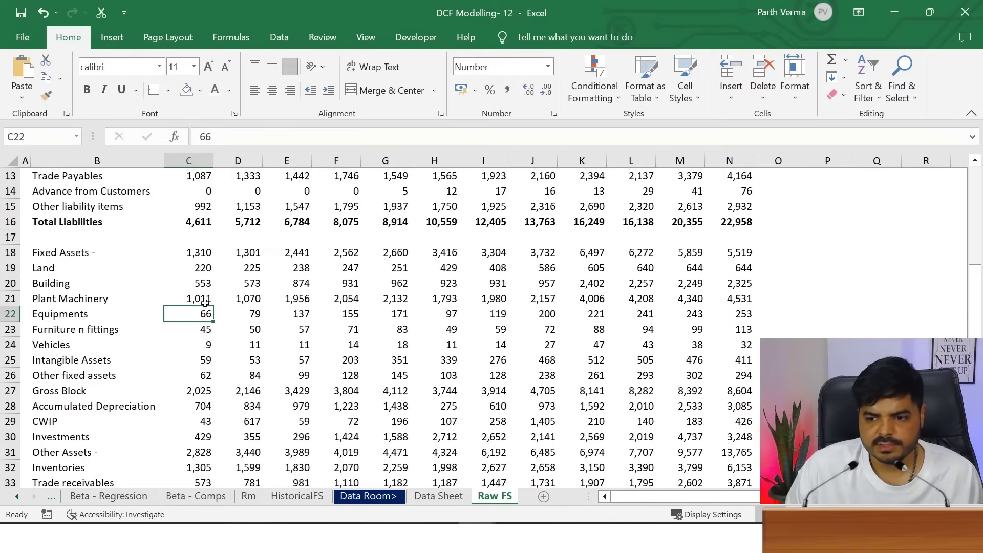
{"action": "left_click", "coordinate": [205, 298]}
{"action": "left_click_drag", "start_coordinate": [205, 267], "coordinate": [205, 302]}
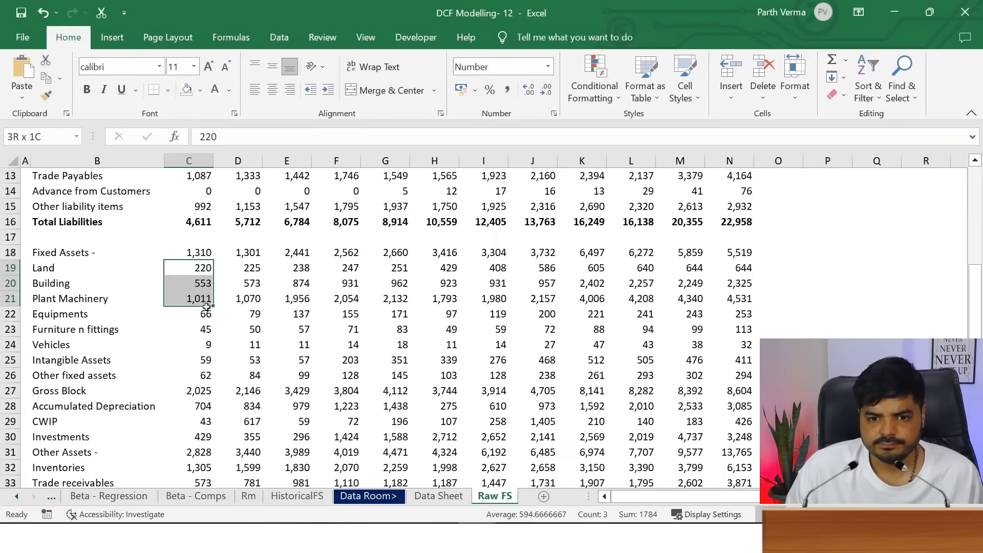
Review Screener.in's Fixed Assets breakdown forming Gross Block 2,025, then return to Excel
{"action": "key", "text": "alt+Tab"}
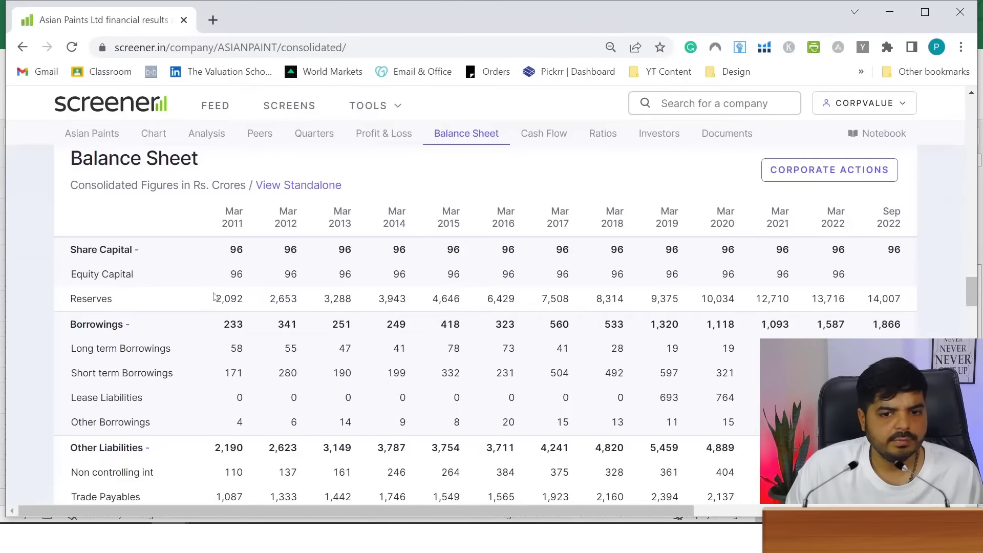
{"action": "left_click_drag", "start_coordinate": [976, 293], "coordinate": [974, 321]}
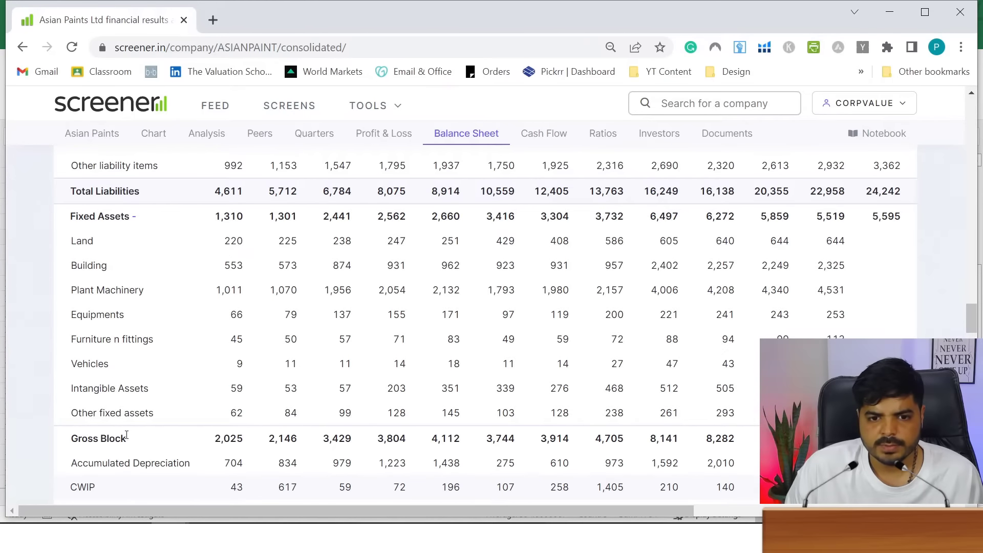
{"action": "key", "text": "alt+Tab"}
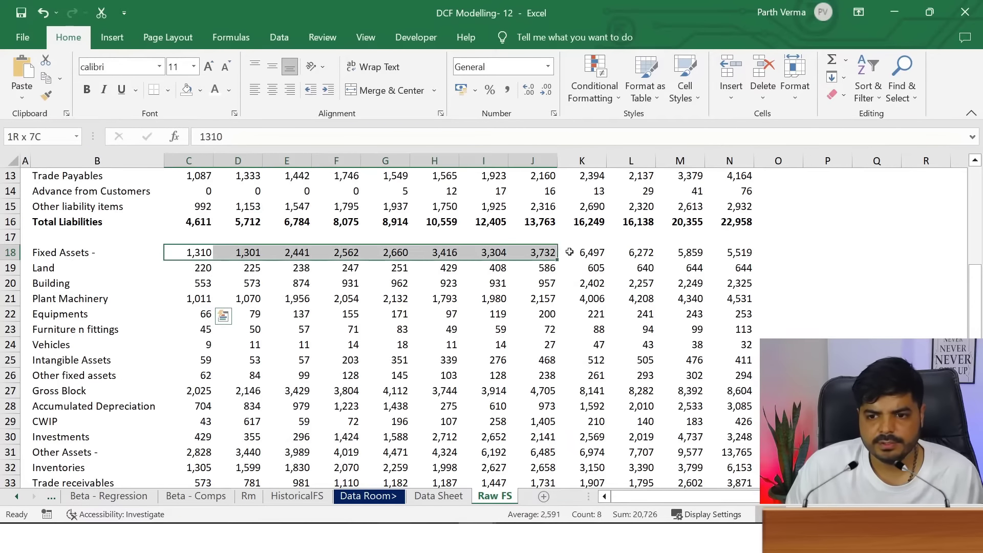
Clear every year's Fixed Assets total and bold the Fixed Assets label
{"action": "left_click_drag", "start_coordinate": [198, 253], "coordinate": [721, 253]}
{"action": "key", "text": "Delete"}
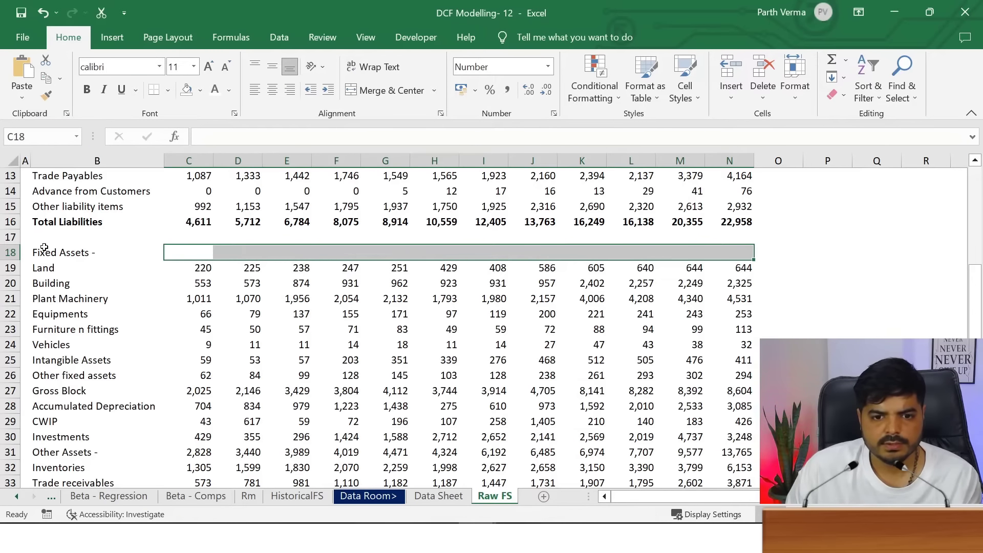
{"action": "left_click", "coordinate": [44, 248]}
{"action": "key", "text": "ctrl+b"}
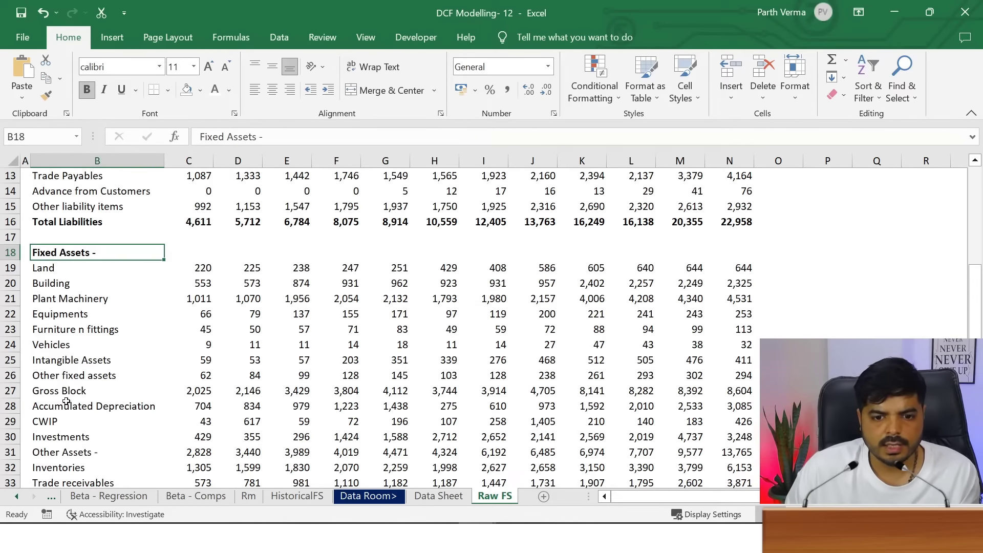
Bold the Gross Block, Accumulated Depreciation and CWIP labels
{"action": "left_click_drag", "start_coordinate": [64, 393], "coordinate": [731, 400]}
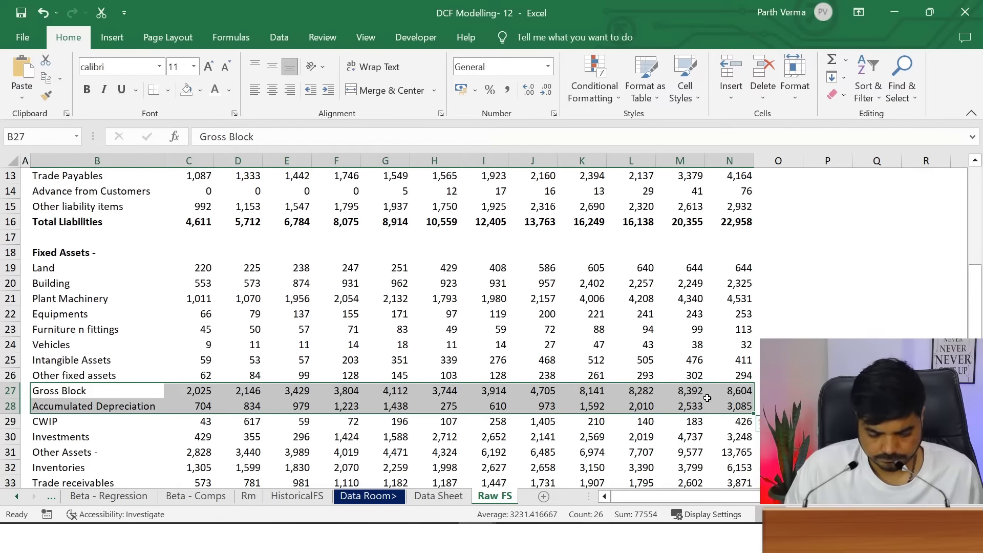
{"action": "left_click", "coordinate": [757, 422]}
{"action": "left_click_drag", "start_coordinate": [61, 391], "coordinate": [97, 406]}
{"action": "key", "text": "ctrl+b"}
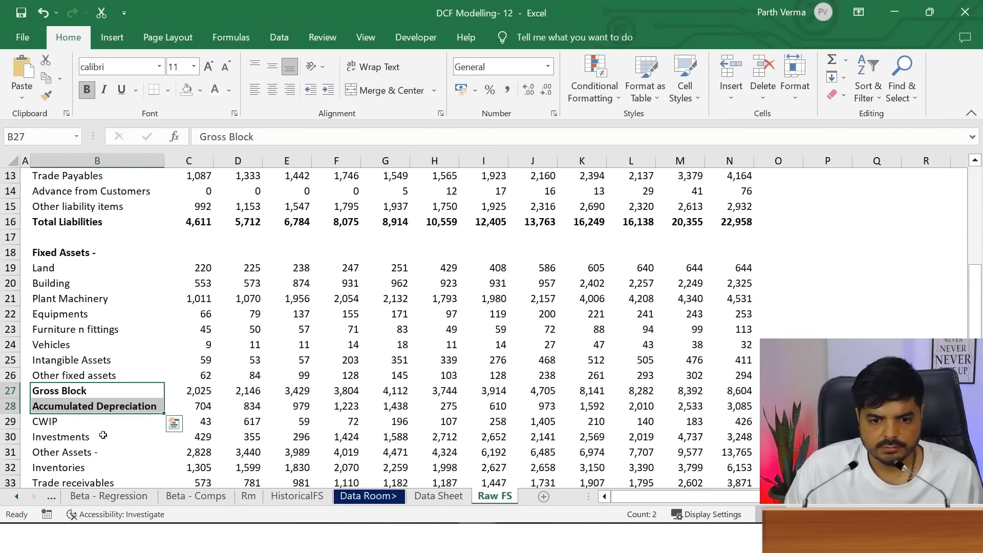
{"action": "left_click", "coordinate": [10, 421]}
{"action": "left_click", "coordinate": [96, 415]}
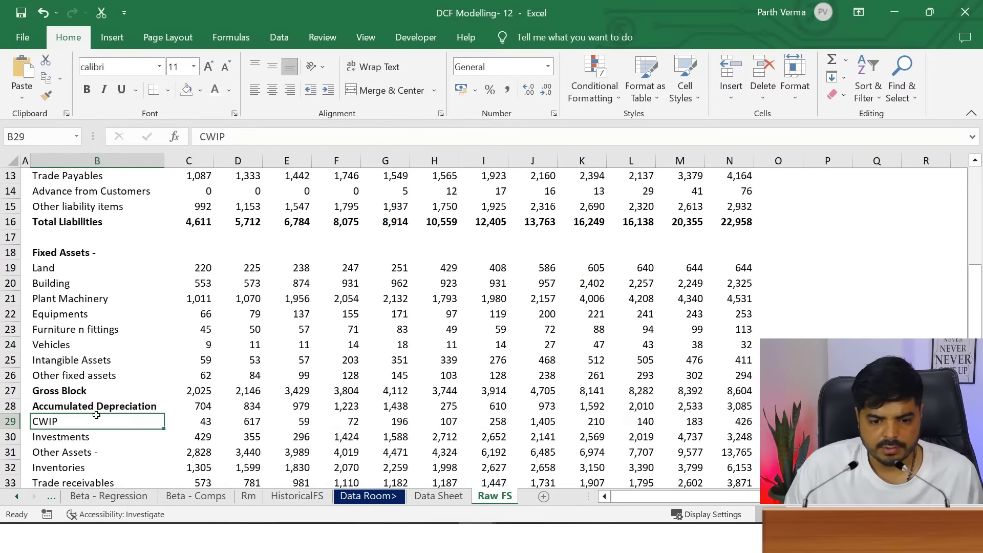
{"action": "key", "text": "ctrl+b"}
{"action": "left_click", "coordinate": [71, 436]}
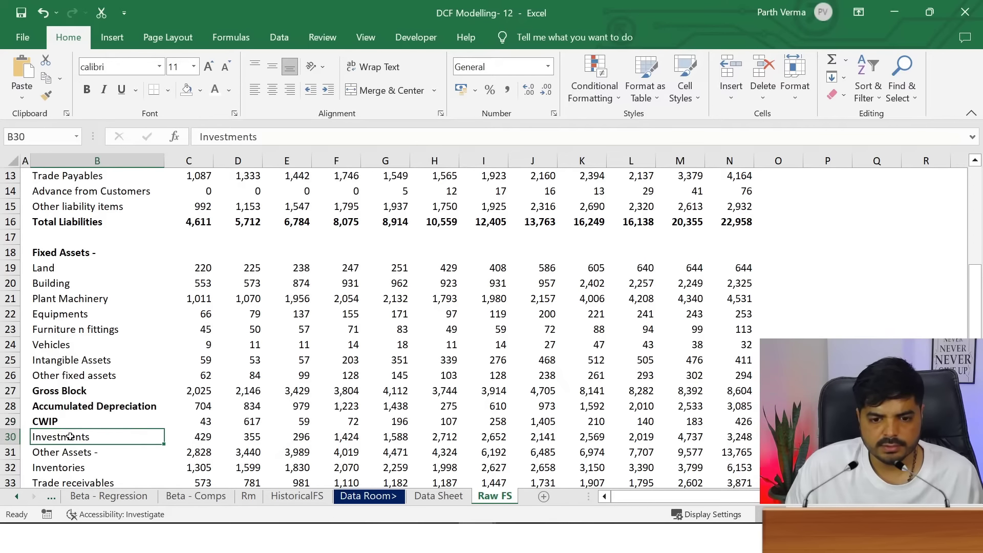
{"action": "key", "text": "alt+Tab"}
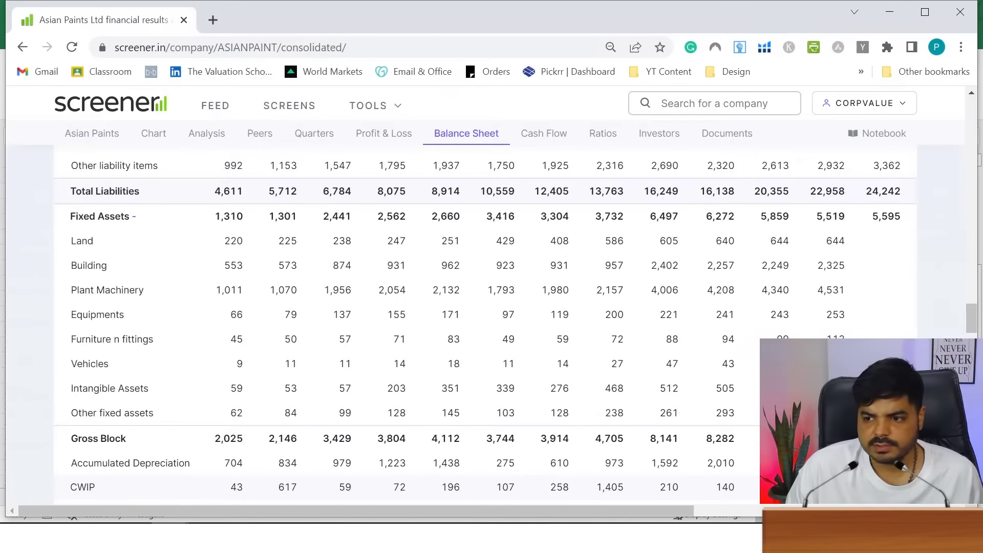
Back in Excel, undo a stray paste and bold the Investments label
{"action": "scroll", "coordinate": [589, 466], "scroll_direction": "down", "scroll_amount": 4}
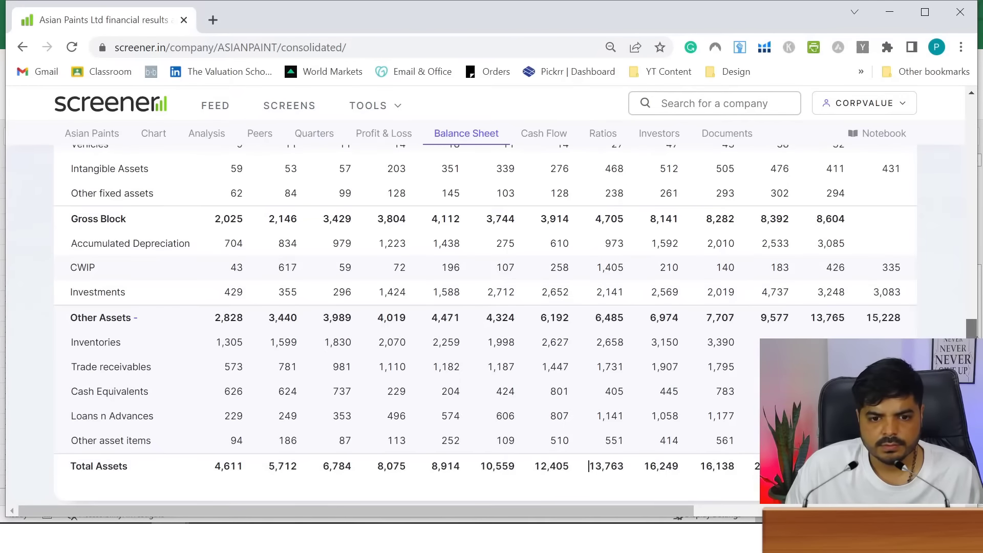
{"action": "key", "text": "alt+Tab"}
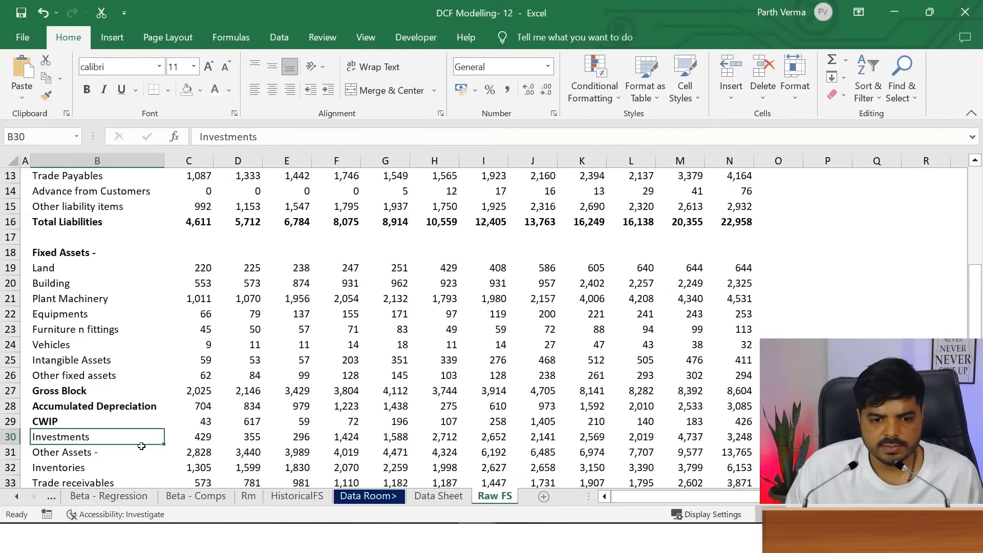
{"action": "key", "text": "ctrl+v"}
{"action": "key", "text": "ctrl+z"}
{"action": "key", "text": "ctrl+b"}
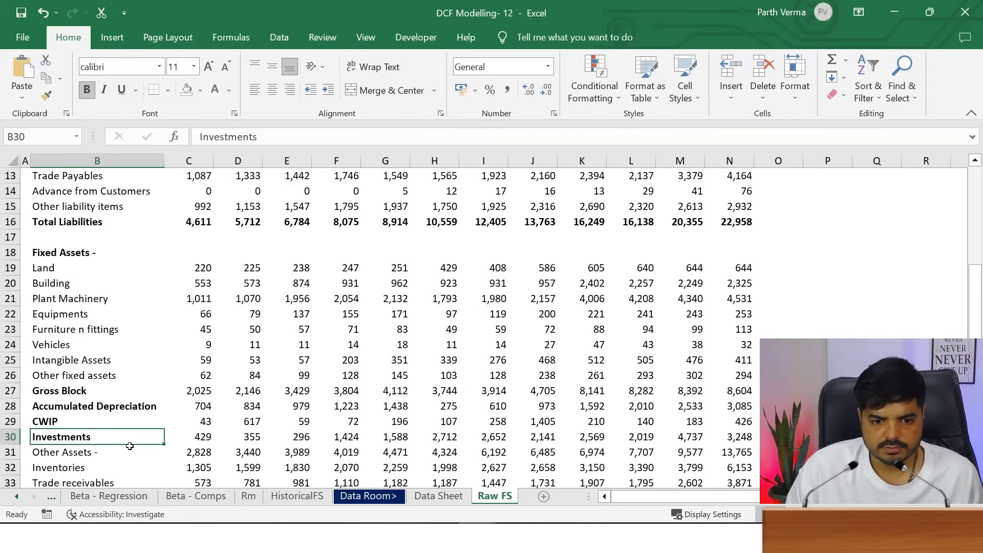
{"action": "left_click", "coordinate": [831, 248]}
{"action": "key", "text": "ctrl+c"}
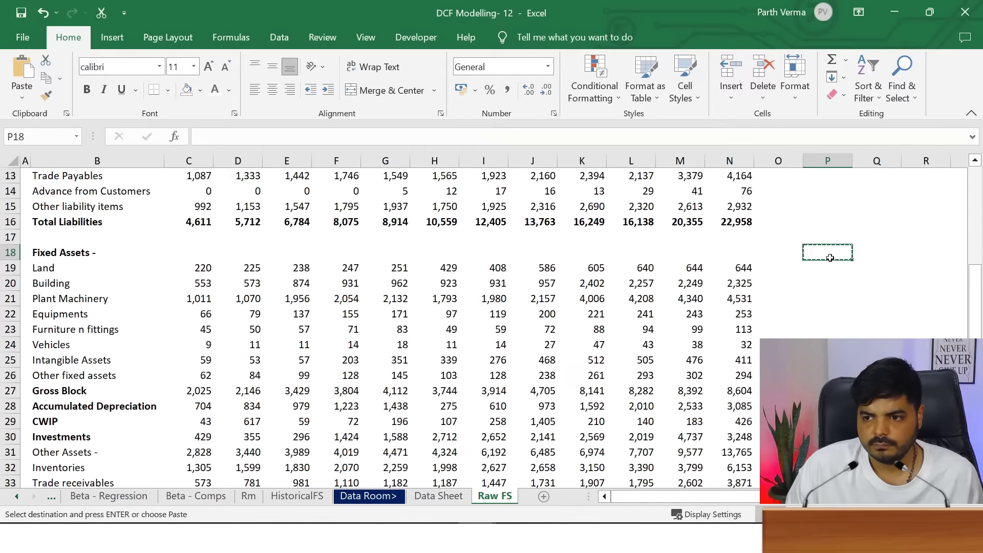
{"action": "key", "text": "Escape"}
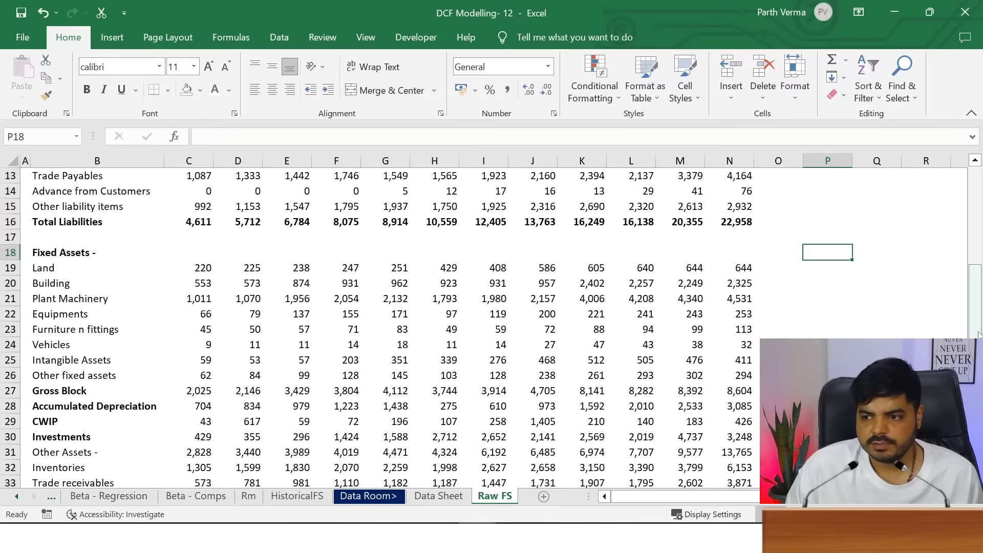
{"action": "left_click_drag", "start_coordinate": [975, 289], "coordinate": [975, 336]}
Clear the Other Assets subtotal figures, bold its label, and bold the whole Total Assets row
{"action": "left_click_drag", "start_coordinate": [189, 360], "coordinate": [738, 360]}
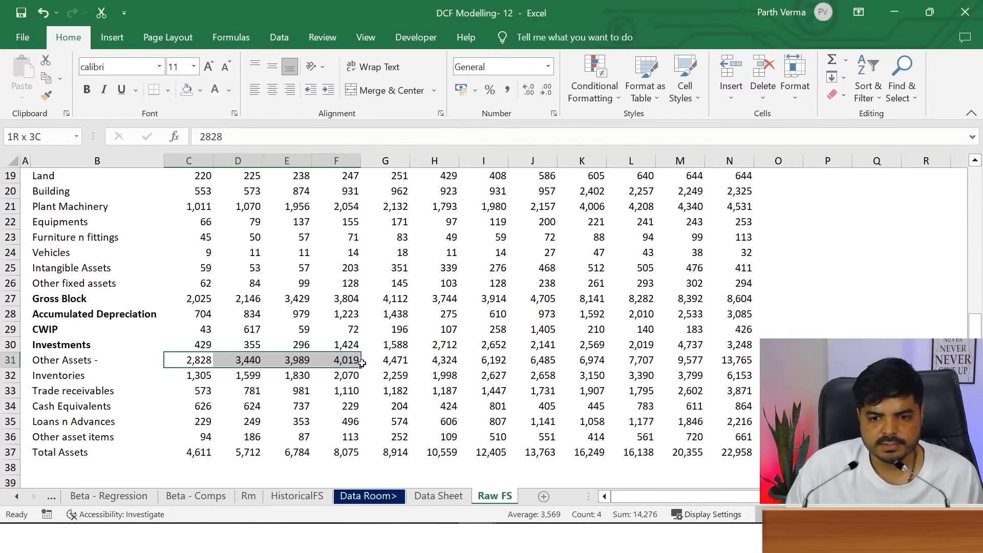
{"action": "key", "text": "Delete"}
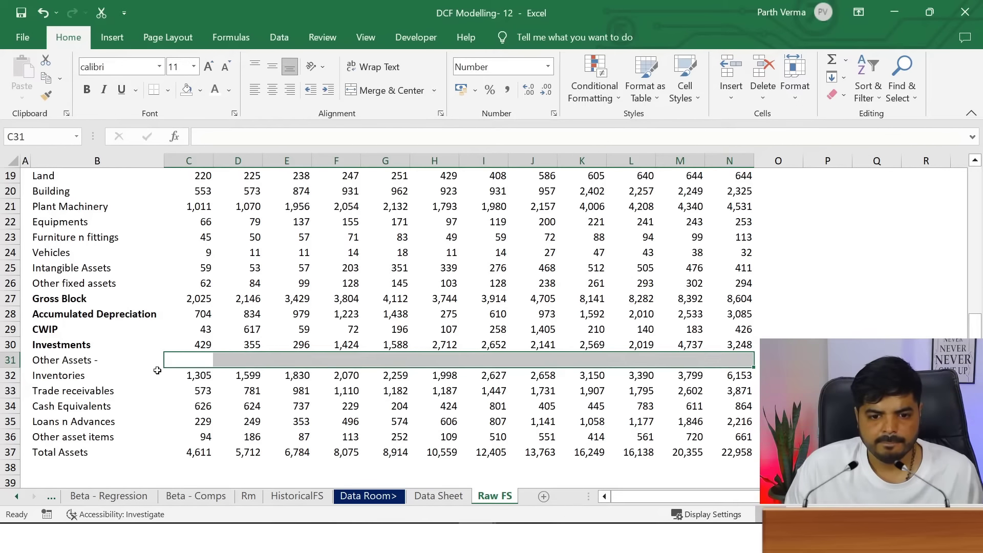
{"action": "left_click", "coordinate": [58, 357]}
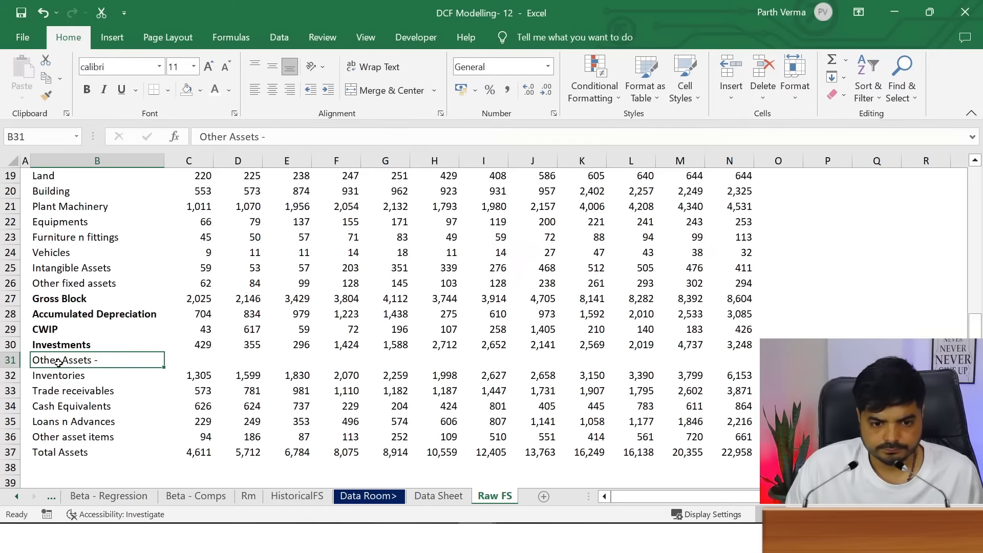
{"action": "key", "text": "ctrl+b"}
{"action": "left_click_drag", "start_coordinate": [53, 452], "coordinate": [729, 449]}
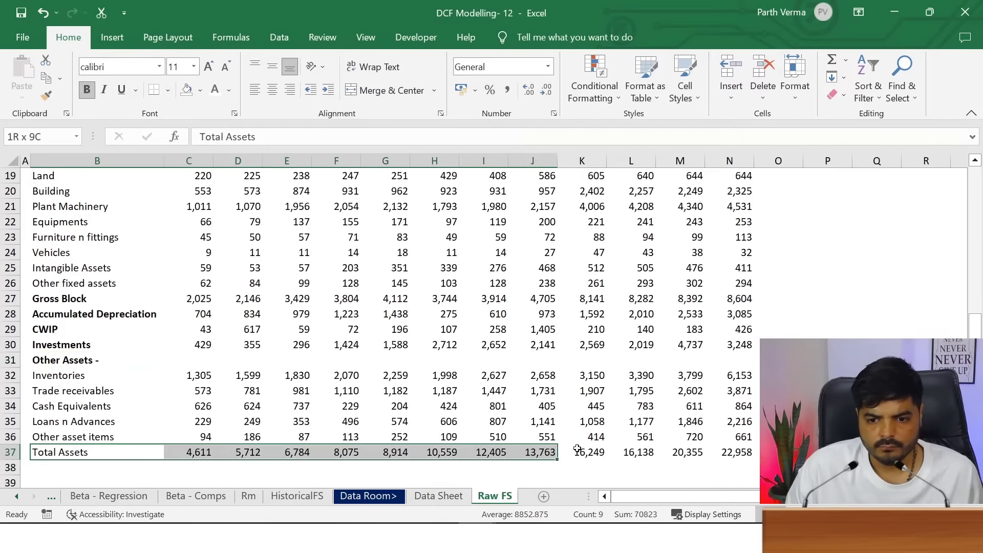
{"action": "key", "text": "ctrl+b"}
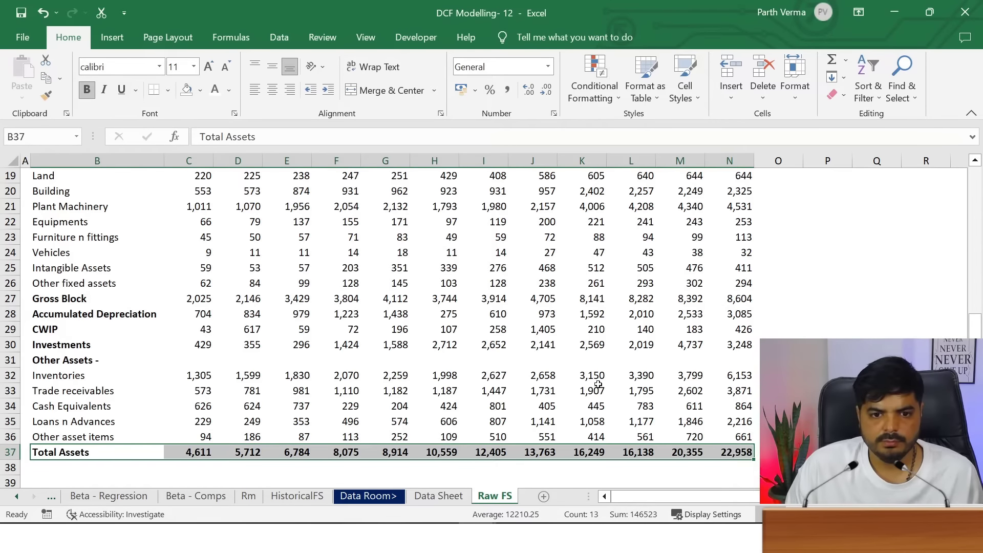
{"action": "left_click_drag", "start_coordinate": [975, 325], "coordinate": [978, 259]}
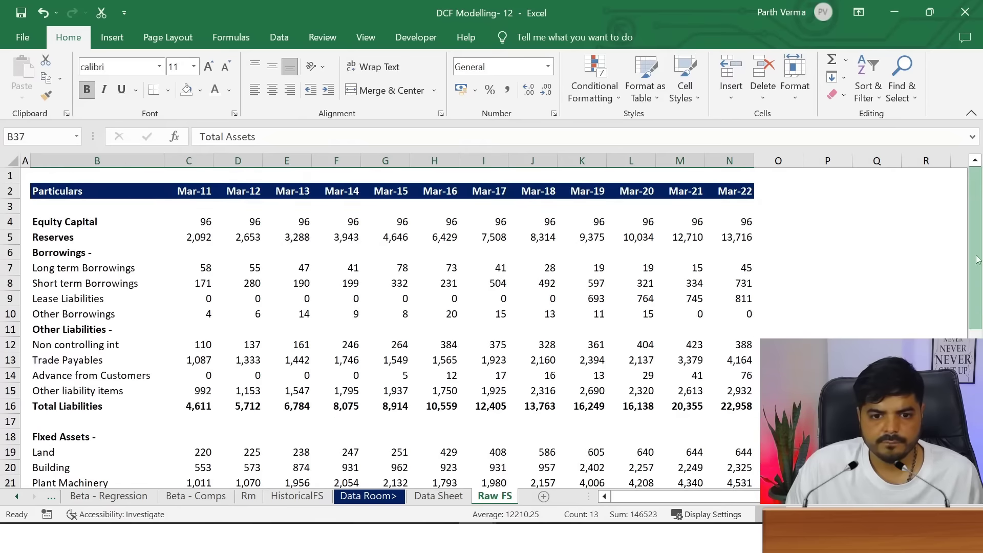
Give the Total Liabilities row a dark blue top border and a Custom number format
{"action": "left_click_drag", "start_coordinate": [53, 406], "coordinate": [742, 407]}
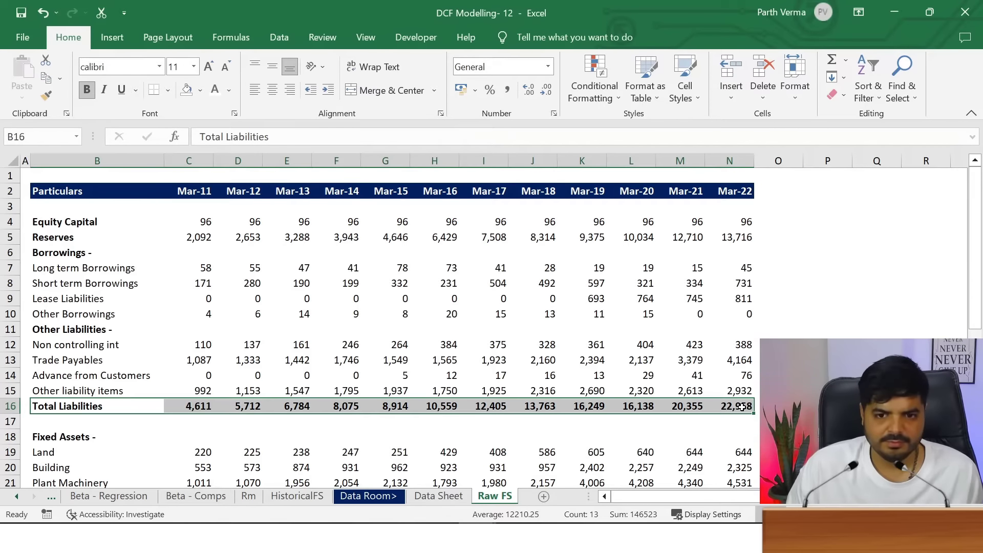
{"action": "key", "text": "ctrl+1"}
{"action": "left_click", "coordinate": [415, 261]}
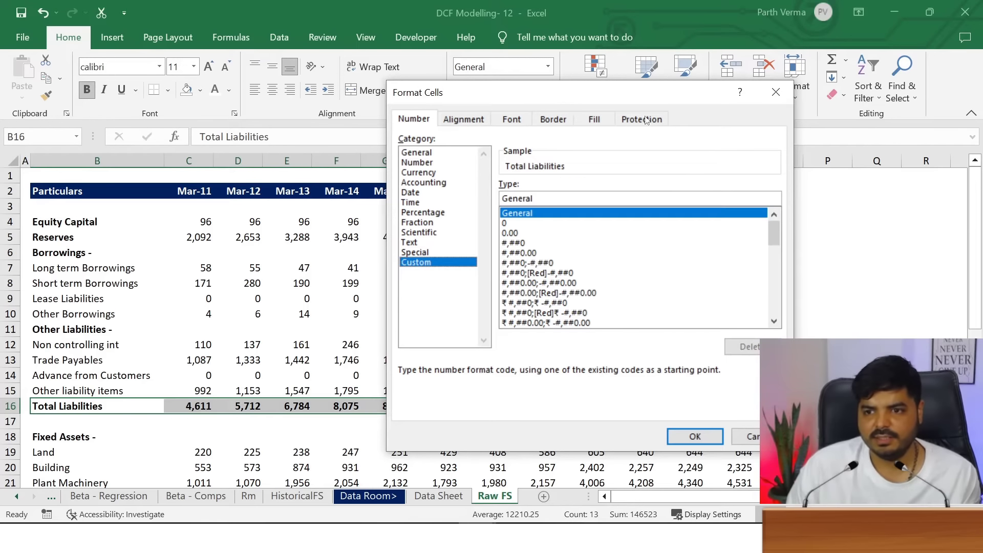
{"action": "left_click", "coordinate": [553, 119]}
{"action": "left_click", "coordinate": [471, 280]}
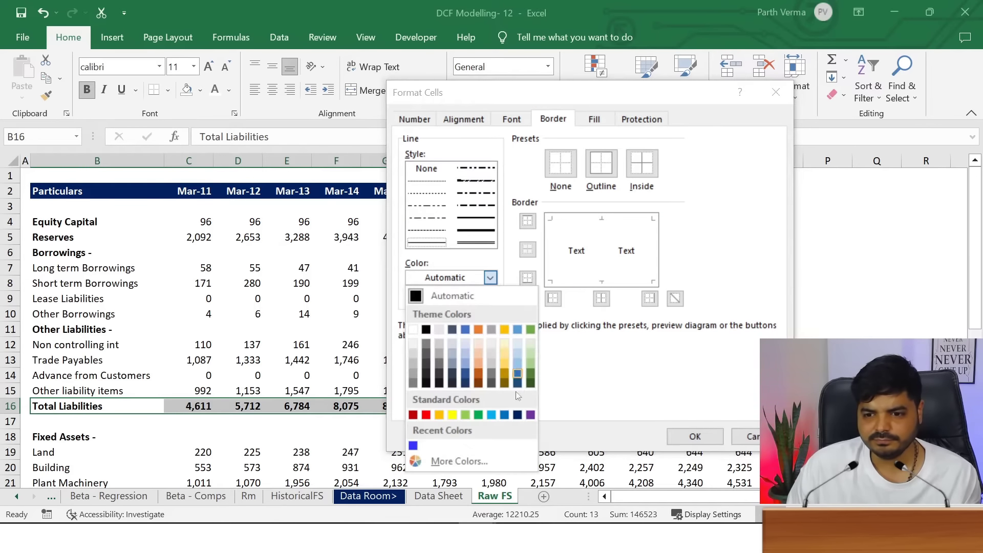
{"action": "left_click", "coordinate": [518, 415]}
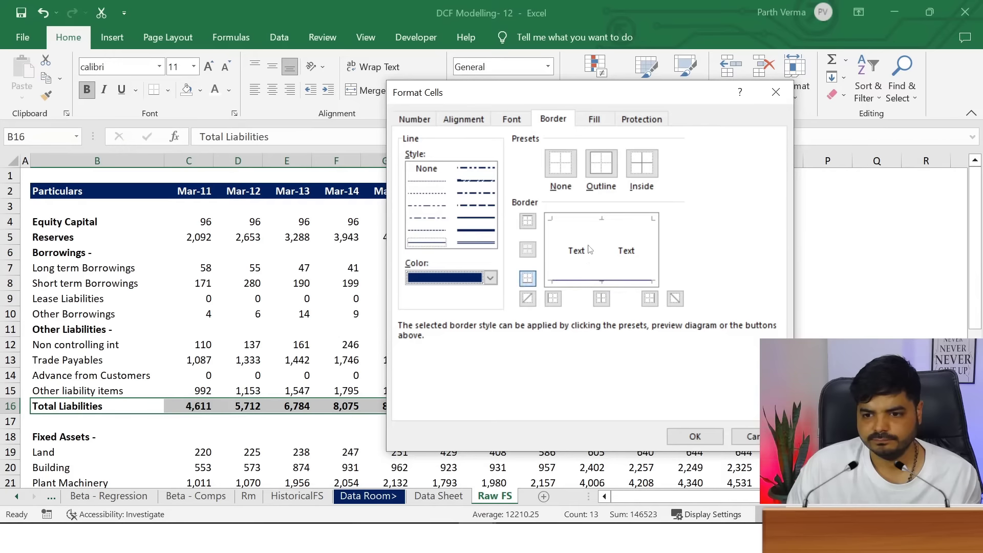
{"action": "left_click", "coordinate": [590, 225]}
{"action": "left_click", "coordinate": [695, 436]}
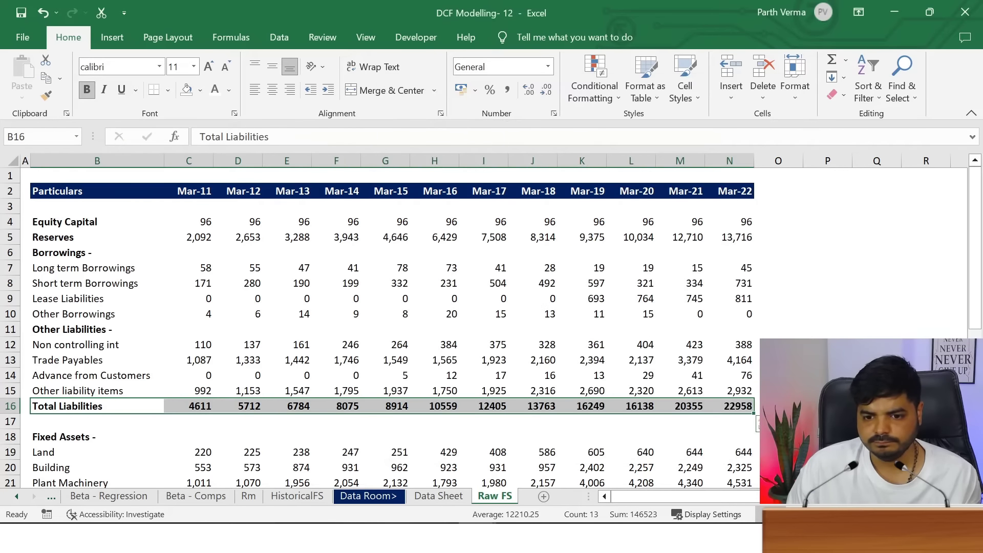
{"action": "left_click", "coordinate": [244, 310]}
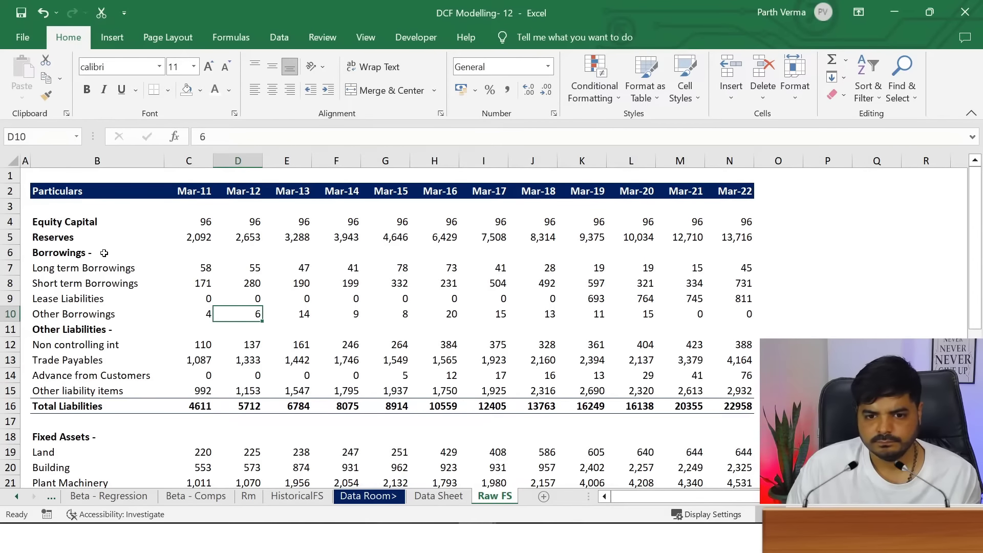
Select the Equity Capital to Advance from Customers figures and pick a dotted dark blue line
{"action": "left_click_drag", "start_coordinate": [199, 219], "coordinate": [405, 314]}
{"action": "left_click_drag", "start_coordinate": [532, 329], "coordinate": [681, 375]}
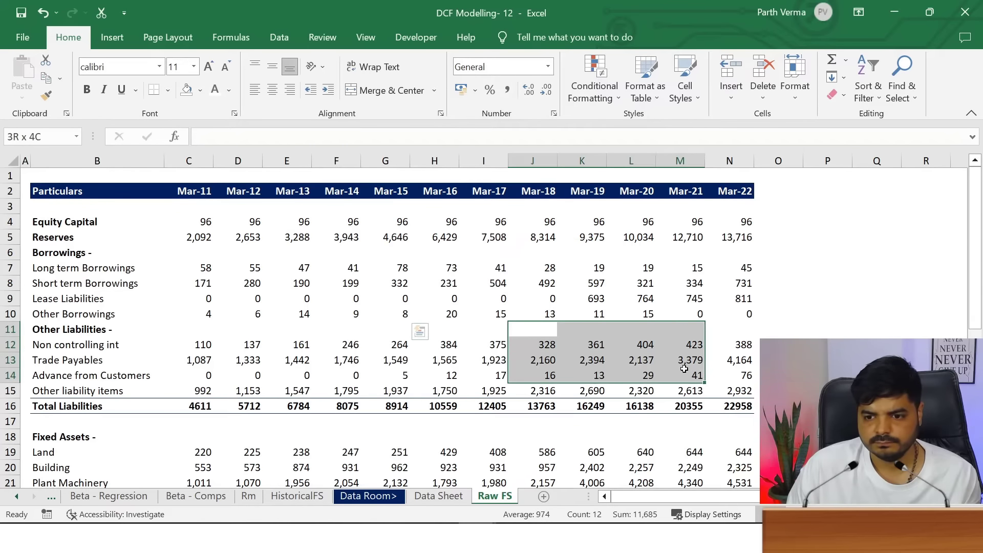
{"action": "left_click", "coordinate": [210, 224]}
{"action": "left_click_drag", "start_coordinate": [210, 224], "coordinate": [738, 376]}
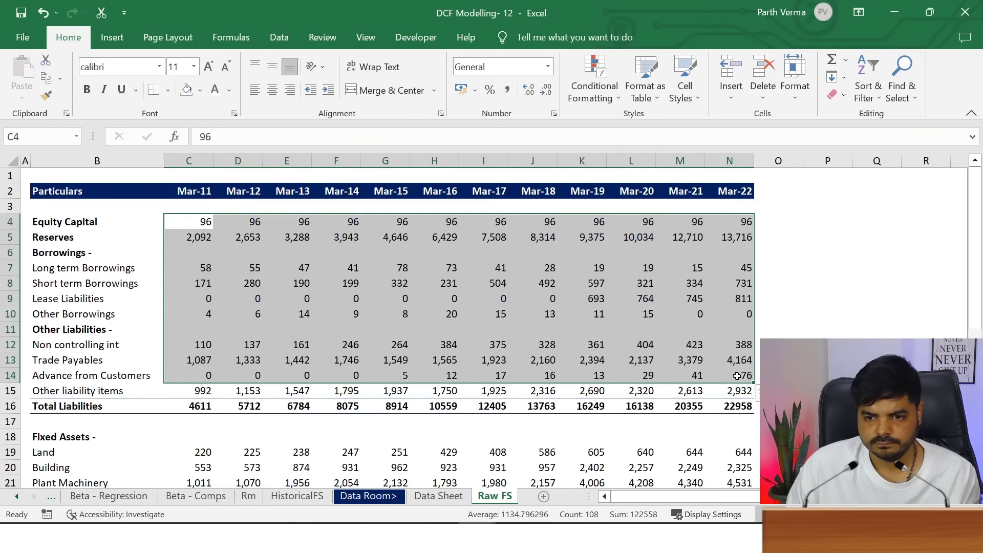
{"action": "key", "text": "ctrl+1"}
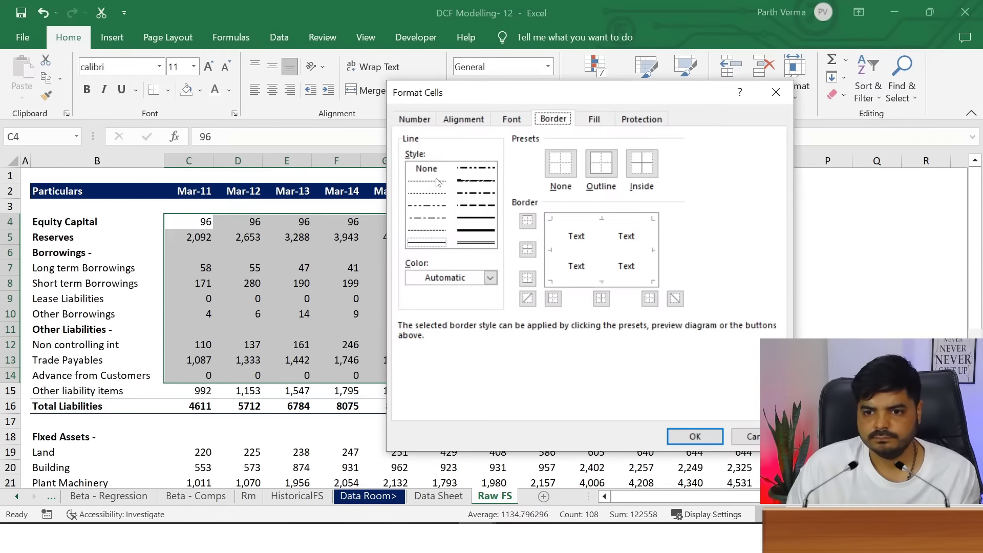
{"action": "left_click", "coordinate": [427, 180]}
{"action": "left_click", "coordinate": [476, 278]}
{"action": "left_click", "coordinate": [517, 415]}
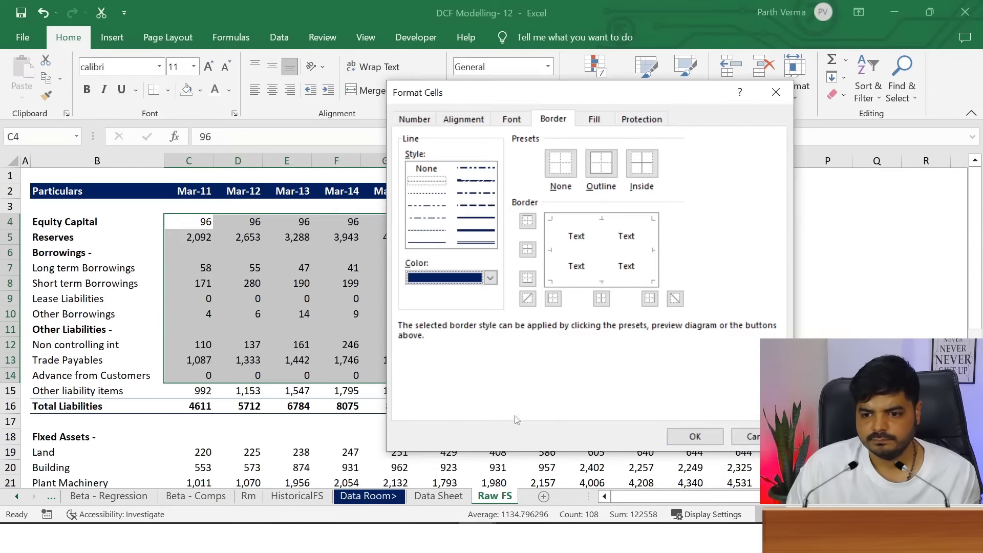
{"action": "left_click", "coordinate": [698, 438]}
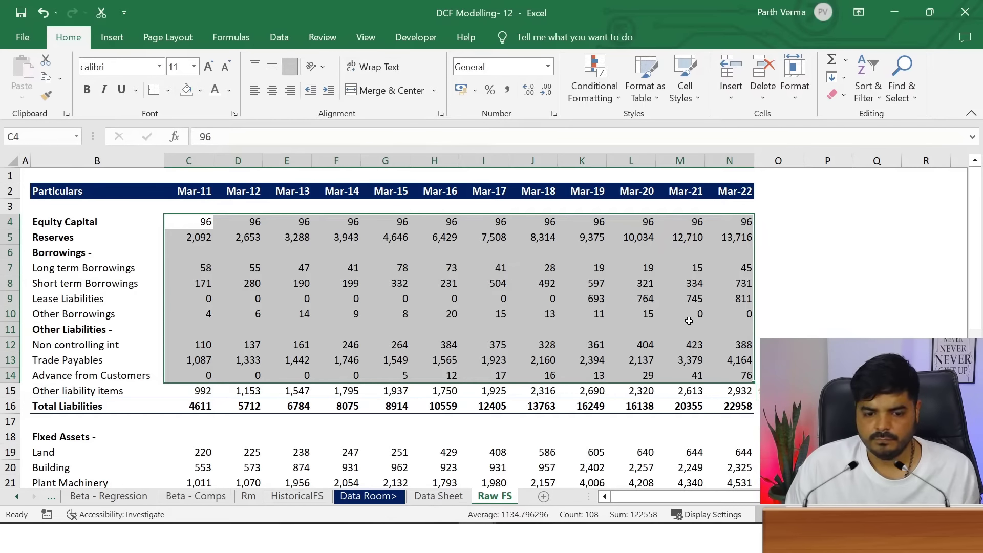
Add dark blue top, inside horizontal and bottom borders, removing a stray diagonal line
{"action": "key", "text": "ctrl+1"}
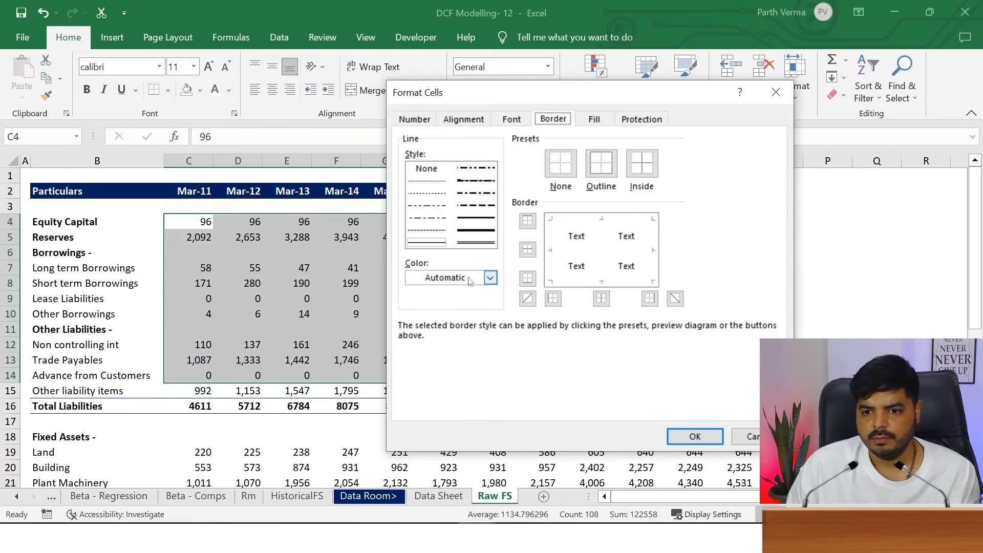
{"action": "left_click", "coordinate": [489, 278]}
{"action": "left_click", "coordinate": [517, 415]}
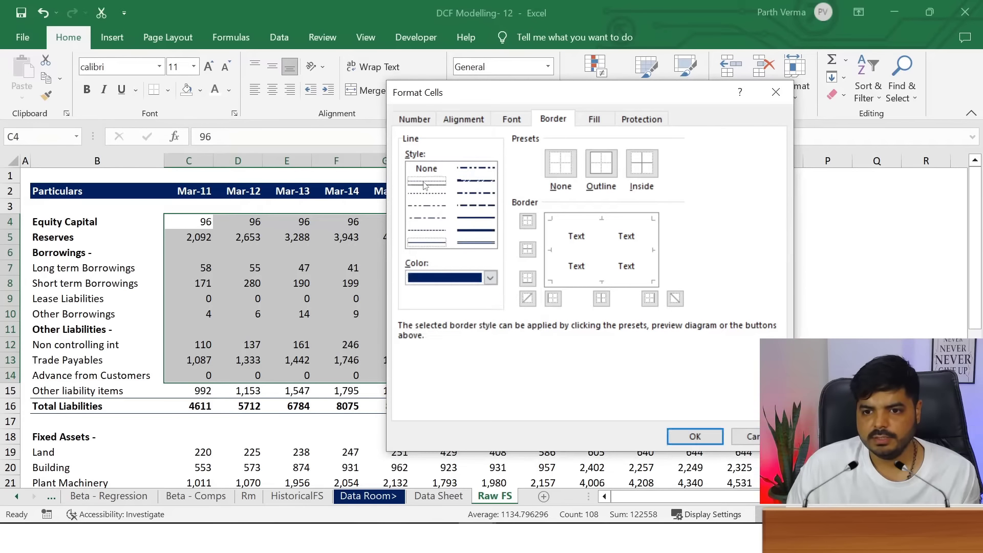
{"action": "left_click", "coordinate": [528, 221]}
{"action": "left_click", "coordinate": [576, 268]}
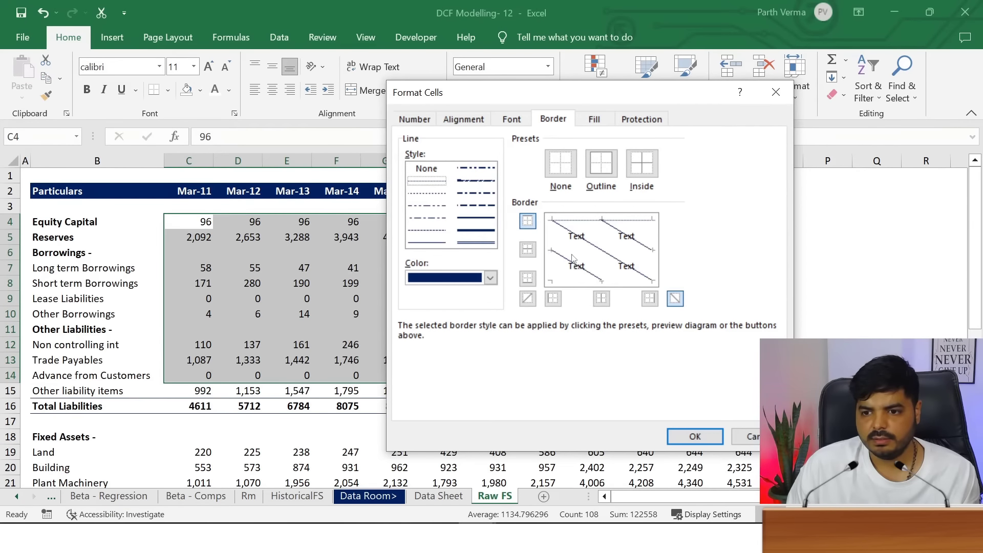
{"action": "left_click", "coordinate": [573, 268]}
{"action": "left_click", "coordinate": [580, 250]}
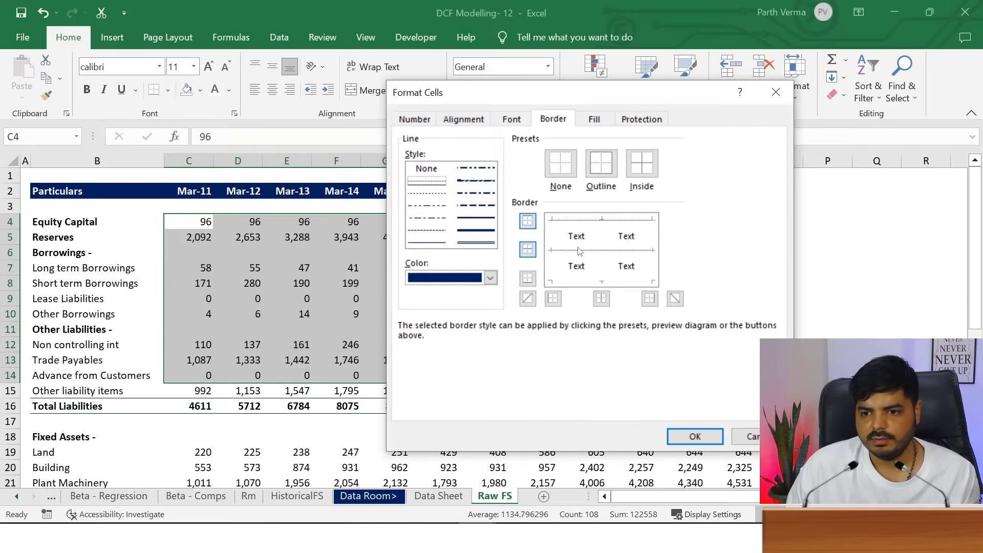
{"action": "left_click", "coordinate": [582, 283]}
{"action": "left_click", "coordinate": [686, 433]}
{"action": "left_click", "coordinate": [773, 360]}
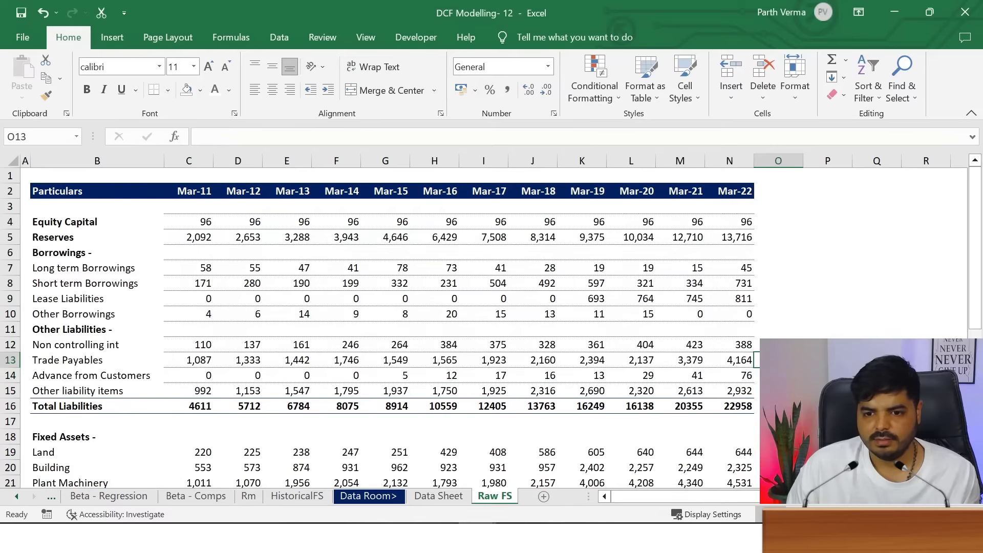
{"action": "left_click", "coordinate": [840, 290]}
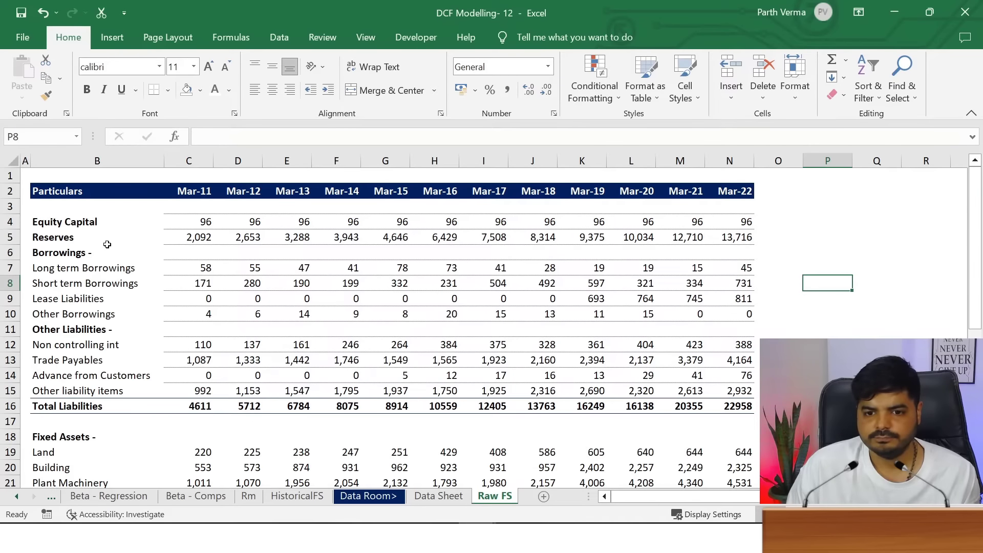
Format liability figures C4:N15 with custom code #,##0.0 so they read like 2,092.0
{"action": "left_click_drag", "start_coordinate": [196, 223], "coordinate": [739, 390]}
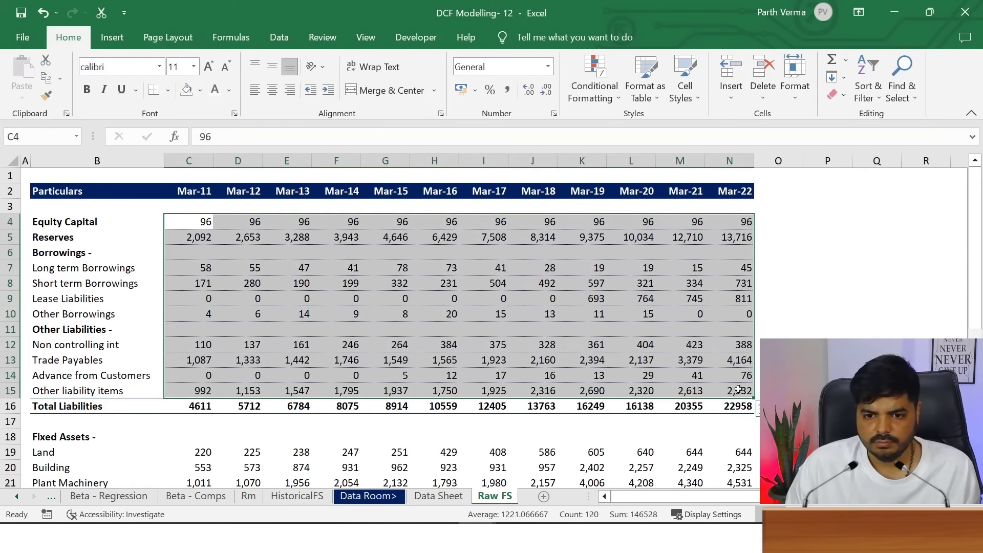
{"action": "key", "text": "ctrl+1"}
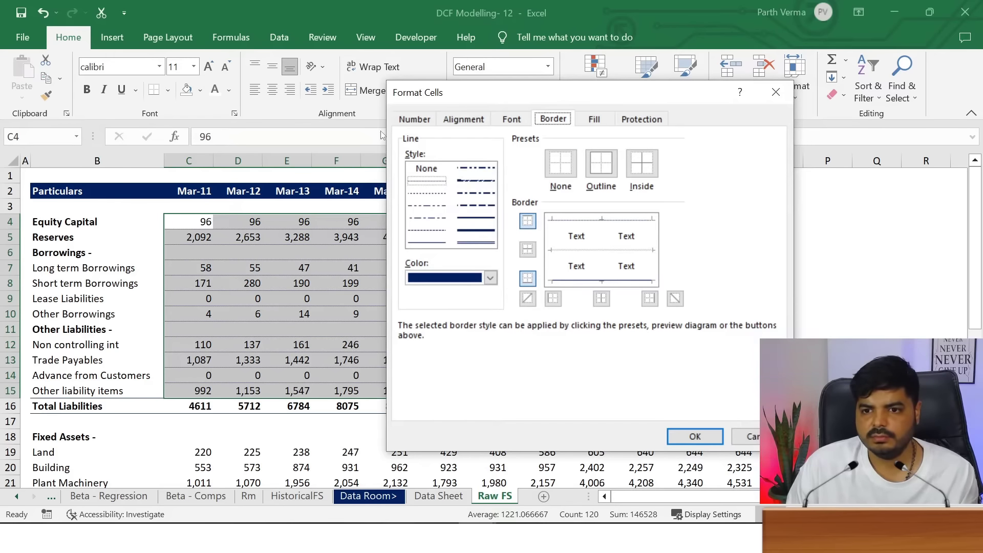
{"action": "left_click", "coordinate": [421, 119]}
{"action": "left_click", "coordinate": [415, 263]}
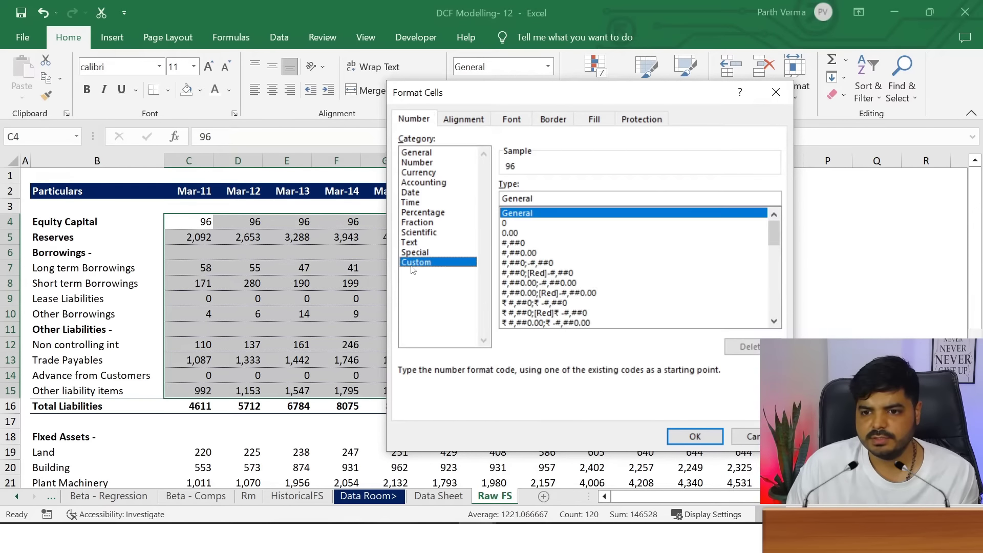
{"action": "left_click", "coordinate": [537, 234]}
{"action": "key", "text": "BackSpace"}
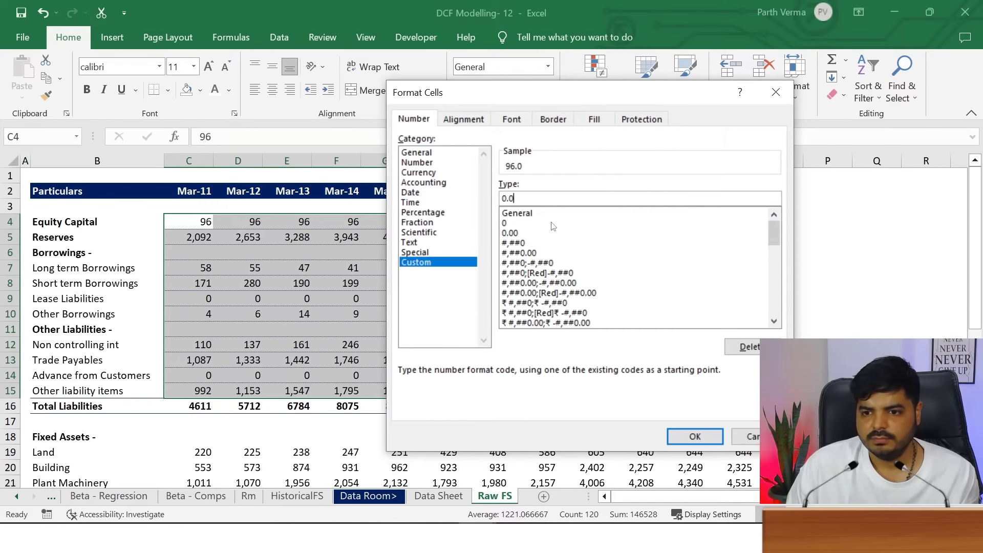
{"action": "left_click", "coordinate": [546, 253]}
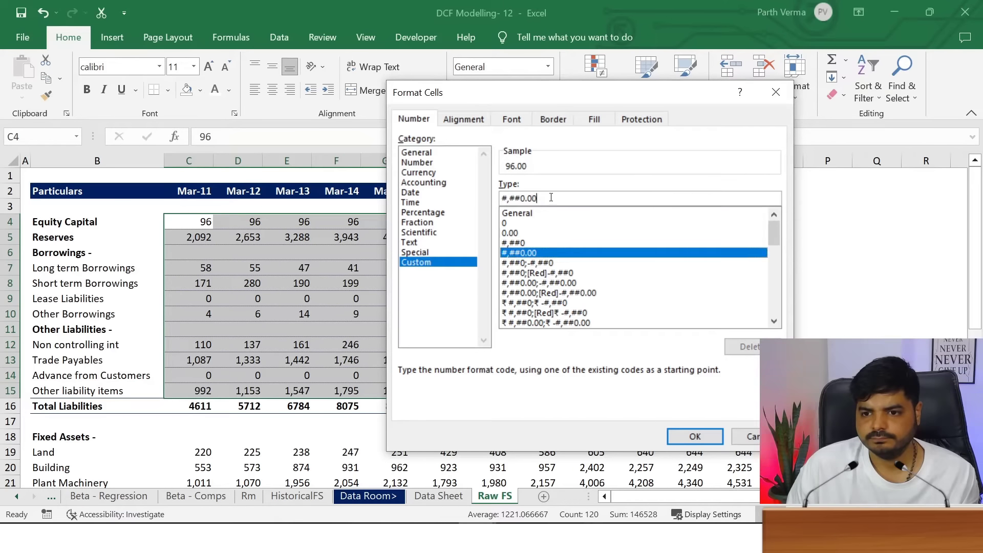
{"action": "key", "text": "BackSpace"}
{"action": "left_click", "coordinate": [717, 435]}
{"action": "left_click", "coordinate": [830, 331]}
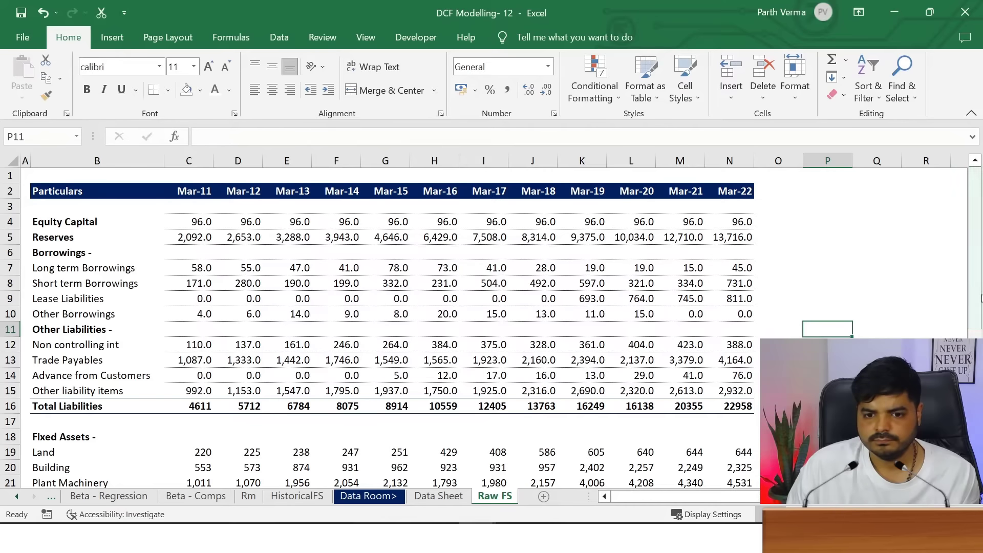
{"action": "left_click_drag", "start_coordinate": [980, 298], "coordinate": [979, 307]}
Change the liability format to #,##0.0;(#,##0.0);- so negatives are bracketed and zeros show dashes
{"action": "left_click_drag", "start_coordinate": [191, 210], "coordinate": [746, 375]}
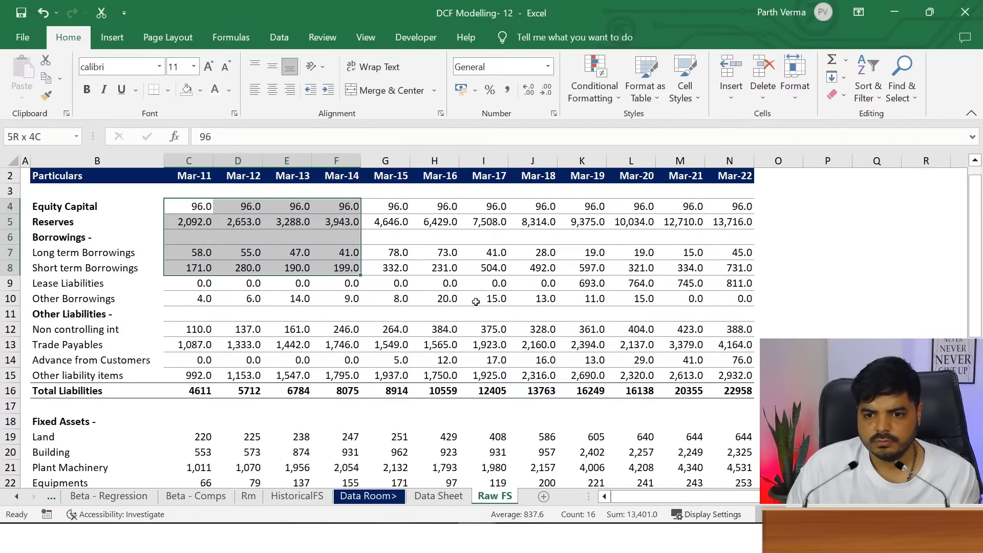
{"action": "key", "text": "ctrl+1"}
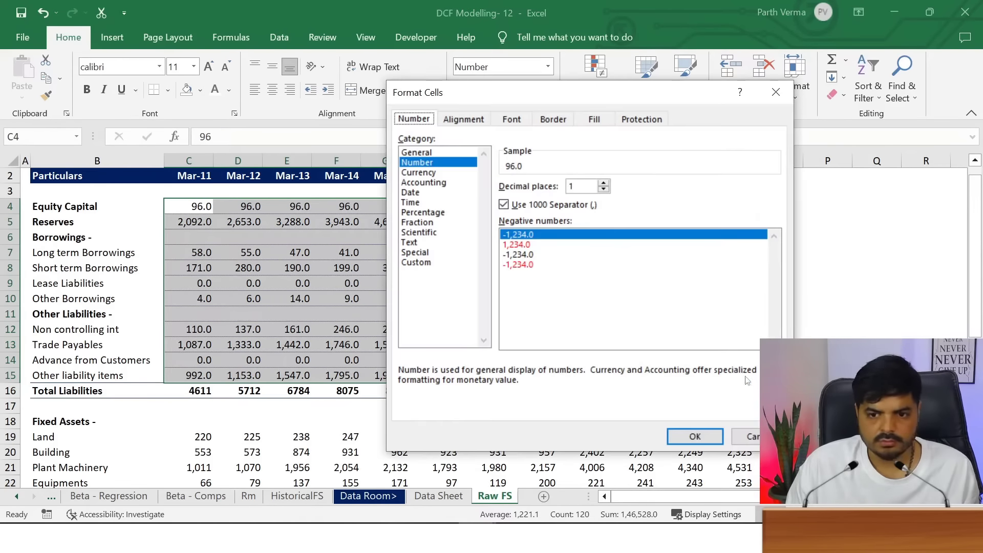
{"action": "left_click", "coordinate": [415, 262]}
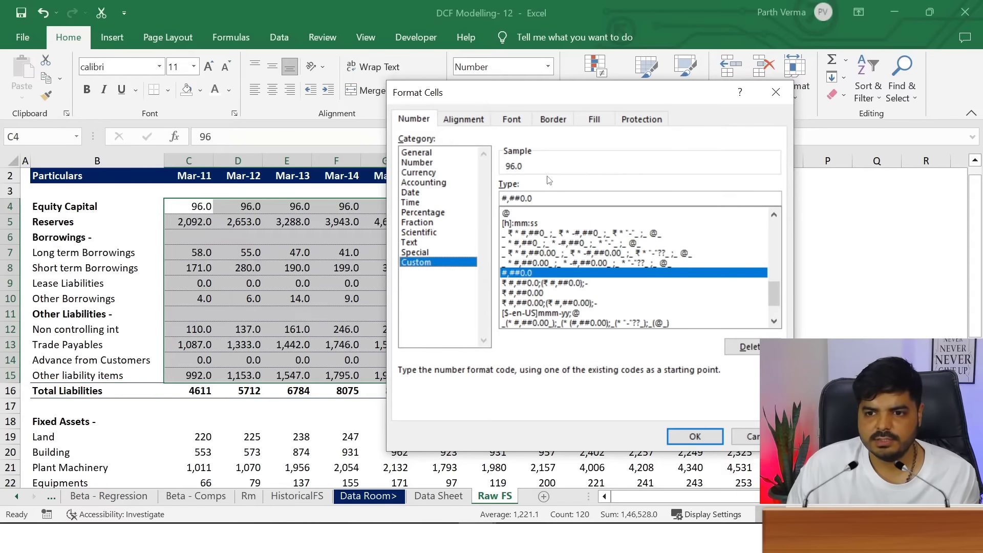
{"action": "type", "text": ";"}
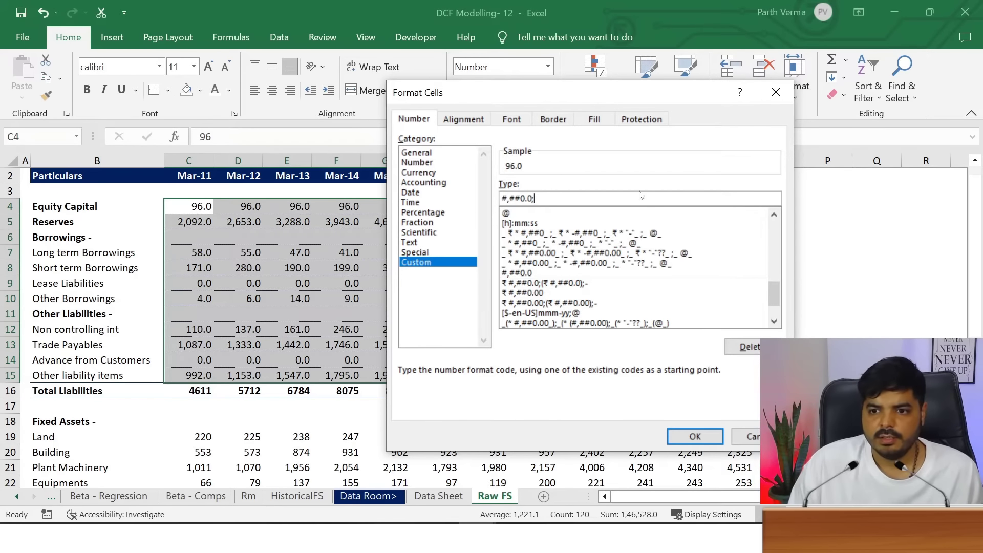
{"action": "left_click_drag", "start_coordinate": [524, 203], "coordinate": [530, 203]}
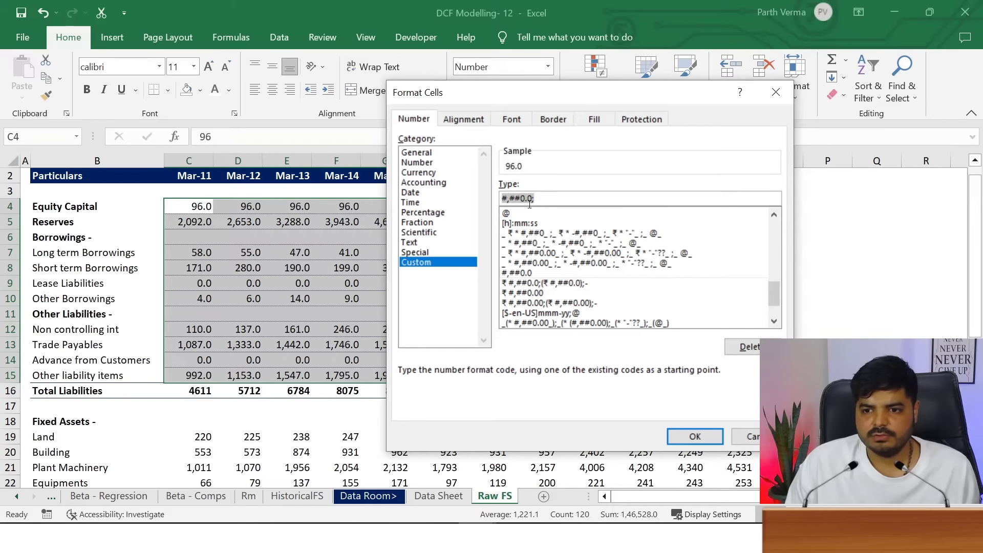
{"action": "key", "text": "shift+Left"}
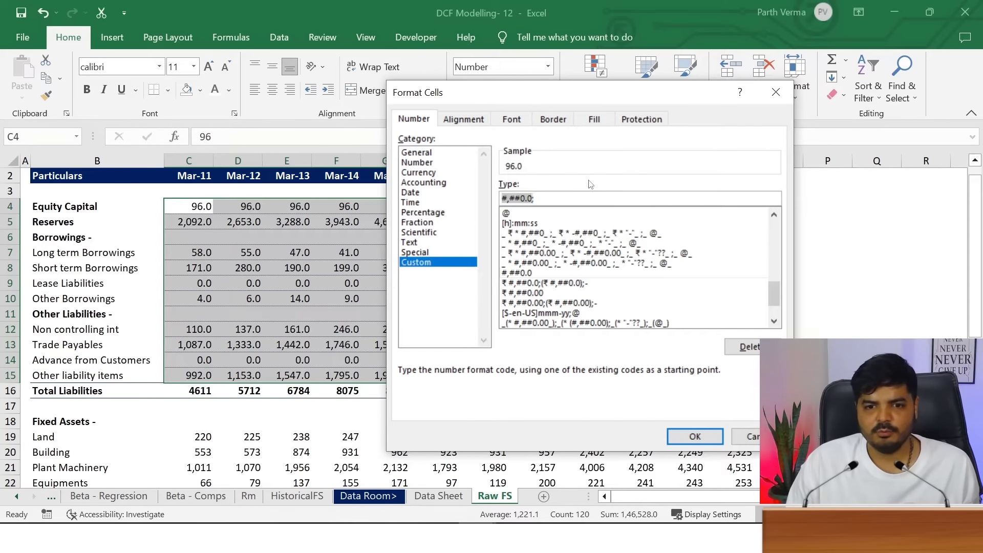
{"action": "key", "text": "End"}
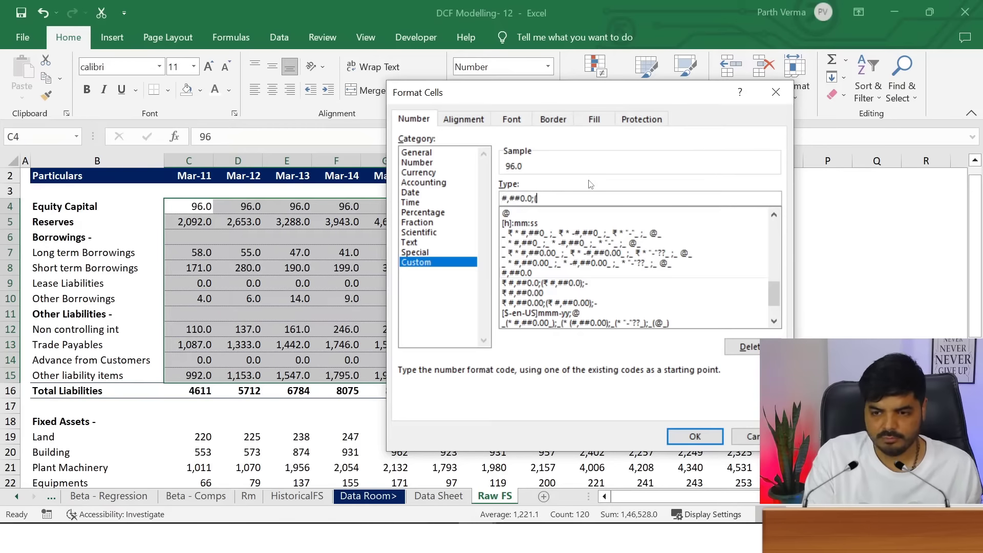
{"action": "type", "text": "(#,##0.0);"}
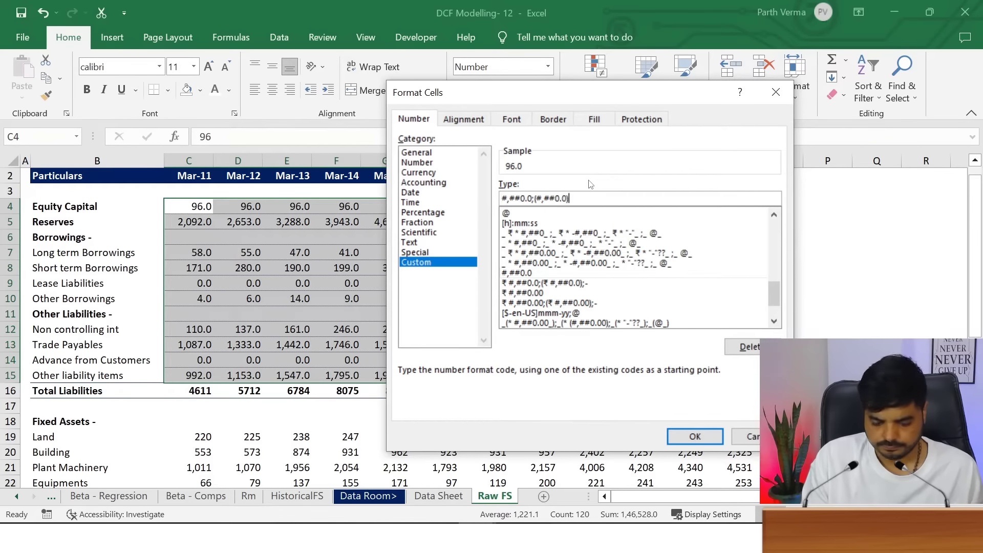
{"action": "type", "text": "-"}
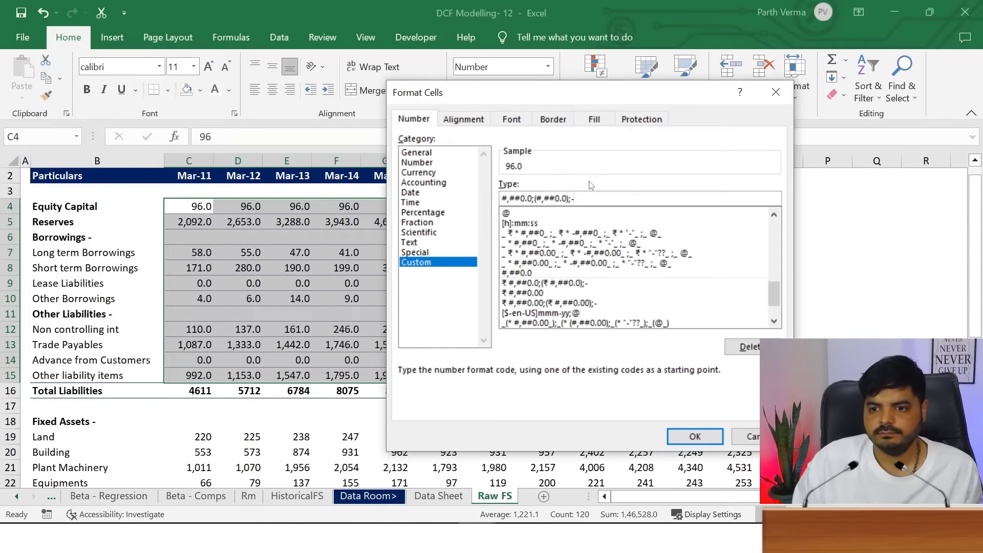
{"action": "left_click", "coordinate": [696, 436]}
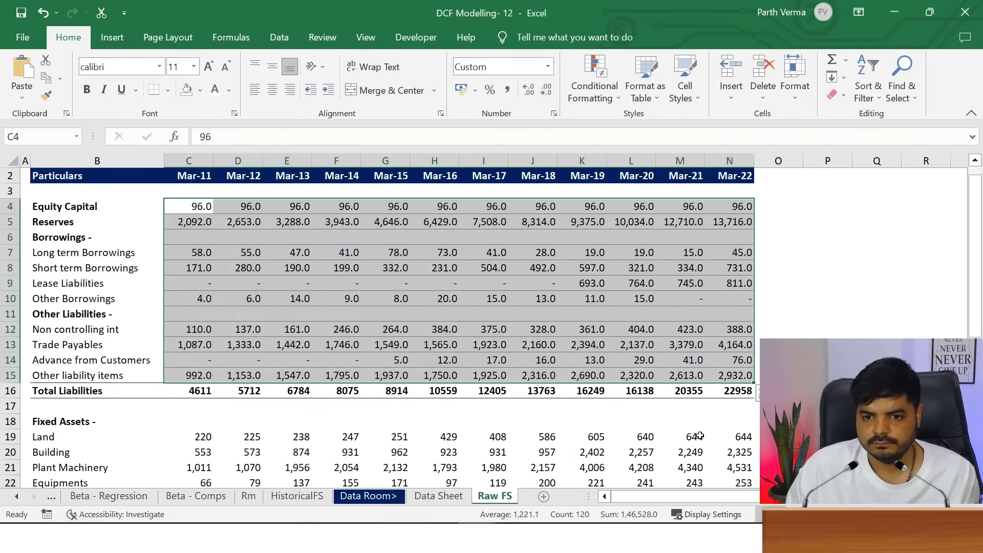
{"action": "mouse_move", "coordinate": [974, 225]}
{"action": "left_mouse_down"}
{"action": "mouse_move", "coordinate": [974, 295]}
{"action": "mouse_move", "coordinate": [974, 264]}
{"action": "left_mouse_up"}
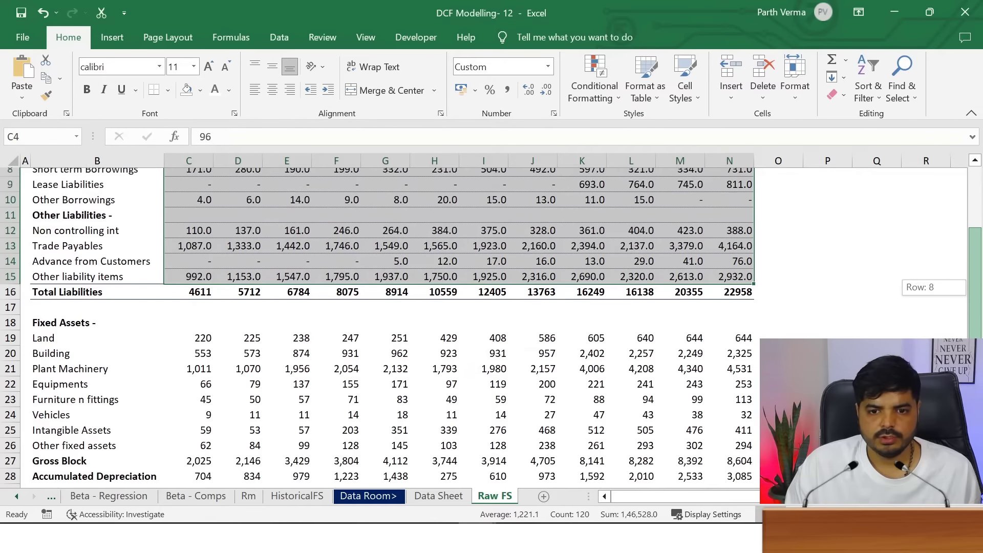
Recheck the custom format code, then select the asset figures
{"action": "key", "text": "ctrl+1"}
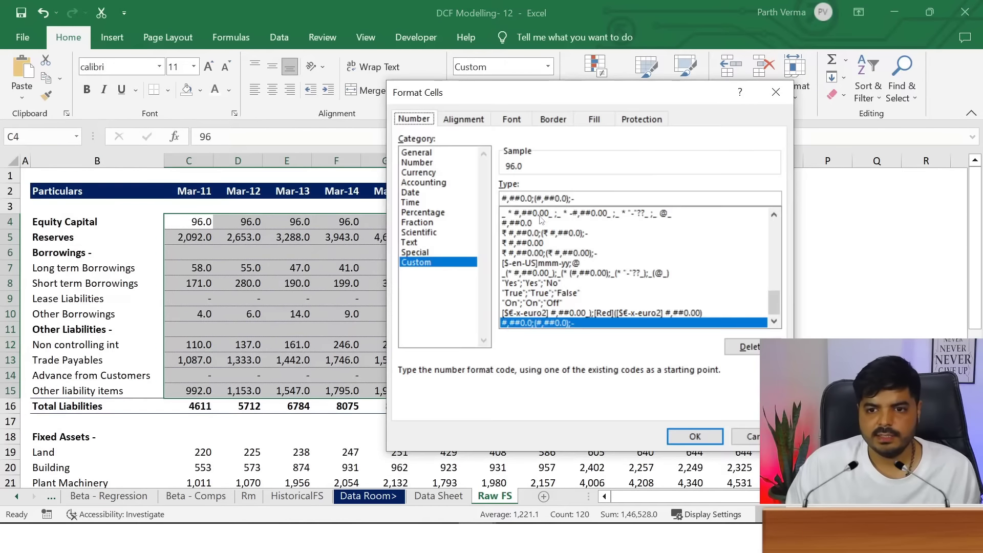
{"action": "double_click", "coordinate": [575, 199]}
{"action": "key", "text": "ctrl+c"}
{"action": "key", "text": "Return"}
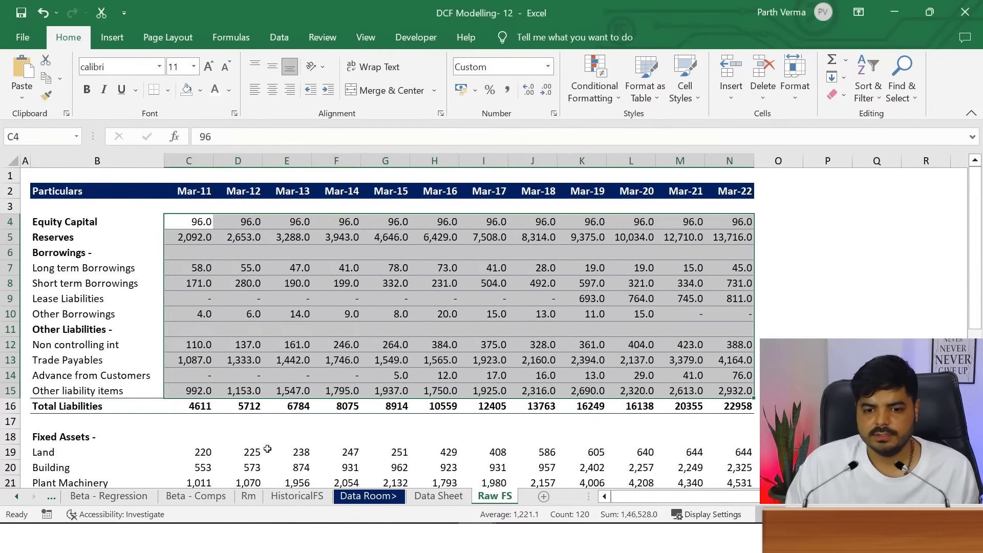
{"action": "mouse_move", "coordinate": [191, 459]}
{"action": "left_mouse_down"}
{"action": "mouse_move", "coordinate": [689, 500]}
{"action": "mouse_move", "coordinate": [735, 466]}
{"action": "left_mouse_up"}
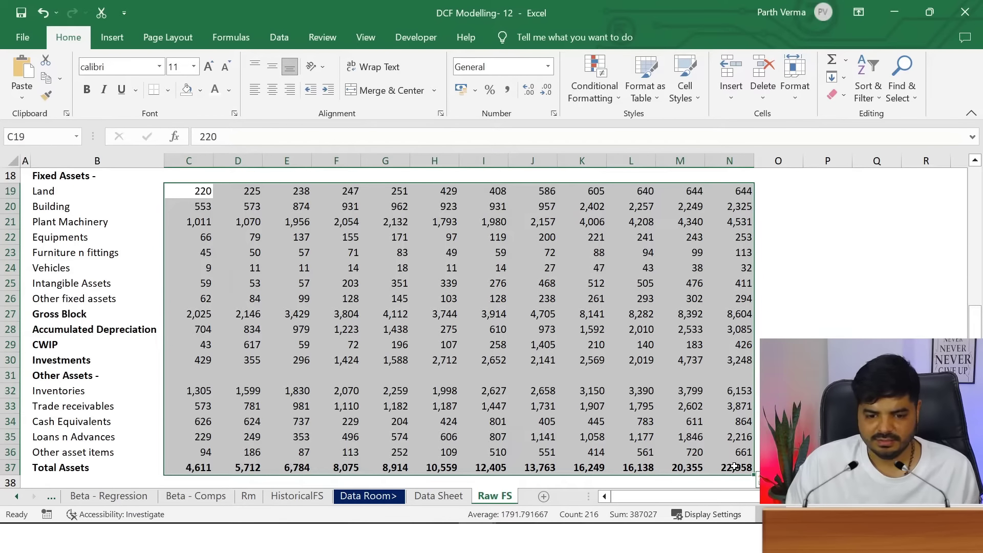
Apply the #,##0.0;(#,##0.0);- custom format to the asset figures through Total Assets
{"action": "key", "text": "ctrl+1"}
{"action": "left_click", "coordinate": [416, 253]}
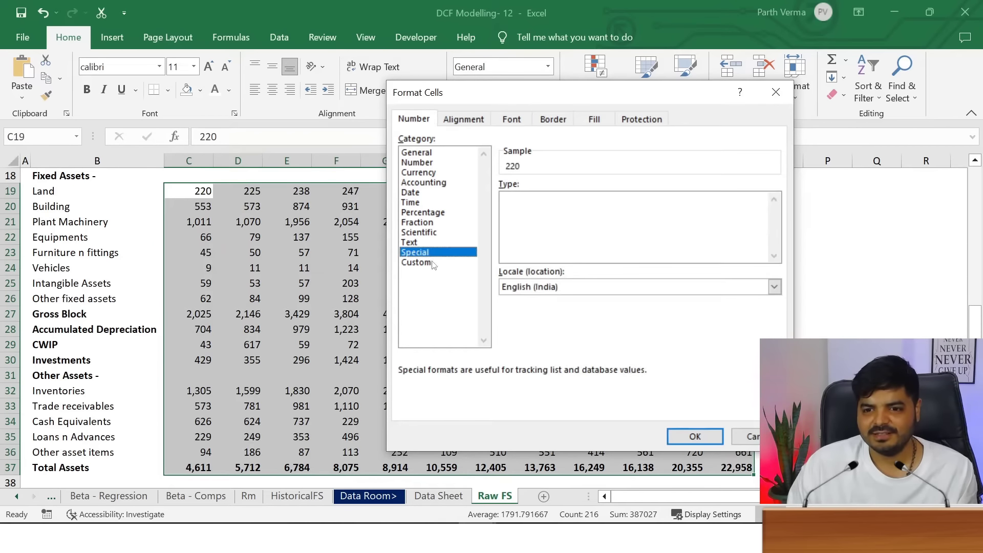
{"action": "left_click", "coordinate": [416, 262]}
{"action": "double_click", "coordinate": [576, 198]}
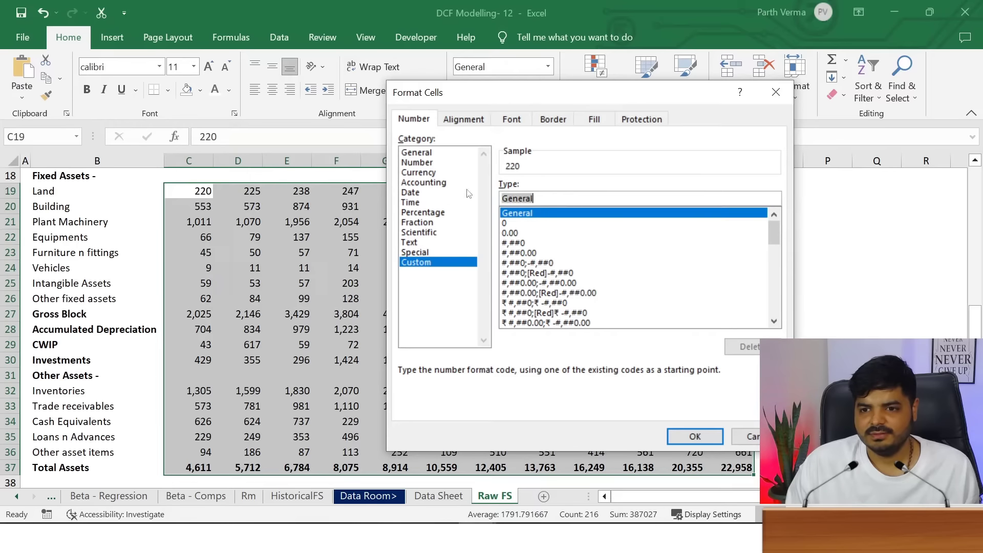
{"action": "key", "text": "ctrl+v"}
{"action": "left_click", "coordinate": [695, 437]}
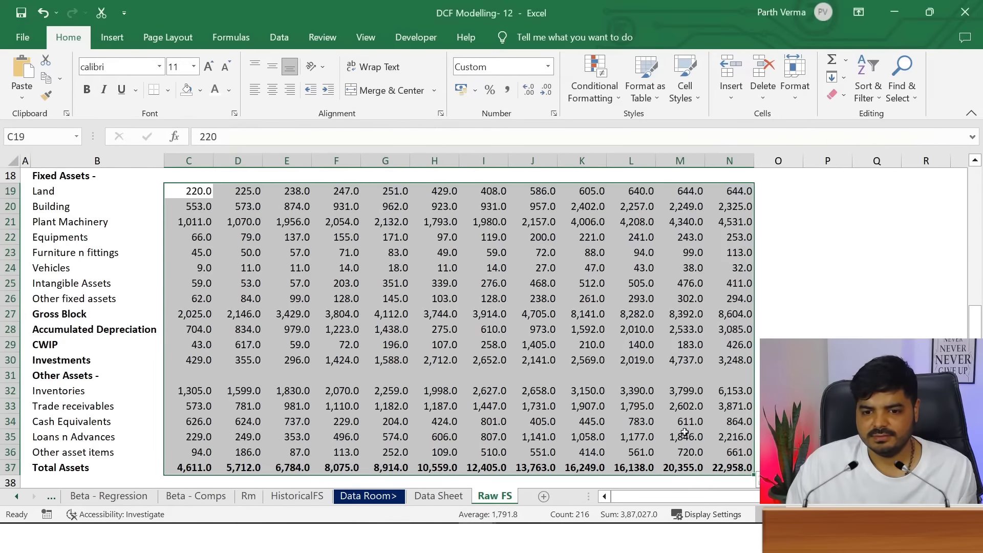
{"action": "left_click", "coordinate": [776, 375]}
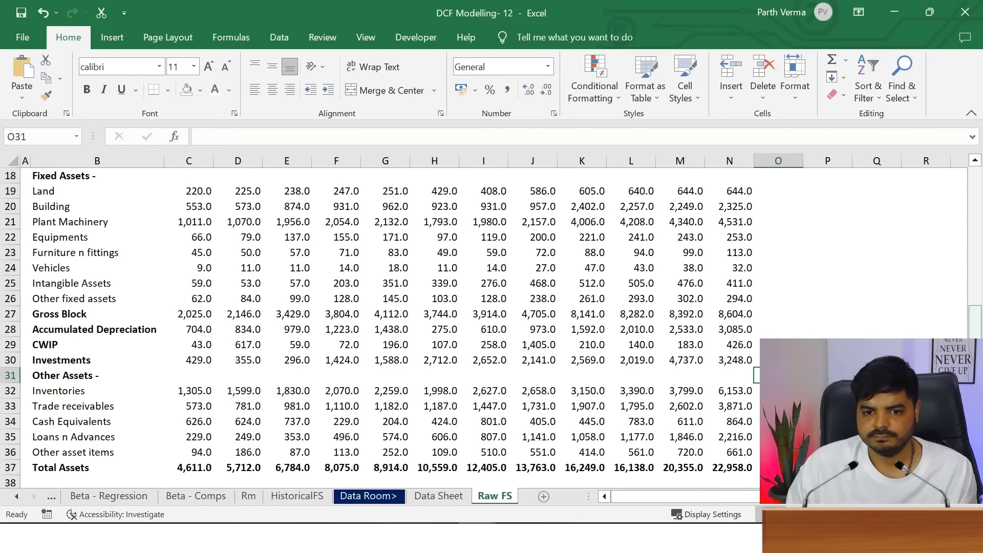
Check the Lease Liabilities zero dash, then select fixed asset figures C19:N26
{"action": "scroll", "coordinate": [975, 318], "scroll_direction": "up", "scroll_amount": 6}
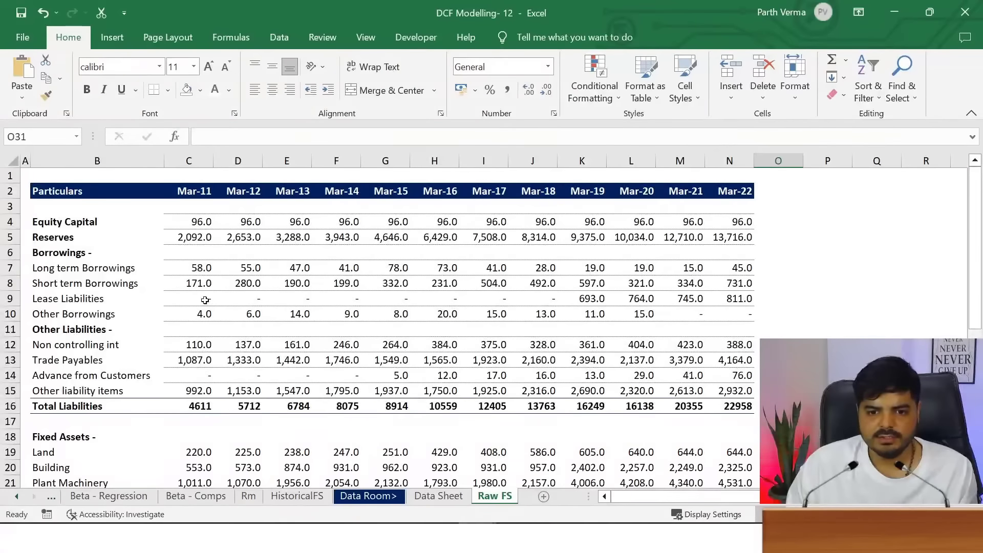
{"action": "left_click", "coordinate": [205, 300]}
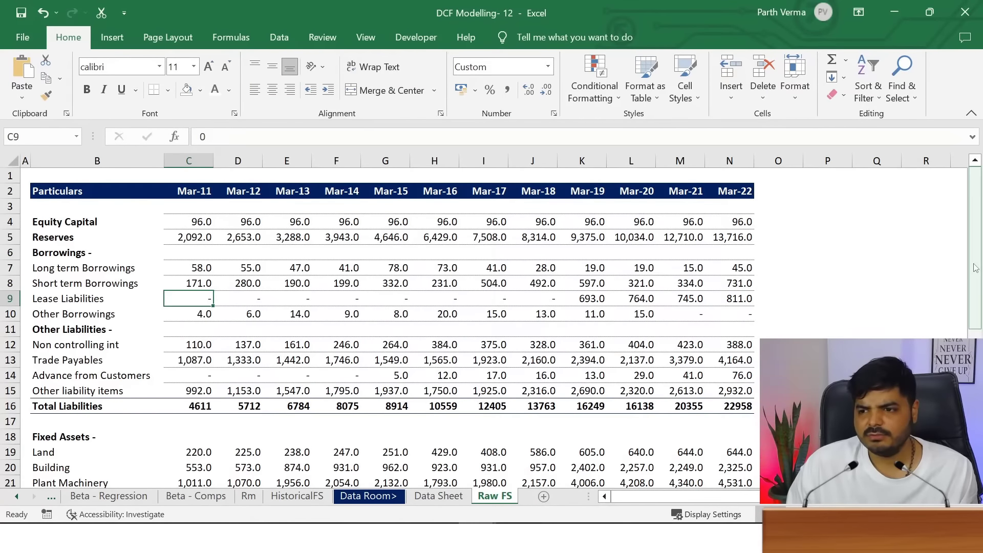
{"action": "left_click_drag", "start_coordinate": [976, 303], "coordinate": [975, 327]}
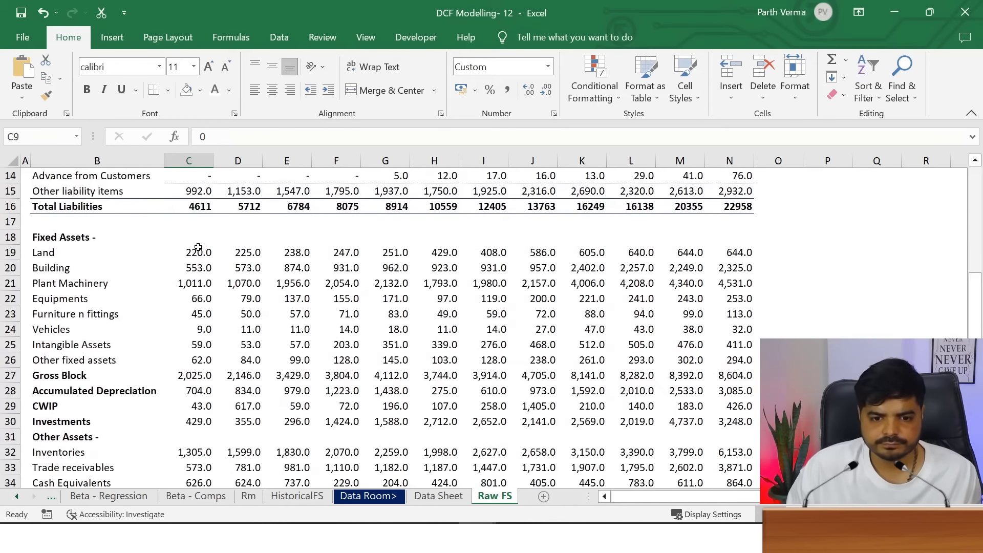
{"action": "left_click_drag", "start_coordinate": [198, 251], "coordinate": [302, 314]}
{"action": "left_click_drag", "start_coordinate": [976, 307], "coordinate": [981, 268]}
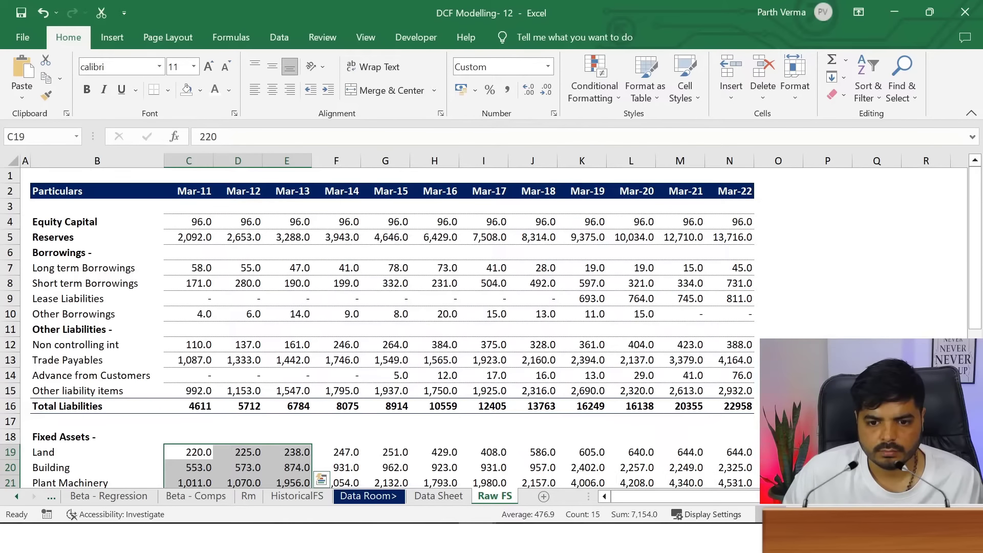
{"action": "left_click_drag", "start_coordinate": [973, 305], "coordinate": [975, 311]}
{"action": "left_click_drag", "start_coordinate": [186, 212], "coordinate": [729, 313]}
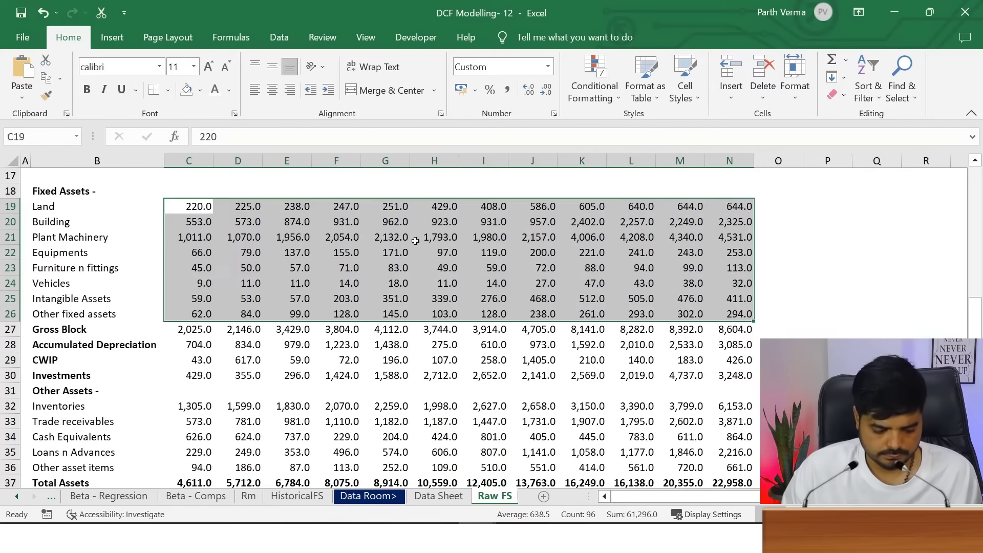
Give fixed-asset values C19:N26 dotted navy top and inside horizontal borders
{"action": "key", "text": "ctrl+1"}
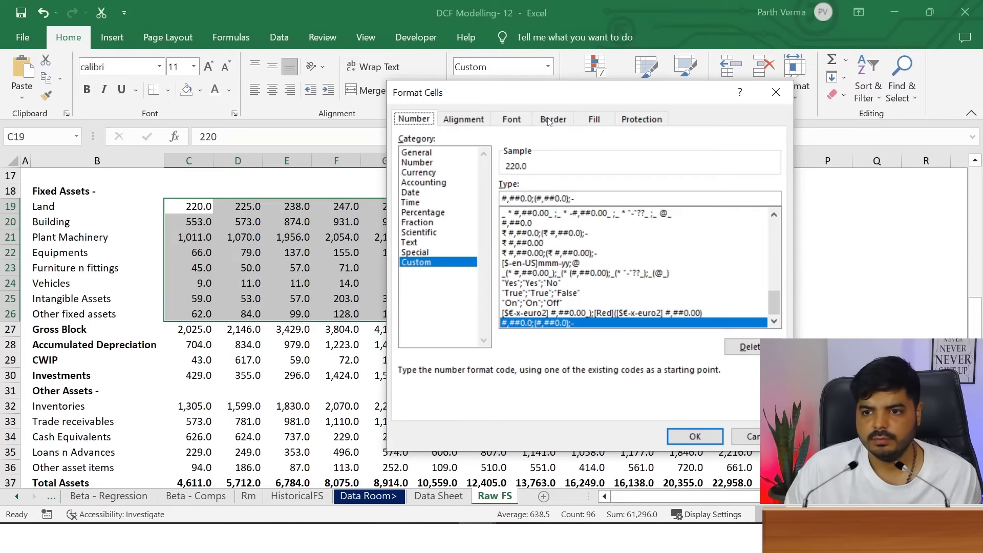
{"action": "left_click", "coordinate": [548, 121]}
{"action": "left_click", "coordinate": [433, 181]}
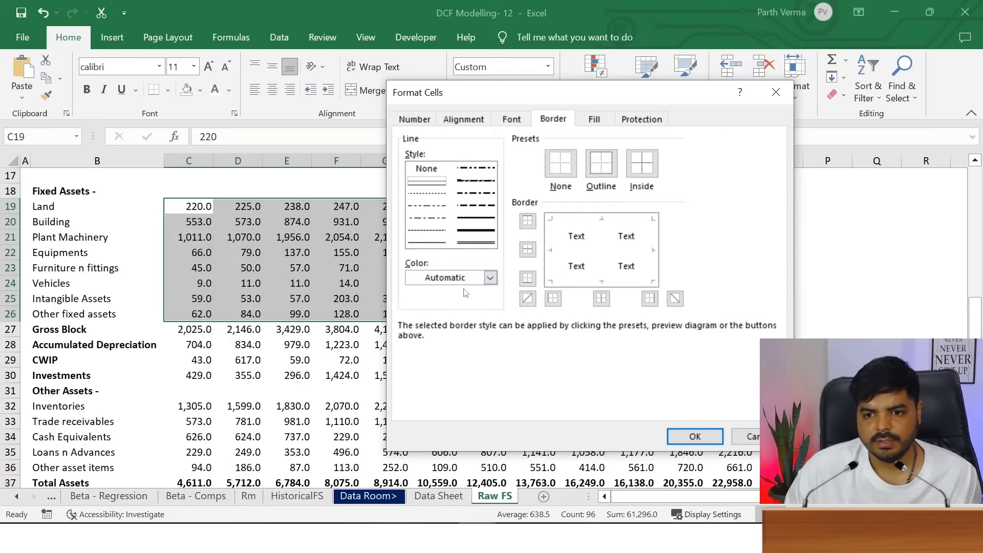
{"action": "left_click", "coordinate": [465, 277]}
{"action": "left_click", "coordinate": [517, 415]}
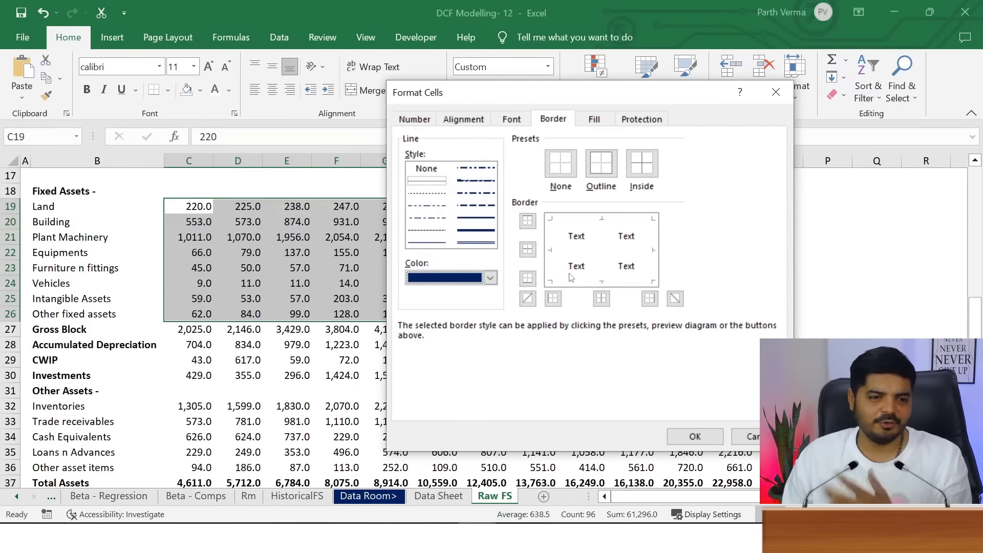
{"action": "left_click", "coordinate": [586, 219]}
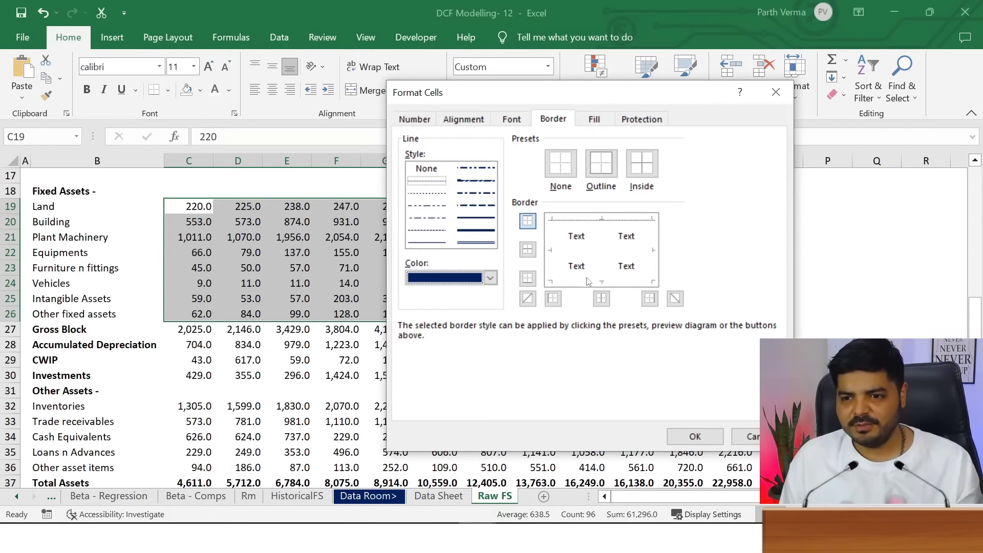
{"action": "left_click", "coordinate": [581, 251]}
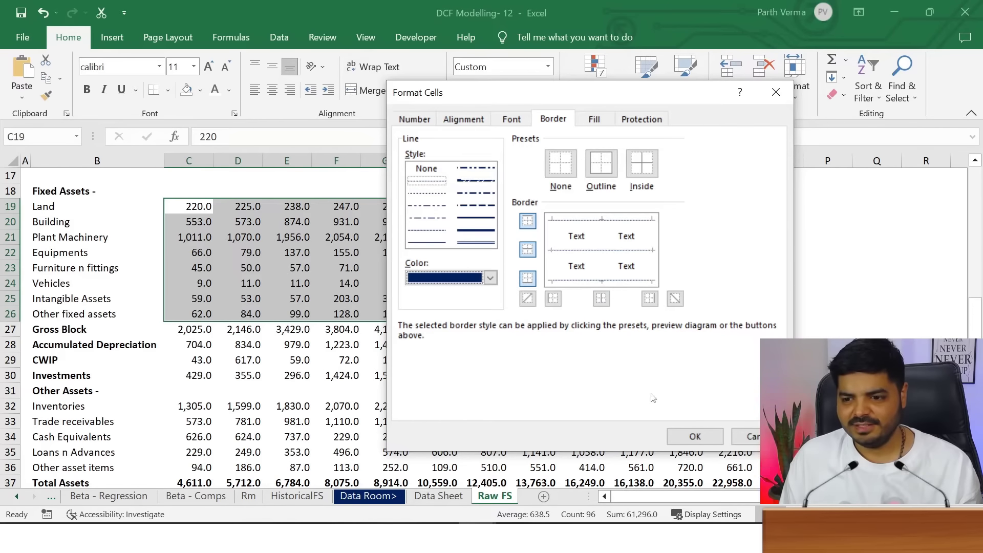
{"action": "left_click", "coordinate": [695, 436]}
{"action": "left_click", "coordinate": [729, 360]}
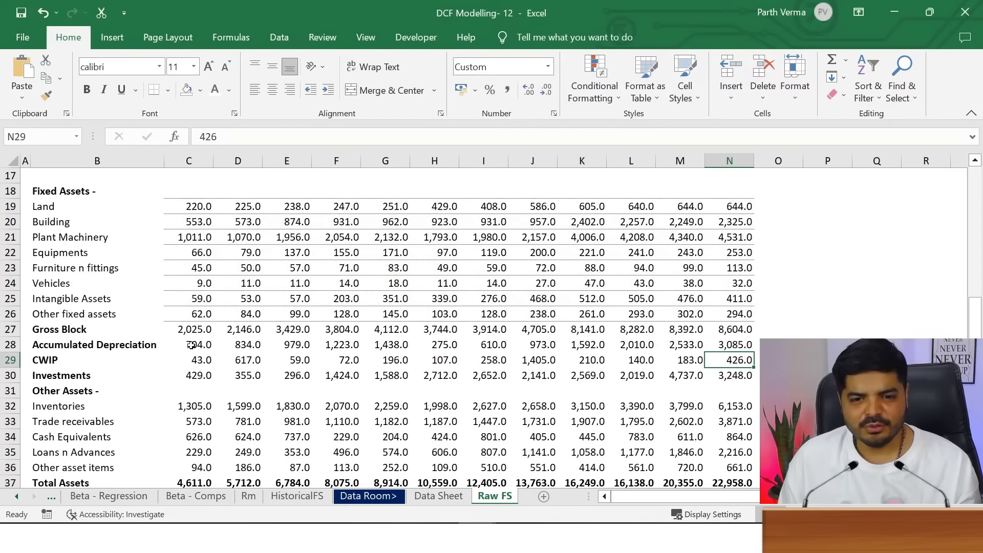
Bold the Gross Block values in row 27, from 2,025.0 to 8,604.0
{"action": "mouse_move", "coordinate": [192, 332]}
{"action": "left_mouse_down"}
{"action": "mouse_move", "coordinate": [773, 330]}
{"action": "mouse_move", "coordinate": [747, 329]}
{"action": "left_mouse_up"}
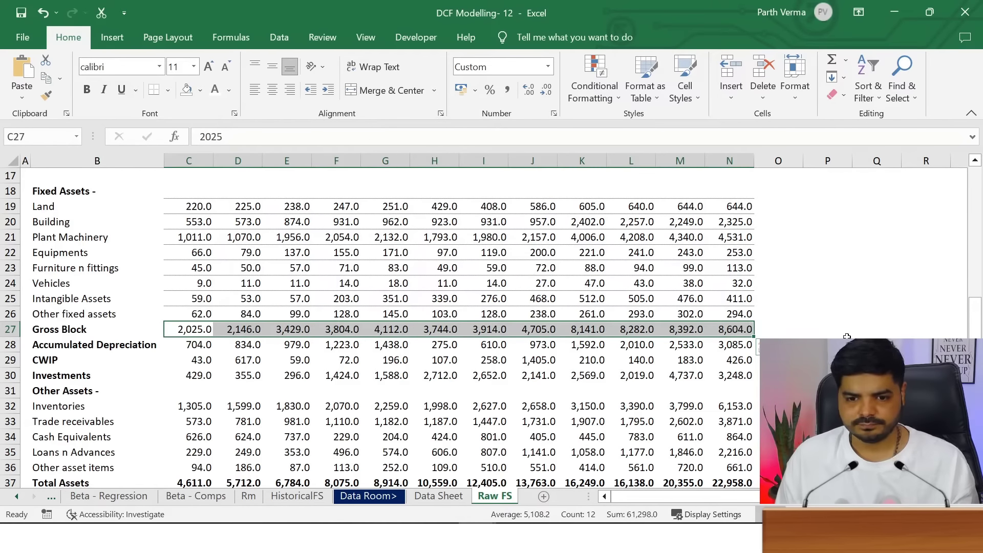
{"action": "key", "text": "ctrl+b"}
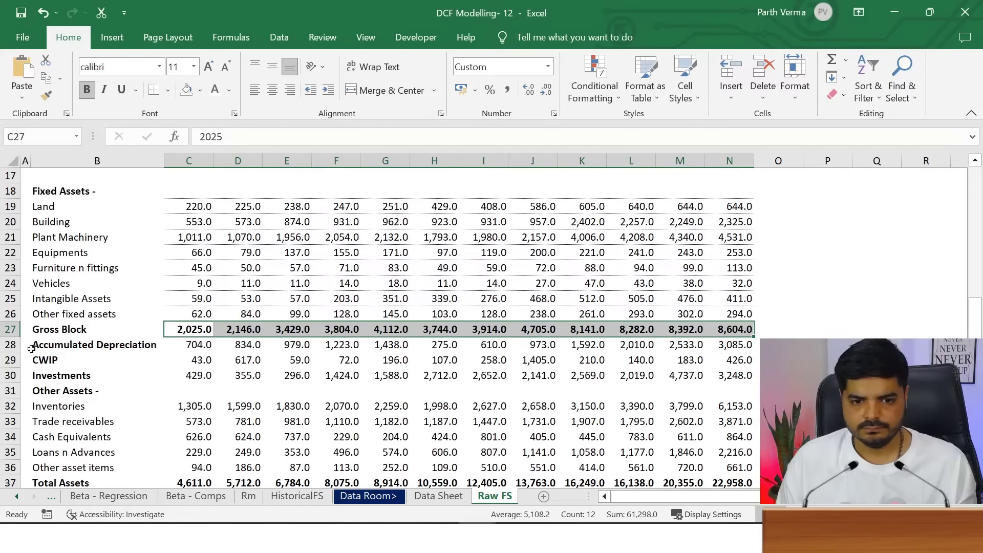
{"action": "left_click", "coordinate": [4, 360]}
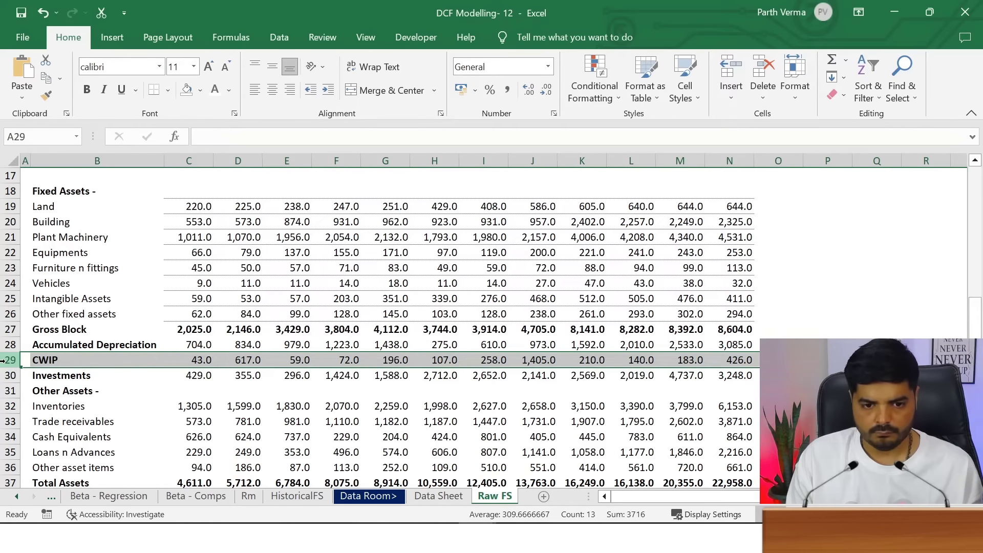
Insert a blank row above CWIP and label it Net Block
{"action": "key", "text": "ctrl+shift+plus"}
{"action": "key", "text": "Right"}
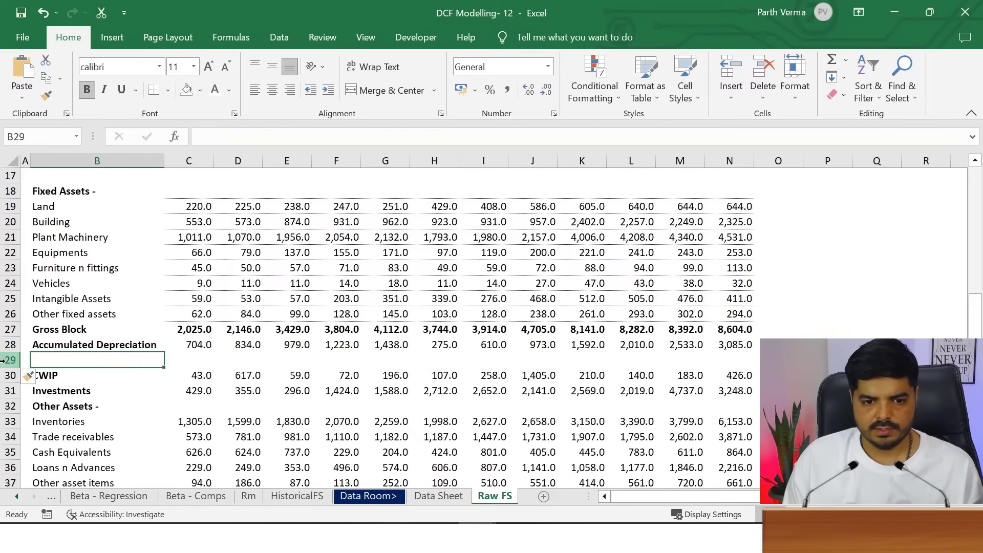
{"action": "type", "text": "Net Block"}
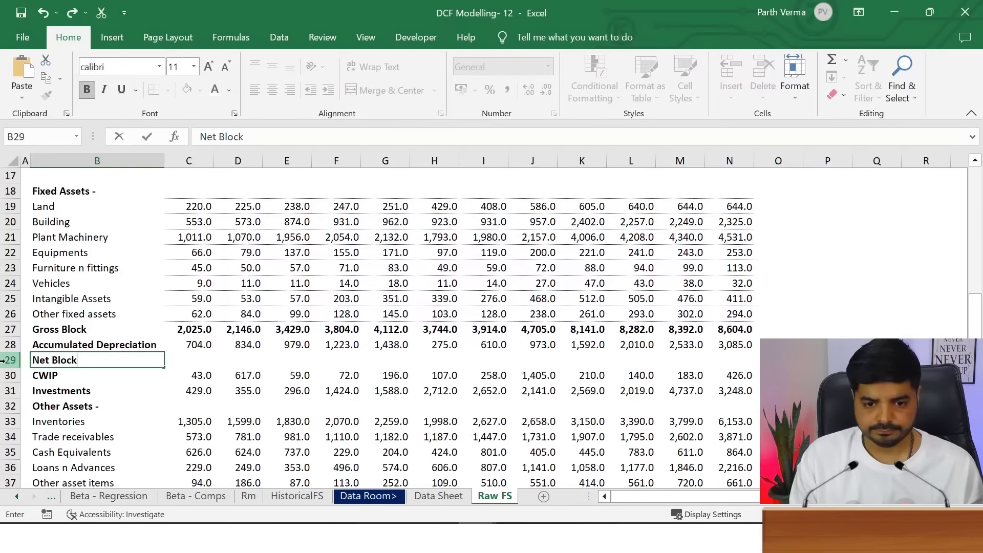
{"action": "key", "text": "Return"}
Enter Net Block formula =C27-C28 and fill it across to column N
{"action": "key", "text": "Up"}
{"action": "key", "text": "Right"}
{"action": "type", "text": "="}
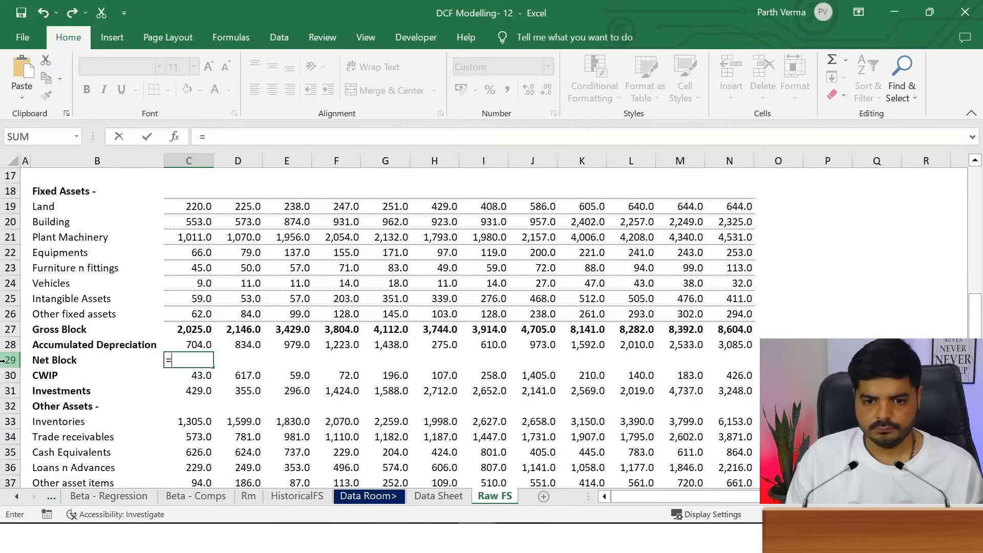
{"action": "key", "text": "Up"}
{"action": "key", "text": "Up"}
{"action": "key", "text": "Up"}
{"action": "key", "text": "Return"}
{"action": "key", "text": "Up"}
{"action": "key", "text": "ctrl+c"}
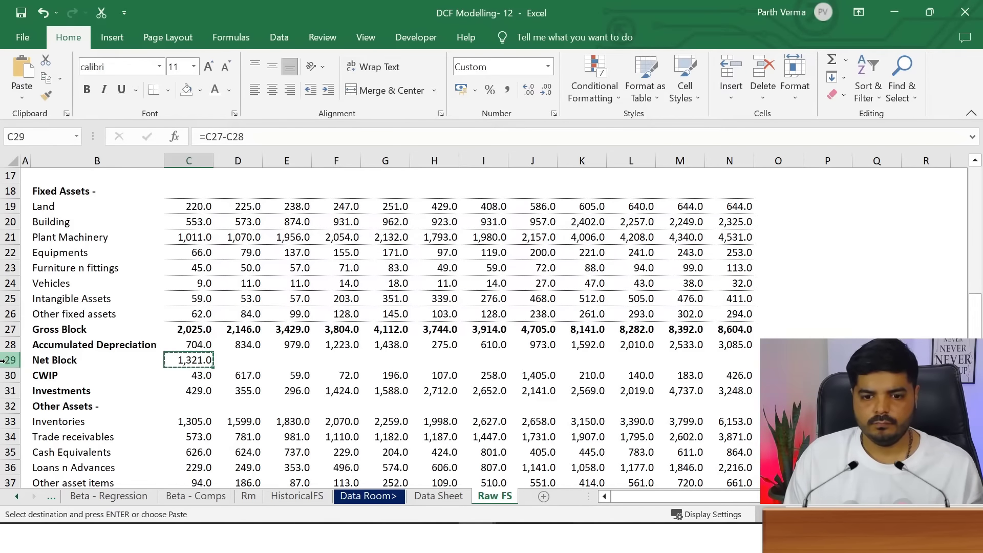
{"action": "key", "text": "Up"}
{"action": "key", "text": "ctrl+Right"}
{"action": "key", "text": "Down"}
{"action": "key", "text": "ctrl+shift+Left"}
{"action": "key", "text": "Return"}
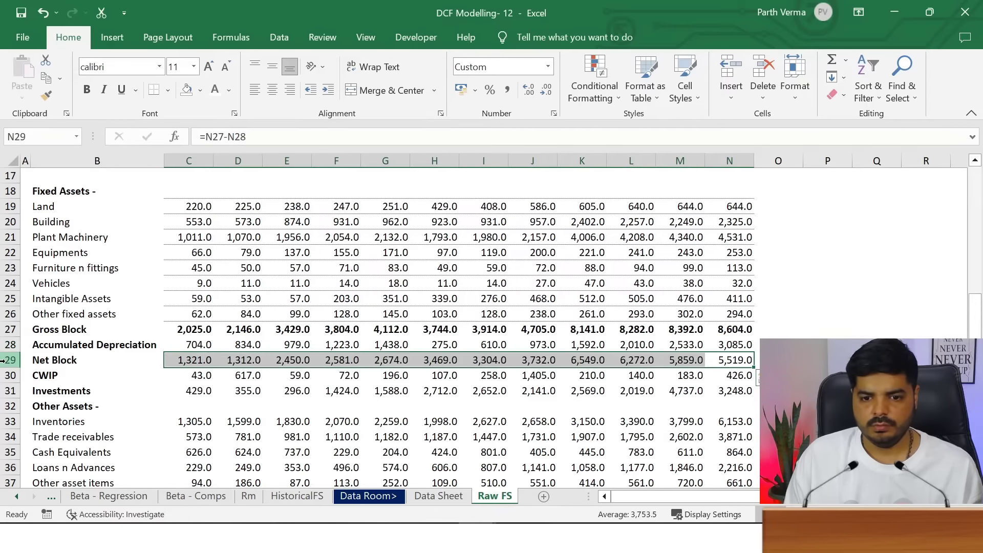
{"action": "key", "text": "Left"}
{"action": "key", "text": "Left"}
Review the resulting values (1,321.0 to 5,519.0) and select the Net Block row B29:N29
{"action": "key", "text": "Down"}
{"action": "key", "text": "Down"}
{"action": "key", "text": "Down"}
{"action": "key", "text": "Down"}
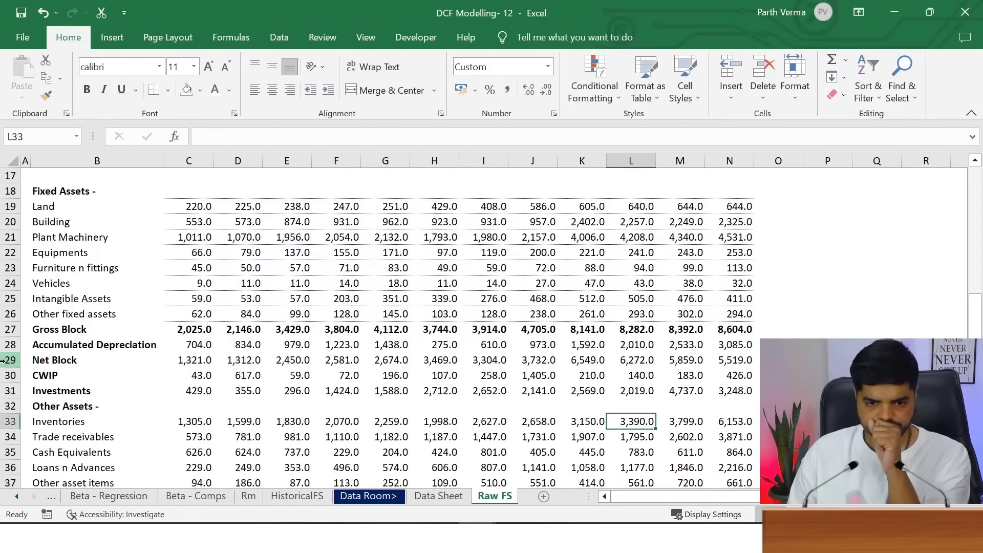
{"action": "key", "text": "Down"}
{"action": "key", "text": "Down"}
{"action": "key", "text": "Down"}
{"action": "key", "text": "Down"}
{"action": "key", "text": "Down"}
{"action": "key", "text": "Up"}
{"action": "key", "text": "Up"}
{"action": "key", "text": "Up"}
{"action": "key", "text": "Up"}
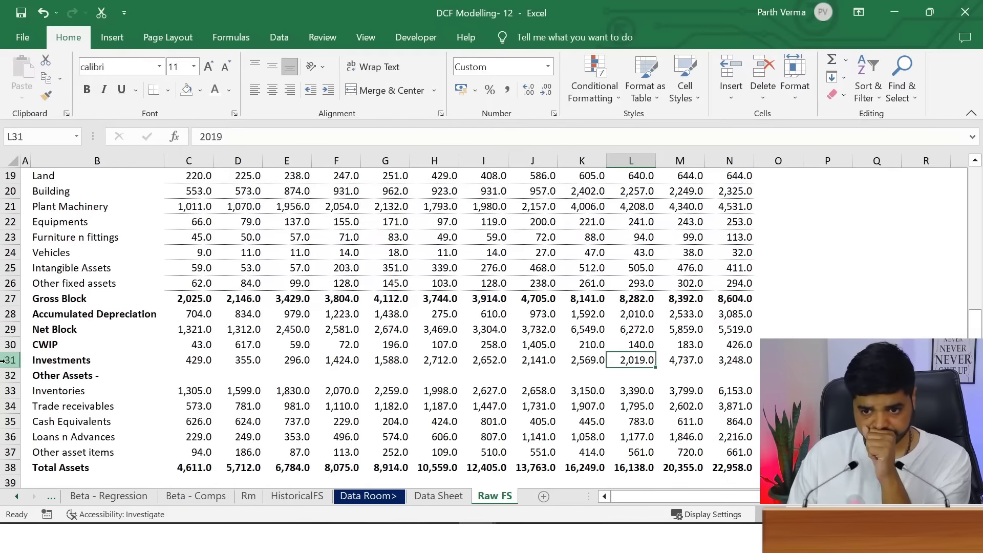
{"action": "key", "text": "Up"}
{"action": "key", "text": "Up"}
{"action": "key", "text": "Left"}
{"action": "key", "text": "Left"}
{"action": "key", "text": "Left"}
{"action": "key", "text": "Left"}
{"action": "key", "text": "Down"}
{"action": "key", "text": "Left"}
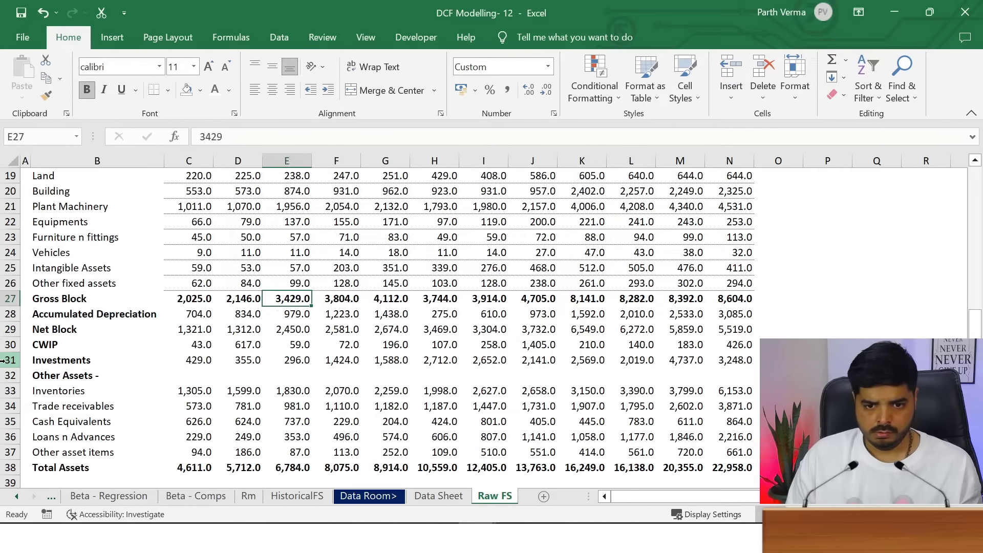
{"action": "key", "text": "Left"}
{"action": "key", "text": "Left"}
{"action": "key", "text": "shift+Right"}
{"action": "key", "text": "shift+Right"}
{"action": "key", "text": "shift+Right"}
{"action": "key", "text": "shift+Right"}
{"action": "key", "text": "shift+Right"}
{"action": "key", "text": "shift+Right"}
{"action": "key", "text": "shift+Right"}
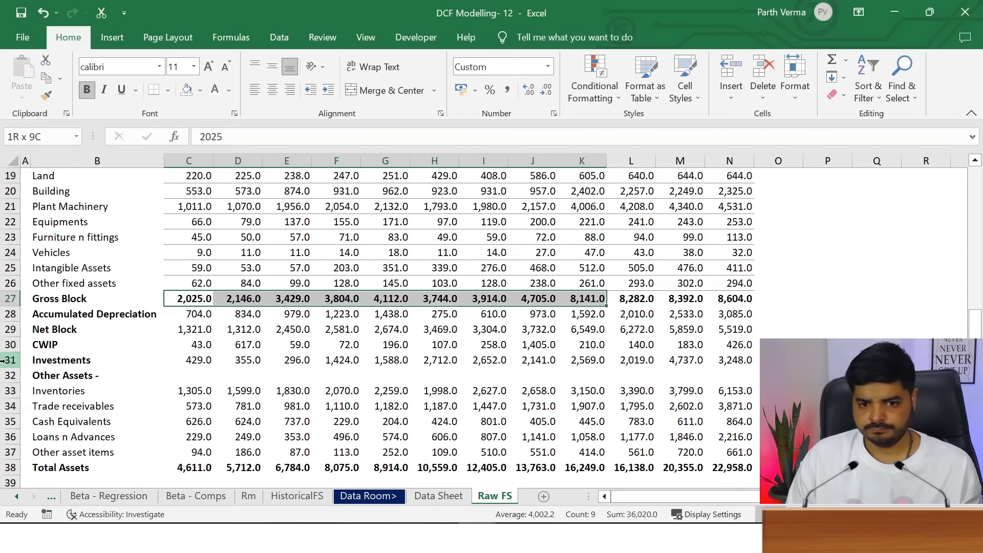
{"action": "key", "text": "shift+Right"}
{"action": "key", "text": "shift+Right"}
{"action": "key", "text": "shift+Right"}
{"action": "key", "text": "Down"}
{"action": "key", "text": "Down"}
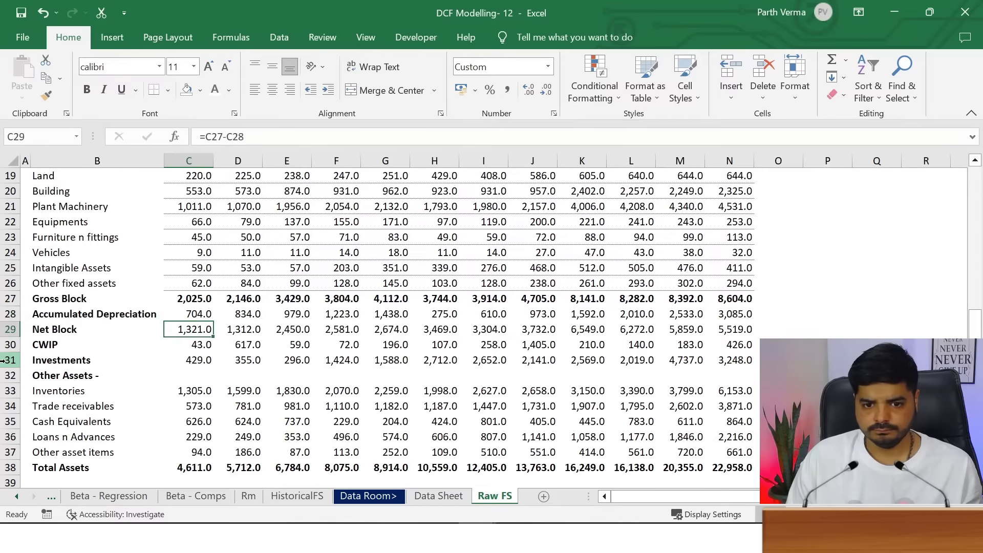
{"action": "key", "text": "shift+Right"}
{"action": "key", "text": "shift+Right"}
{"action": "key", "text": "shift+Right"}
{"action": "key", "text": "shift+Right"}
{"action": "key", "text": "shift+Right"}
{"action": "key", "text": "shift+Right"}
{"action": "key", "text": "shift+Right"}
{"action": "key", "text": "shift+Right"}
{"action": "key", "text": "shift+Right"}
{"action": "key", "text": "shift+Right"}
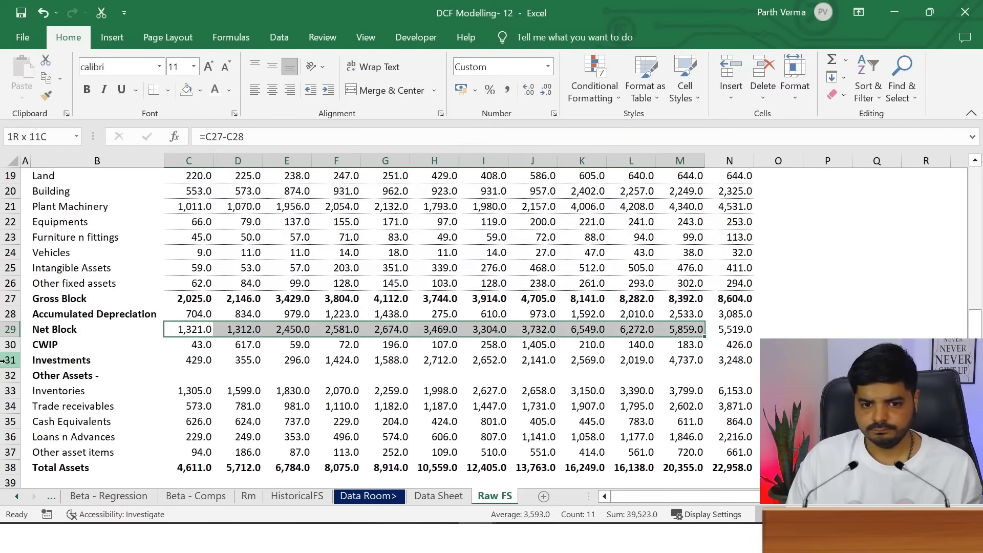
{"action": "key", "text": "shift+Right"}
{"action": "key", "text": "Home"}
{"action": "key", "text": "Right"}
{"action": "key", "text": "shift+Right"}
{"action": "key", "text": "shift+Right"}
{"action": "key", "text": "shift+Right"}
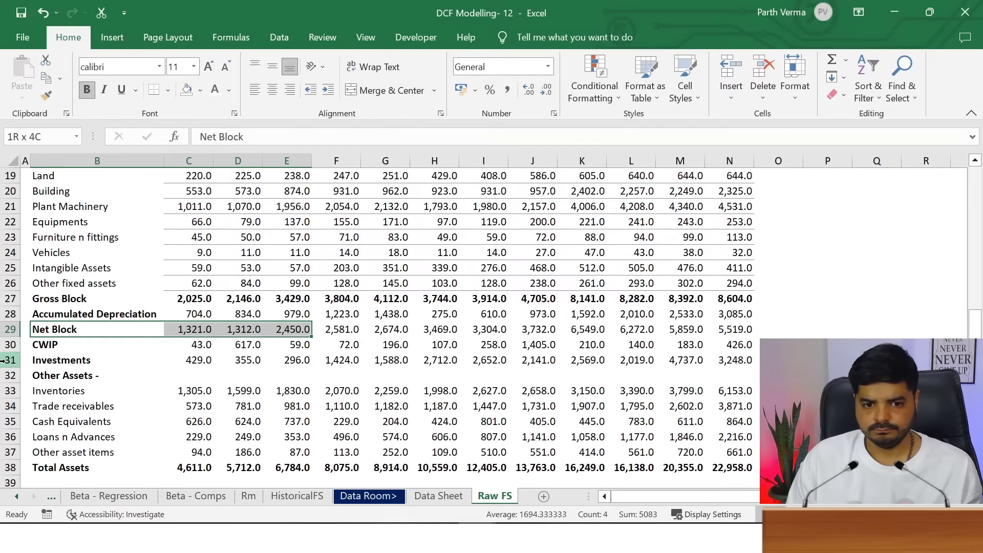
{"action": "key", "text": "shift+Right"}
{"action": "key", "text": "shift+Right"}
{"action": "key", "text": "shift+Right"}
{"action": "key", "text": "shift+Right"}
{"action": "key", "text": "shift+Right"}
{"action": "key", "text": "shift+Right"}
{"action": "key", "text": "shift+Right"}
{"action": "key", "text": "shift+Right"}
{"action": "key", "text": "shift+Right"}
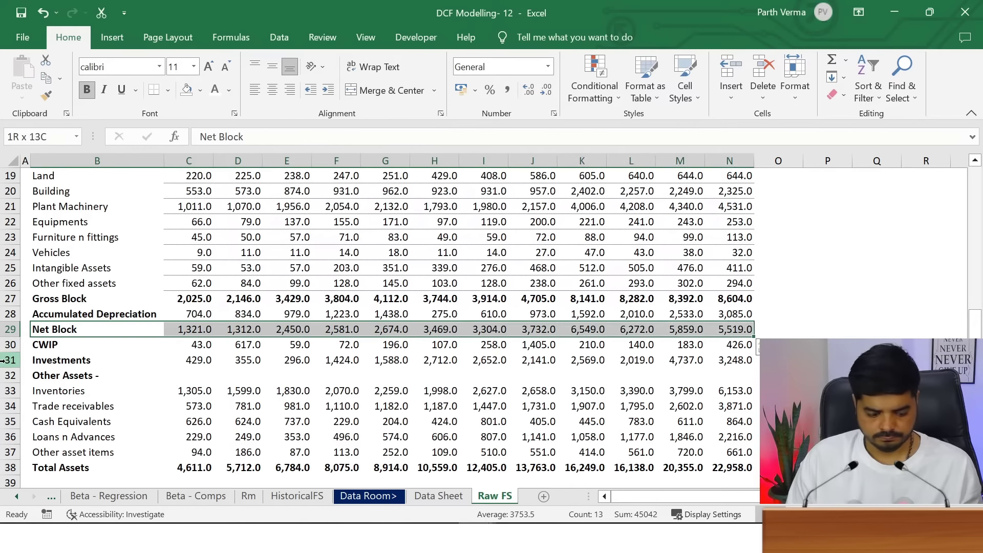
Give the Net Block row a navy border and insert a blank row above CWIP
{"action": "key", "text": "ctrl+1"}
{"action": "left_click", "coordinate": [490, 277]}
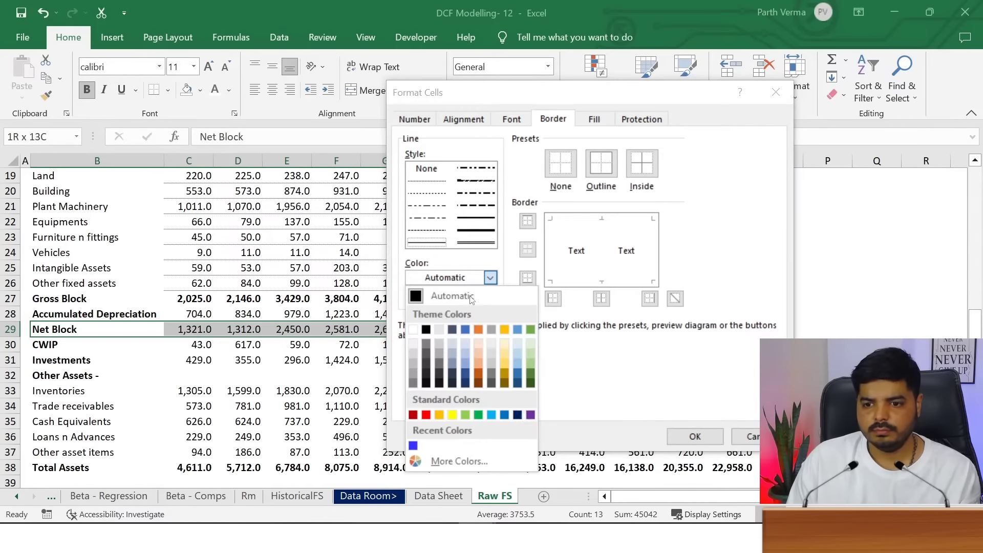
{"action": "left_click", "coordinate": [518, 415]}
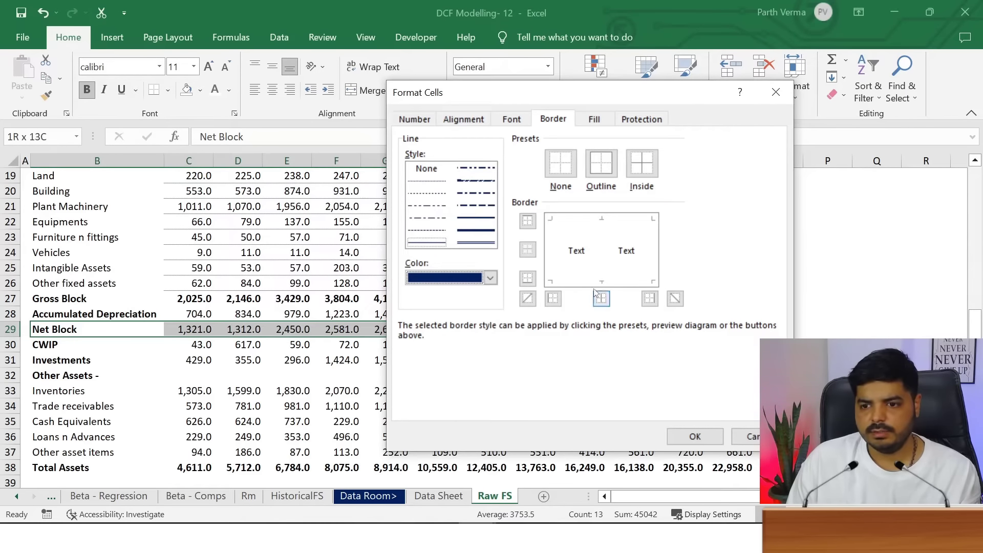
{"action": "left_click", "coordinate": [694, 434]}
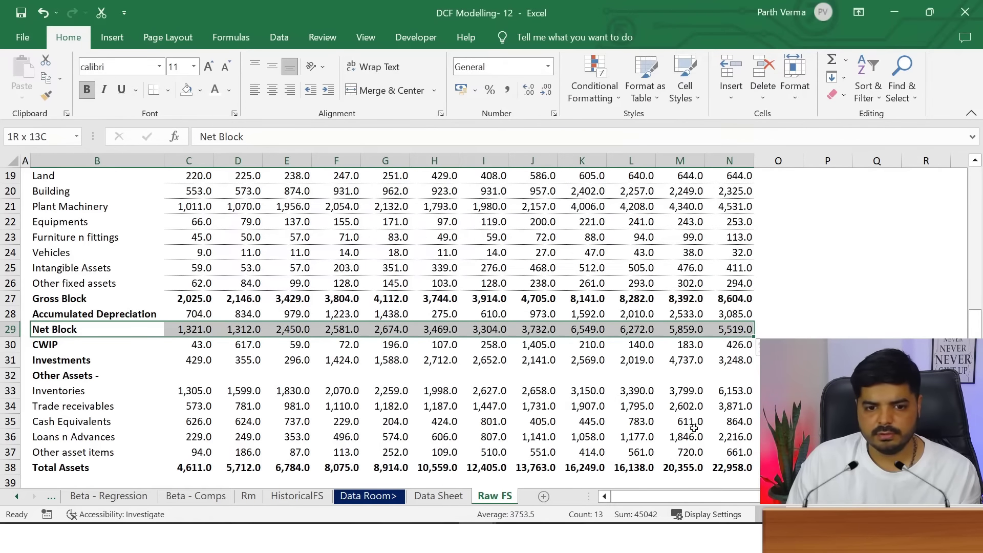
{"action": "left_click", "coordinate": [336, 406]}
{"action": "left_click", "coordinate": [9, 344]}
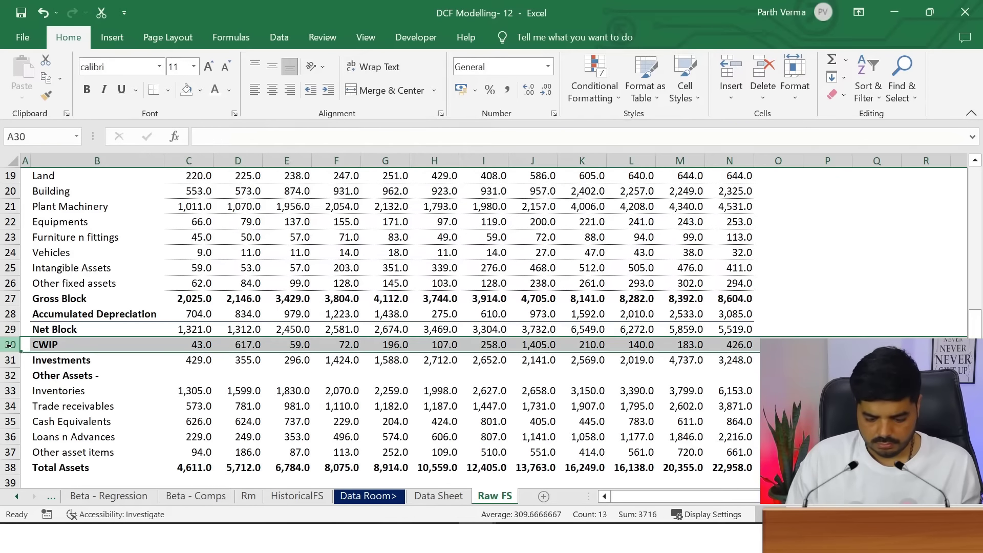
{"action": "key", "text": "ctrl+shift+plus"}
Insert a blank row above Other Assets
{"action": "key", "text": "Down"}
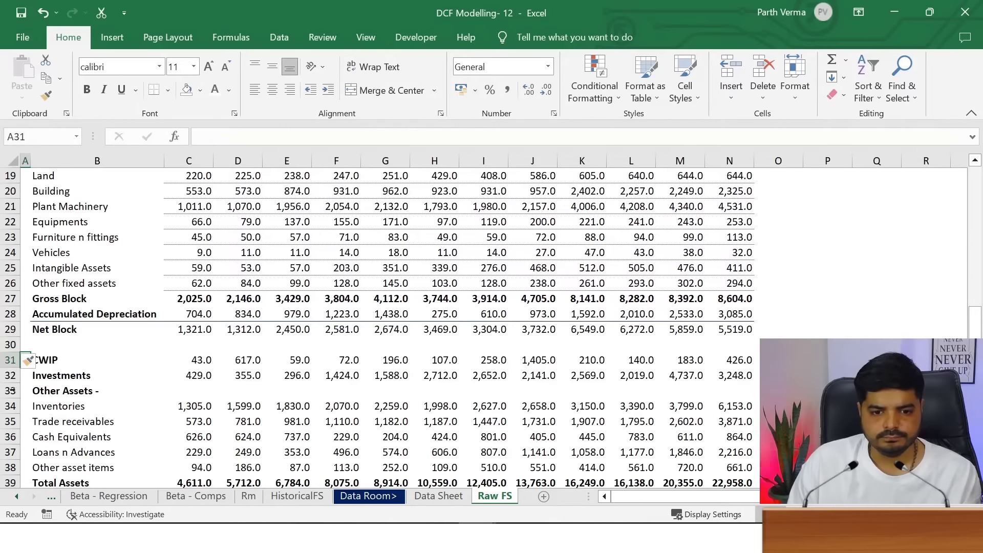
{"action": "left_click", "coordinate": [5, 391]}
{"action": "key", "text": "ctrl+shift+plus"}
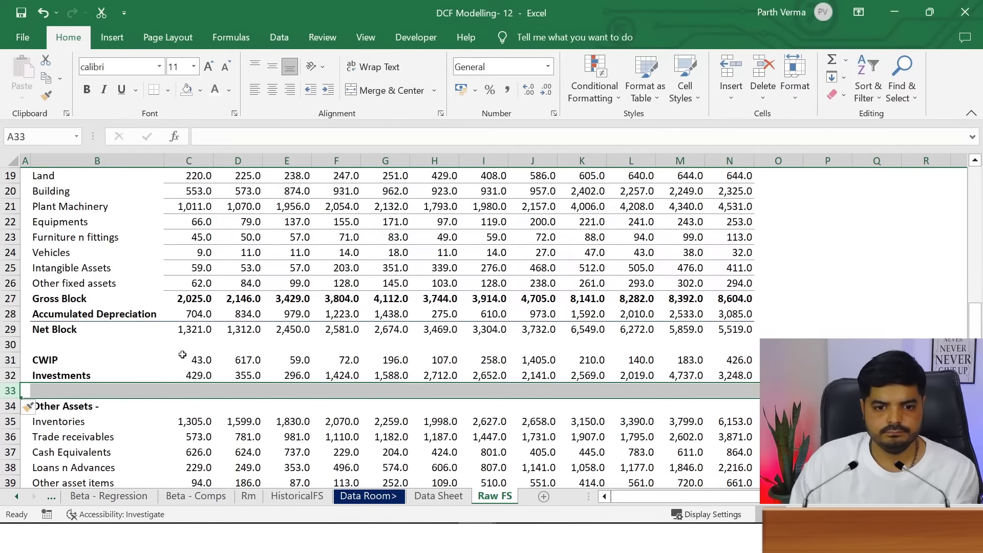
Add thin navy horizontal border lines to the CWIP and Investments values across every year
{"action": "left_click", "coordinate": [189, 360]}
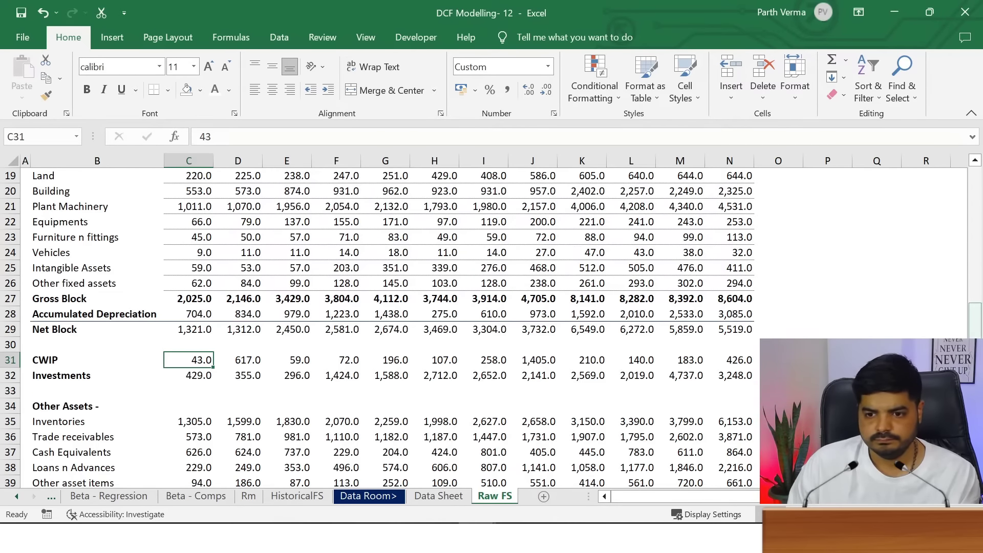
{"action": "left_click_drag", "start_coordinate": [975, 320], "coordinate": [975, 328]}
{"action": "left_click", "coordinate": [229, 351]}
{"action": "left_click_drag", "start_coordinate": [192, 343], "coordinate": [390, 345]}
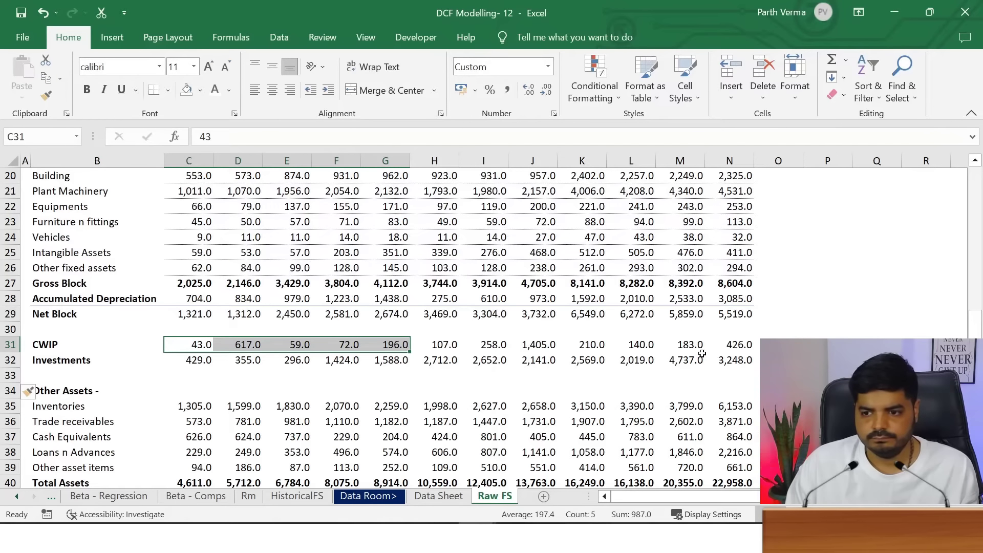
{"action": "left_click", "coordinate": [719, 357], "text": "shift"}
{"action": "key", "text": "ctrl+1"}
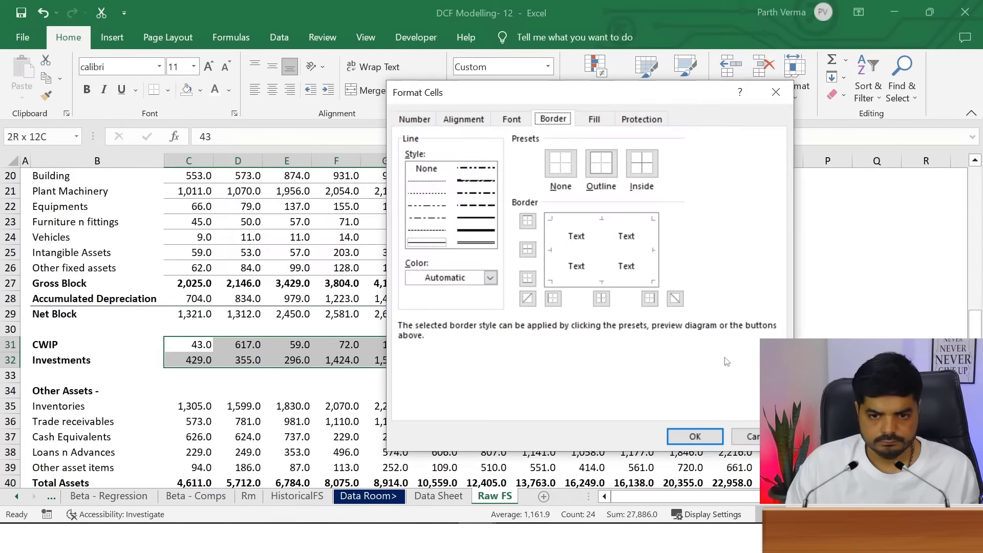
{"action": "left_click", "coordinate": [430, 181]}
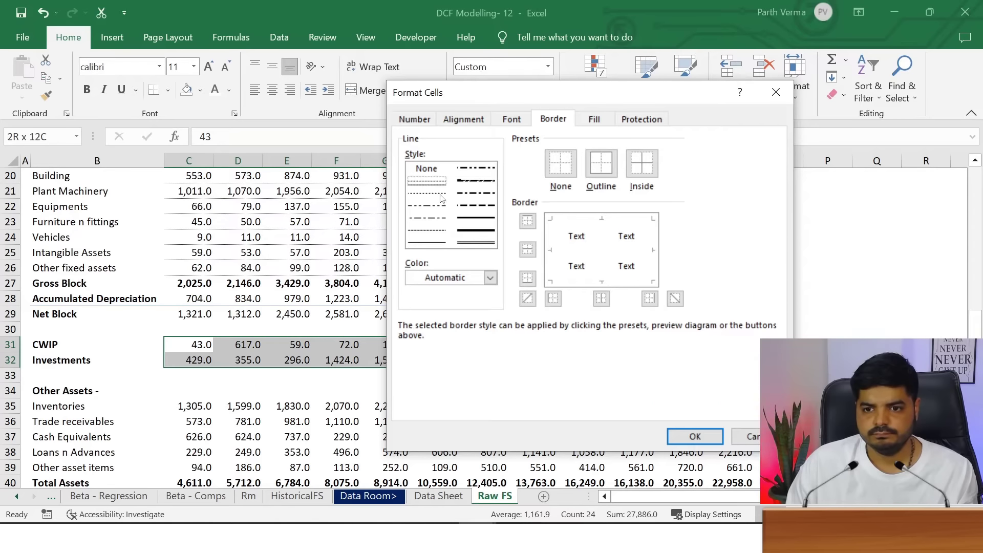
{"action": "left_click", "coordinate": [479, 281]}
{"action": "left_click", "coordinate": [518, 415]}
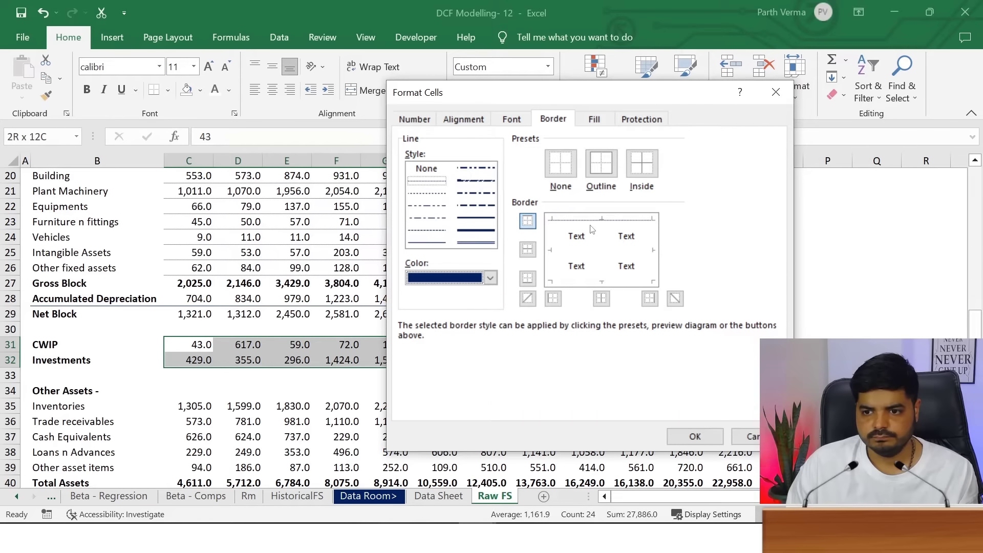
{"action": "left_click", "coordinate": [588, 251]}
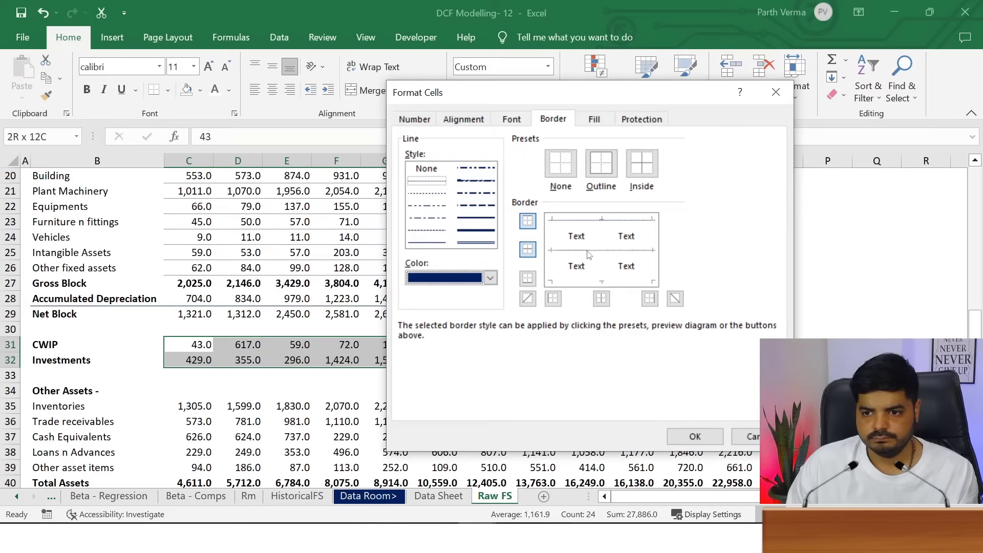
{"action": "left_click", "coordinate": [694, 437]}
{"action": "left_click", "coordinate": [189, 406]}
{"action": "left_click_drag", "start_coordinate": [228, 431], "coordinate": [732, 431]}
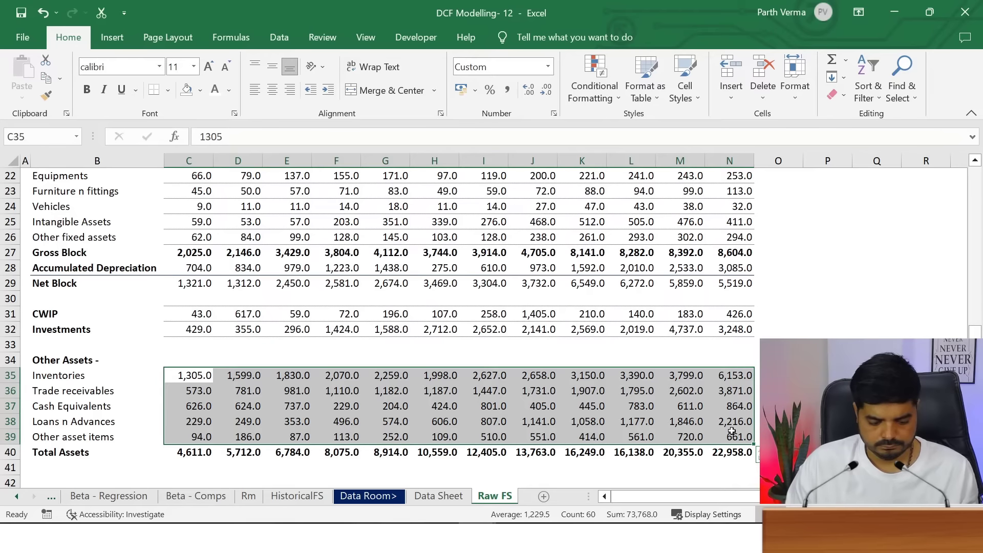
Rule the Total Assets row B40:N40 with navy lines above and below
{"action": "left_click_drag", "start_coordinate": [214, 459], "coordinate": [733, 453]}
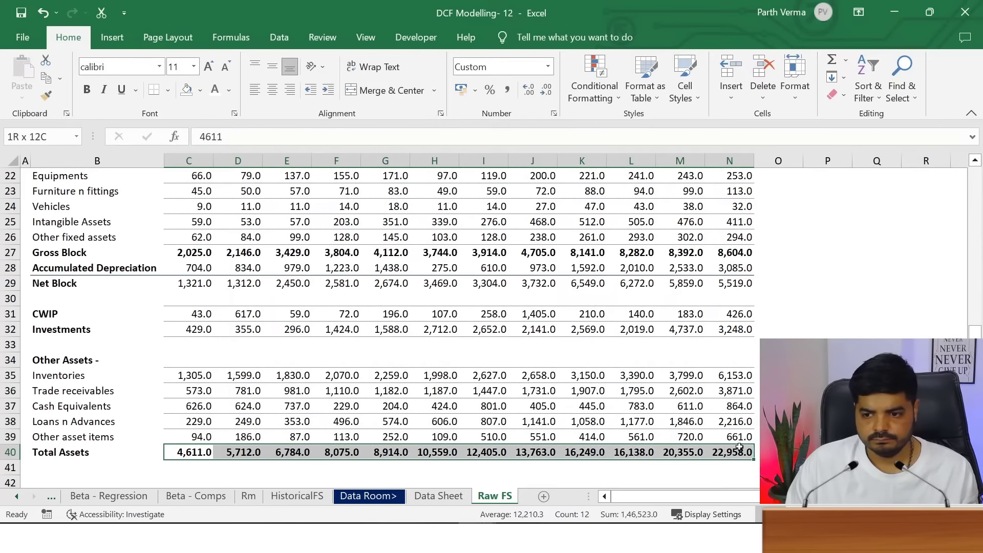
{"action": "left_click", "coordinate": [97, 453]}
{"action": "left_click_drag", "start_coordinate": [185, 454], "coordinate": [714, 457]}
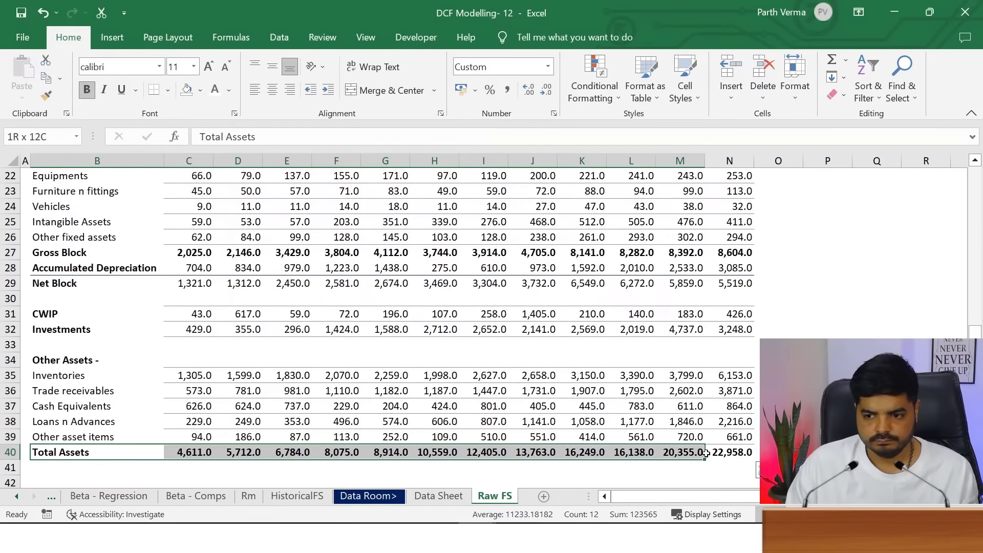
{"action": "key", "text": "ctrl+1"}
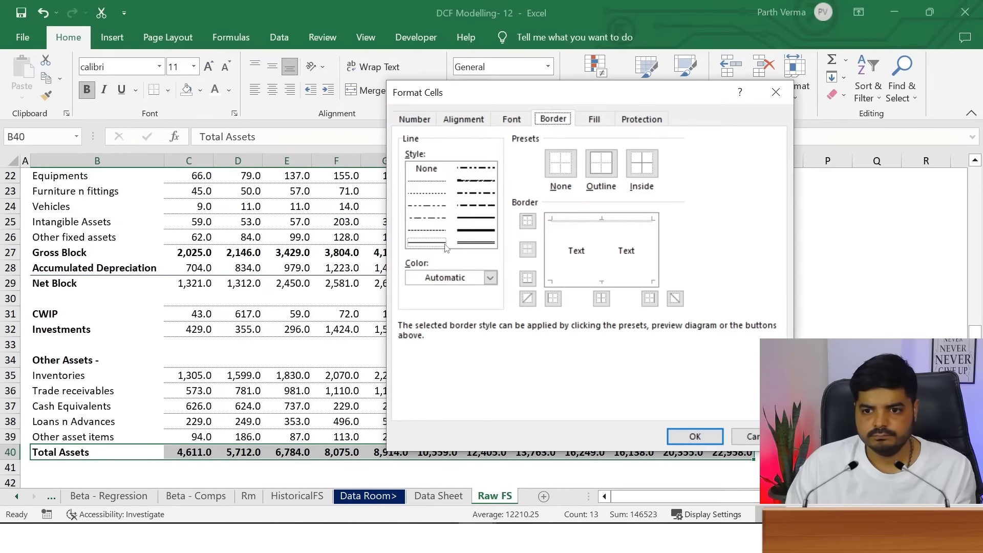
{"action": "left_click", "coordinate": [478, 278]}
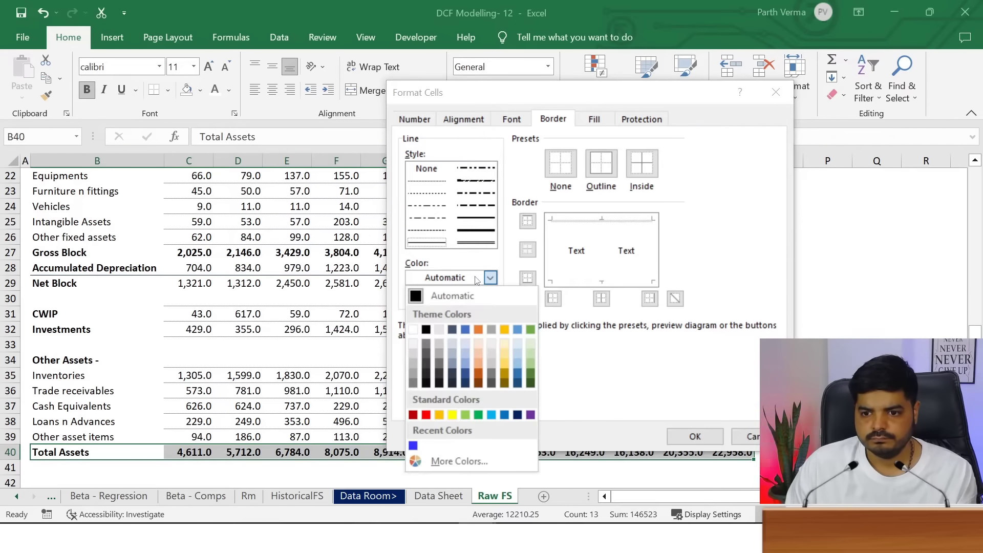
{"action": "left_click", "coordinate": [517, 414]}
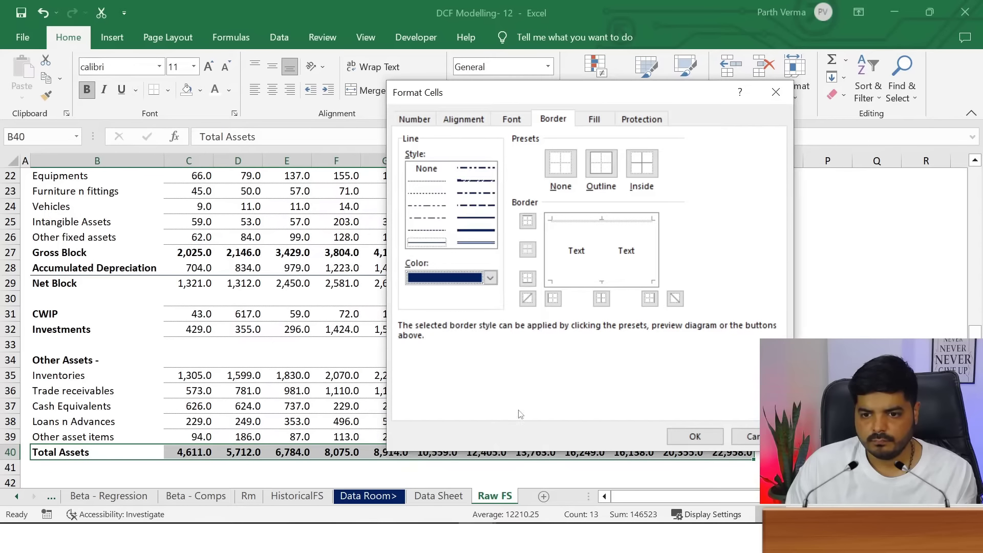
{"action": "left_click", "coordinate": [578, 226]}
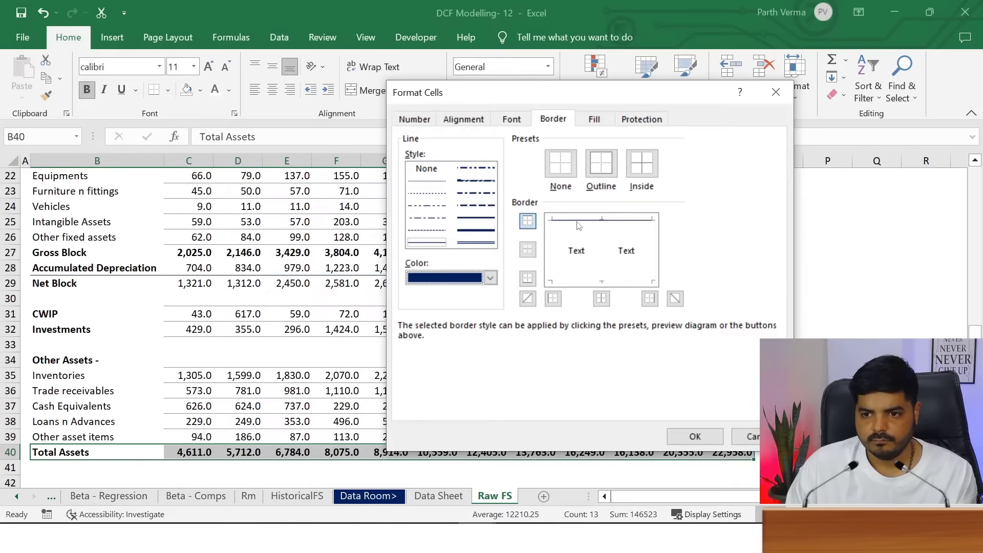
{"action": "left_click", "coordinate": [695, 436]}
{"action": "left_click", "coordinate": [923, 329]}
{"action": "left_click", "coordinate": [828, 375]}
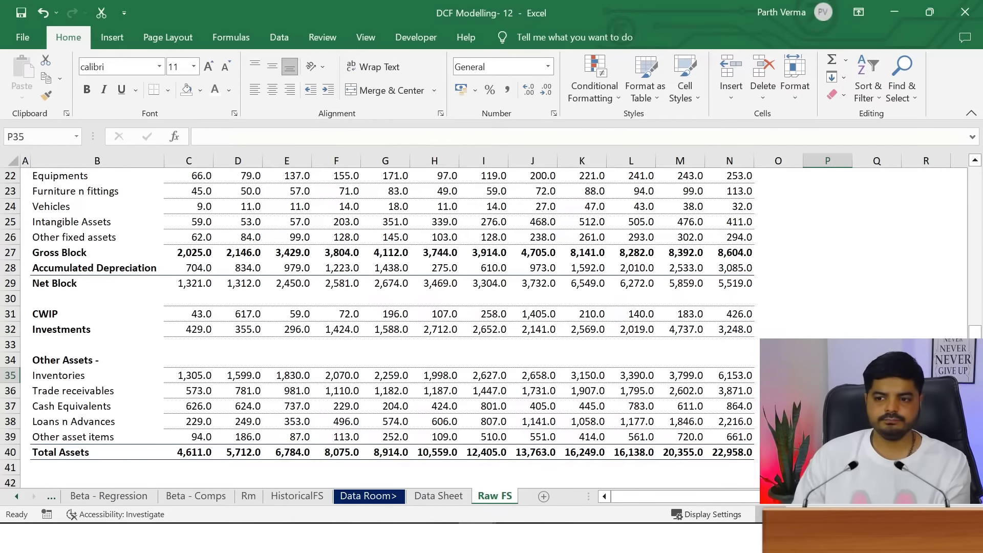
{"action": "left_click_drag", "start_coordinate": [974, 332], "coordinate": [978, 277]}
Open and dismiss the tab options for the HistoricalFS and Rm sheets
{"action": "scroll", "coordinate": [389, 327], "scroll_direction": "down", "scroll_amount": 7}
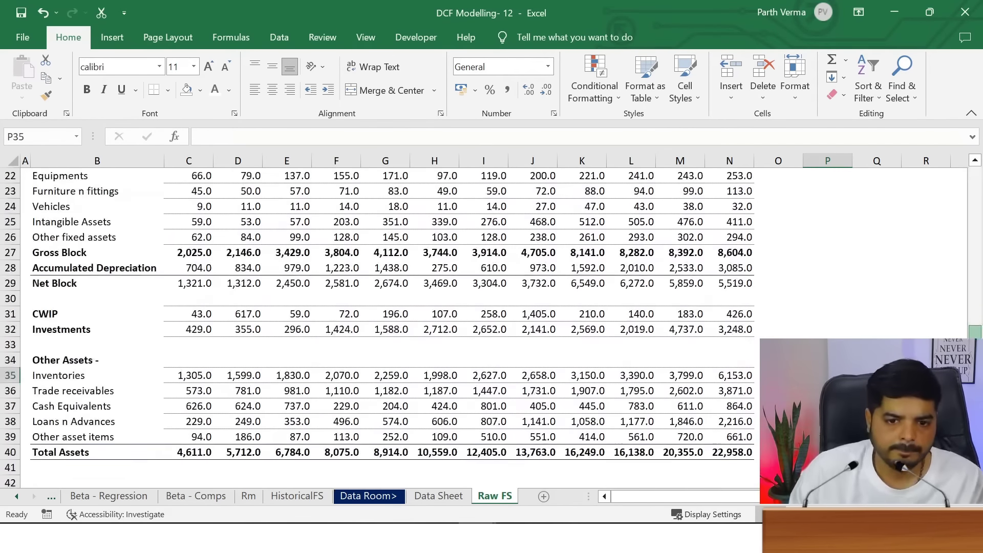
{"action": "scroll", "coordinate": [358, 359], "scroll_direction": "up", "scroll_amount": 5}
{"action": "left_click", "coordinate": [296, 454]}
{"action": "left_click", "coordinate": [385, 406]}
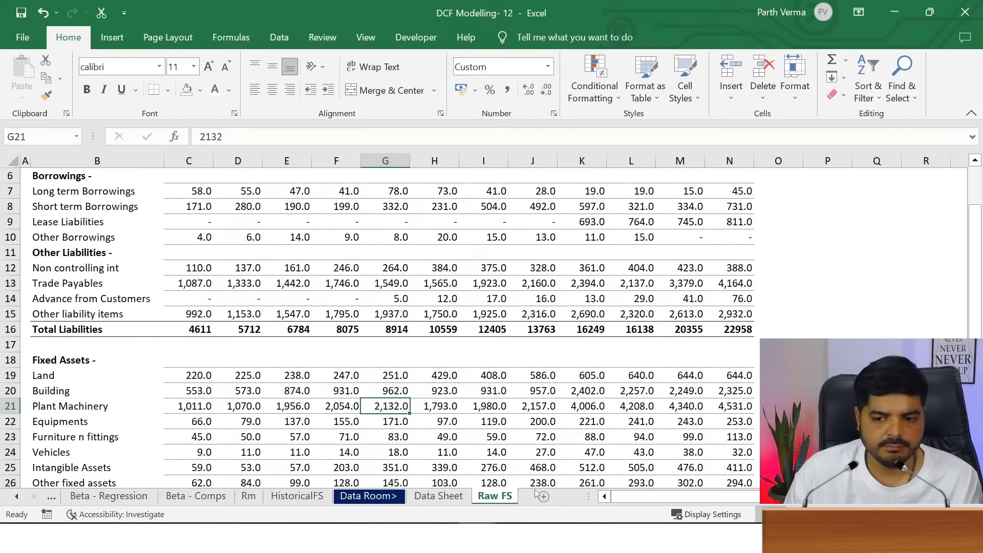
{"action": "right_click", "coordinate": [309, 500]}
{"action": "right_click", "coordinate": [252, 501]}
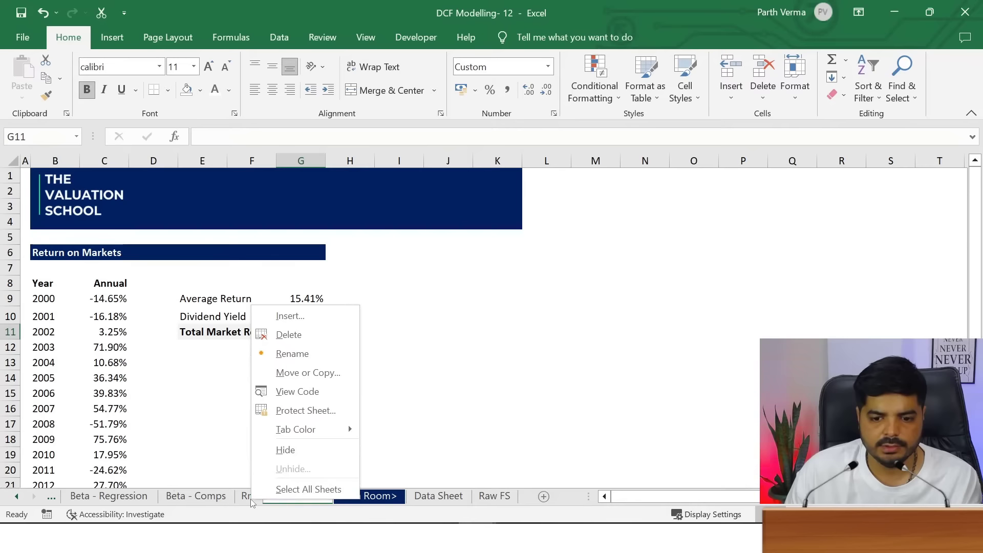
{"action": "left_click", "coordinate": [315, 501]}
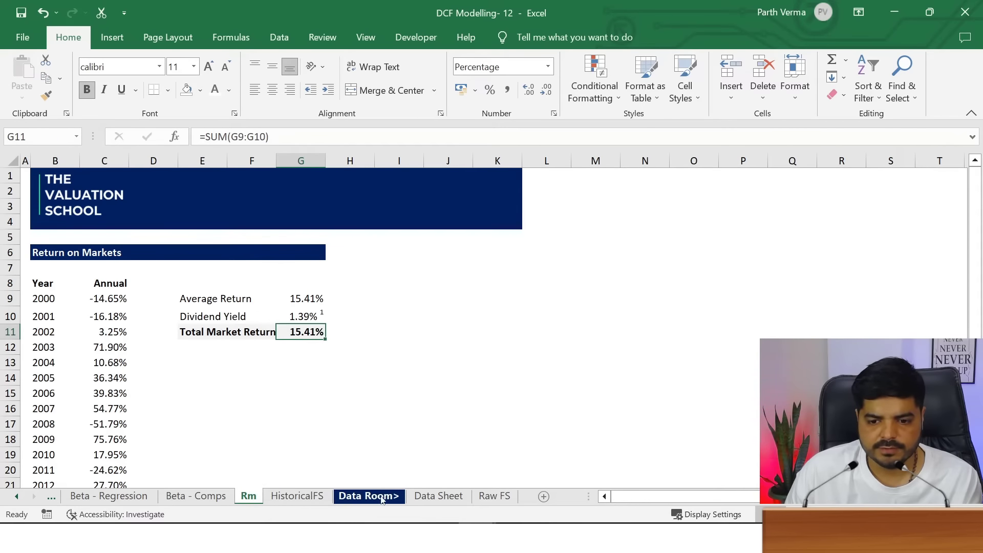
Reposition the HistoricalFS tab beside Rm and start inserting a new Worksheet before Rm
{"action": "left_click", "coordinate": [297, 501]}
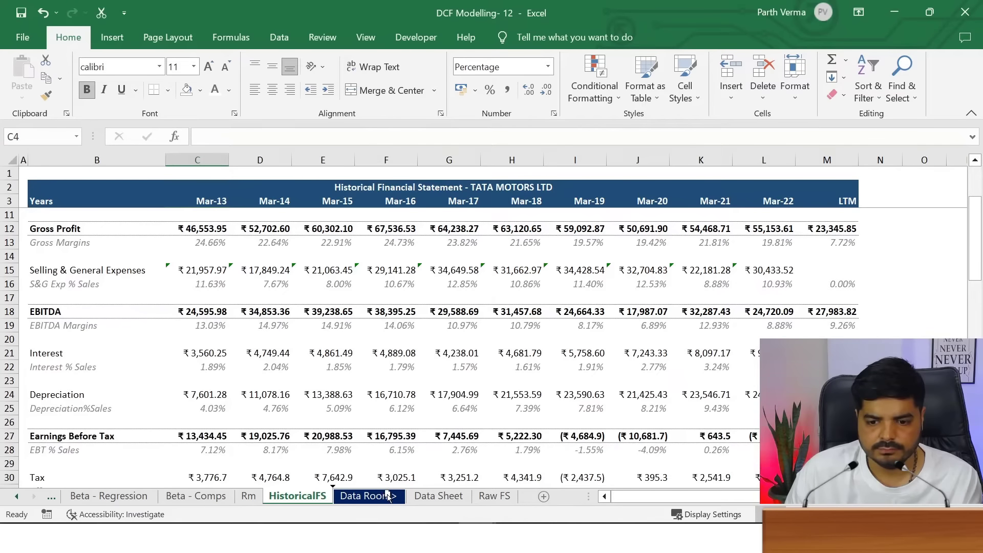
{"action": "left_click_drag", "start_coordinate": [416, 492], "coordinate": [414, 493]}
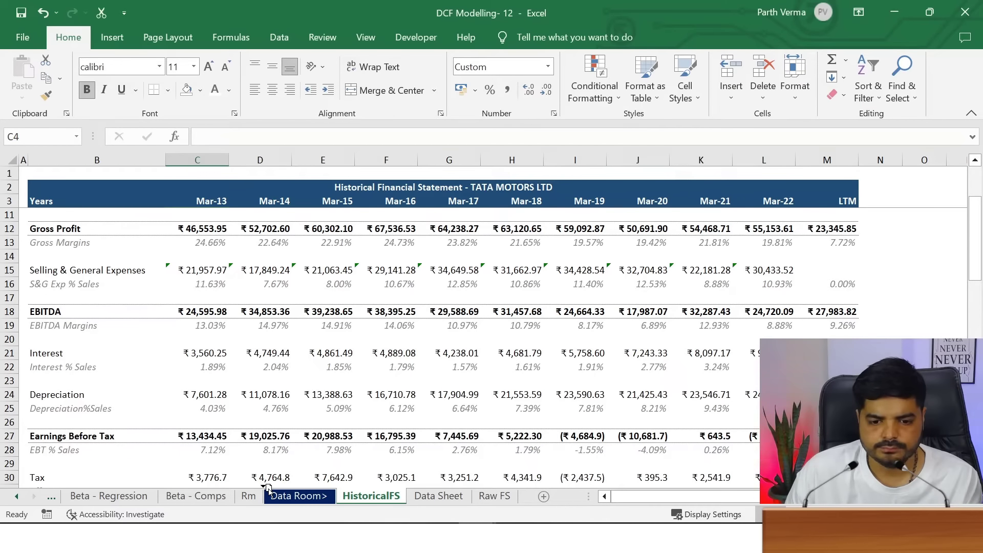
{"action": "left_click_drag", "start_coordinate": [267, 489], "coordinate": [266, 491]}
{"action": "right_click", "coordinate": [248, 494]}
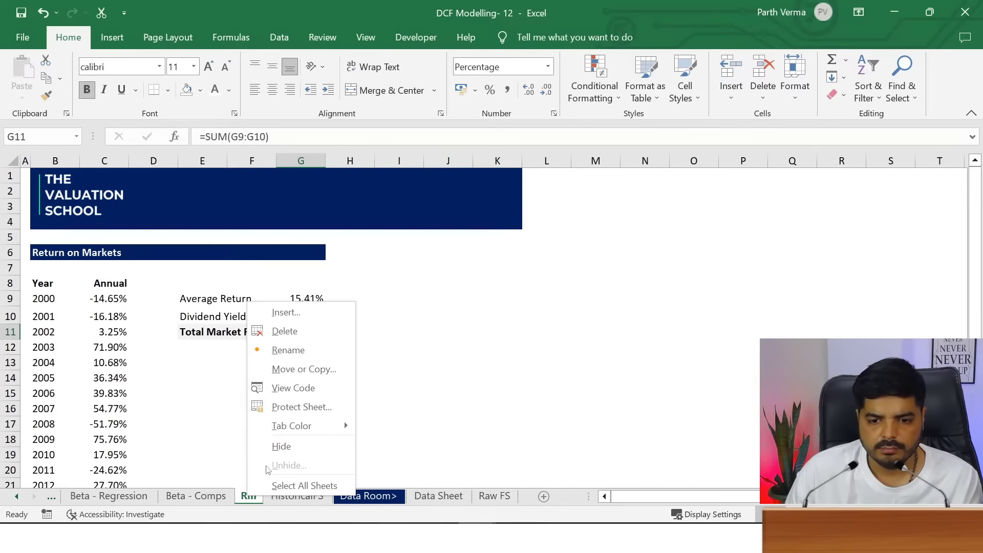
{"action": "left_click", "coordinate": [291, 318]}
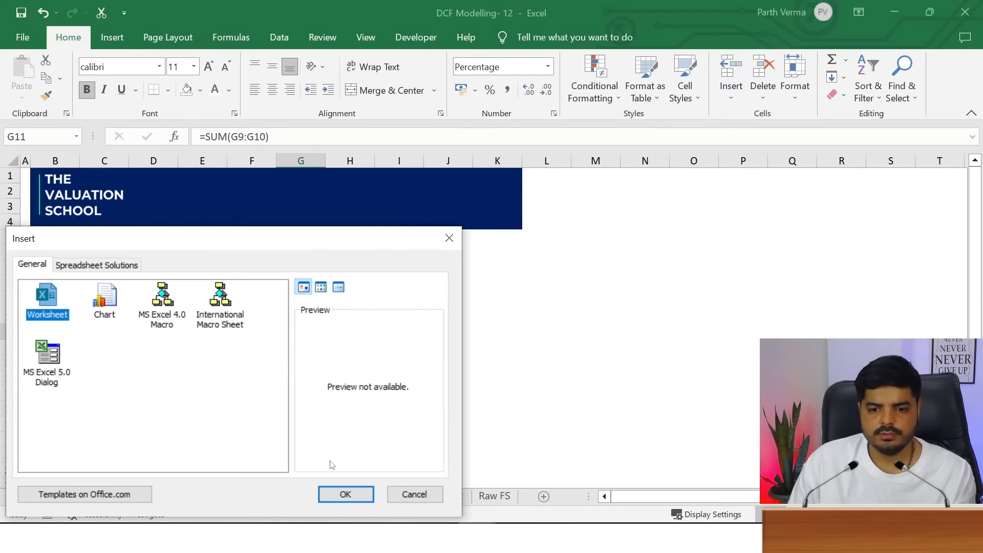
Insert a blank worksheet after Rm and name it 'Intrisic Growth'
{"action": "left_click", "coordinate": [352, 498]}
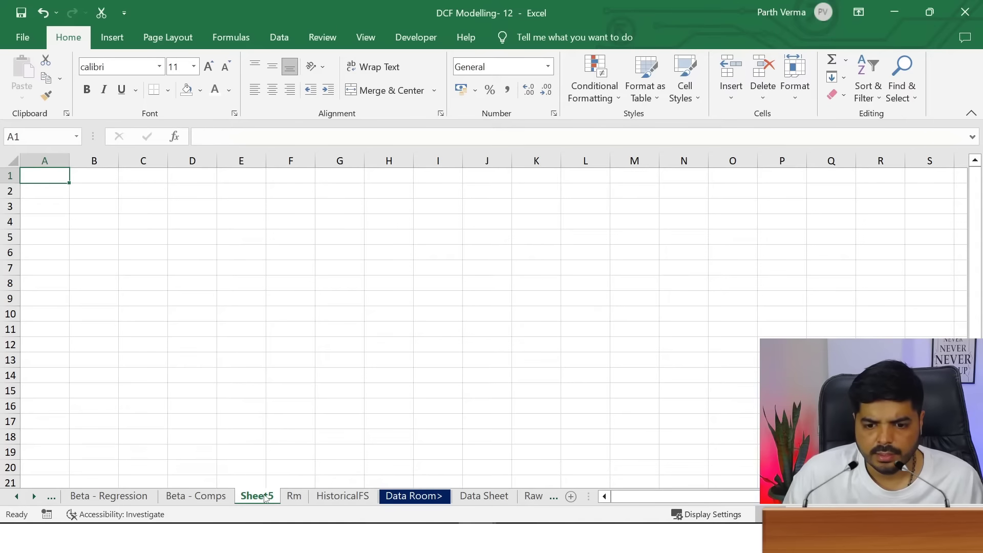
{"action": "left_click_drag", "start_coordinate": [315, 495], "coordinate": [313, 496]}
{"action": "double_click", "coordinate": [302, 495]}
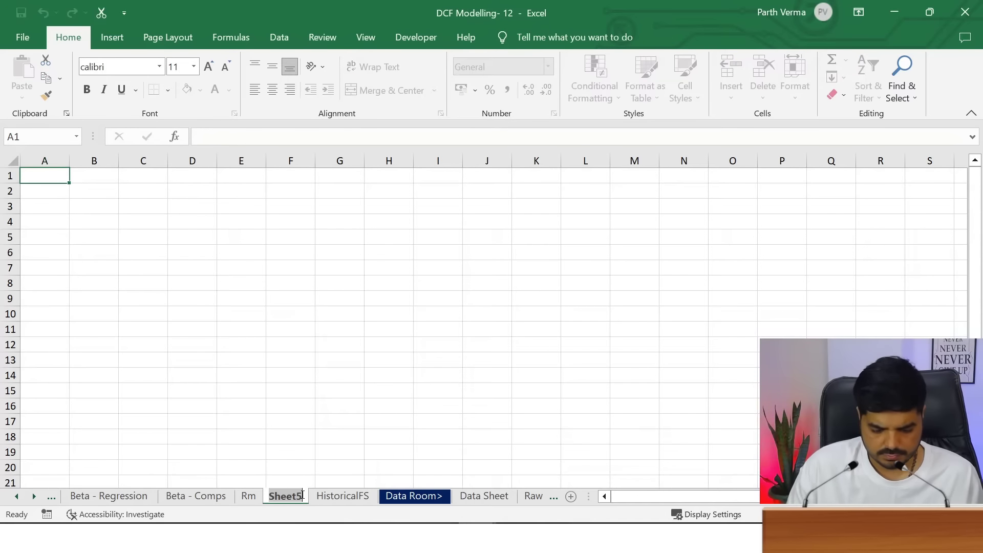
{"action": "type", "text": "Intris"}
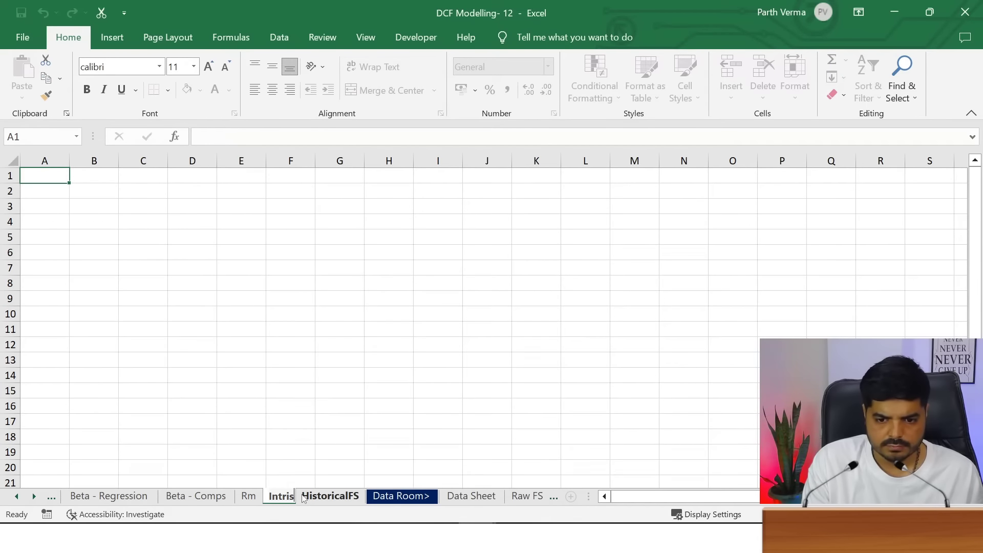
{"action": "type", "text": "ic Growth"}
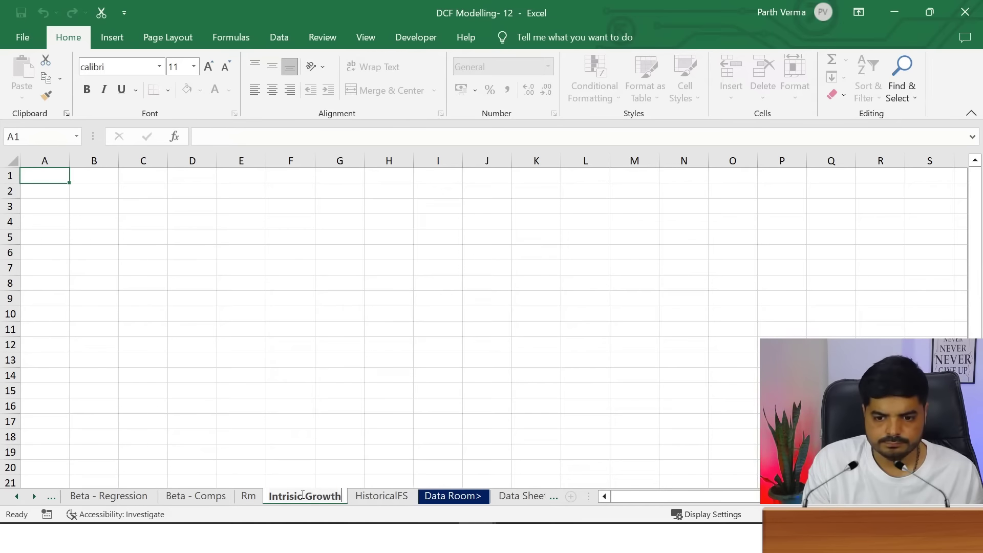
{"action": "key", "text": "Return"}
Hide gridlines on the Intrisic Growth sheet, then go back to the Rm sheet
{"action": "key", "text": "alt"}
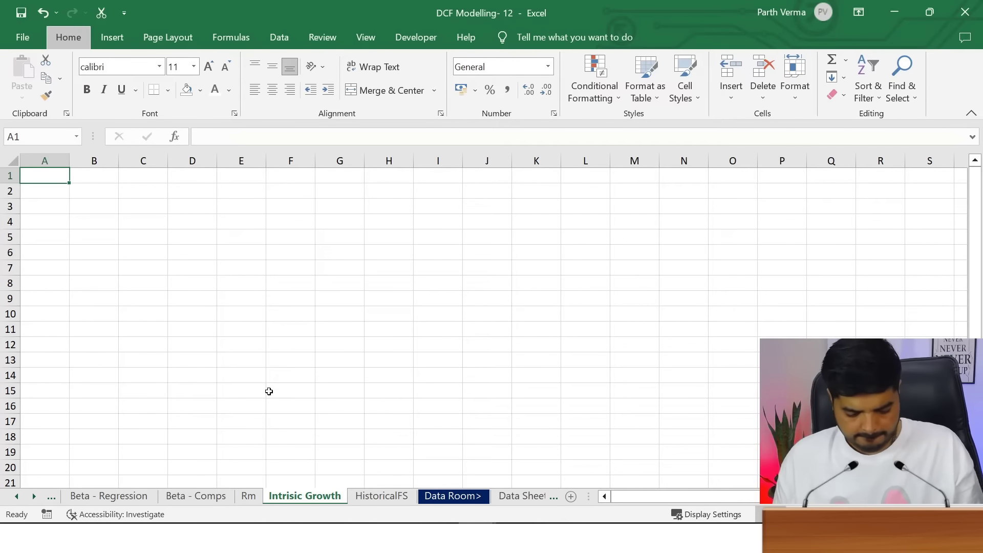
{"action": "key", "text": "w"}
{"action": "key", "text": "v"}
{"action": "key", "text": "g"}
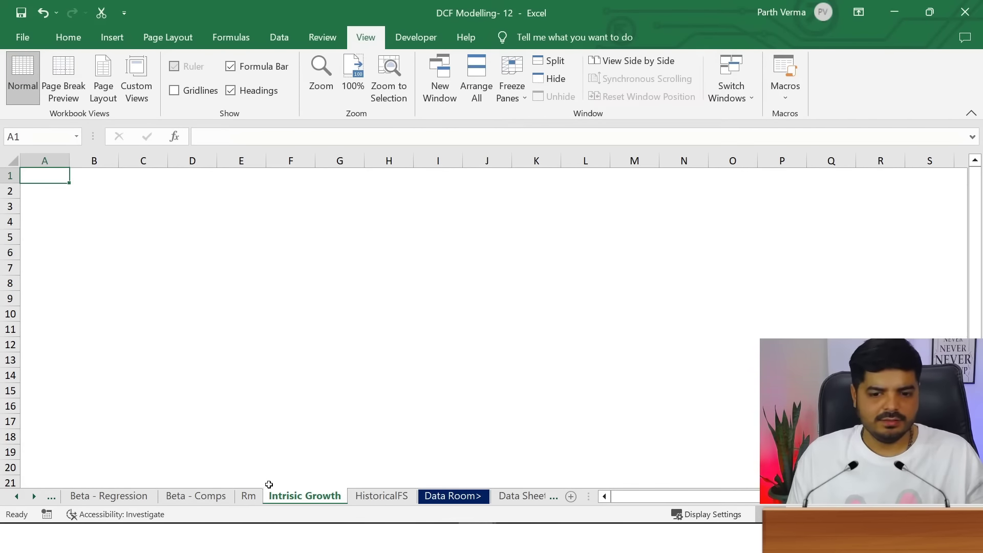
{"action": "left_click", "coordinate": [248, 495]}
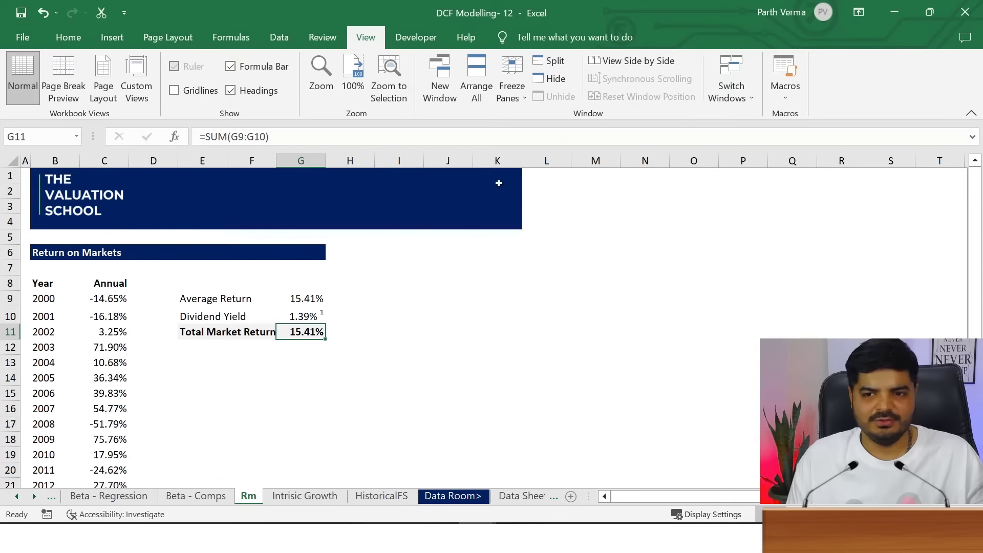
Copy The Valuation School banner B1:K4 from Rm into B1 of Intrisic Growth
{"action": "left_click_drag", "start_coordinate": [516, 177], "coordinate": [38, 222]}
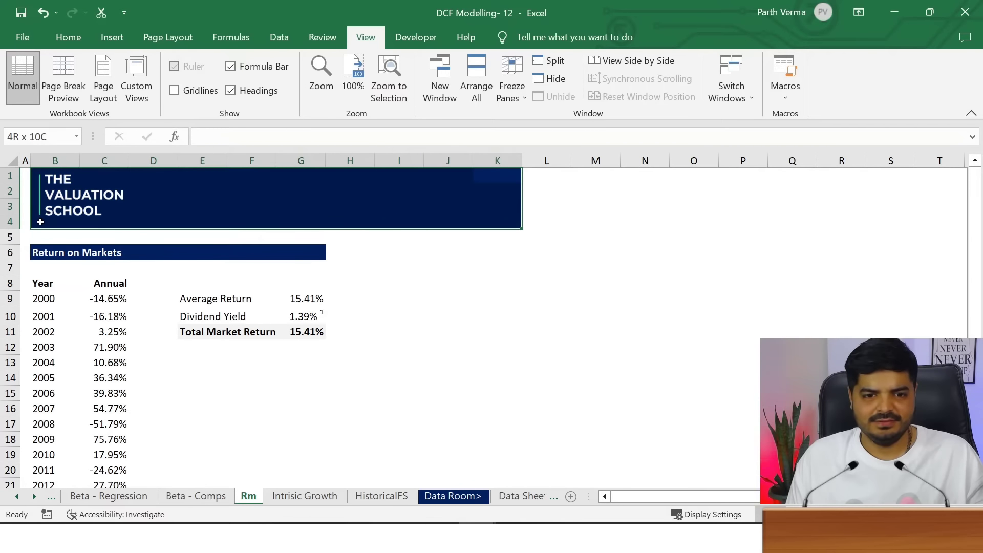
{"action": "key", "text": "ctrl+c"}
{"action": "left_click", "coordinate": [305, 496]}
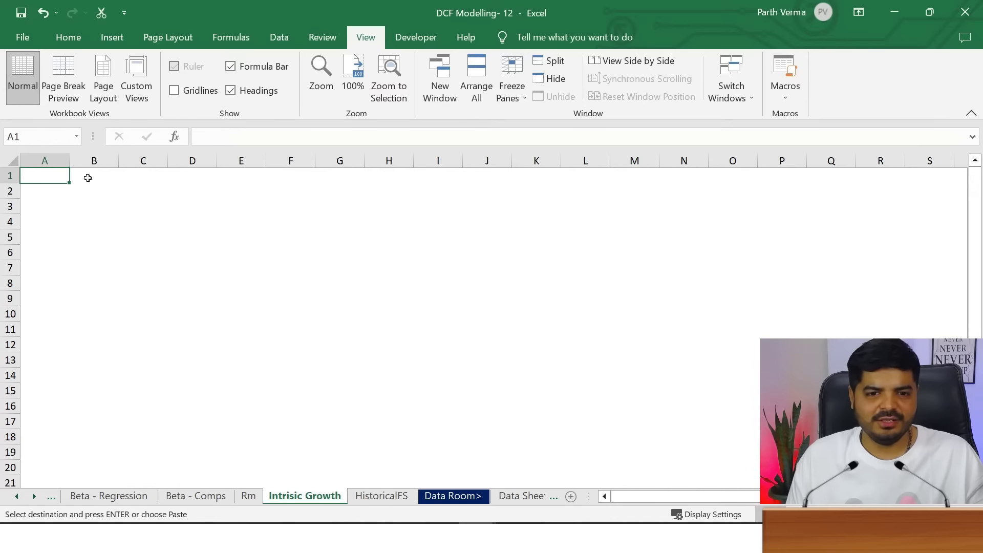
{"action": "left_click", "coordinate": [87, 178]}
{"action": "key", "text": "ctrl+v"}
Set column A width to 1.15 and select cell B6 below the banner
{"action": "left_click", "coordinate": [40, 171]}
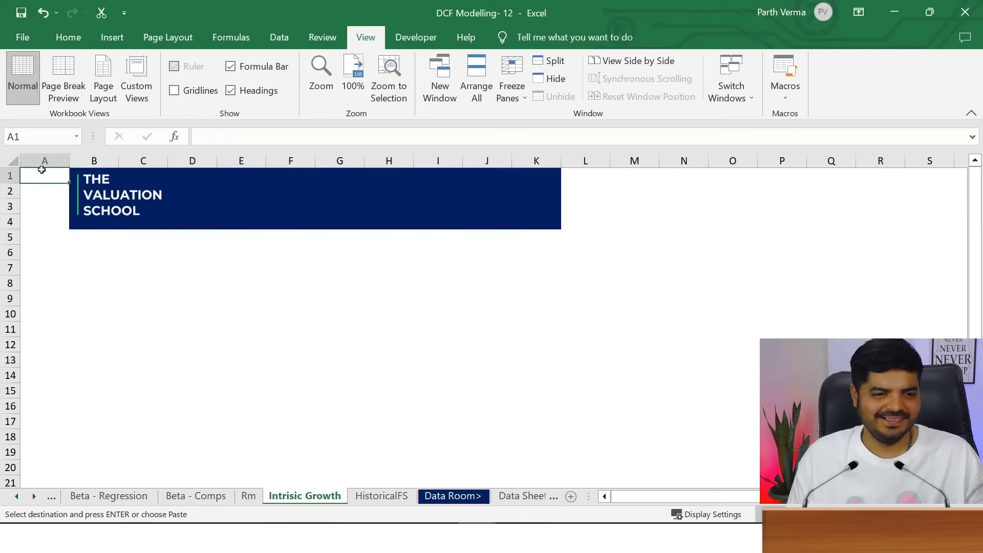
{"action": "key", "text": "alt+h"}
{"action": "type", "text": "ow"}
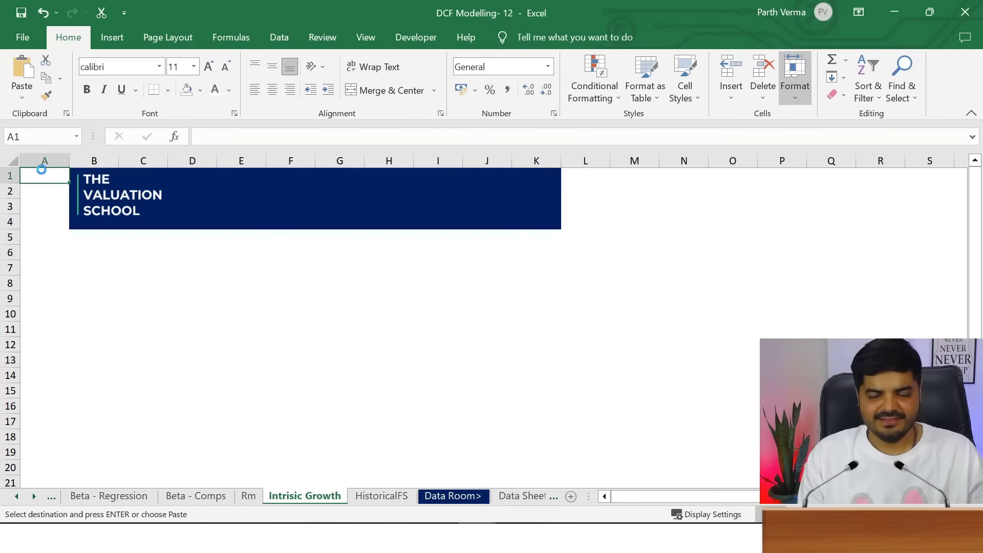
{"action": "type", "text": "1.15"}
{"action": "key", "text": "Return"}
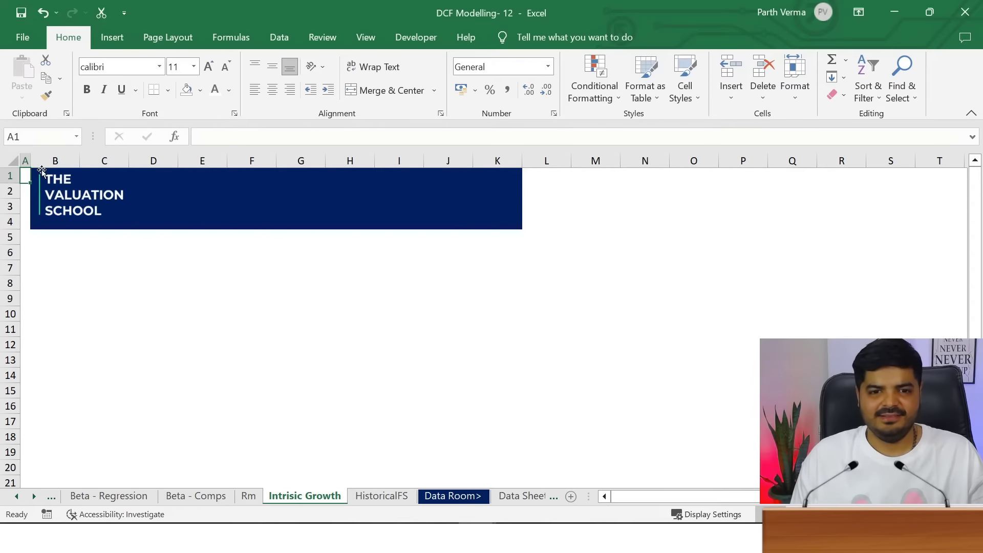
{"action": "left_click", "coordinate": [64, 237]}
{"action": "left_click", "coordinate": [68, 248]}
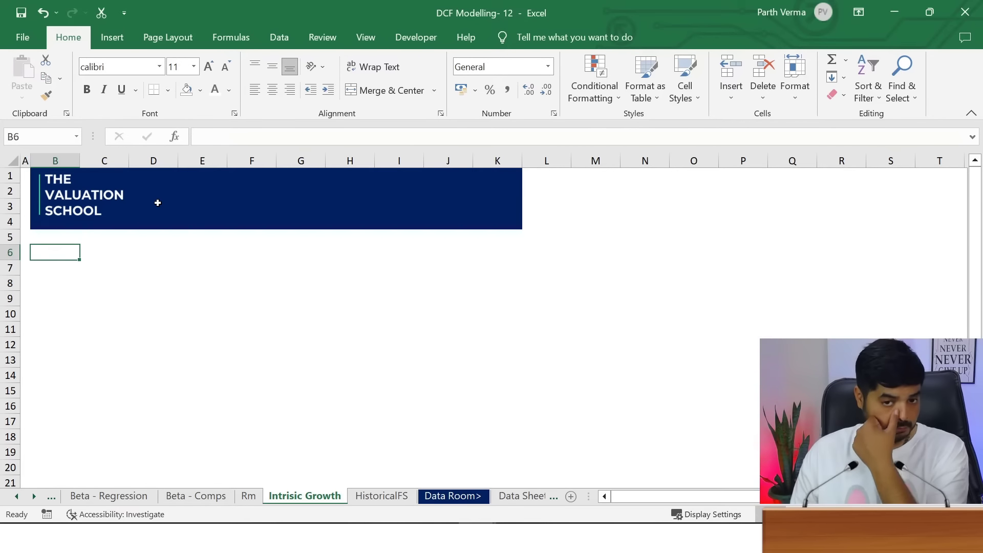
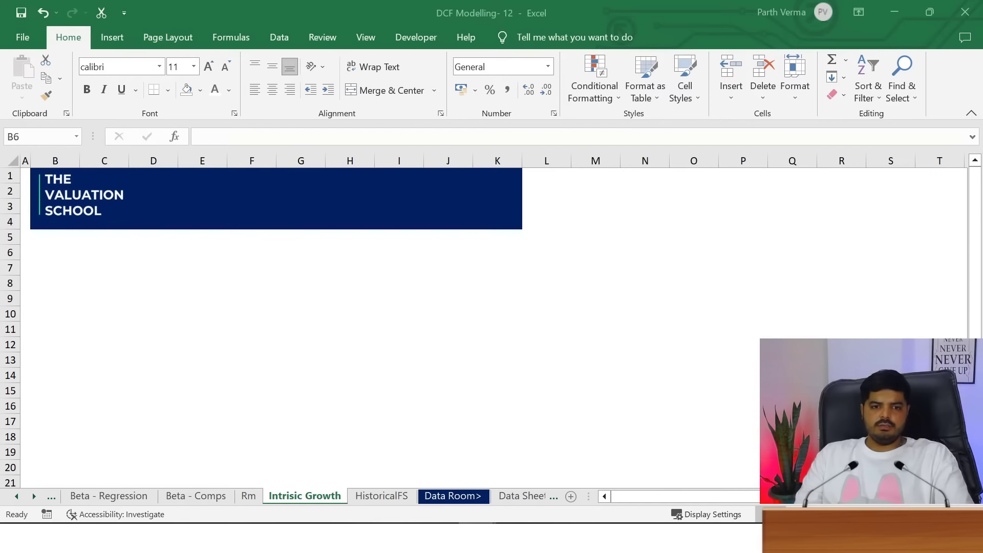
Jot scratch notes Reinvest, Growth and ROC>COC down column N starting at N4
{"action": "left_click", "coordinate": [717, 236]}
{"action": "left_click", "coordinate": [641, 223]}
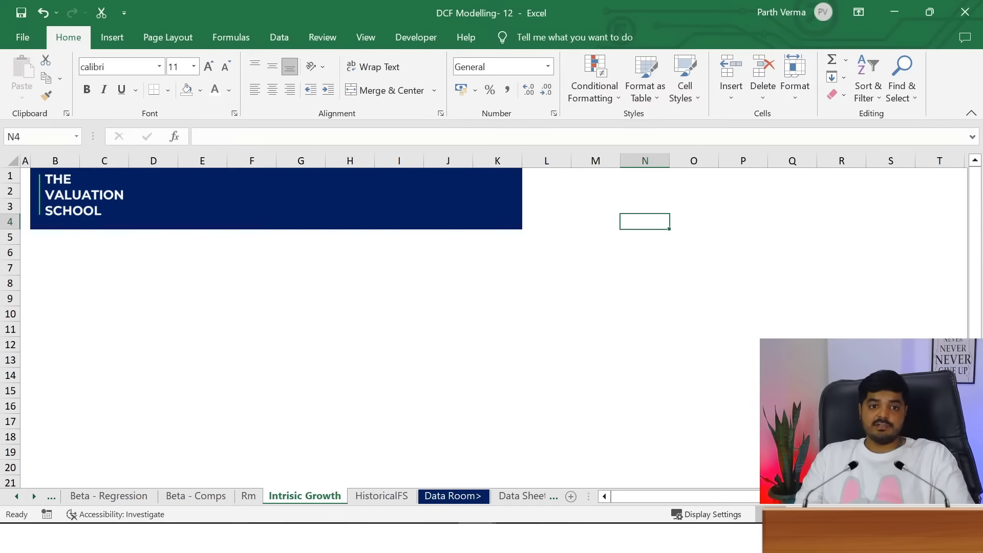
{"action": "type", "text": "R"}
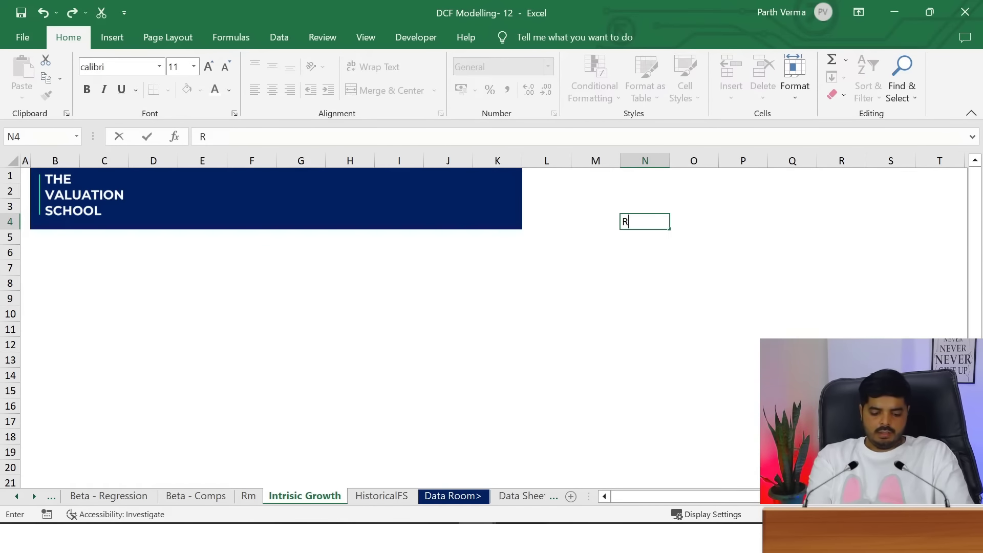
{"action": "type", "text": "einvest"}
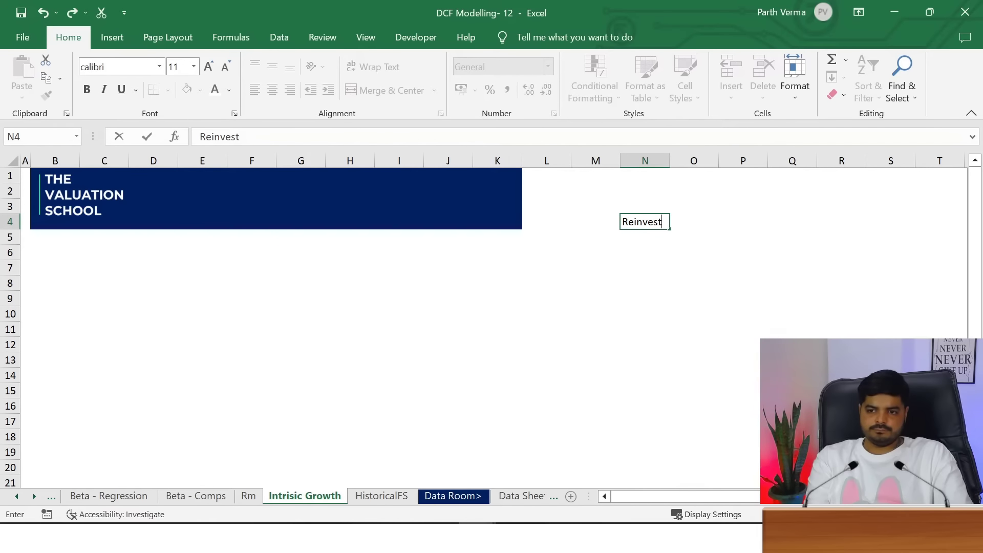
{"action": "key", "text": "Return"}
{"action": "type", "text": "Grow"}
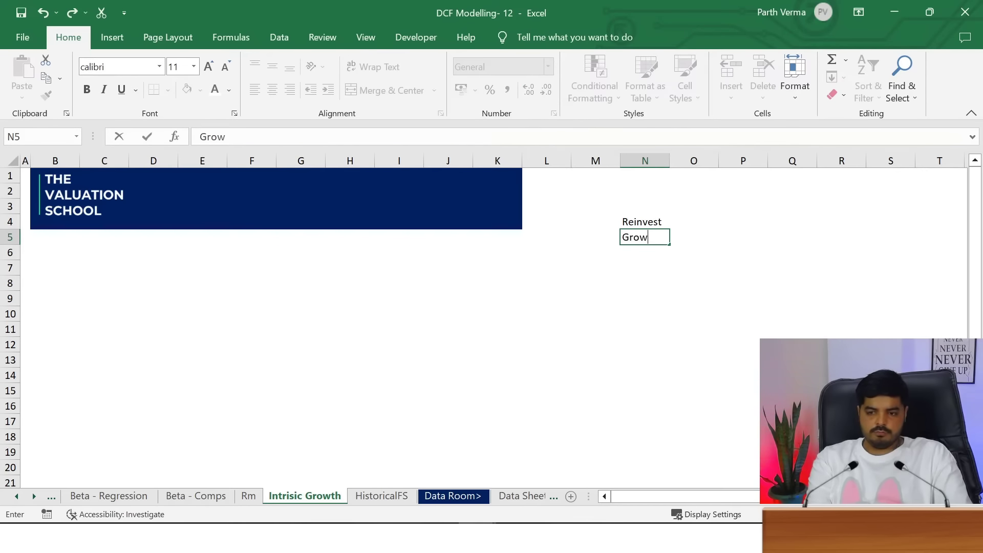
{"action": "type", "text": "th"}
{"action": "key", "text": "Return"}
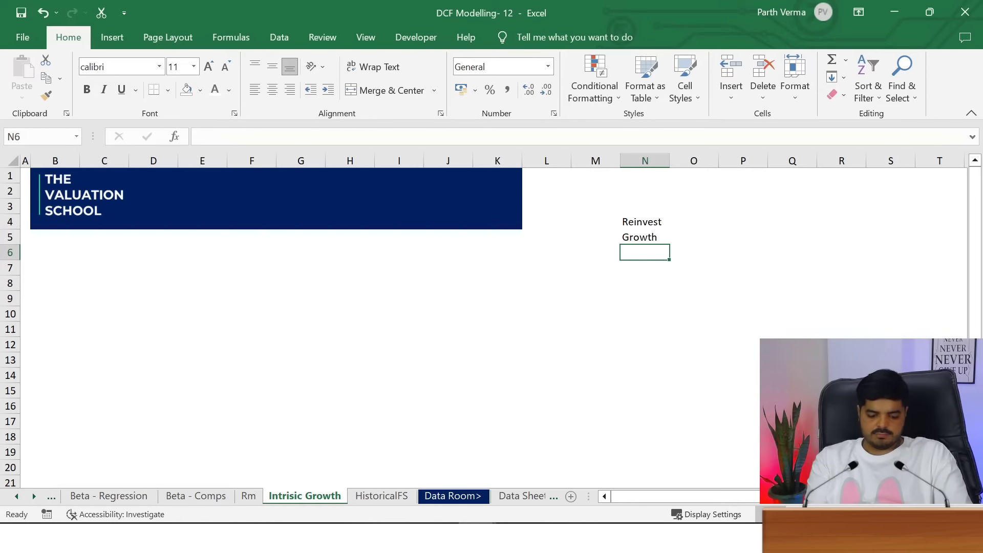
{"action": "type", "text": "ROC>COC"}
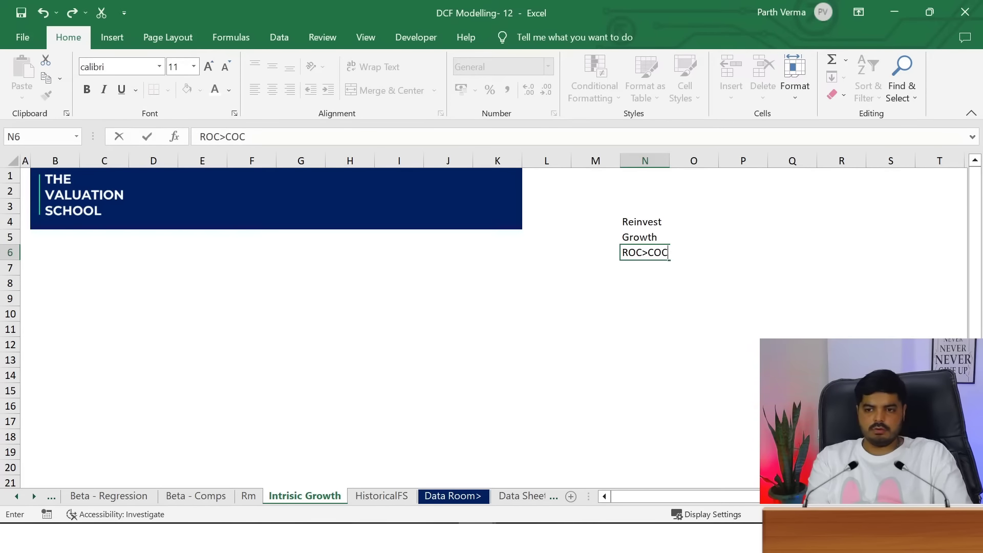
{"action": "key", "text": "Return"}
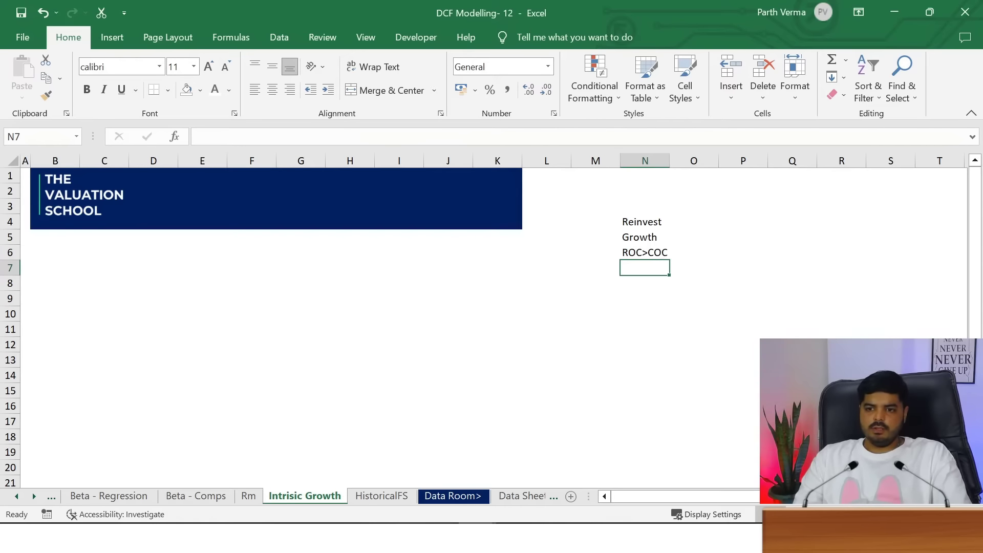
Add a 'bxr' note in O5 beside the Growth note
{"action": "left_click", "coordinate": [652, 222]}
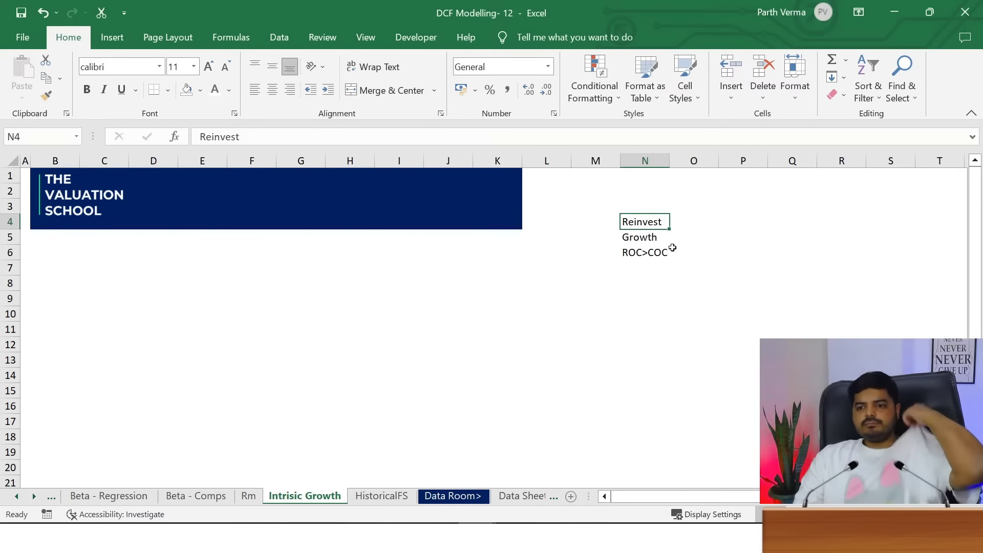
{"action": "left_click", "coordinate": [654, 242]}
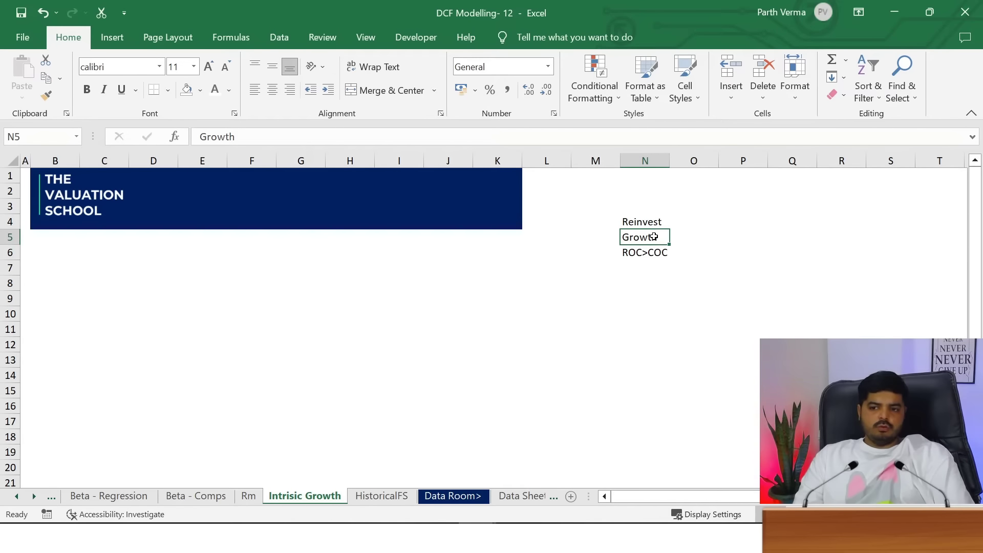
{"action": "left_click", "coordinate": [681, 236]}
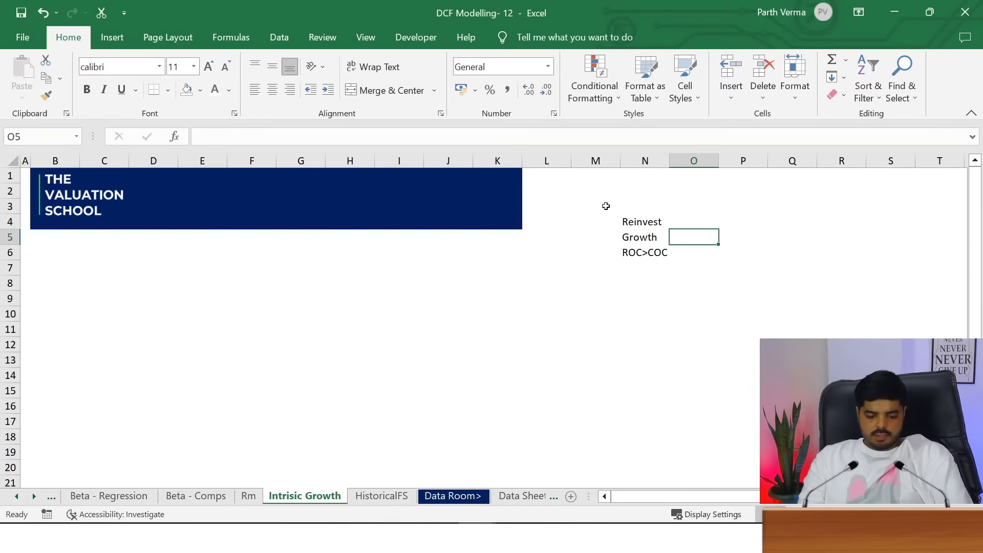
{"action": "type", "text": "gcr"}
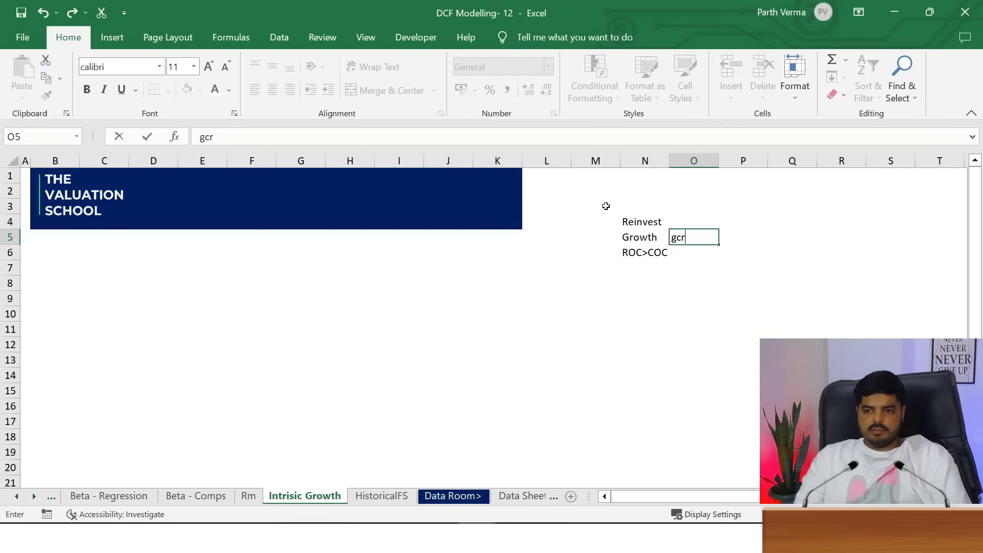
{"action": "key", "text": "BackSpace"}
{"action": "key", "text": "BackSpace"}
{"action": "key", "text": "BackSpace"}
{"action": "type", "text": "bxr"}
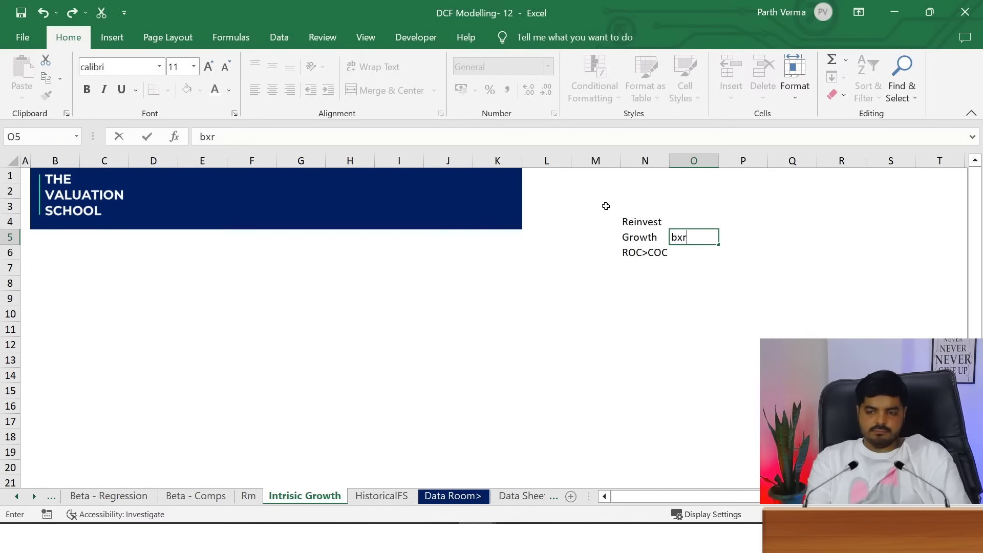
{"action": "key", "text": "Return"}
{"action": "key", "text": "Up"}
{"action": "key", "text": "Right"}
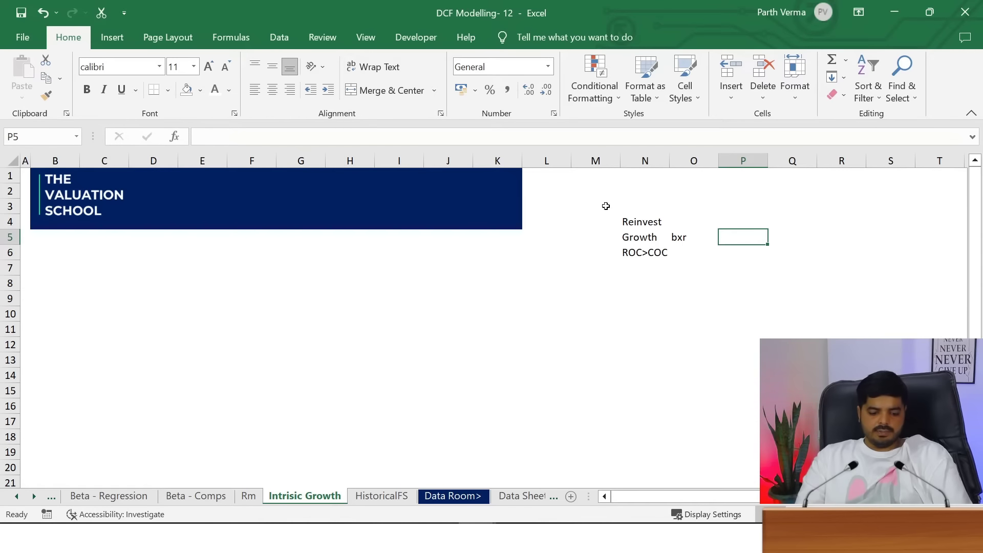
Add the 'Reinvestment Rate' and 'ROIC' scratch notes in column P
{"action": "type", "text": "Rate"}
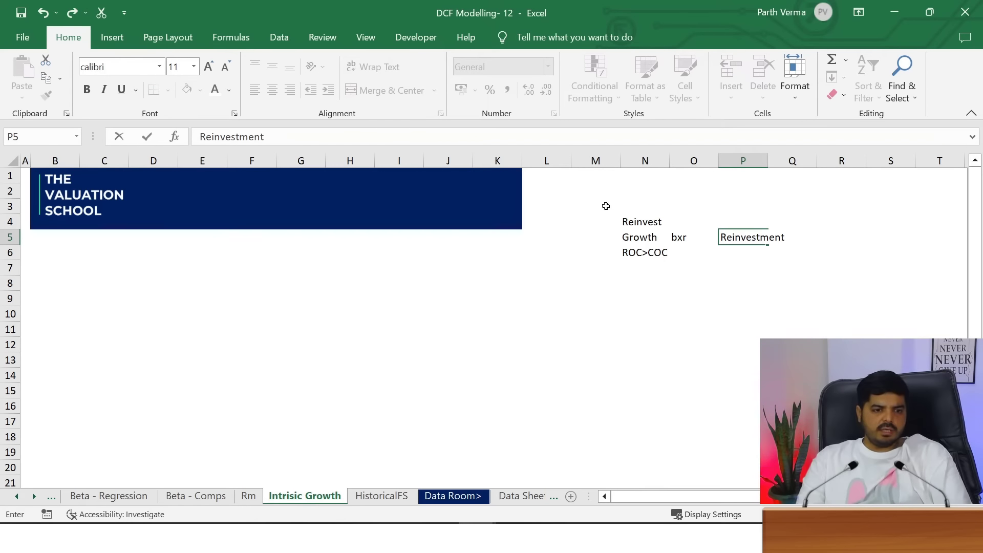
{"action": "key", "text": "Return"}
{"action": "key", "text": "Up"}
{"action": "key", "text": "Down"}
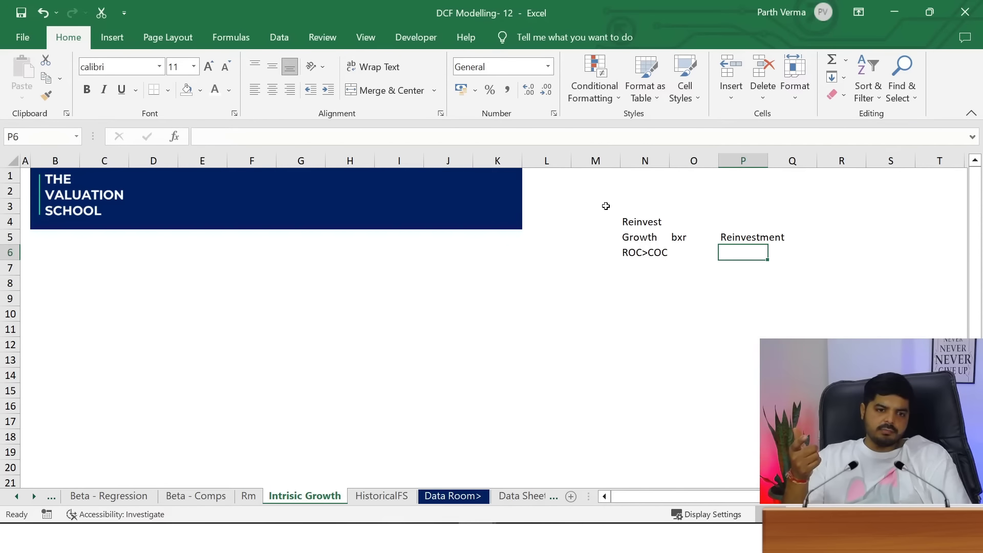
{"action": "type", "text": "R"}
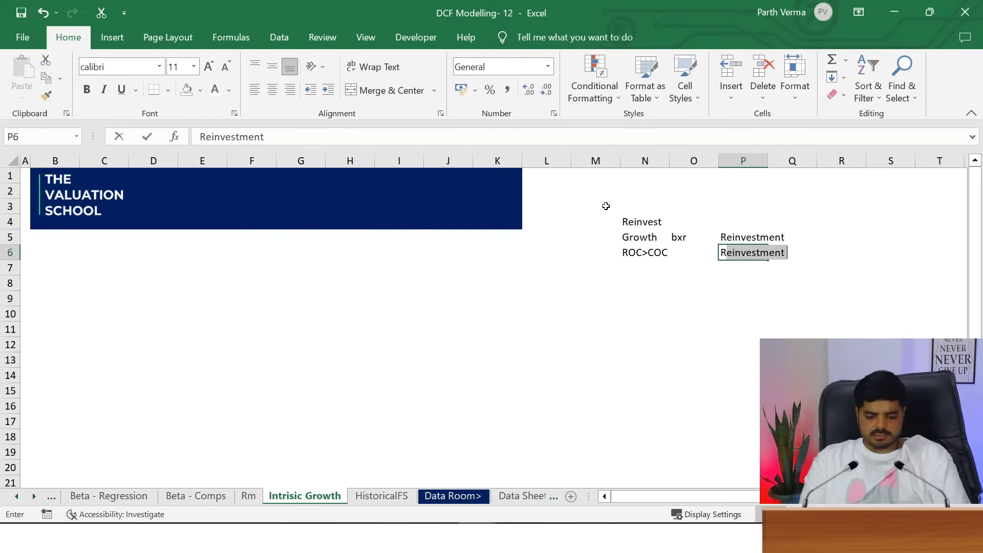
{"action": "type", "text": "OIC"}
{"action": "key", "text": "Return"}
Delete the whole block of scratch notes and return toward cell B6
{"action": "key", "text": "shift+Up"}
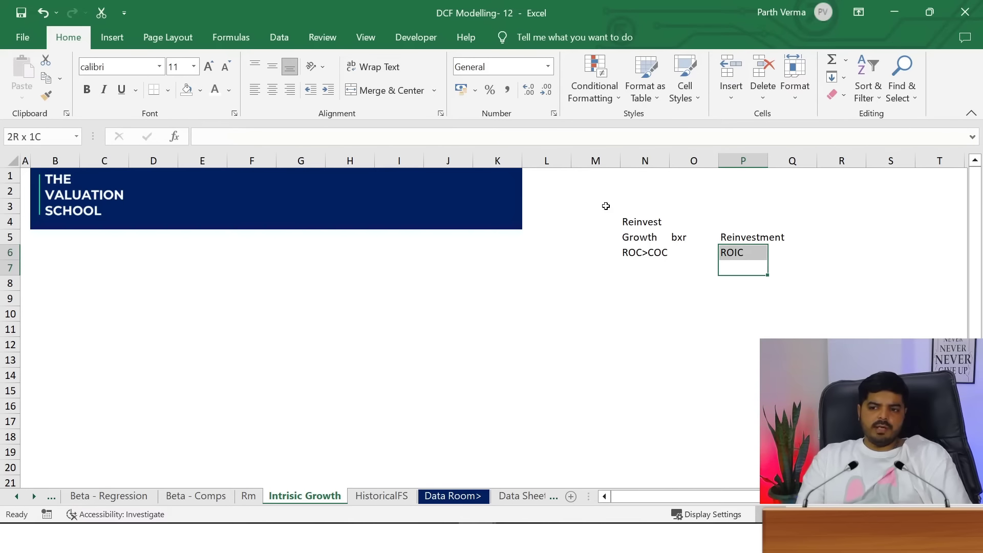
{"action": "key", "text": "shift+Up"}
{"action": "key", "text": "shift+Up"}
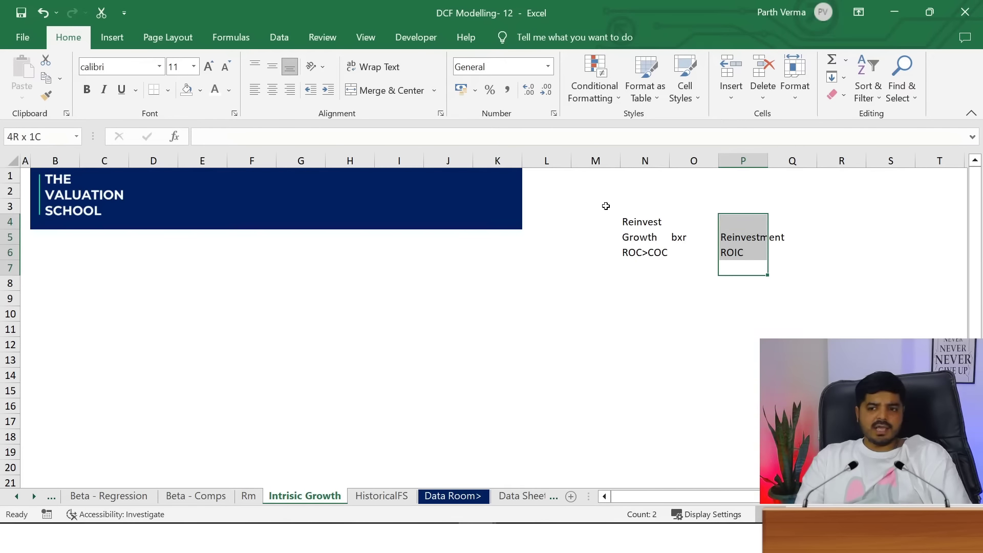
{"action": "key", "text": "shift+Left"}
{"action": "key", "text": "shift+Left"}
{"action": "key", "text": "Delete"}
{"action": "key", "text": "Left"}
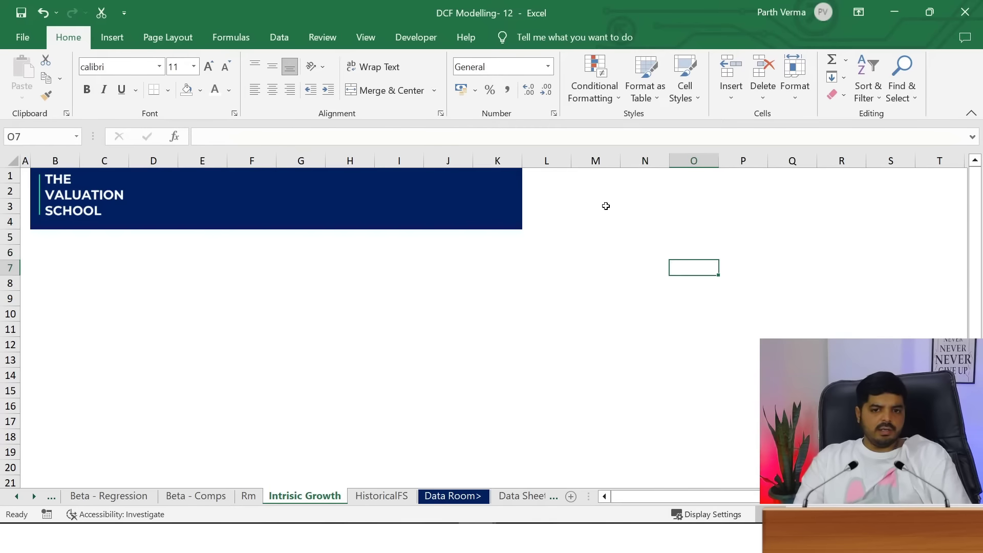
{"action": "key", "text": "Left"}
{"action": "key", "text": "Left"}
{"action": "key", "text": "Left"}
{"action": "key", "text": "Left"}
{"action": "key", "text": "Left"}
{"action": "key", "text": "Left"}
{"action": "key", "text": "Left"}
{"action": "key", "text": "Left"}
{"action": "key", "text": "Left"}
{"action": "key", "text": "Left"}
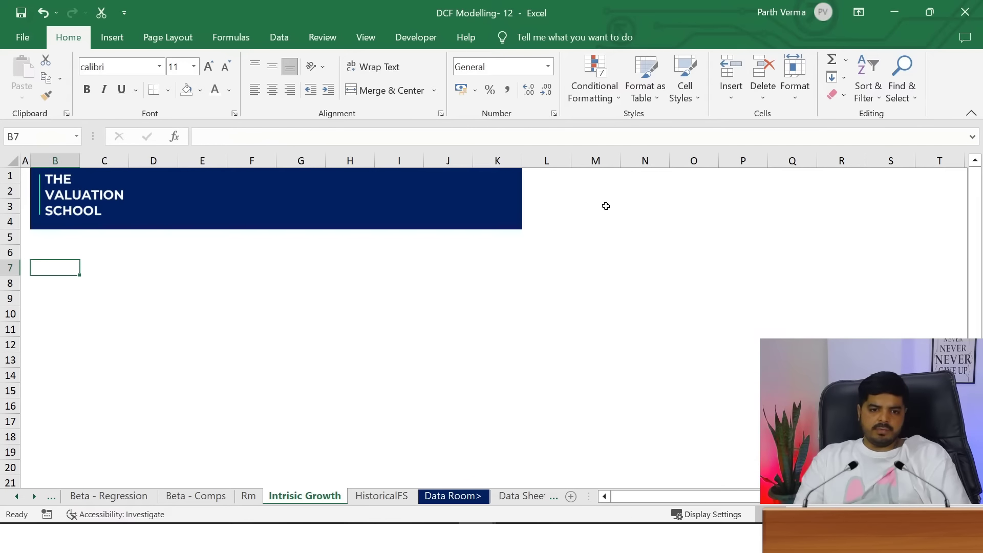
{"action": "key", "text": "Up"}
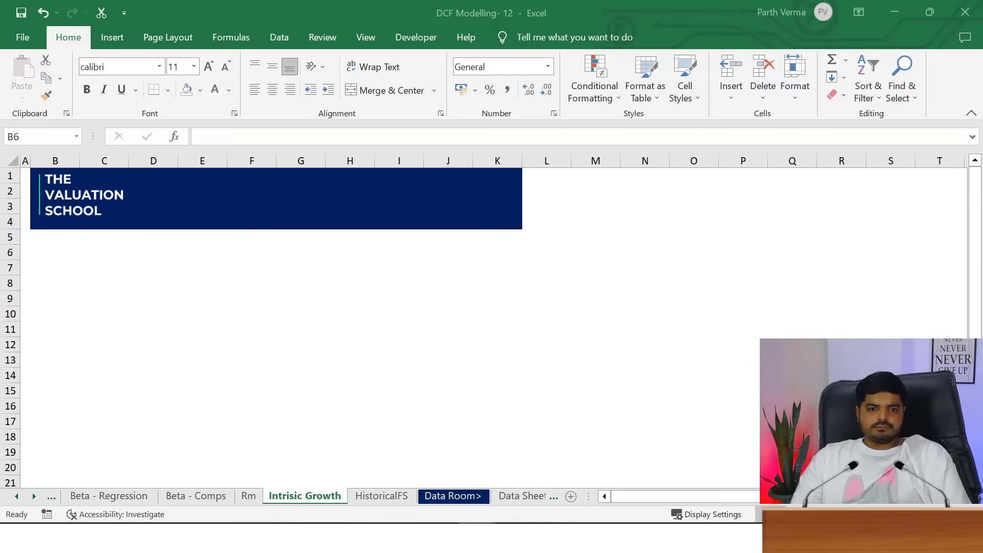
Fill B6:K6 dark blue as the section header bar
{"action": "left_click", "coordinate": [53, 236]}
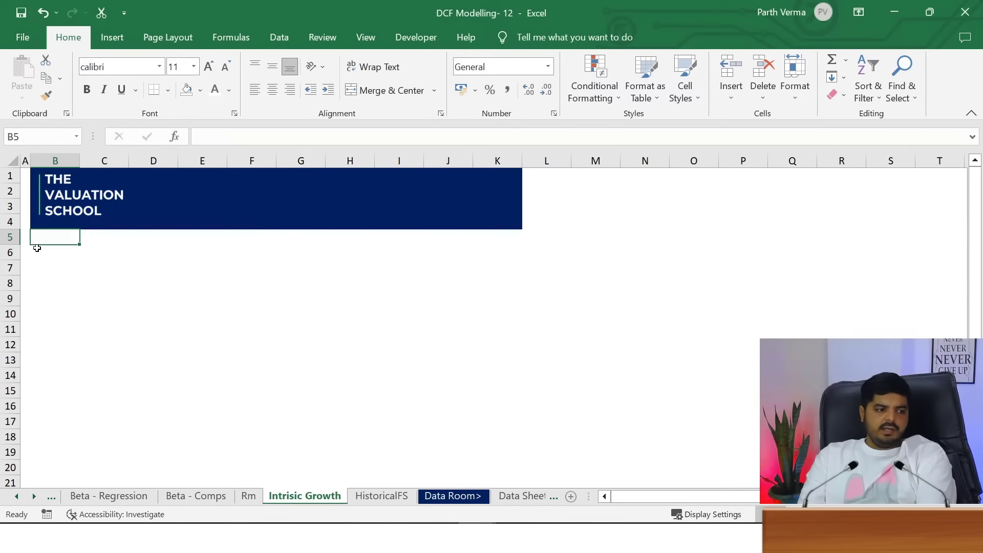
{"action": "left_click", "coordinate": [63, 253]}
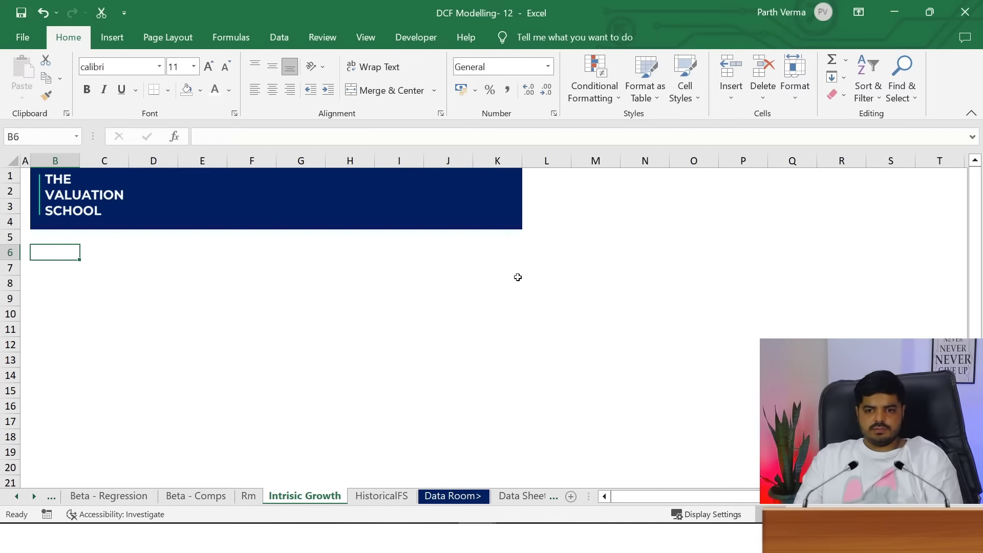
{"action": "left_click", "coordinate": [501, 252], "text": "shift"}
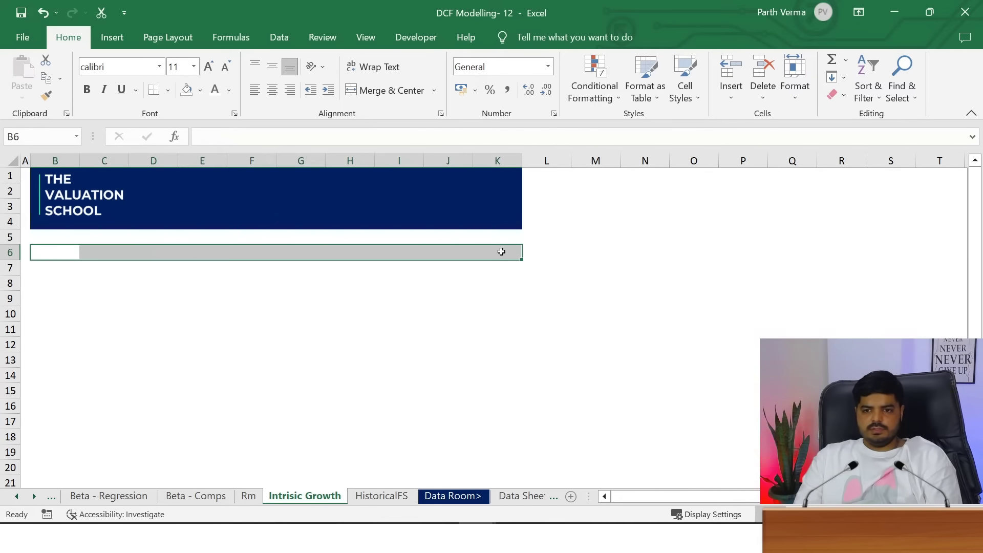
{"action": "left_click", "coordinate": [200, 90]}
{"action": "left_click", "coordinate": [293, 212]}
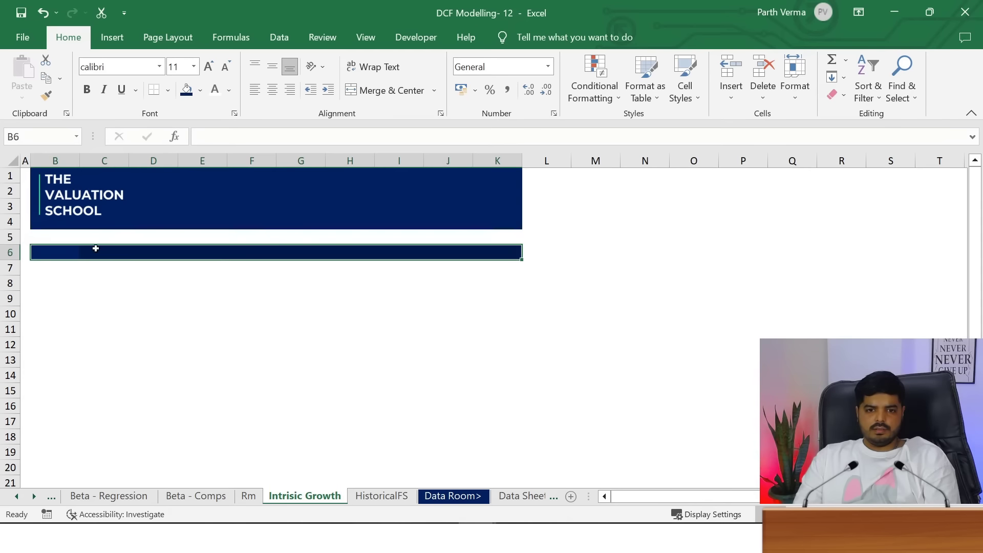
Enter the bold header 'Calcuation of ROIC' in B6
{"action": "left_click", "coordinate": [43, 254]}
{"action": "type", "text": "Calcua"}
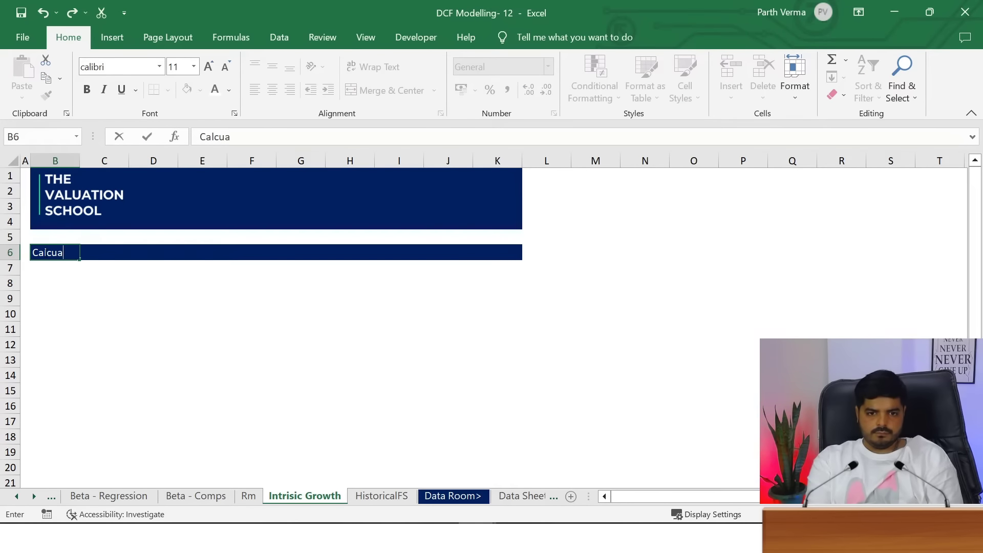
{"action": "type", "text": "tion of ROIC"}
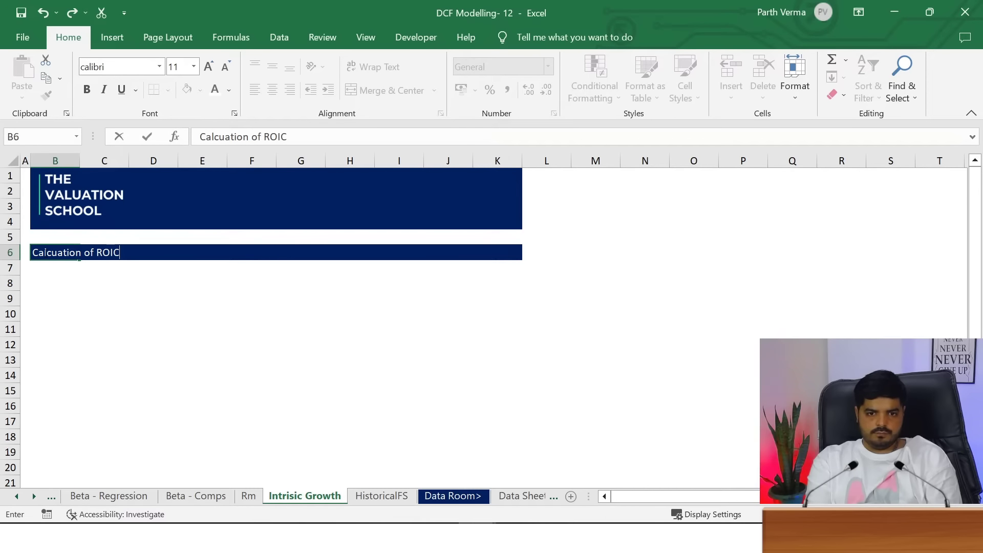
{"action": "key", "text": "Return"}
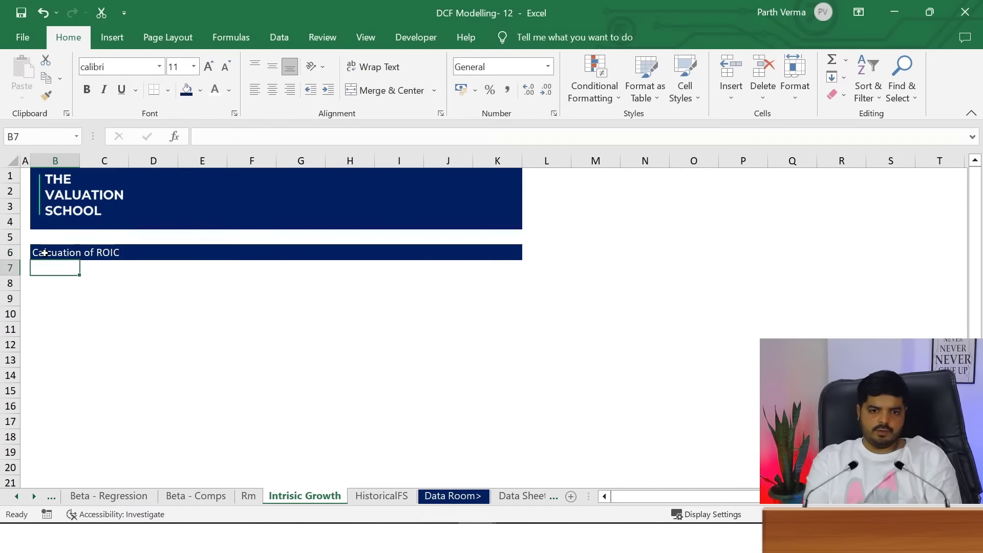
{"action": "left_click", "coordinate": [44, 253]}
{"action": "key", "text": "ctrl+b"}
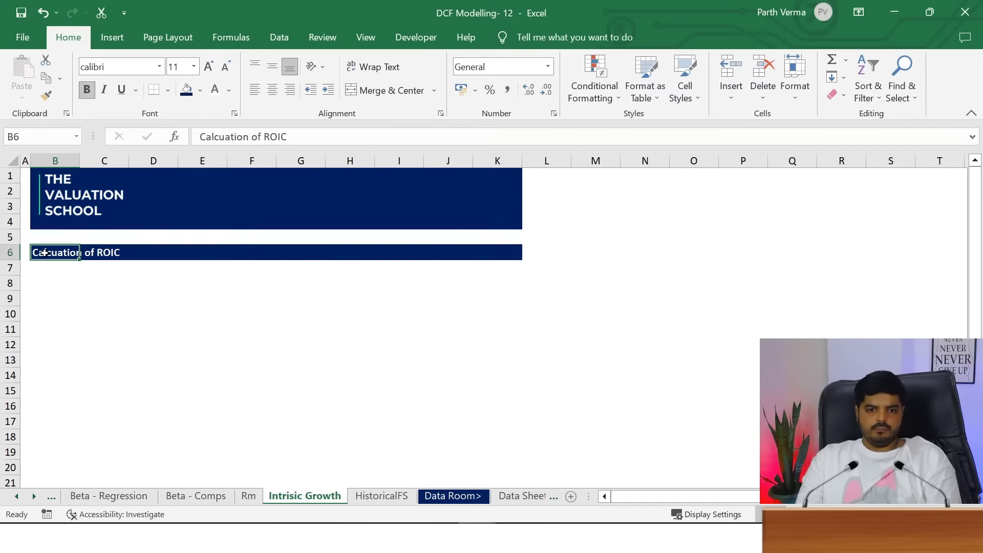
{"action": "key", "text": "Return"}
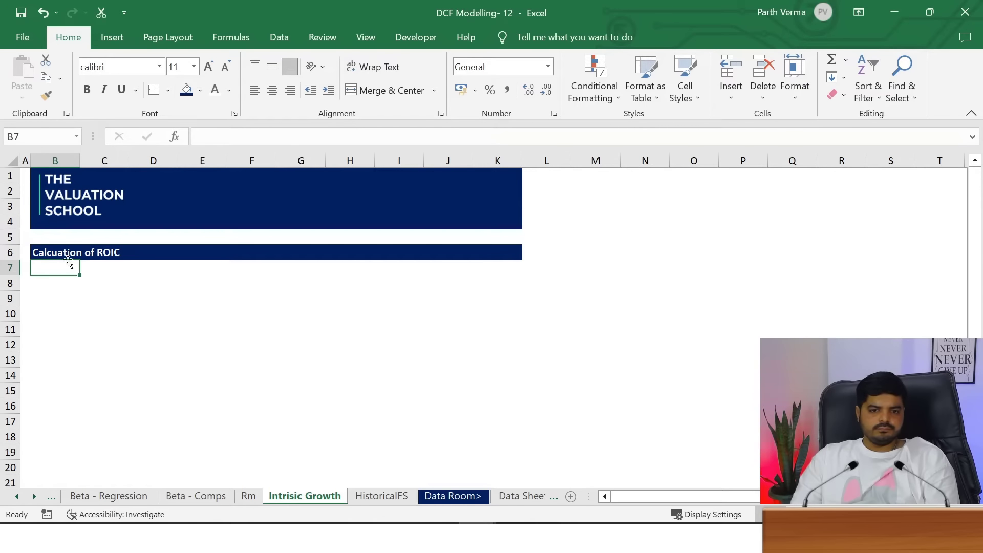
Insert the missing 'l' so B6 reads 'Calculation of ROIC'
{"action": "double_click", "coordinate": [57, 253]}
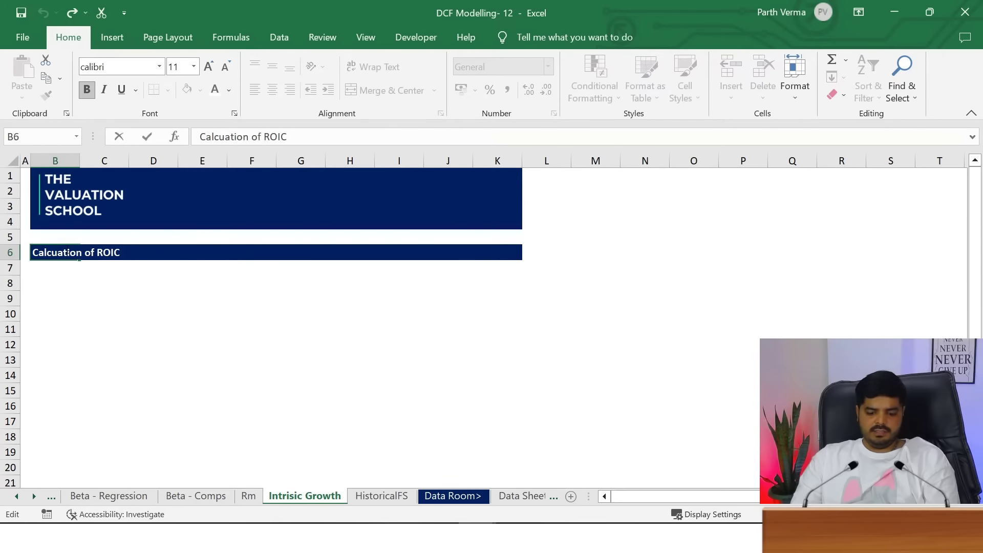
{"action": "type", "text": "l"}
{"action": "key", "text": "Return"}
{"action": "key", "text": "Return"}
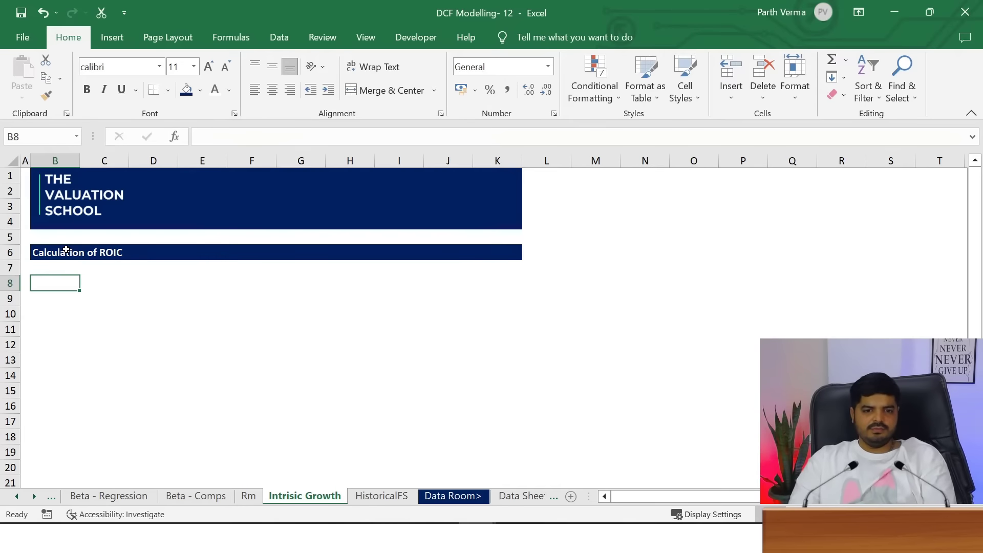
{"action": "type", "text": "Cur"}
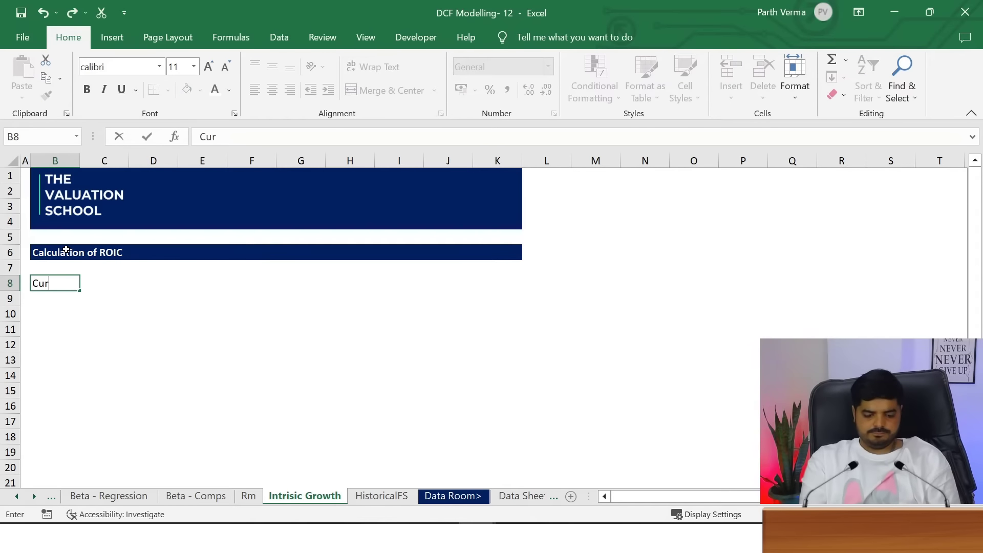
{"action": "type", "text": "rent Asset"}
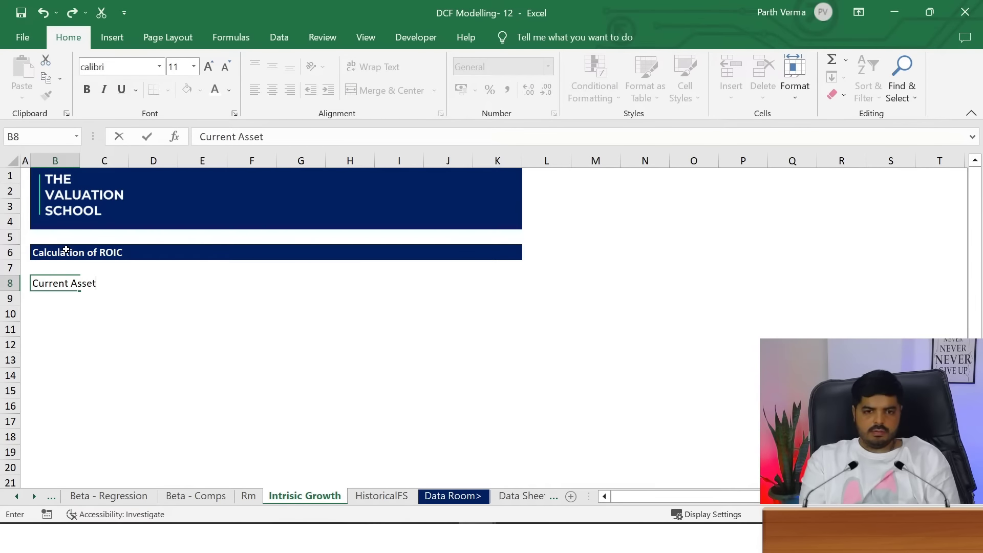
{"action": "key", "text": "Escape"}
{"action": "key", "text": "Up"}
{"action": "key", "text": "Right"}
{"action": "key", "text": "Right"}
{"action": "key", "text": "Right"}
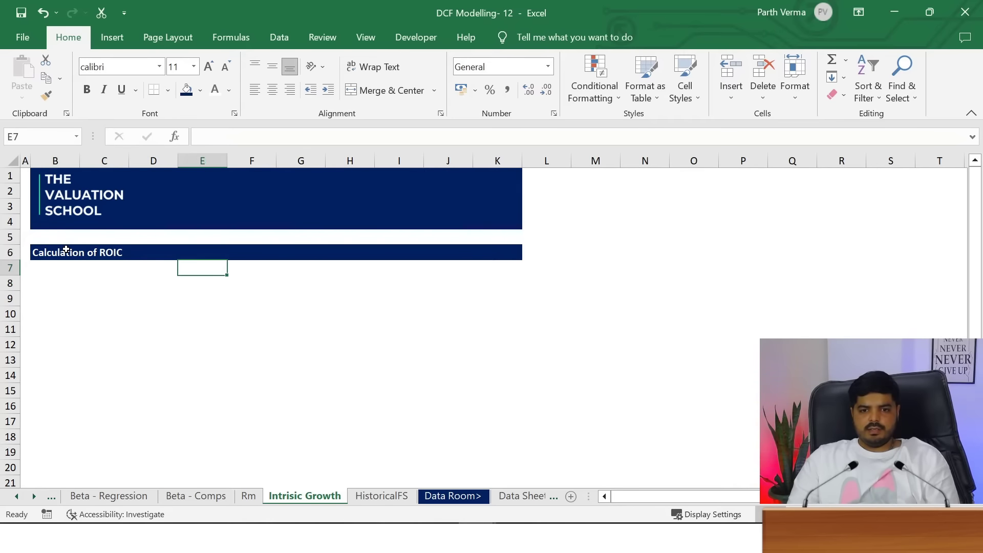
{"action": "key", "text": "Right"}
{"action": "key", "text": "Right"}
{"action": "key", "text": "Right"}
{"action": "key", "text": "Right"}
{"action": "key", "text": "Right"}
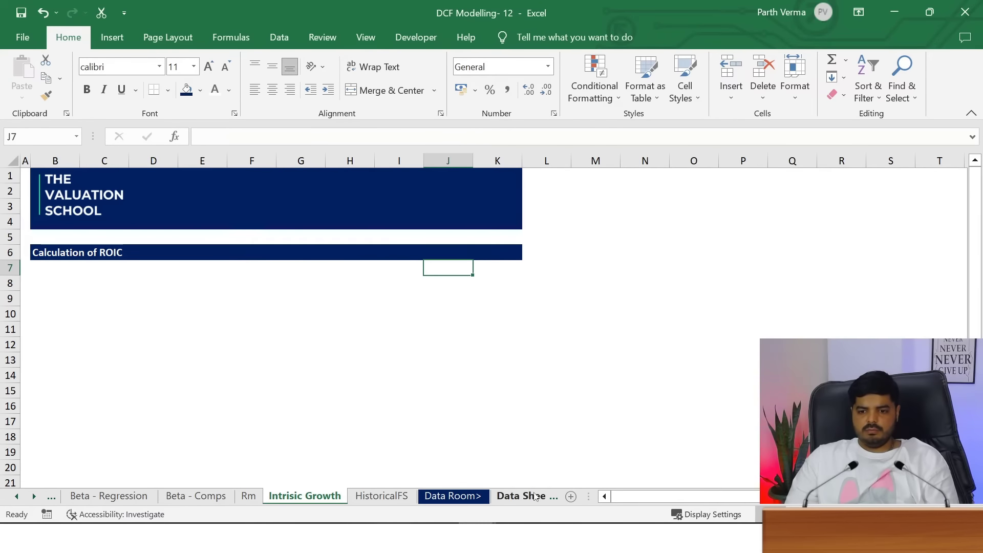
Move Raw FS after Intrisic Growth and copy its Mar-18 to Mar-22 headers
{"action": "left_click", "coordinate": [534, 497]}
{"action": "key", "text": "ctrl+Page_Down"}
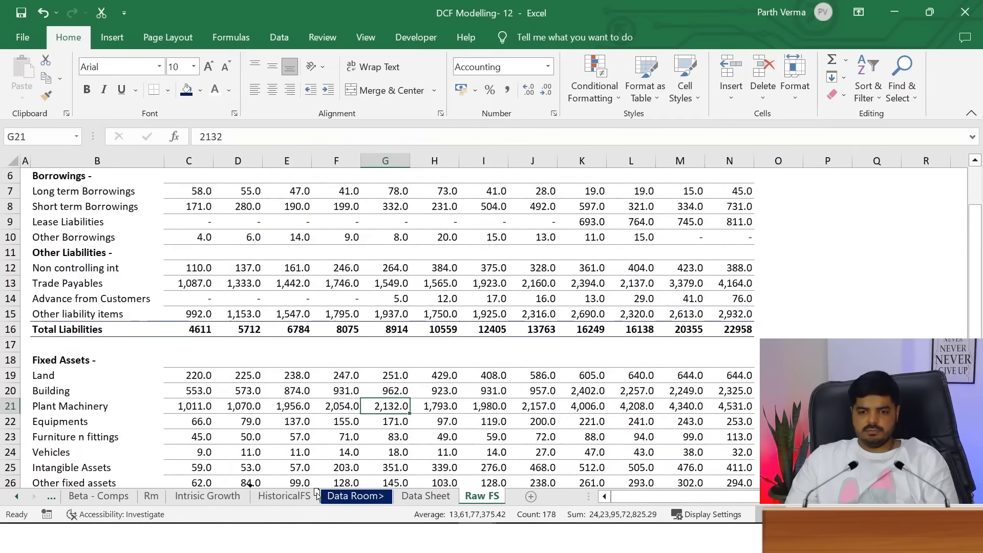
{"action": "left_click_drag", "start_coordinate": [252, 499], "coordinate": [265, 503]}
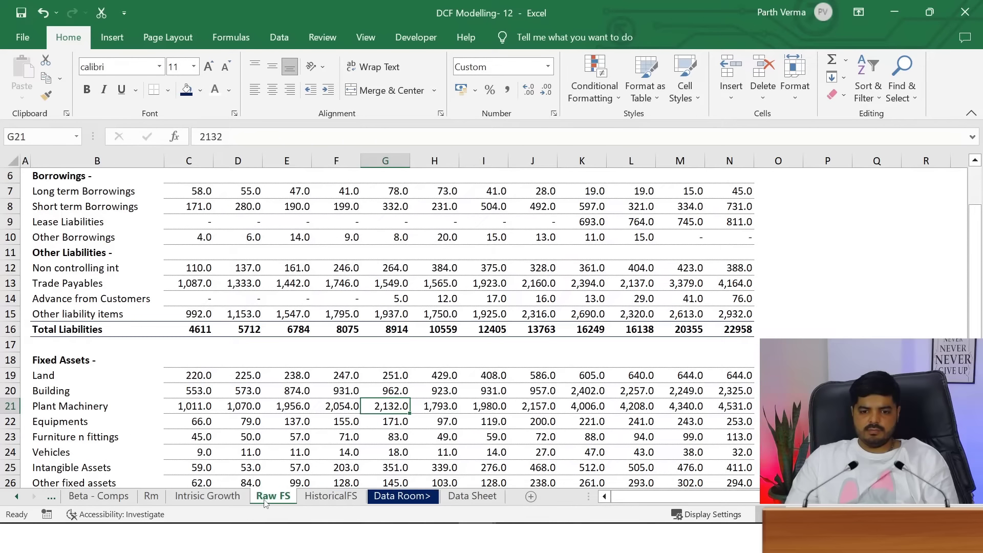
{"action": "left_click_drag", "start_coordinate": [975, 267], "coordinate": [975, 231]}
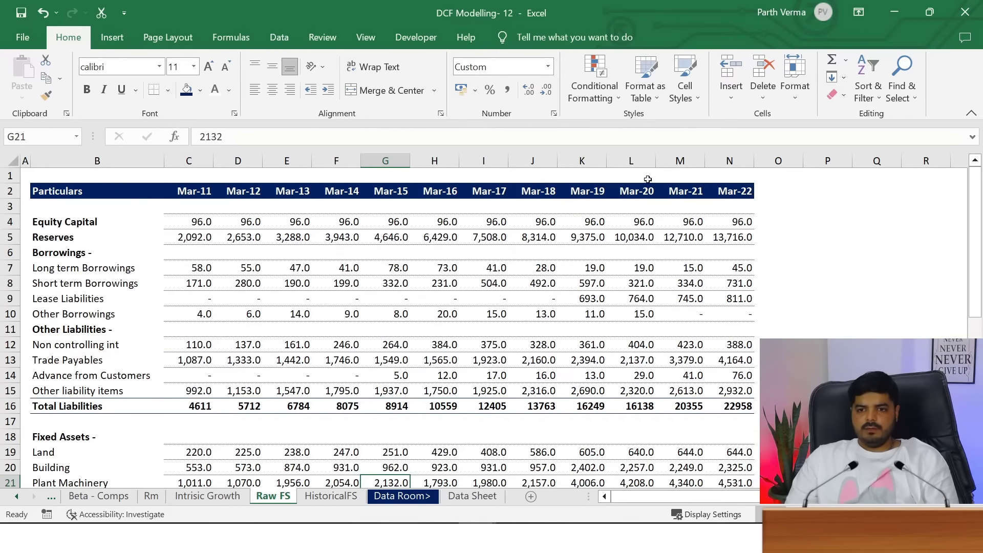
{"action": "left_click_drag", "start_coordinate": [536, 193], "coordinate": [713, 188]}
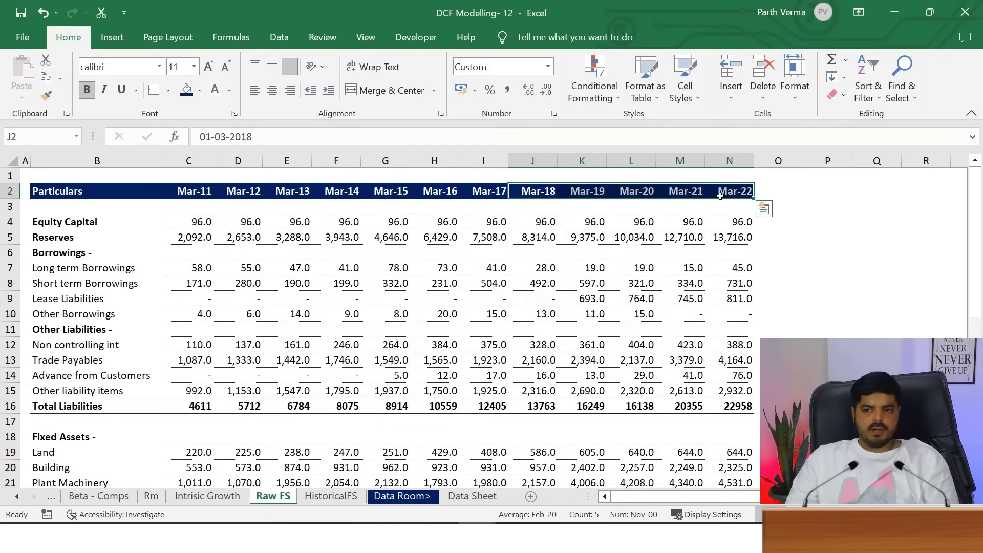
{"action": "key", "text": "ctrl+c"}
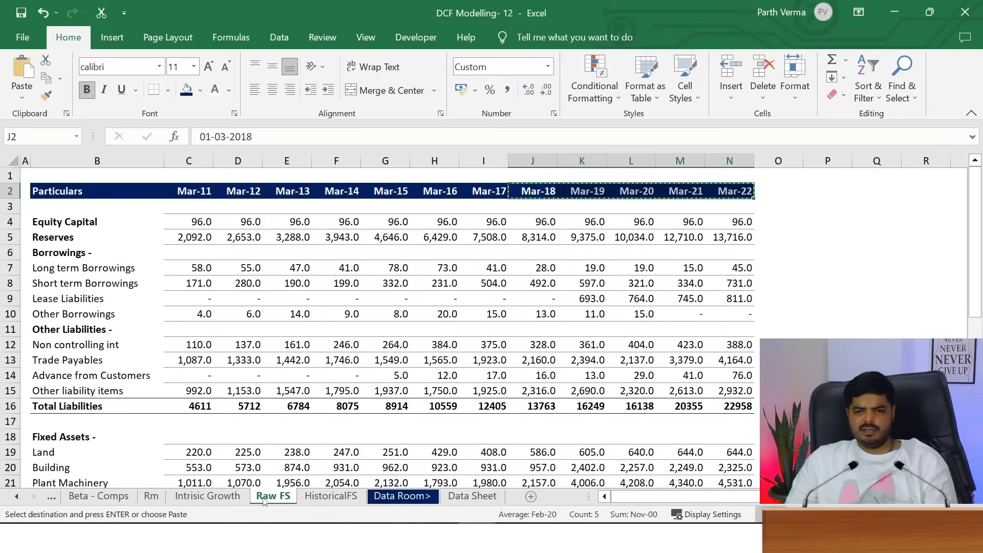
Paste the five year headers into G6:K6 on Intrisic Growth
{"action": "left_click", "coordinate": [208, 496]}
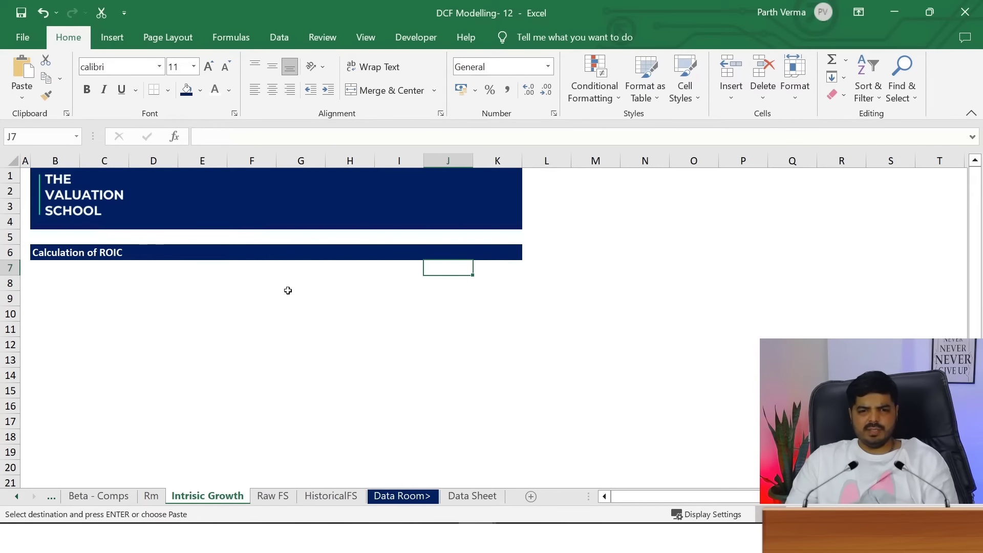
{"action": "left_click_drag", "start_coordinate": [485, 251], "coordinate": [302, 262]}
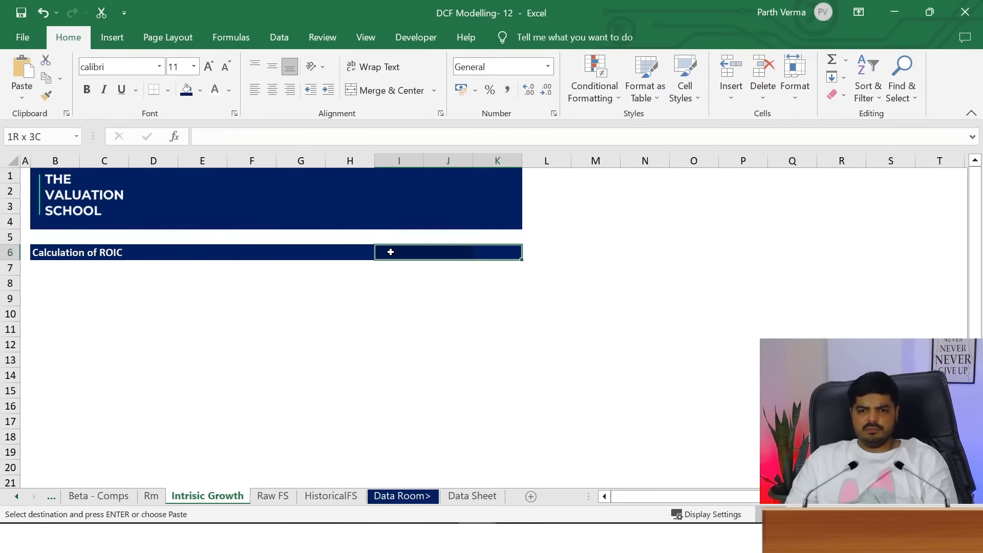
{"action": "key", "text": "ctrl+v"}
{"action": "left_click", "coordinate": [333, 341]}
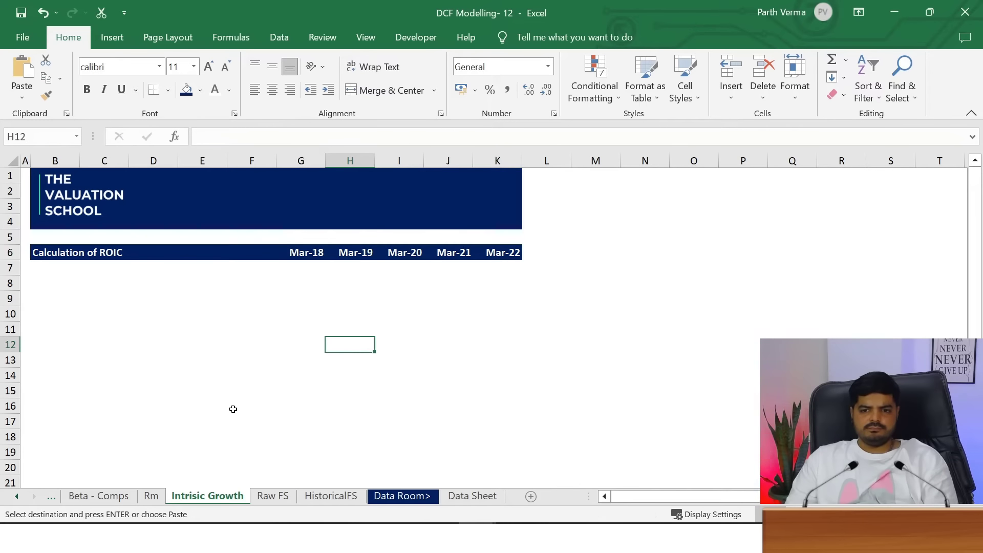
{"action": "left_click", "coordinate": [134, 332]}
{"action": "left_click", "coordinate": [47, 271]}
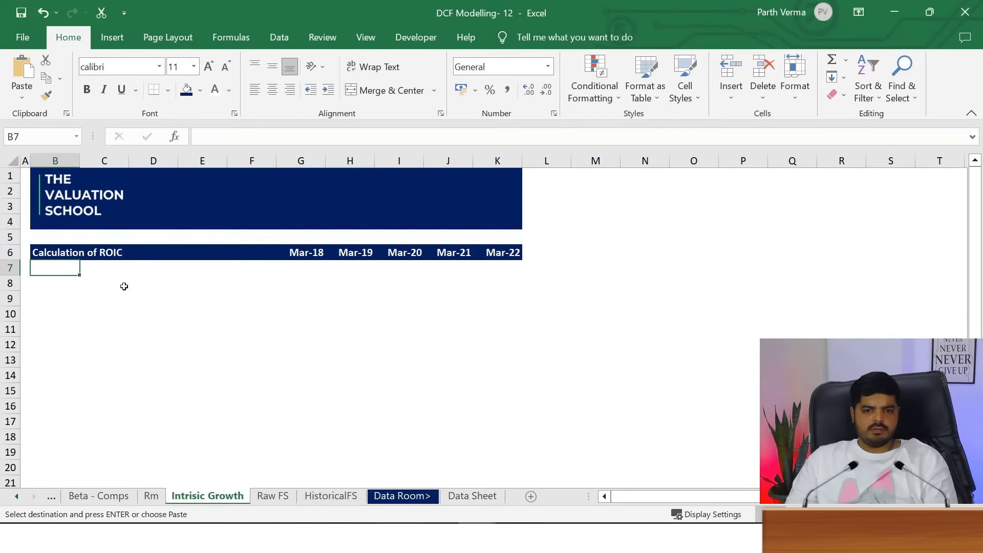
{"action": "left_click", "coordinate": [45, 282]}
{"action": "left_click", "coordinate": [46, 274]}
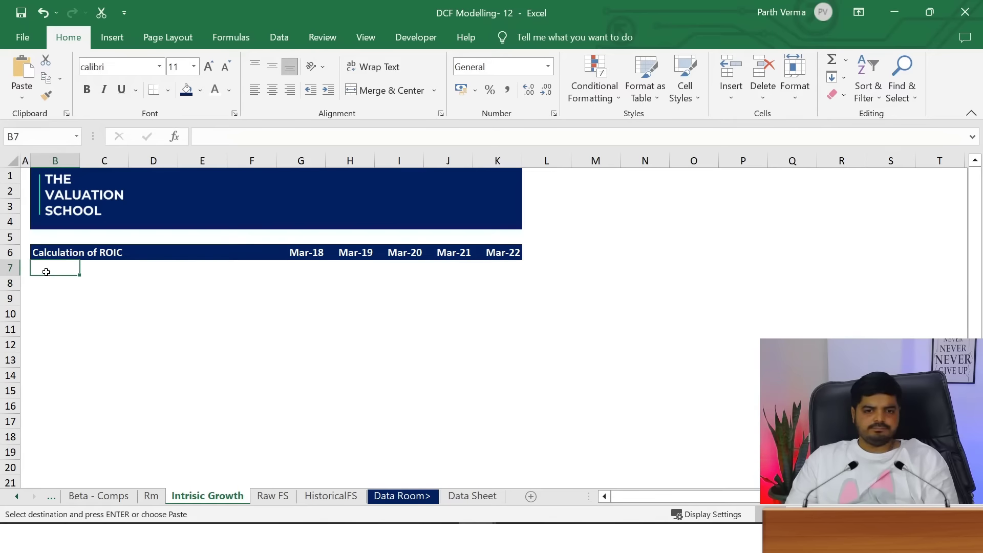
{"action": "left_click", "coordinate": [54, 279]}
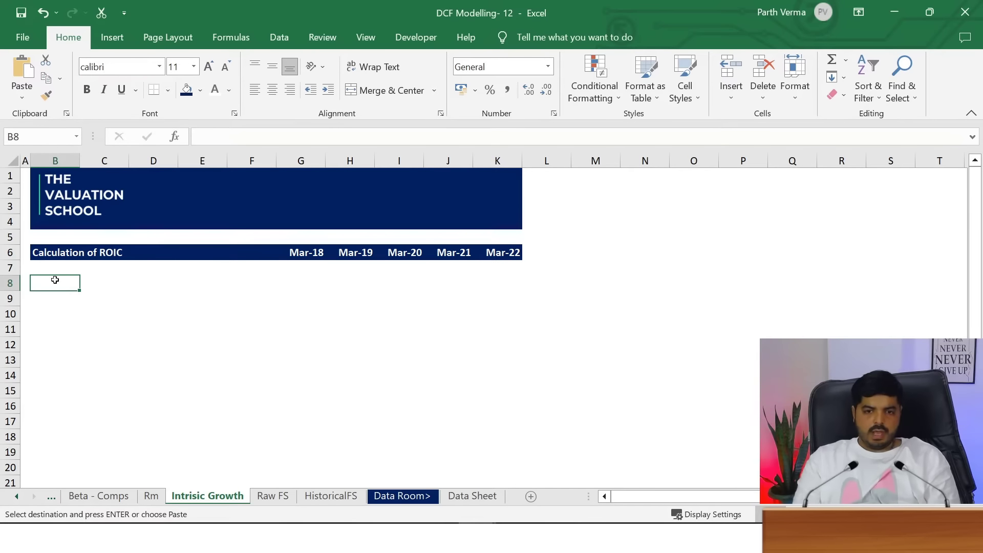
Link G6 to ='Raw FS'!J2 and copy the date link across G6:K6
{"action": "left_click", "coordinate": [312, 252]}
{"action": "type", "text": "="}
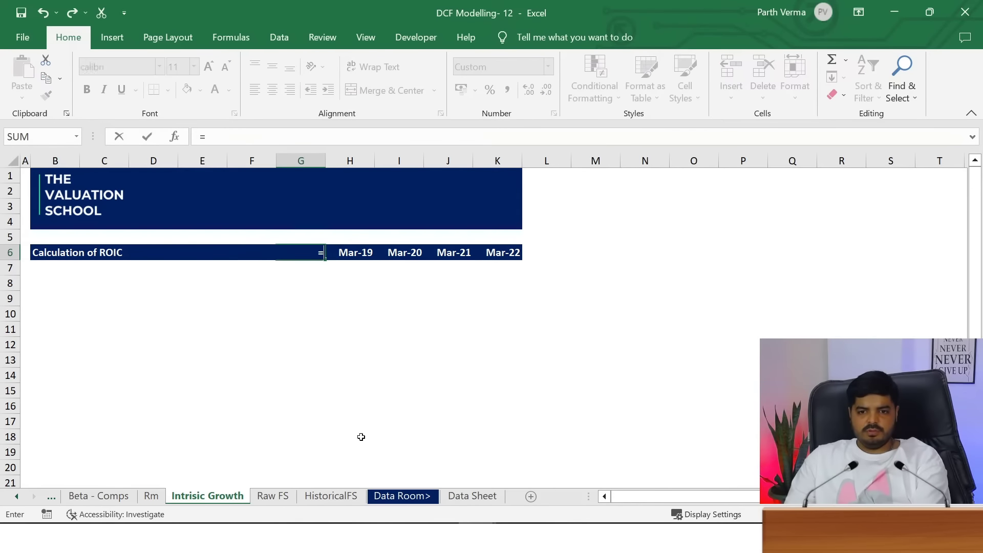
{"action": "left_click", "coordinate": [273, 496]}
{"action": "left_click", "coordinate": [547, 191]}
{"action": "key", "text": "Return"}
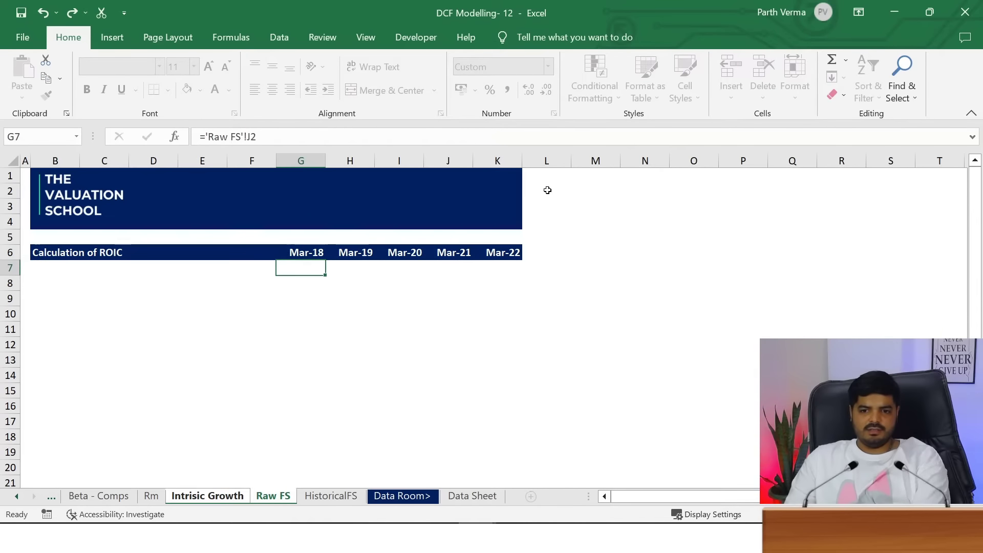
{"action": "key", "text": "Up"}
{"action": "key", "text": "ctrl+c"}
{"action": "key", "text": "shift+Right"}
{"action": "key", "text": "shift+Right"}
{"action": "key", "text": "shift+Right"}
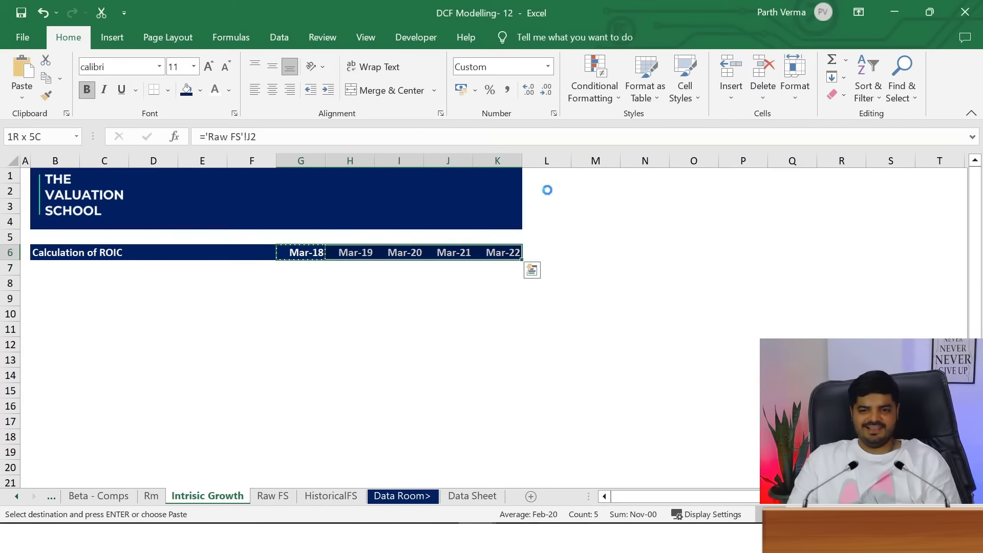
{"action": "key", "text": "Escape"}
{"action": "key", "text": "Left"}
{"action": "key", "text": "Left"}
{"action": "key", "text": "Left"}
{"action": "key", "text": "Left"}
{"action": "key", "text": "Down"}
{"action": "key", "text": "Left"}
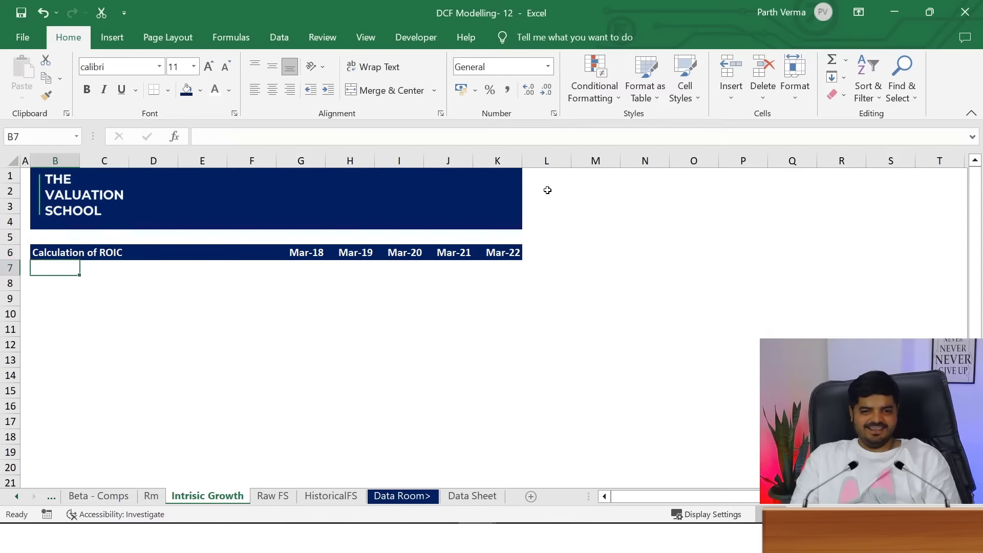
{"action": "key", "text": "Down"}
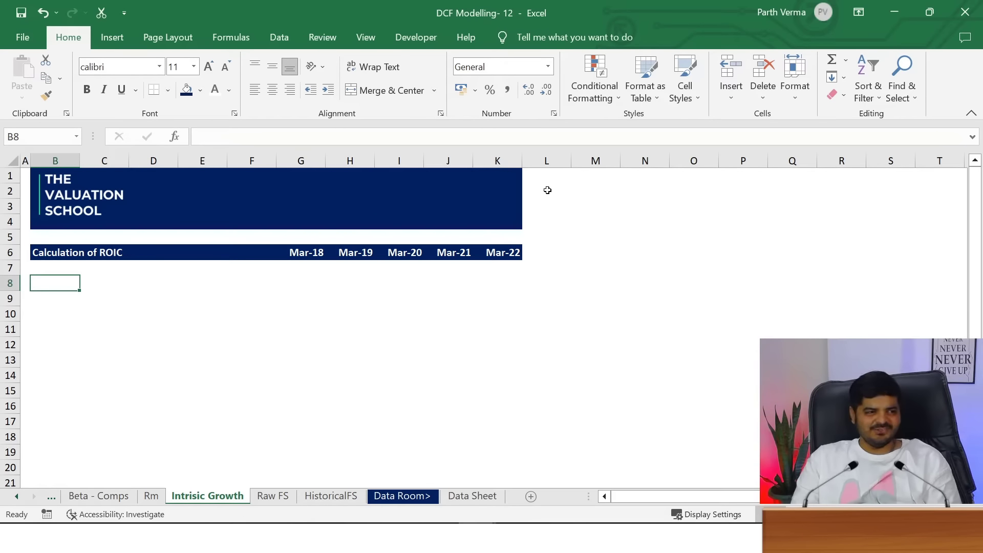
Enter a bold 'Current Assets' label in B8
{"action": "type", "text": "Current A"}
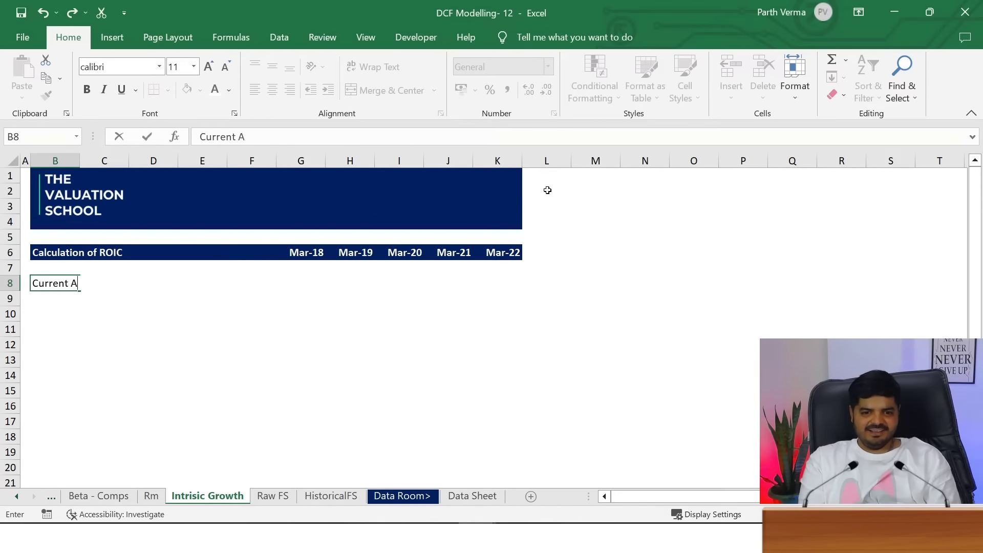
{"action": "type", "text": "ssets"}
{"action": "key", "text": "Return"}
{"action": "key", "text": "Up"}
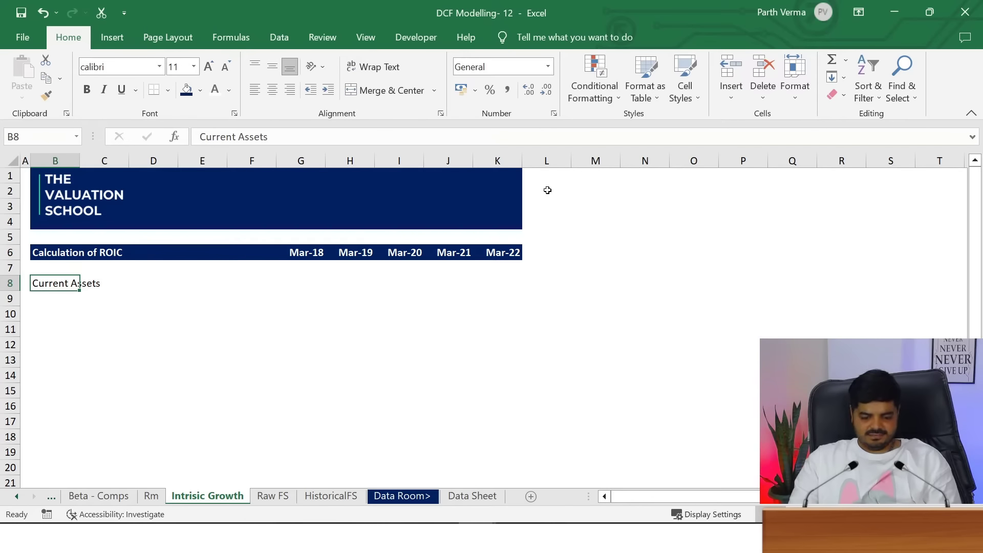
{"action": "key", "text": "ctrl+b"}
{"action": "key", "text": "Return"}
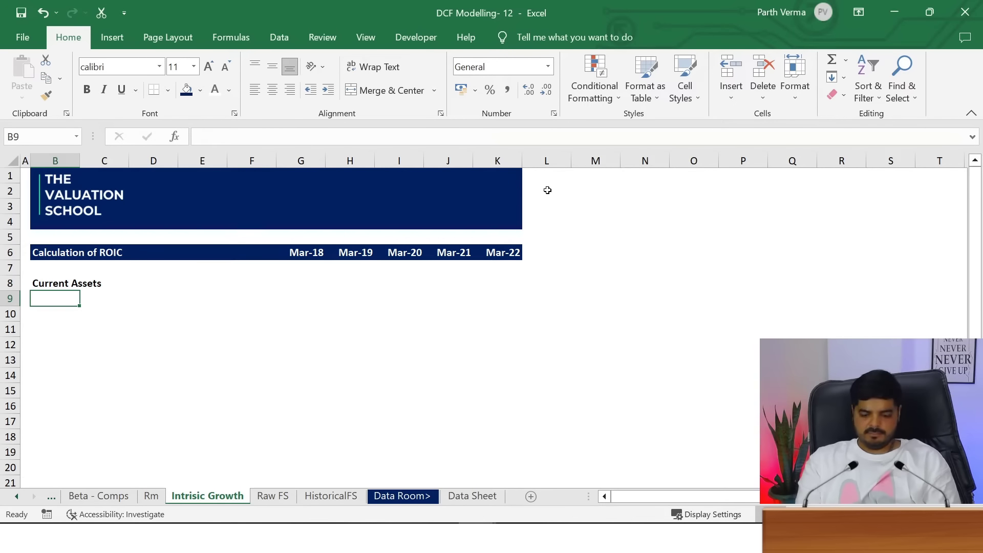
Link B9 to the Raw FS Inventories label and copy it down for Trade receivables
{"action": "type", "text": "="}
{"action": "left_click", "coordinate": [273, 496]}
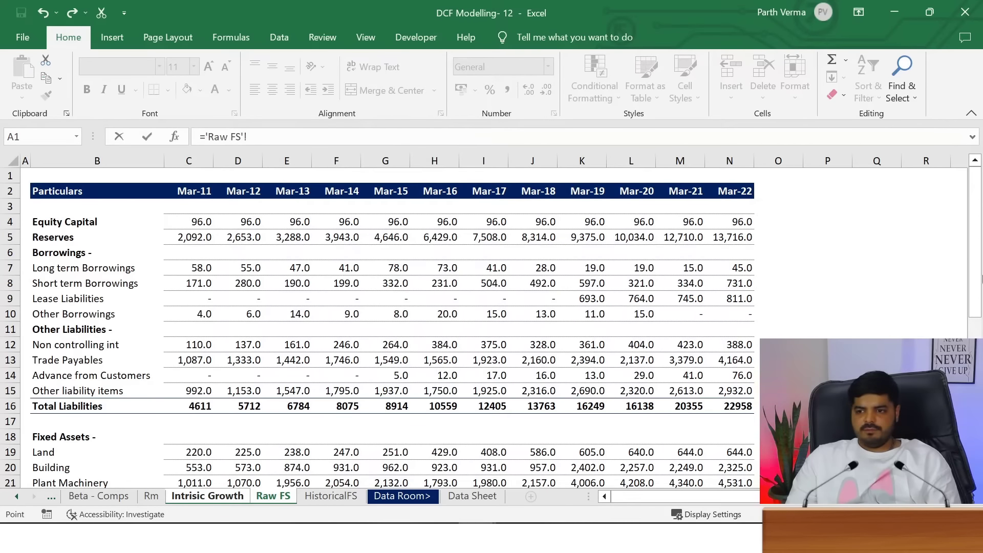
{"action": "left_click_drag", "start_coordinate": [976, 279], "coordinate": [975, 391]}
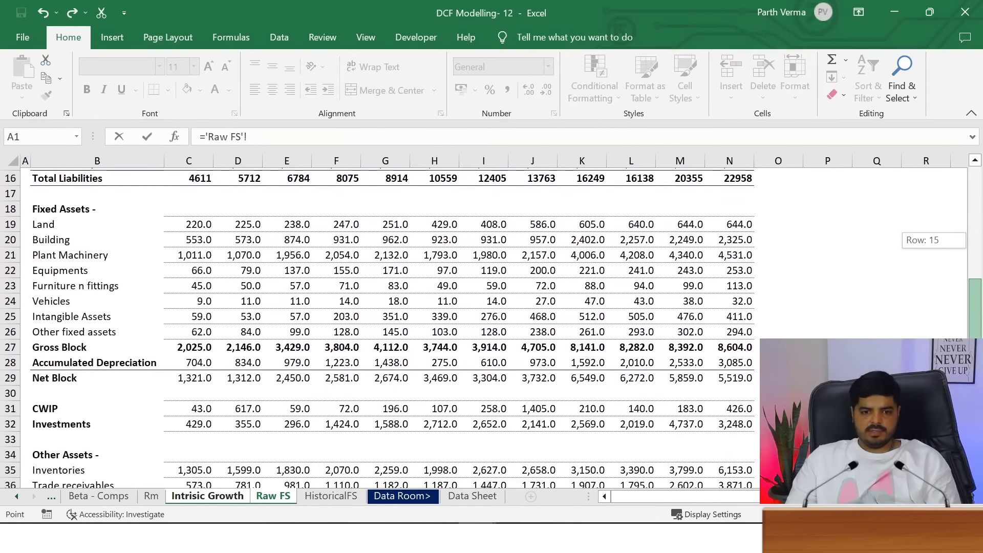
{"action": "left_click_drag", "start_coordinate": [975, 391], "coordinate": [975, 438]}
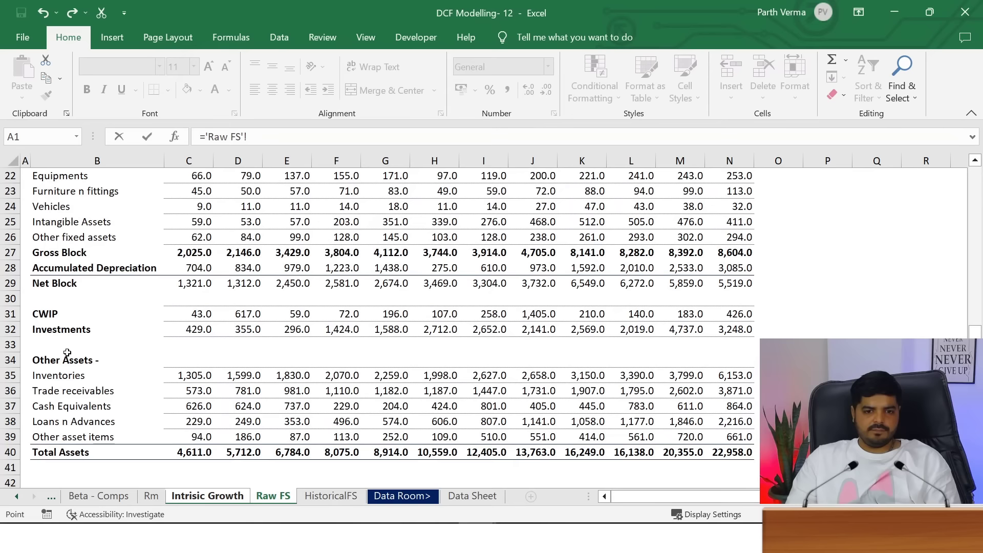
{"action": "left_click", "coordinate": [54, 376]}
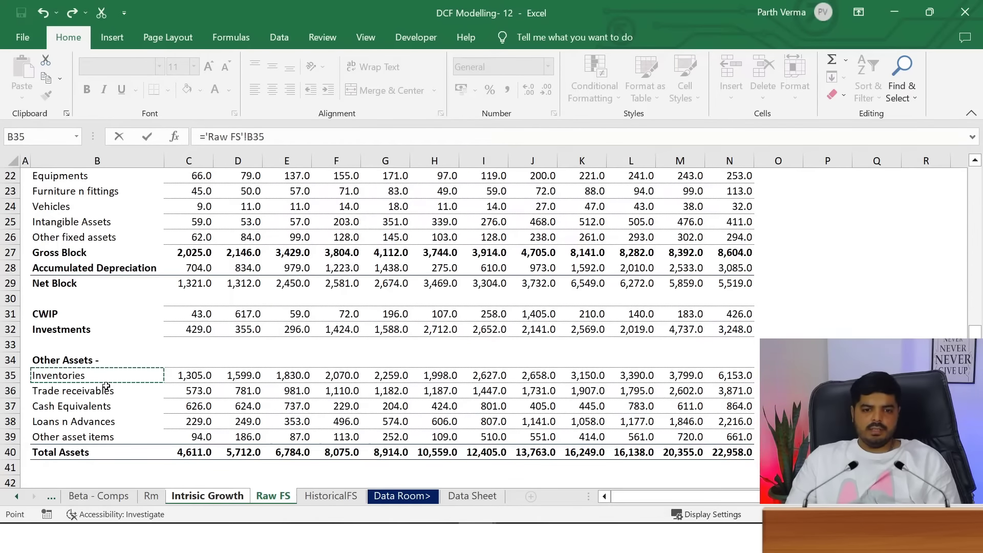
{"action": "key", "text": "Return"}
{"action": "key", "text": "Up"}
{"action": "key", "text": "ctrl+c"}
{"action": "key", "text": "Down"}
{"action": "key", "text": "ctrl+v"}
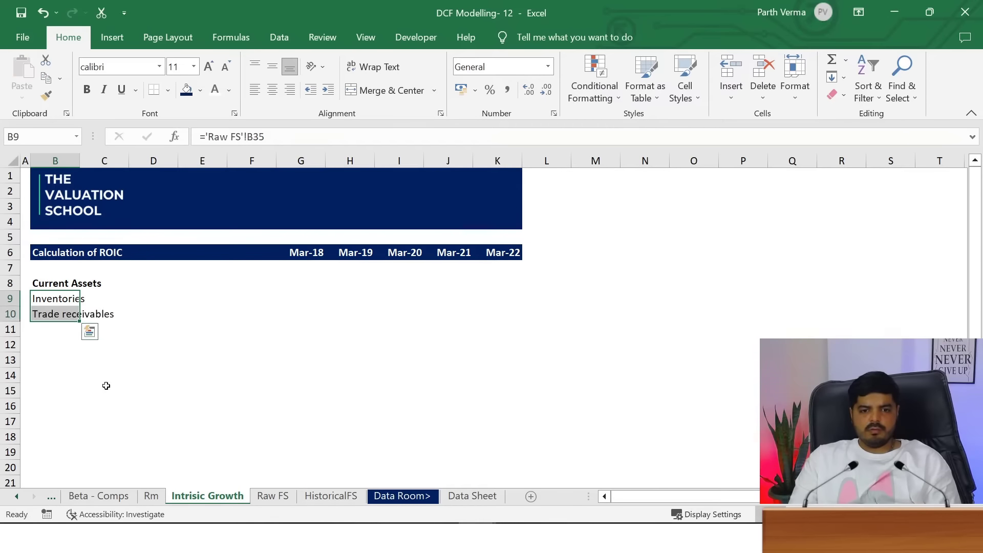
{"action": "key", "text": "Escape"}
{"action": "key", "text": "Down"}
Link B11 to Loans n Advances on Raw FS and copy it down for Other asset items
{"action": "type", "text": "="}
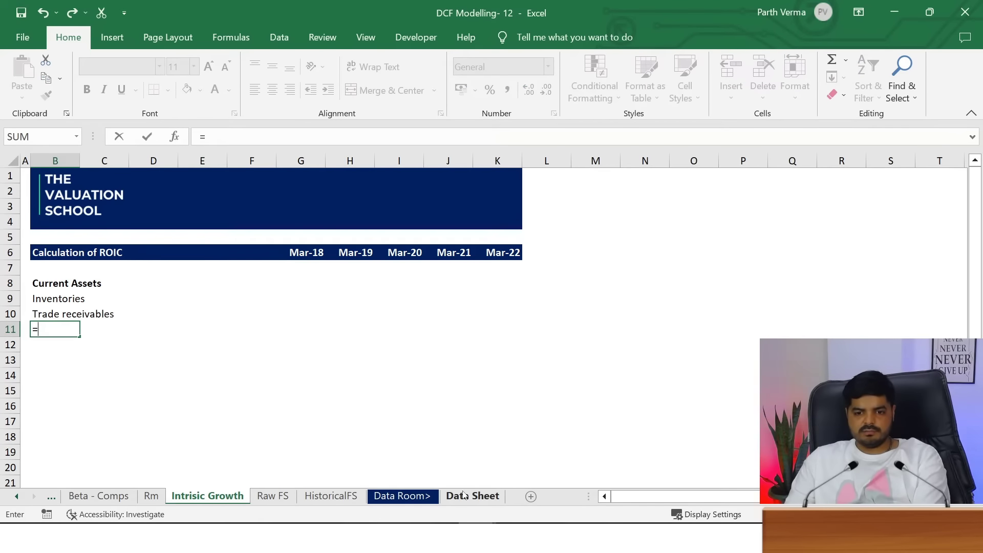
{"action": "left_click", "coordinate": [261, 496]}
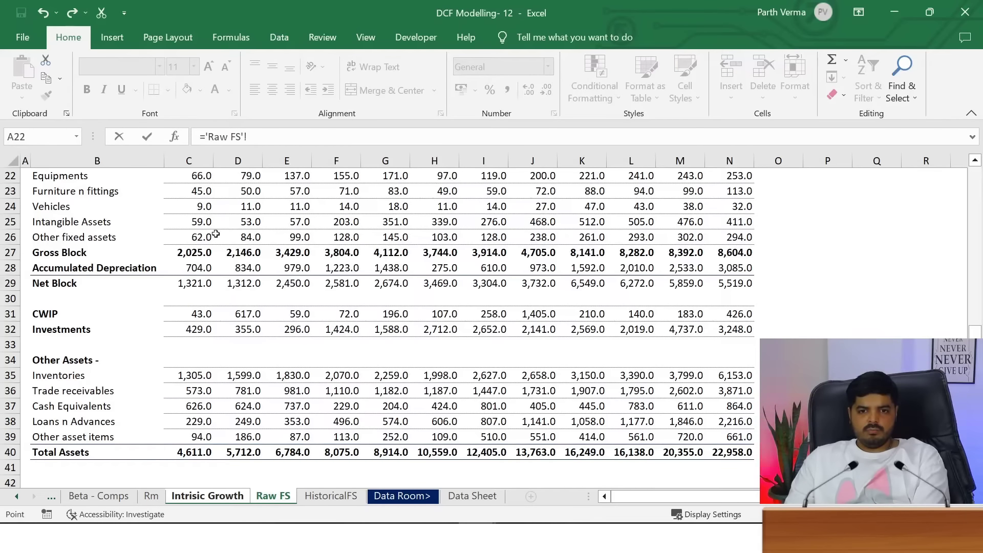
{"action": "left_click", "coordinate": [78, 418]}
{"action": "key", "text": "Return"}
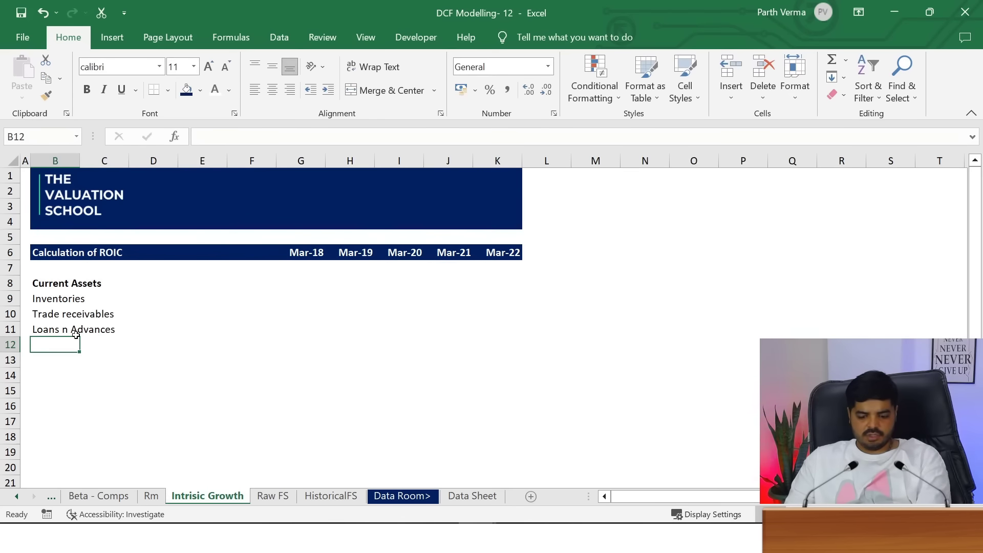
{"action": "left_click", "coordinate": [76, 335]}
{"action": "key", "text": "ctrl+c"}
{"action": "key", "text": "Down"}
{"action": "key", "text": "ctrl+v"}
{"action": "left_click", "coordinate": [76, 335]}
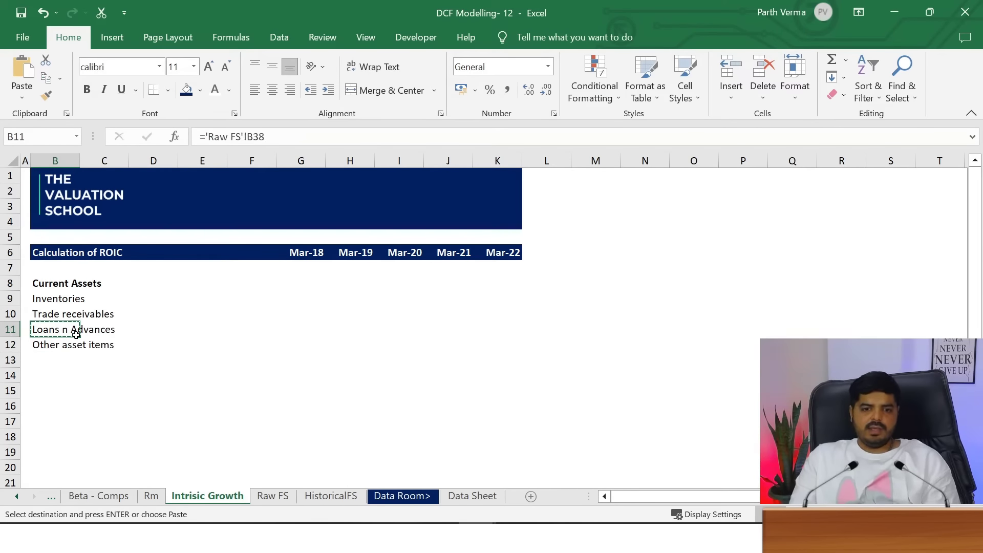
Start a Mar-18 Inventories formula in G9, then cancel it
{"action": "key", "text": "Up"}
{"action": "key", "text": "Up"}
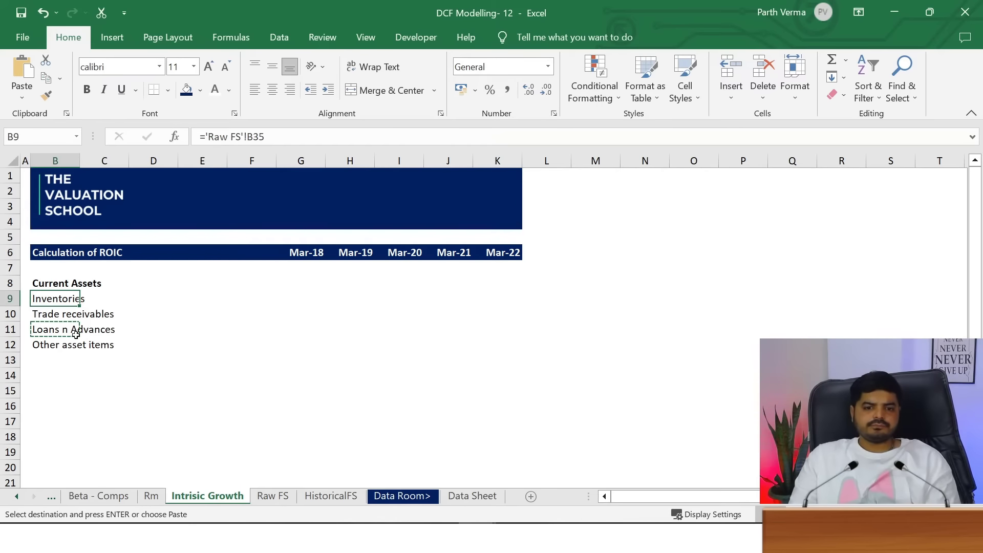
{"action": "key", "text": "Right"}
{"action": "key", "text": "Right"}
{"action": "key", "text": "Right"}
{"action": "key", "text": "Right"}
{"action": "key", "text": "Right"}
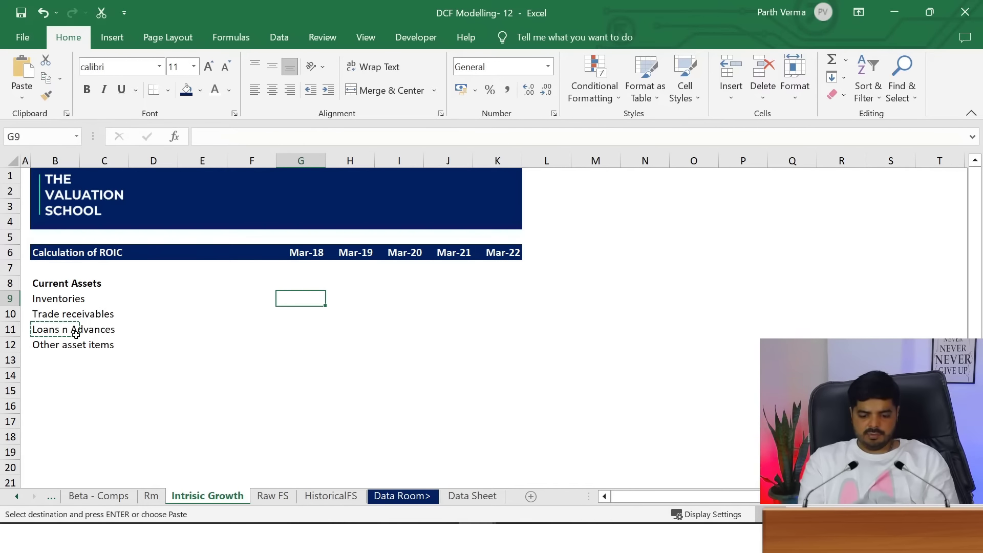
{"action": "type", "text": "="}
{"action": "left_click", "coordinate": [272, 495]}
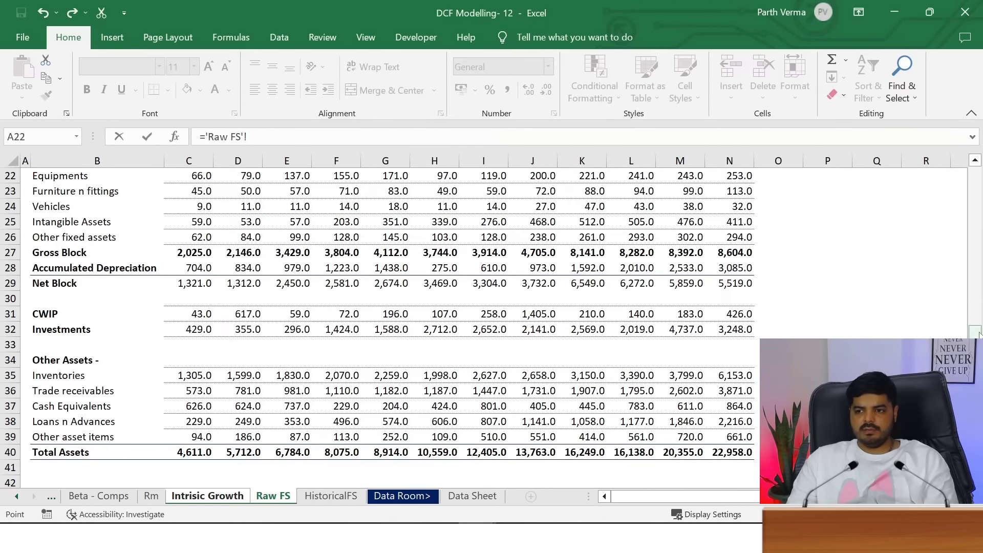
{"action": "left_click_drag", "start_coordinate": [979, 332], "coordinate": [980, 188]}
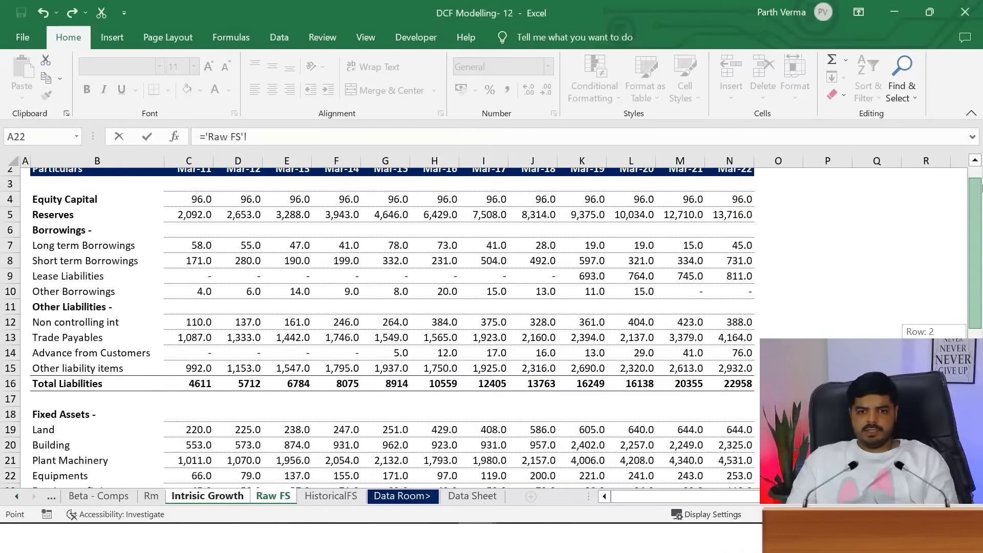
{"action": "key", "text": "Escape"}
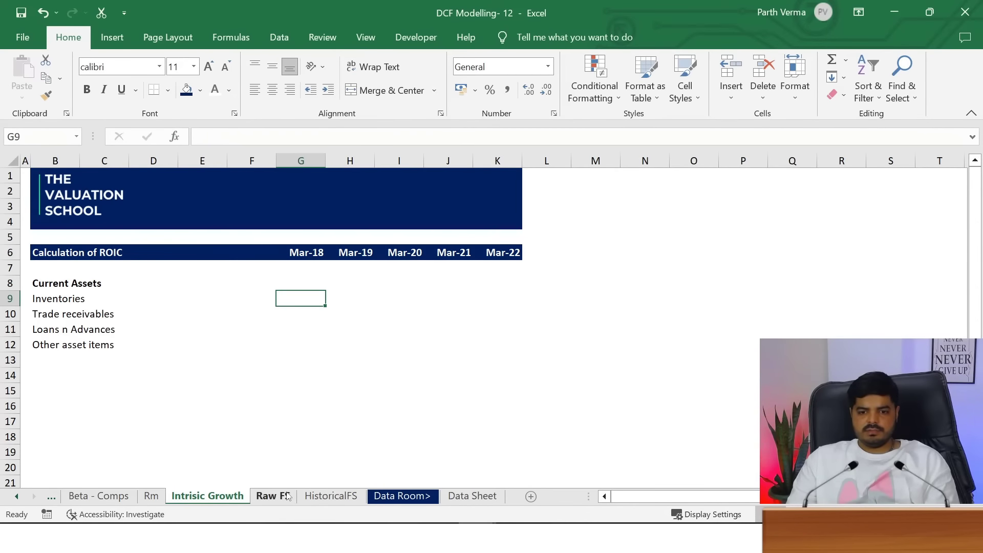
Freeze panes on Raw FS at row 3 so the Particulars header stays fixed
{"action": "left_click", "coordinate": [273, 495]}
{"action": "left_click", "coordinate": [10, 191]}
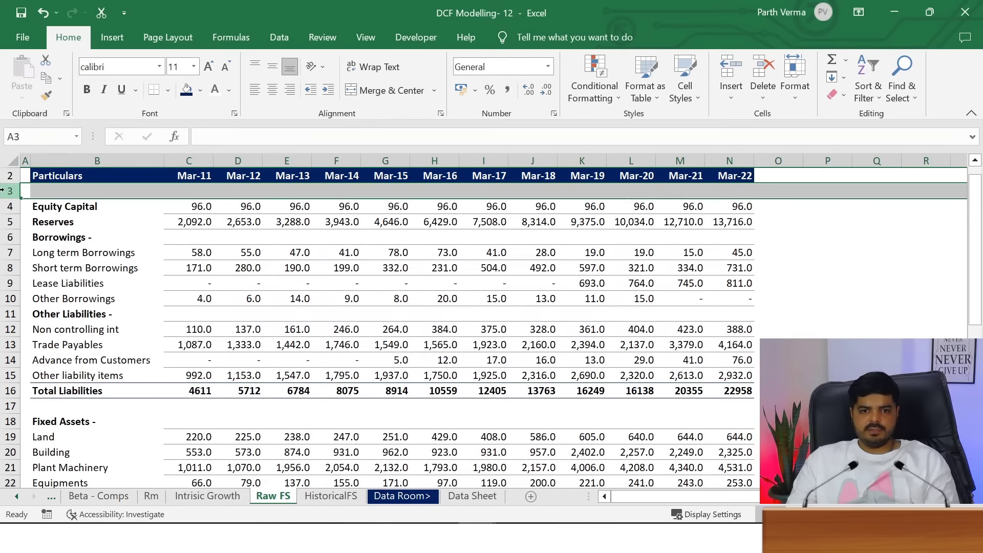
{"action": "left_click", "coordinate": [366, 40]}
{"action": "left_click", "coordinate": [512, 87]}
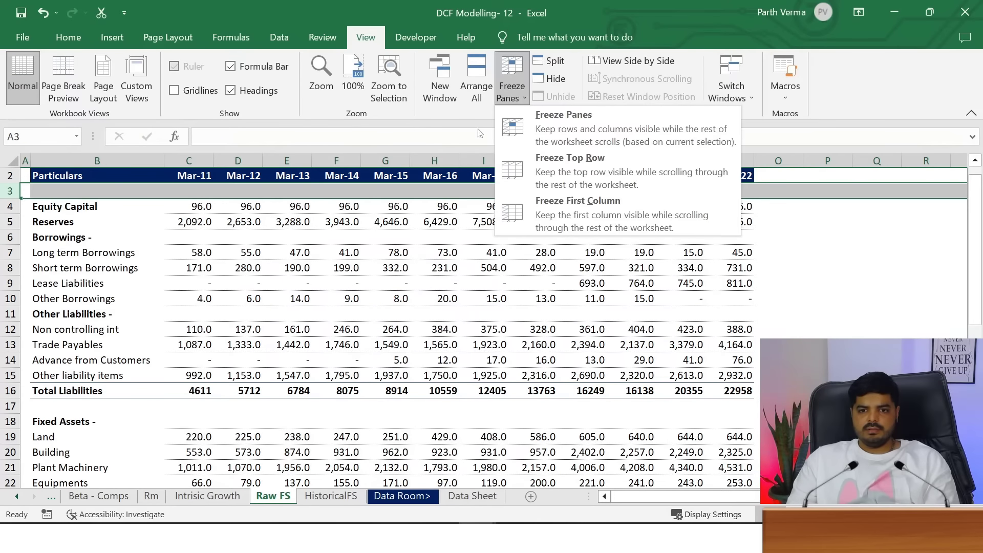
{"action": "left_click", "coordinate": [529, 105]}
{"action": "left_click", "coordinate": [529, 105]}
{"action": "left_click", "coordinate": [529, 105]}
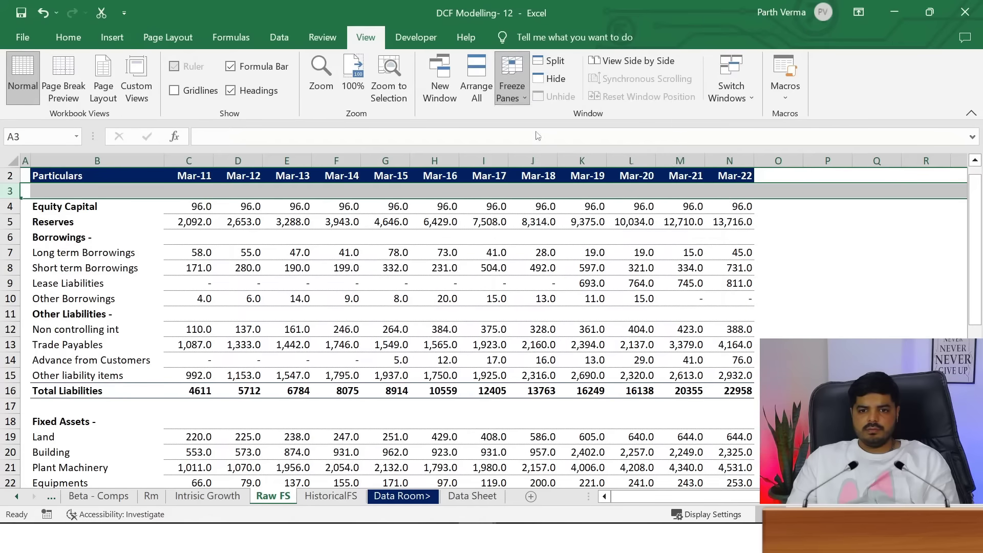
Jump down the Raw FS data to test the frozen header, then return to Intrisic Growth
{"action": "left_click", "coordinate": [459, 268]}
{"action": "key", "text": "Down"}
{"action": "key", "text": "Down"}
{"action": "key", "text": "Down"}
{"action": "key", "text": "Down"}
{"action": "key", "text": "Down"}
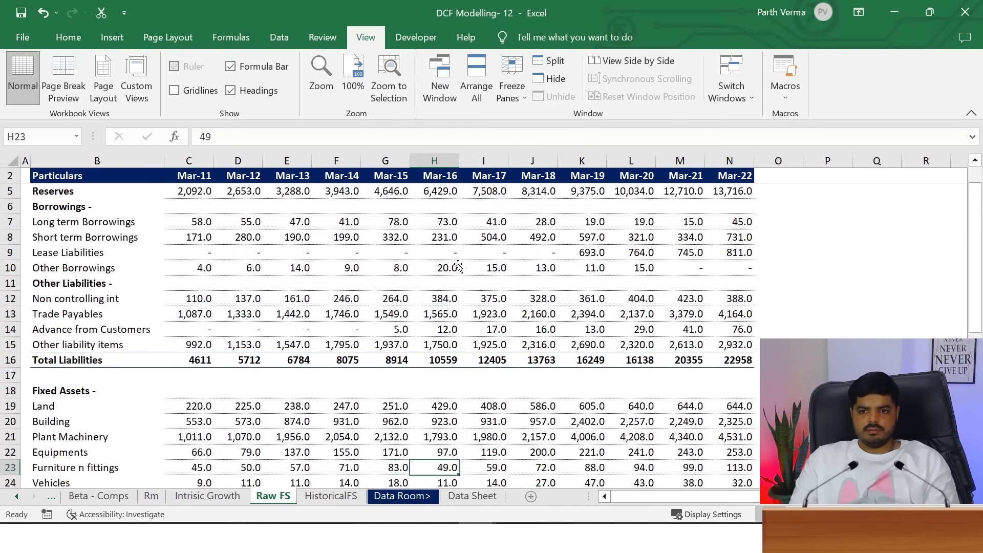
{"action": "key", "text": "Down"}
{"action": "key", "text": "Down"}
{"action": "key", "text": "Down"}
{"action": "key", "text": "Down"}
{"action": "key", "text": "Down"}
{"action": "key", "text": "Down"}
{"action": "key", "text": "Down"}
{"action": "key", "text": "Down"}
{"action": "key", "text": "Down"}
{"action": "key", "text": "Down"}
{"action": "key", "text": "Down"}
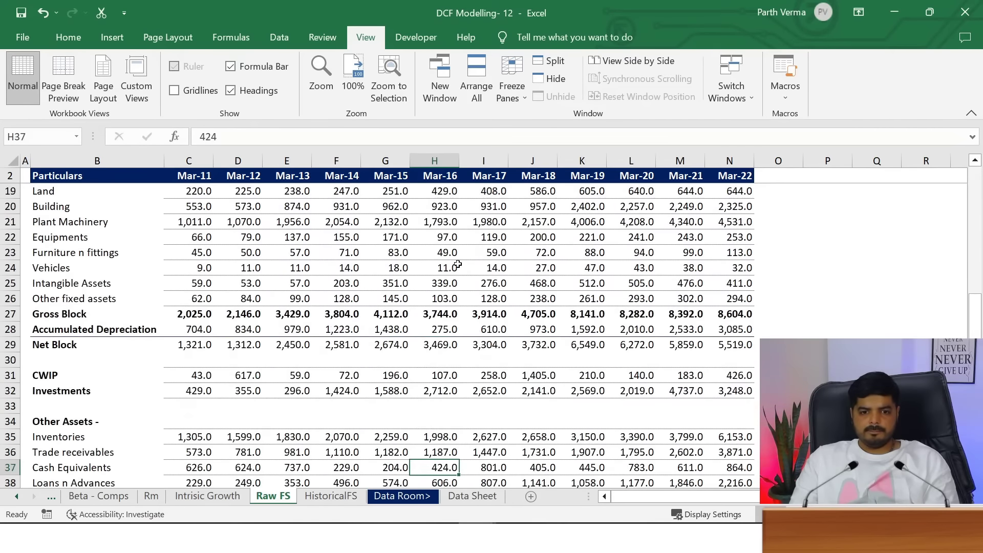
{"action": "key", "text": "Down"}
{"action": "key", "text": "Down"}
{"action": "key", "text": "Down"}
{"action": "key", "text": "Down"}
{"action": "key", "text": "Down"}
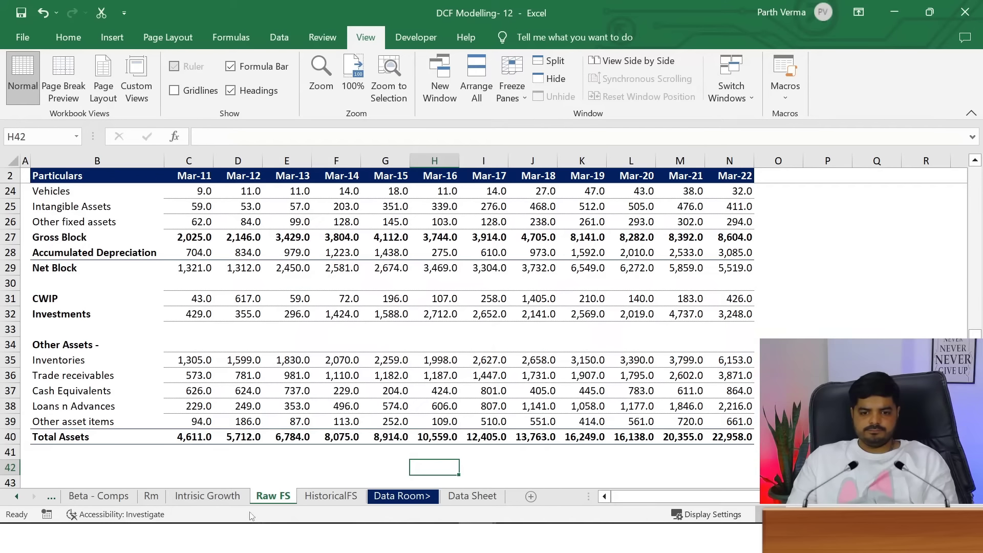
{"action": "left_click", "coordinate": [232, 500]}
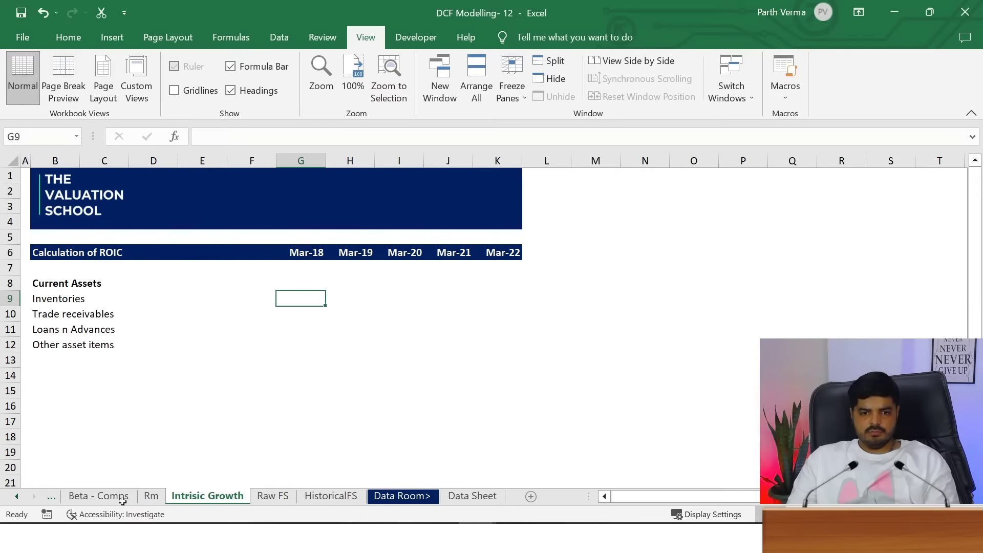
Link G9 to ='Raw FS'!J35 and fill the Inventories formula across to K9
{"action": "type", "text": "="}
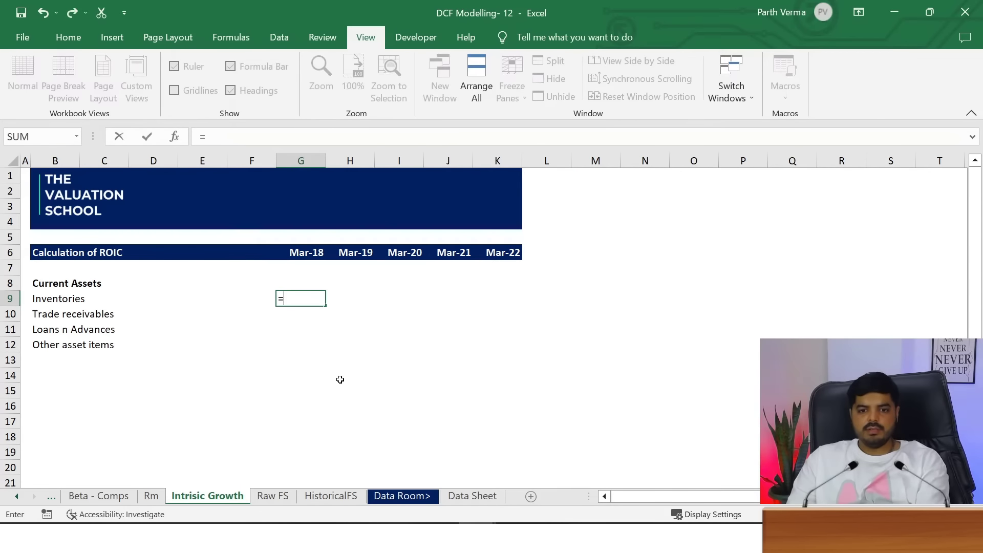
{"action": "left_click", "coordinate": [273, 495]}
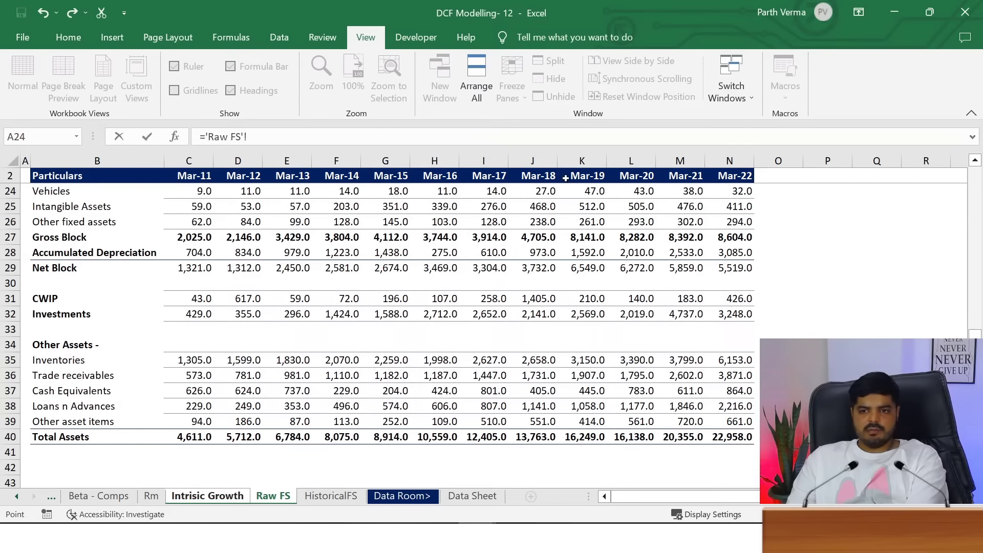
{"action": "left_click", "coordinate": [546, 358]}
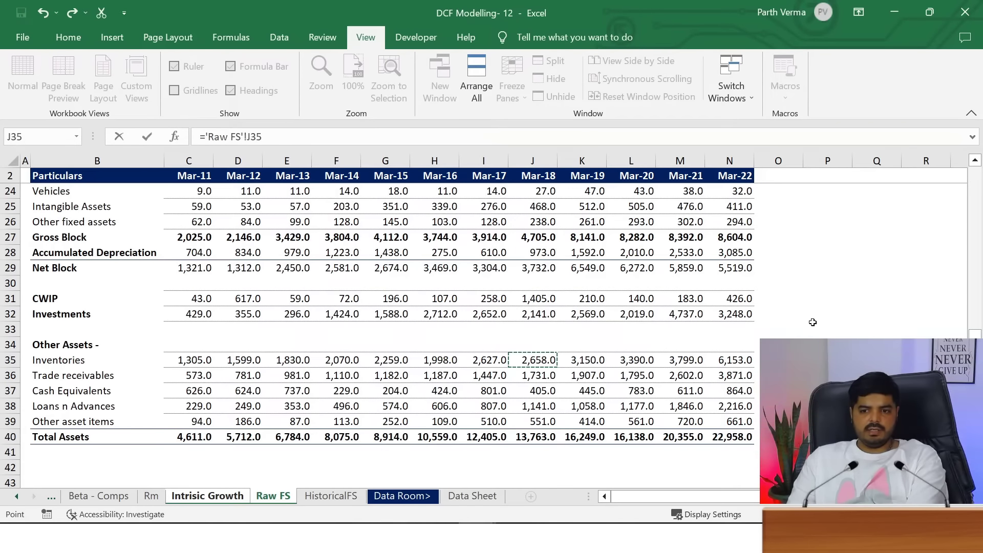
{"action": "key", "text": "Return"}
{"action": "key", "text": "ctrl+c"}
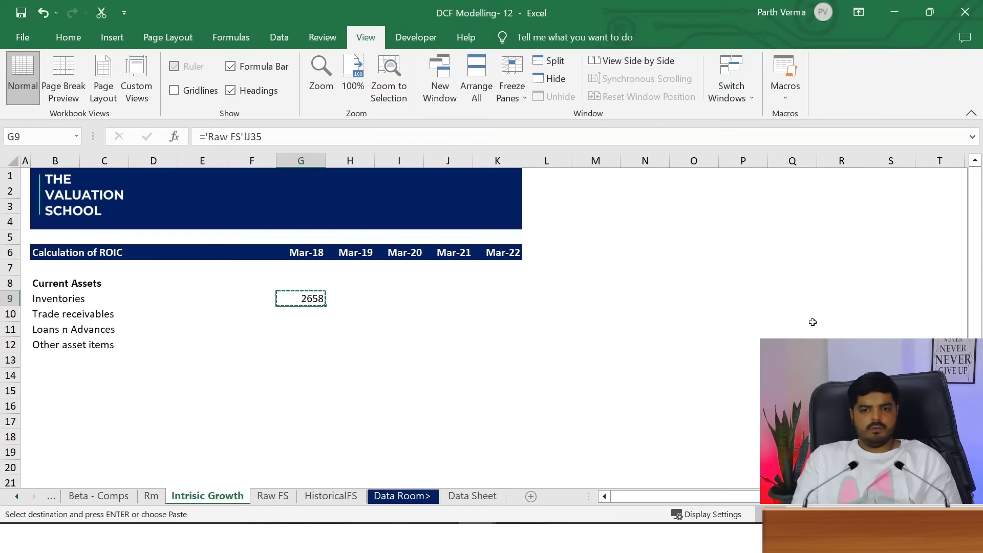
{"action": "key", "text": "shift+Right"}
{"action": "key", "text": "shift+Right"}
{"action": "key", "text": "shift+Right"}
Copy the Inventories row formulas down into the Trade receivables row
{"action": "key", "text": "shift+Right"}
{"action": "key", "text": "Return"}
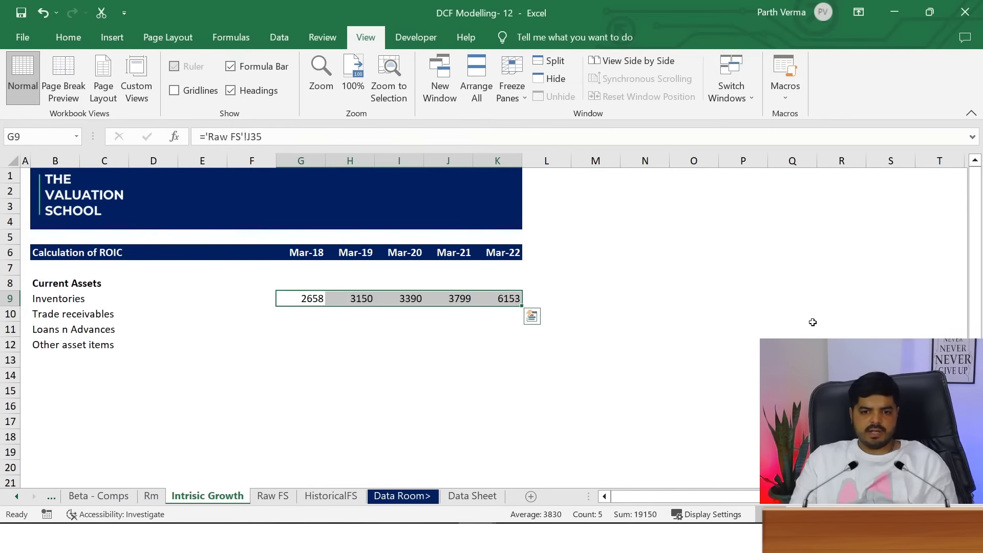
{"action": "key", "text": "Down"}
{"action": "type", "text": "="}
{"action": "key", "text": "Escape"}
{"action": "key", "text": "Up"}
{"action": "key", "text": "shift+Right"}
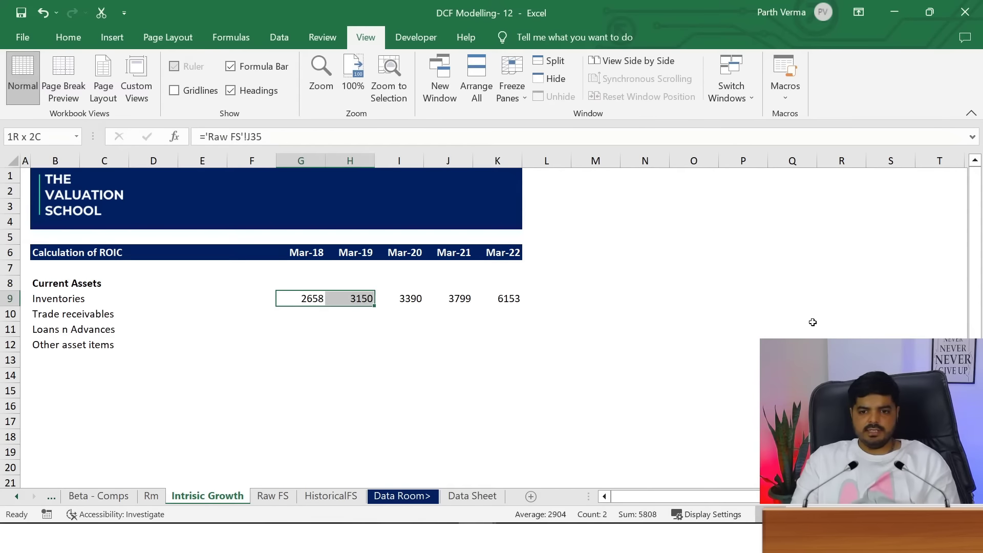
{"action": "key", "text": "shift+Right"}
{"action": "key", "text": "shift+Right"}
{"action": "key", "text": "shift+Right"}
{"action": "key", "text": "ctrl+c"}
{"action": "key", "text": "Down"}
{"action": "key", "text": "ctrl+v"}
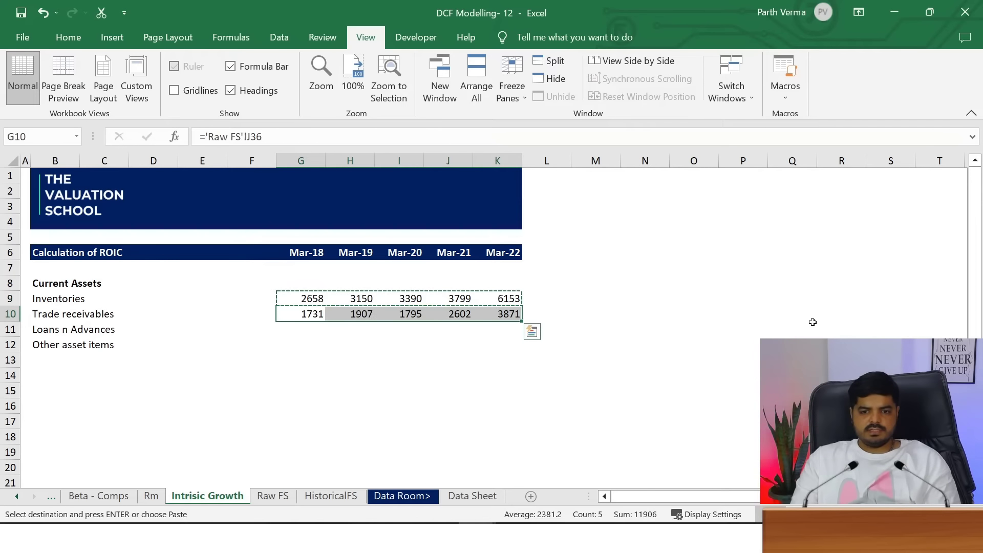
Link G11 to ='Raw FS'!J38 and paste it over G11:K12
{"action": "key", "text": "Down"}
{"action": "type", "text": "="}
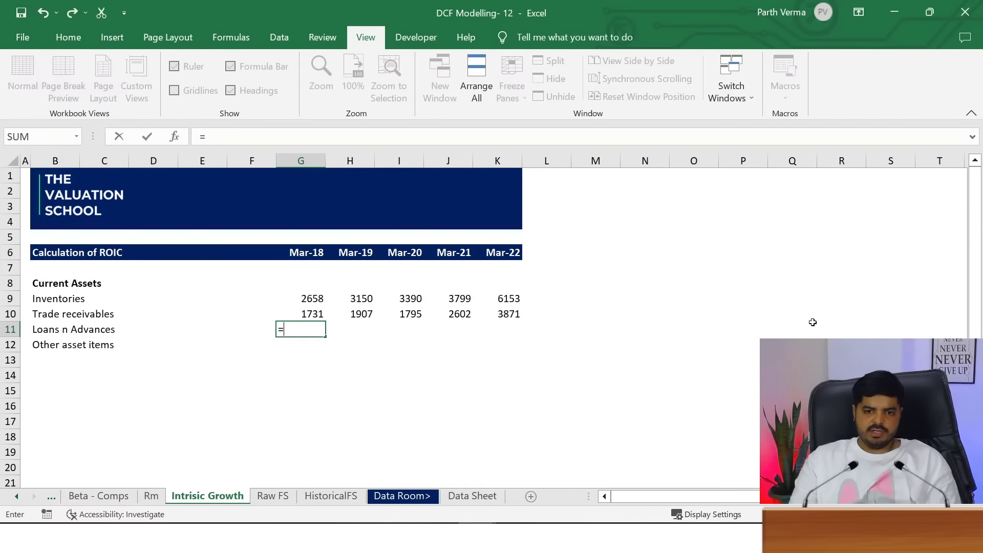
{"action": "left_click", "coordinate": [272, 496]}
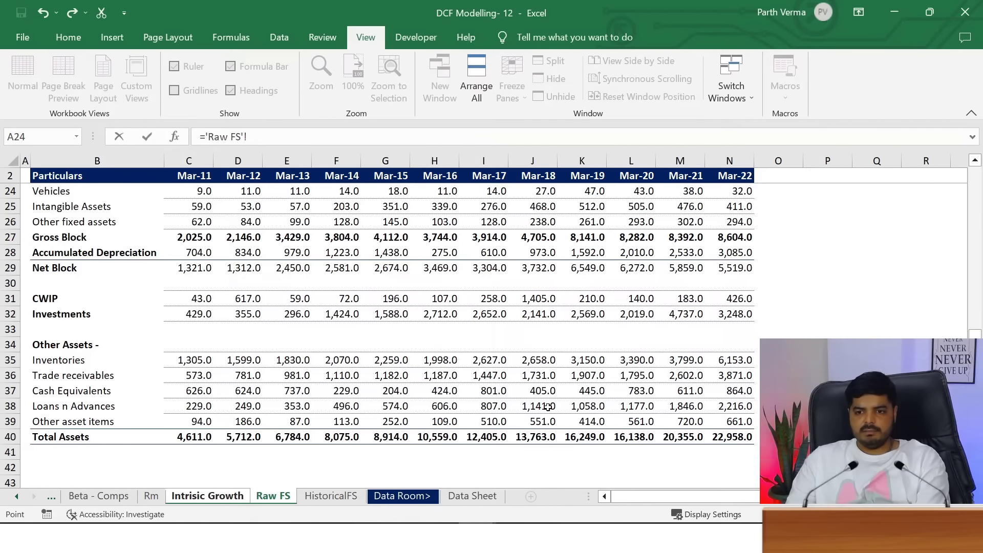
{"action": "key", "text": "Return"}
{"action": "key", "text": "Up"}
{"action": "key", "text": "ctrl+c"}
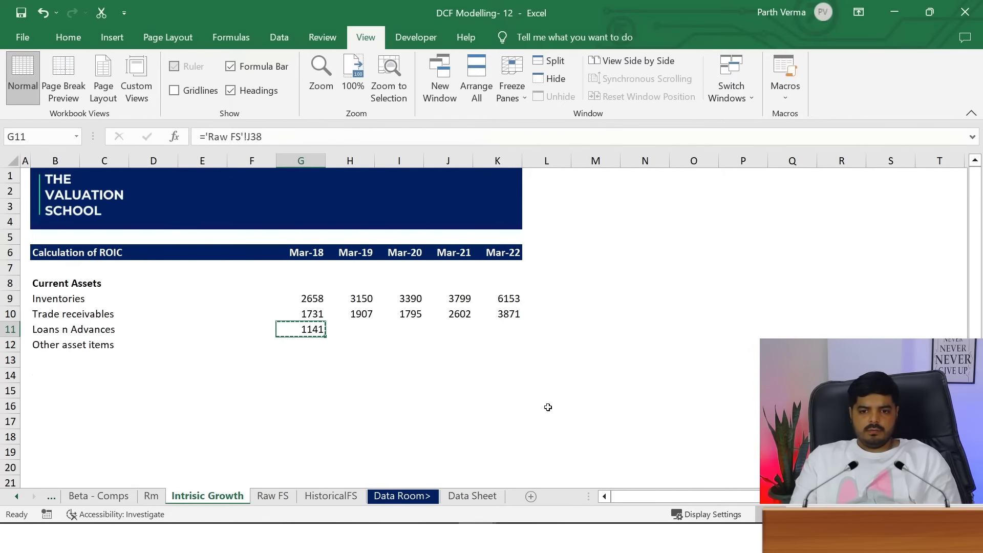
{"action": "key", "text": "shift+Down"}
{"action": "key", "text": "shift+Right"}
{"action": "key", "text": "shift+Right"}
{"action": "key", "text": "shift+Right"}
{"action": "key", "text": "shift+Right"}
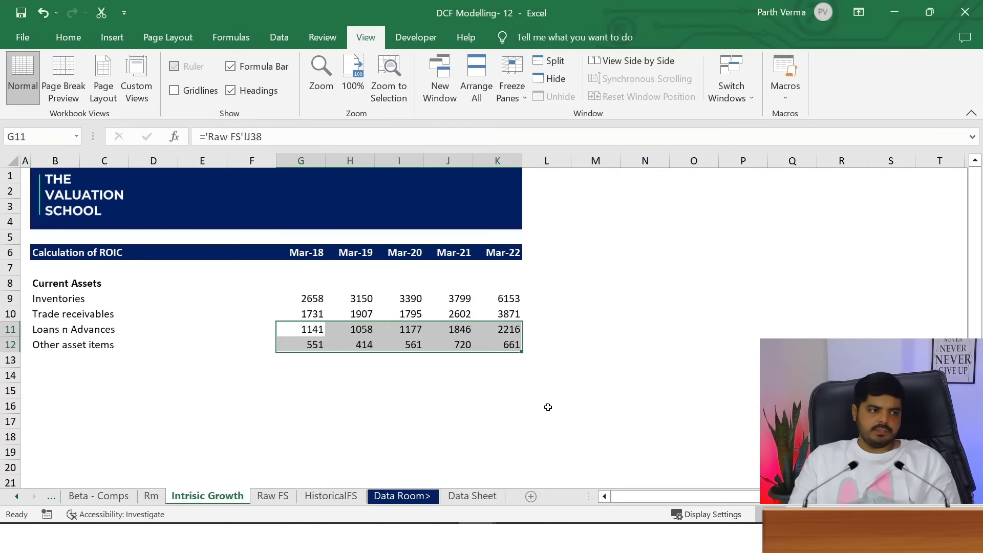
{"action": "key", "text": "Return"}
Enter the label Total Current Assets in B13 below Other asset items
{"action": "left_click", "coordinate": [66, 355]}
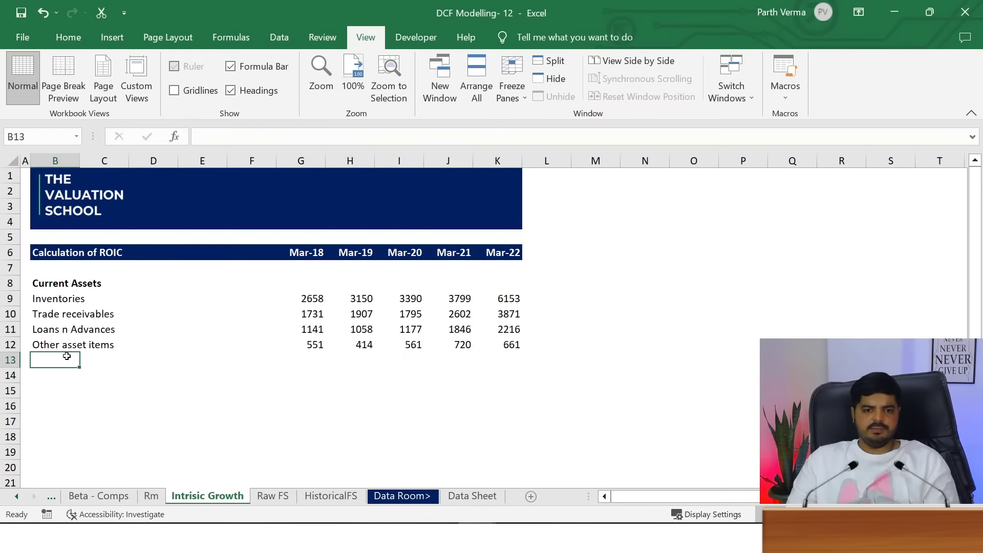
{"action": "type", "text": "Total Current Asse"}
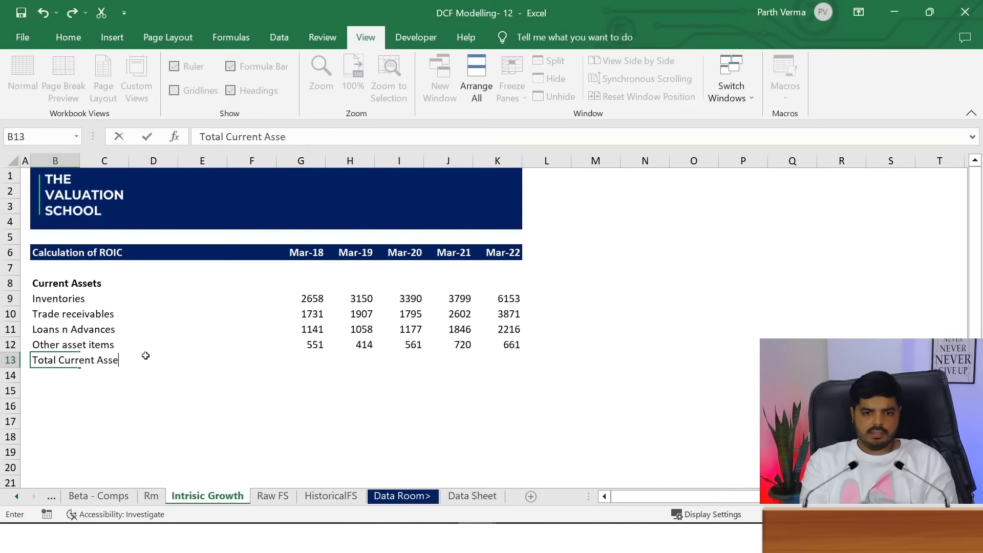
{"action": "type", "text": "ts"}
{"action": "key", "text": "Return"}
{"action": "key", "text": "Up"}
Give B13:K13 a dark blue top border across the table width
{"action": "key", "text": "shift+Right"}
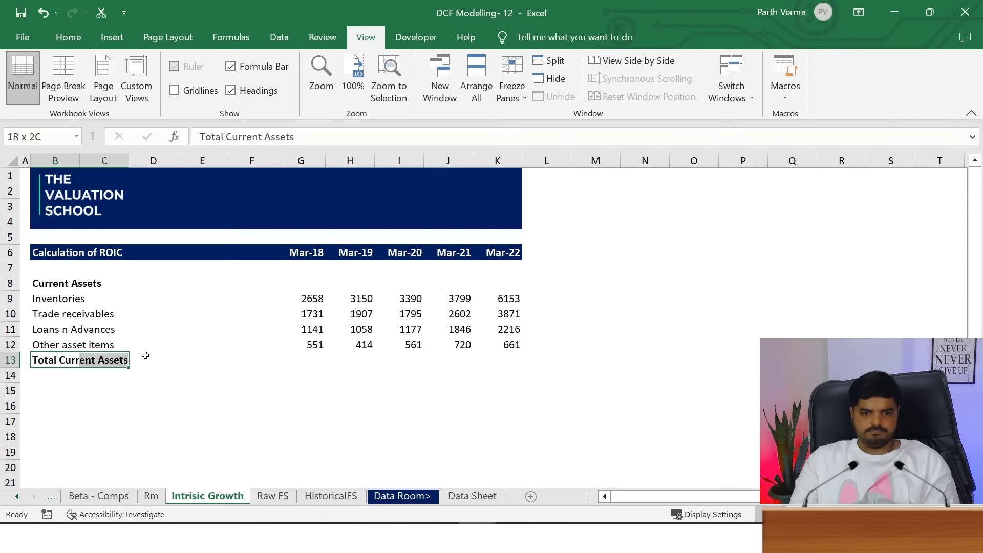
{"action": "key", "text": "shift+Right"}
{"action": "key", "text": "shift+Right"}
{"action": "key", "text": "shift+Right"}
{"action": "key", "text": "shift+Right"}
{"action": "key", "text": "shift+Right"}
{"action": "key", "text": "shift+Right"}
{"action": "key", "text": "shift+Right"}
{"action": "key", "text": "shift+Right"}
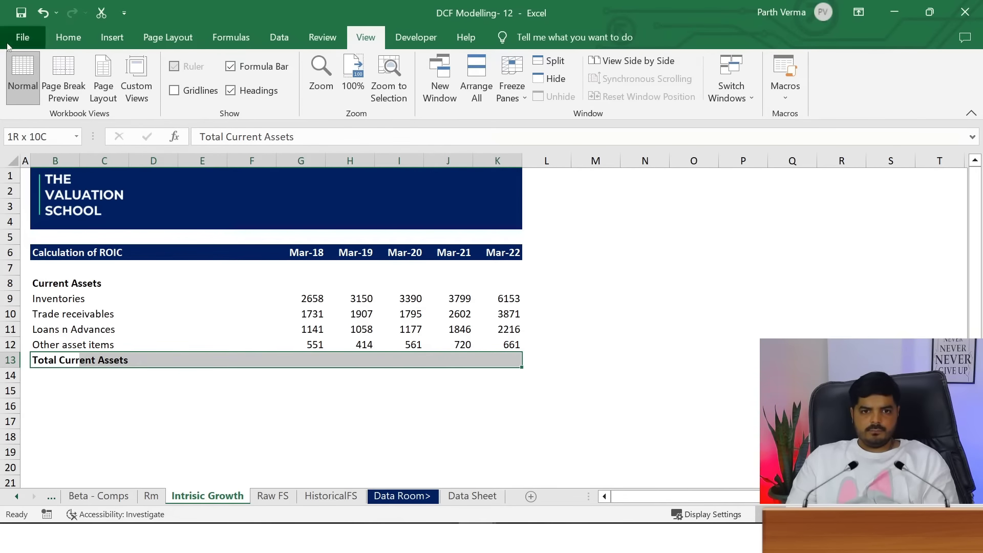
{"action": "left_click", "coordinate": [38, 45]}
{"action": "key", "text": "Escape"}
{"action": "left_click", "coordinate": [54, 37]}
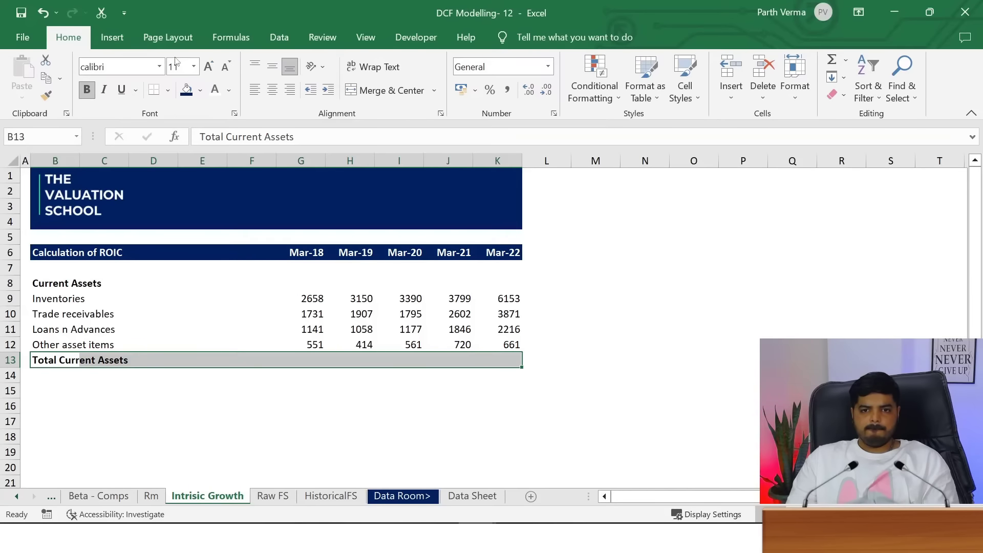
{"action": "left_click", "coordinate": [169, 90]}
{"action": "left_click", "coordinate": [169, 90]}
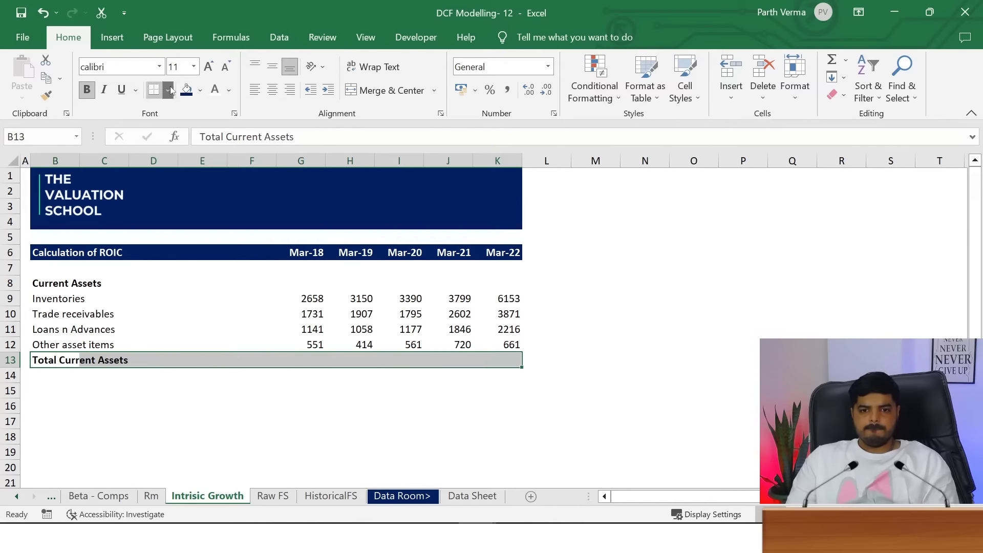
{"action": "key", "text": "ctrl+1"}
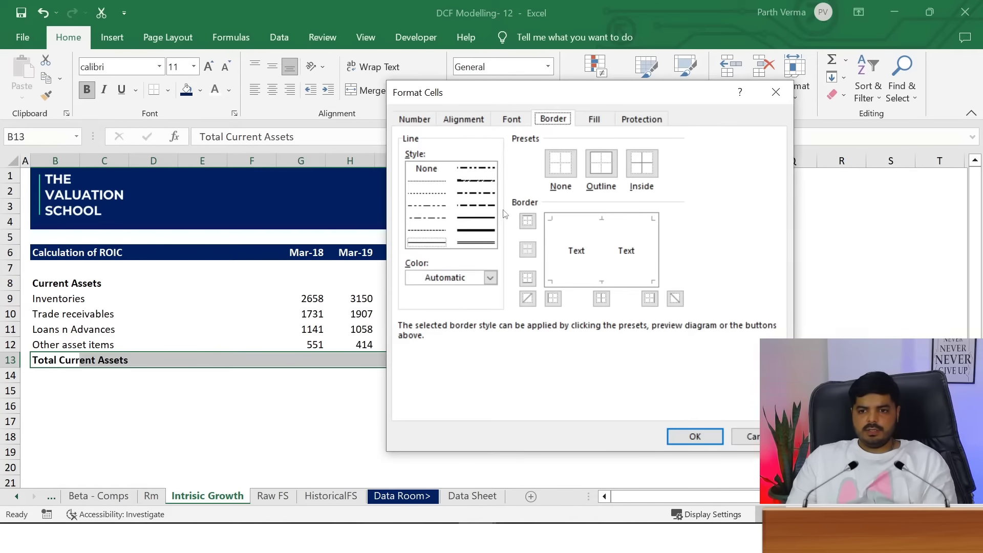
{"action": "left_click", "coordinate": [457, 278]}
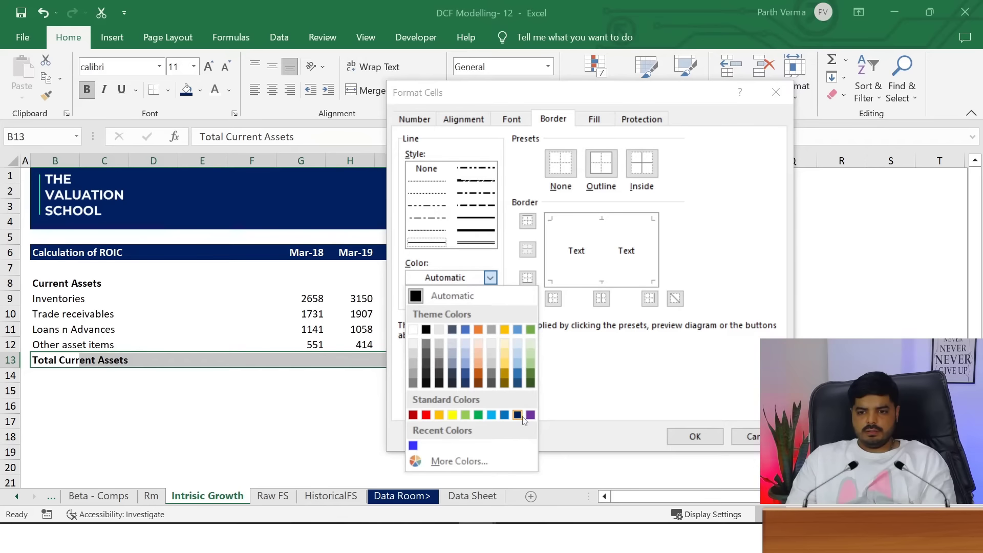
{"action": "left_click", "coordinate": [518, 415]}
{"action": "left_click", "coordinate": [586, 222]}
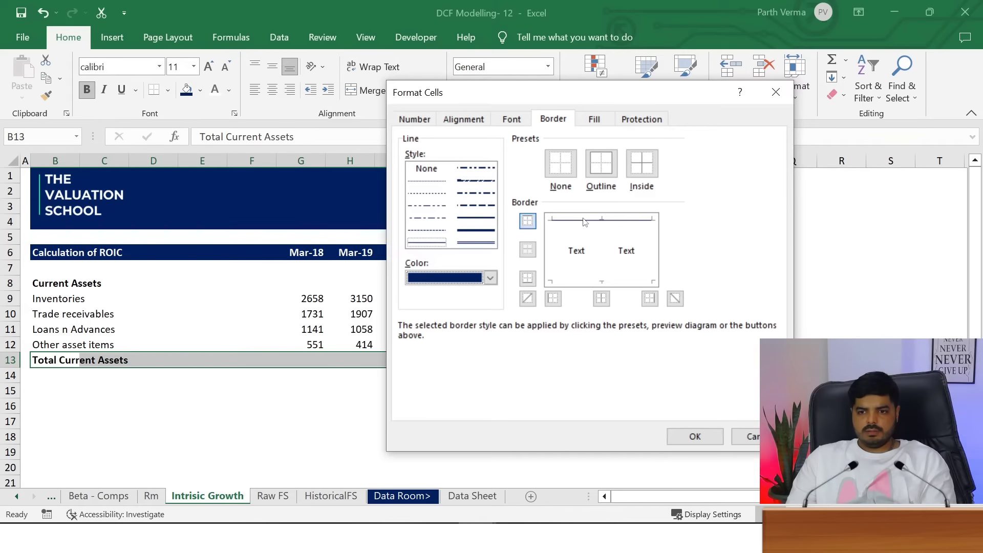
{"action": "left_click", "coordinate": [704, 437]}
{"action": "left_click", "coordinate": [539, 411]}
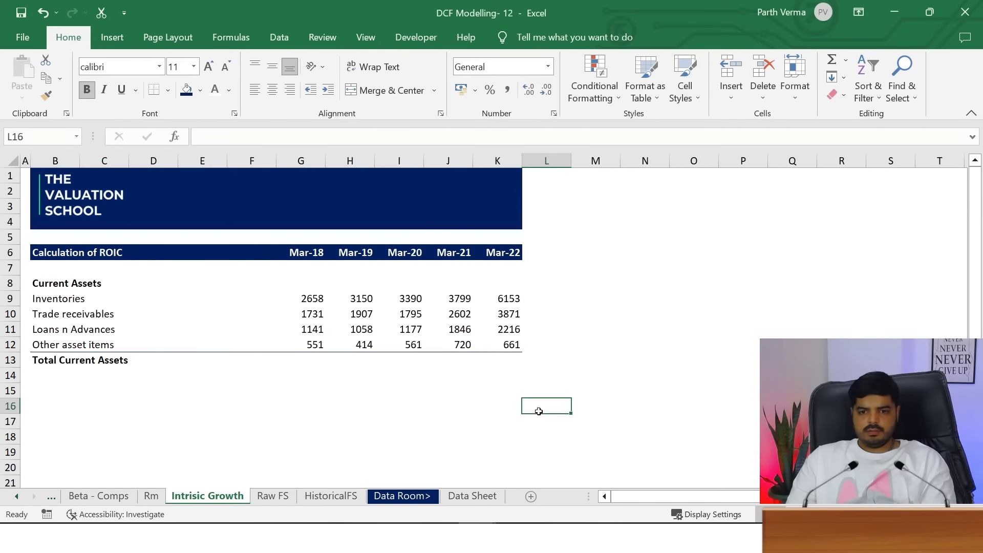
{"action": "left_click", "coordinate": [43, 361]}
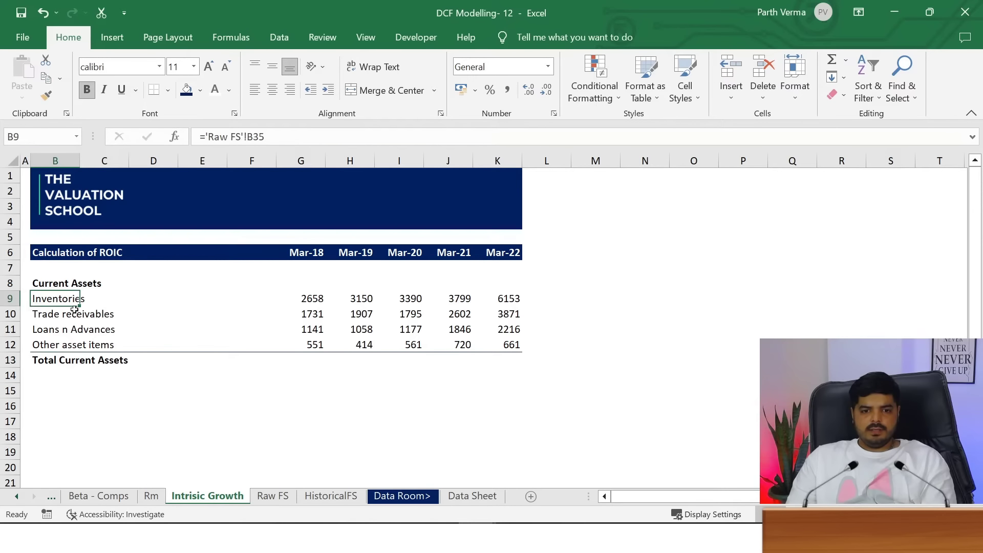
Add navy inside-horizontal and bottom borders to the current asset rows B9:K11
{"action": "left_click_drag", "start_coordinate": [56, 299], "coordinate": [500, 329]}
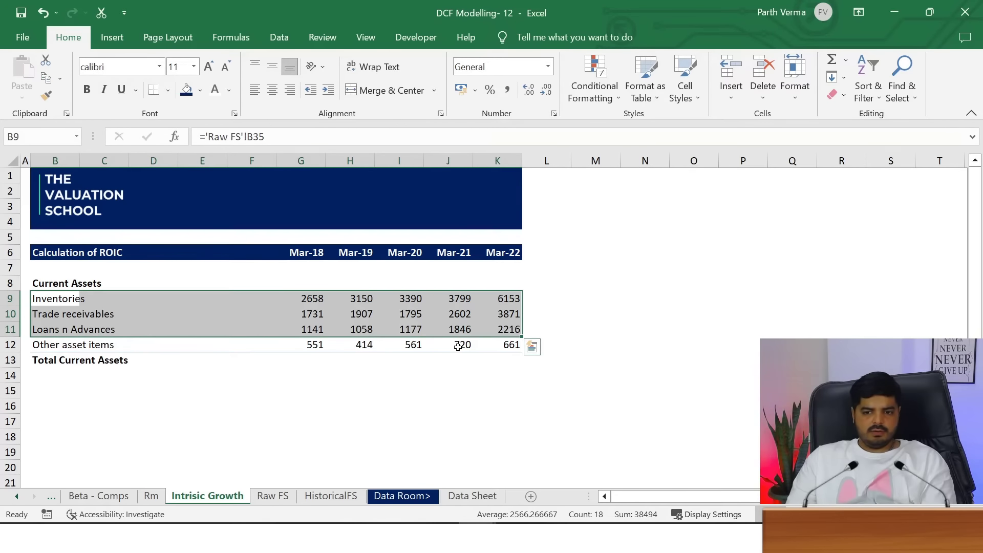
{"action": "key", "text": "ctrl+1"}
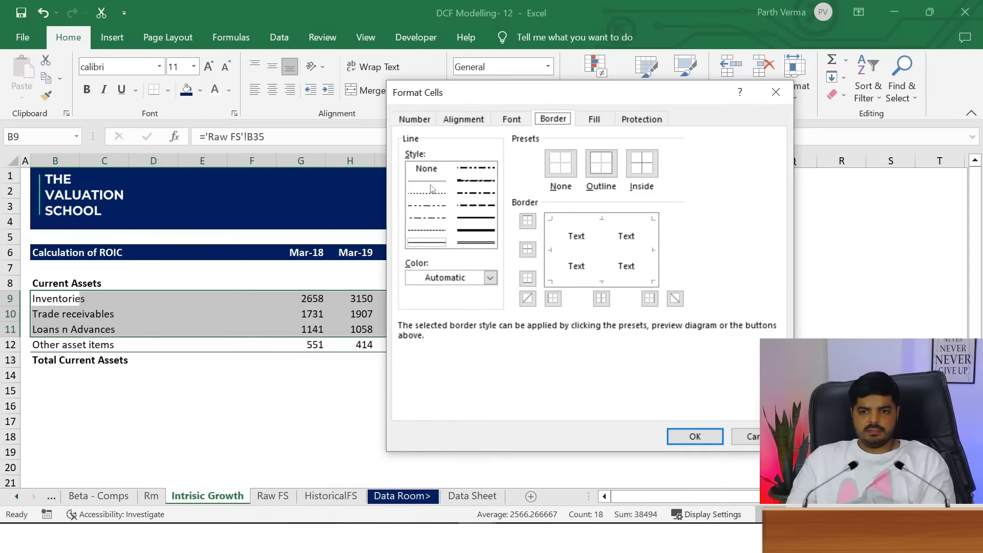
{"action": "left_click", "coordinate": [490, 277]}
{"action": "left_click", "coordinate": [518, 415]}
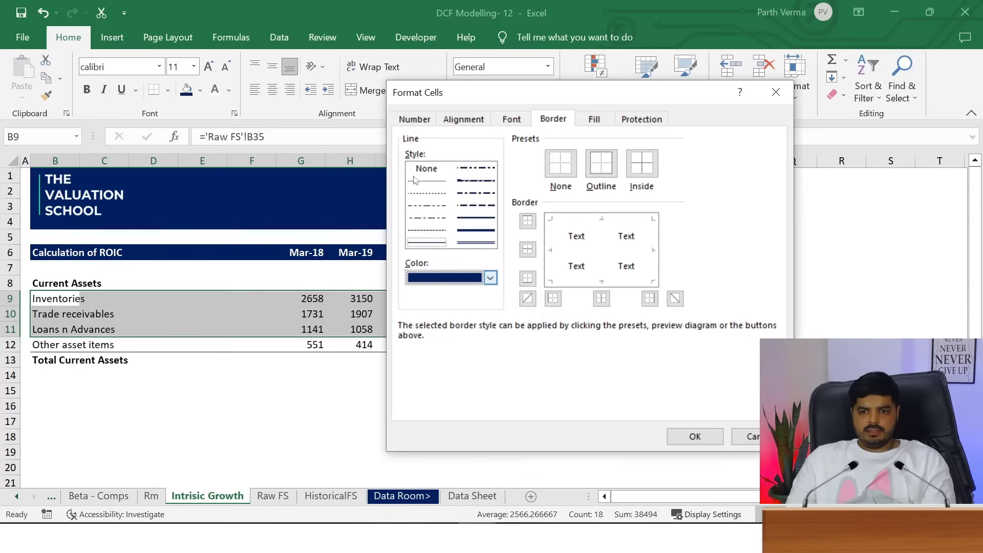
{"action": "left_click", "coordinate": [585, 254]}
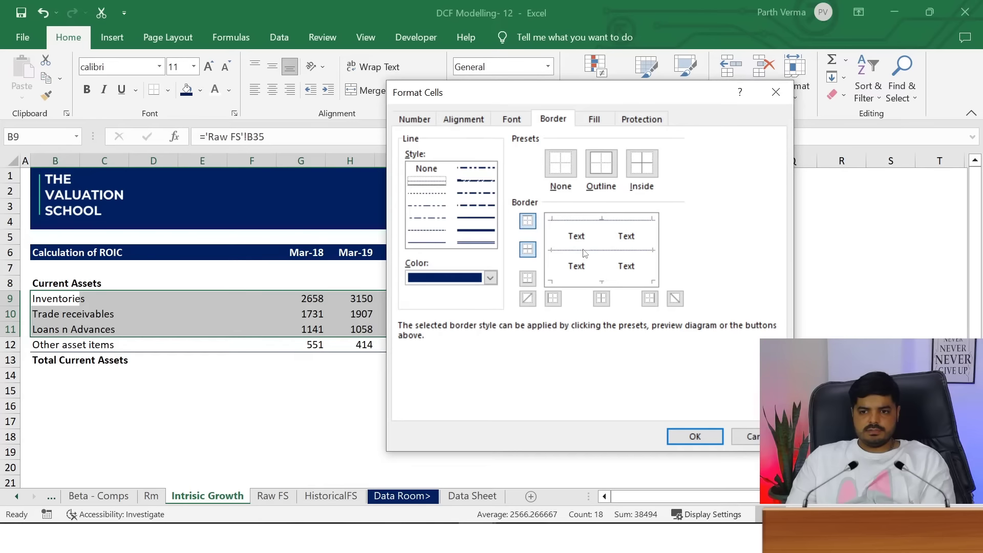
{"action": "left_click", "coordinate": [585, 281]}
{"action": "key", "text": "Return"}
{"action": "left_click", "coordinate": [585, 314]}
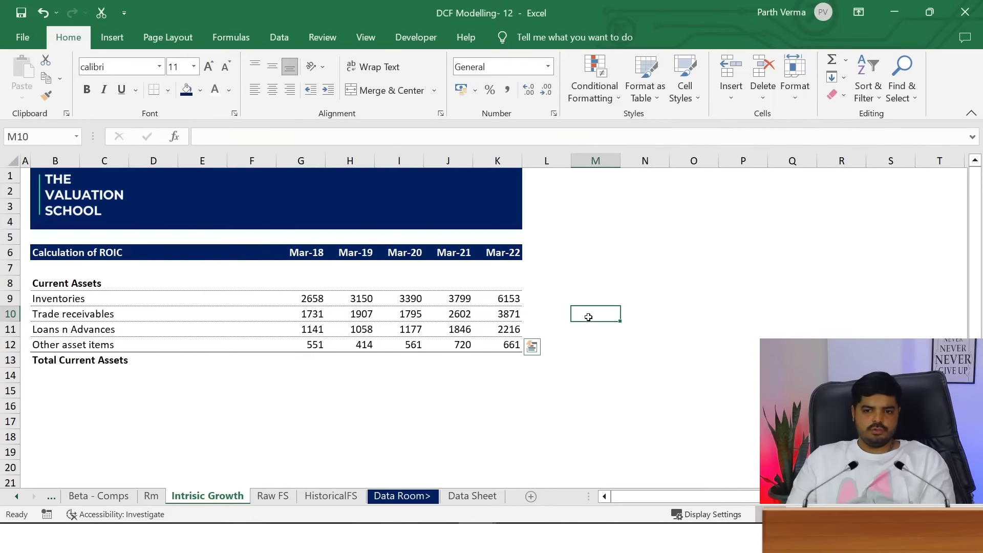
{"action": "left_click", "coordinate": [202, 375]}
{"action": "left_click", "coordinate": [81, 379]}
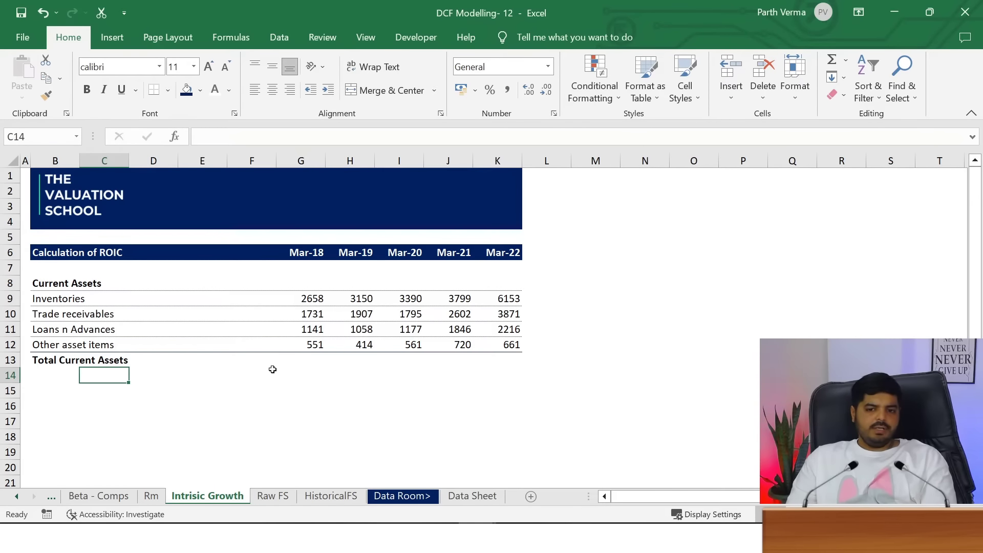
Sum G9:G12 in G13 and copy the total formula through Mar-22 (6081 to 12901)
{"action": "double_click", "coordinate": [316, 354]}
{"action": "key", "text": "alt+equal"}
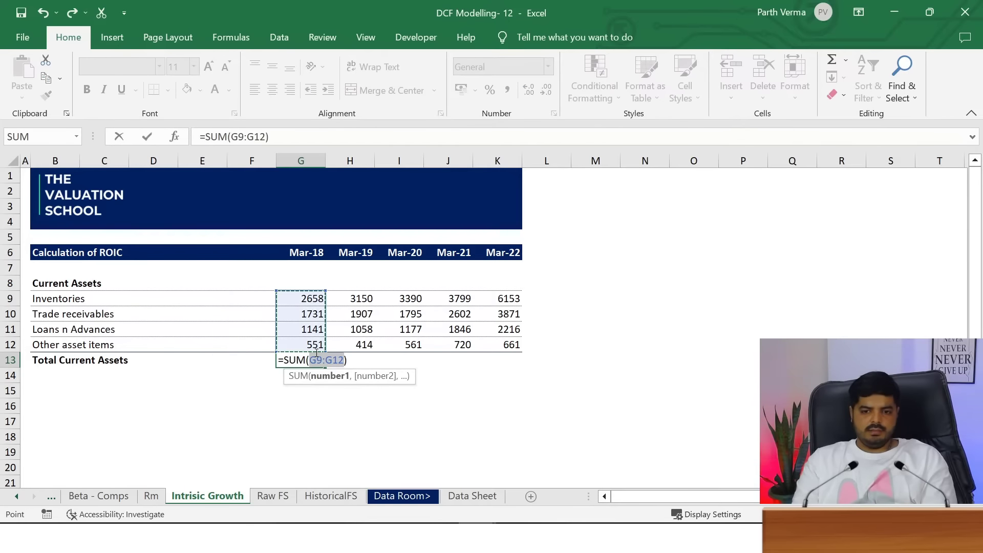
{"action": "key", "text": "Return"}
{"action": "key", "text": "Up"}
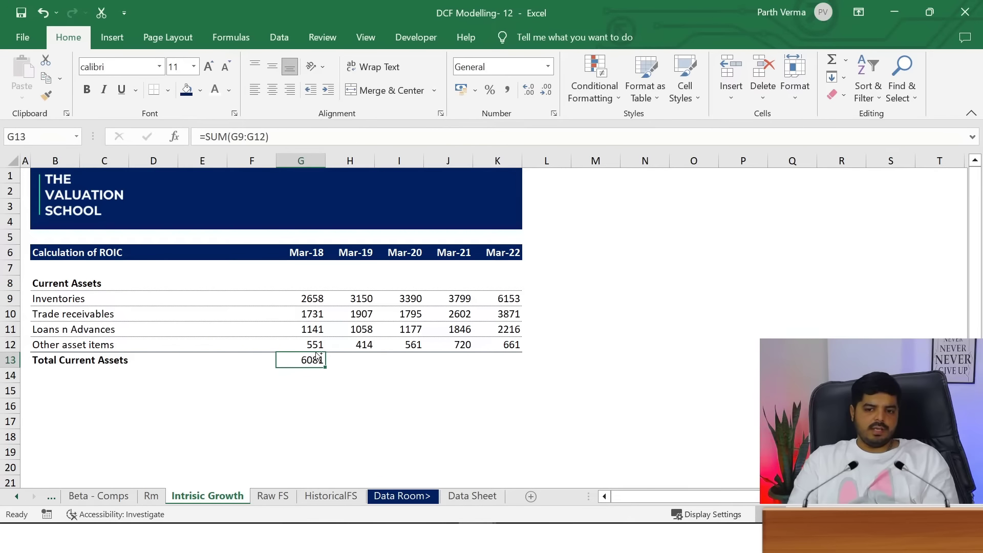
{"action": "key", "text": "ctrl+c"}
{"action": "key", "text": "shift+Right"}
{"action": "key", "text": "shift+Right"}
{"action": "key", "text": "shift+Right"}
{"action": "key", "text": "shift+Right"}
{"action": "key", "text": "Return"}
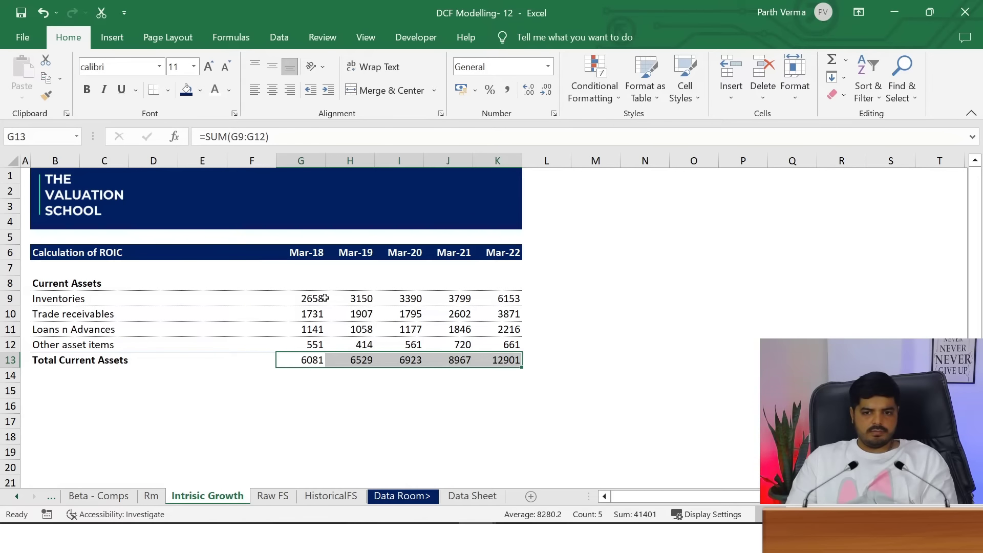
{"action": "left_click", "coordinate": [172, 402]}
Copy the Current Assets block B8:K13 and paste it starting at B15
{"action": "left_click", "coordinate": [46, 378]}
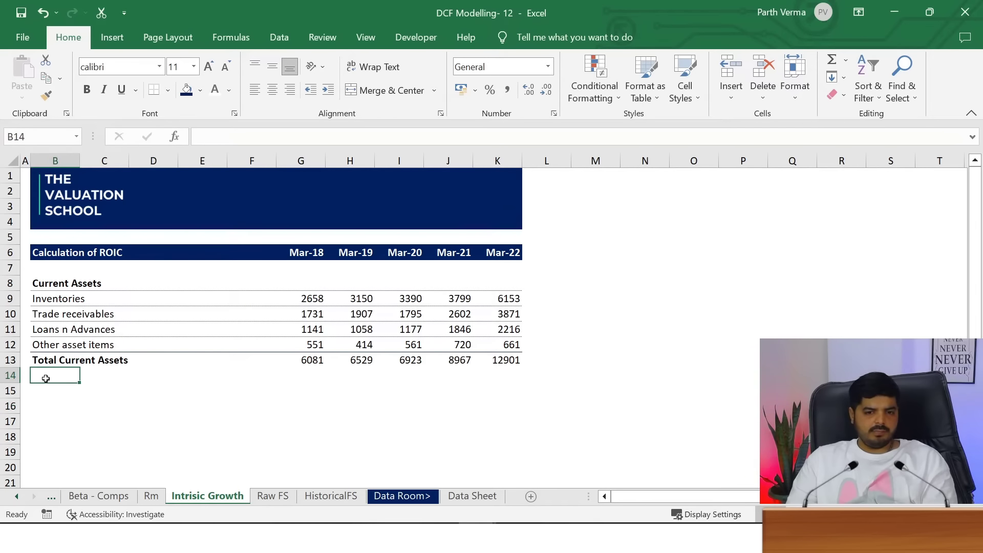
{"action": "left_click", "coordinate": [48, 388]}
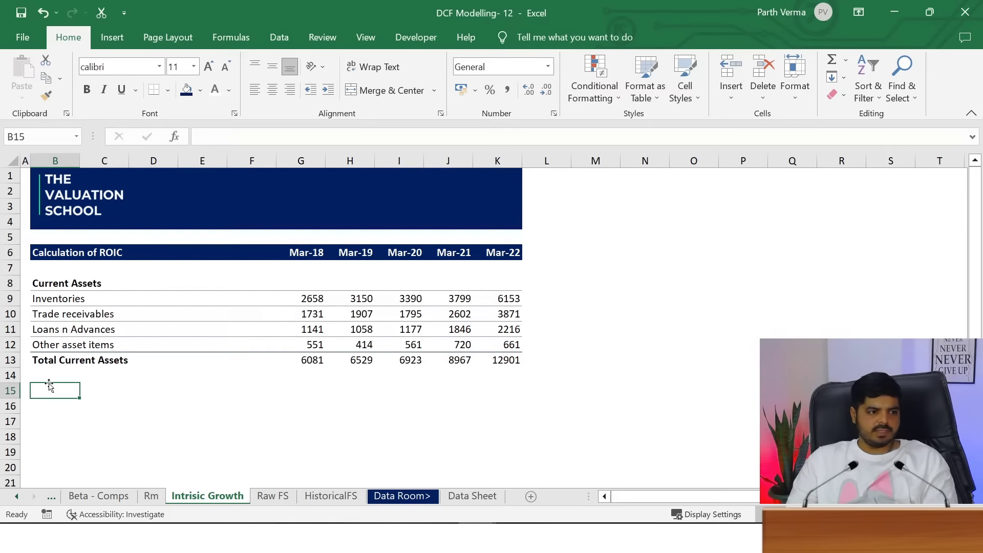
{"action": "type", "text": "Cur"}
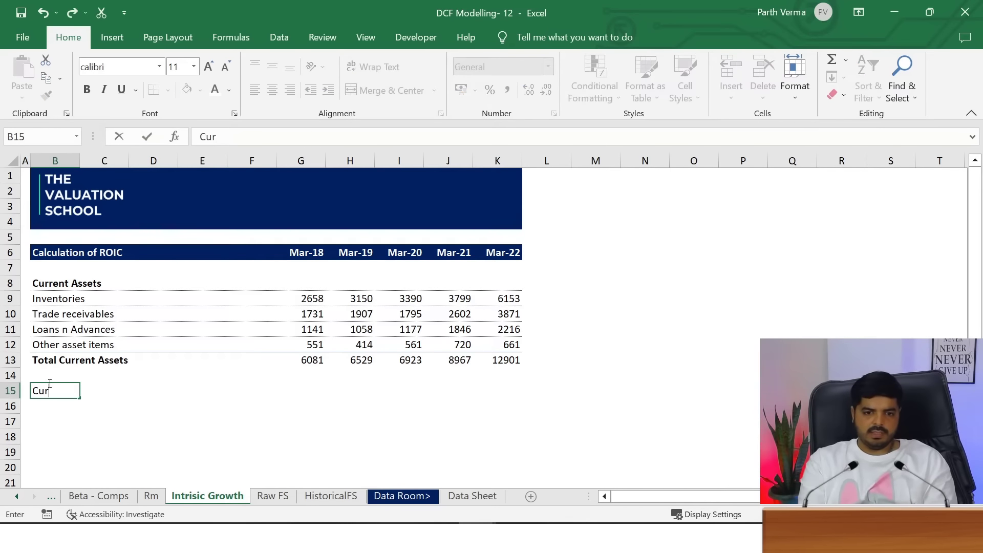
{"action": "key", "text": "Escape"}
{"action": "key", "text": "Up"}
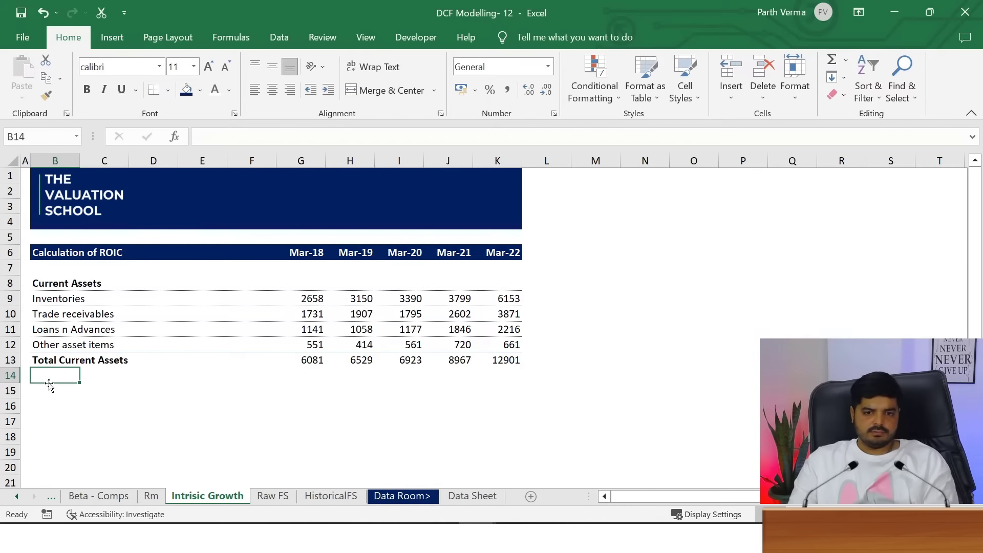
{"action": "key", "text": "Up"}
{"action": "key", "text": "Up"}
{"action": "key", "text": "Up"}
{"action": "key", "text": "Up"}
{"action": "key", "text": "Up"}
{"action": "key", "text": "shift+Down"}
{"action": "key", "text": "shift+Down"}
{"action": "key", "text": "shift+Down"}
{"action": "key", "text": "shift+Down"}
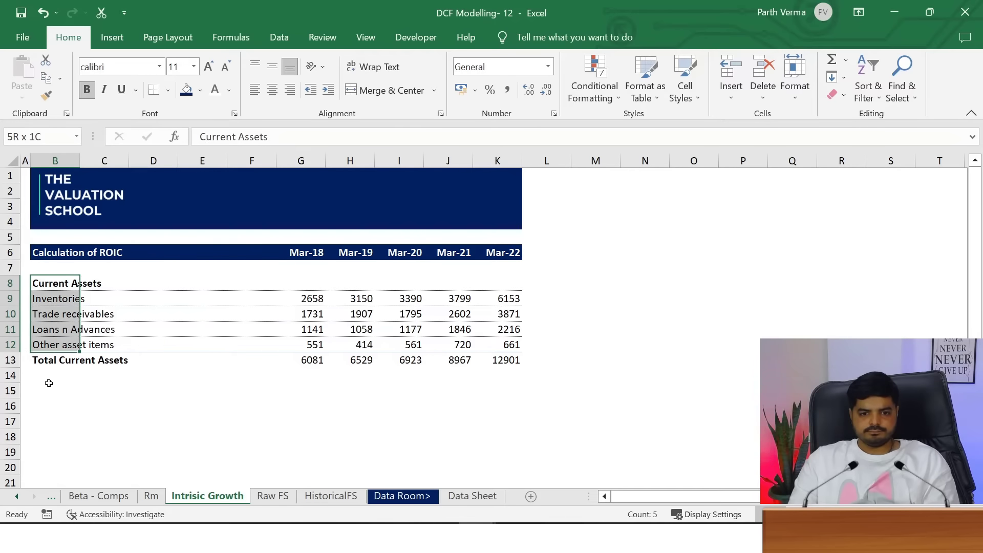
{"action": "key", "text": "shift+Down"}
{"action": "key", "text": "shift+Right"}
{"action": "key", "text": "shift+Right"}
{"action": "key", "text": "shift+Right"}
{"action": "key", "text": "shift+Right"}
{"action": "key", "text": "shift+Right"}
{"action": "key", "text": "shift+Right"}
{"action": "key", "text": "shift+Right"}
{"action": "key", "text": "shift+Right"}
{"action": "key", "text": "shift+Right"}
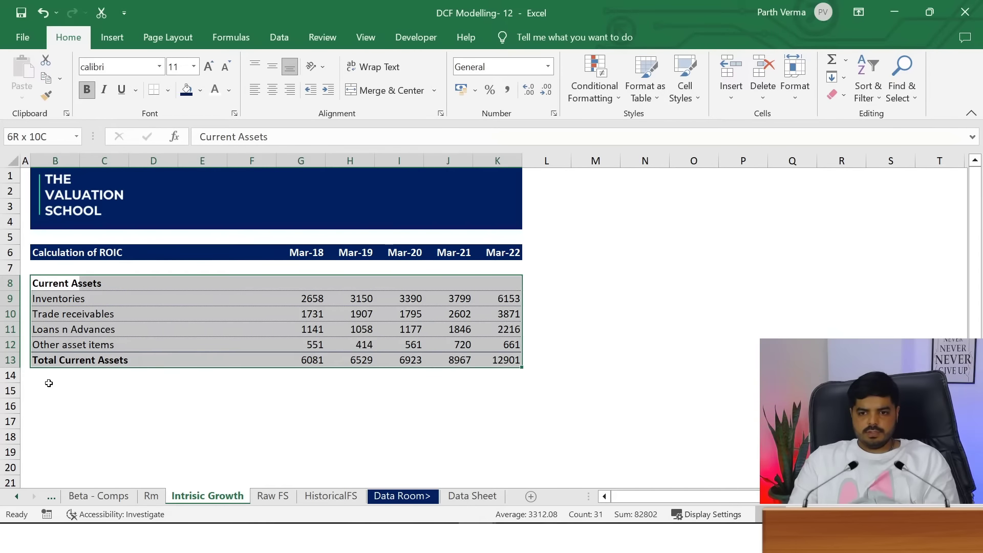
{"action": "key", "text": "ctrl+c"}
{"action": "key", "text": "Down"}
{"action": "key", "text": "Down"}
{"action": "key", "text": "Down"}
{"action": "key", "text": "Down"}
{"action": "key", "text": "Down"}
{"action": "key", "text": "Down"}
{"action": "key", "text": "Down"}
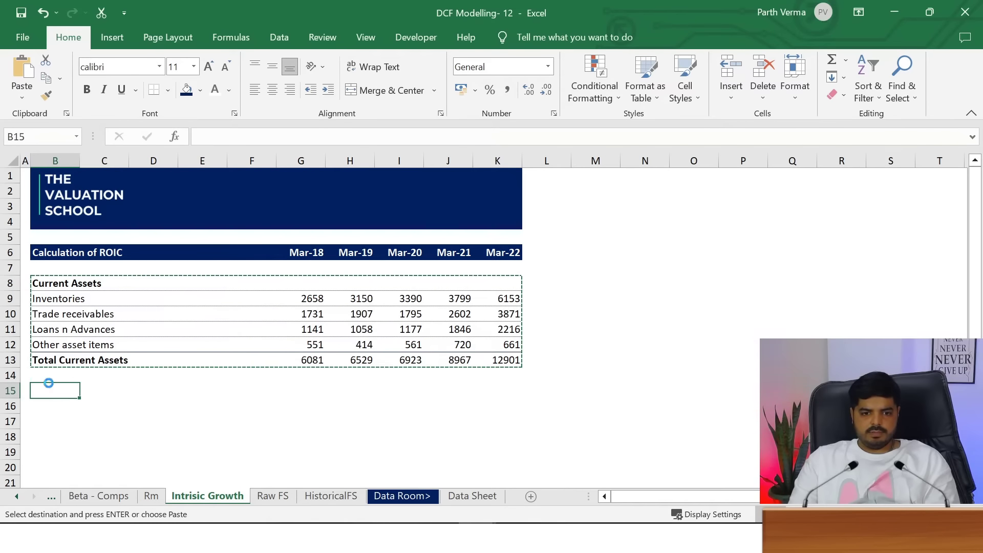
{"action": "key", "text": "ctrl+v"}
{"action": "key", "text": "Up"}
{"action": "key", "text": "Down"}
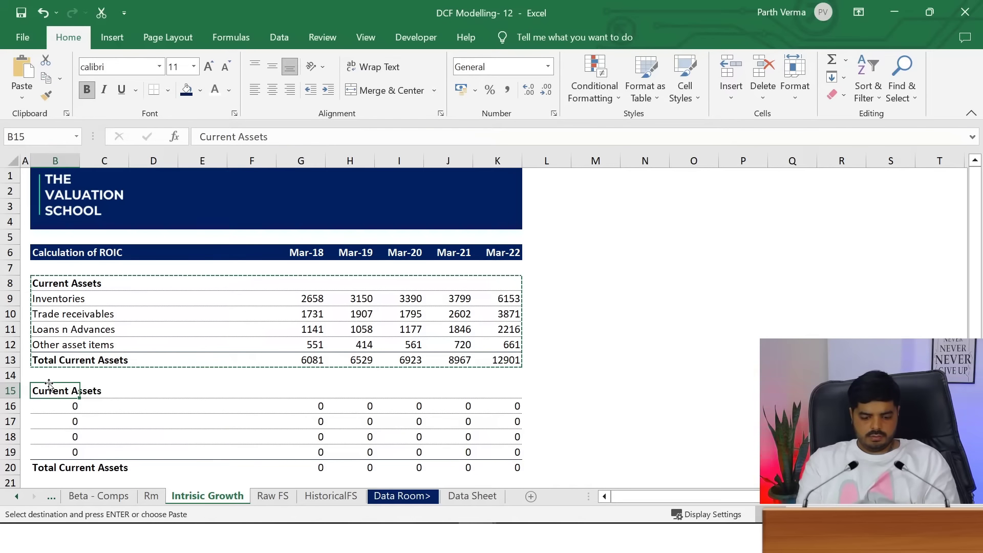
Retitle the pasted block Current Liabilities and begin a formula in B16
{"action": "type", "text": "C"}
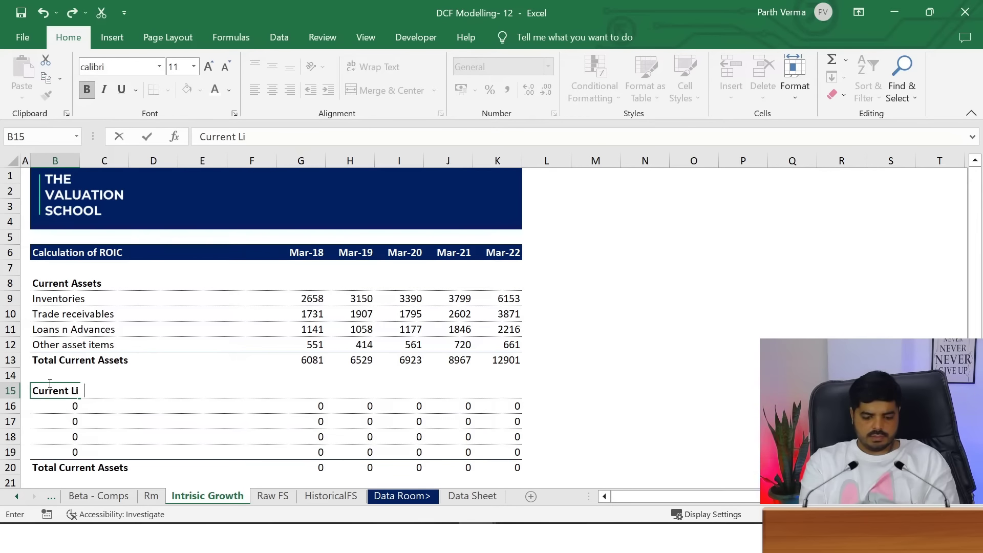
{"action": "type", "text": "es"}
{"action": "key", "text": "Return"}
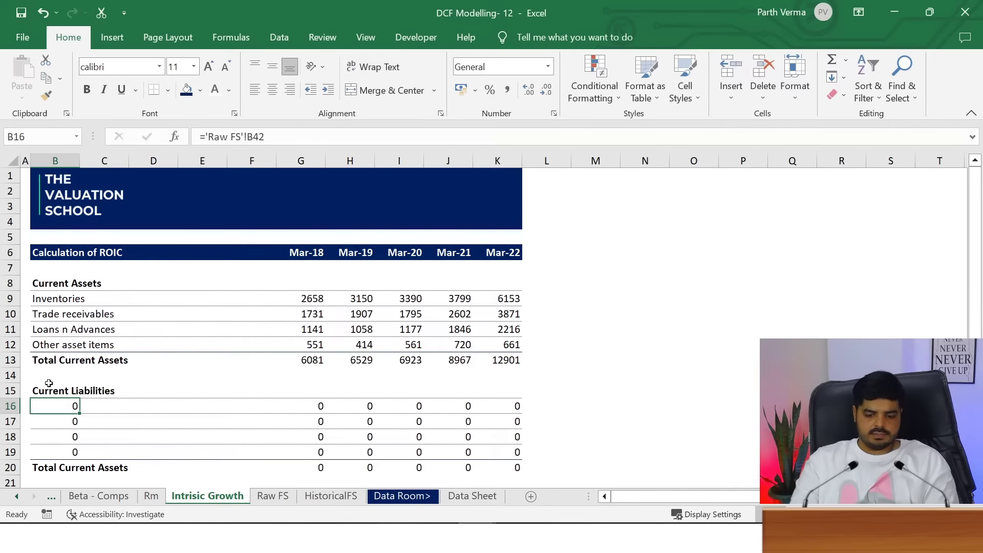
{"action": "type", "text": "="}
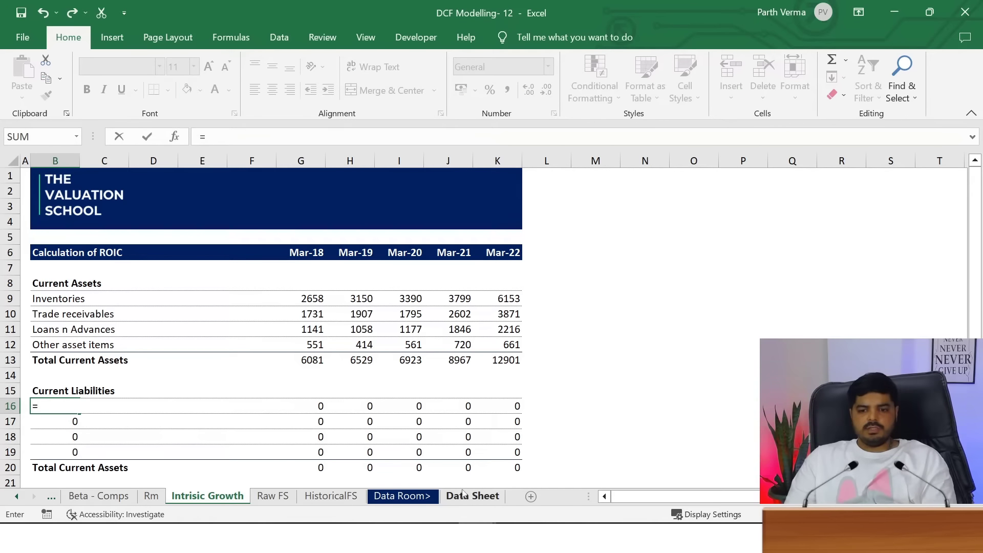
Link B16 to Trade Payables on Raw FS and copy the label link down to B18
{"action": "left_click", "coordinate": [288, 493]}
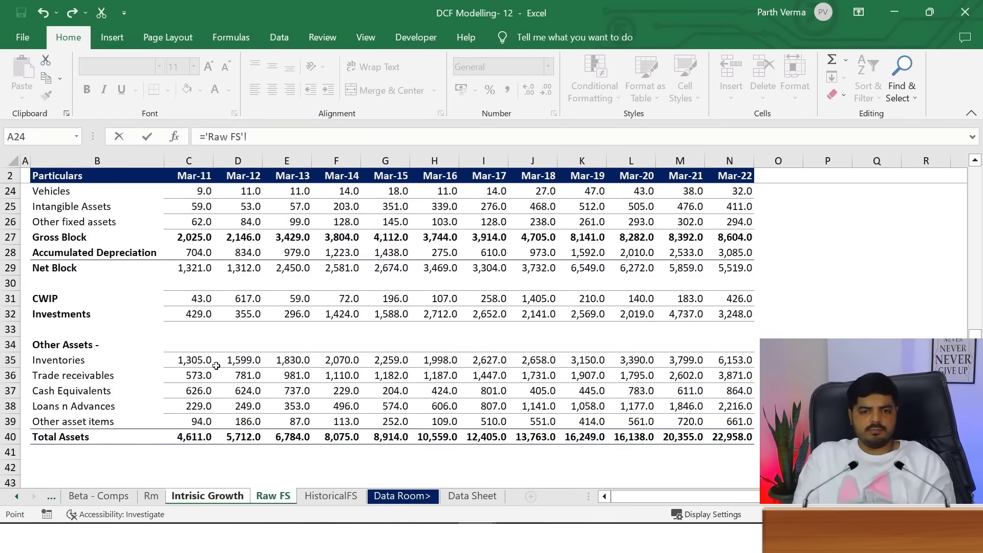
{"action": "scroll", "coordinate": [972, 270], "scroll_direction": "up", "scroll_amount": 3}
{"action": "scroll", "coordinate": [972, 270], "scroll_direction": "up", "scroll_amount": 2}
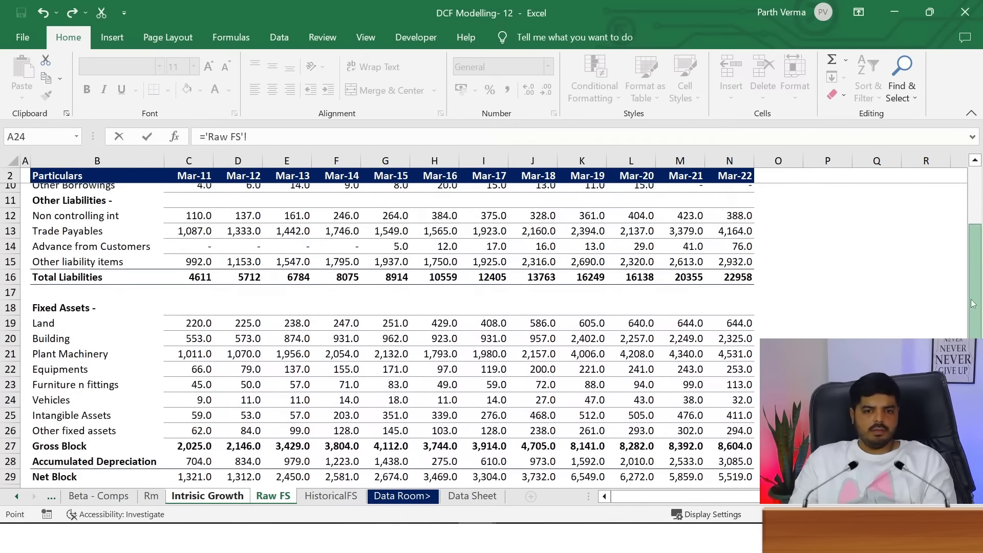
{"action": "scroll", "coordinate": [972, 269], "scroll_direction": "up", "scroll_amount": 1}
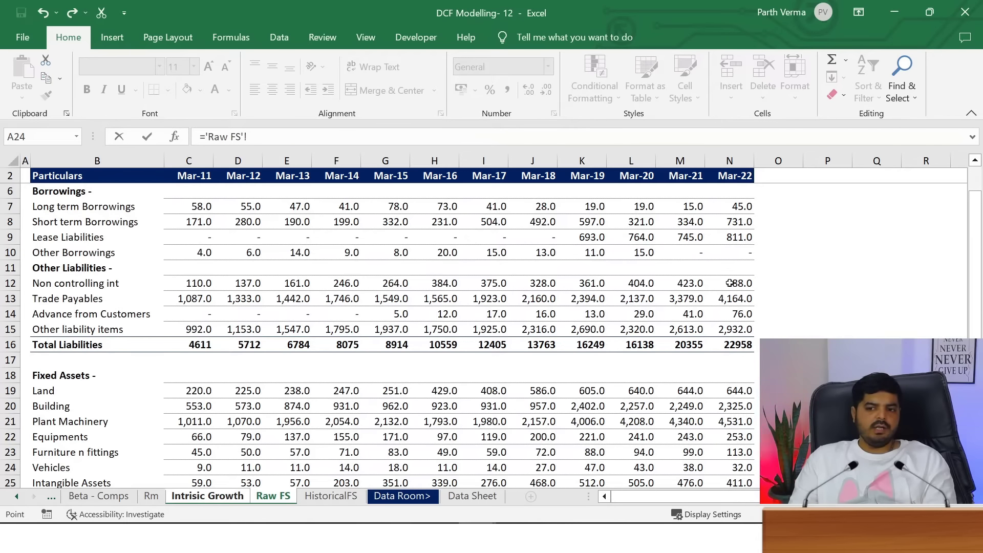
{"action": "left_click", "coordinate": [53, 298]}
{"action": "key", "text": "Return"}
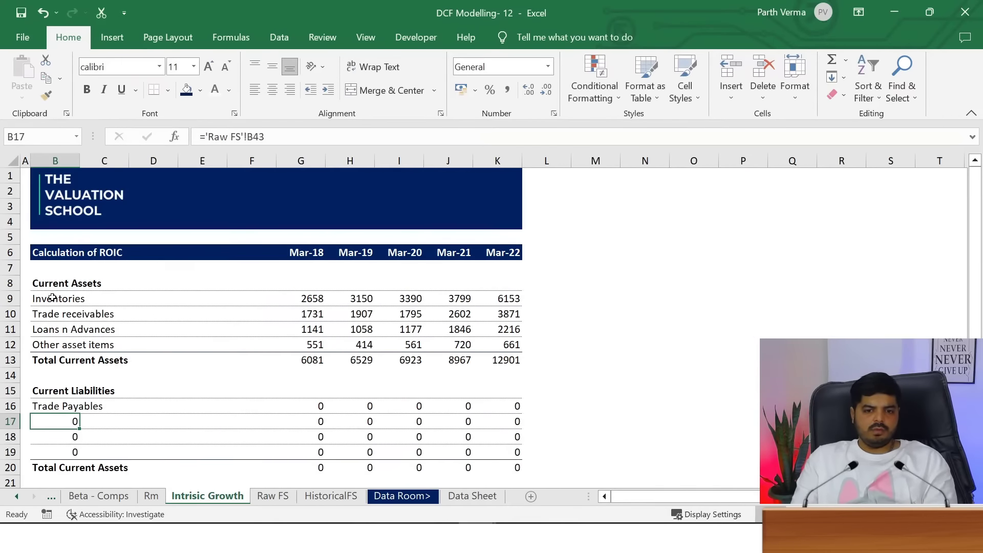
{"action": "key", "text": "Up"}
{"action": "key", "text": "ctrl+c"}
{"action": "key", "text": "Down"}
{"action": "key", "text": "shift+Down"}
{"action": "key", "text": "shift+Down"}
{"action": "key", "text": "ctrl+v"}
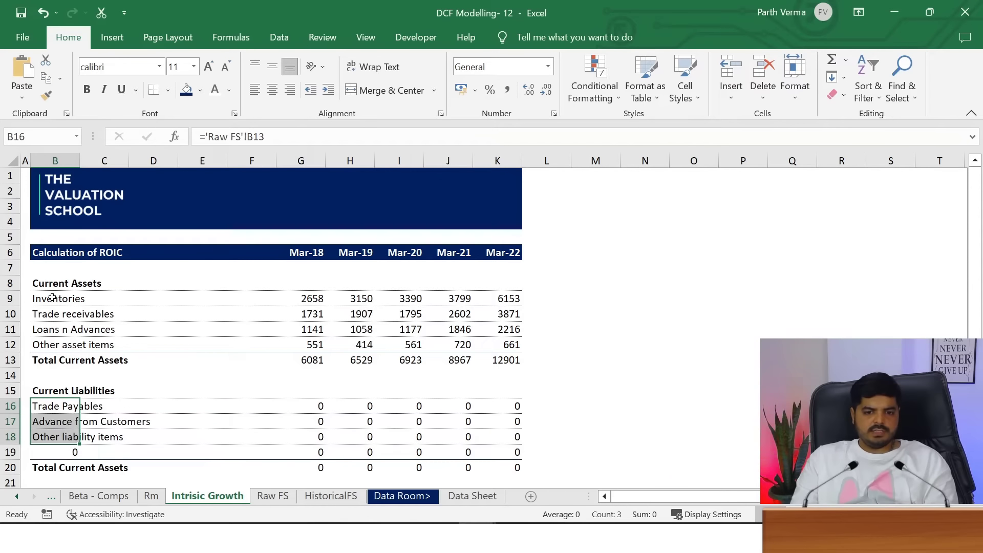
{"action": "key", "text": "Down"}
{"action": "key", "text": "Down"}
Delete the leftover zero row and rename the total row Total Current Liabilities
{"action": "key", "text": "shift+space"}
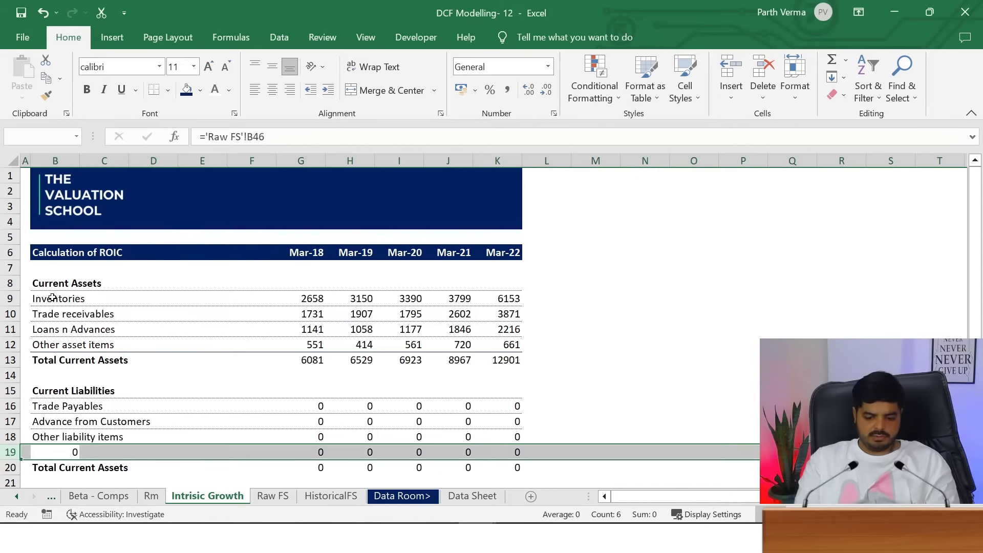
{"action": "key", "text": "ctrl+minus"}
{"action": "key", "text": "Up"}
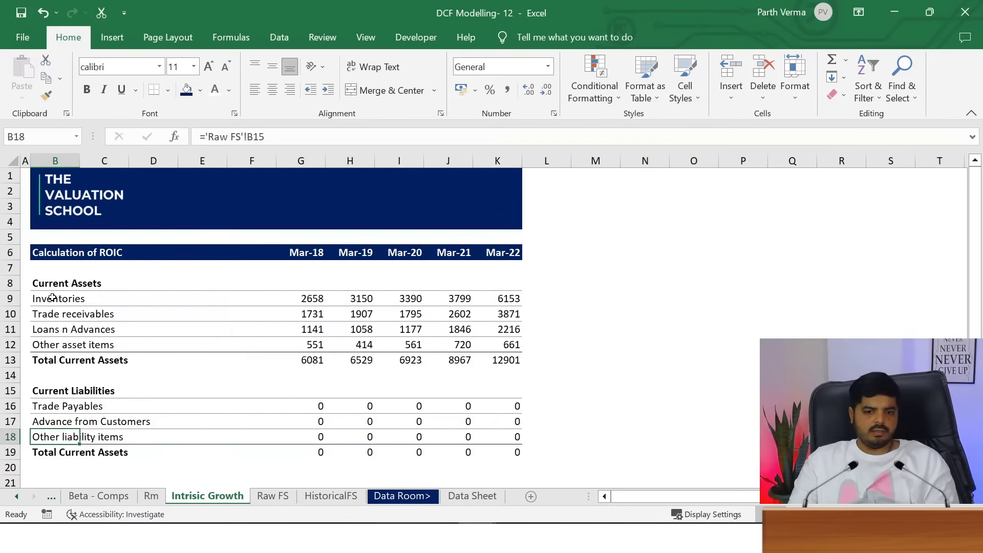
{"action": "key", "text": "Down"}
{"action": "key", "text": "F2"}
{"action": "key", "text": "BackSpace"}
{"action": "key", "text": "BackSpace"}
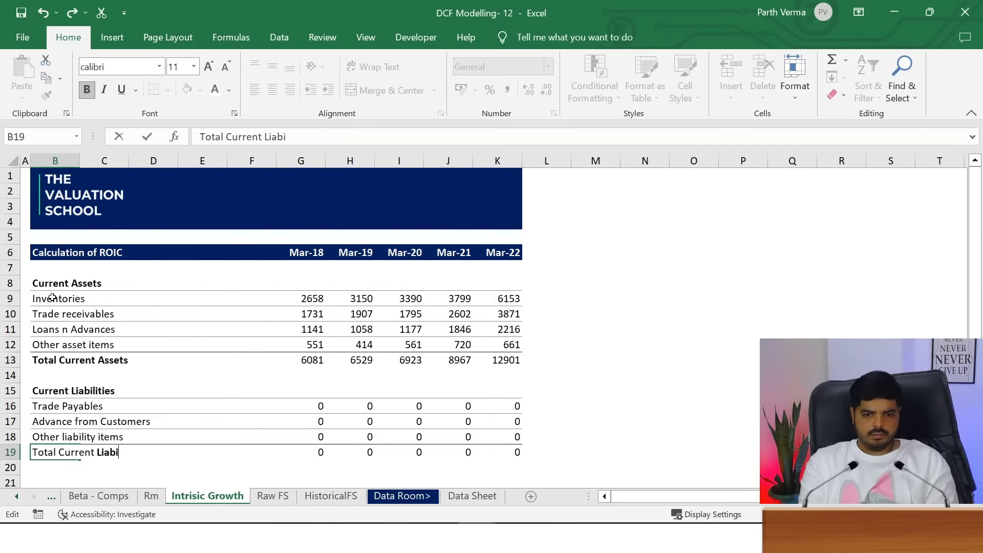
{"action": "type", "text": "lities"}
{"action": "key", "text": "Return"}
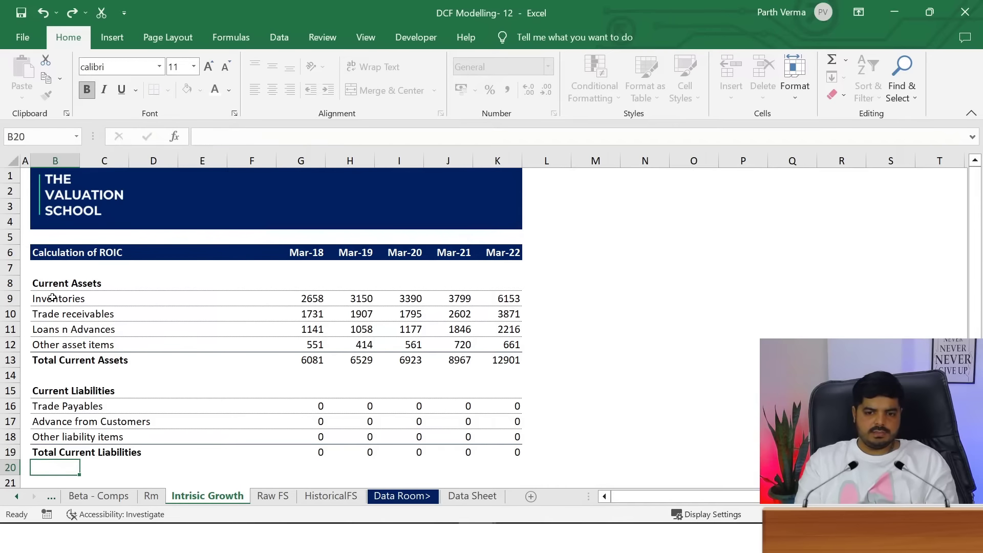
{"action": "key", "text": "Up"}
{"action": "key", "text": "Up"}
{"action": "key", "text": "Up"}
{"action": "key", "text": "Up"}
Link Trade Payables Mar-18 to Raw FS and fill it through Mar-22
{"action": "key", "text": "Right"}
{"action": "key", "text": "Right"}
{"action": "key", "text": "Right"}
{"action": "key", "text": "Right"}
{"action": "key", "text": "Right"}
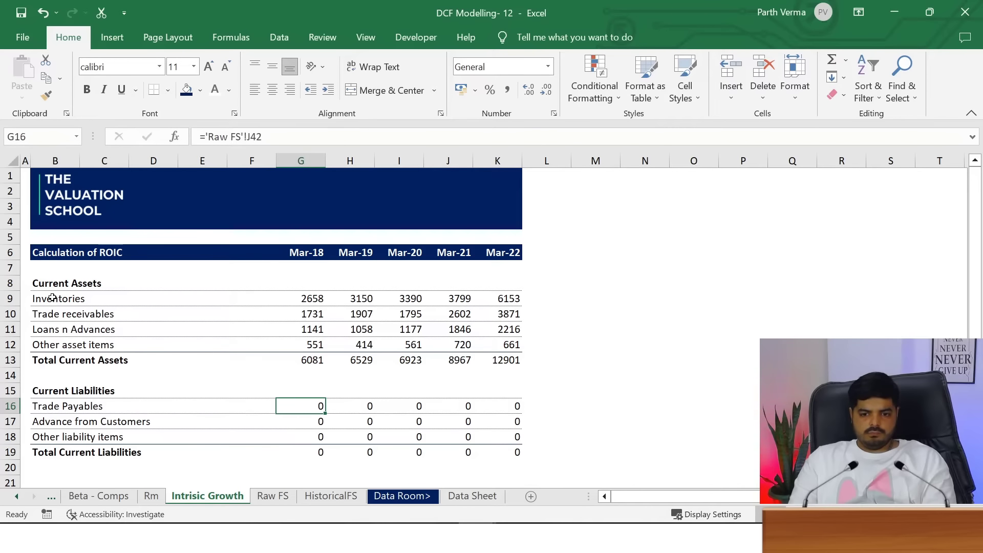
{"action": "type", "text": "="}
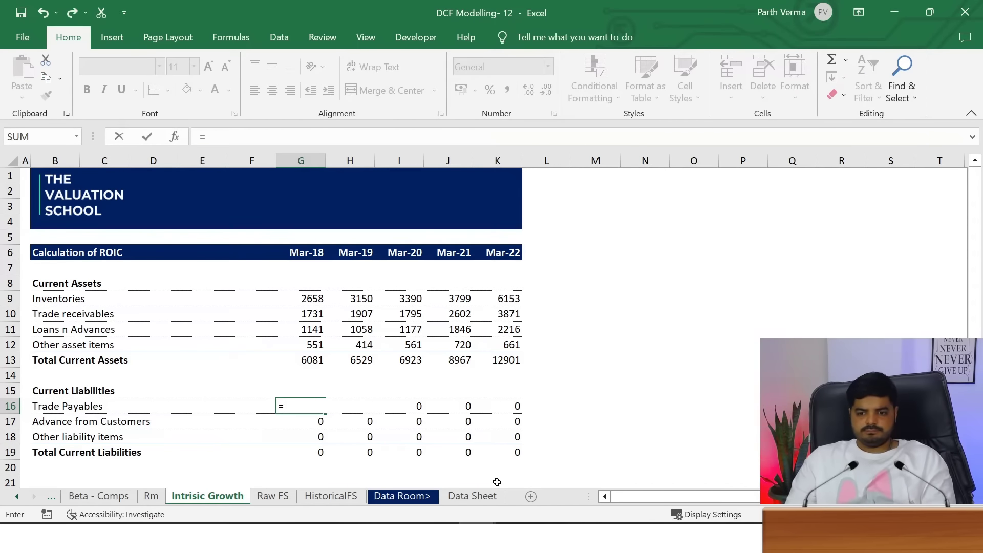
{"action": "left_click", "coordinate": [330, 496]}
{"action": "left_click", "coordinate": [276, 496]}
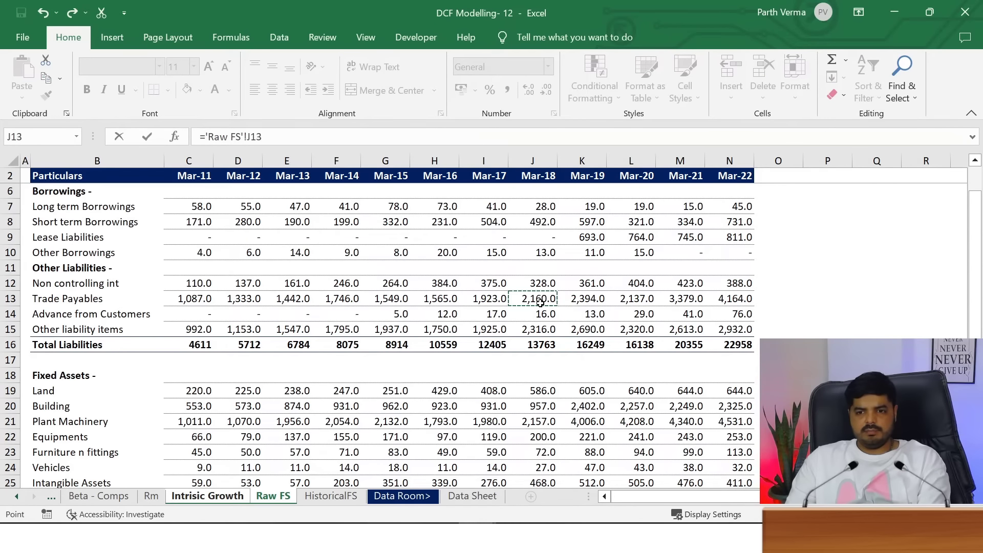
{"action": "key", "text": "Return"}
{"action": "key", "text": "Up"}
{"action": "key", "text": "ctrl+c"}
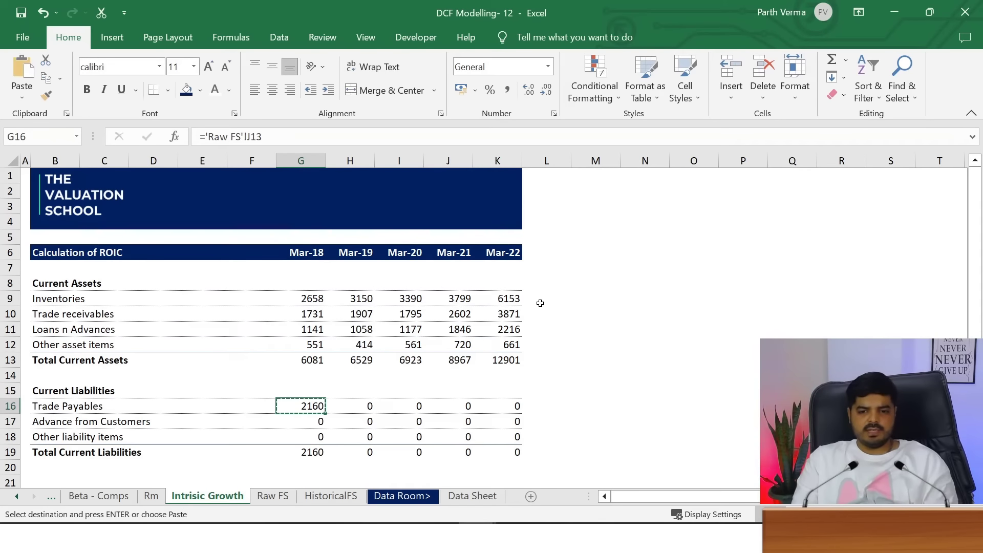
{"action": "key", "text": "shift+Right"}
{"action": "key", "text": "shift+Right"}
{"action": "key", "text": "shift+Right"}
{"action": "key", "text": "shift+Right"}
{"action": "key", "text": "Return"}
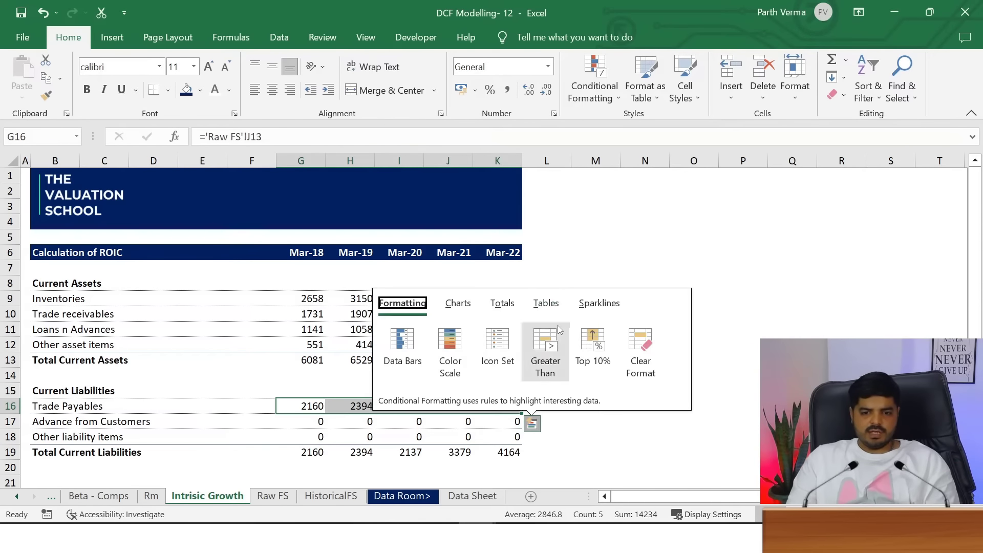
Link Advance from Customers Mar-18 to Raw FS and fill it through Mar-22
{"action": "left_click", "coordinate": [318, 422]}
{"action": "type", "text": "="}
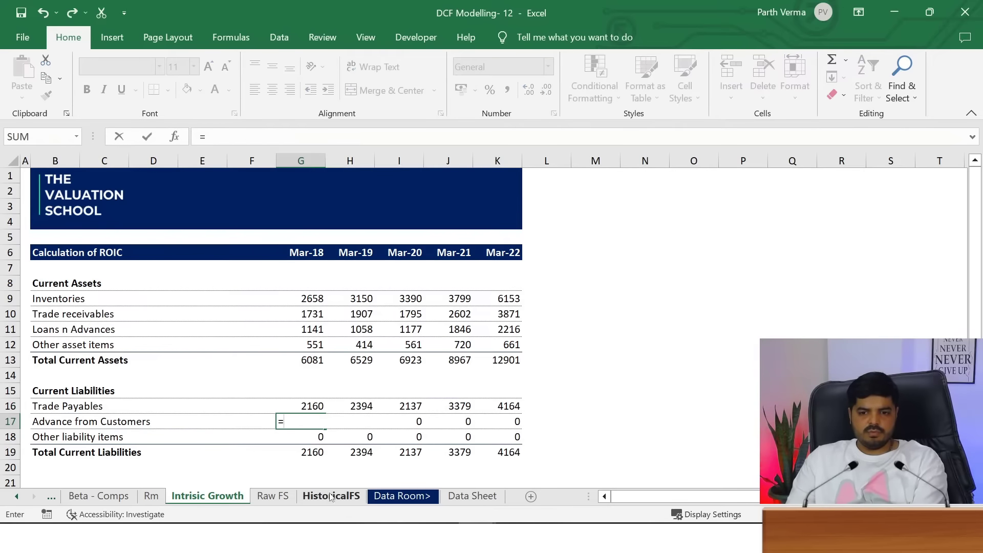
{"action": "left_click", "coordinate": [289, 497]}
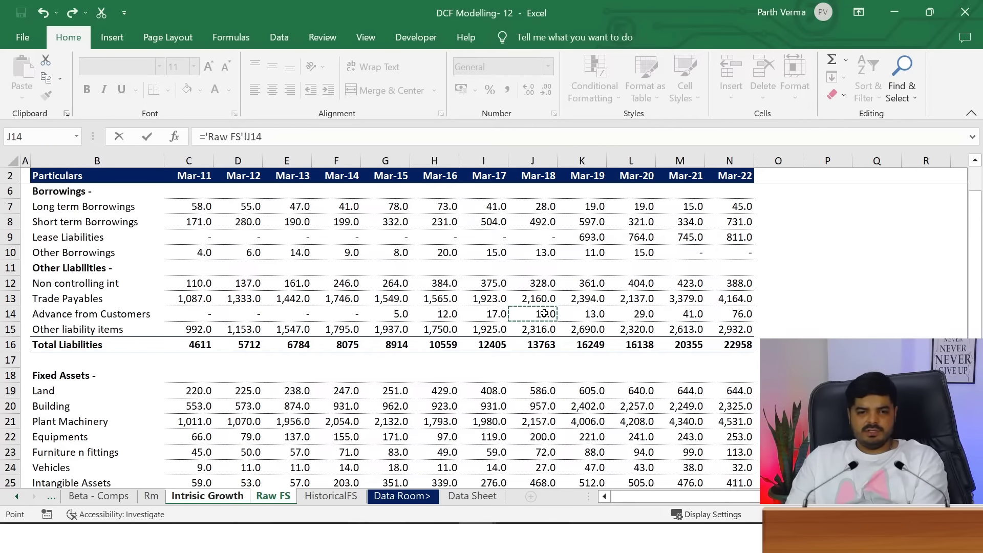
{"action": "key", "text": "Return"}
{"action": "key", "text": "Up"}
{"action": "key", "text": "ctrl+c"}
{"action": "key", "text": "shift+Right"}
{"action": "key", "text": "shift+Right"}
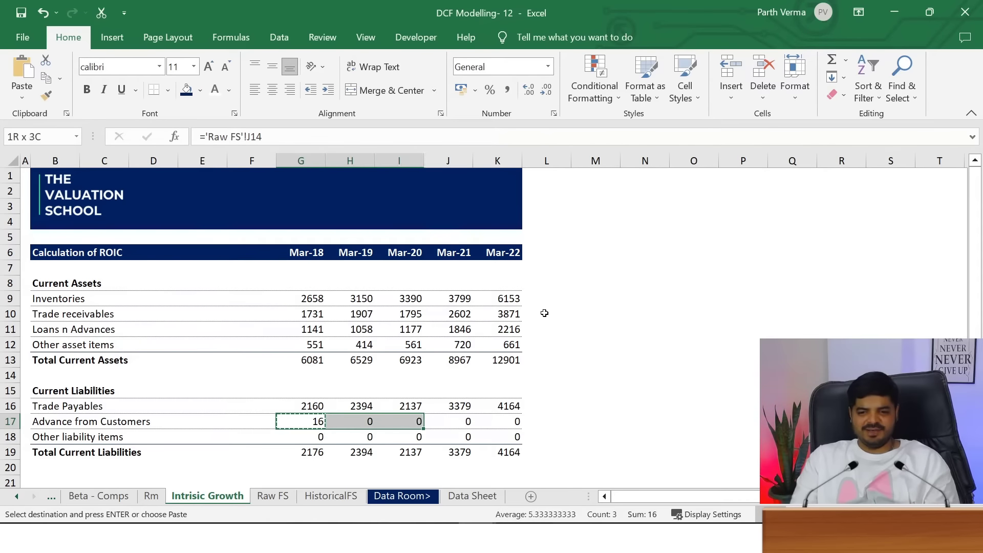
{"action": "key", "text": "shift+Right"}
{"action": "key", "text": "shift+Right"}
{"action": "key", "text": "Return"}
Link Other liability items Mar-18 to Raw FS and copy the formula
{"action": "key", "text": "Down"}
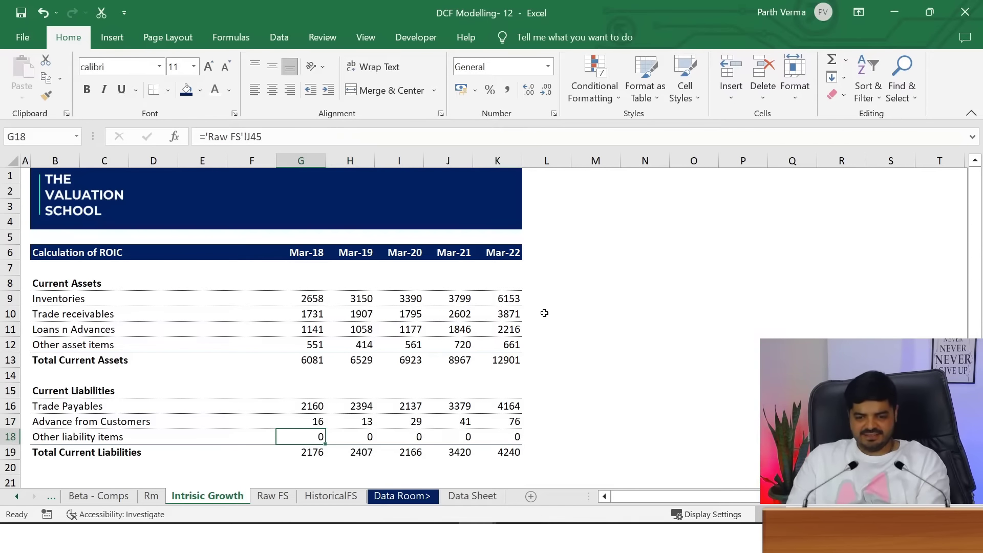
{"action": "type", "text": "="}
{"action": "left_click", "coordinate": [273, 496]}
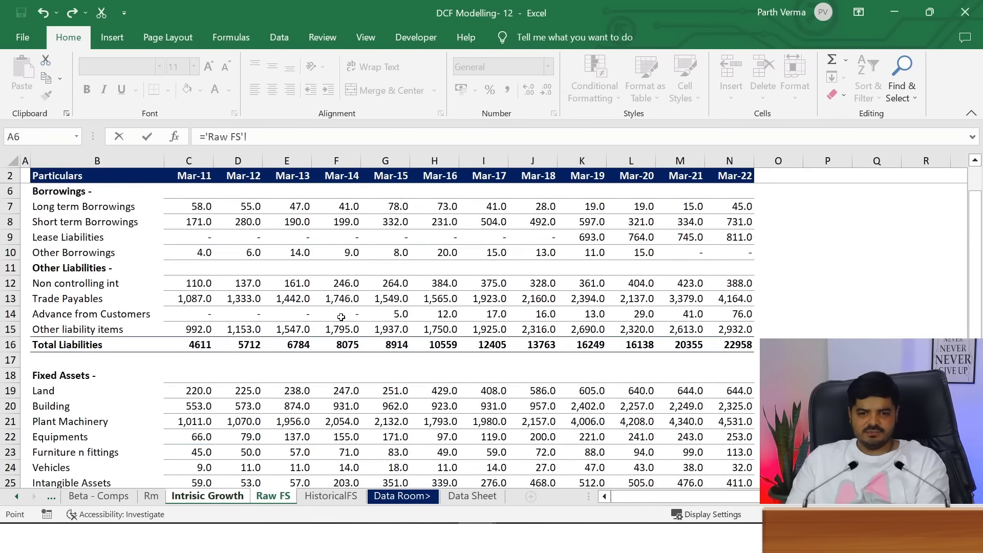
{"action": "left_click", "coordinate": [555, 321]}
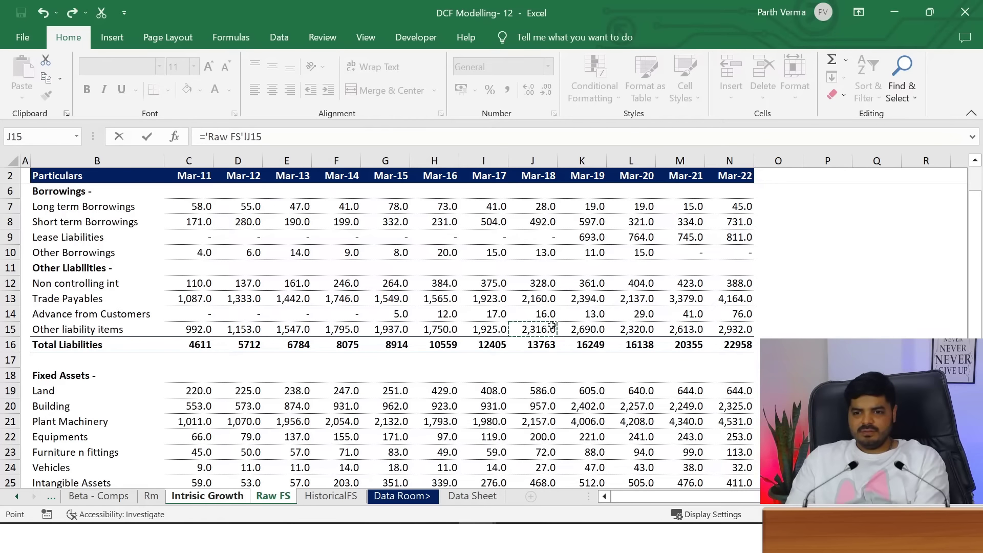
{"action": "key", "text": "Return"}
{"action": "key", "text": "ctrl+c"}
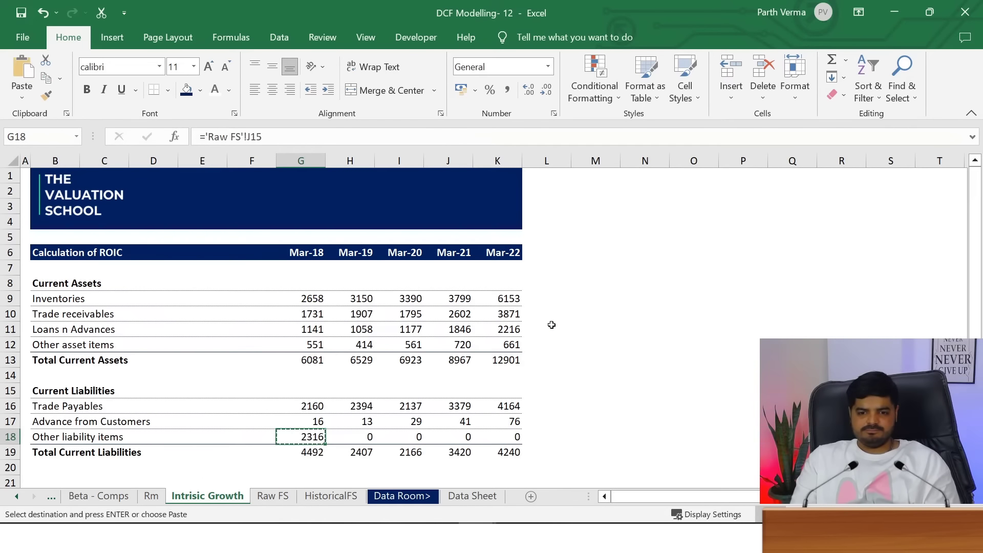
{"action": "key", "text": "shift+Right"}
{"action": "key", "text": "shift+Right"}
{"action": "key", "text": "shift+Right"}
{"action": "key", "text": "shift+Right"}
Fill Other liability items through Mar-22 and check each year's SUM total in row 19
{"action": "key", "text": "Return"}
{"action": "key", "text": "Down"}
{"action": "key", "text": "F2"}
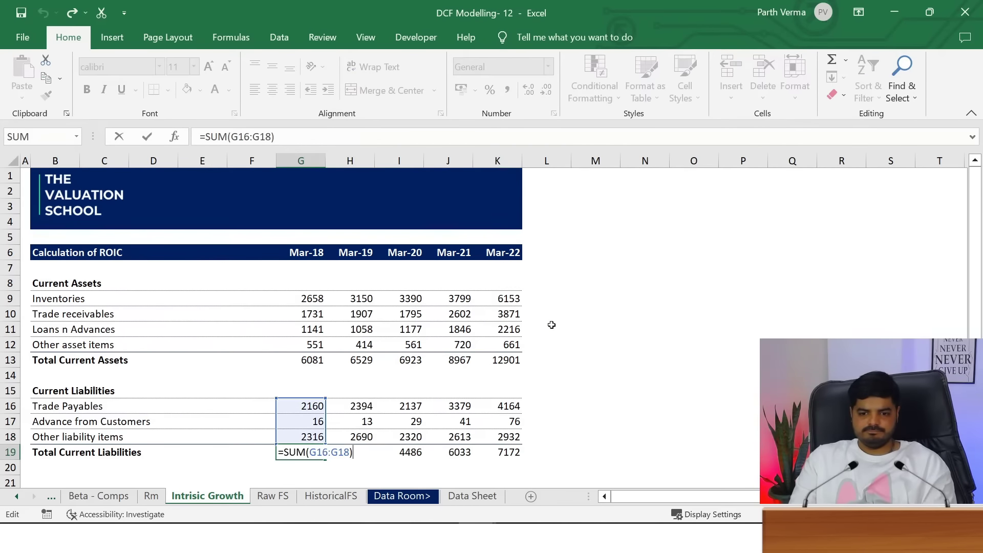
{"action": "key", "text": "Tab"}
{"action": "key", "text": "F2"}
{"action": "key", "text": "Tab"}
{"action": "key", "text": "F2"}
{"action": "key", "text": "Tab"}
{"action": "key", "text": "F2"}
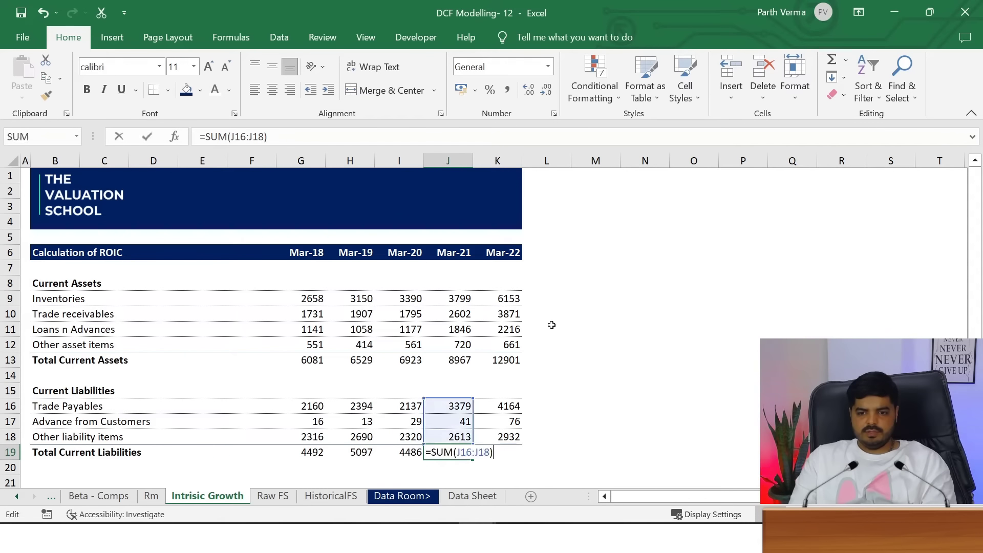
{"action": "key", "text": "Tab"}
{"action": "key", "text": "F2"}
Make the Total Current Assets figures in G13:K13 bold
{"action": "key", "text": "shift+Tab"}
{"action": "key", "text": "shift+Tab"}
{"action": "key", "text": "shift+Tab"}
{"action": "key", "text": "Left"}
{"action": "key", "text": "Left"}
{"action": "key", "text": "Left"}
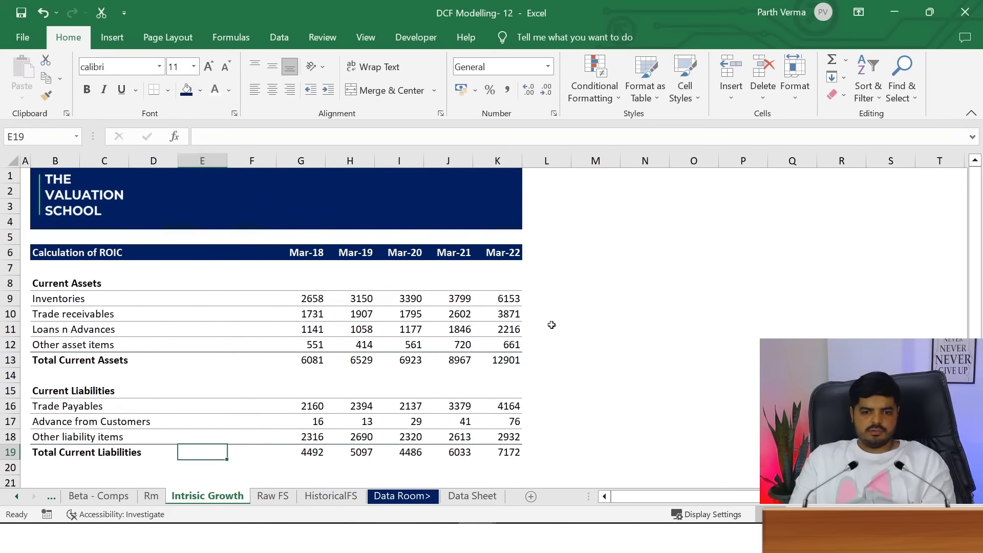
{"action": "key", "text": "Left"}
{"action": "key", "text": "Left"}
{"action": "key", "text": "Left"}
{"action": "key", "text": "Left"}
{"action": "key", "text": "Right"}
{"action": "key", "text": "Right"}
{"action": "key", "text": "Right"}
{"action": "key", "text": "Right"}
{"action": "key", "text": "Right"}
{"action": "key", "text": "Right"}
{"action": "key", "text": "Right"}
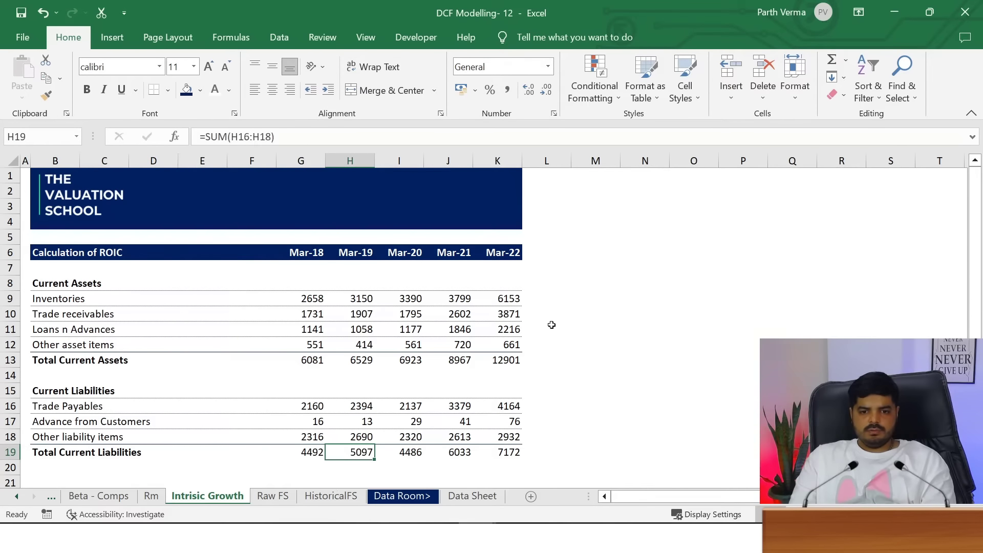
{"action": "key", "text": "Up"}
{"action": "key", "text": "Up"}
{"action": "key", "text": "Up"}
{"action": "key", "text": "Up"}
{"action": "key", "text": "Up"}
{"action": "key", "text": "Up"}
{"action": "key", "text": "Left"}
{"action": "key", "text": "shift+Right"}
{"action": "key", "text": "shift+Right"}
{"action": "key", "text": "shift+Right"}
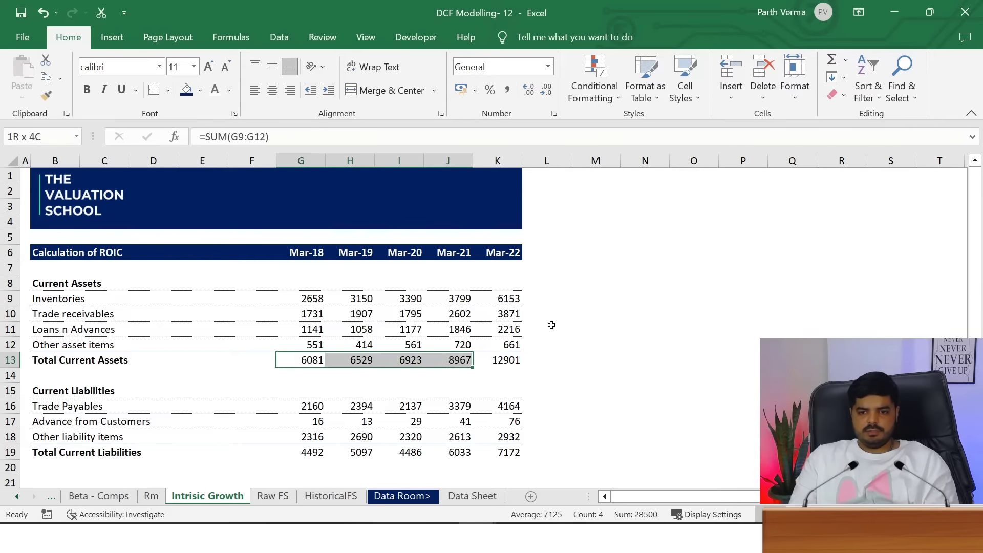
{"action": "key", "text": "shift+Right"}
{"action": "key", "text": "ctrl+b"}
Make the Total Current Liabilities figures in G19:K19 bold, then select the row above the ROIC header
{"action": "key", "text": "Down"}
{"action": "key", "text": "Down"}
{"action": "key", "text": "Down"}
{"action": "key", "text": "Down"}
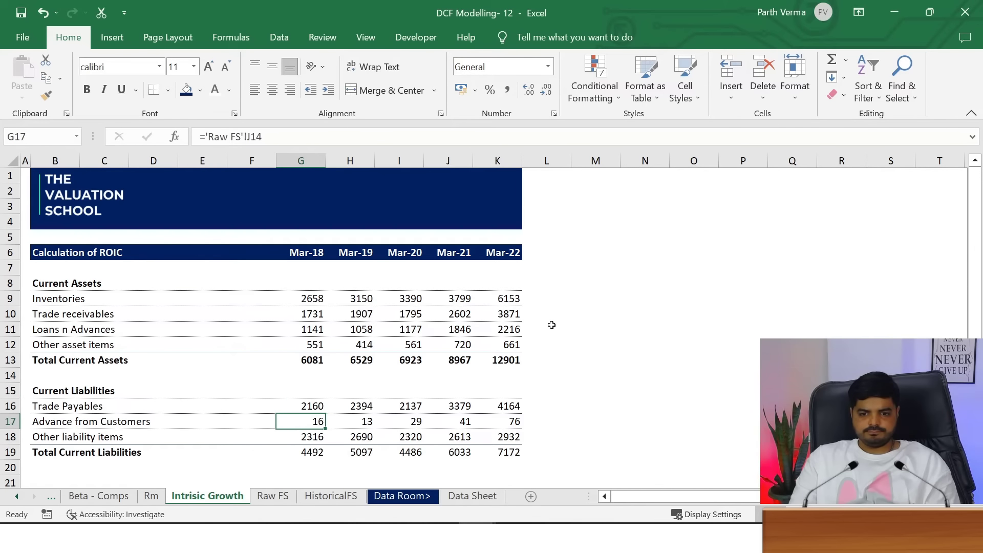
{"action": "key", "text": "Down"}
{"action": "key", "text": "Down"}
{"action": "key", "text": "shift+Right"}
{"action": "key", "text": "shift+Right"}
{"action": "key", "text": "shift+Right"}
{"action": "key", "text": "shift+Right"}
{"action": "key", "text": "ctrl+b"}
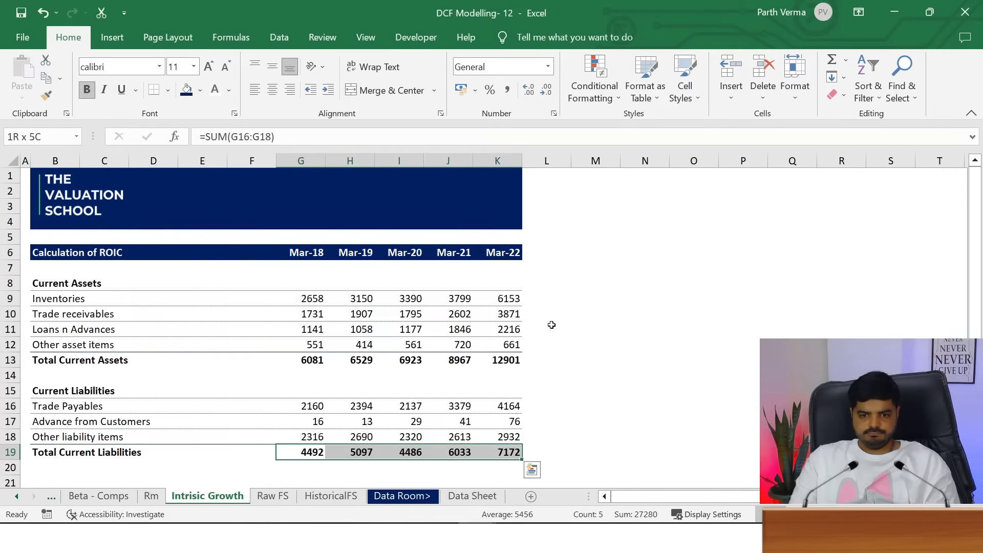
{"action": "key", "text": "Down"}
{"action": "key", "text": "Down"}
{"action": "key", "text": "Down"}
{"action": "key", "text": "Up"}
{"action": "key", "text": "Up"}
{"action": "key", "text": "Up"}
{"action": "key", "text": "Up"}
{"action": "key", "text": "Up"}
{"action": "key", "text": "Up"}
{"action": "key", "text": "Up"}
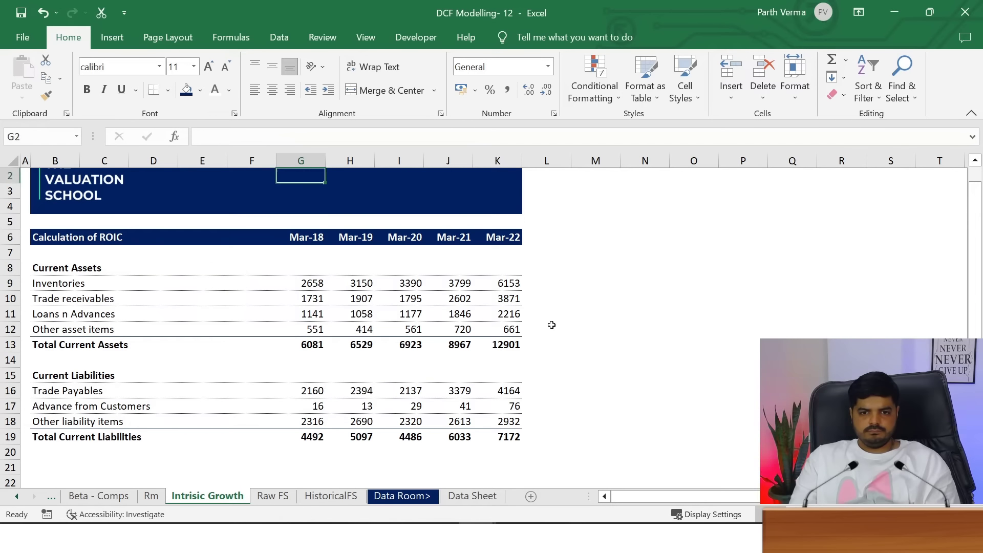
{"action": "key", "text": "Down"}
{"action": "key", "text": "Down"}
{"action": "key", "text": "Down"}
{"action": "key", "text": "shift+space"}
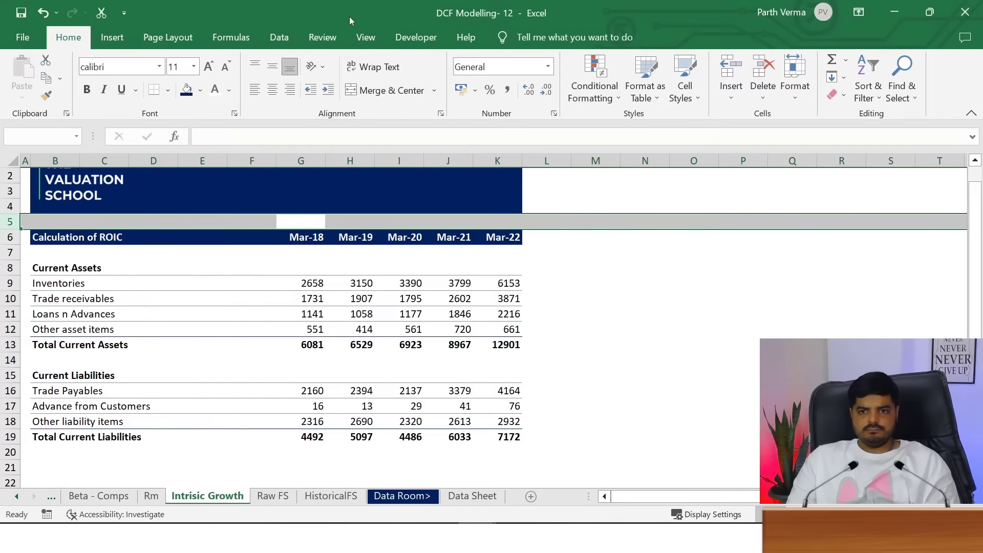
Try freezing panes at G5, then undo it and unfreeze the panes
{"action": "left_click", "coordinate": [362, 46]}
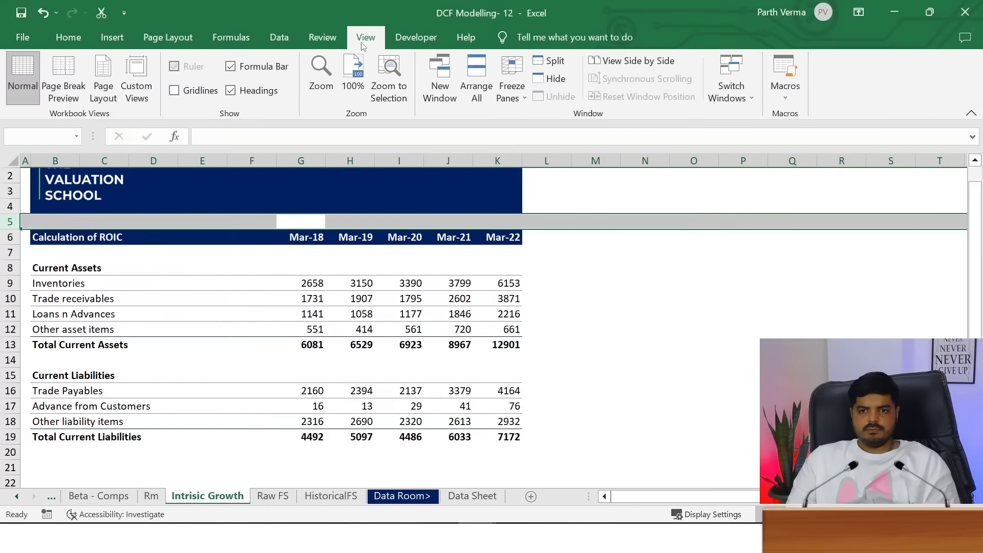
{"action": "left_click", "coordinate": [517, 74]}
{"action": "left_click", "coordinate": [533, 118]}
{"action": "left_click", "coordinate": [288, 308]}
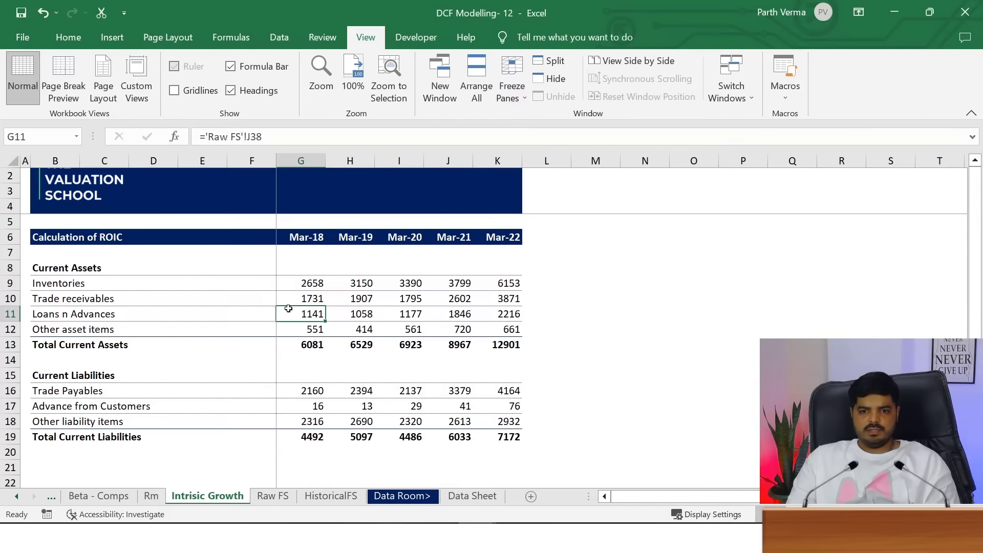
{"action": "key", "text": "ctrl+z"}
{"action": "key", "text": "ctrl+z"}
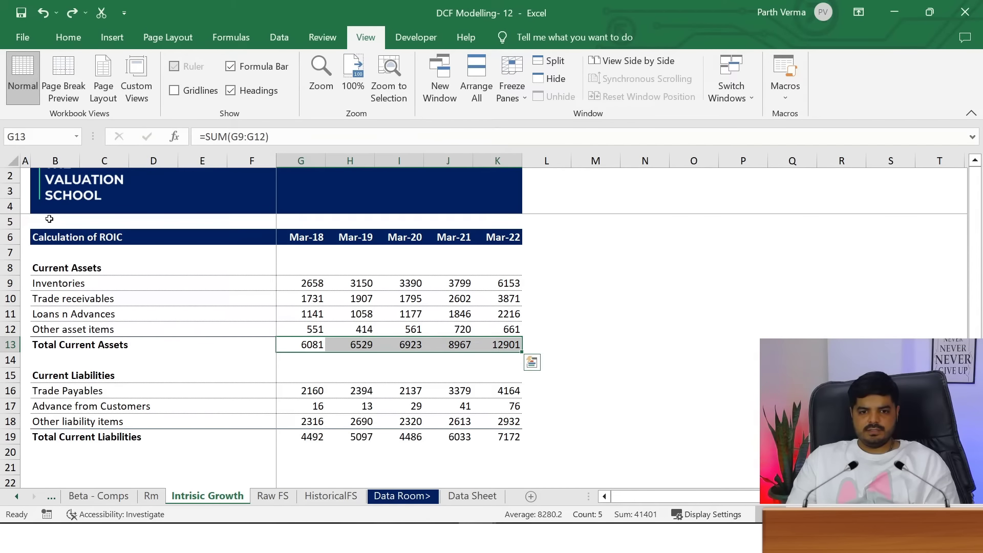
{"action": "key", "text": "ctrl+y"}
{"action": "key", "text": "ctrl+y"}
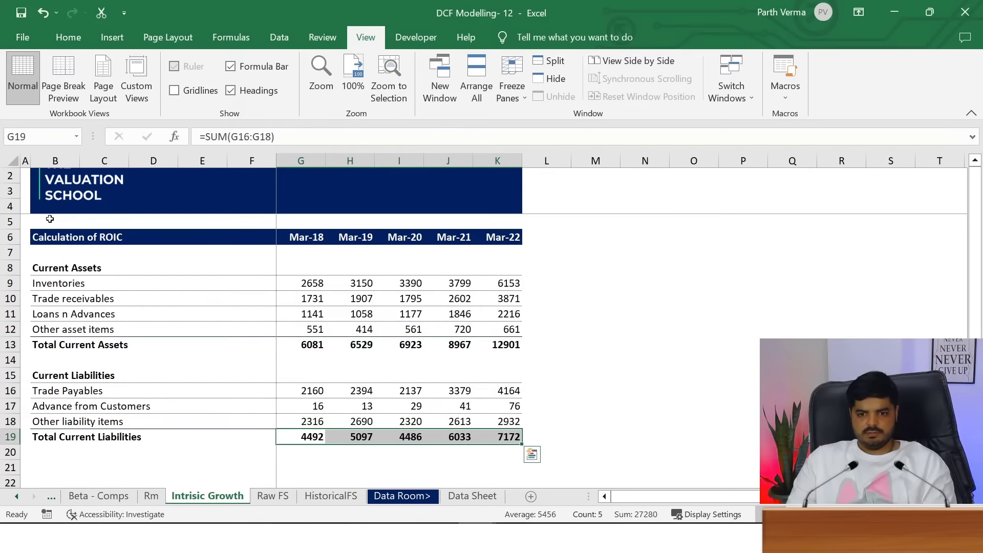
{"action": "left_click", "coordinate": [512, 82]}
{"action": "left_click", "coordinate": [520, 129]}
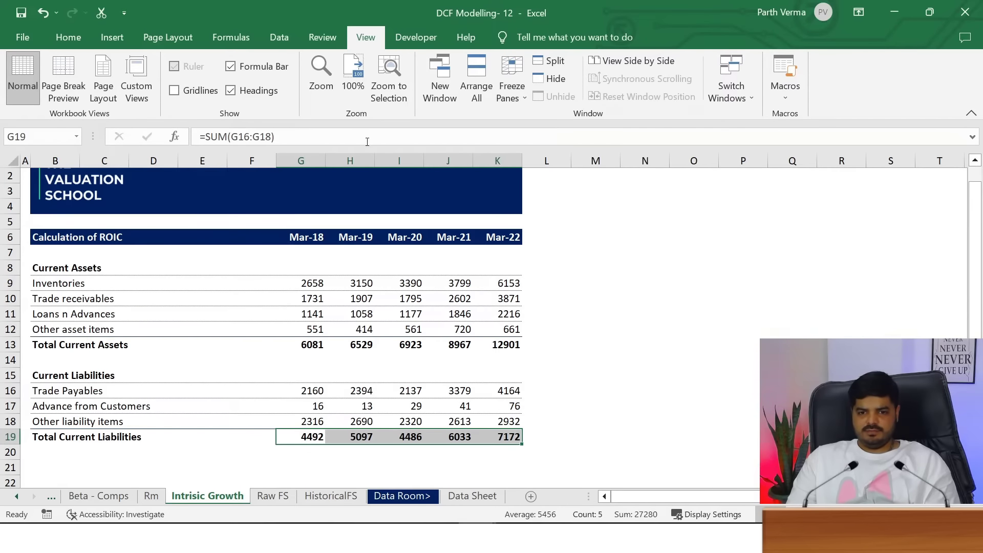
Freeze the rows above row 5 and move around the top of the sheet
{"action": "left_click", "coordinate": [7, 221]}
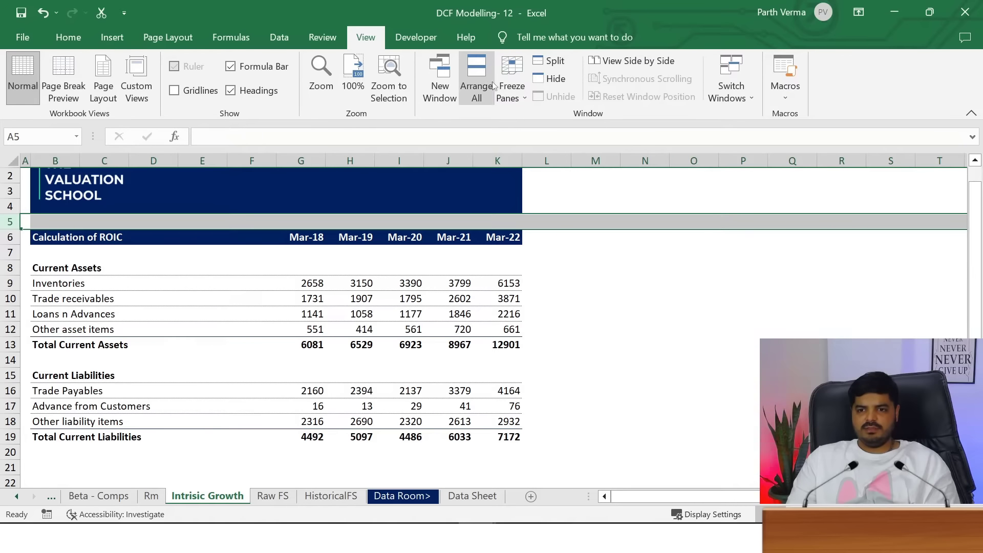
{"action": "left_click", "coordinate": [508, 92]}
{"action": "left_click", "coordinate": [538, 115]}
{"action": "left_click", "coordinate": [309, 281]}
{"action": "key", "text": "Up"}
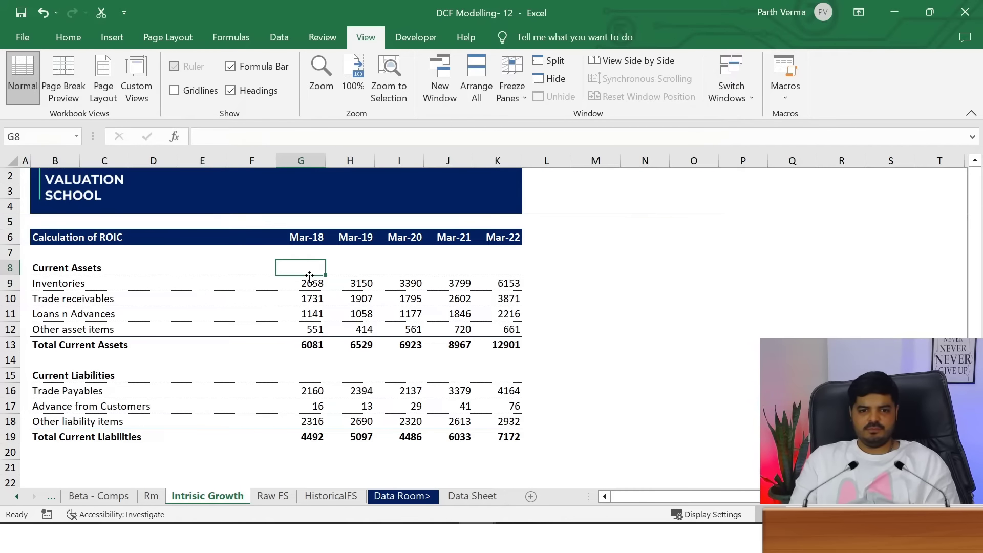
{"action": "key", "text": "ctrl+Up"}
{"action": "key", "text": "ctrl+Up"}
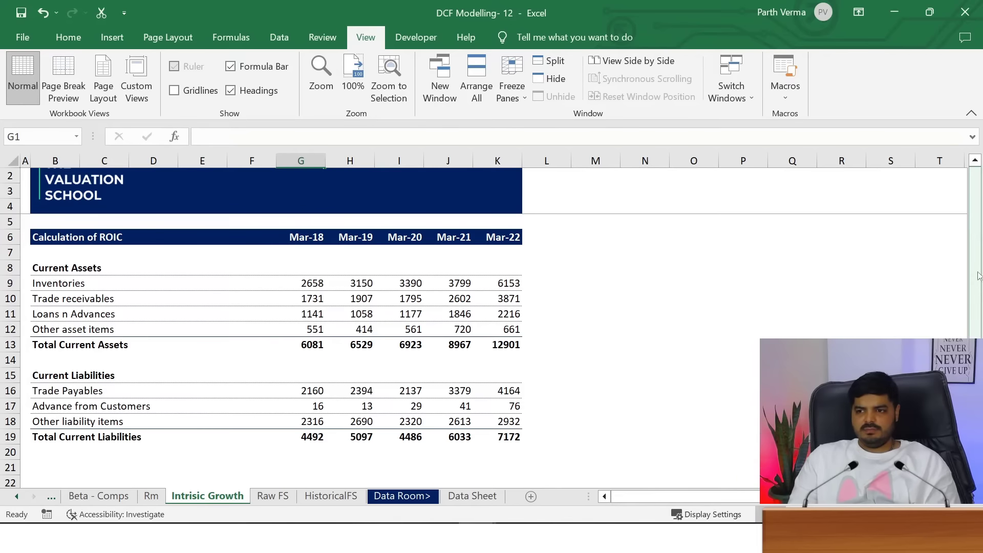
{"action": "left_click_drag", "start_coordinate": [978, 277], "coordinate": [977, 159]}
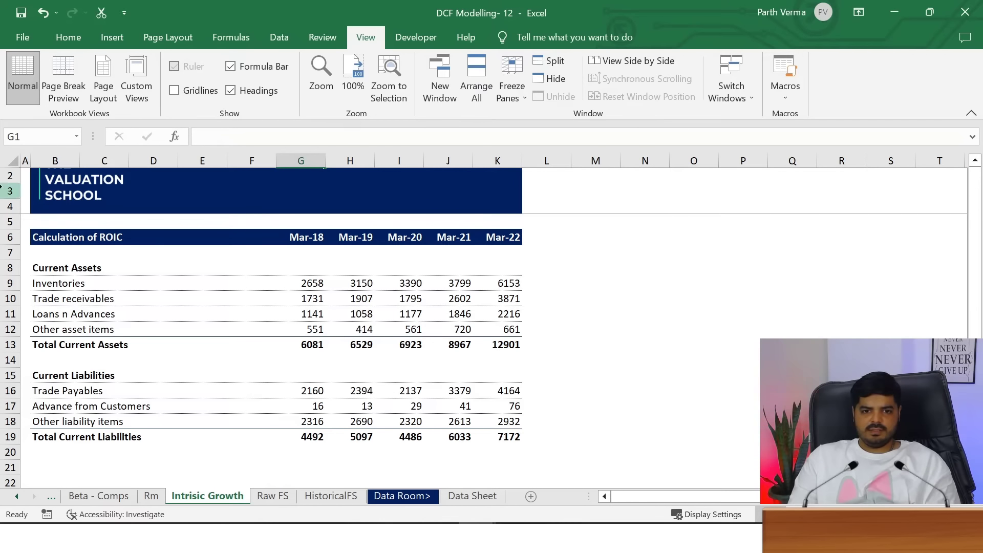
{"action": "left_click_drag", "start_coordinate": [22, 187], "coordinate": [19, 135]}
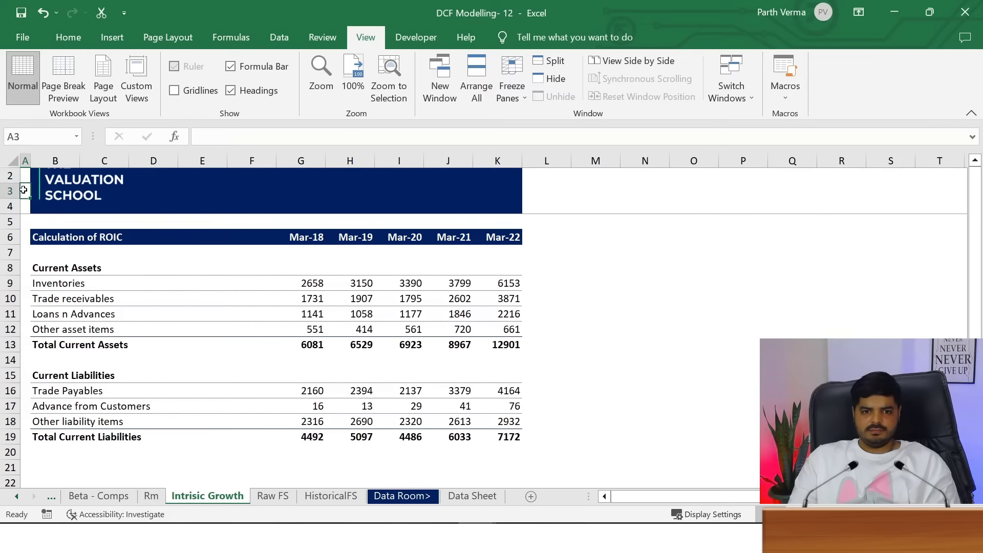
{"action": "key", "text": "ctrl+Home"}
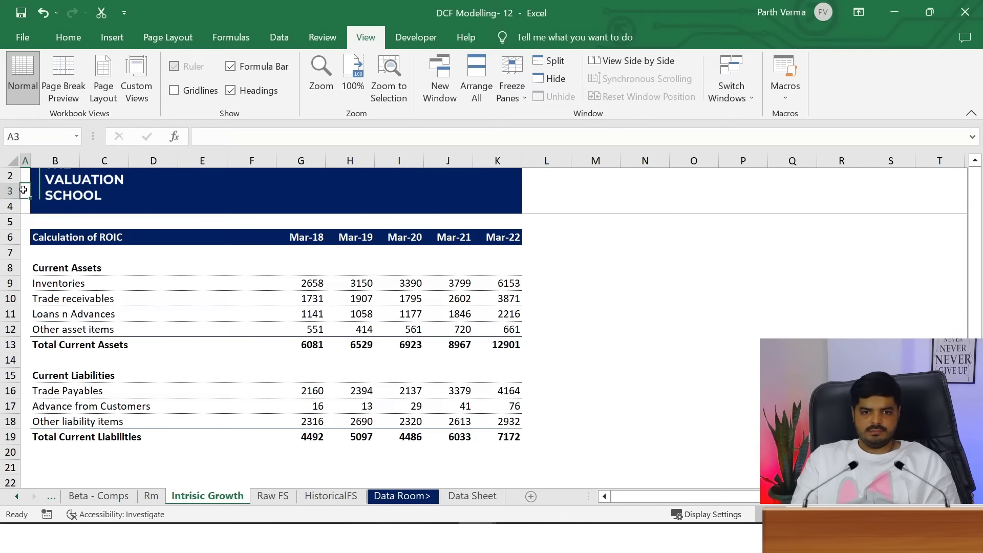
{"action": "key", "text": "Down"}
{"action": "key", "text": "Down"}
{"action": "key", "text": "Up"}
{"action": "key", "text": "Up"}
{"action": "key", "text": "Up"}
{"action": "key", "text": "Down"}
{"action": "key", "text": "Down"}
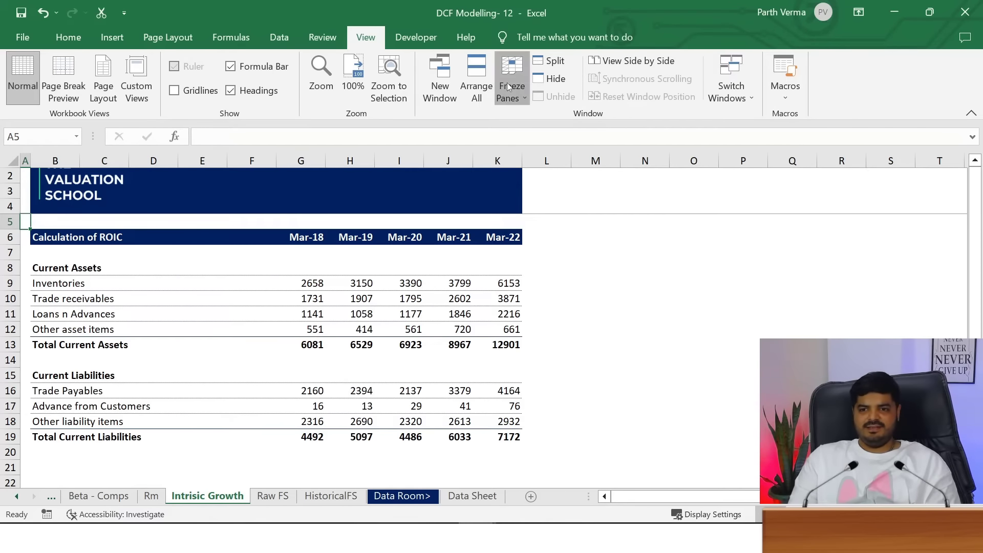
Unfreeze, then freeze rows 1–4 again with row 5 selected
{"action": "left_click", "coordinate": [508, 87]}
{"action": "left_click", "coordinate": [563, 119]}
{"action": "key", "text": "Up"}
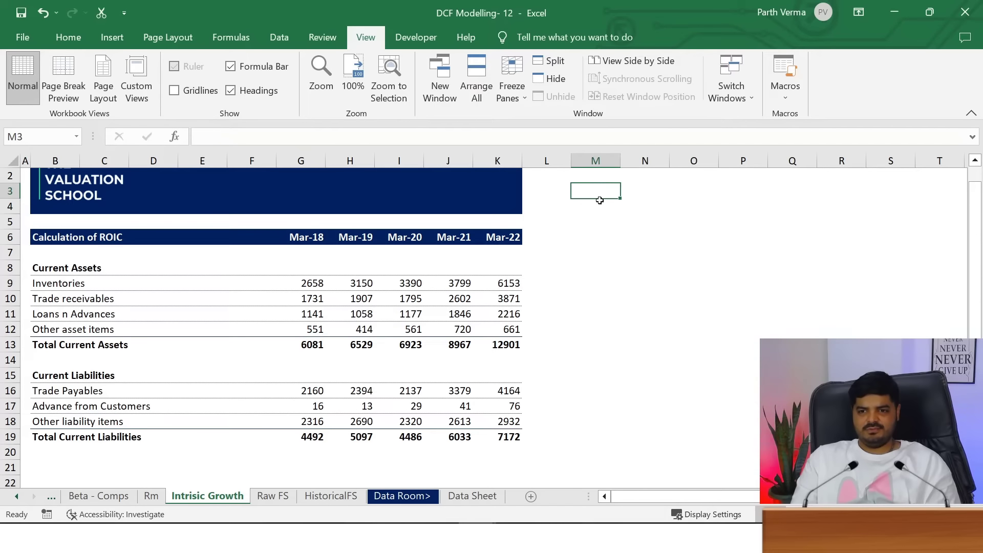
{"action": "key", "text": "Up"}
{"action": "key", "text": "Up"}
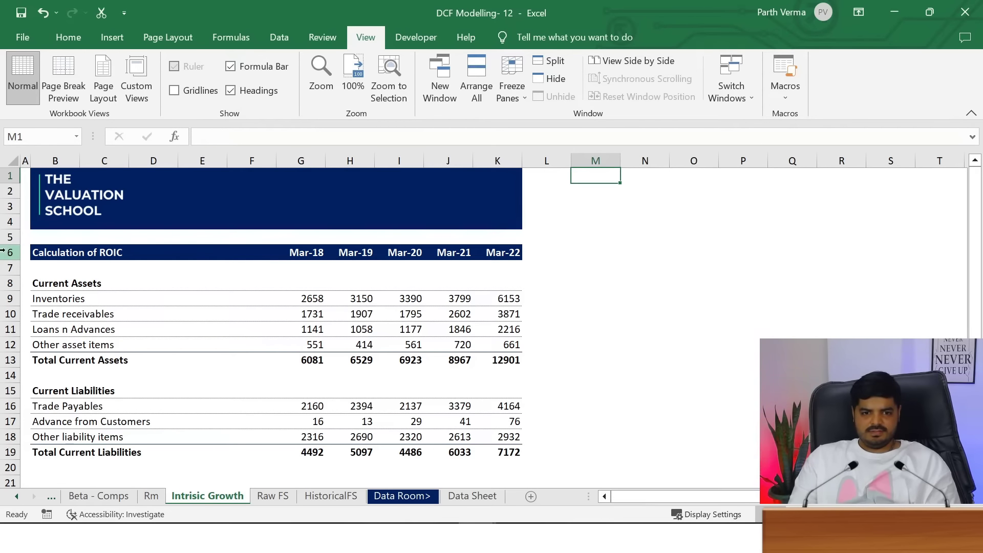
{"action": "left_click", "coordinate": [5, 237]}
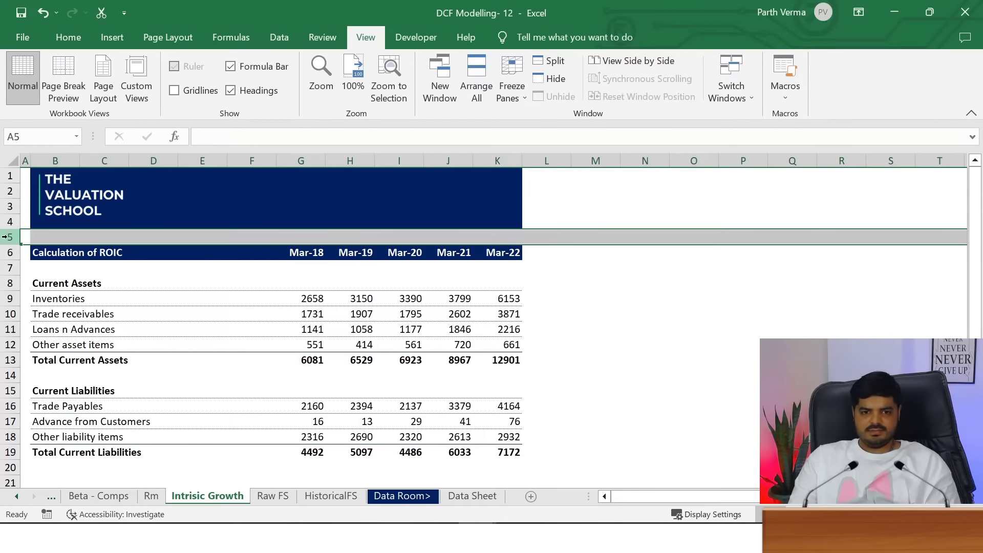
{"action": "left_click", "coordinate": [512, 82]}
{"action": "left_click", "coordinate": [527, 128]}
{"action": "left_click", "coordinate": [517, 266]}
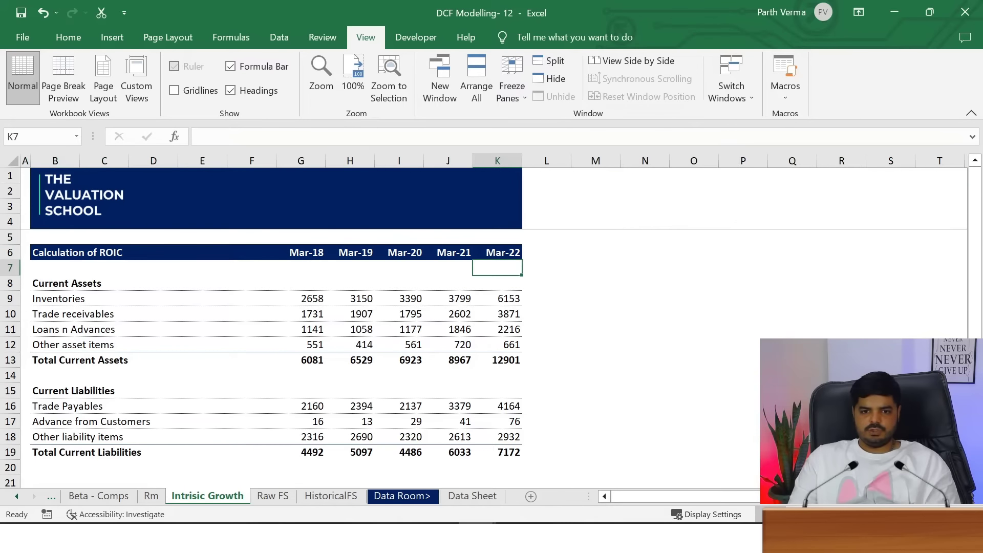
Move down the sheet to confirm the Valuation School banner stays fixed
{"action": "key", "text": "Down"}
{"action": "key", "text": "Down"}
{"action": "key", "text": "Down"}
{"action": "key", "text": "Down"}
{"action": "key", "text": "Down"}
{"action": "key", "text": "Down"}
{"action": "key", "text": "Down"}
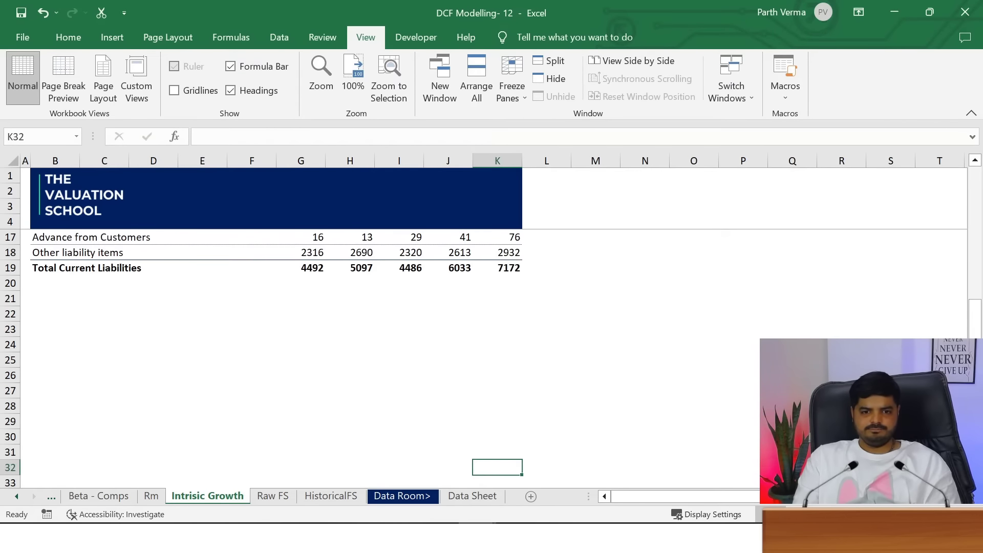
{"action": "key", "text": "Up"}
{"action": "key", "text": "Up"}
{"action": "key", "text": "Up"}
{"action": "key", "text": "Up"}
{"action": "key", "text": "Up"}
{"action": "key", "text": "Up"}
{"action": "key", "text": "Up"}
{"action": "key", "text": "Down"}
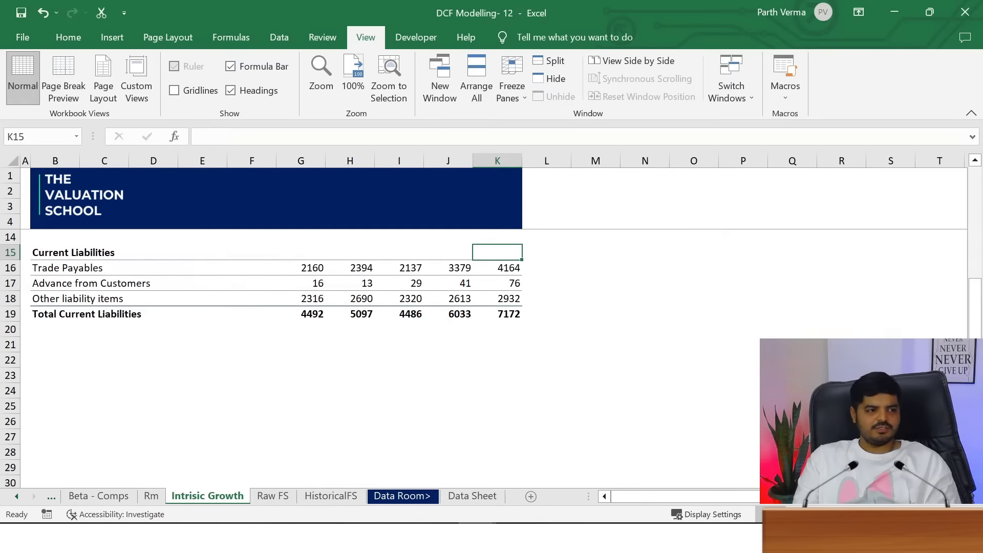
{"action": "key", "text": "Down"}
{"action": "key", "text": "Down"}
{"action": "key", "text": "Down"}
{"action": "key", "text": "Left"}
{"action": "key", "text": "Left"}
{"action": "key", "text": "Left"}
{"action": "key", "text": "Left"}
{"action": "key", "text": "Left"}
{"action": "key", "text": "Left"}
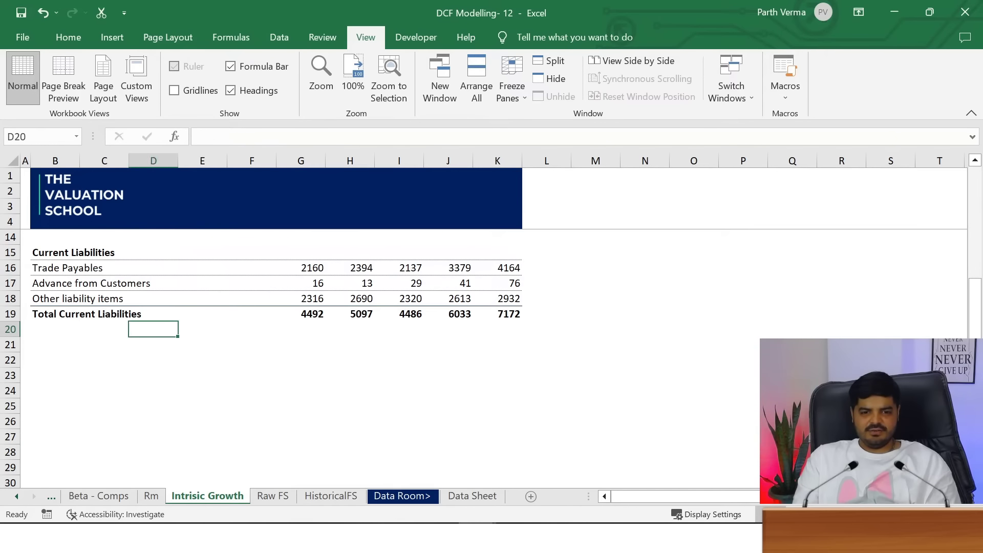
{"action": "key", "text": "Left"}
{"action": "key", "text": "Left"}
Label B21 as Net Working Capital
{"action": "key", "text": "Down"}
{"action": "type", "text": "b"}
{"action": "key", "text": "BackSpace"}
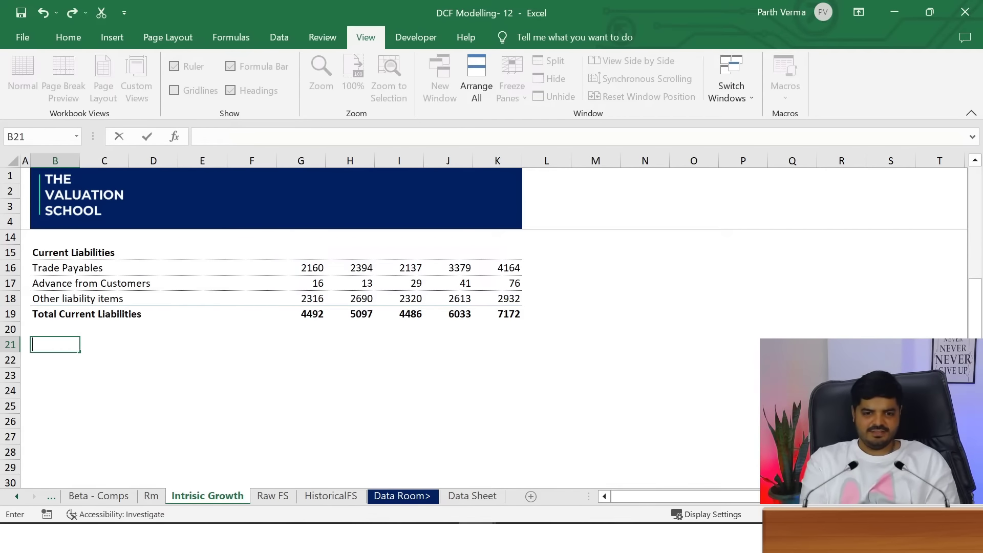
{"action": "type", "text": "Net Working Capital"}
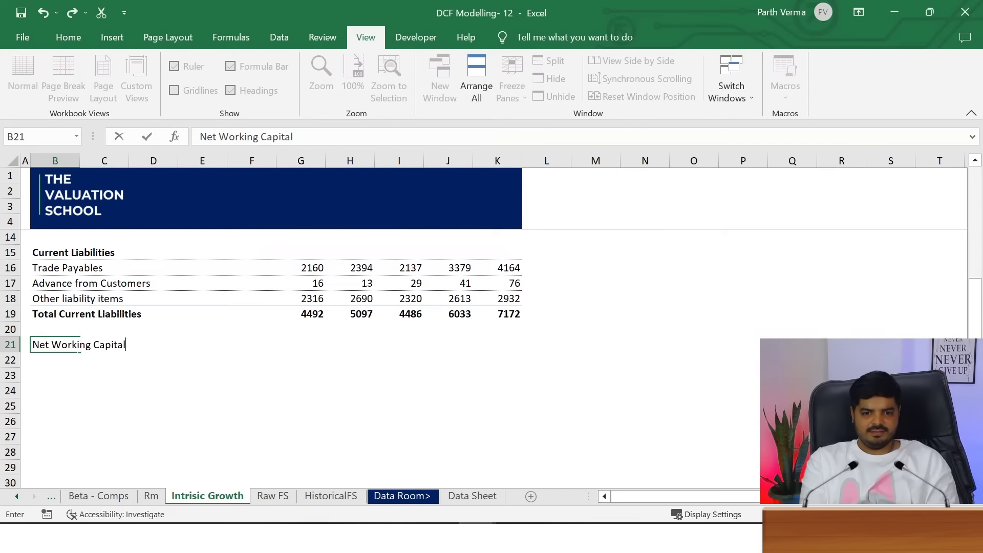
{"action": "key", "text": "Return"}
Enter =G13-G19 in G21, total current assets minus total current liabilities
{"action": "key", "text": "Up"}
{"action": "key", "text": "Right"}
{"action": "key", "text": "Right"}
{"action": "key", "text": "Right"}
{"action": "key", "text": "Right"}
{"action": "key", "text": "Right"}
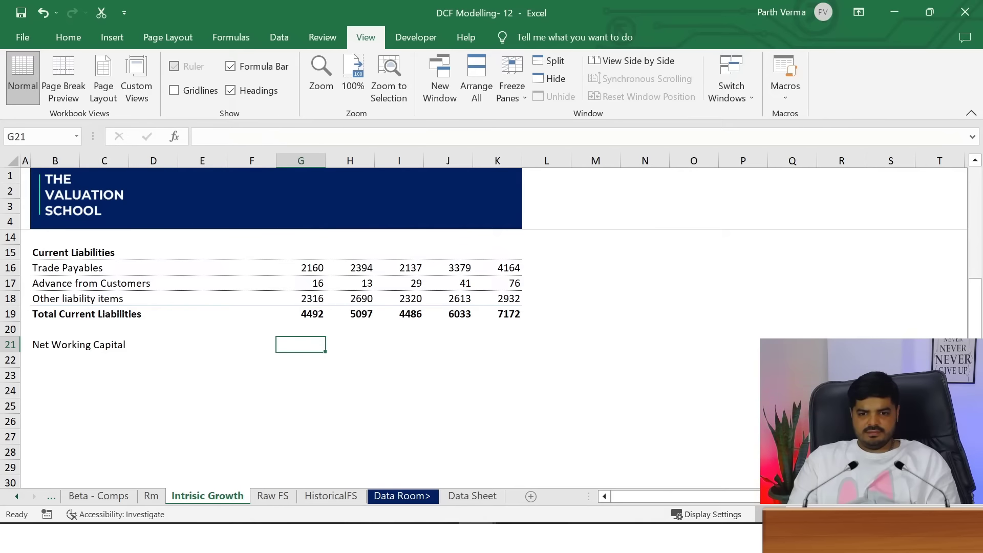
{"action": "type", "text": "="}
{"action": "key", "text": "Up"}
{"action": "key", "text": "Up"}
{"action": "key", "text": "Up"}
{"action": "key", "text": "Up"}
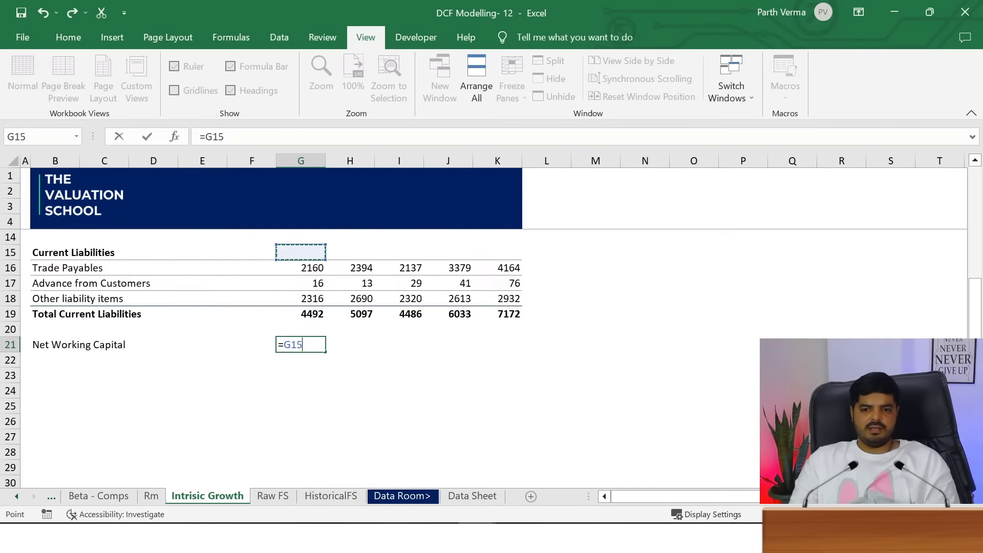
{"action": "key", "text": "Up"}
{"action": "key", "text": "Up"}
{"action": "key", "text": "Up"}
{"action": "key", "text": "Down"}
{"action": "type", "text": "="}
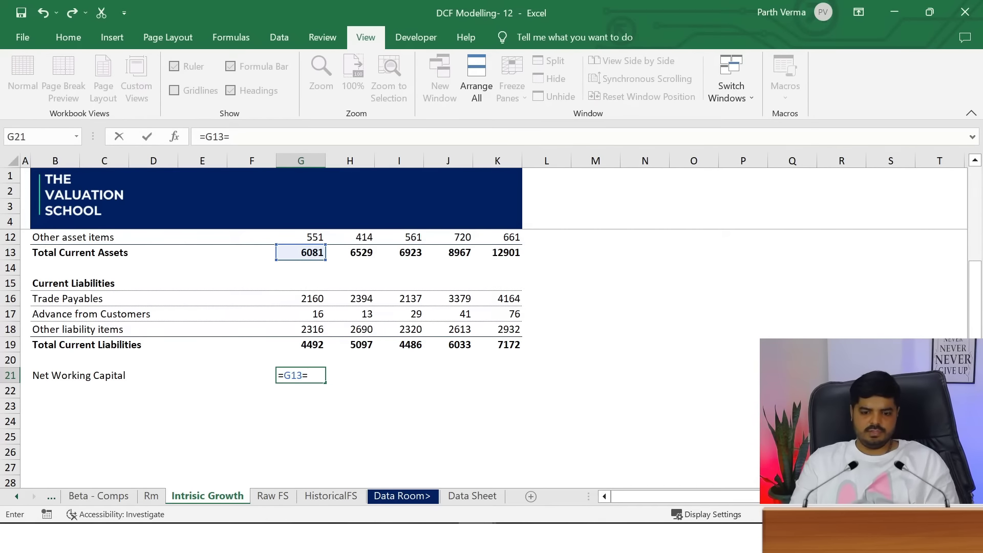
{"action": "key", "text": "BackSpace"}
{"action": "type", "text": "-"}
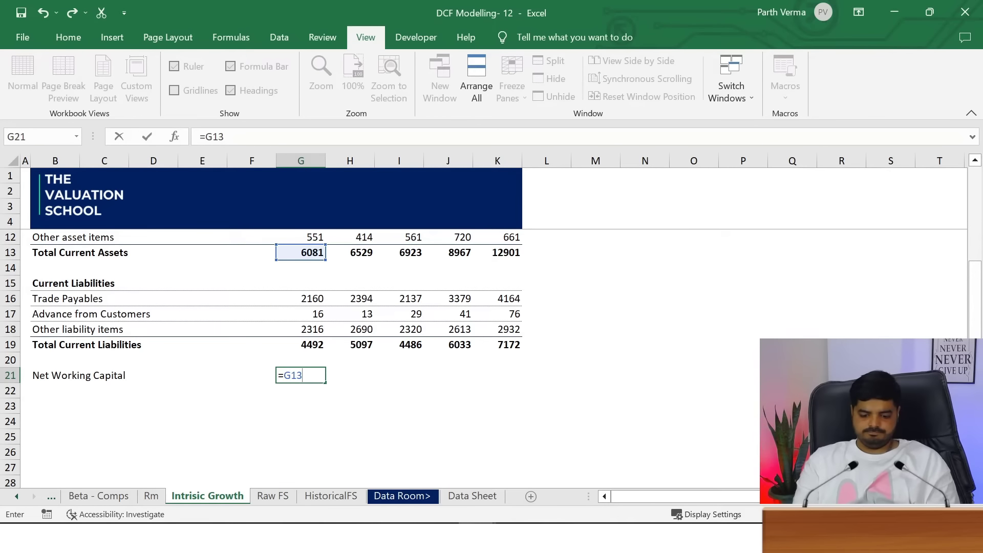
{"action": "type", "text": "-"}
{"action": "key", "text": "Up"}
{"action": "key", "text": "Up"}
{"action": "key", "text": "Return"}
Copy the G21 formula across H21:K21, giving 1589, 1432, 2437, 2934, 5729
{"action": "key", "text": "Up"}
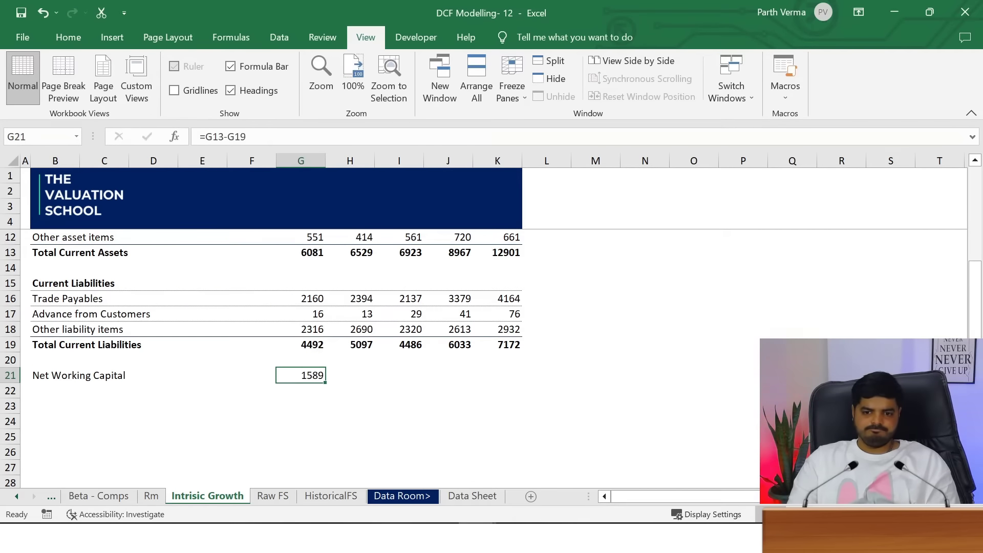
{"action": "key", "text": "ctrl+c"}
{"action": "key", "text": "shift+Right"}
{"action": "key", "text": "shift+Right"}
{"action": "key", "text": "shift+Right"}
{"action": "key", "text": "shift+Right"}
{"action": "key", "text": "Return"}
{"action": "key", "text": "Left"}
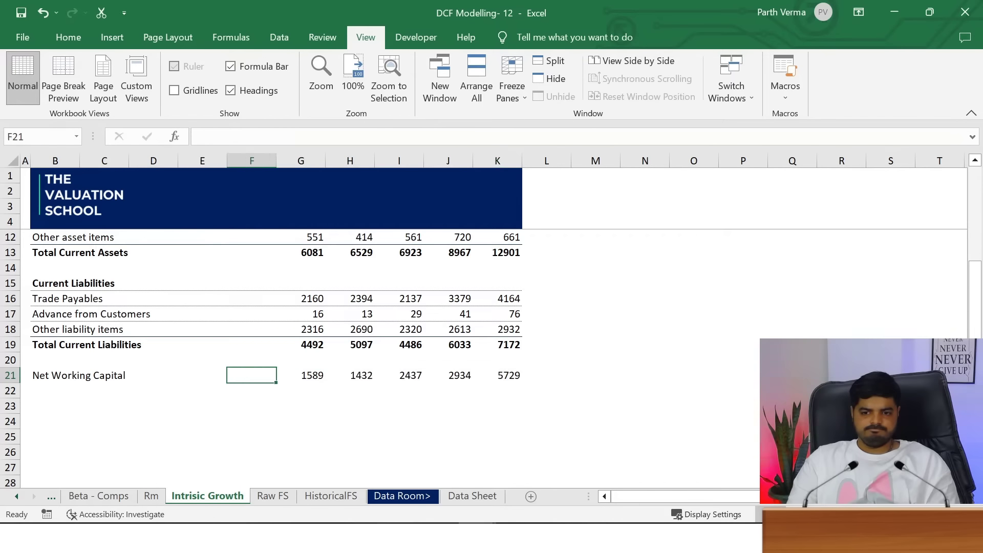
{"action": "key", "text": "Left"}
{"action": "key", "text": "Left"}
{"action": "key", "text": "Left"}
{"action": "key", "text": "Left"}
{"action": "key", "text": "shift+Right"}
{"action": "key", "text": "shift+Right"}
{"action": "key", "text": "shift+Right"}
{"action": "key", "text": "shift+Right"}
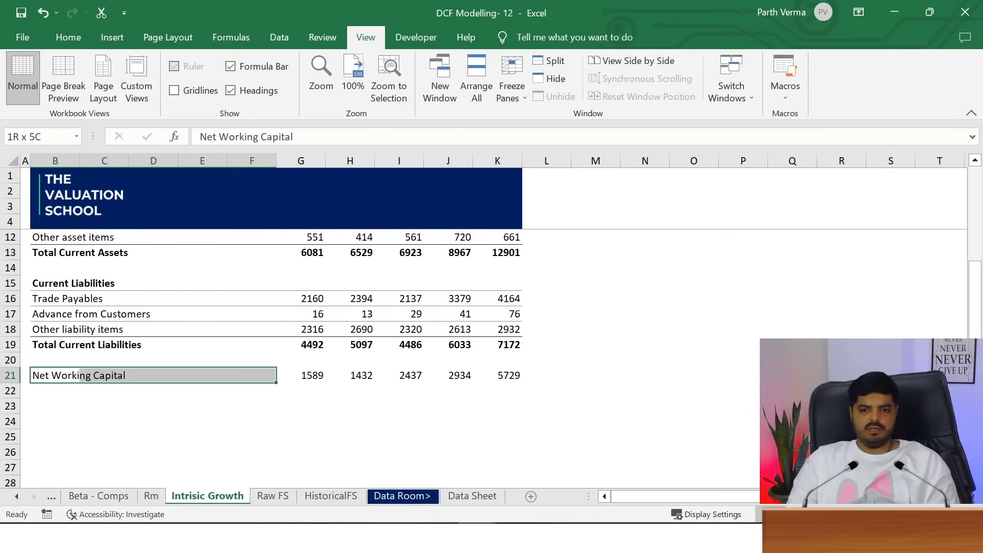
{"action": "key", "text": "shift+Right"}
{"action": "key", "text": "shift+Right"}
{"action": "key", "text": "shift+Right"}
{"action": "key", "text": "shift+Right"}
{"action": "key", "text": "shift+Right"}
Bold row 21 and give it medium dark blue top and bottom borders
{"action": "key", "text": "ctrl+b"}
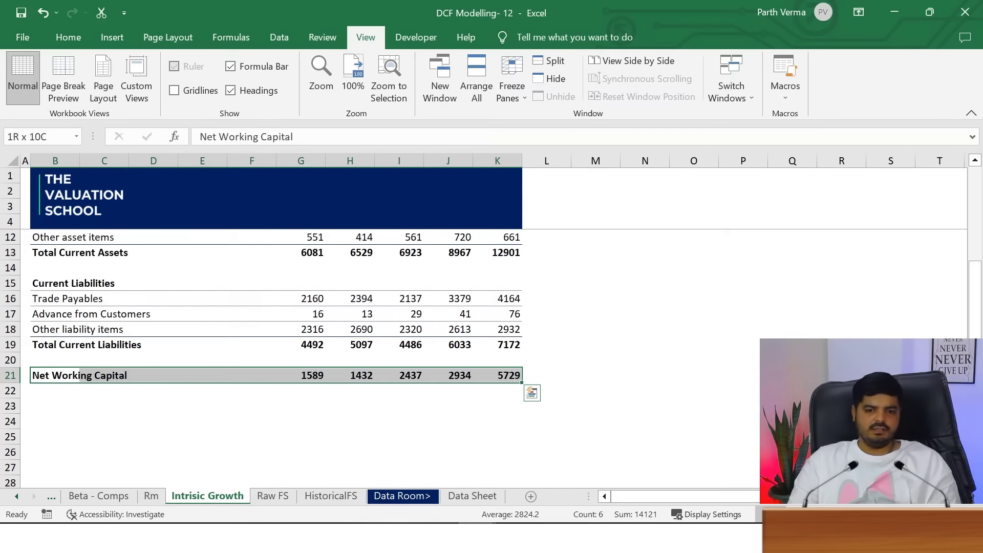
{"action": "key", "text": "ctrl+1"}
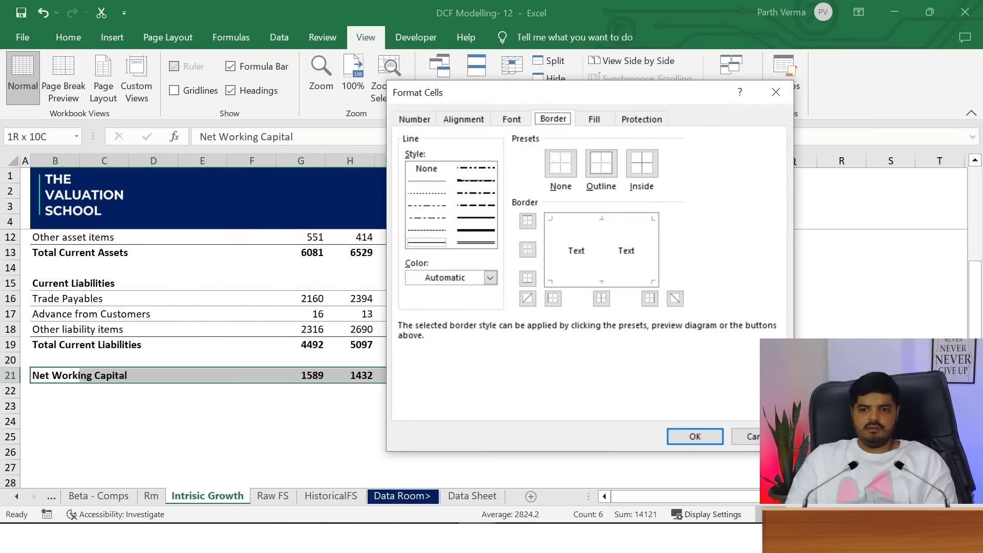
{"action": "left_click", "coordinate": [434, 277]}
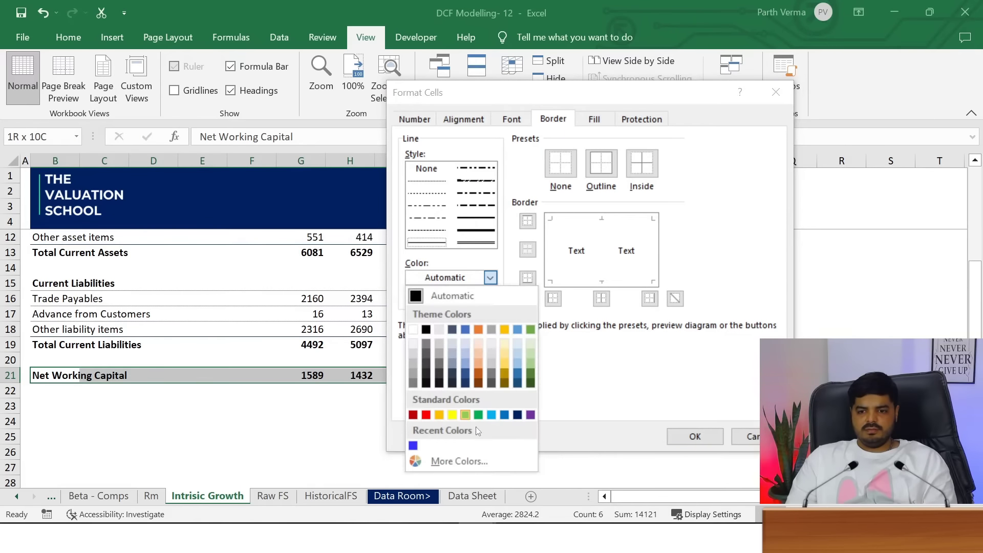
{"action": "left_click", "coordinate": [517, 414]}
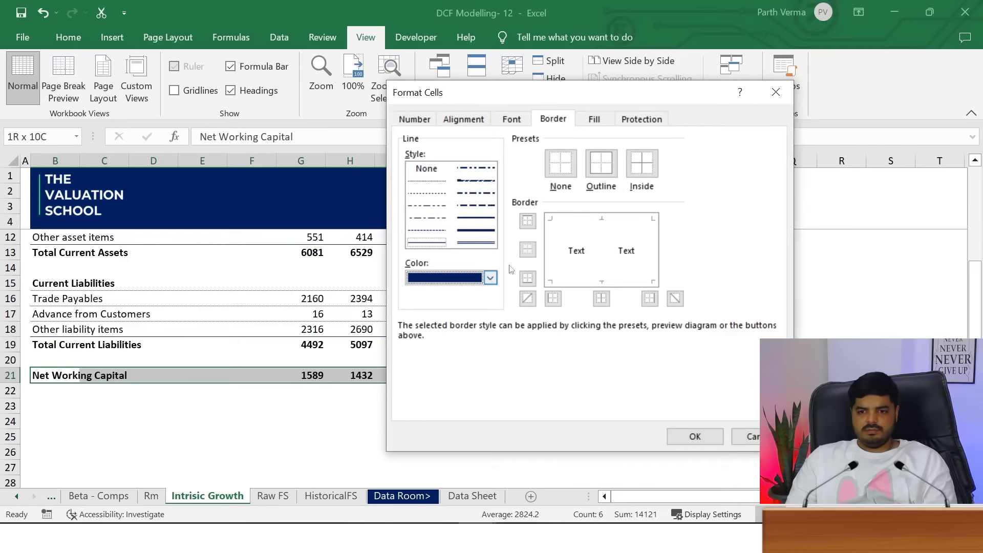
{"action": "left_click", "coordinate": [563, 220]}
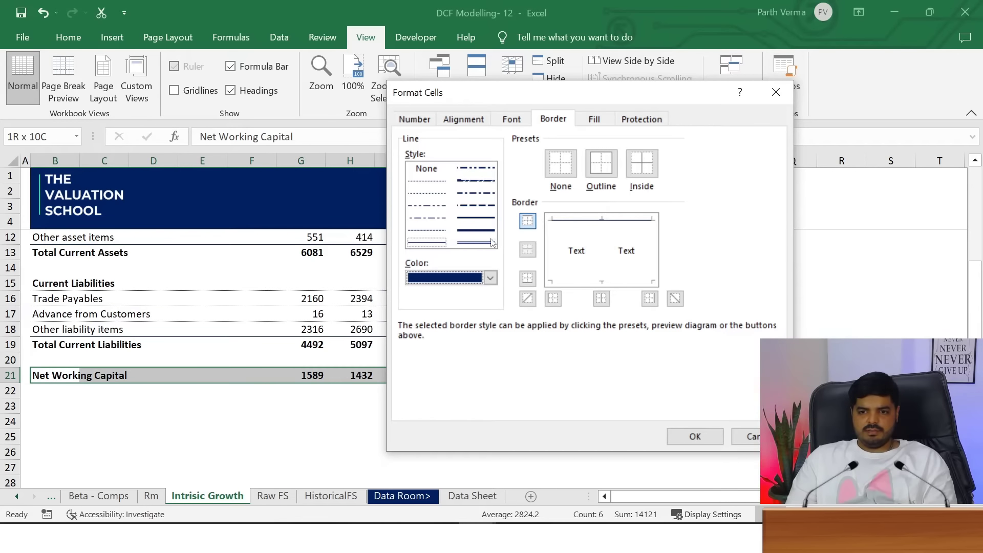
{"action": "left_click", "coordinate": [481, 219]}
{"action": "left_click", "coordinate": [567, 285]}
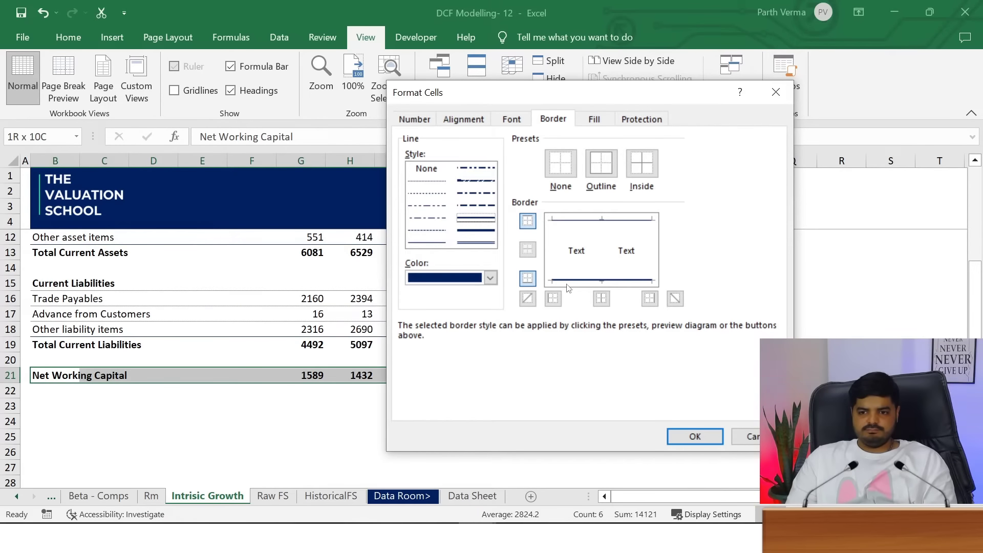
{"action": "left_click", "coordinate": [692, 435]}
{"action": "left_click", "coordinate": [614, 407]}
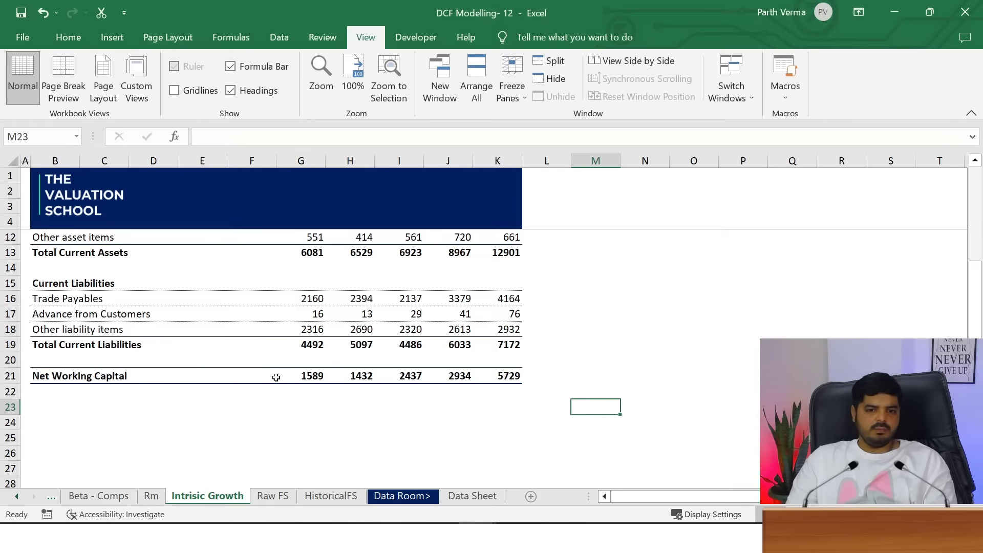
Type a # marker in A21 and move to B23
{"action": "scroll", "coordinate": [152, 323], "scroll_direction": "up", "scroll_amount": 3}
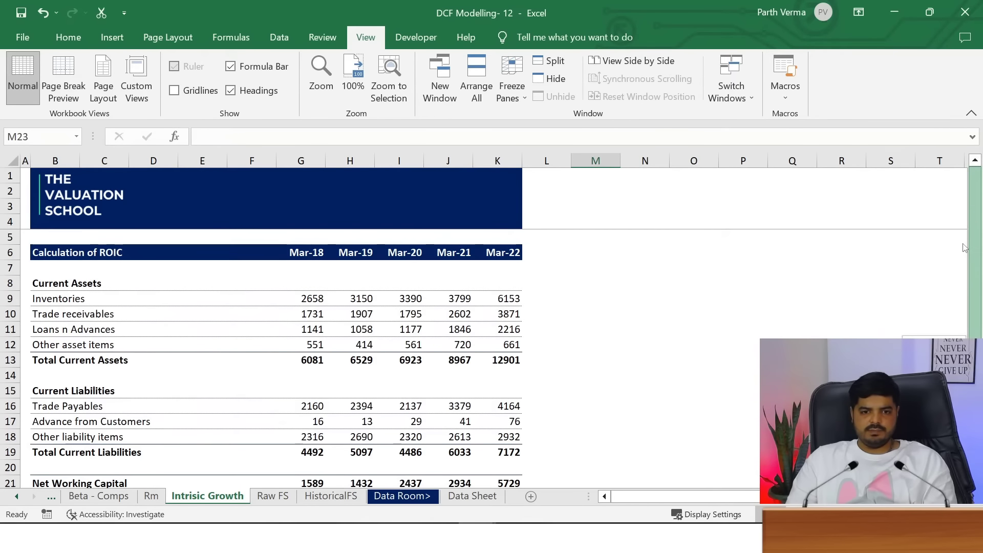
{"action": "left_click", "coordinate": [26, 479]}
{"action": "type", "text": "#"}
{"action": "key", "text": "Return"}
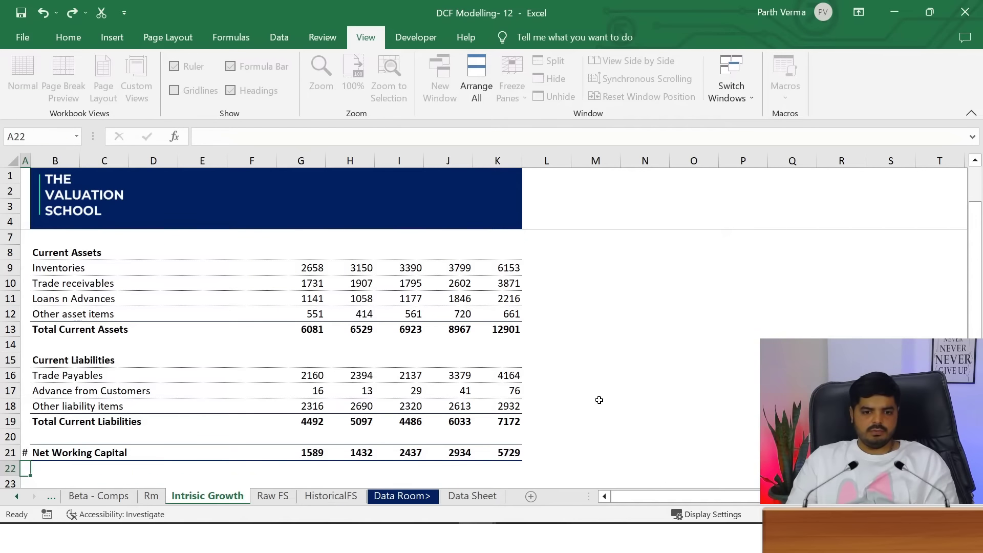
{"action": "key", "text": "Down"}
{"action": "key", "text": "Down"}
{"action": "key", "text": "Down"}
{"action": "key", "text": "Down"}
{"action": "key", "text": "Down"}
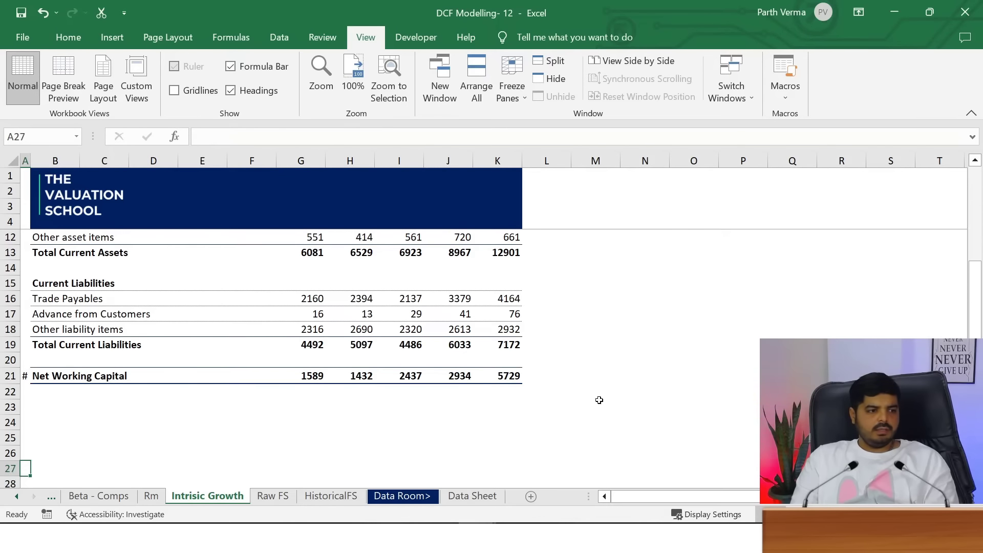
{"action": "key", "text": "Down"}
{"action": "key", "text": "Up"}
{"action": "key", "text": "Up"}
{"action": "key", "text": "Up"}
{"action": "key", "text": "Up"}
{"action": "key", "text": "Up"}
{"action": "key", "text": "Right"}
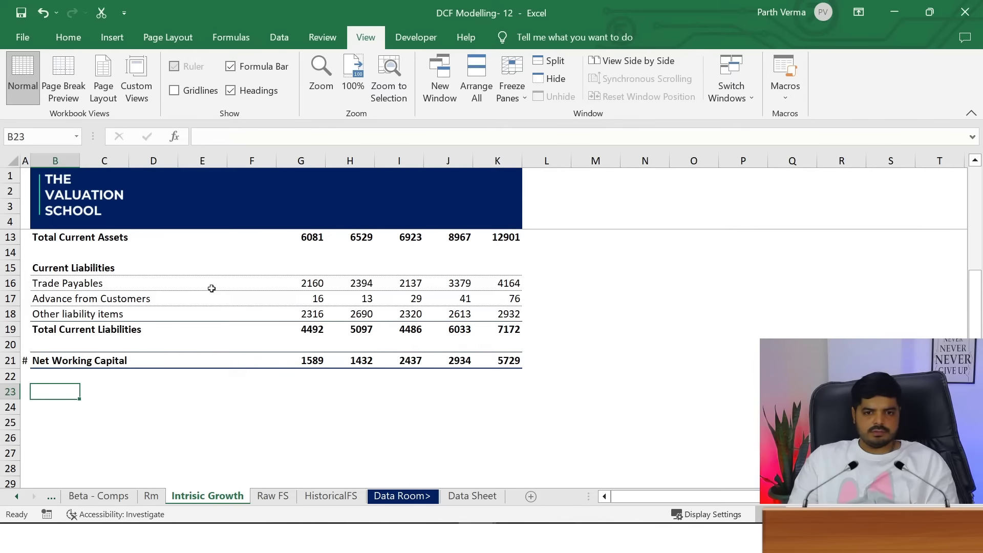
Copy the Current Liabilities block with its total row and paste it at B23
{"action": "left_click_drag", "start_coordinate": [70, 271], "coordinate": [486, 307]}
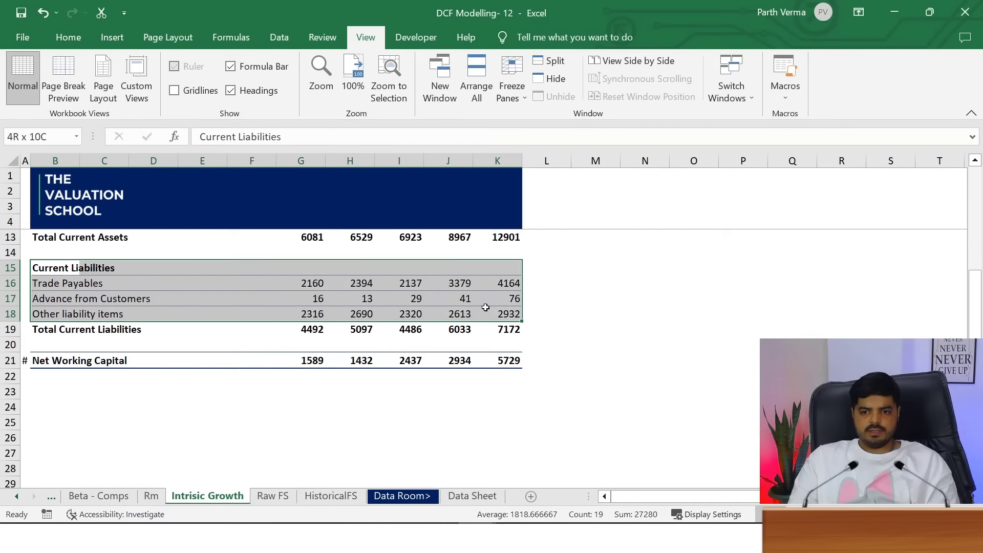
{"action": "key", "text": "ctrl+c"}
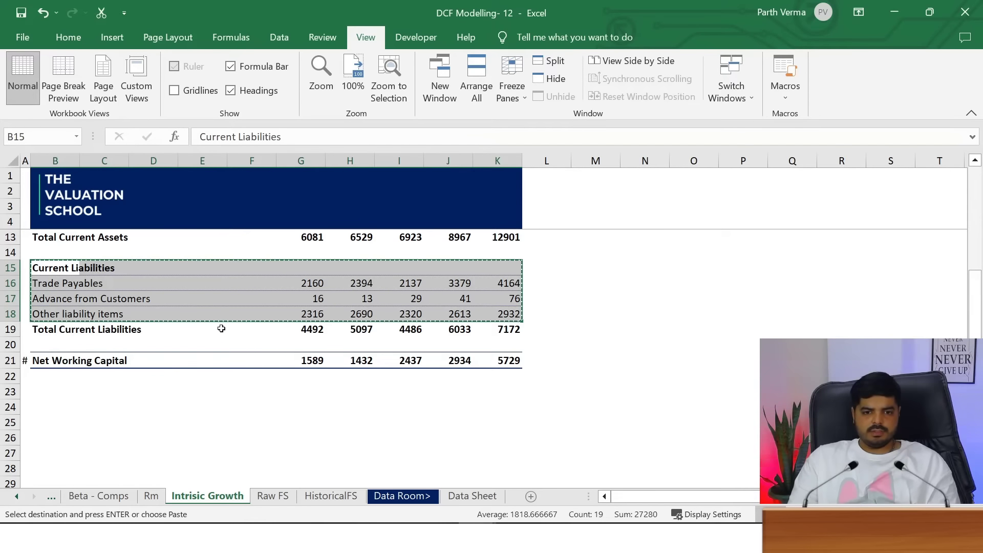
{"action": "key", "text": "shift+Down"}
{"action": "key", "text": "ctrl+c"}
{"action": "left_click", "coordinate": [53, 394]}
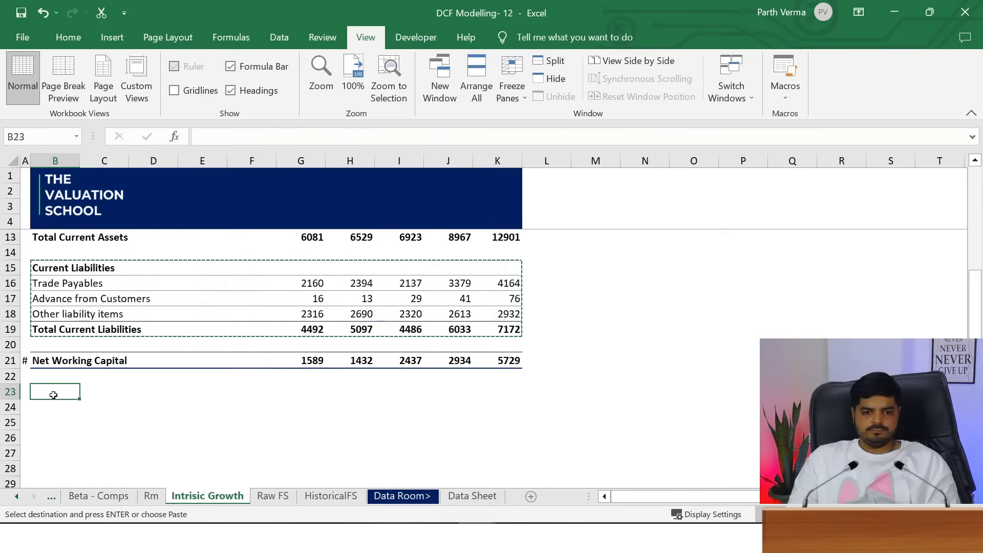
{"action": "key", "text": "ctrl+v"}
Rename the heading Non Current Assets, link B24 to Raw FS Land, insert rows below
{"action": "left_click", "coordinate": [61, 394]}
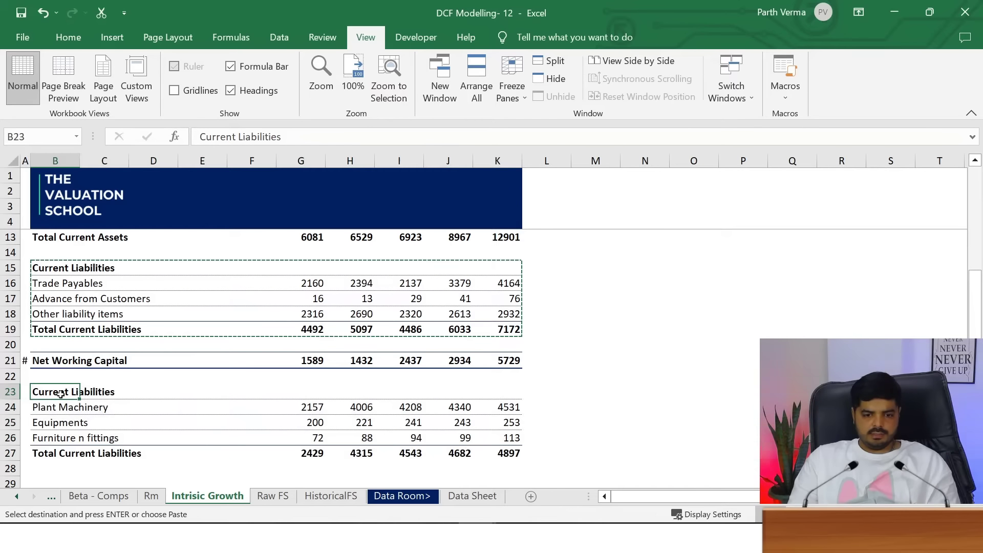
{"action": "type", "text": "Ni"}
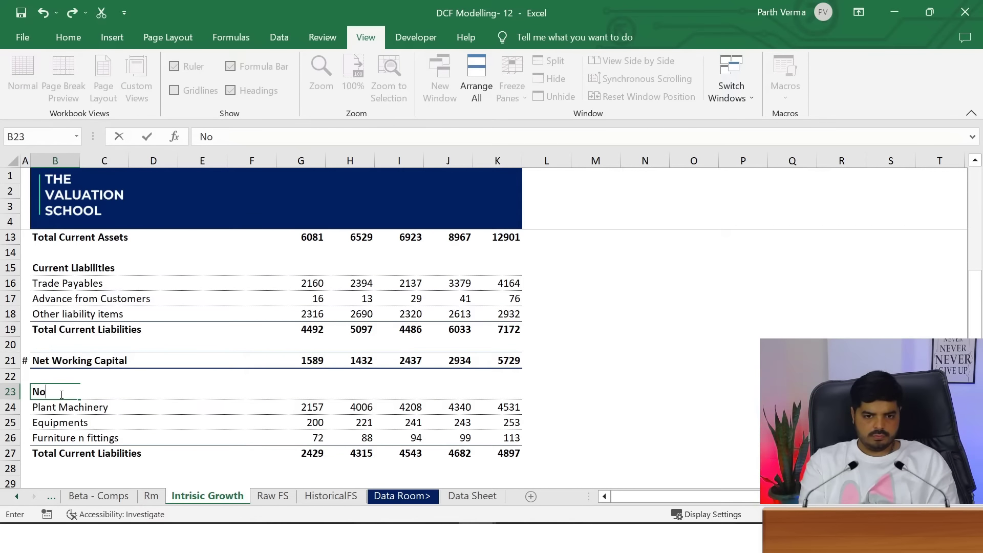
{"action": "type", "text": "rrent"}
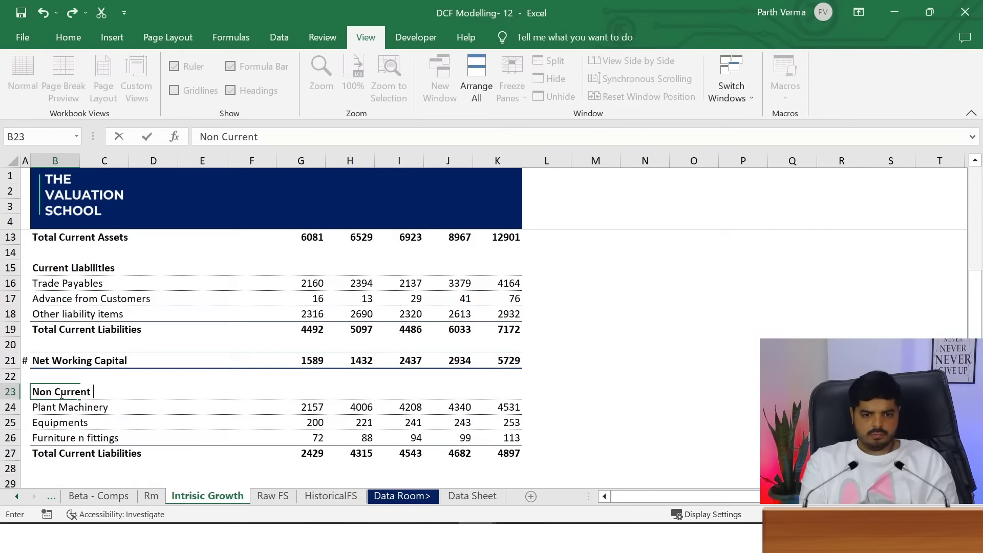
{"action": "type", "text": "sset"}
{"action": "key", "text": "Return"}
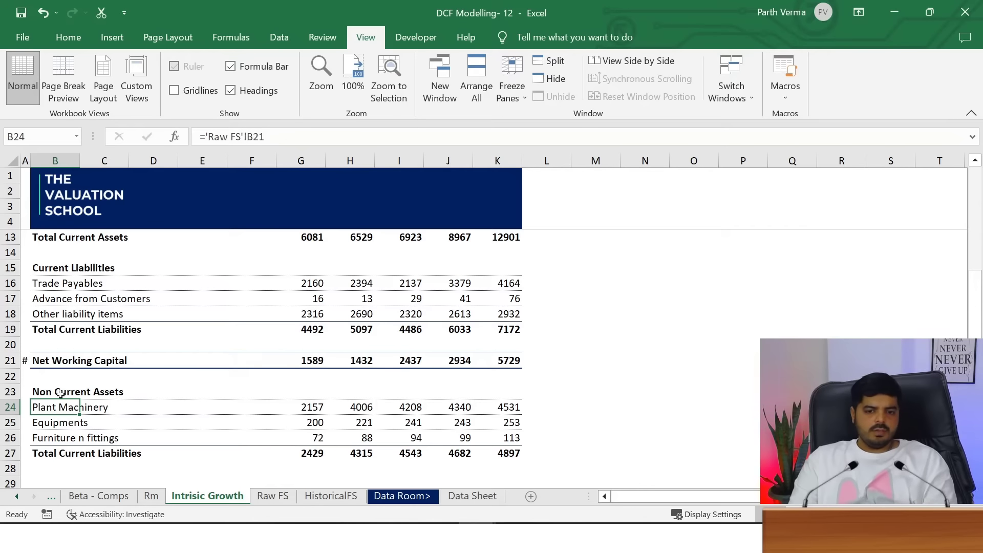
{"action": "type", "text": "="}
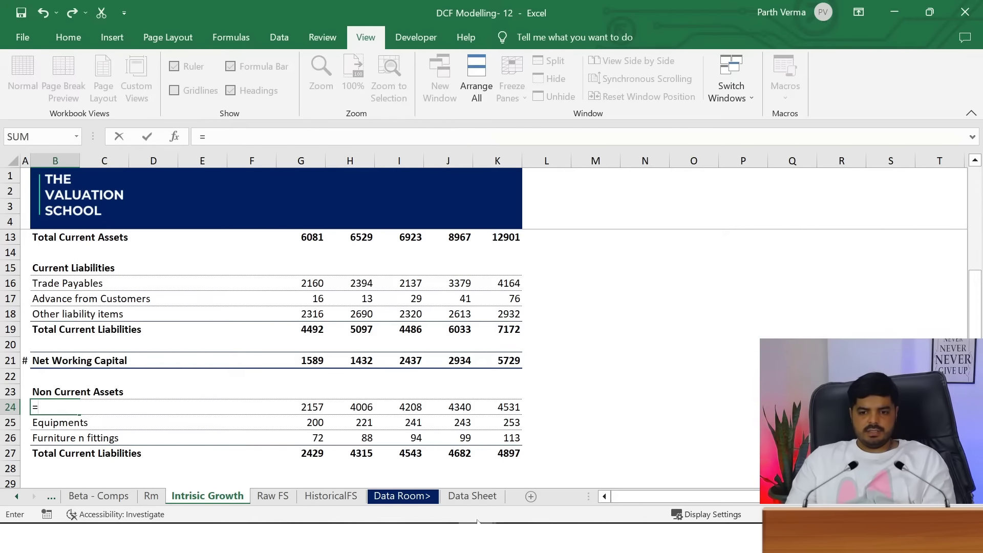
{"action": "left_click", "coordinate": [314, 497]}
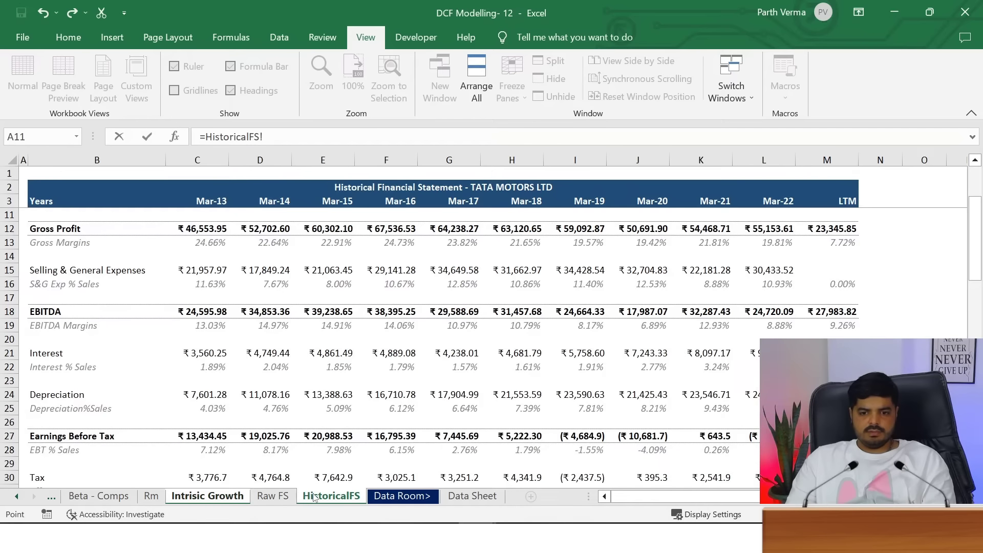
{"action": "left_click", "coordinate": [274, 496]}
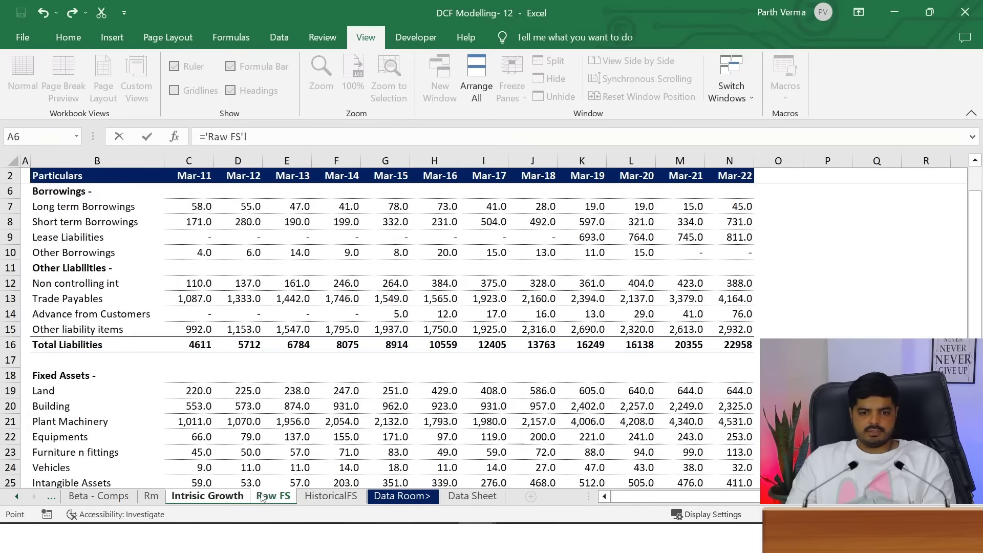
{"action": "left_click", "coordinate": [50, 392]}
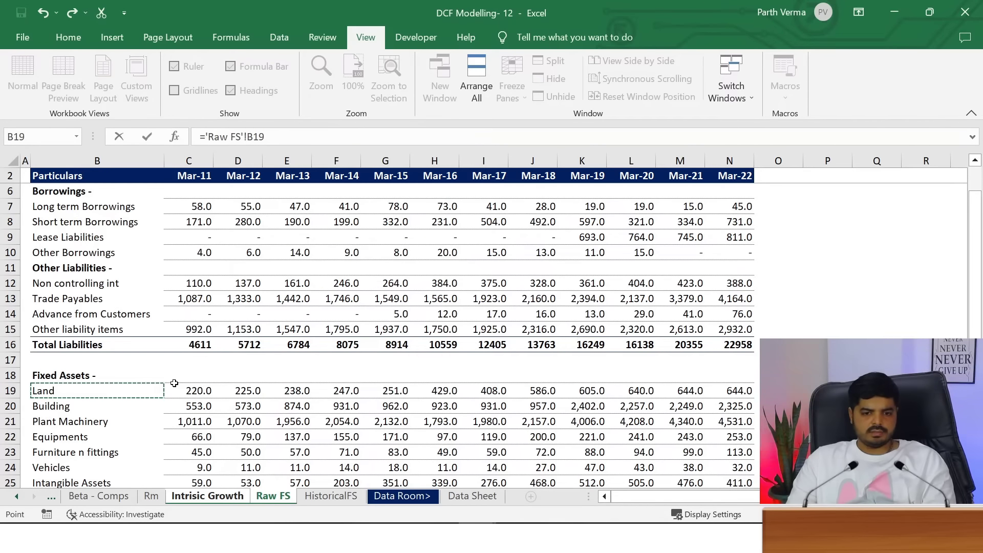
{"action": "key", "text": "Return"}
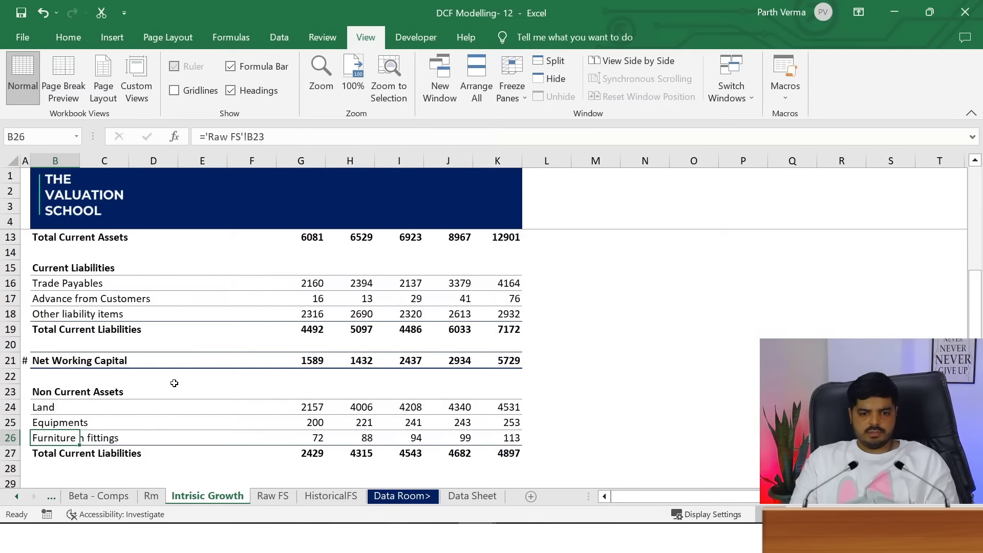
{"action": "left_click", "coordinate": [10, 422]}
{"action": "key", "text": "ctrl+shift+plus"}
Insert more rows below Land and fill B24's labels down through Other fixed assets
{"action": "key", "text": "ctrl+shift+plus"}
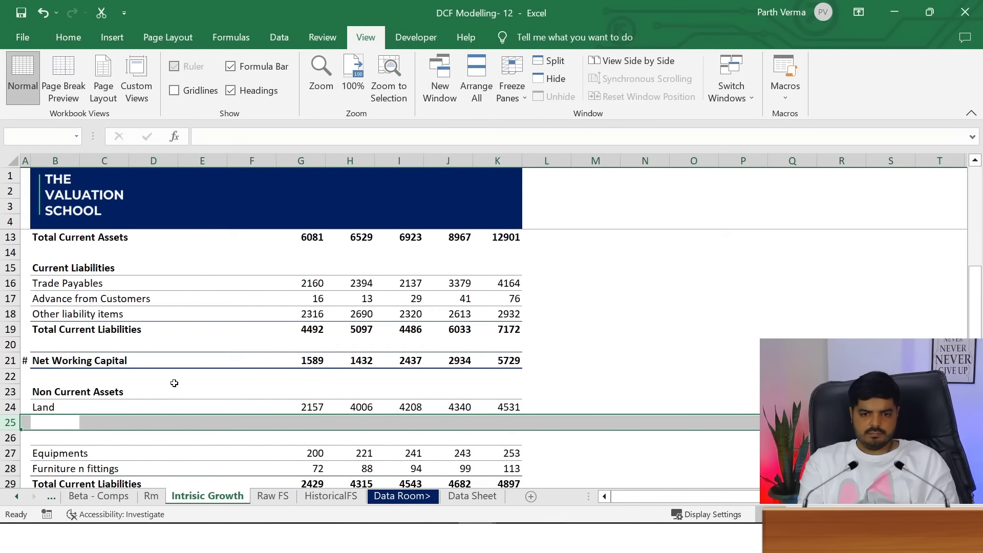
{"action": "key", "text": "ctrl+shift+plus"}
{"action": "key", "text": "ctrl+shift+plus"}
{"action": "key", "text": "ctrl+shift+plus"}
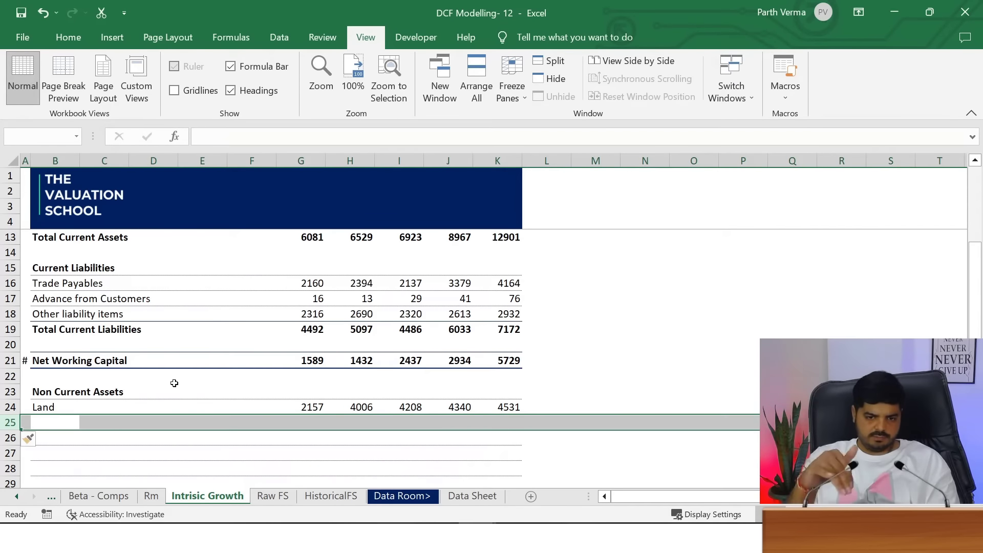
{"action": "left_click_drag", "start_coordinate": [975, 277], "coordinate": [975, 318]}
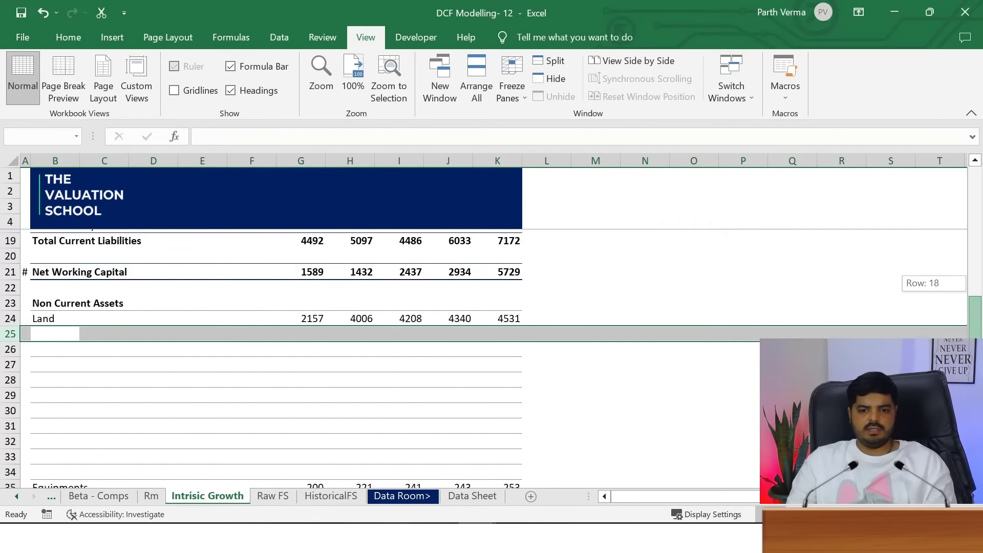
{"action": "left_click", "coordinate": [61, 299]}
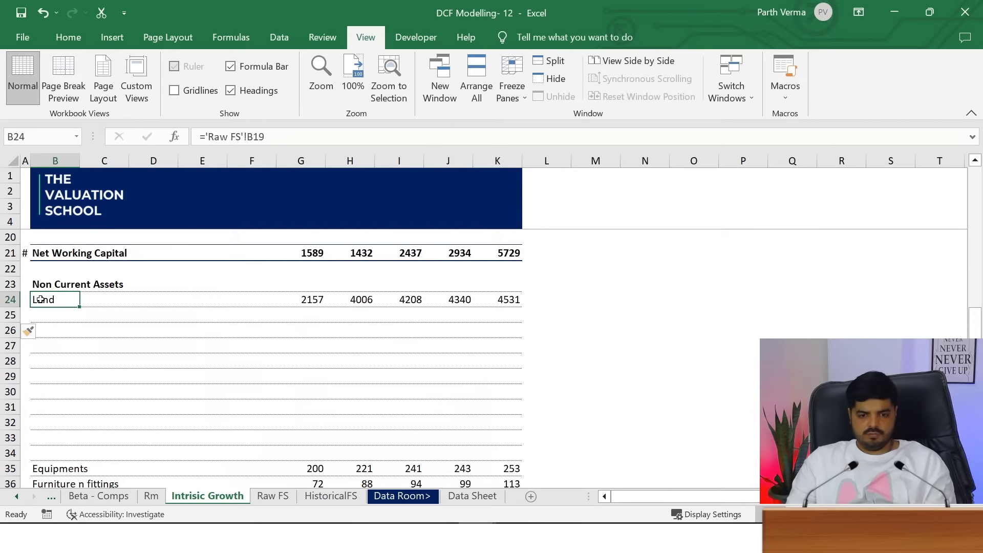
{"action": "left_click_drag", "start_coordinate": [78, 307], "coordinate": [79, 432]}
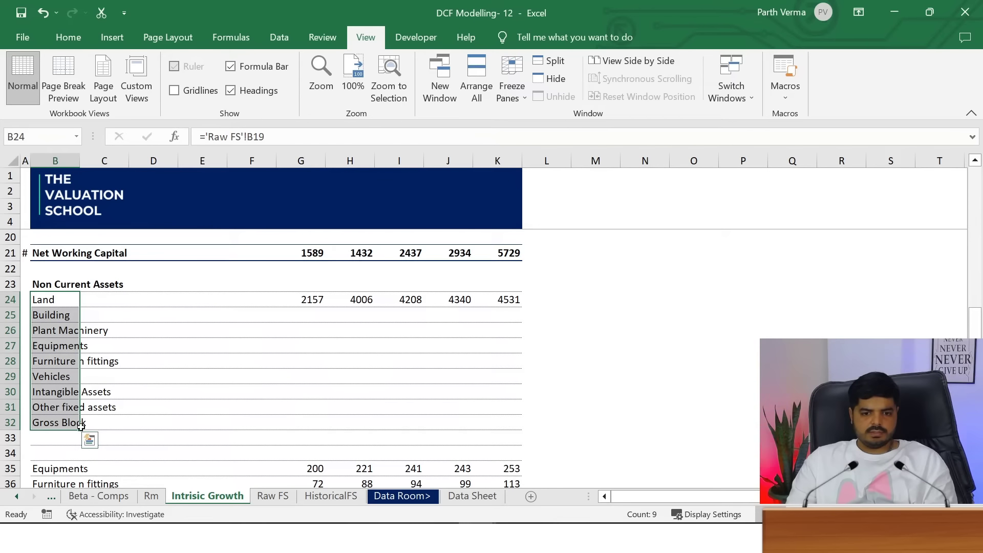
{"action": "left_click_drag", "start_coordinate": [81, 431], "coordinate": [41, 413]}
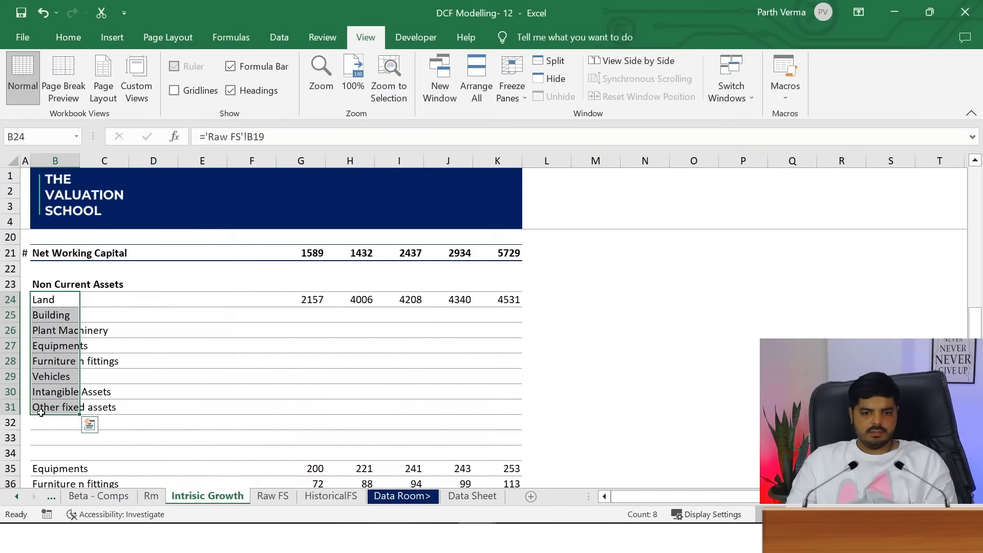
Review the fixed asset, Gross Block and Accumulated Depreciation figures on Raw FS
{"action": "left_click", "coordinate": [272, 496]}
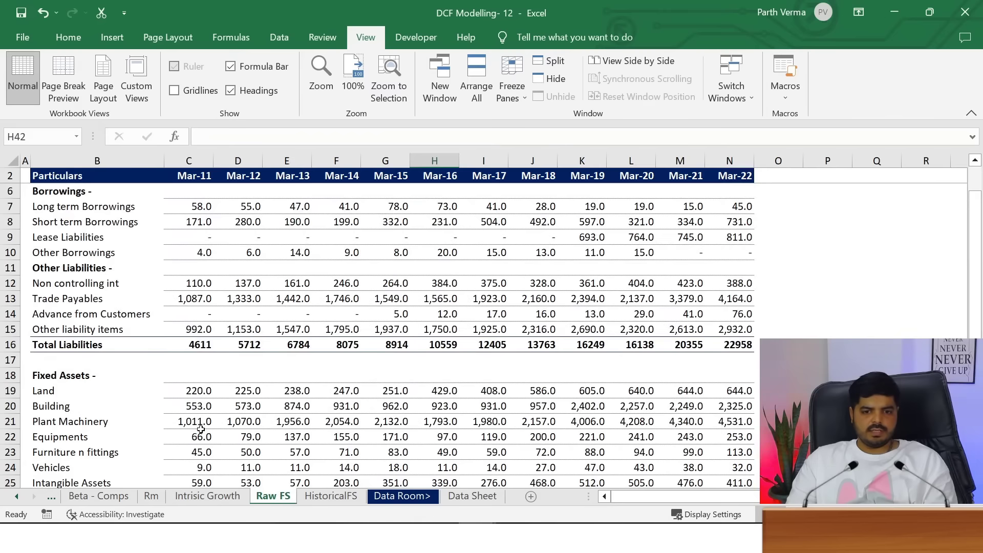
{"action": "left_click_drag", "start_coordinate": [976, 238], "coordinate": [976, 294]}
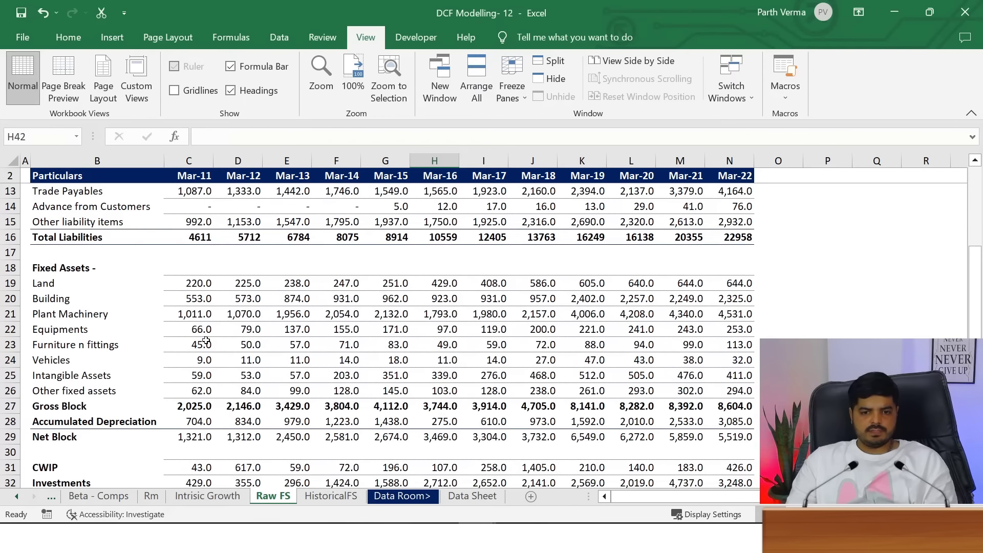
{"action": "left_click_drag", "start_coordinate": [203, 277], "coordinate": [211, 396]}
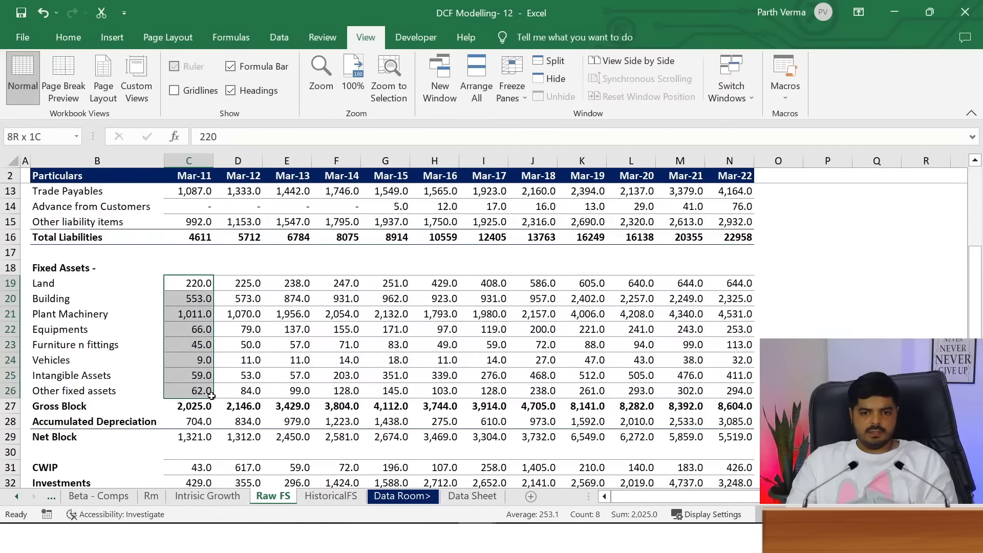
{"action": "left_click", "coordinate": [187, 408]}
{"action": "left_click", "coordinate": [189, 421]}
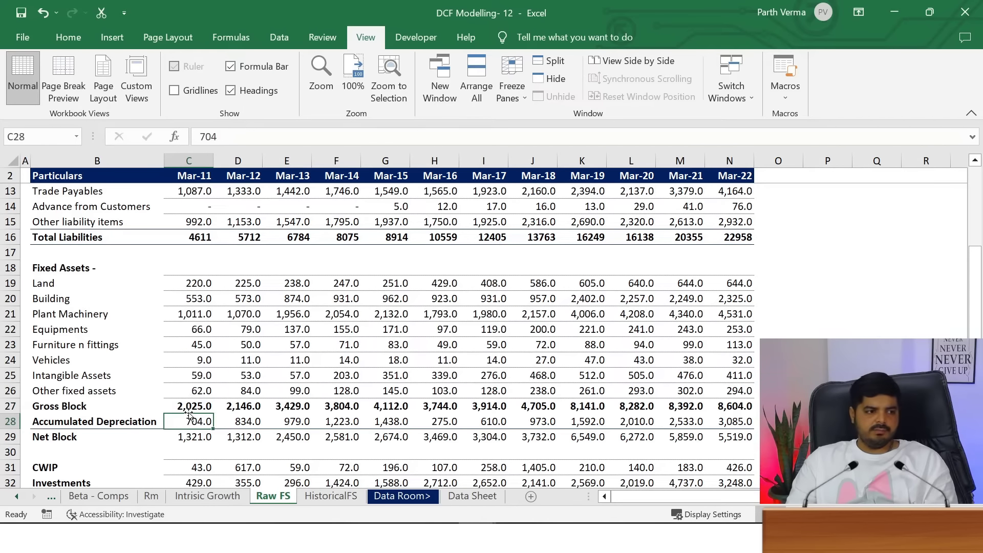
{"action": "left_click", "coordinate": [189, 407]}
{"action": "left_click", "coordinate": [191, 416]}
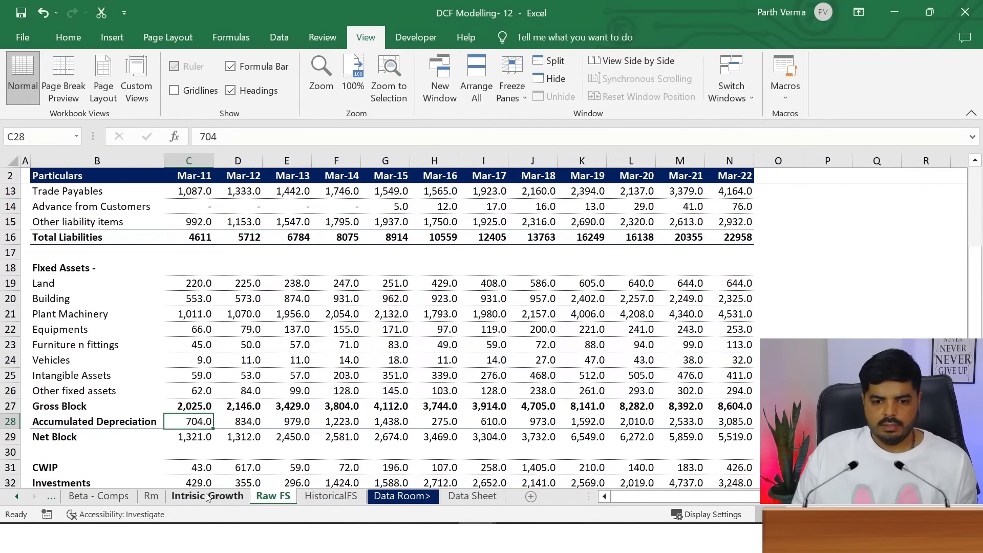
{"action": "left_click", "coordinate": [236, 494]}
{"action": "key", "text": "Escape"}
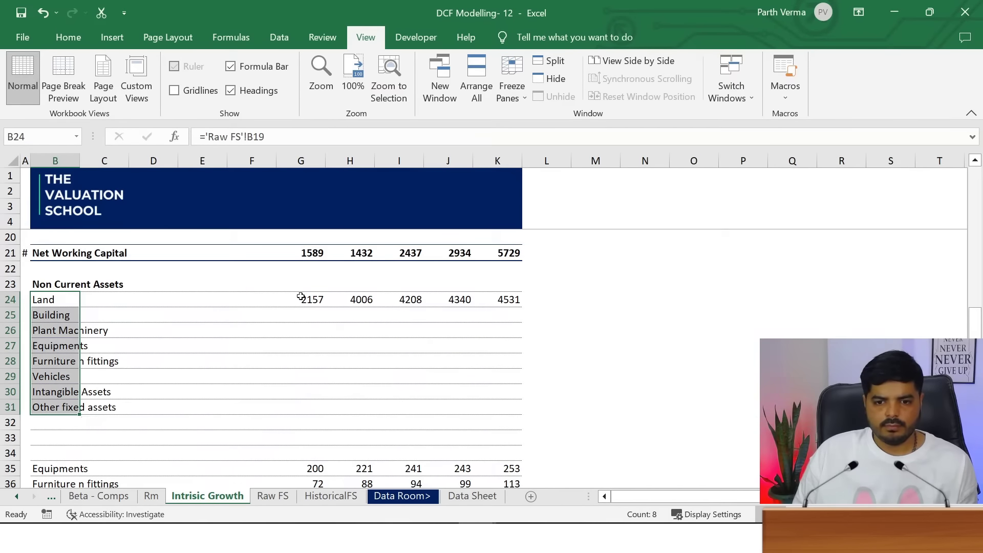
Link G24 to the Raw FS Mar-18 Land value and fill it across G24:K31
{"action": "left_click", "coordinate": [298, 297]}
{"action": "type", "text": "="}
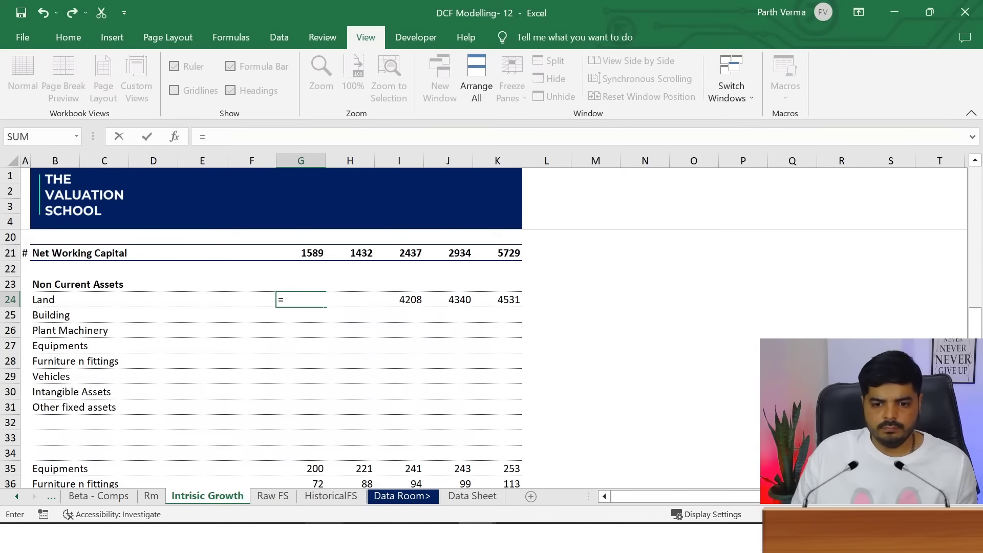
{"action": "left_click", "coordinate": [285, 499]}
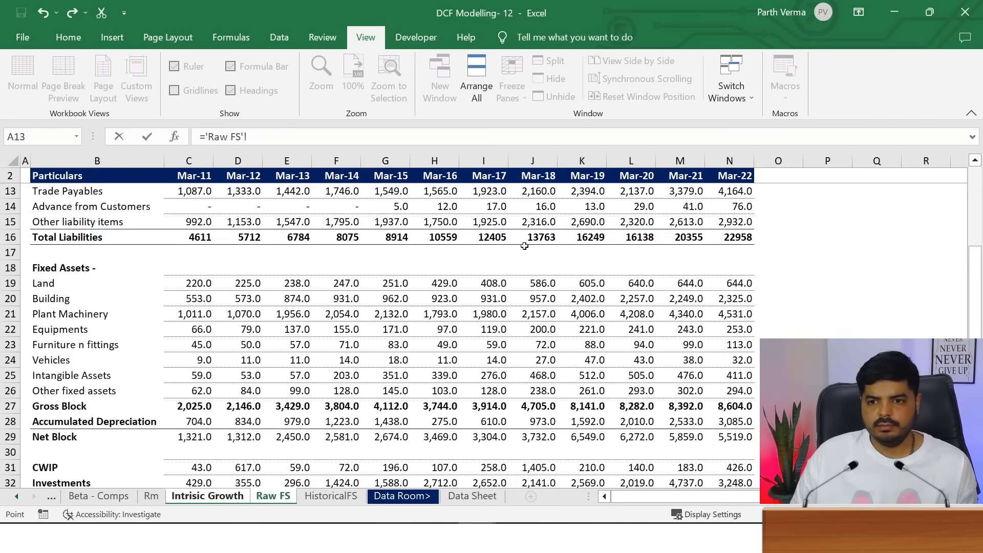
{"action": "left_click", "coordinate": [548, 281]}
{"action": "key", "text": "Return"}
{"action": "key", "text": "Up"}
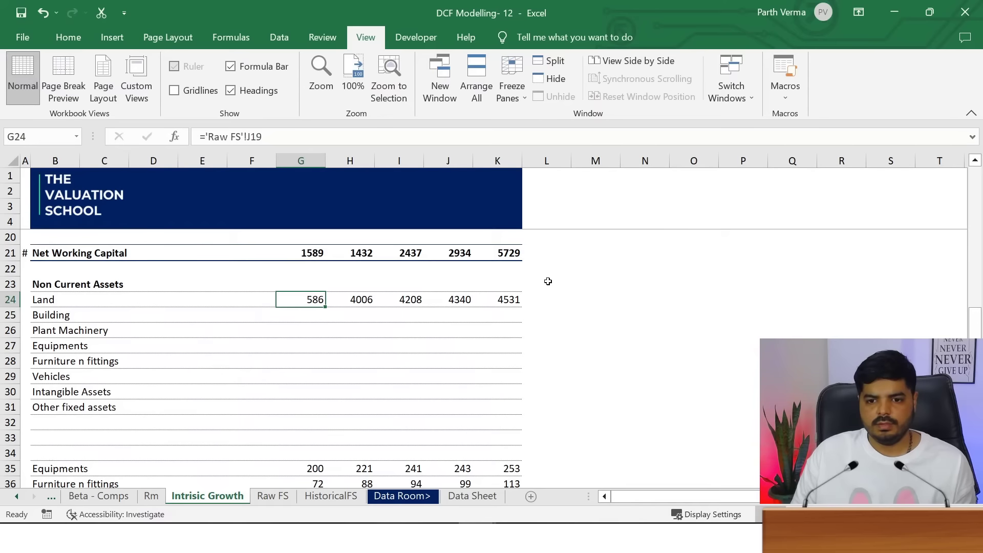
{"action": "key", "text": "ctrl+c"}
{"action": "key", "text": "shift+Down"}
{"action": "key", "text": "shift+Down"}
{"action": "key", "text": "shift+Down"}
{"action": "key", "text": "shift+Down"}
{"action": "key", "text": "shift+Down"}
{"action": "key", "text": "shift+Down"}
{"action": "key", "text": "shift+Right"}
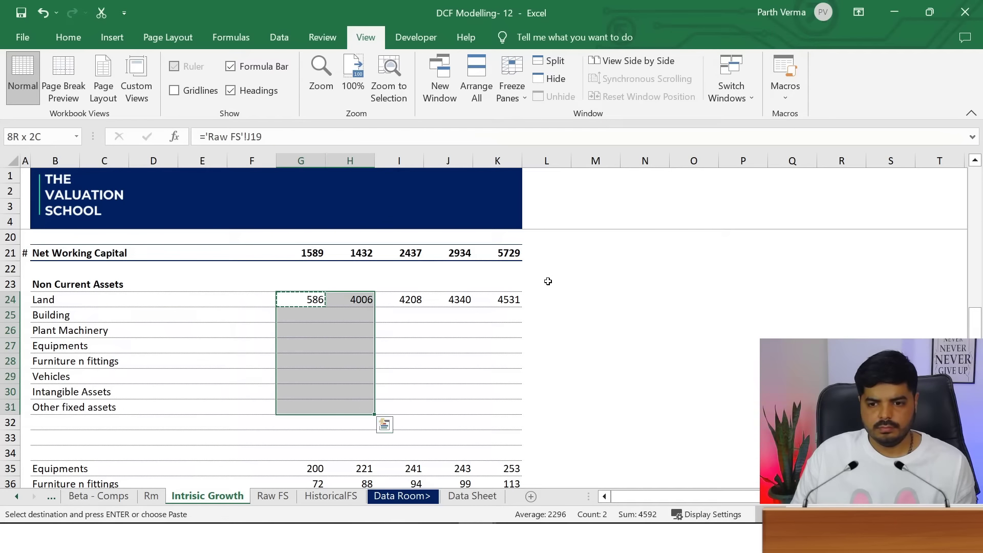
{"action": "key", "text": "shift+Right"}
{"action": "key", "text": "shift+Right"}
{"action": "key", "text": "shift+Right"}
{"action": "key", "text": "Return"}
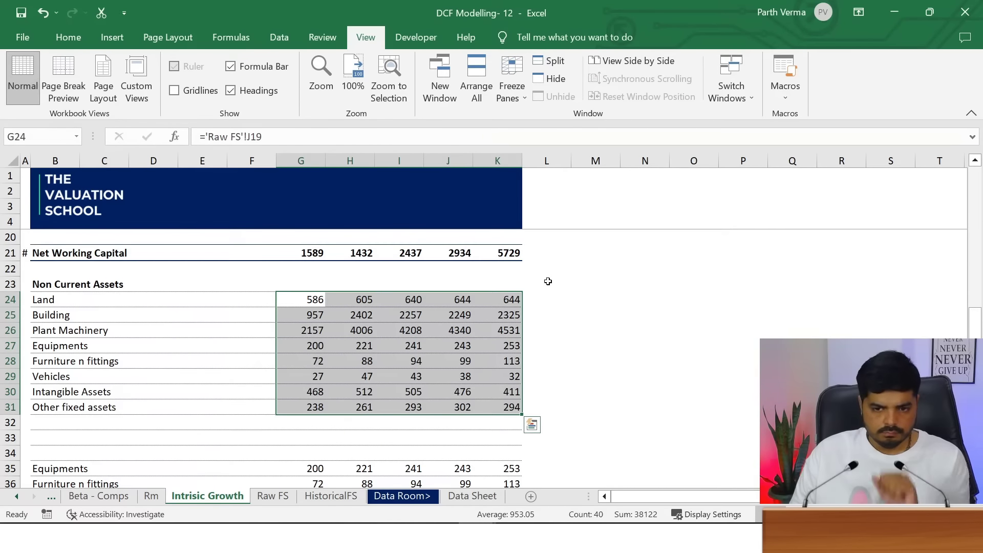
Move to the leftover rows below Other fixed assets and begin selecting them
{"action": "key", "text": "Down"}
{"action": "key", "text": "Down"}
{"action": "key", "text": "Down"}
{"action": "key", "text": "Down"}
{"action": "key", "text": "Down"}
{"action": "key", "text": "Down"}
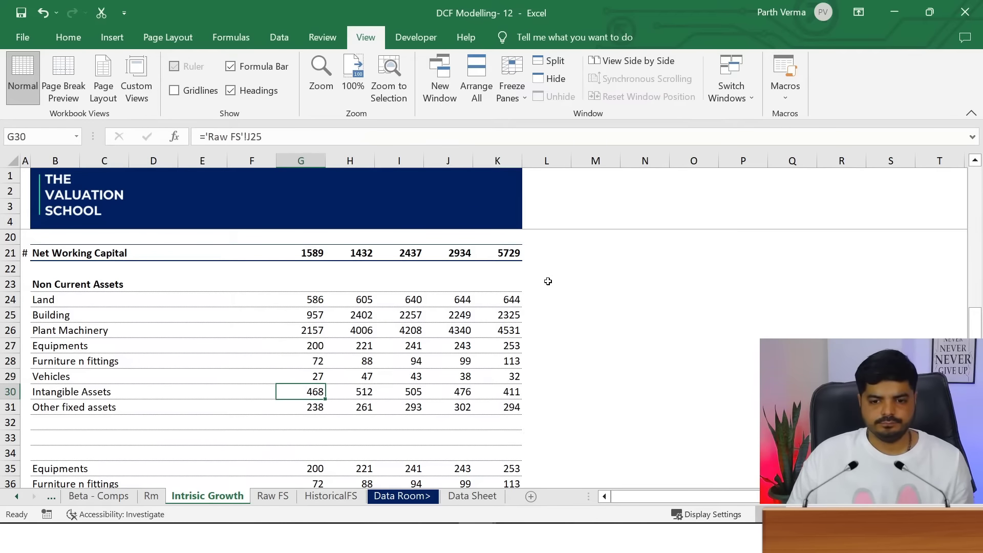
{"action": "key", "text": "Down"}
{"action": "key", "text": "Down"}
{"action": "key", "text": "Left"}
{"action": "key", "text": "Left"}
{"action": "key", "text": "Left"}
{"action": "key", "text": "Left"}
{"action": "key", "text": "Left"}
{"action": "key", "text": "Left"}
{"action": "key", "text": "Down"}
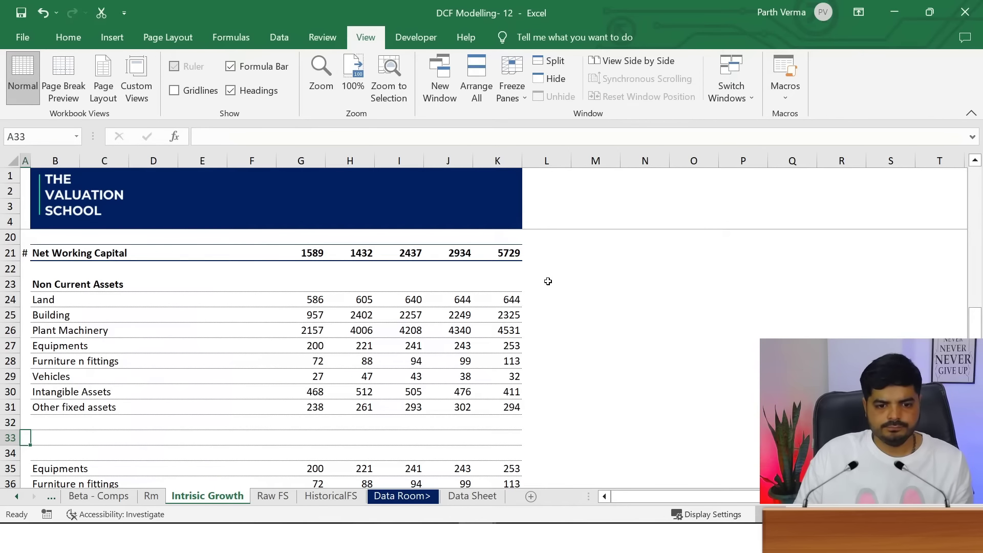
{"action": "key", "text": "Right"}
{"action": "key", "text": "Right"}
{"action": "key", "text": "Left"}
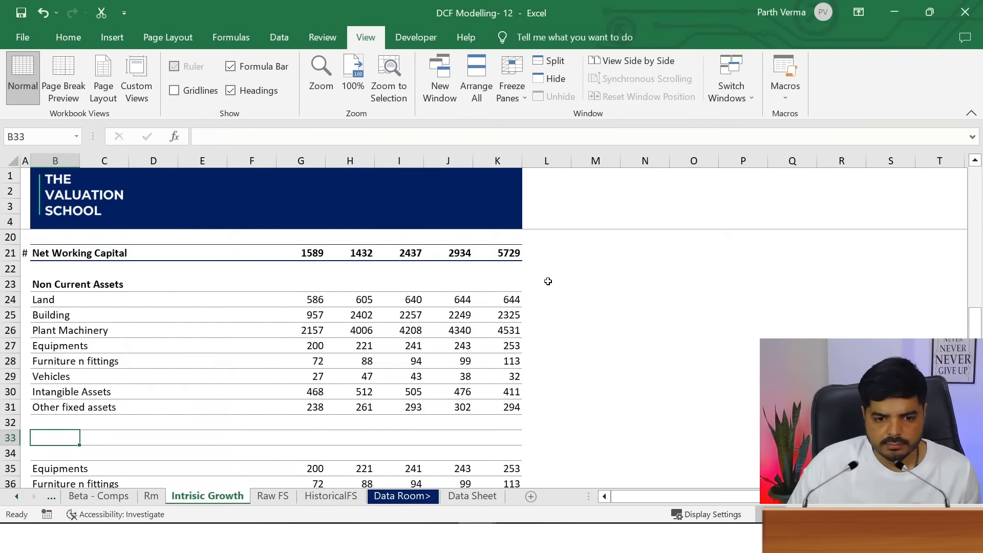
{"action": "key", "text": "shift+Right"}
{"action": "key", "text": "shift+Right"}
{"action": "key", "text": "shift+Right"}
{"action": "key", "text": "shift+Right"}
{"action": "key", "text": "shift+Right"}
{"action": "key", "text": "shift+Right"}
{"action": "key", "text": "shift+Right"}
{"action": "key", "text": "shift+Right"}
{"action": "key", "text": "shift+Right"}
Delete the leftover rows 33–36
{"action": "key", "text": "shift+Down"}
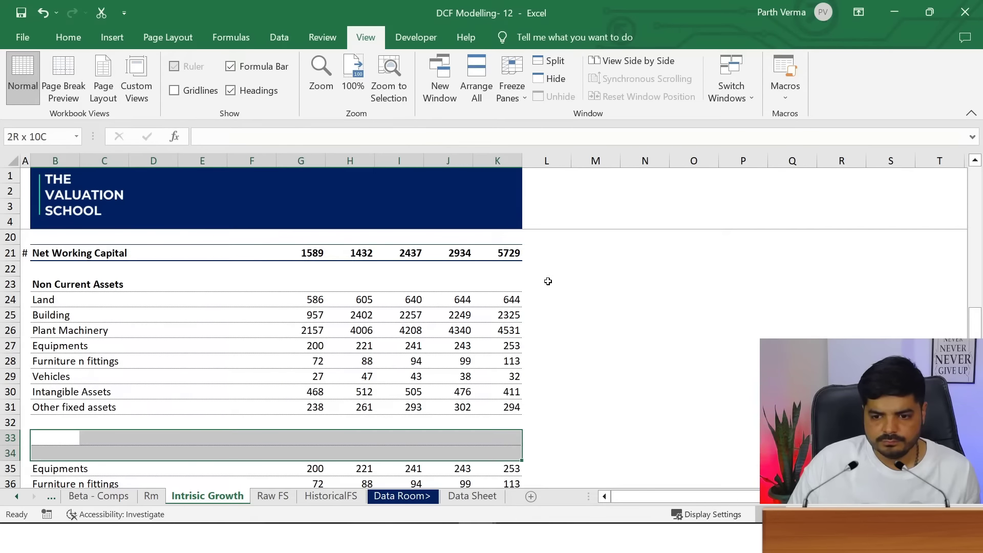
{"action": "key", "text": "shift+Down"}
{"action": "key", "text": "shift+Down"}
{"action": "key", "text": "shift+Down"}
{"action": "key", "text": "shift+Down"}
{"action": "key", "text": "shift+Up"}
{"action": "key", "text": "shift+Up"}
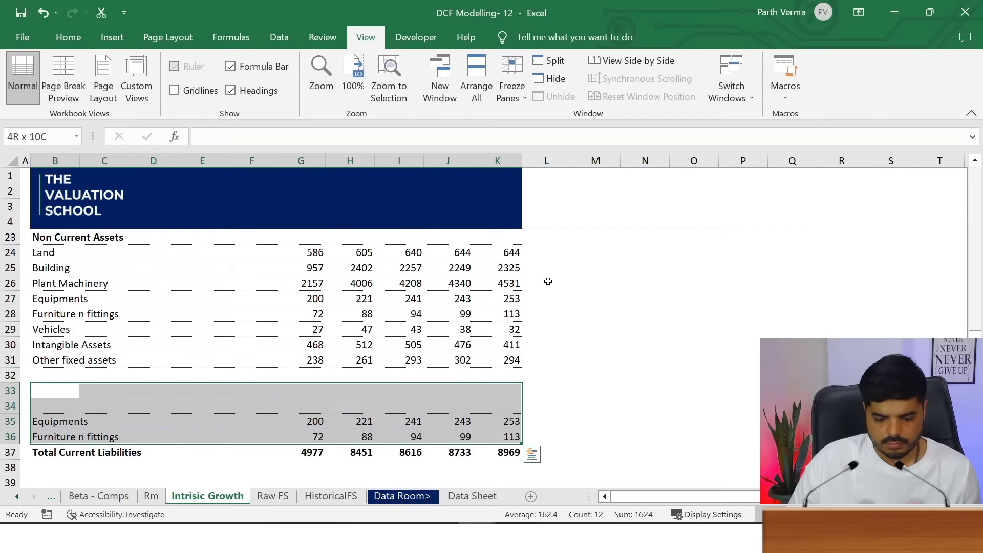
{"action": "key", "text": "ctrl+q"}
{"action": "key", "text": "Escape"}
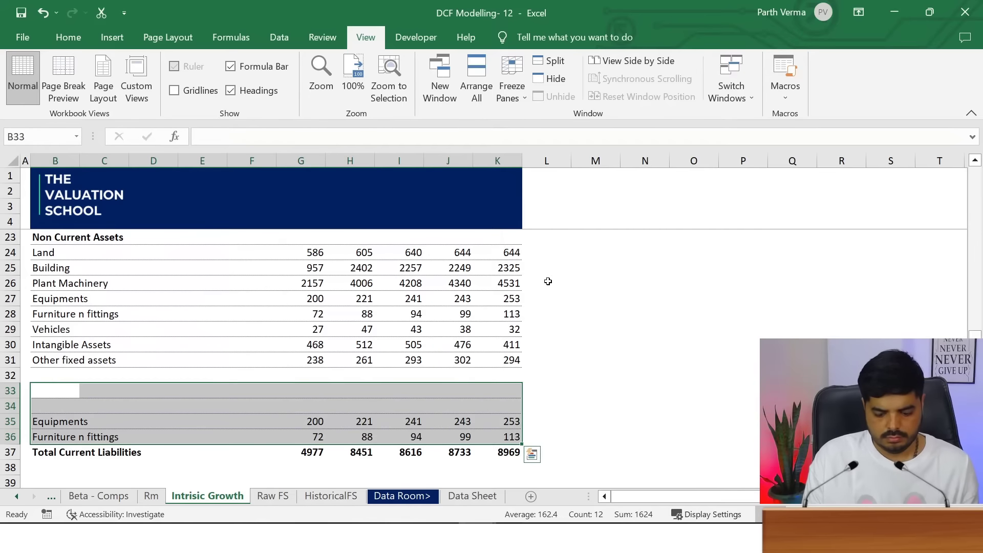
{"action": "key", "text": "shift+space"}
{"action": "key", "text": "ctrl+minus"}
{"action": "key", "text": "Up"}
{"action": "key", "text": "Up"}
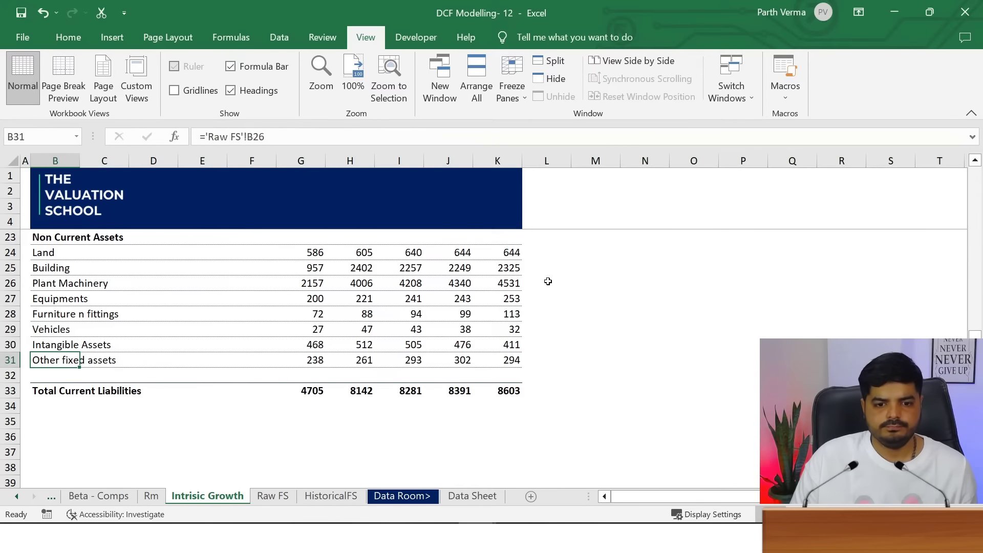
Shrink row 32 to a thin spacer of about 5.25 height
{"action": "key", "text": "Down"}
{"action": "key", "text": "shift+space"}
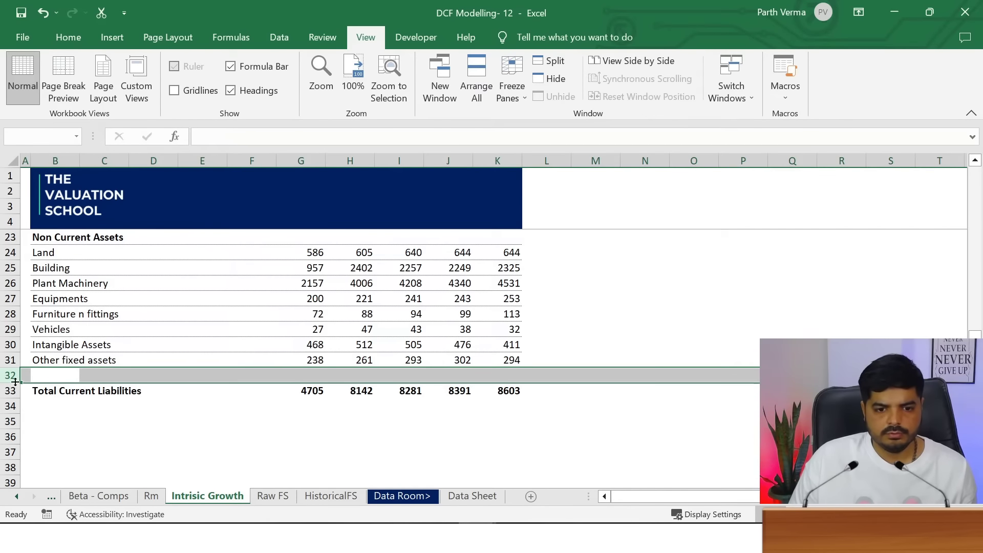
{"action": "left_click_drag", "start_coordinate": [15, 381], "coordinate": [14, 370]}
{"action": "left_click", "coordinate": [144, 408]}
{"action": "left_click", "coordinate": [44, 429]}
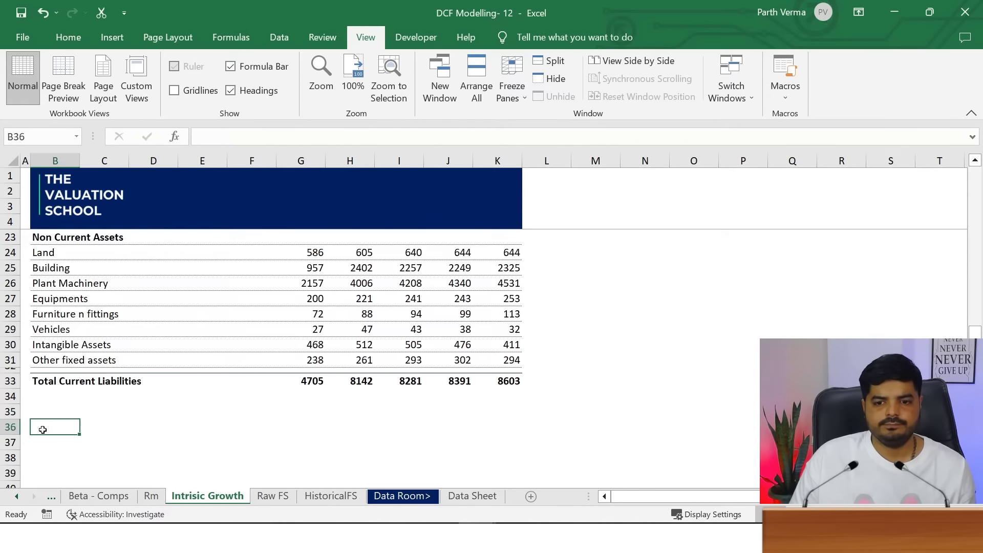
{"action": "left_click", "coordinate": [370, 393]}
Relabel B33 as Gross Block and check that G33 sums G24:G32
{"action": "left_click", "coordinate": [70, 379]}
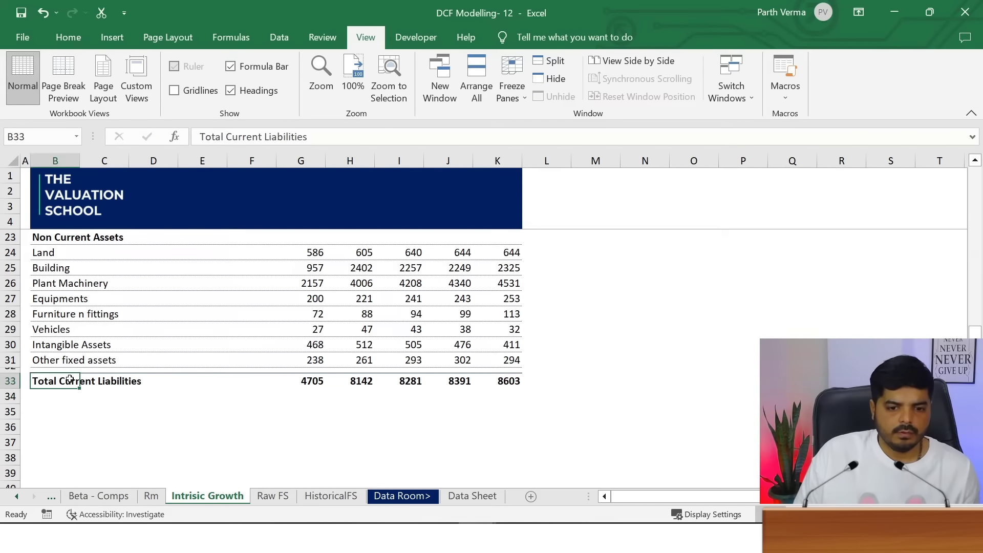
{"action": "type", "text": "Gross Block"}
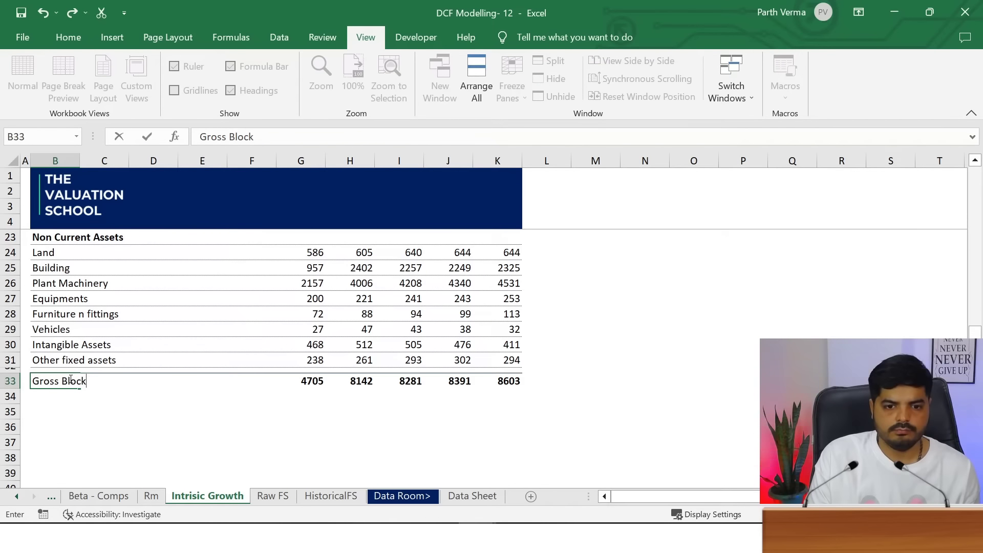
{"action": "key", "text": "Return"}
{"action": "key", "text": "Up"}
{"action": "key", "text": "Right"}
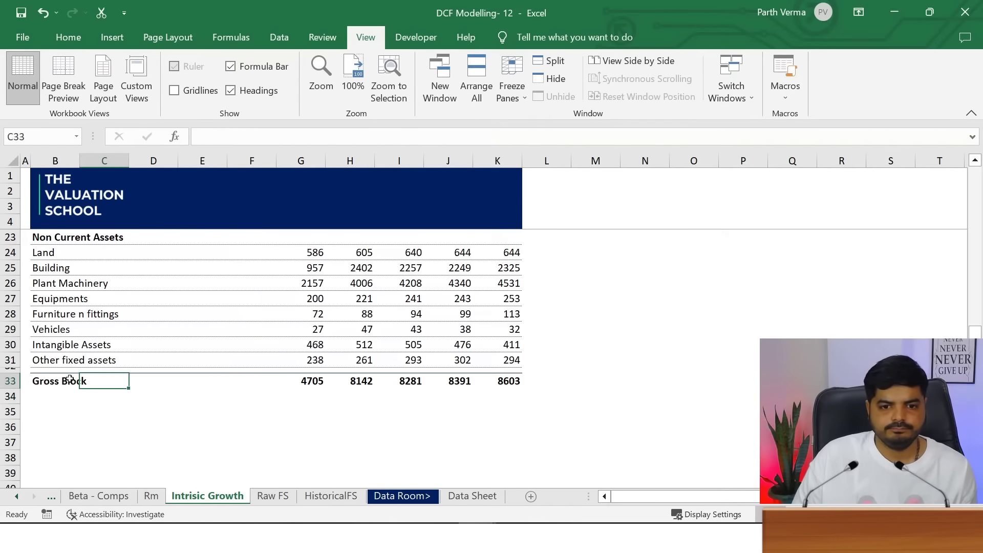
{"action": "key", "text": "Right"}
{"action": "key", "text": "Right"}
{"action": "key", "text": "Right"}
{"action": "key", "text": "Right"}
{"action": "key", "text": "F2"}
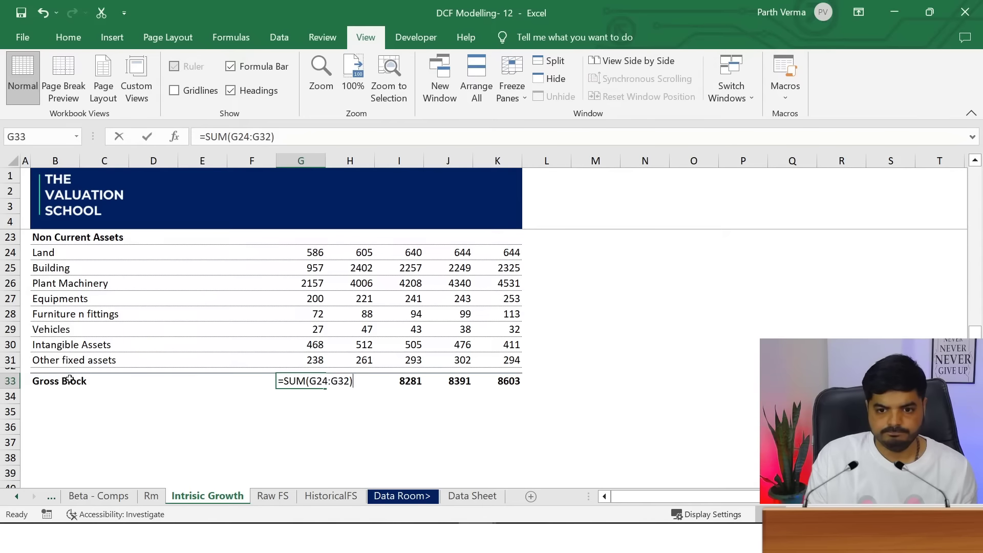
{"action": "key", "text": "Return"}
{"action": "key", "text": "Up"}
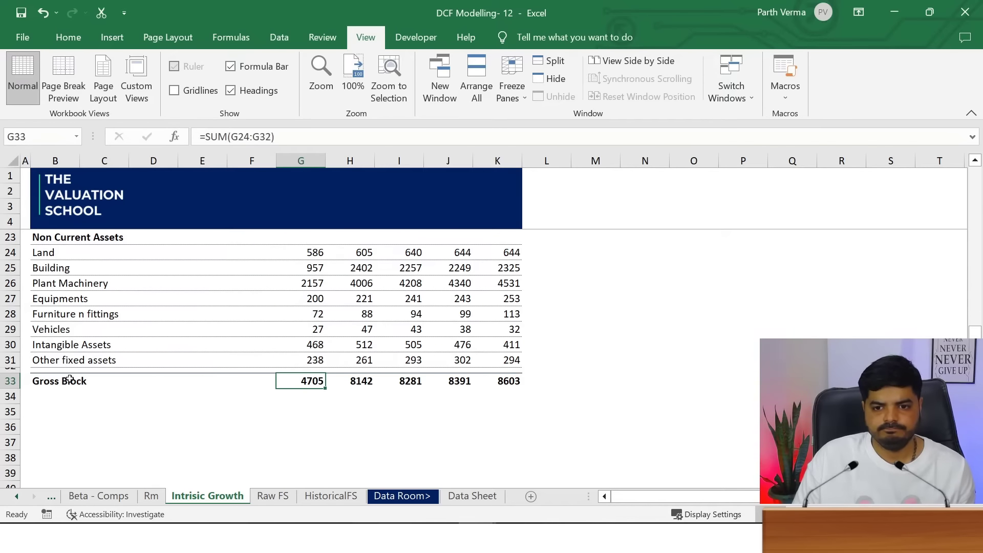
{"action": "key", "text": "F2"}
{"action": "key", "text": "Return"}
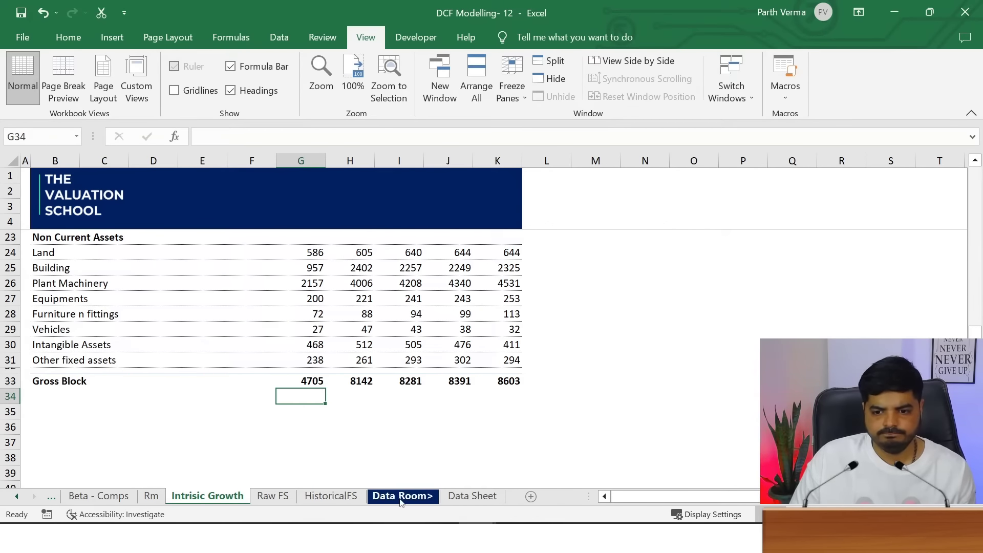
Confirm G33's total of 4705 matches the Mar-18 Gross Block in Raw FS cell J27
{"action": "left_click", "coordinate": [273, 497]}
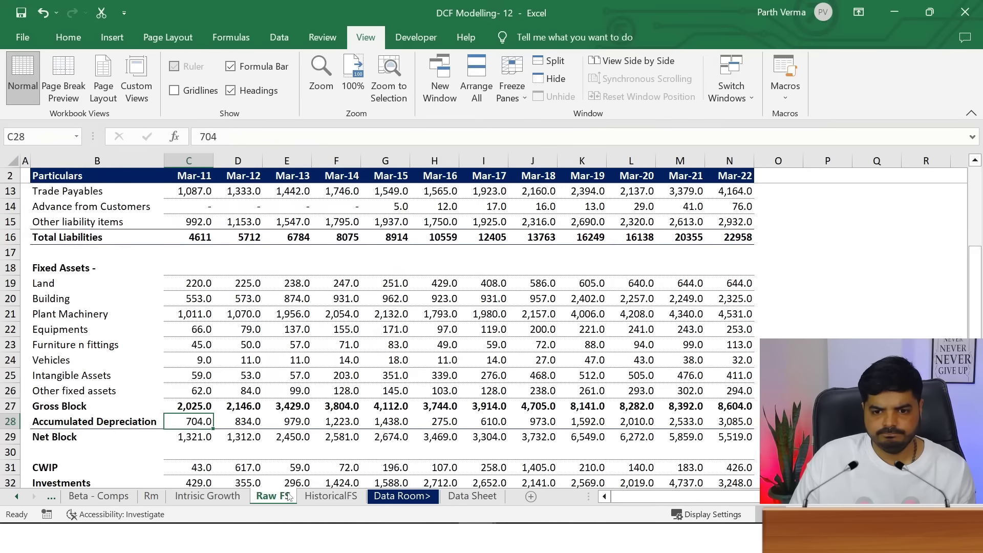
{"action": "left_click", "coordinate": [541, 408]}
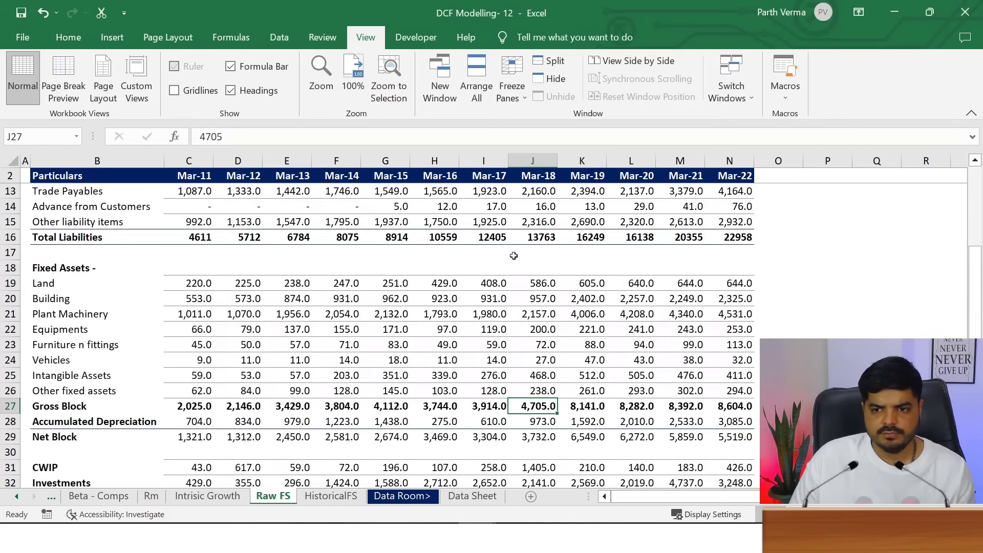
{"action": "left_click", "coordinate": [331, 497]}
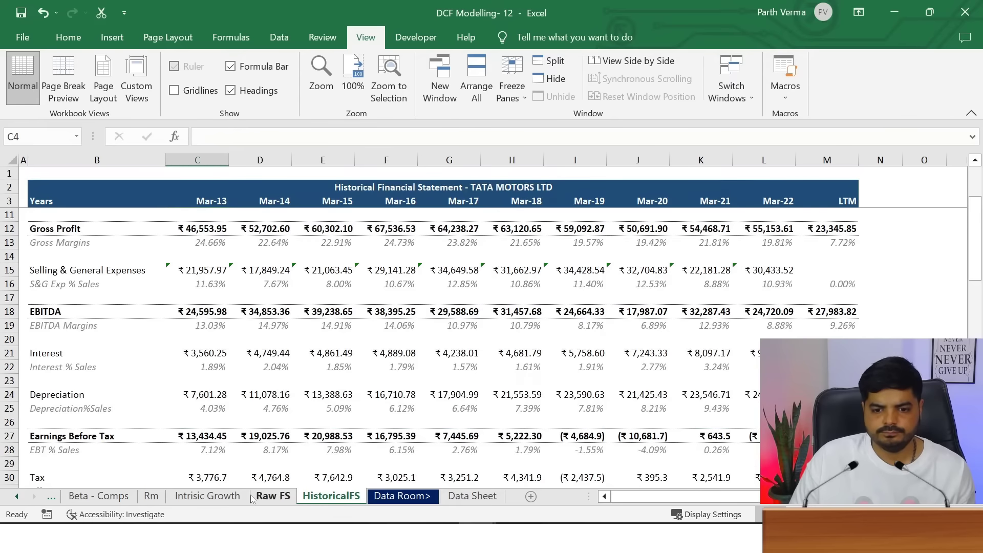
{"action": "left_click", "coordinate": [238, 496]}
{"action": "left_click", "coordinate": [308, 381]}
Label row 34 as Accumulated Depreciation
{"action": "key", "text": "ctrl+c"}
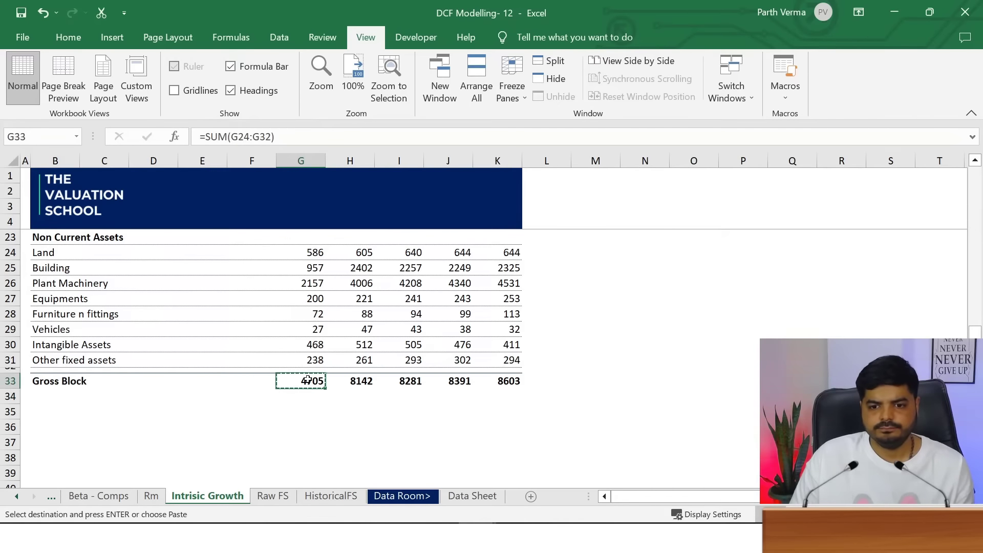
{"action": "key", "text": "shift+Right"}
{"action": "key", "text": "shift+Right"}
{"action": "key", "text": "shift+Right"}
{"action": "key", "text": "shift+Right"}
{"action": "key", "text": "Escape"}
{"action": "key", "text": "Down"}
{"action": "key", "text": "Left"}
{"action": "key", "text": "Left"}
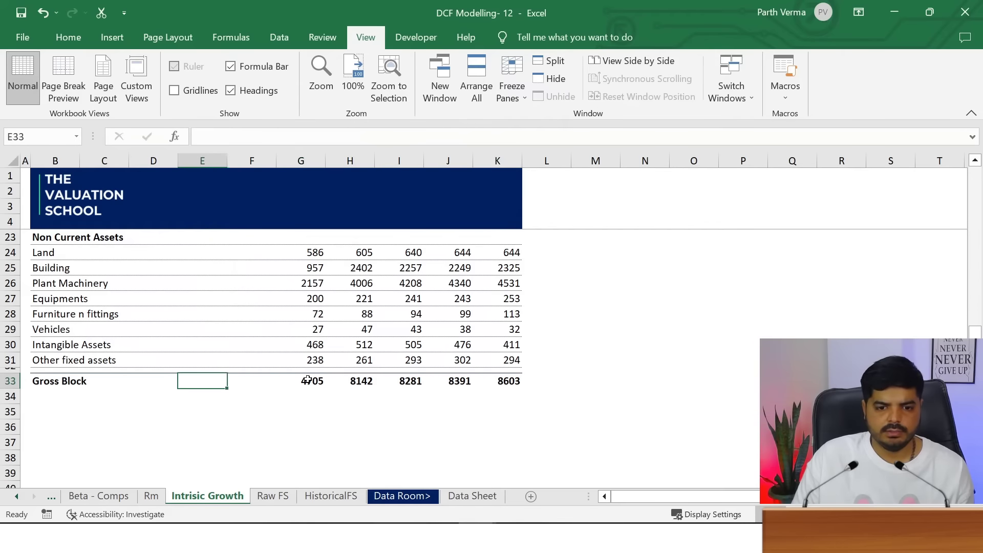
{"action": "key", "text": "Left"}
{"action": "key", "text": "Left"}
{"action": "key", "text": "Left"}
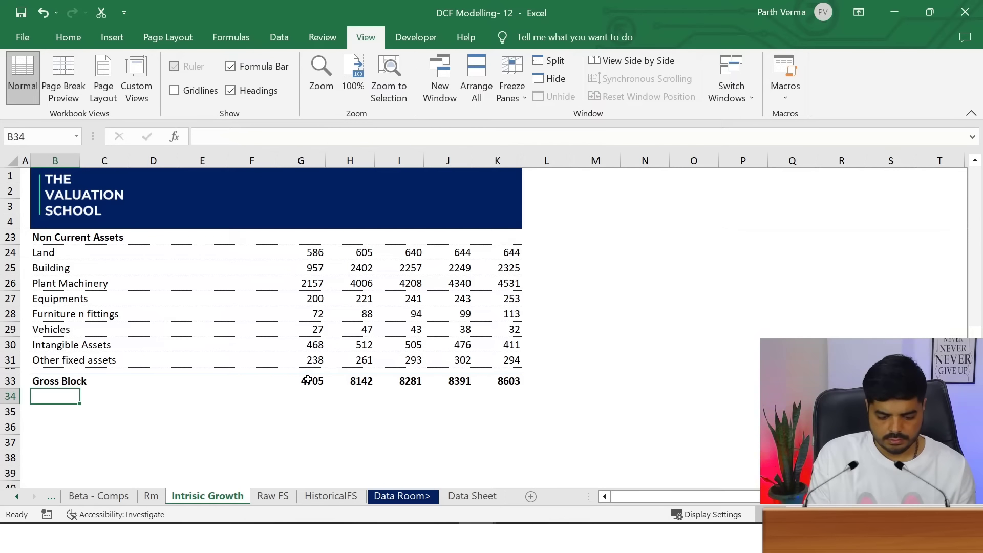
{"action": "type", "text": "Accumulated Depreciati"}
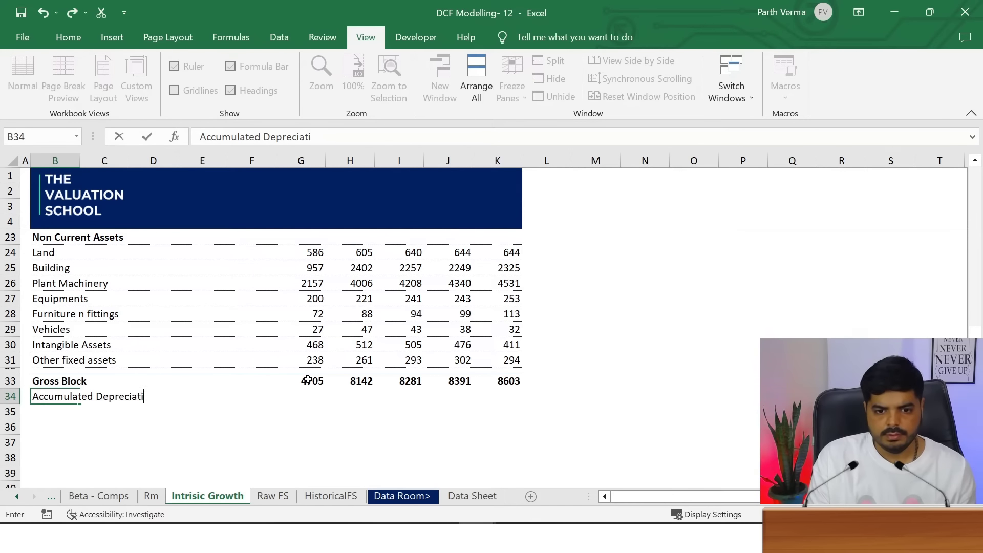
{"action": "key", "text": "Return"}
Link G34 negatively to Raw FS J28 and fill it across G34:K34 (-973 to -3085)
{"action": "key", "text": "Up"}
{"action": "key", "text": "Right"}
{"action": "key", "text": "Right"}
{"action": "key", "text": "Right"}
{"action": "key", "text": "Right"}
{"action": "key", "text": "Right"}
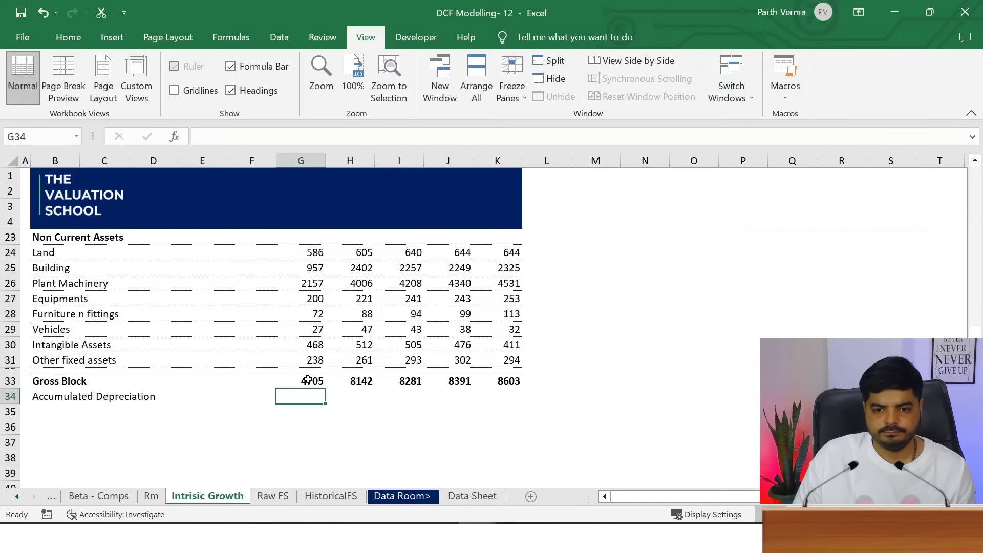
{"action": "type", "text": "=-"}
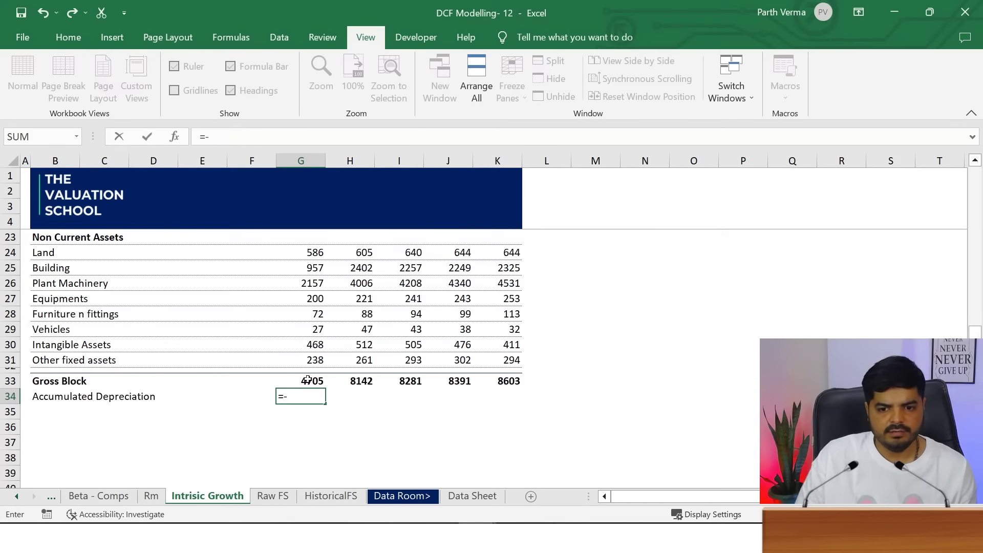
{"action": "left_click", "coordinate": [282, 493]}
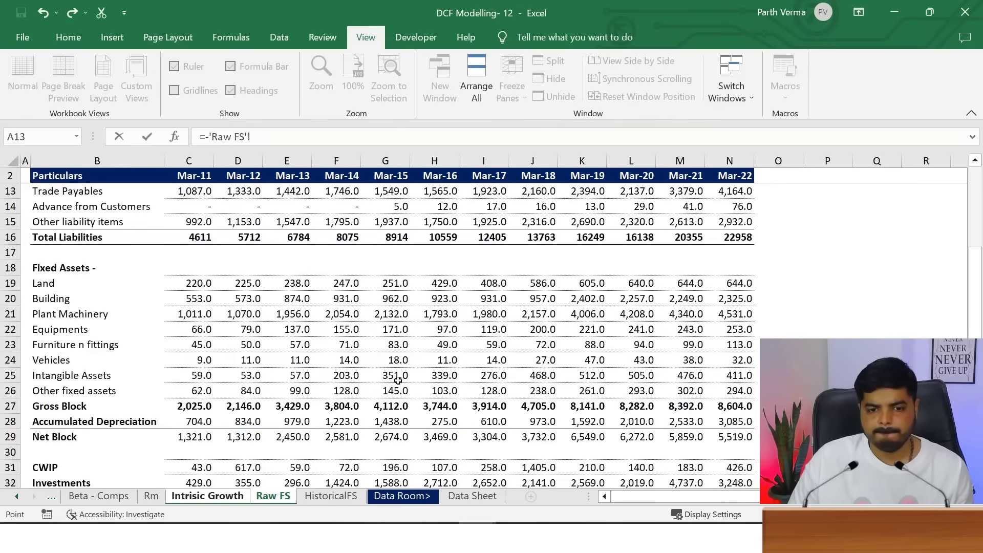
{"action": "left_click", "coordinate": [549, 419]}
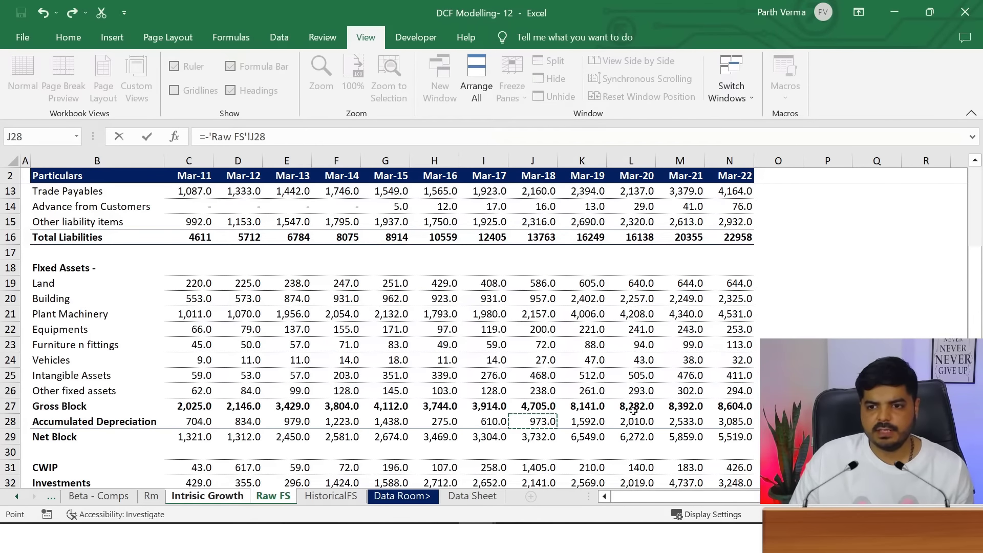
{"action": "key", "text": "Return"}
{"action": "key", "text": "Up"}
{"action": "key", "text": "shift+Right"}
{"action": "key", "text": "shift+Right"}
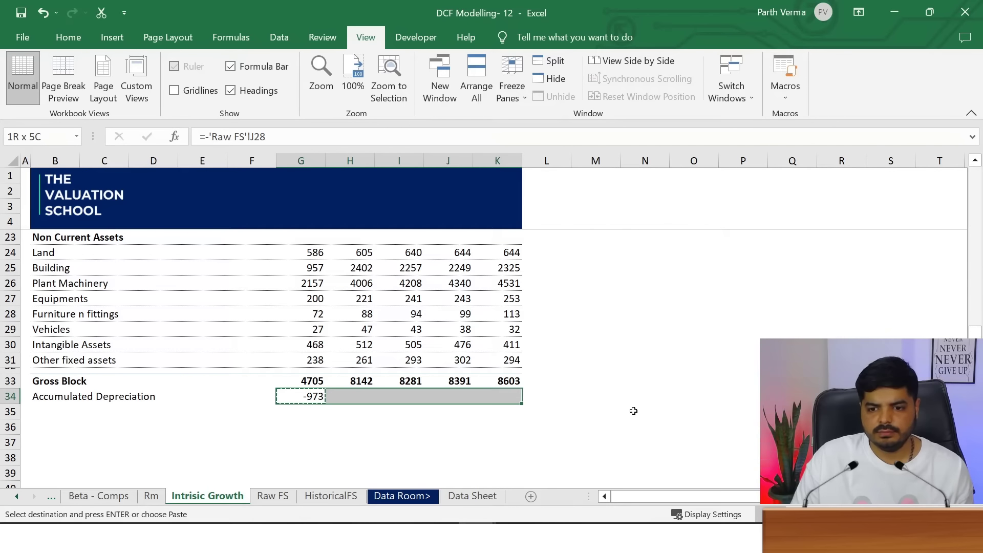
{"action": "key", "text": "Return"}
{"action": "key", "text": "Left"}
{"action": "key", "text": "Left"}
{"action": "key", "text": "Left"}
{"action": "key", "text": "Left"}
{"action": "key", "text": "Left"}
{"action": "key", "text": "Down"}
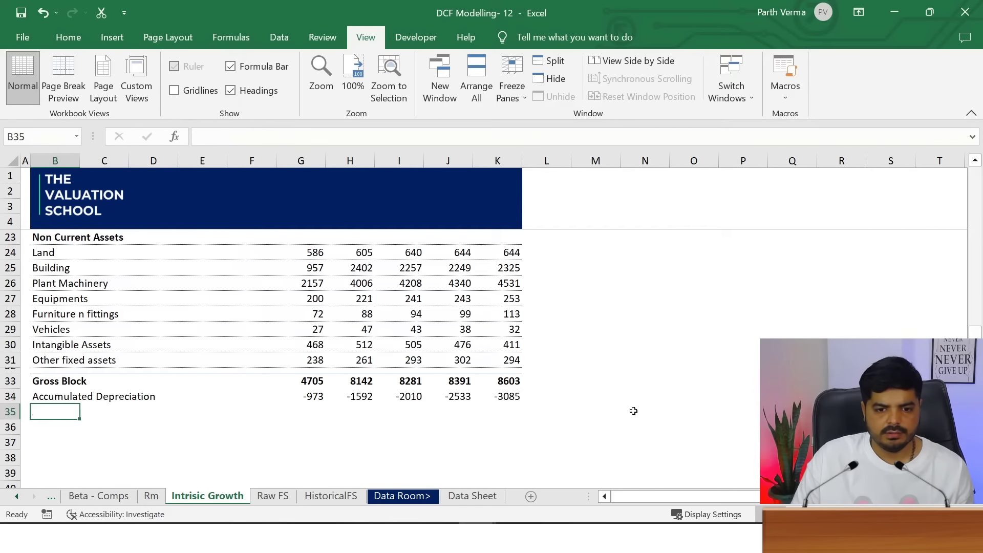
Enter a bold Net Non Current Assets label in B35
{"action": "type", "text": "Net Non "}
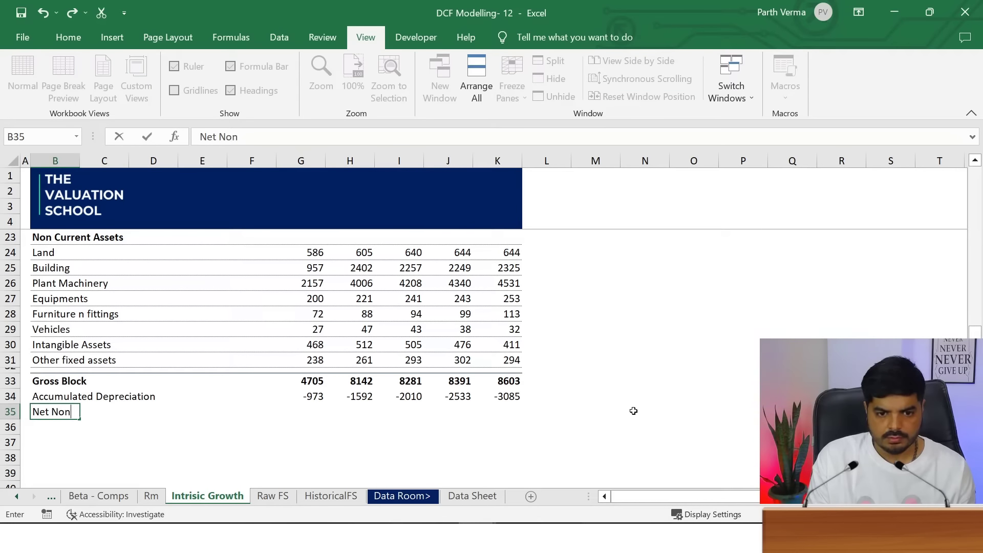
{"action": "type", "text": "Current Assets"}
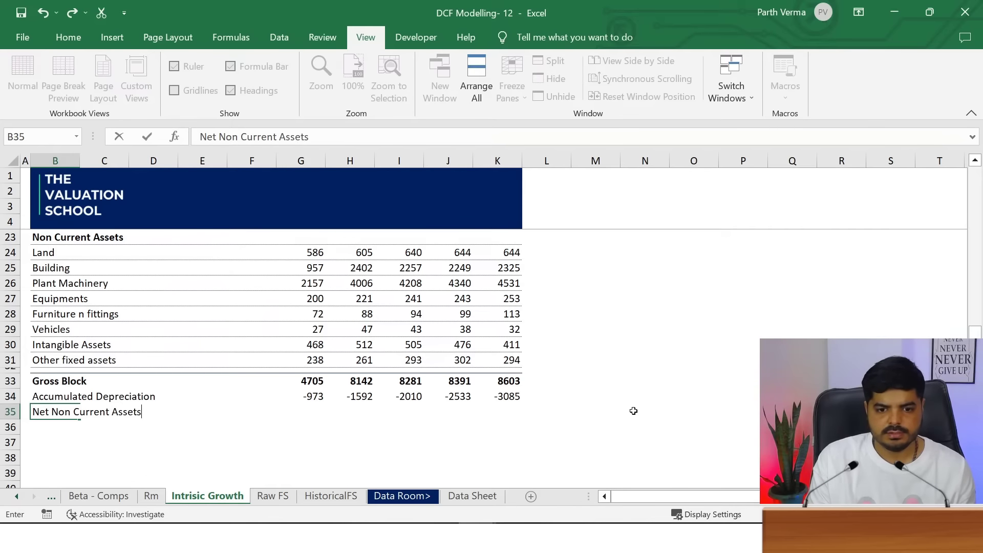
{"action": "key", "text": "Return"}
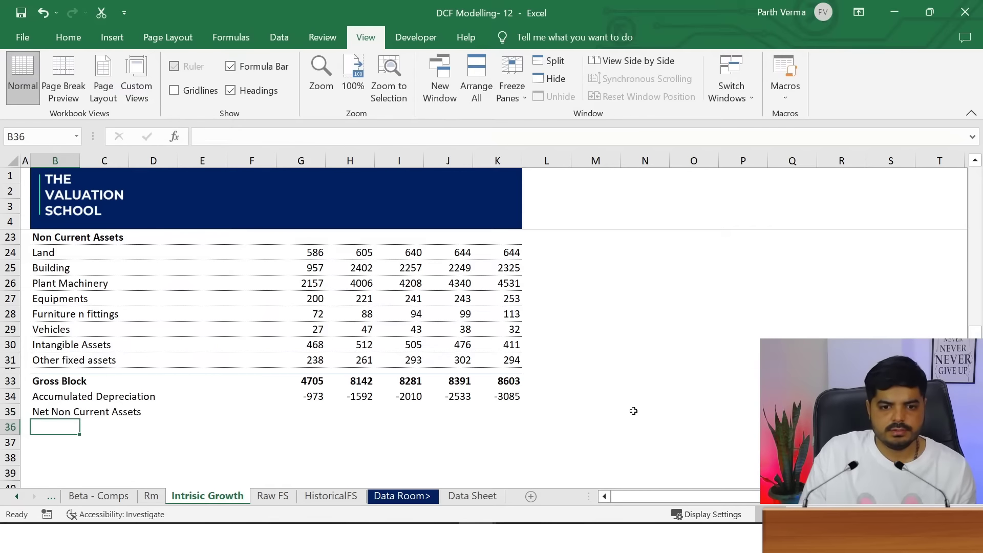
{"action": "key", "text": "Up"}
{"action": "key", "text": "ctrl+b"}
{"action": "key", "text": "Right"}
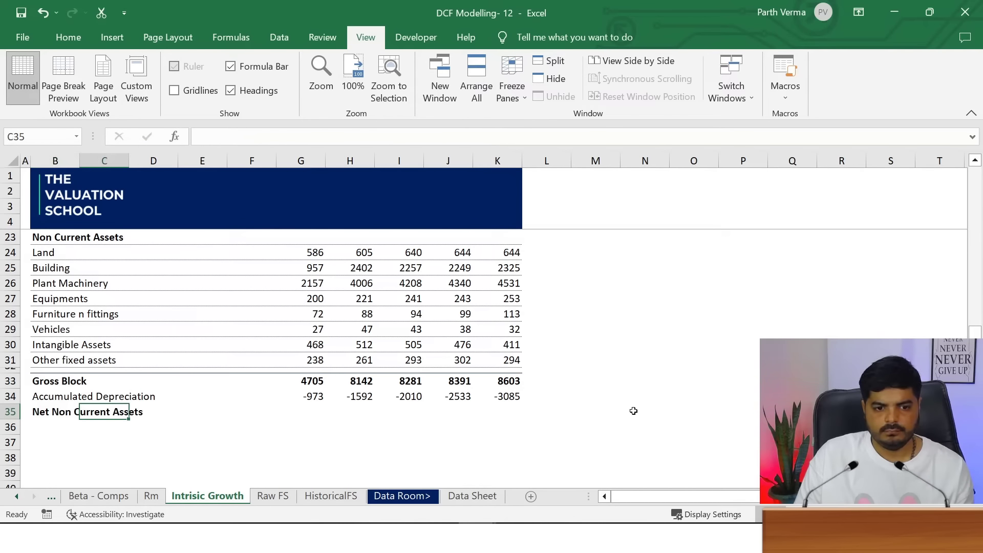
{"action": "key", "text": "Right"}
{"action": "key", "text": "Right"}
{"action": "key", "text": "Right"}
{"action": "key", "text": "Right"}
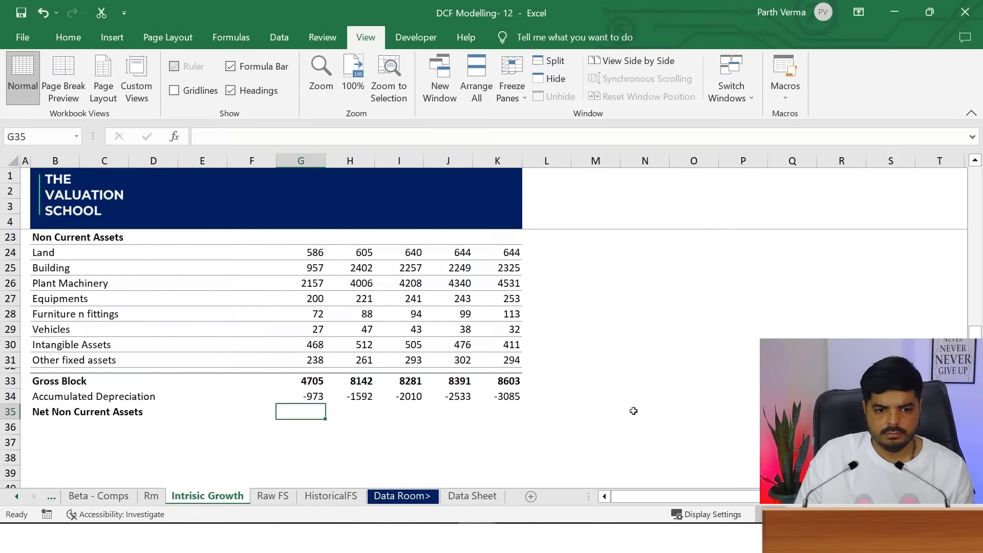
Sum G33:G34 in G35 and copy it across to K35 (3732 to 5518)
{"action": "key", "text": "alt+equal"}
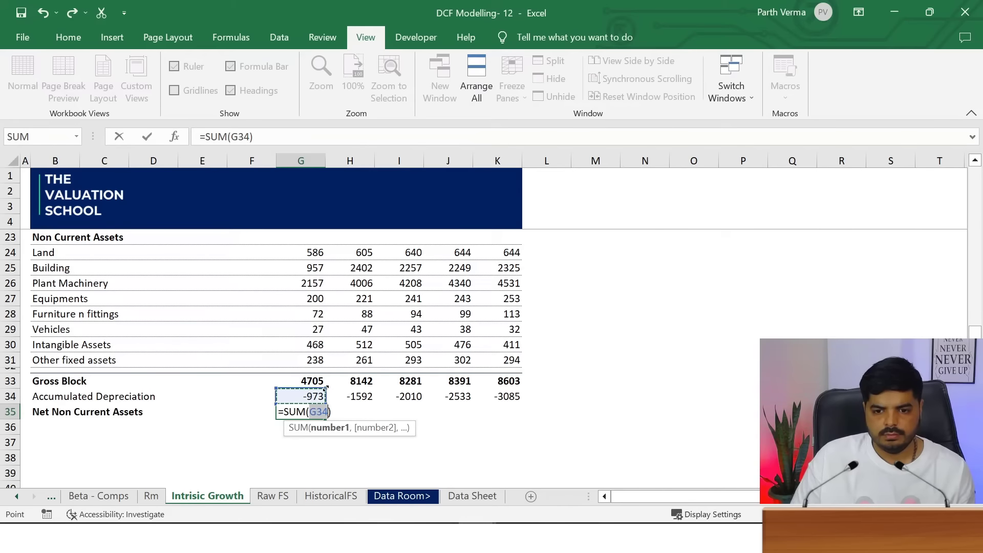
{"action": "left_click_drag", "start_coordinate": [325, 388], "coordinate": [326, 377]}
{"action": "key", "text": "Return"}
{"action": "key", "text": "Up"}
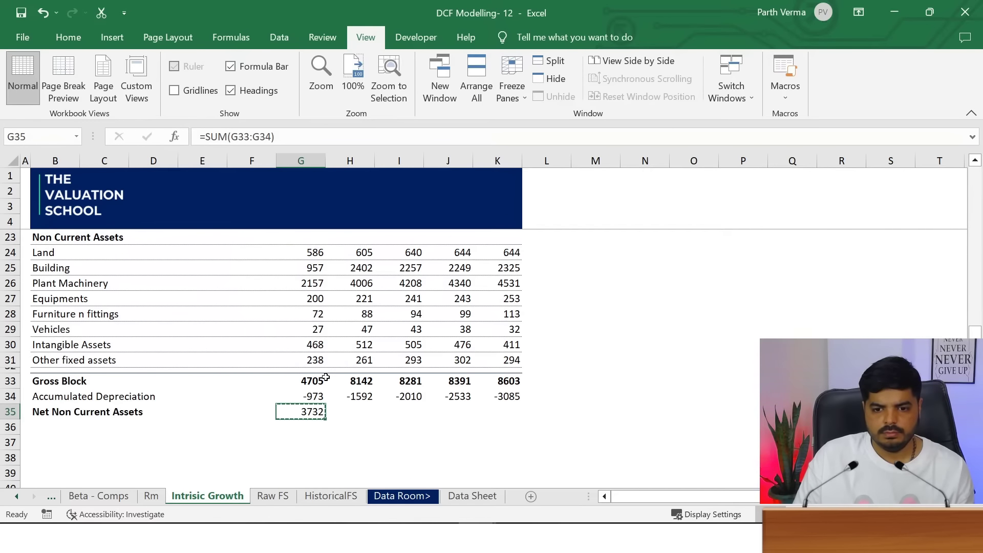
{"action": "key", "text": "ctrl+c"}
{"action": "key", "text": "shift+Right"}
{"action": "key", "text": "shift+Right"}
{"action": "key", "text": "shift+Right"}
{"action": "key", "text": "shift+Right"}
{"action": "key", "text": "Return"}
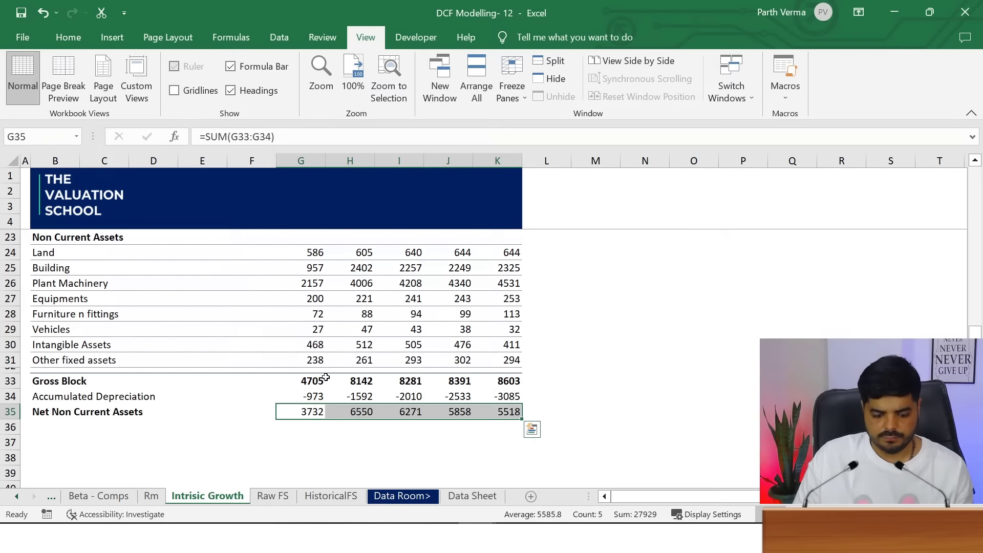
{"action": "key", "text": "shift+Left"}
{"action": "key", "text": "shift+Left"}
{"action": "key", "text": "shift+Left"}
{"action": "key", "text": "shift+Left"}
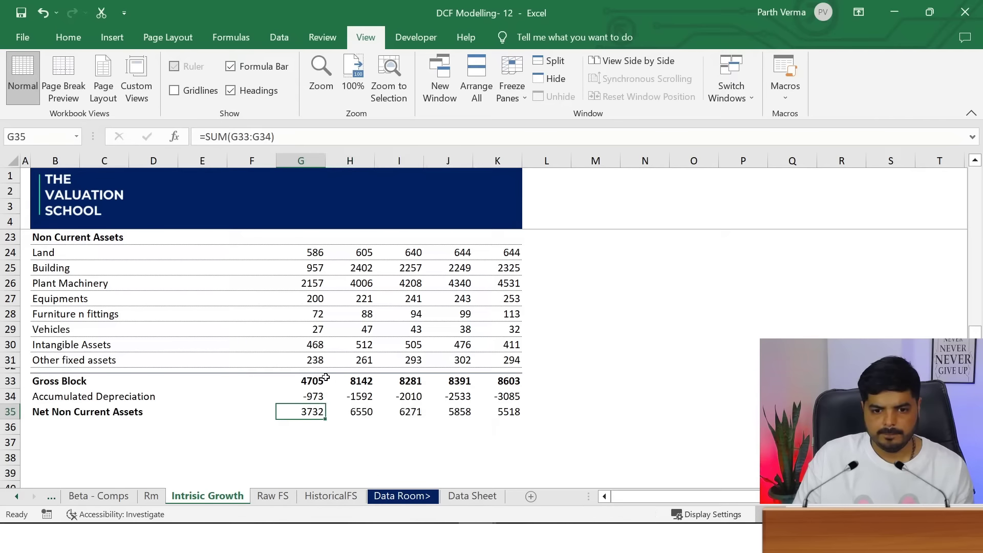
{"action": "key", "text": "shift+Right"}
{"action": "key", "text": "shift+Right"}
{"action": "key", "text": "shift+Right"}
{"action": "key", "text": "shift+Right"}
Bold the Net Non Current Assets values in G35:K35
{"action": "key", "text": "ctrl+b"}
{"action": "key", "text": "Left"}
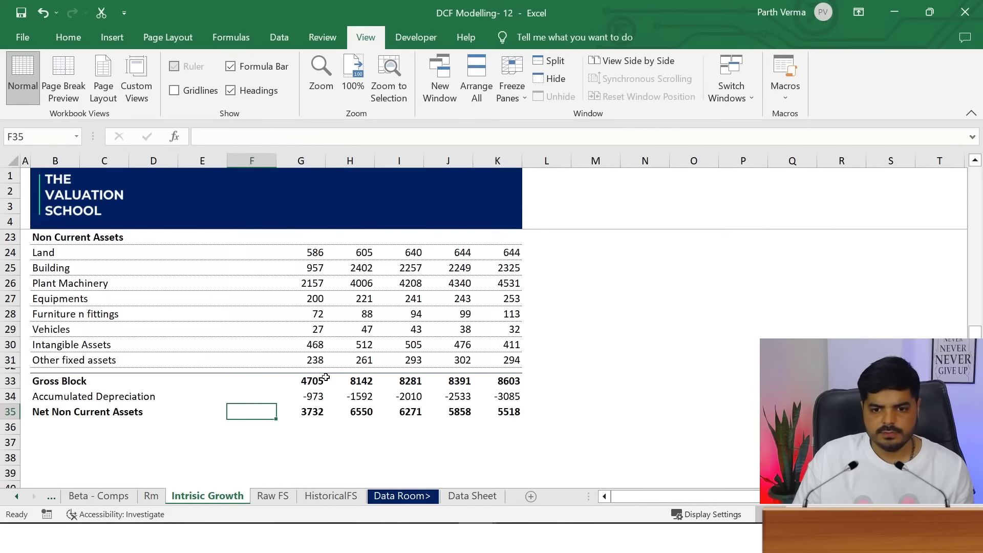
{"action": "key", "text": "Left"}
{"action": "key", "text": "Left"}
{"action": "key", "text": "Left"}
{"action": "key", "text": "Left"}
{"action": "key", "text": "shift+Right"}
{"action": "key", "text": "shift+Right"}
{"action": "key", "text": "shift+Right"}
{"action": "key", "text": "shift+Right"}
{"action": "key", "text": "shift+Right"}
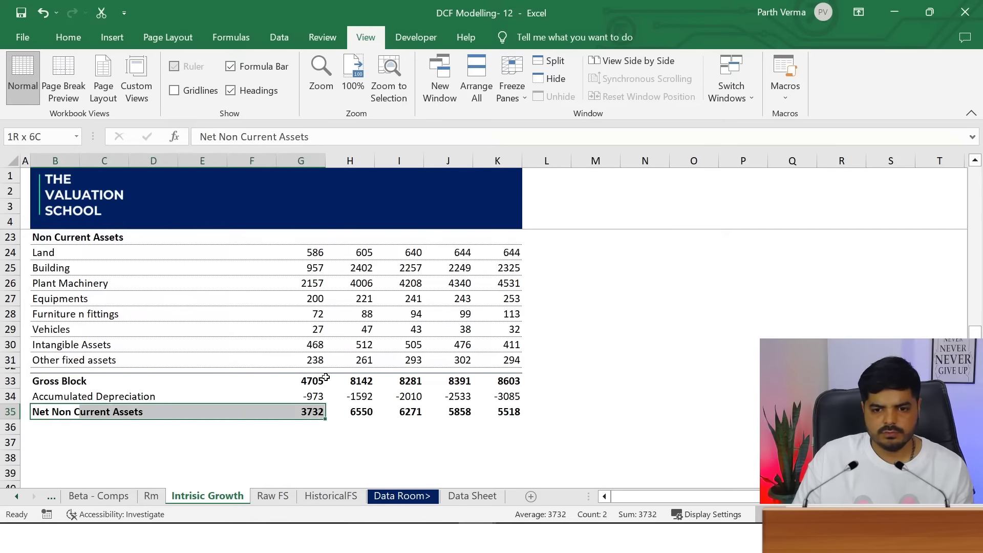
{"action": "key", "text": "Up"}
{"action": "key", "text": "Up"}
{"action": "key", "text": "Up"}
{"action": "key", "text": "Up"}
{"action": "key", "text": "Up"}
{"action": "key", "text": "Up"}
{"action": "key", "text": "Up"}
{"action": "key", "text": "Up"}
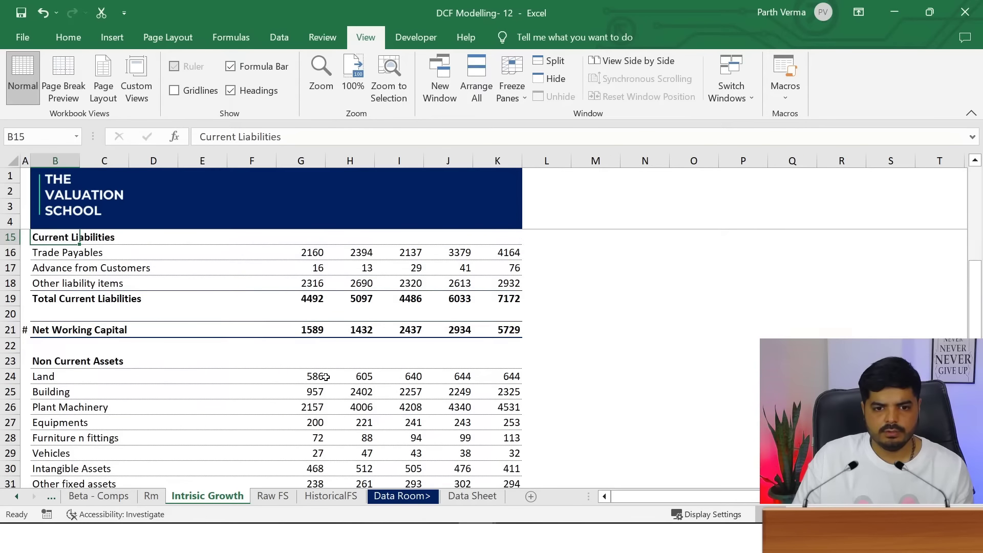
Copy row 21's Net Working Capital row and paste only its formats onto row 35
{"action": "key", "text": "Down"}
{"action": "key", "text": "Down"}
{"action": "key", "text": "Down"}
{"action": "key", "text": "Down"}
{"action": "key", "text": "shift+Right"}
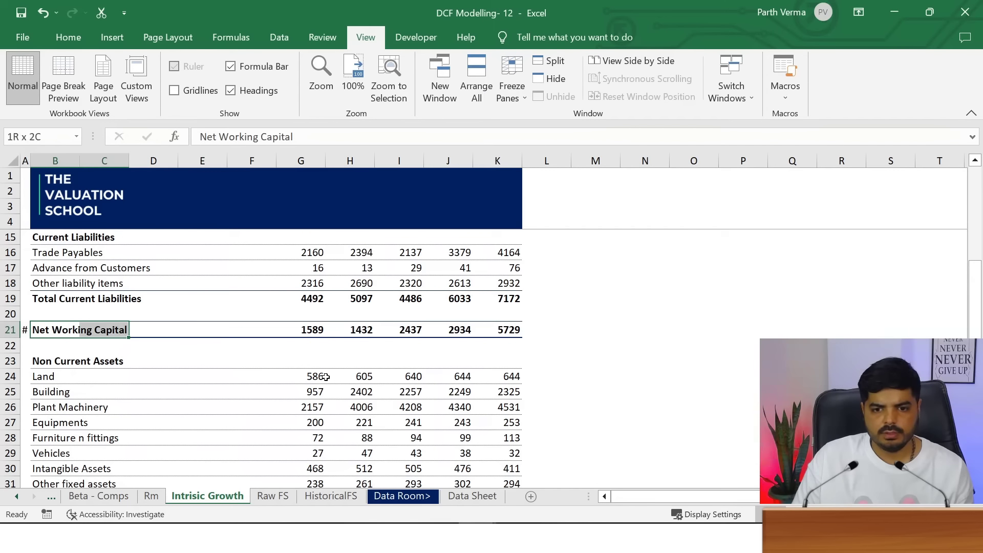
{"action": "key", "text": "shift+Right"}
{"action": "key", "text": "shift+Right"}
{"action": "key", "text": "shift+Right"}
{"action": "key", "text": "shift+Right"}
{"action": "key", "text": "shift+Right"}
{"action": "key", "text": "shift+Right"}
{"action": "key", "text": "shift+Right"}
{"action": "key", "text": "shift+Right"}
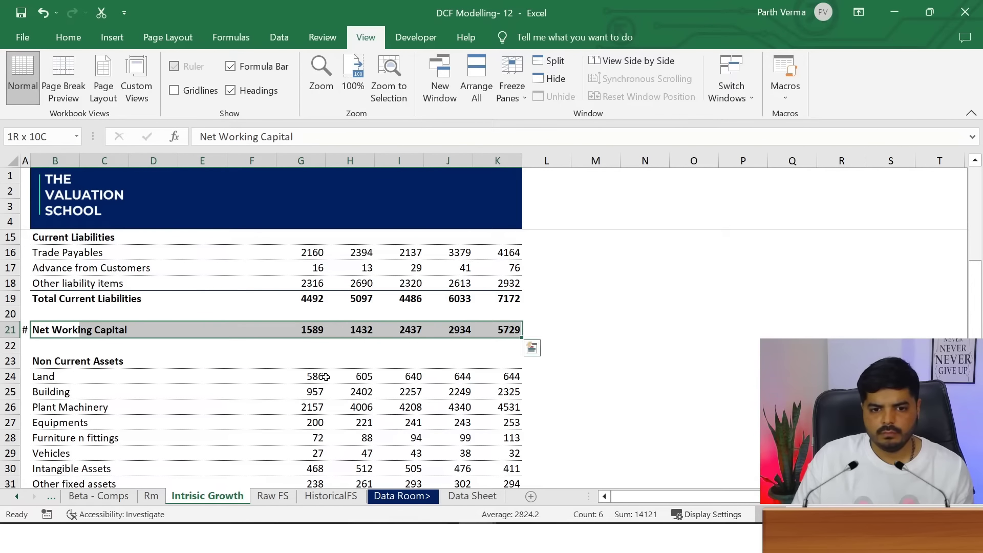
{"action": "key", "text": "ctrl+c"}
{"action": "key", "text": "Down"}
{"action": "key", "text": "Down"}
{"action": "key", "text": "Down"}
{"action": "key", "text": "Down"}
{"action": "key", "text": "Down"}
{"action": "key", "text": "Down"}
{"action": "key", "text": "Down"}
{"action": "key", "text": "Down"}
{"action": "key", "text": "Down"}
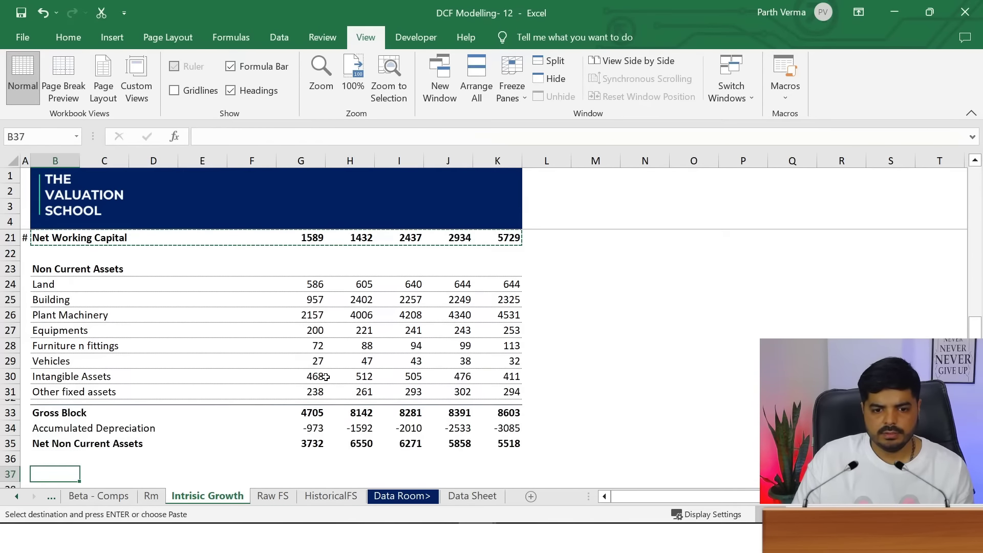
{"action": "key", "text": "Up"}
{"action": "key", "text": "Up"}
{"action": "key", "text": "ctrl+alt+v"}
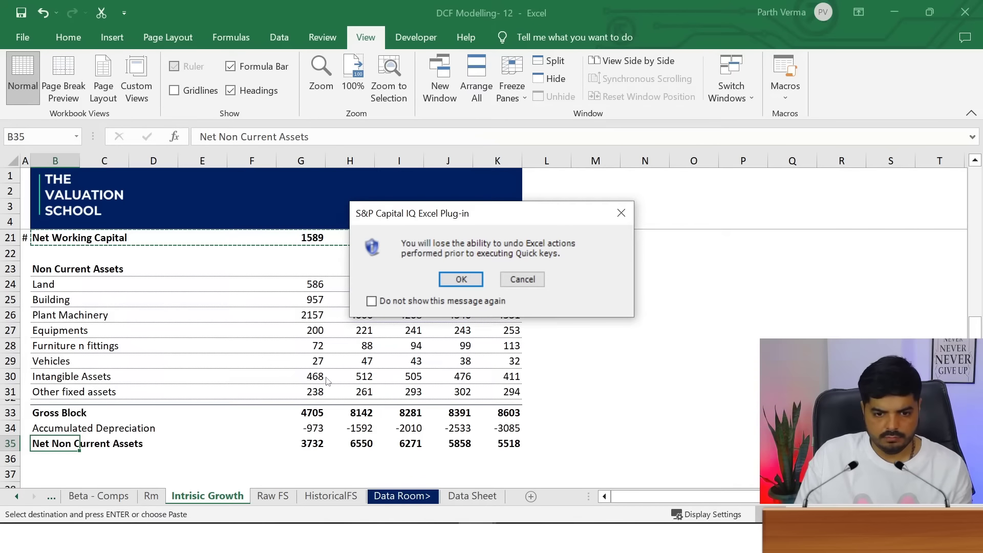
{"action": "left_click", "coordinate": [621, 212]}
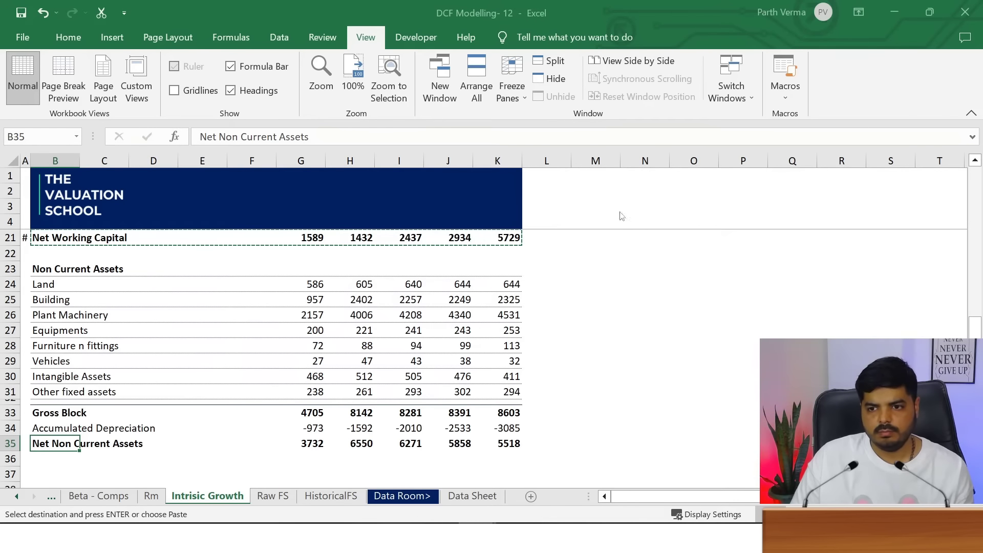
{"action": "key", "text": "ctrl+alt+v"}
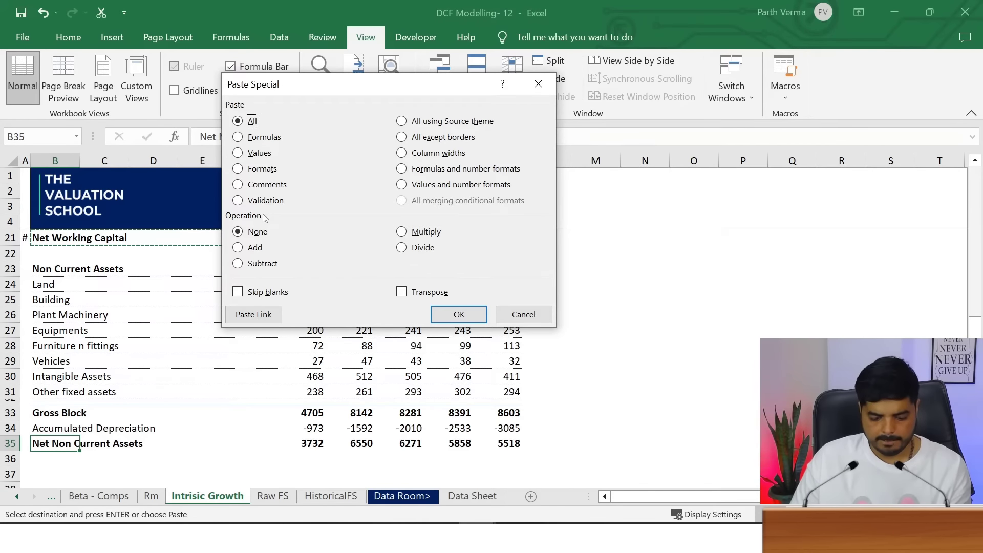
{"action": "key", "text": "t"}
{"action": "key", "text": "Return"}
{"action": "key", "text": "Down"}
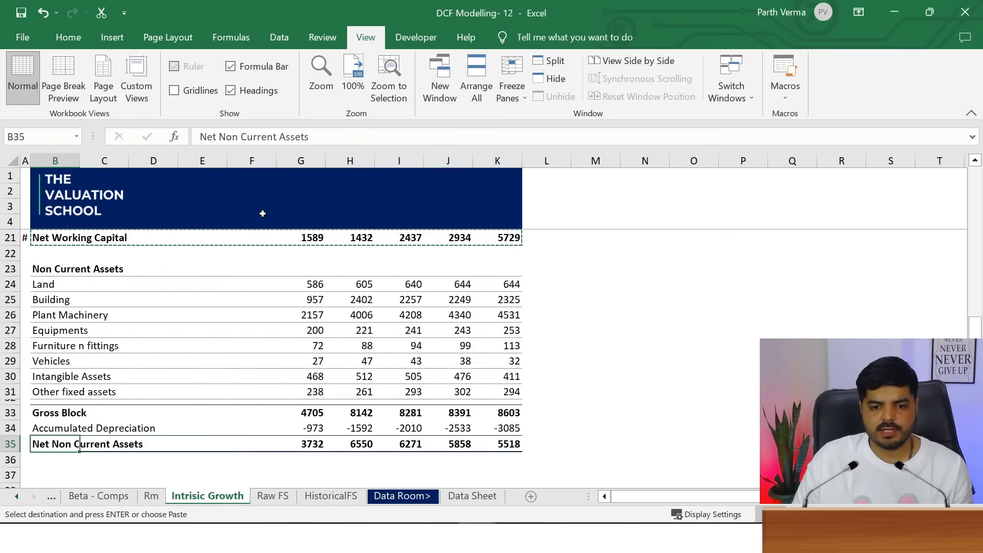
{"action": "key", "text": "Down"}
{"action": "key", "text": "Down"}
{"action": "key", "text": "Down"}
{"action": "key", "text": "Up"}
{"action": "key", "text": "Up"}
{"action": "key", "text": "Up"}
{"action": "key", "text": "Up"}
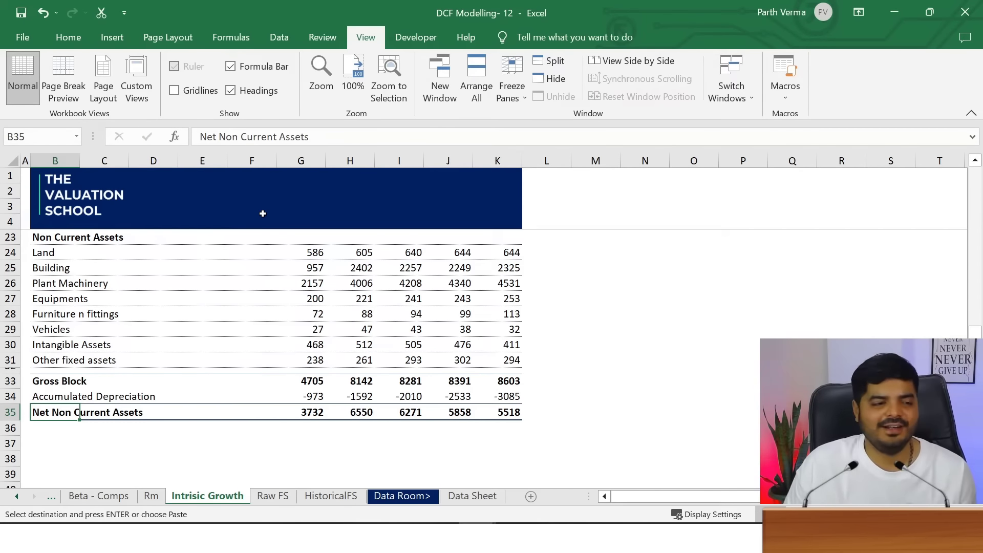
Enter a bold Invested Capital label in B37
{"action": "key", "text": "Down"}
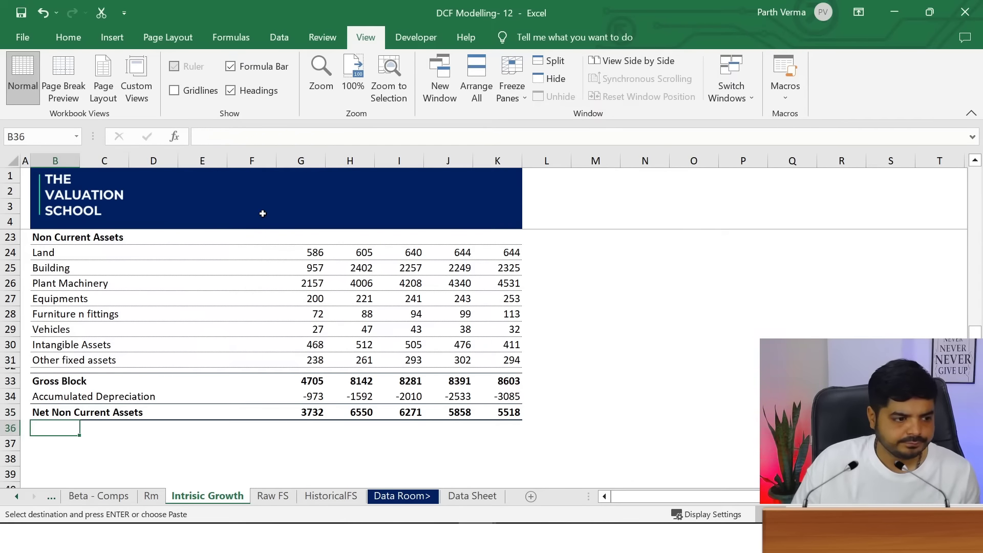
{"action": "key", "text": "Down"}
{"action": "key", "text": "Down"}
{"action": "key", "text": "Up"}
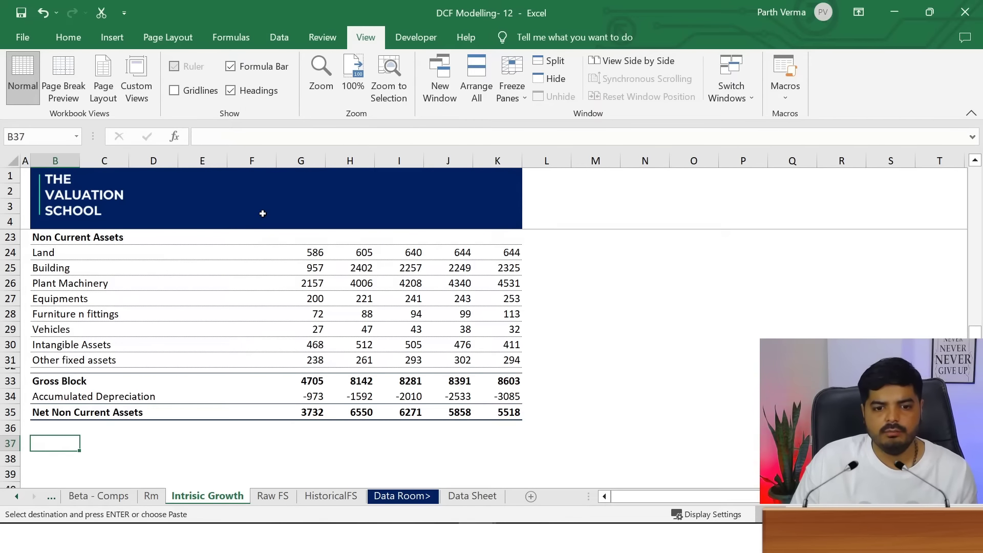
{"action": "type", "text": "Invested Capital"}
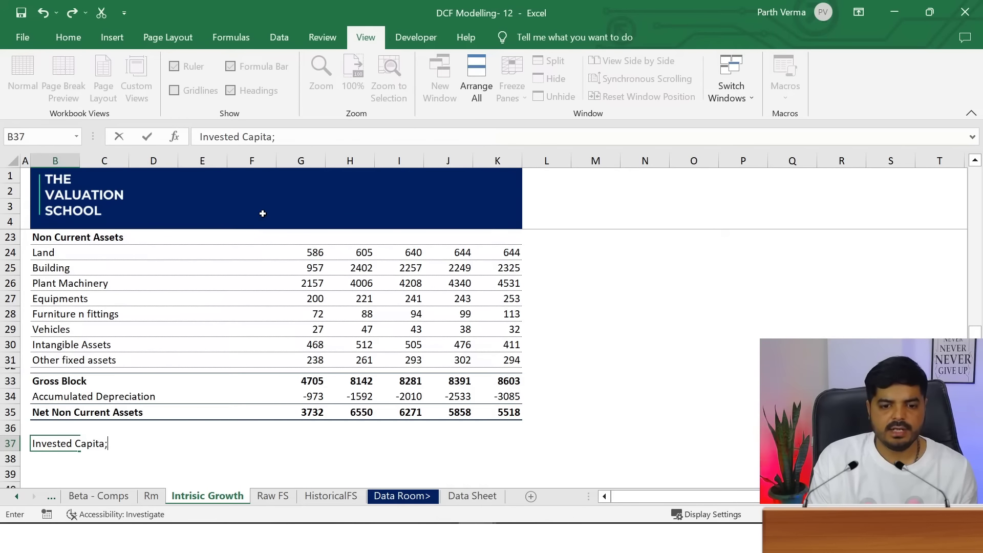
{"action": "key", "text": "Return"}
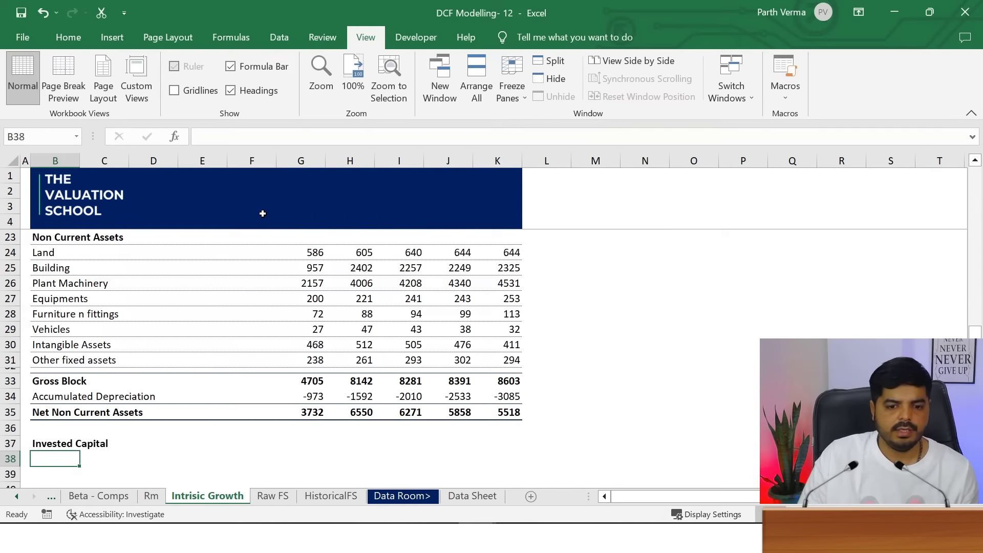
{"action": "key", "text": "Up"}
{"action": "key", "text": "ctrl+b"}
{"action": "key", "text": "Right"}
{"action": "key", "text": "Right"}
{"action": "key", "text": "Right"}
{"action": "key", "text": "Right"}
{"action": "key", "text": "Right"}
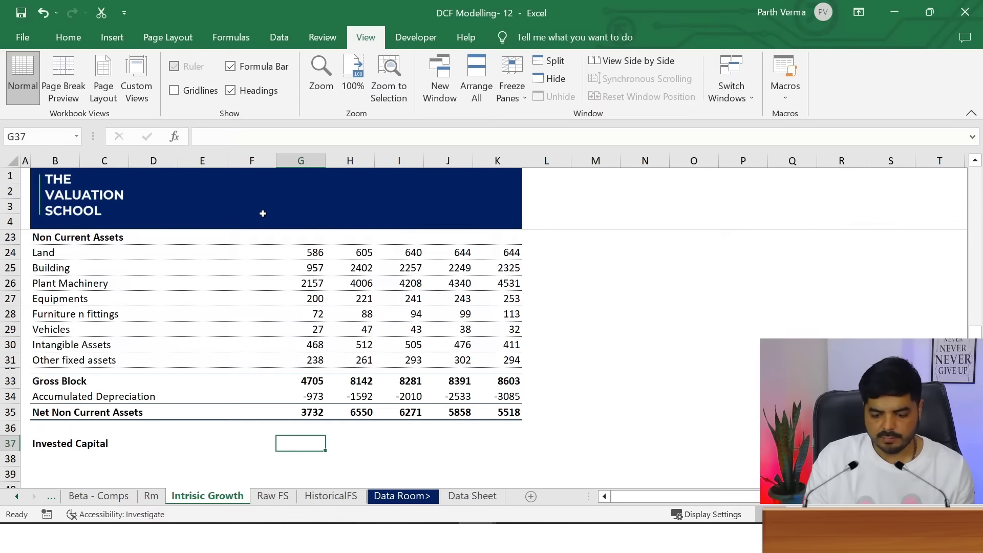
Enter =G35+G21 in G37, adding Net Non Current Assets and Net Working Capital
{"action": "type", "text": "="}
{"action": "key", "text": "Up"}
{"action": "key", "text": "Up"}
{"action": "key", "text": "Up"}
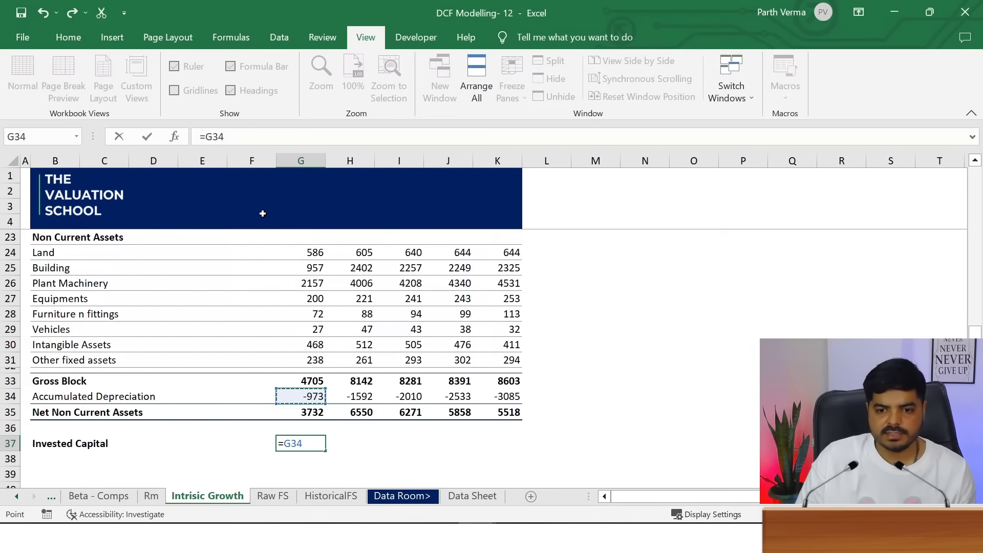
{"action": "key", "text": "Down"}
{"action": "type", "text": "+"}
{"action": "key", "text": "Up"}
{"action": "key", "text": "Up"}
{"action": "key", "text": "Up"}
{"action": "key", "text": "Up"}
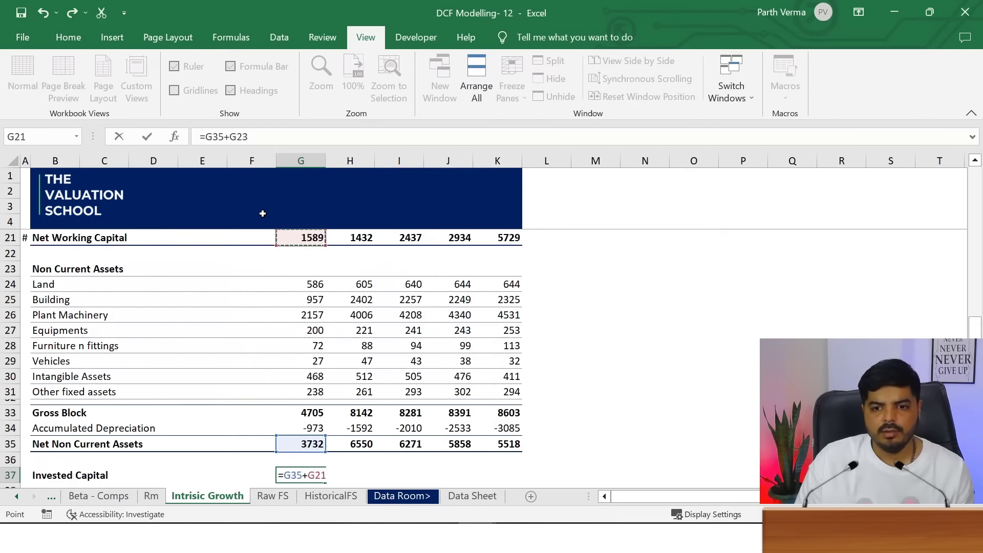
{"action": "key", "text": "Up"}
{"action": "key", "text": "Up"}
{"action": "key", "text": "Up"}
{"action": "key", "text": "Down"}
{"action": "key", "text": "Down"}
{"action": "key", "text": "Down"}
{"action": "key", "text": "Return"}
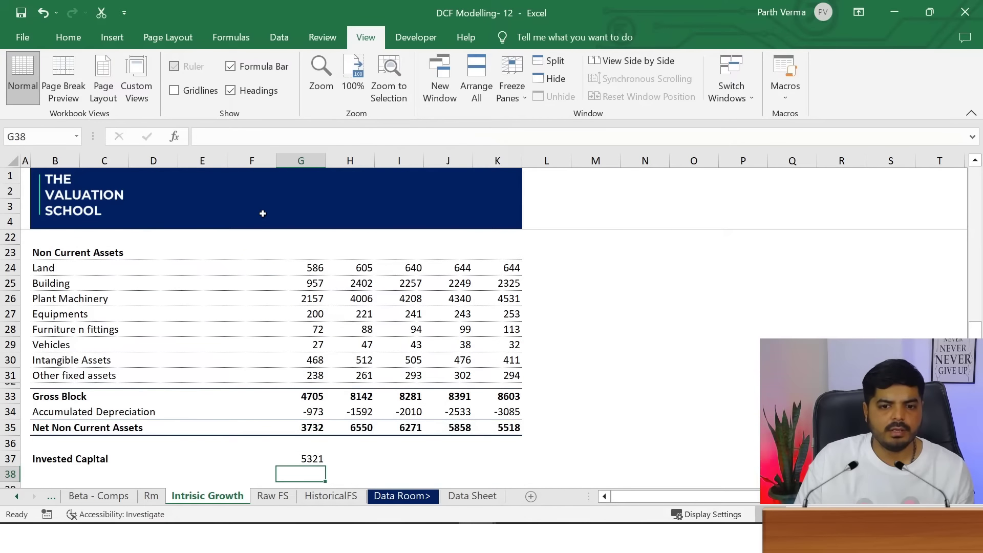
Copy the Invested Capital formula across H37:K37 (7982 to 11247)
{"action": "key", "text": "Up"}
{"action": "key", "text": "ctrl+c"}
{"action": "key", "text": "shift+Right"}
{"action": "key", "text": "shift+Right"}
{"action": "key", "text": "shift+Right"}
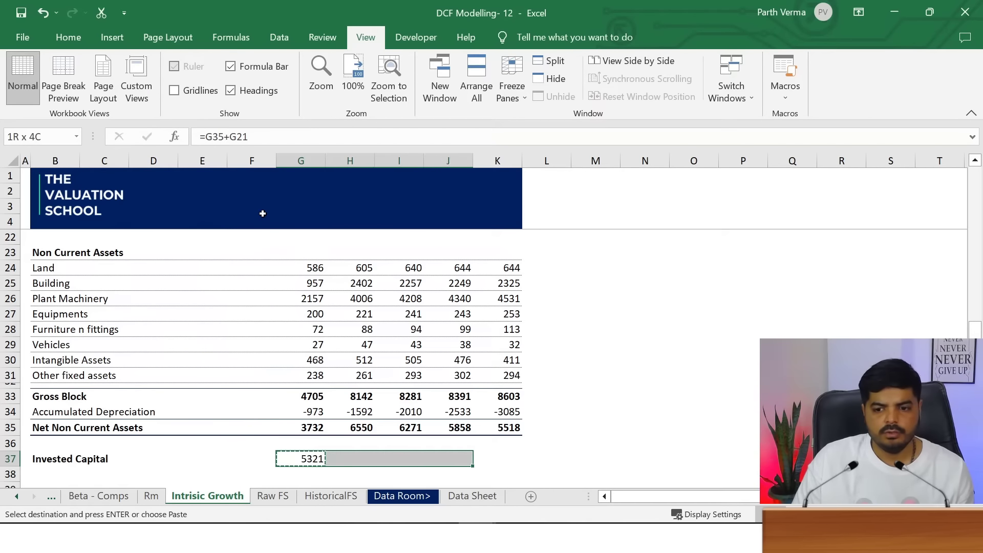
{"action": "key", "text": "shift+Right"}
{"action": "key", "text": "ctrl+v"}
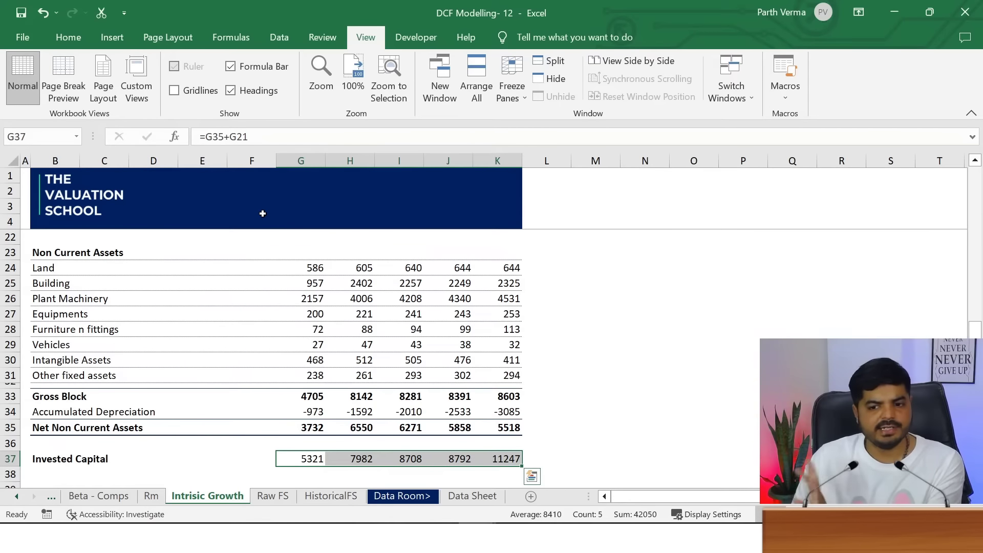
{"action": "key", "text": "Left"}
{"action": "key", "text": "Left"}
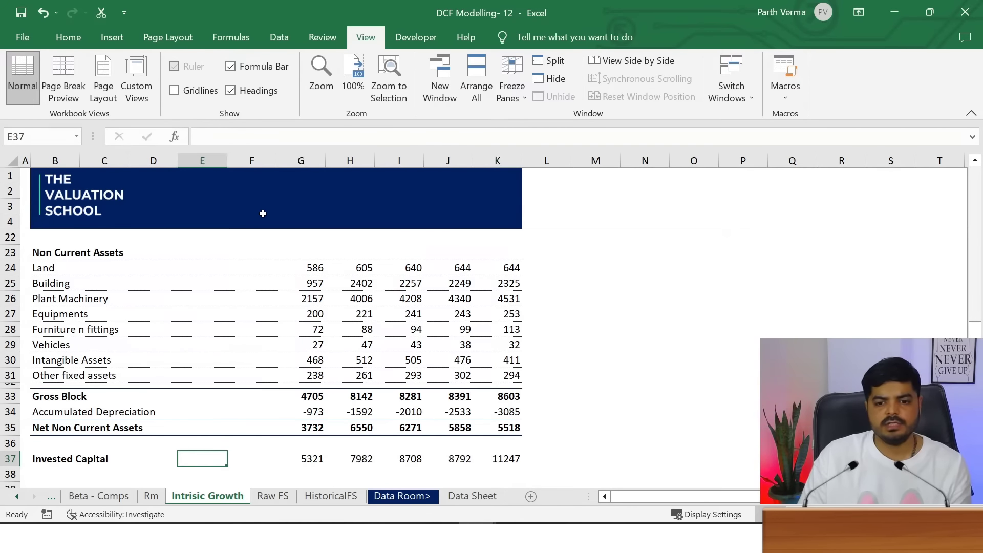
{"action": "key", "text": "Left"}
{"action": "key", "text": "Left"}
{"action": "key", "text": "Left"}
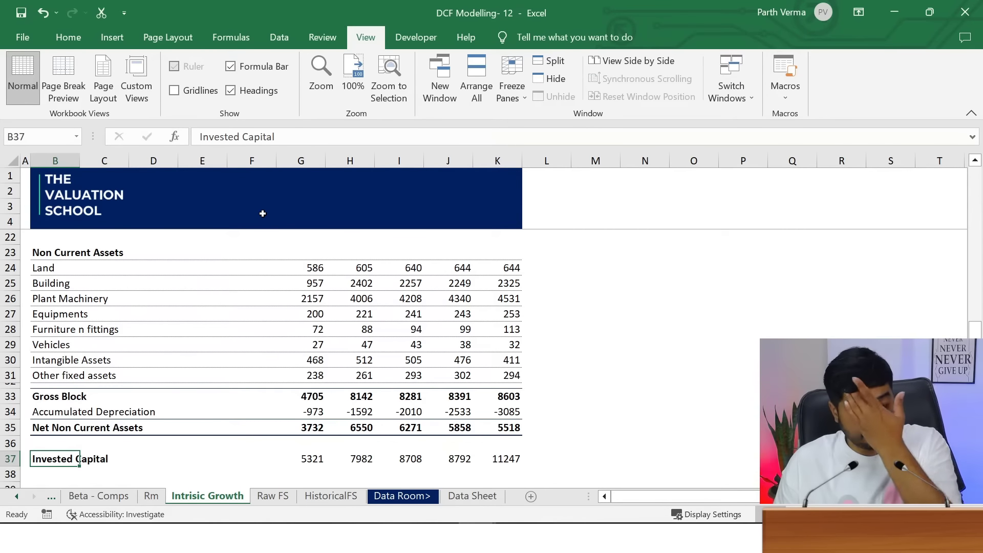
{"action": "key", "text": "Down"}
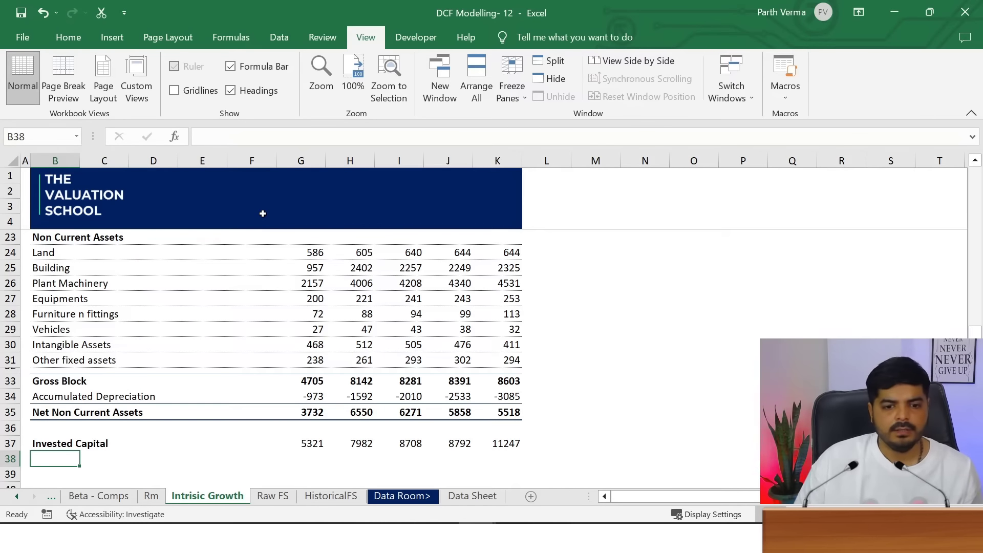
Make the whole Invested Capital row B37:K37 bold
{"action": "key", "text": "Up"}
{"action": "key", "text": "shift+Right"}
{"action": "key", "text": "shift+Right"}
{"action": "key", "text": "shift+Right"}
{"action": "key", "text": "shift+Right"}
{"action": "key", "text": "shift+Right"}
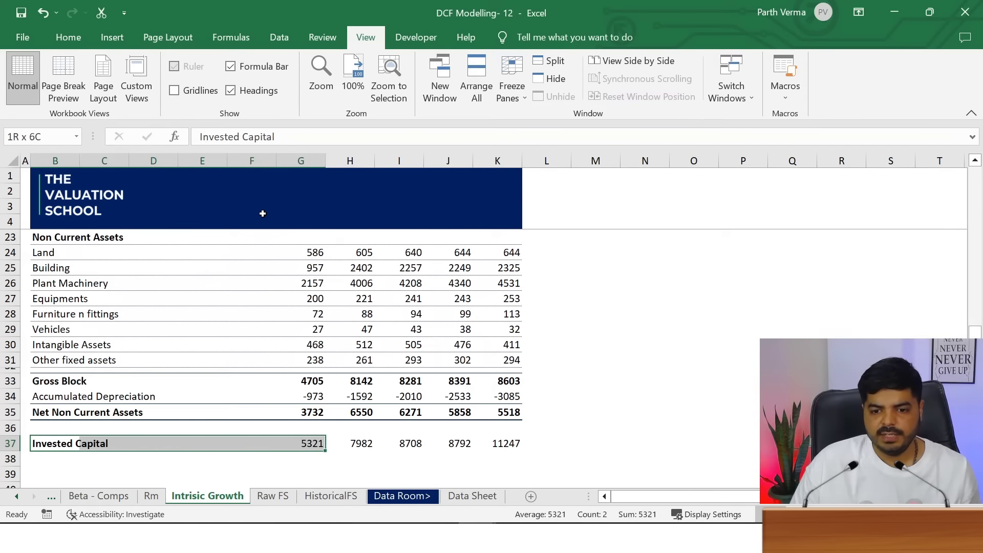
{"action": "key", "text": "shift+Right"}
{"action": "key", "text": "shift+Right"}
{"action": "key", "text": "shift+Right"}
{"action": "key", "text": "shift+Right"}
{"action": "key", "text": "shift+Right"}
{"action": "key", "text": "shift+Left"}
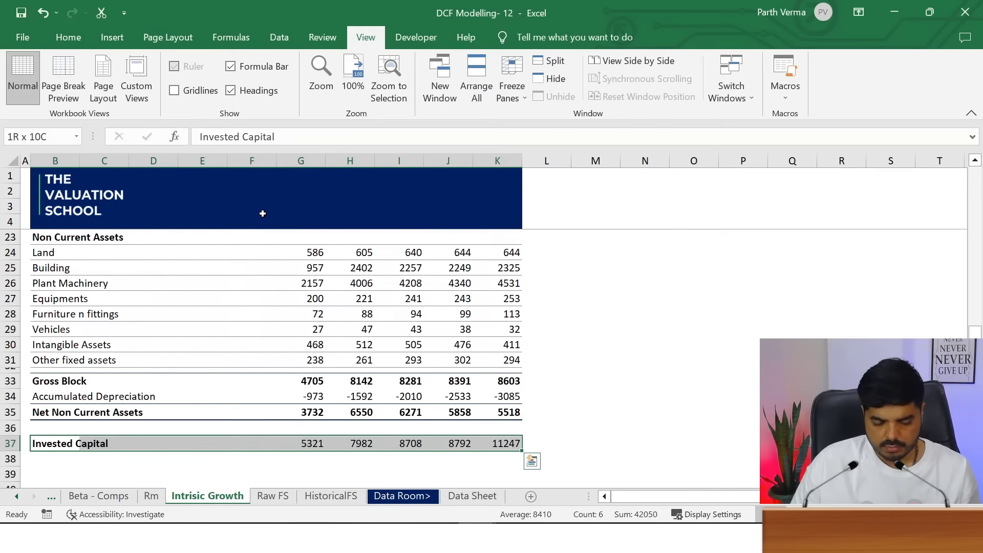
{"action": "key", "text": "ctrl+b"}
Put # markers in A35 and A37, matching the Net Working Capital marker
{"action": "key", "text": "Home"}
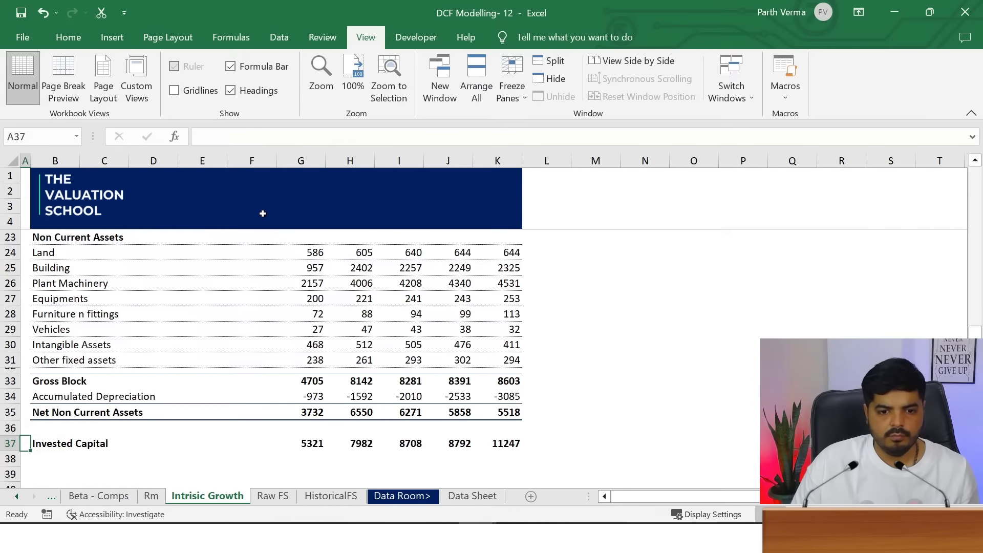
{"action": "key", "text": "Up"}
{"action": "key", "text": "Up"}
{"action": "type", "text": "#"}
{"action": "key", "text": "Return"}
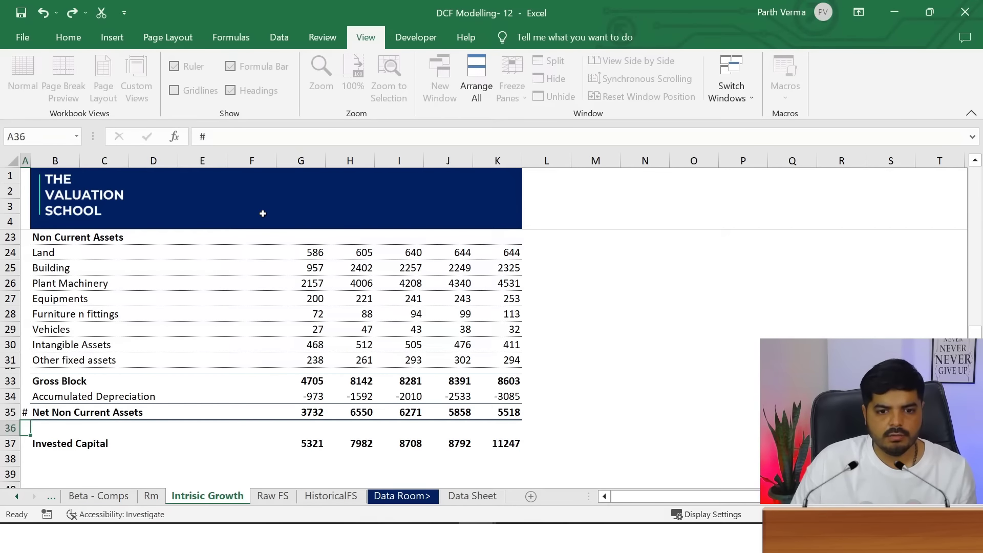
{"action": "key", "text": "Down"}
{"action": "type", "text": "#"}
{"action": "key", "text": "Return"}
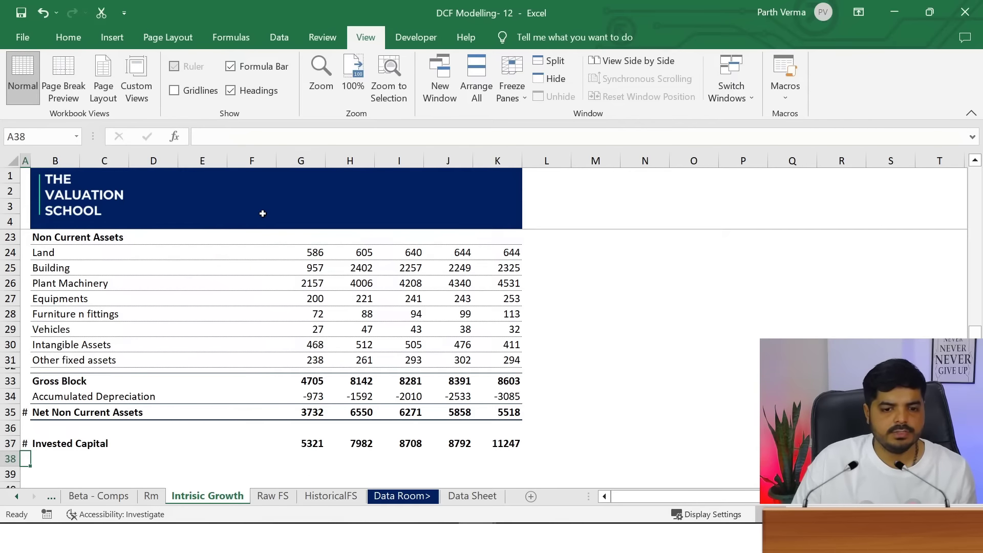
{"action": "key", "text": "ctrl+Up"}
{"action": "key", "text": "ctrl+Up"}
{"action": "key", "text": "ctrl+Up"}
{"action": "key", "text": "ctrl+Down"}
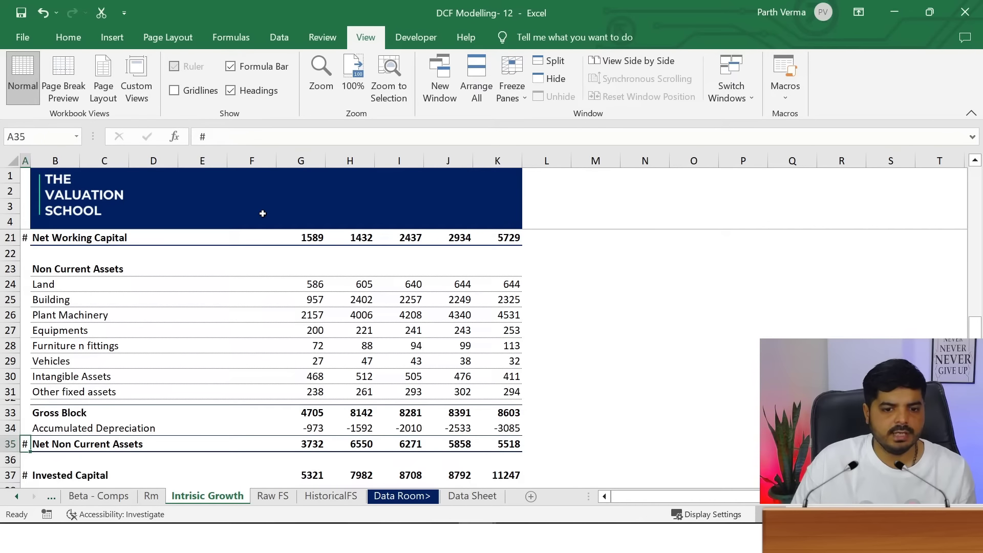
{"action": "key", "text": "ctrl+Down"}
{"action": "key", "text": "Down"}
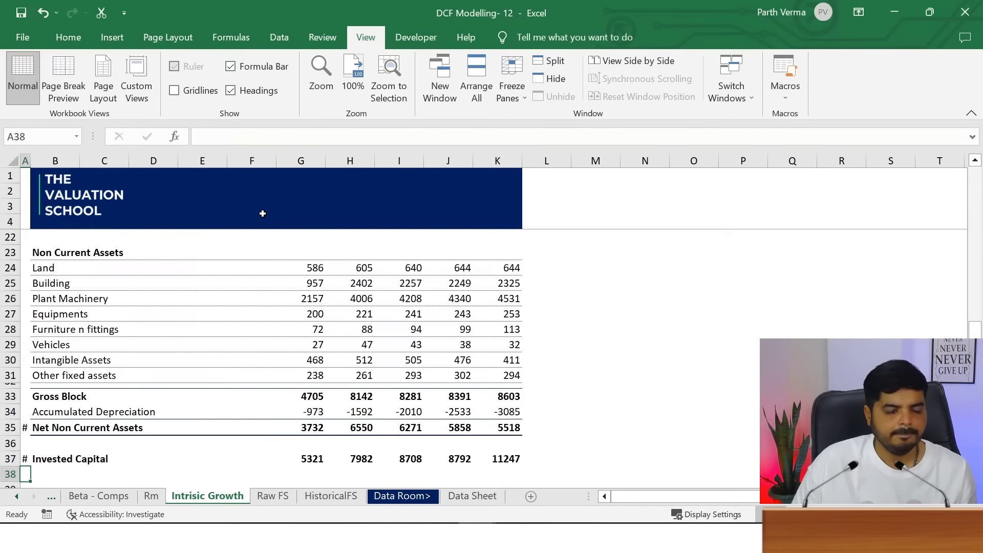
{"action": "key", "text": "Right"}
{"action": "key", "text": "Down"}
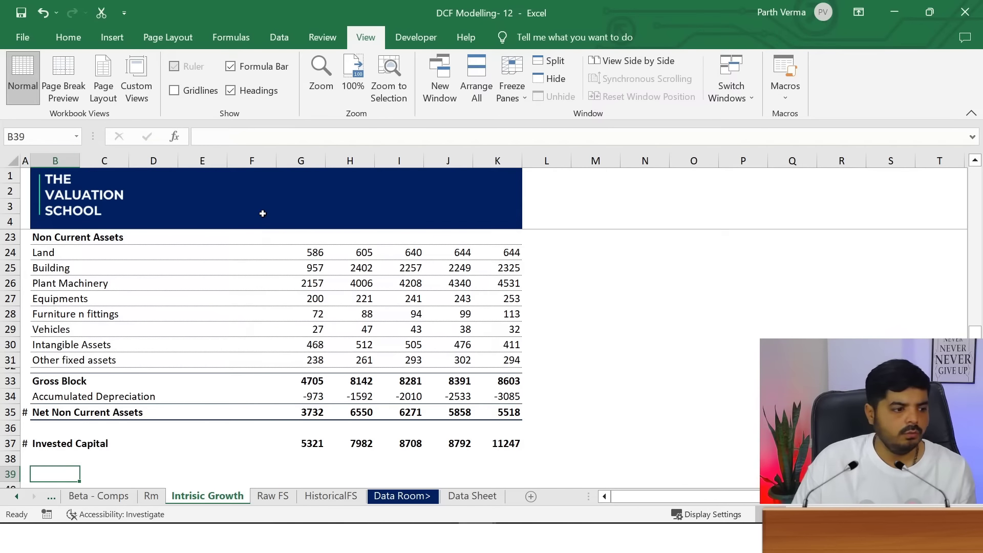
{"action": "key", "text": "Up"}
{"action": "key", "text": "Up"}
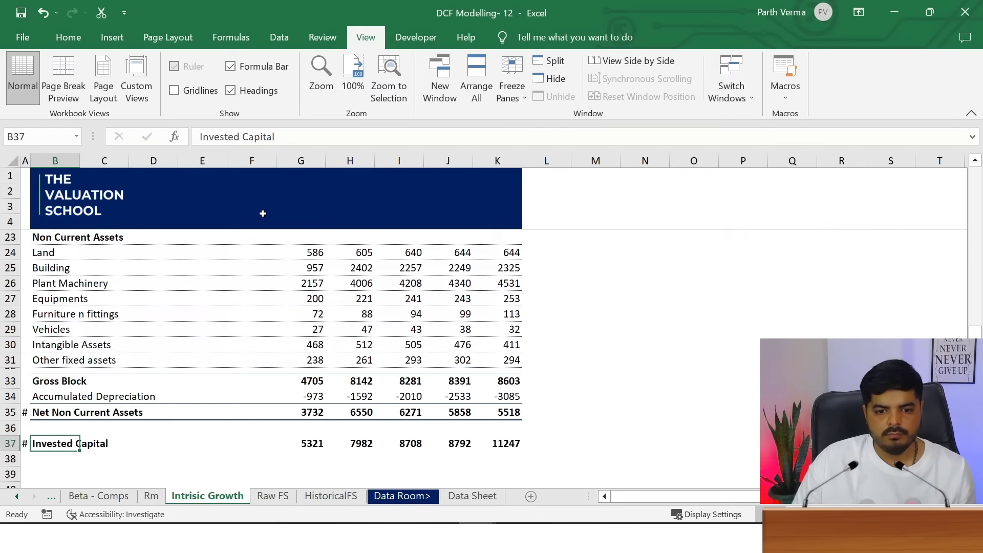
{"action": "key", "text": "Down"}
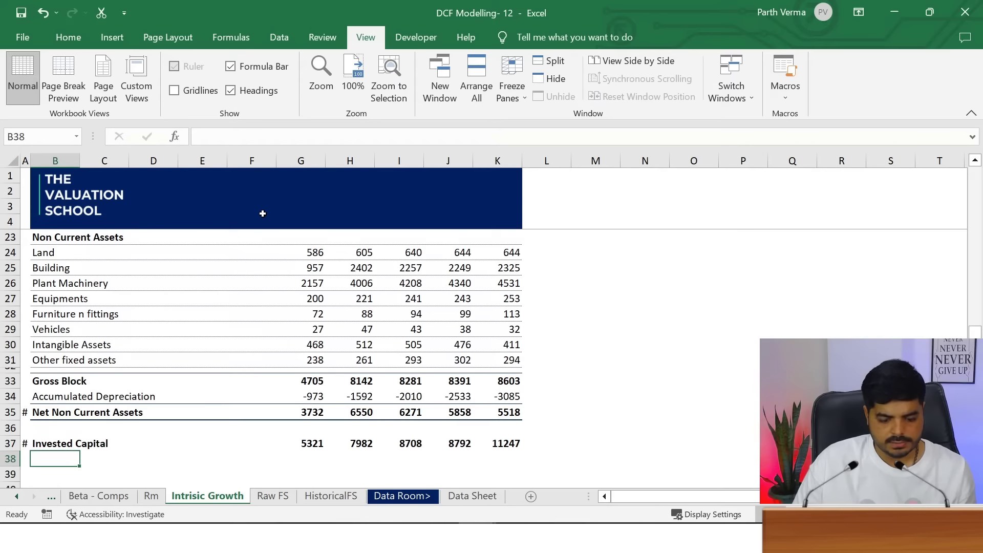
Enter the EBIT label in B38, leaving its year cells empty for now
{"action": "type", "text": "EBIT"}
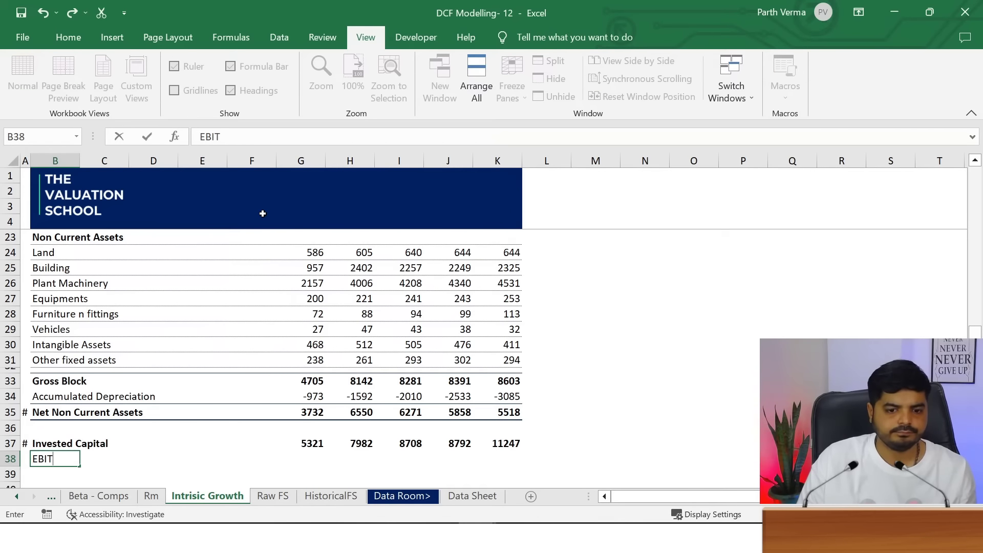
{"action": "key", "text": "Return"}
{"action": "key", "text": "Up"}
{"action": "key", "text": "Right"}
{"action": "key", "text": "Right"}
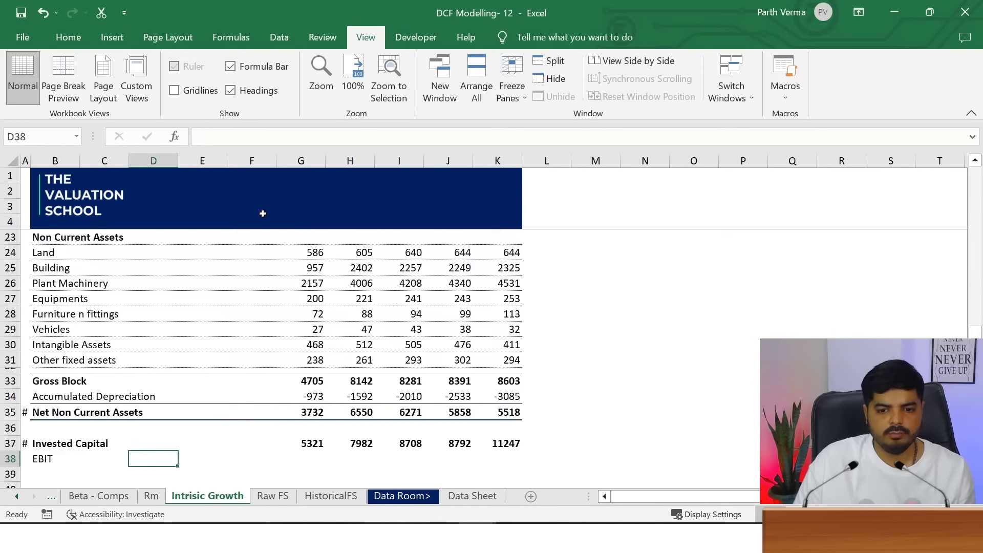
{"action": "key", "text": "Right"}
{"action": "key", "text": "Right"}
{"action": "key", "text": "Right"}
{"action": "key", "text": "Right"}
{"action": "key", "text": "Left"}
{"action": "type", "text": "="}
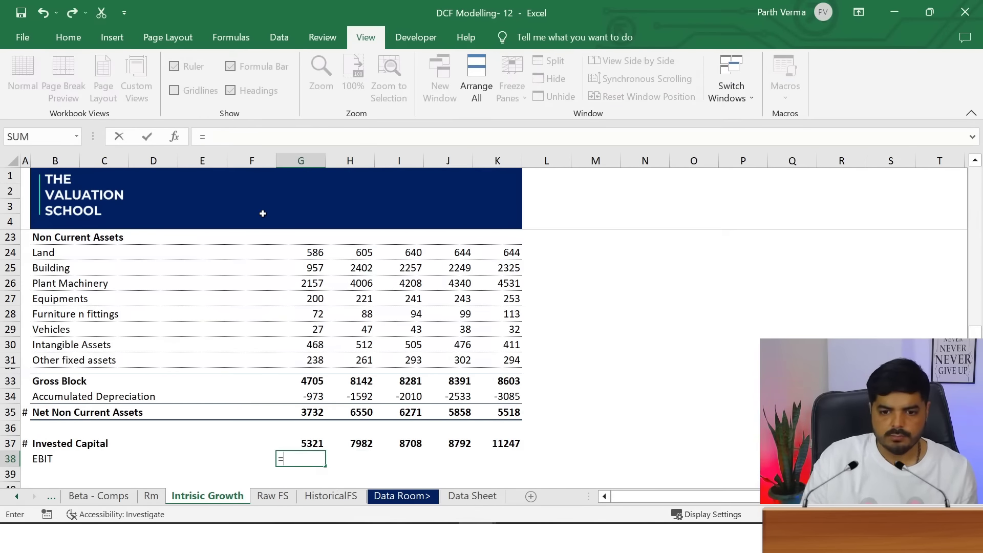
{"action": "key", "text": "Escape"}
{"action": "left_click", "coordinate": [273, 495]}
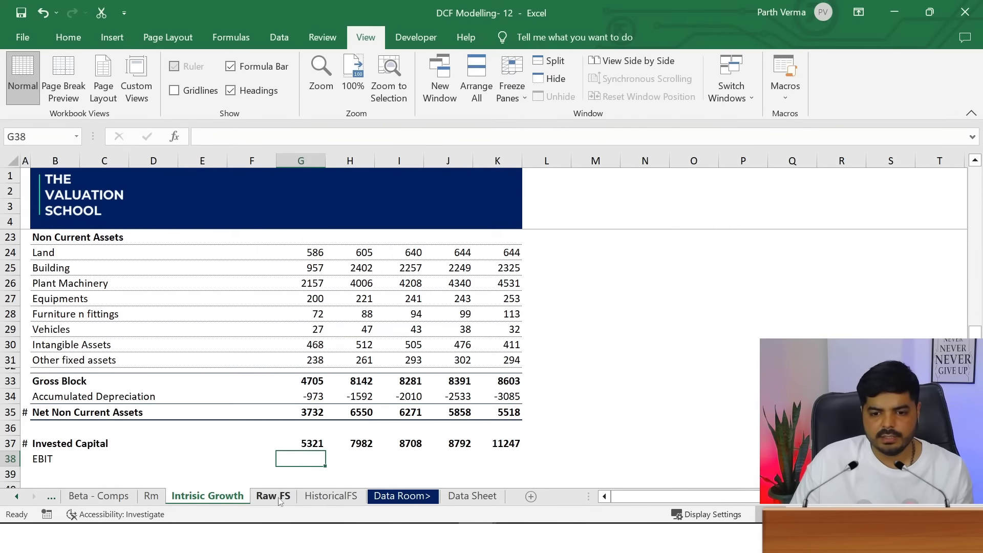
Inspect the Mar-13 EBITDA and Selling & General Expenses formulas on HistoricalFS
{"action": "left_click", "coordinate": [343, 499]}
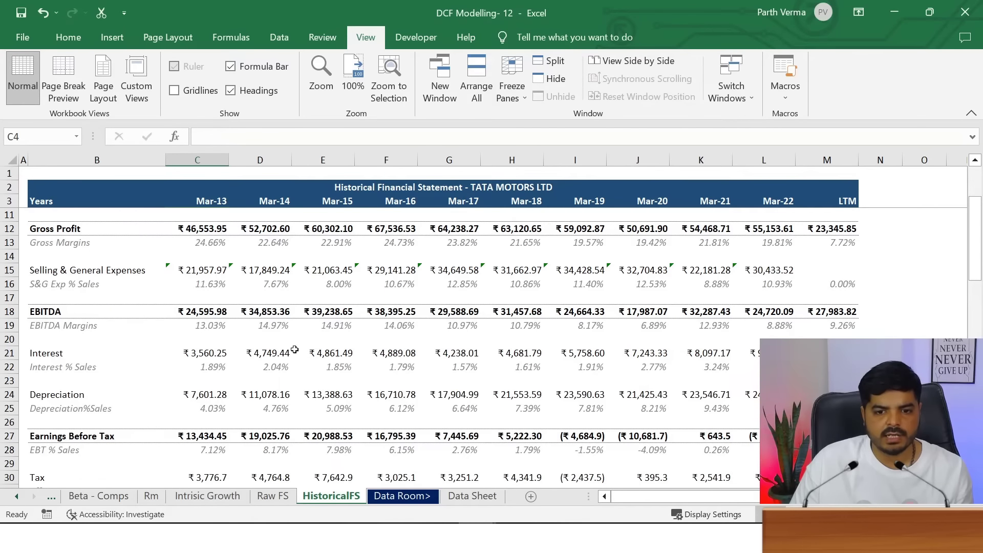
{"action": "left_click", "coordinate": [220, 308]}
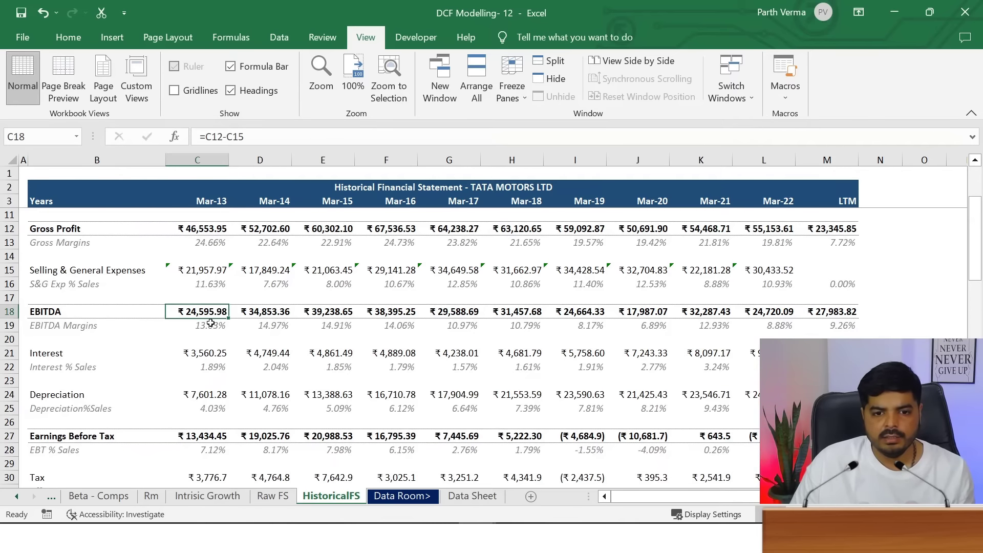
{"action": "left_click", "coordinate": [219, 326]}
{"action": "left_click", "coordinate": [216, 273]}
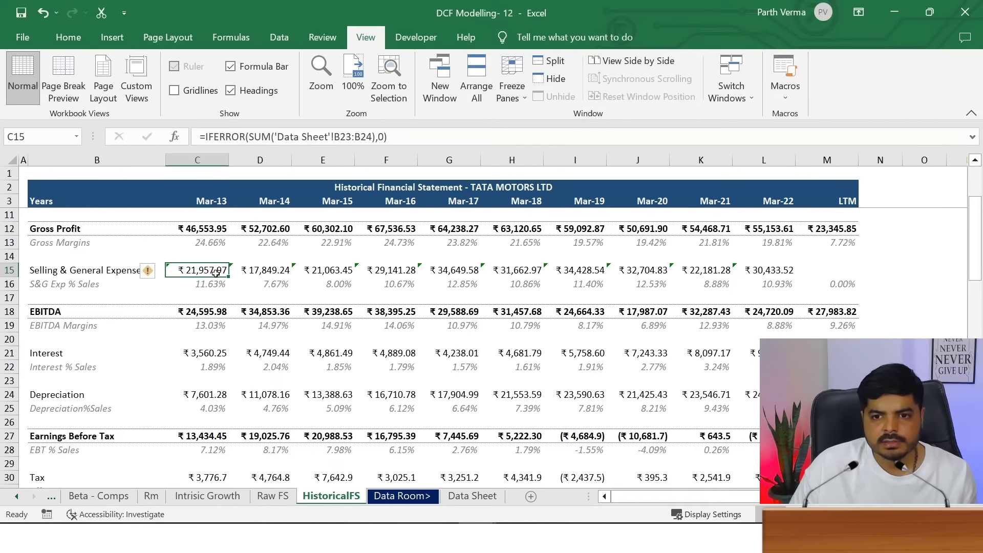
{"action": "left_click_drag", "start_coordinate": [975, 239], "coordinate": [975, 208]}
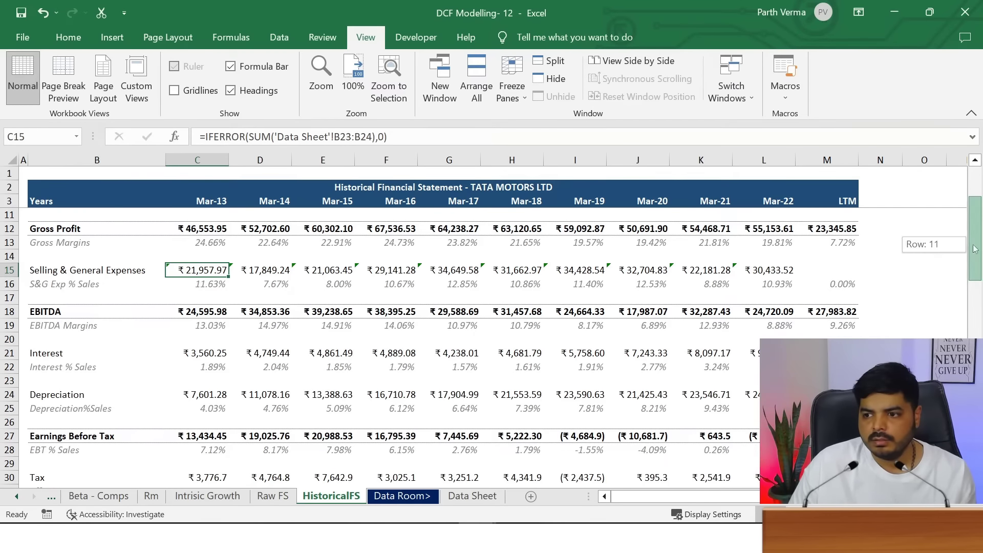
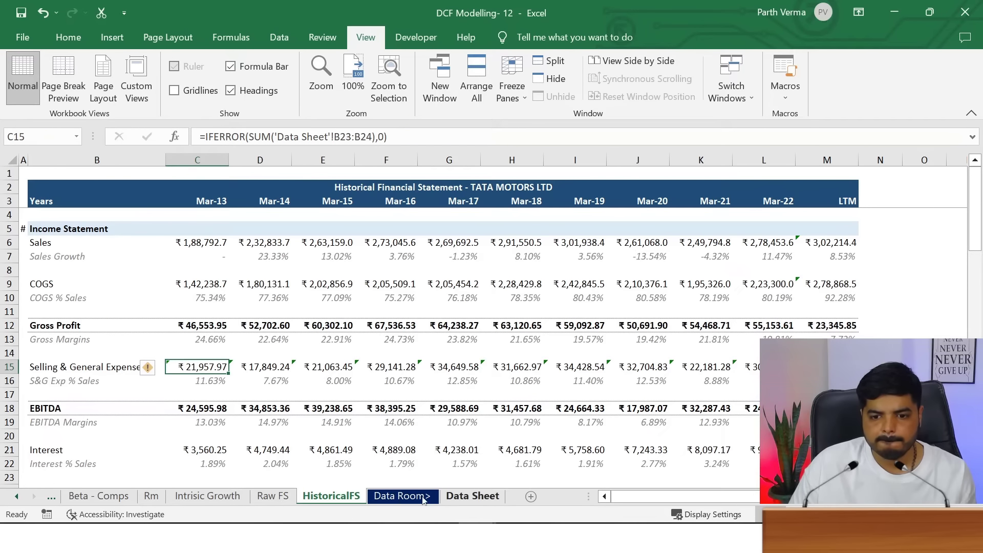
Trace how the Mar-13 COGS figure on HistoricalFS is built from the Raw FS sheet
{"action": "left_click", "coordinate": [206, 286]}
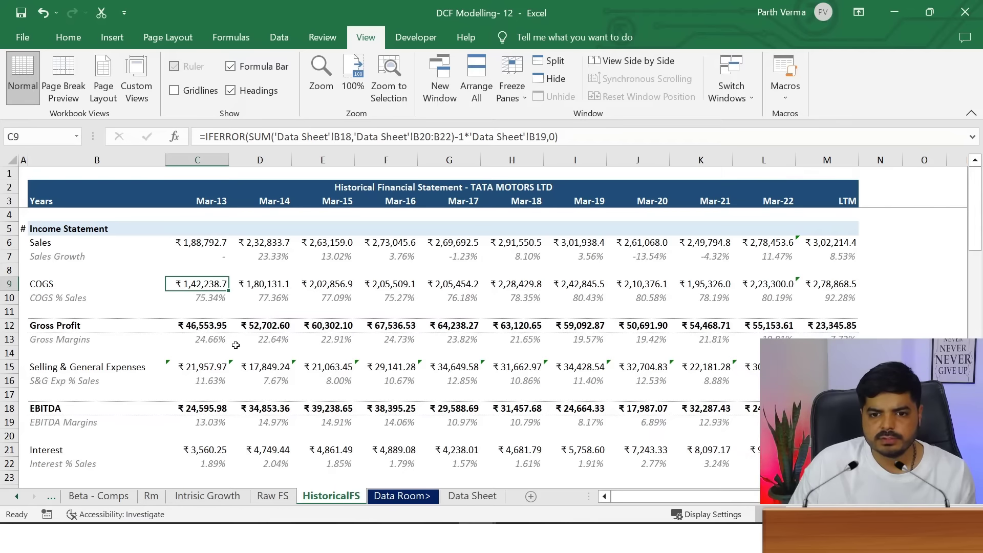
{"action": "left_click", "coordinate": [275, 498]}
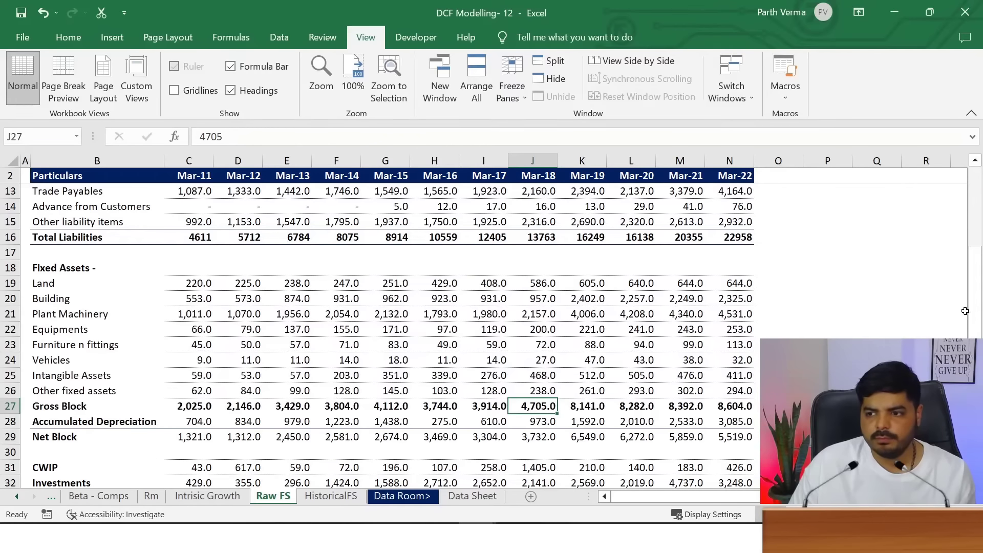
{"action": "left_click_drag", "start_coordinate": [975, 311], "coordinate": [974, 230]}
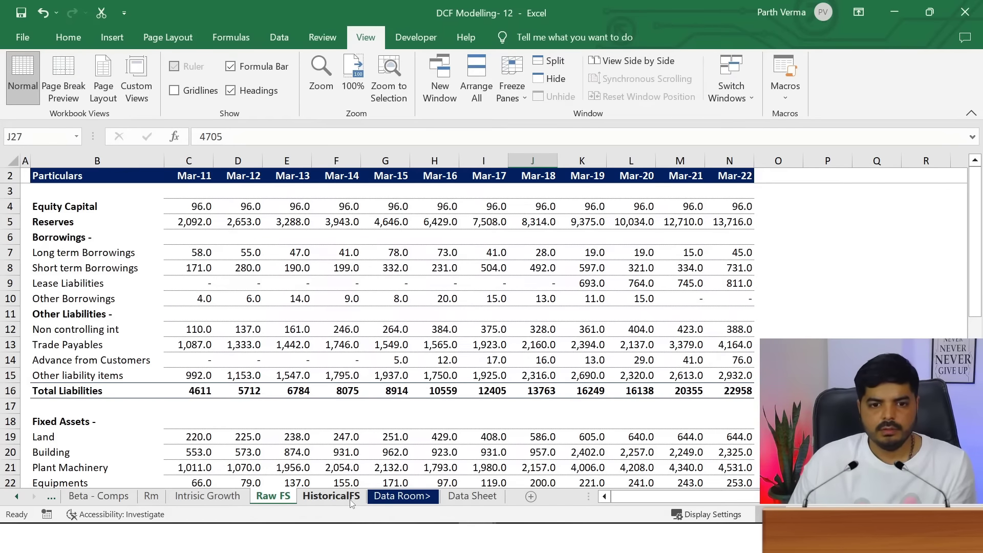
{"action": "left_click", "coordinate": [352, 501]}
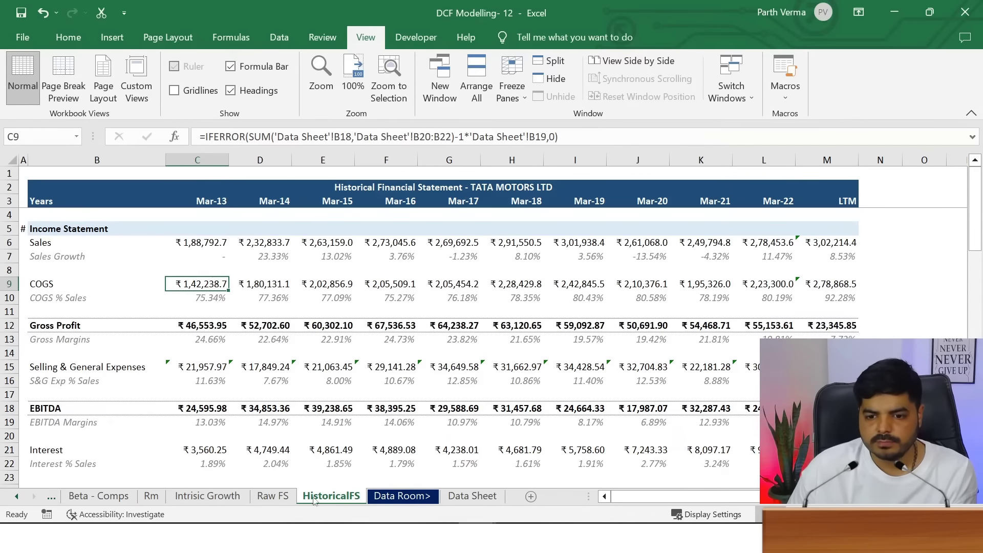
{"action": "left_click", "coordinate": [273, 495]}
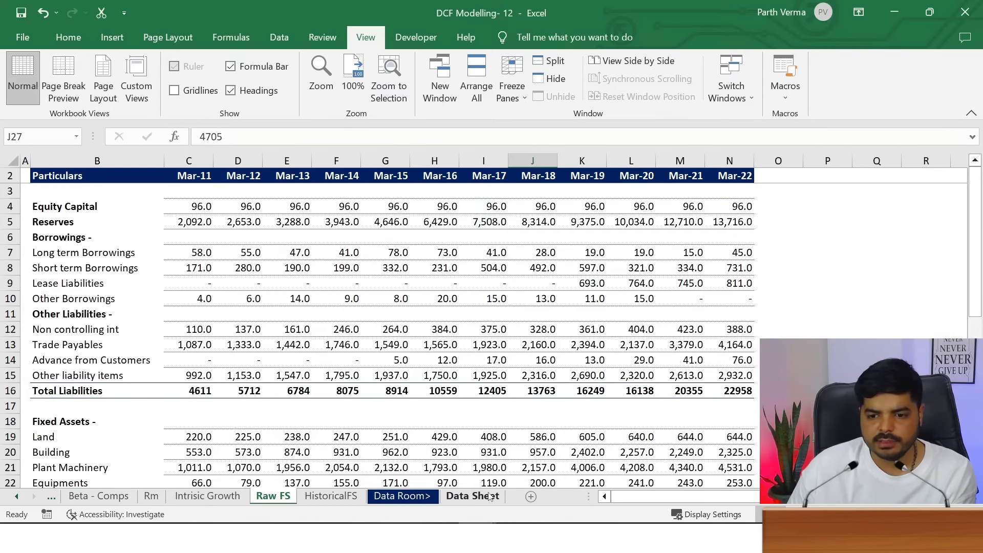
Inspect the EBITDA row and the Mar-13 depreciation formula on HistoricalFS
{"action": "left_click", "coordinate": [359, 496]}
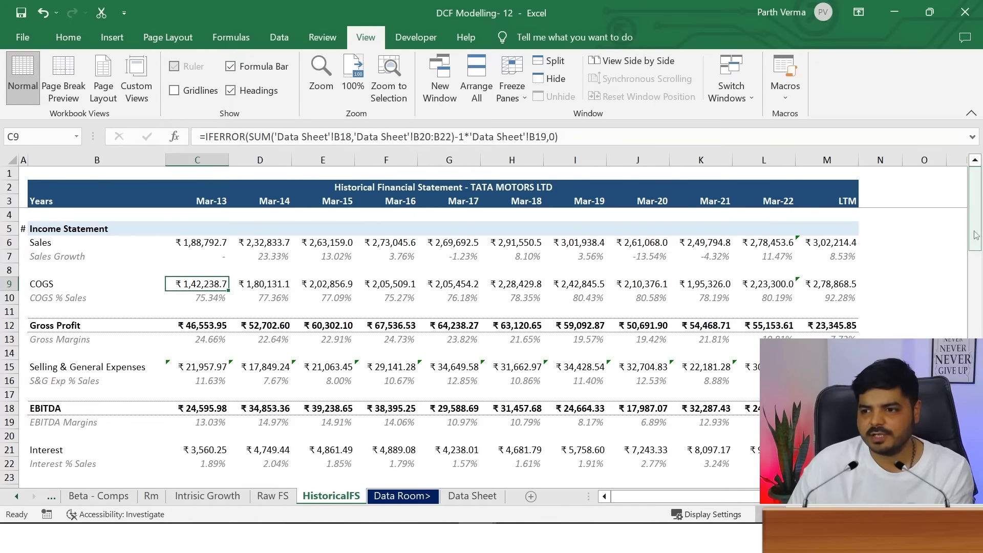
{"action": "left_click_drag", "start_coordinate": [975, 235], "coordinate": [981, 292]}
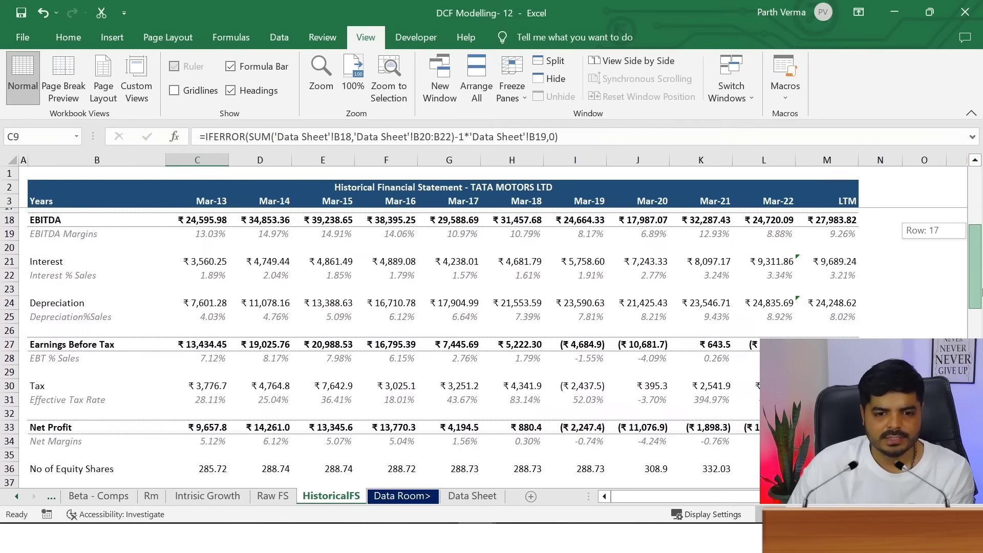
{"action": "left_click_drag", "start_coordinate": [980, 292], "coordinate": [980, 277]}
{"action": "left_click", "coordinate": [43, 269]}
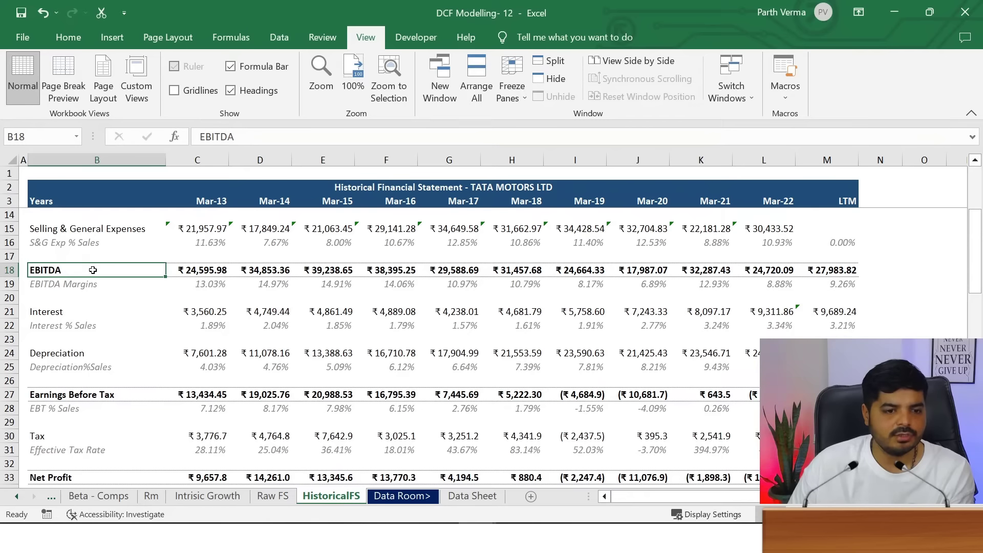
{"action": "left_click", "coordinate": [213, 354]}
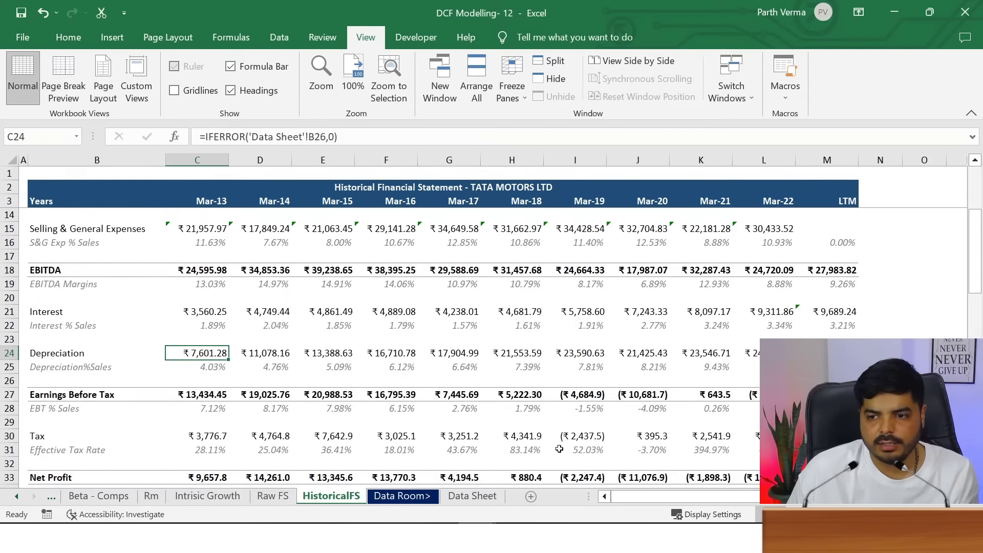
Enter the EBIT formula =(HistoricalFS!H27+HistoricalFS!H21), adding earnings before tax and interest
{"action": "left_click", "coordinate": [207, 495]}
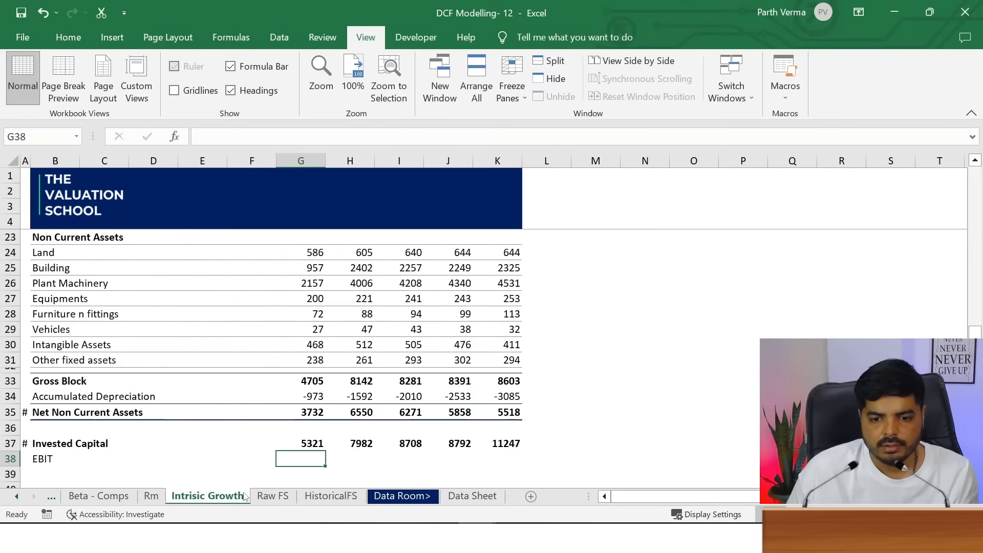
{"action": "type", "text": "="}
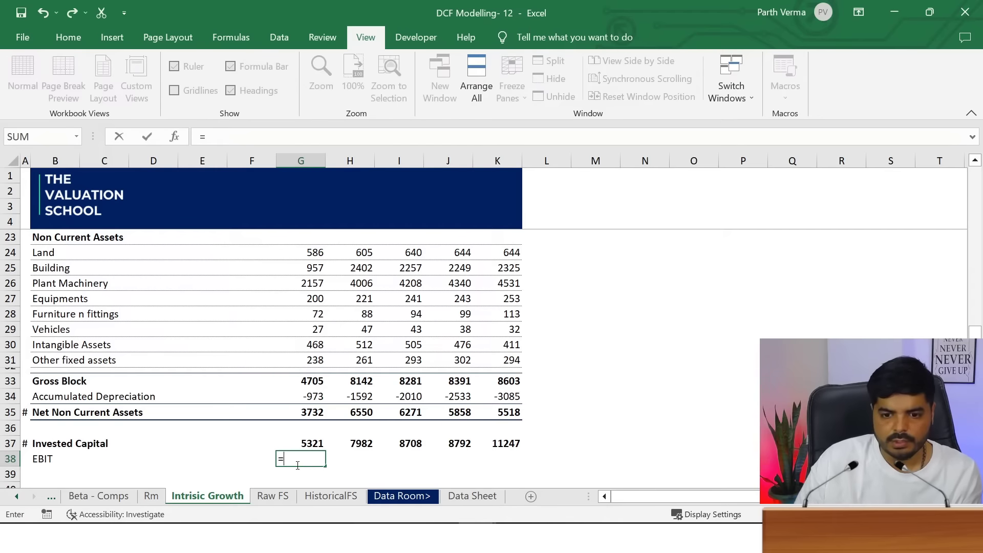
{"action": "type", "text": "("}
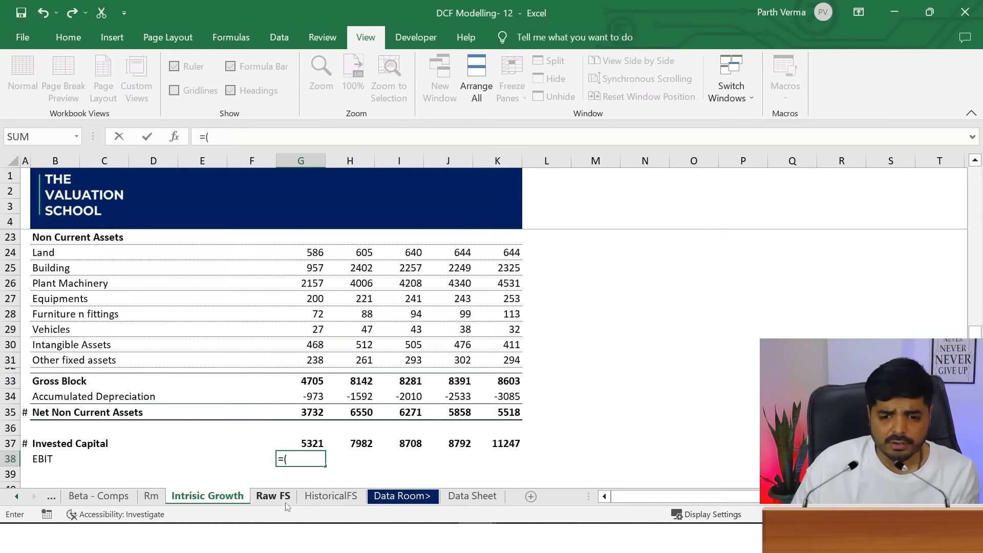
{"action": "left_click", "coordinate": [285, 504]}
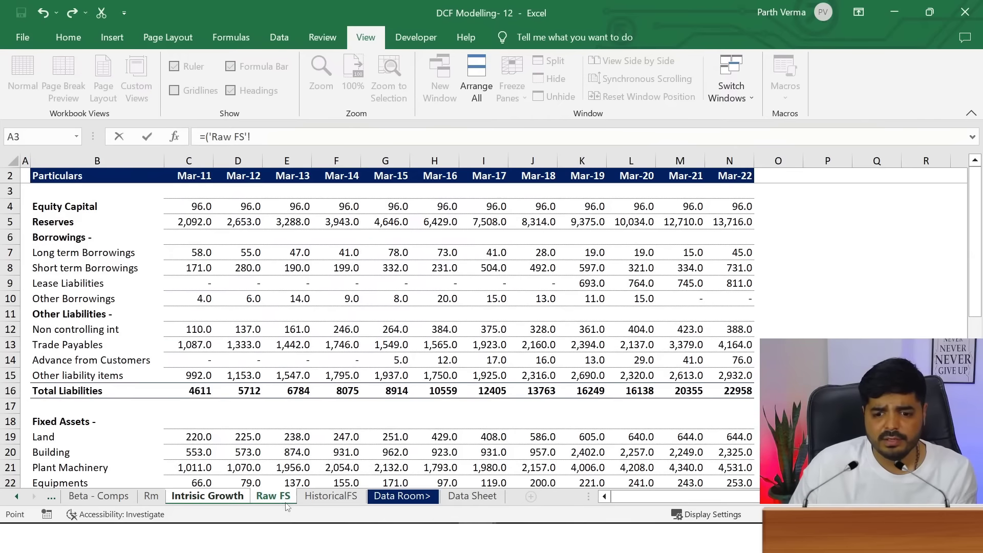
{"action": "left_click", "coordinate": [324, 504]}
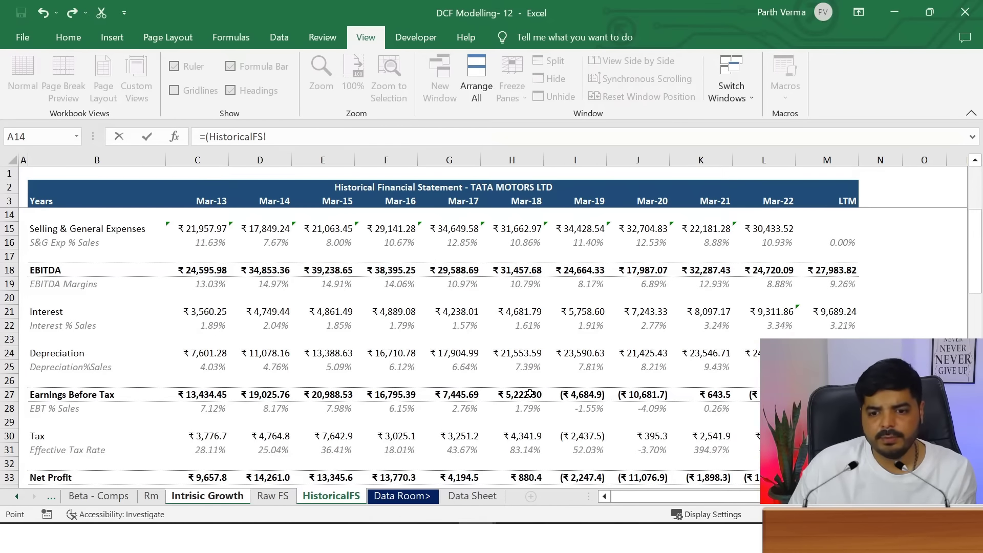
{"action": "left_click", "coordinate": [530, 394]}
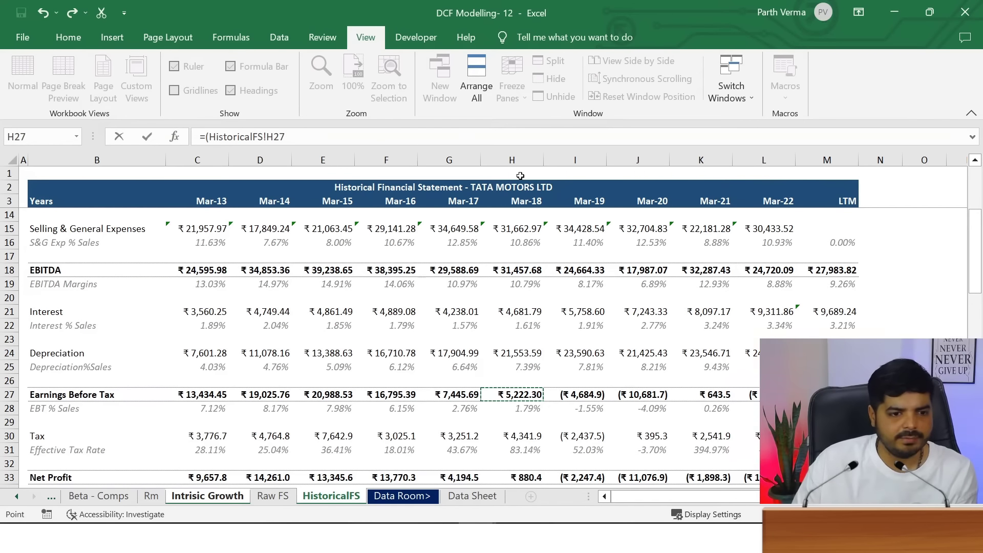
{"action": "type", "text": "+"}
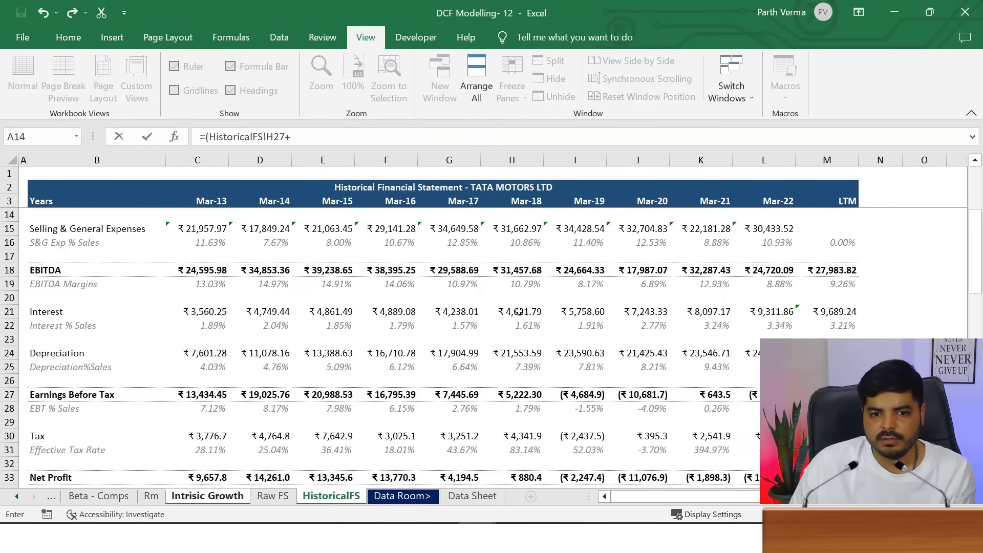
{"action": "left_click", "coordinate": [519, 311]}
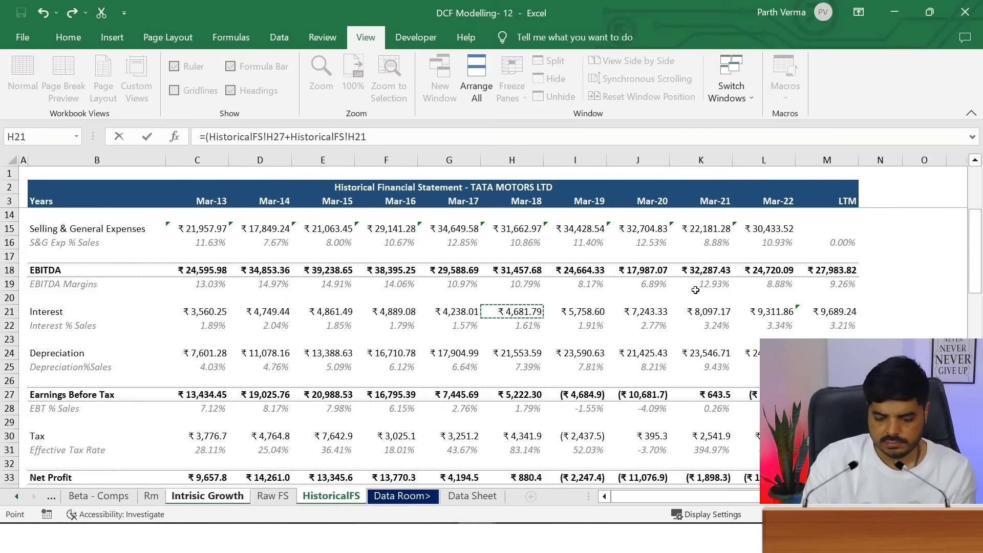
{"action": "type", "text": ")"}
{"action": "key", "text": "Return"}
Copy the EBIT formula across to K38 and trace the last value back to its source
{"action": "key", "text": "Up"}
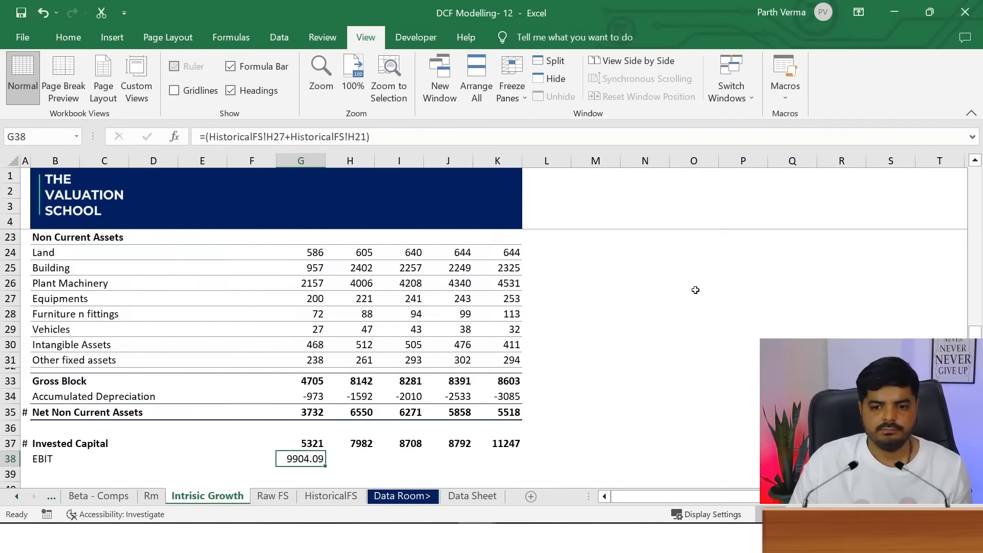
{"action": "key", "text": "ctrl+c"}
{"action": "key", "text": "shift+Right"}
{"action": "key", "text": "shift+Right"}
{"action": "key", "text": "shift+Right"}
{"action": "key", "text": "shift+Right"}
{"action": "key", "text": "Return"}
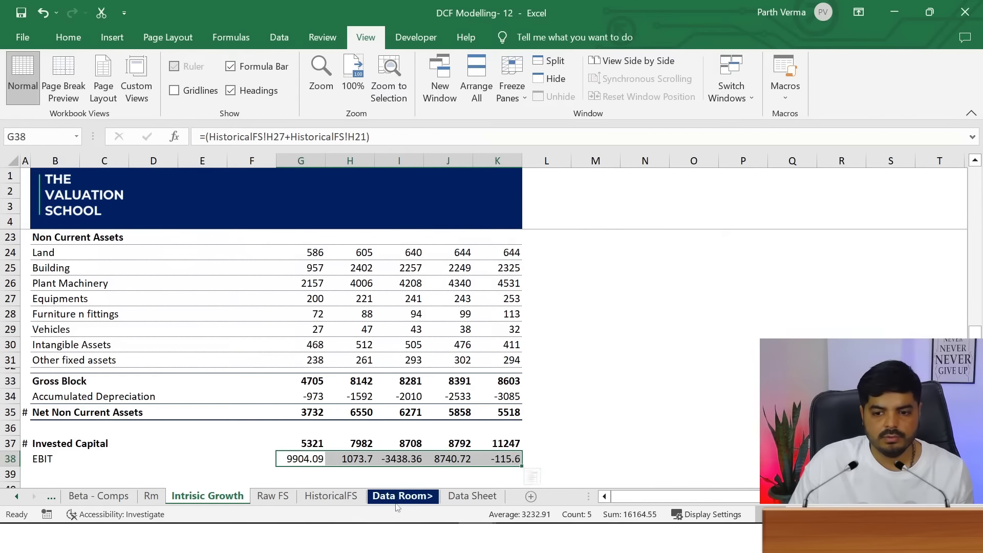
{"action": "left_click", "coordinate": [496, 460]}
{"action": "key", "text": "ctrl+bracketleft"}
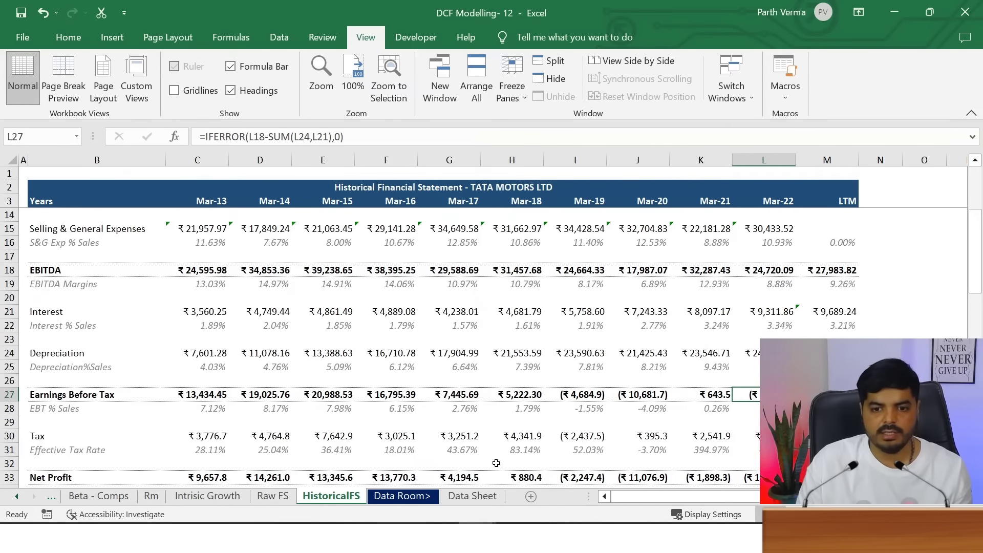
{"action": "key", "text": "F5"}
{"action": "key", "text": "Return"}
{"action": "key", "text": "Left"}
{"action": "key", "text": "Left"}
{"action": "key", "text": "Left"}
{"action": "key", "text": "Left"}
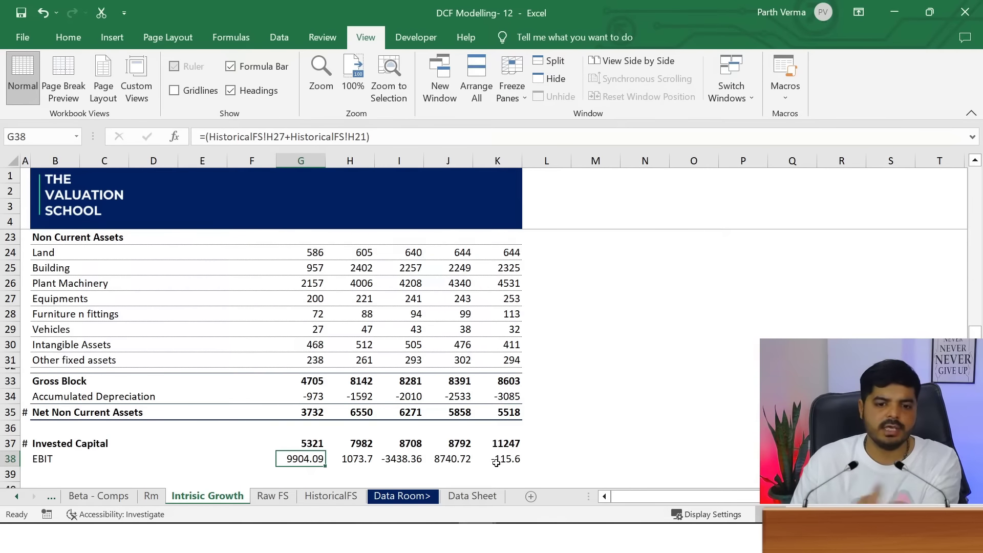
Cross-check the Data Sheet, HistoricalFS and Raw FS tabs, then select the whole EBIT row
{"action": "left_click", "coordinate": [472, 495]}
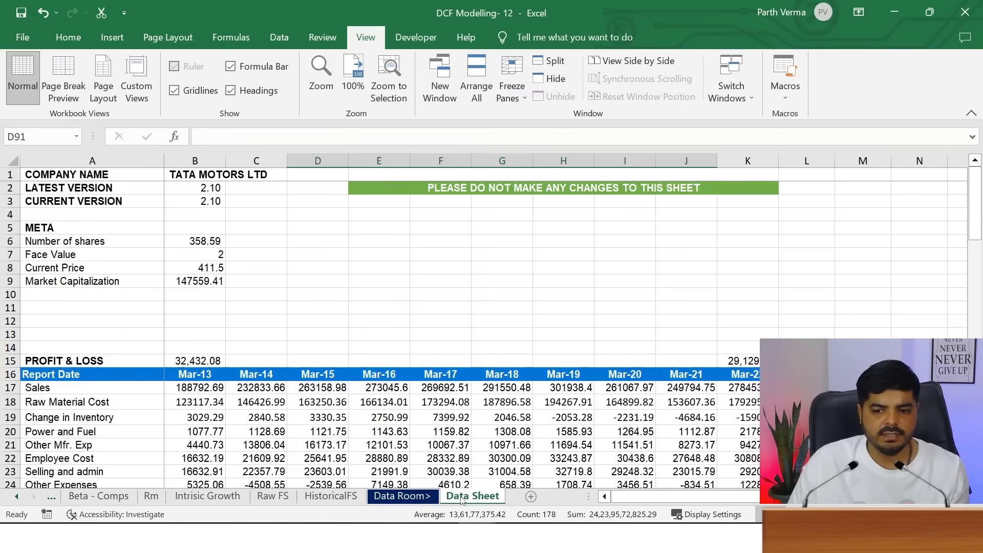
{"action": "left_click", "coordinate": [331, 495]}
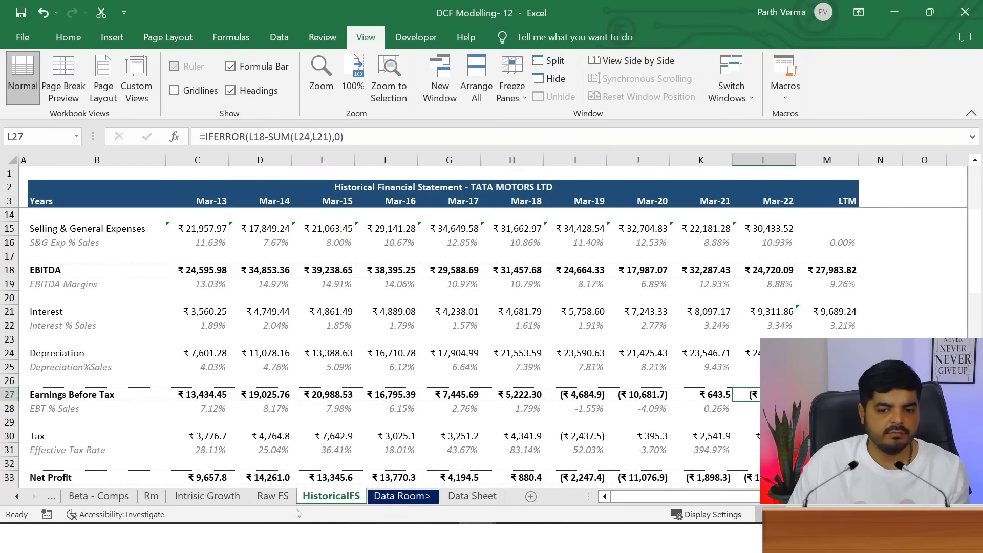
{"action": "left_click", "coordinate": [273, 495]}
{"action": "left_click", "coordinate": [208, 496]}
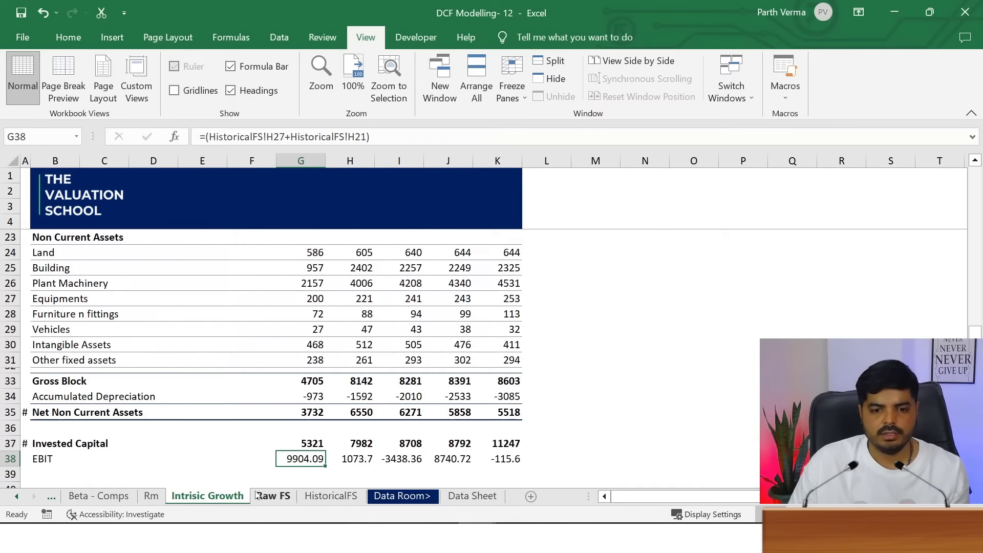
{"action": "left_click", "coordinate": [57, 456]}
{"action": "left_click_drag", "start_coordinate": [92, 455], "coordinate": [492, 458]}
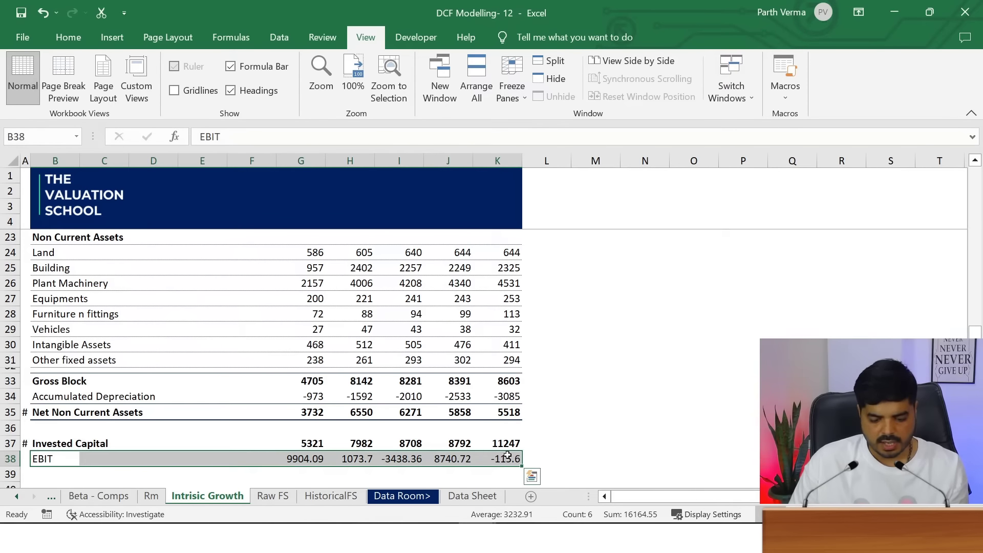
Label row 40 as ROIC with a # marker in the column beside it
{"action": "left_click", "coordinate": [347, 469]}
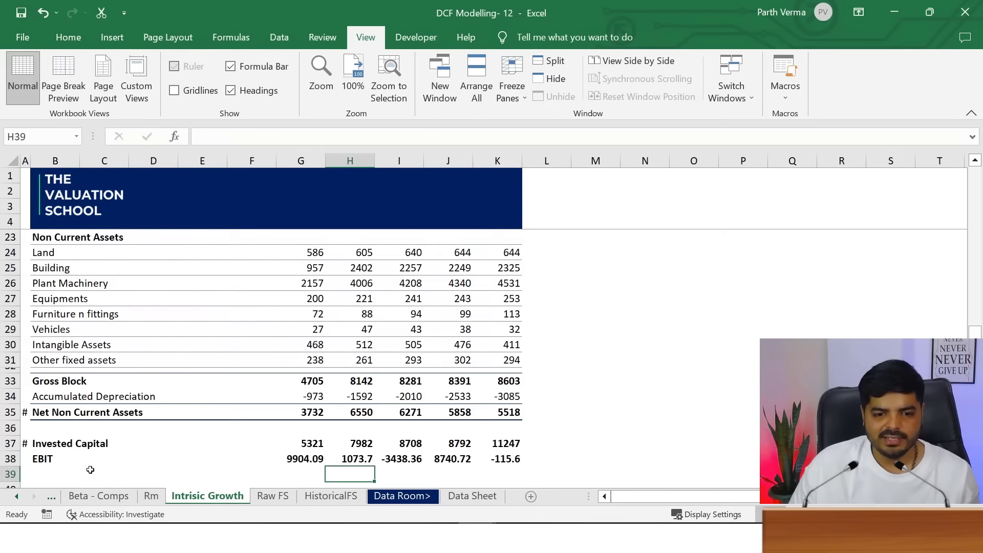
{"action": "left_click", "coordinate": [42, 470]}
{"action": "key", "text": "Down"}
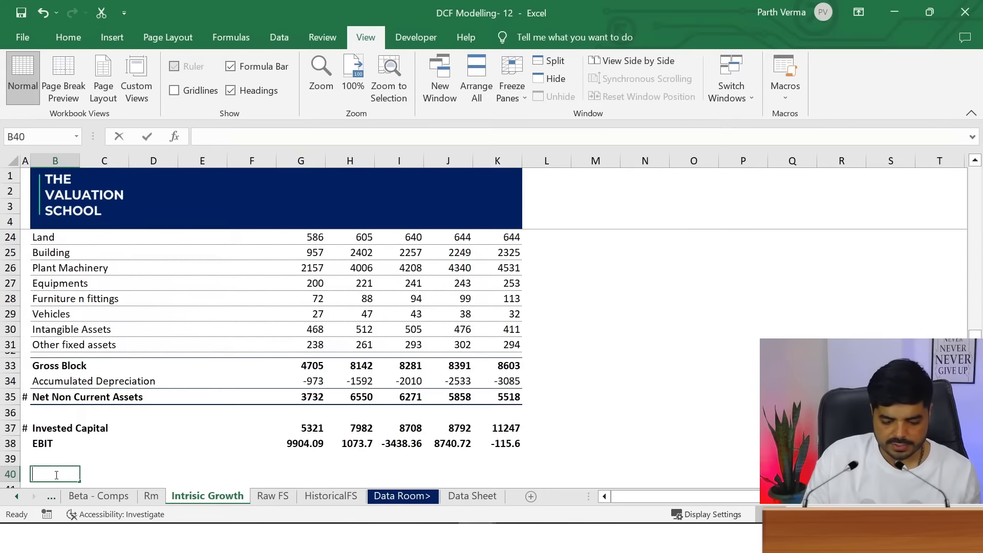
{"action": "type", "text": "ROIC"}
{"action": "key", "text": "Return"}
{"action": "key", "text": "Up"}
{"action": "key", "text": "Left"}
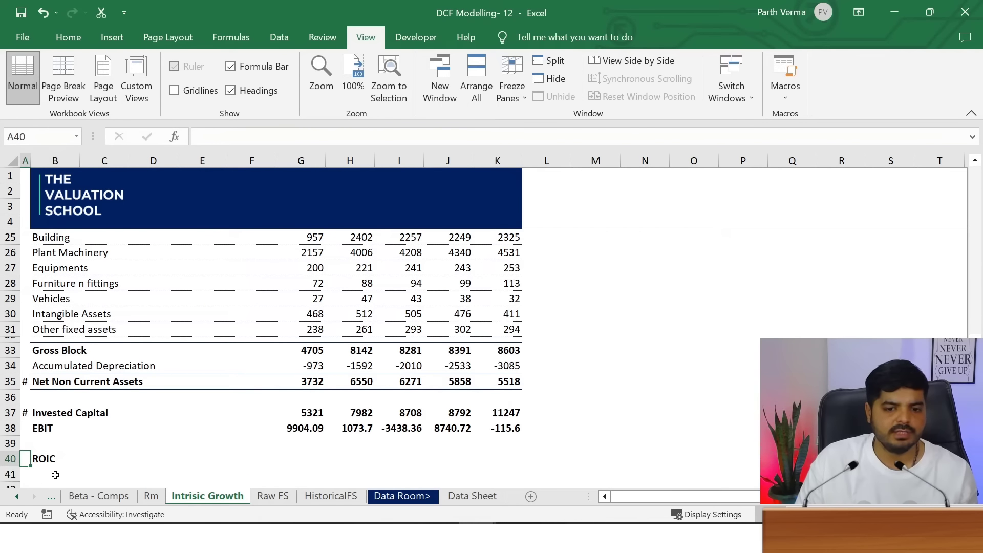
{"action": "type", "text": "#"}
{"action": "key", "text": "Return"}
{"action": "key", "text": "Up"}
{"action": "key", "text": "Right"}
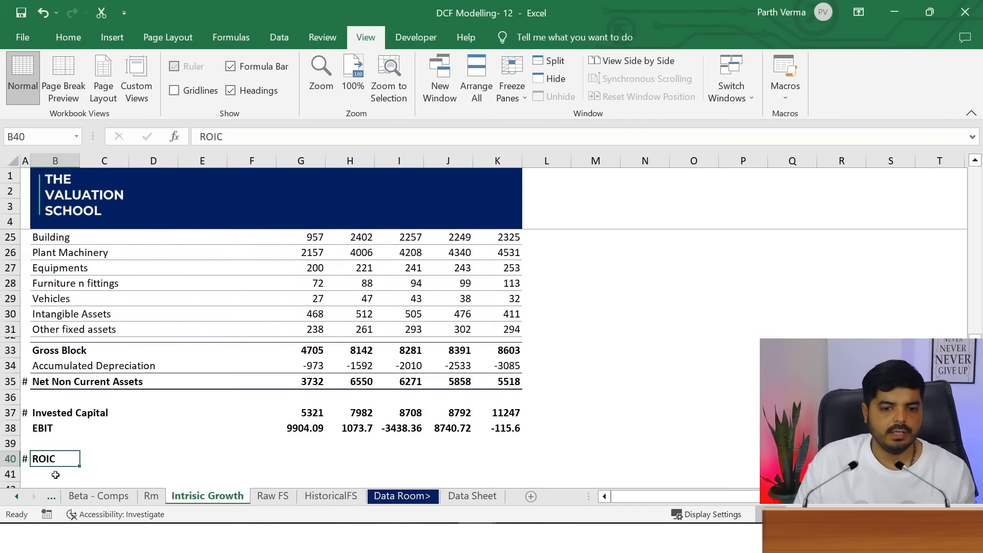
{"action": "key", "text": "Right"}
{"action": "key", "text": "Right"}
{"action": "key", "text": "Right"}
{"action": "key", "text": "Right"}
{"action": "key", "text": "Right"}
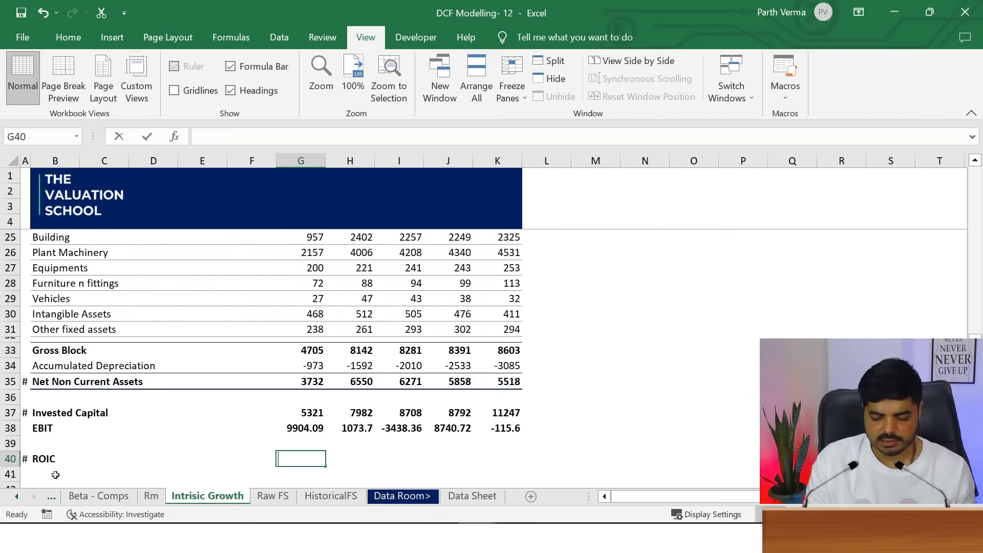
Enter the ROIC formula =G38/G37 and fill it across to K40
{"action": "type", "text": "="}
{"action": "key", "text": "Up"}
{"action": "key", "text": "Up"}
{"action": "key", "text": "Up"}
{"action": "key", "text": "Down"}
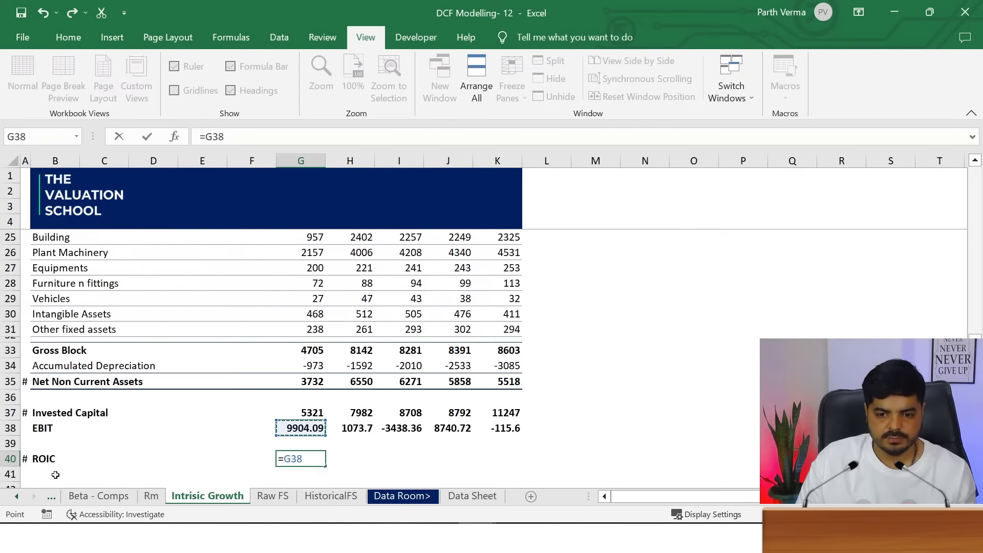
{"action": "type", "text": "/"}
{"action": "key", "text": "Up"}
{"action": "key", "text": "Up"}
{"action": "key", "text": "Up"}
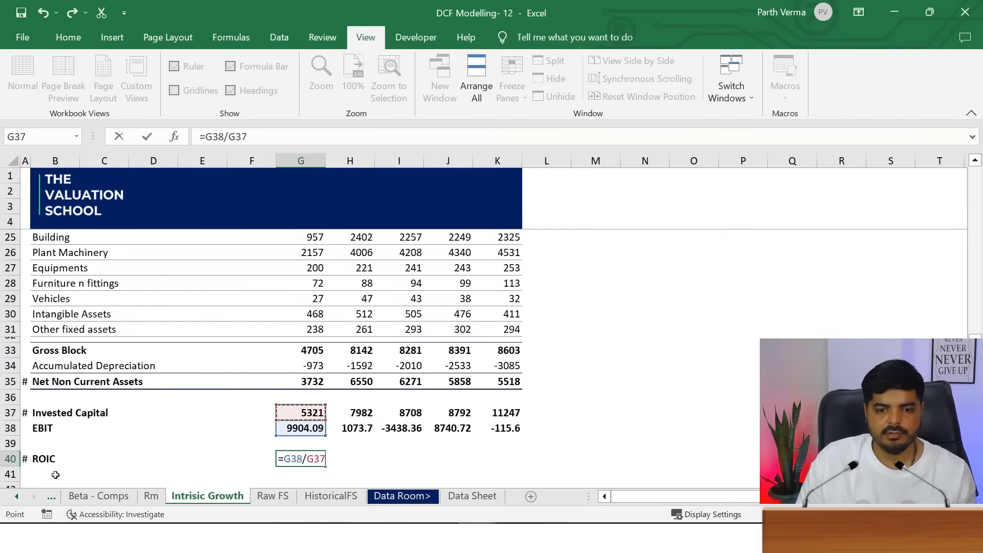
{"action": "key", "text": "Return"}
{"action": "key", "text": "Up"}
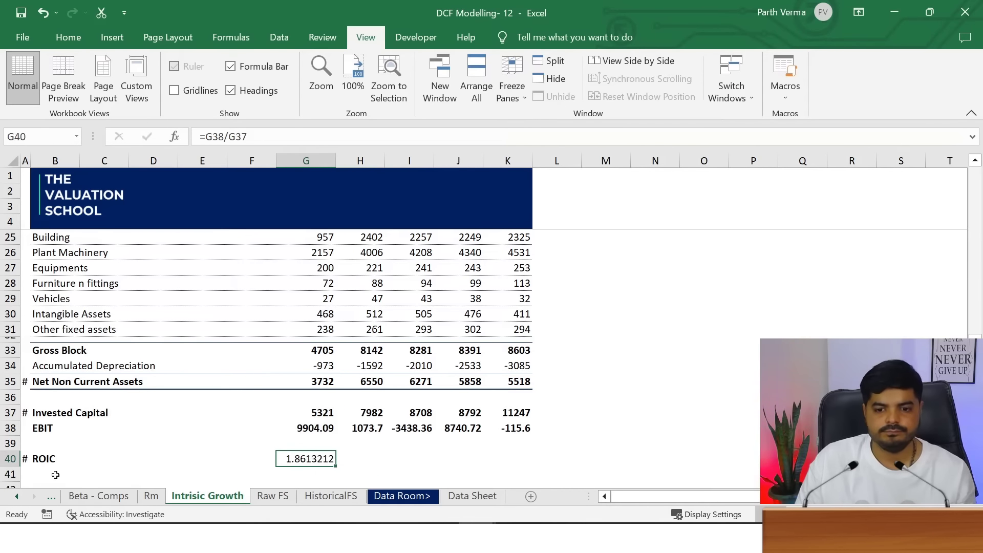
{"action": "key", "text": "ctrl+c"}
{"action": "key", "text": "shift+Right"}
{"action": "key", "text": "shift+Right"}
{"action": "key", "text": "shift+Right"}
{"action": "key", "text": "shift+Right"}
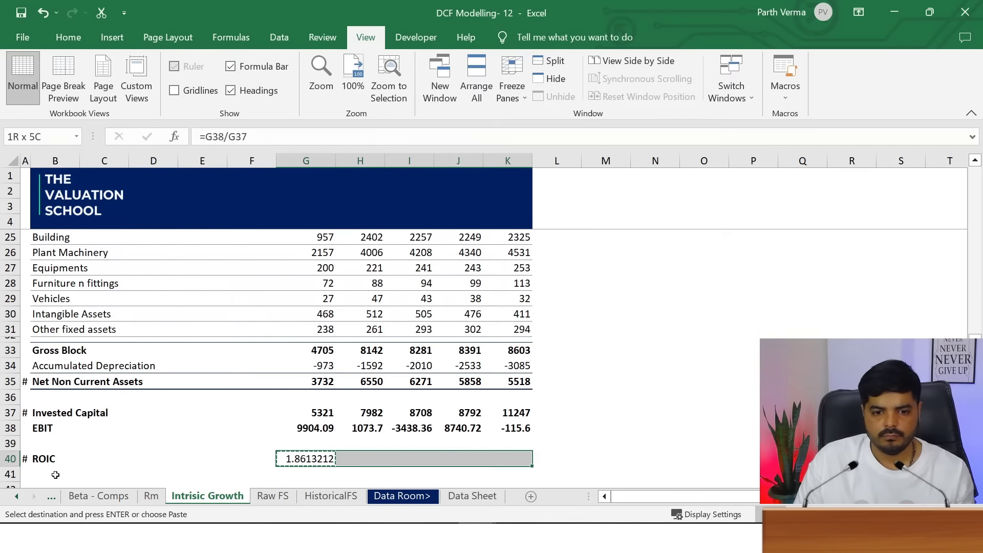
{"action": "key", "text": "ctrl+v"}
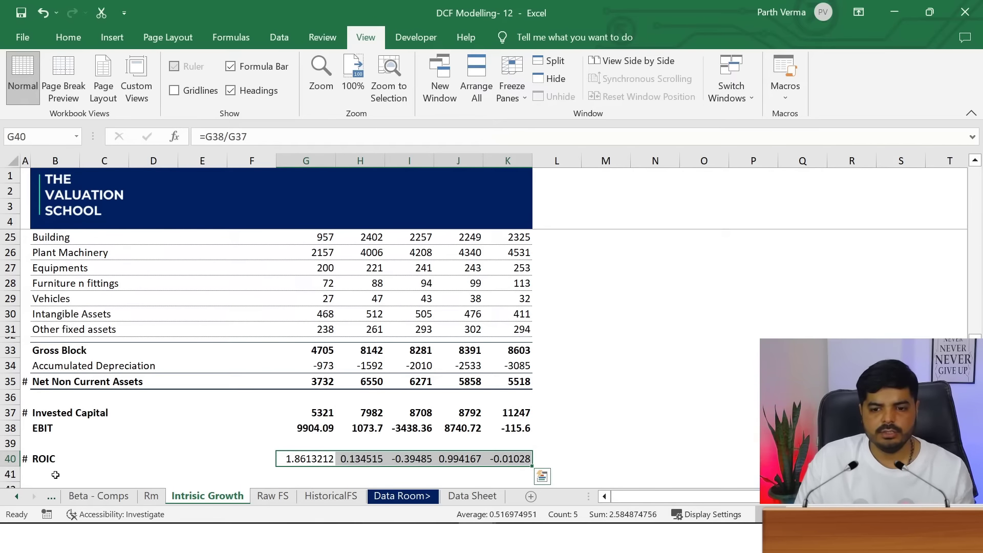
Format the ROIC row as two-decimal percentages, from 186.13% to -1.03%
{"action": "key", "text": "alt+h"}
{"action": "key", "text": "p"}
{"action": "key", "text": "alt+h"}
{"action": "key", "text": "0"}
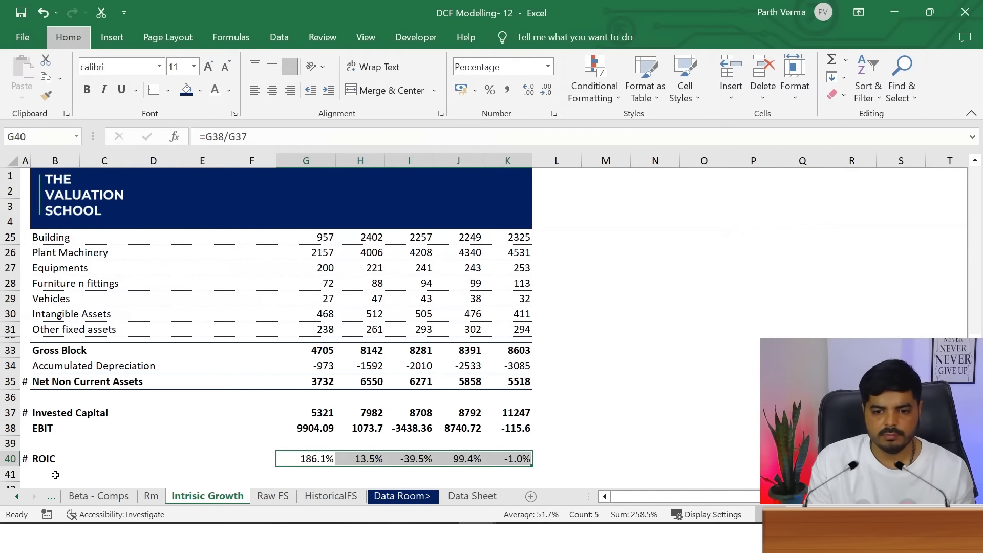
{"action": "key", "text": "alt+h"}
{"action": "key", "text": "0"}
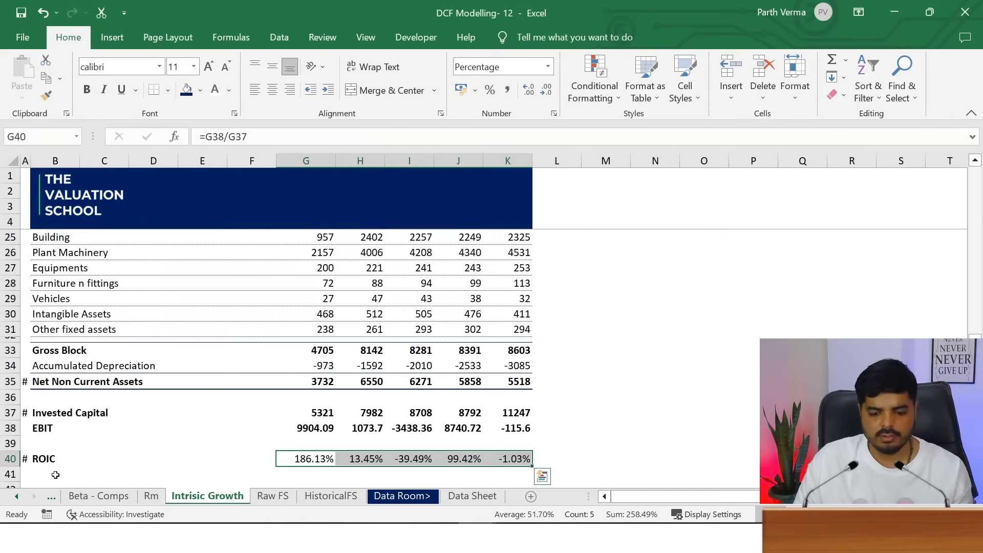
{"action": "key", "text": "Left"}
{"action": "key", "text": "Left"}
{"action": "key", "text": "Left"}
{"action": "key", "text": "Left"}
{"action": "key", "text": "Left"}
{"action": "key", "text": "Left"}
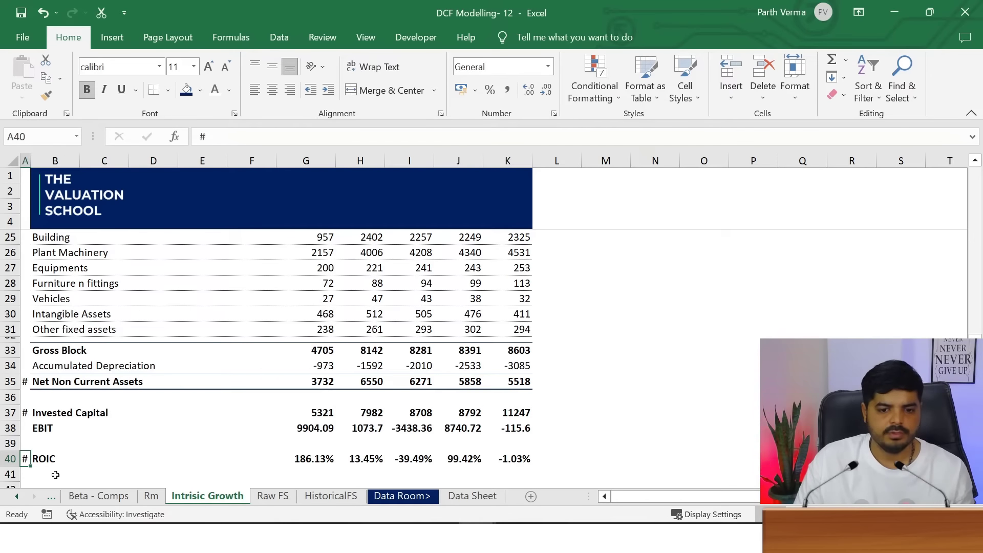
{"action": "key", "text": "Down"}
{"action": "key", "text": "Down"}
{"action": "key", "text": "Down"}
{"action": "key", "text": "Down"}
{"action": "key", "text": "Down"}
{"action": "key", "text": "Down"}
{"action": "key", "text": "Up"}
{"action": "key", "text": "Up"}
{"action": "key", "text": "Up"}
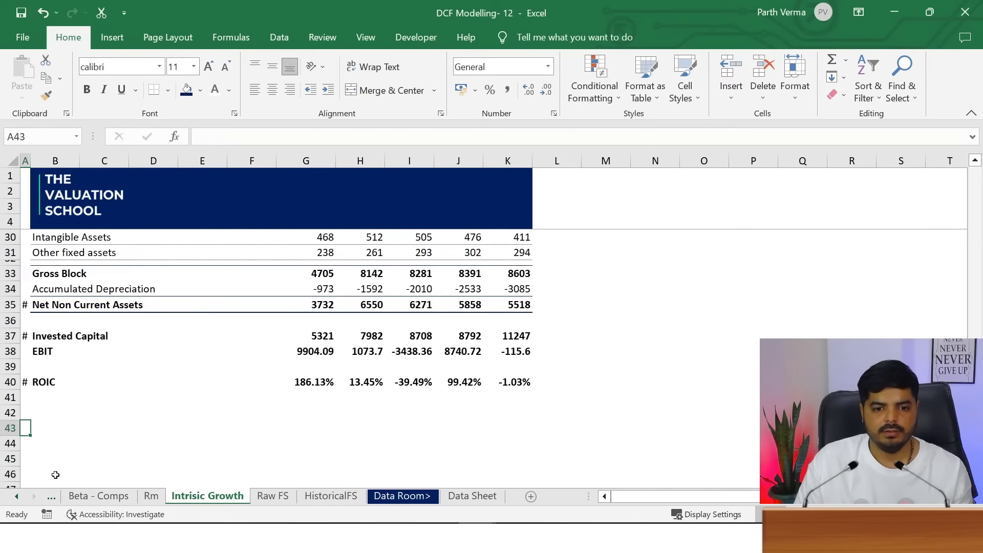
{"action": "key", "text": "Up"}
{"action": "key", "text": "Up"}
{"action": "key", "text": "Right"}
{"action": "key", "text": "Down"}
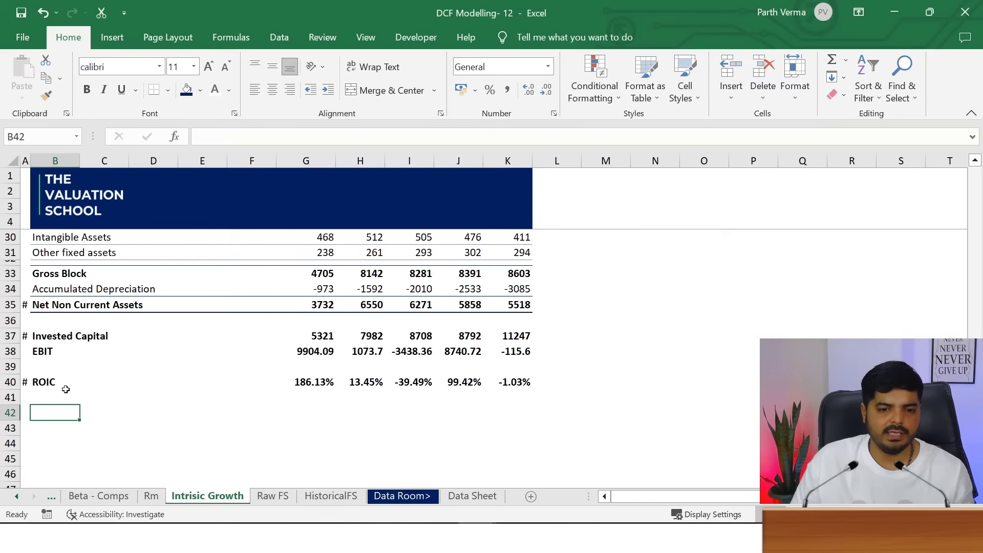
Check the Raw FS sheet and the Mar-13 Earnings Before Tax formula on HistoricalFS
{"action": "left_click", "coordinate": [268, 499]}
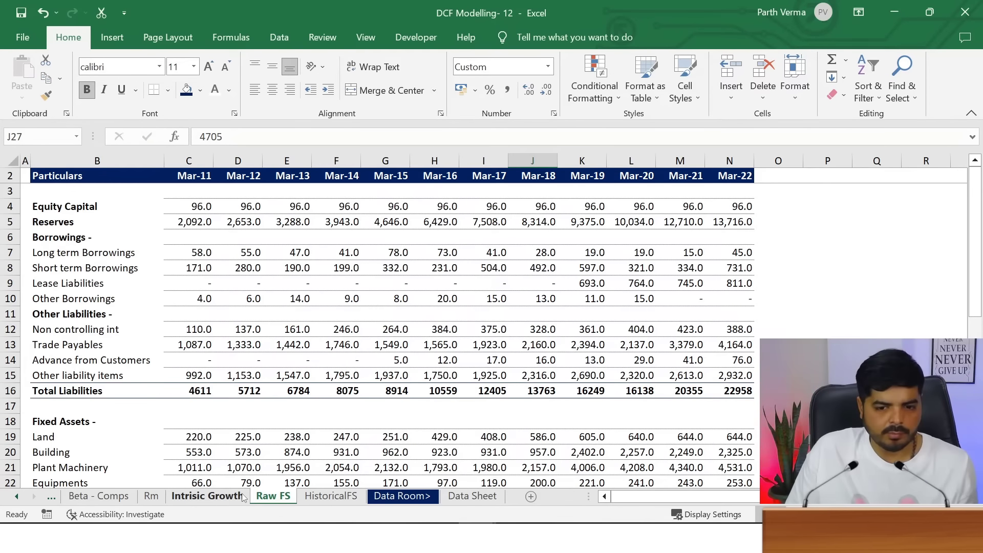
{"action": "left_click", "coordinate": [330, 496]}
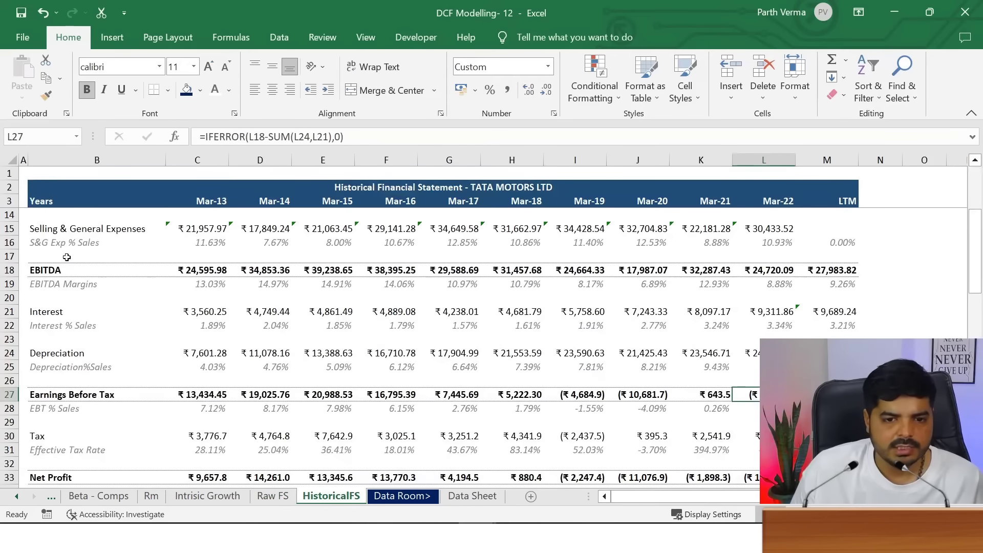
{"action": "left_click", "coordinate": [56, 281]}
{"action": "left_click", "coordinate": [189, 398]}
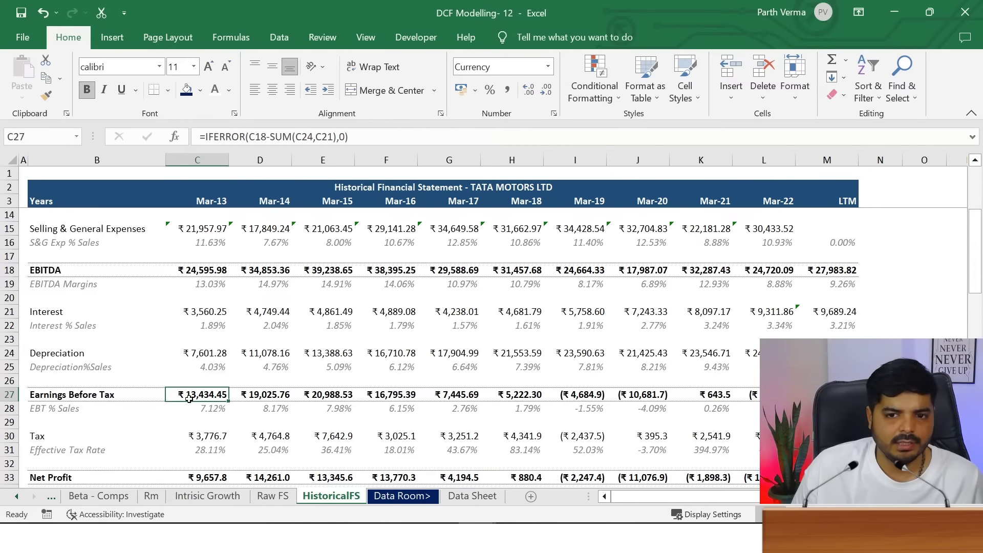
Back on Intrisic Growth, select the ROIC row B39:K40 and open Format Cells
{"action": "left_click", "coordinate": [207, 496]}
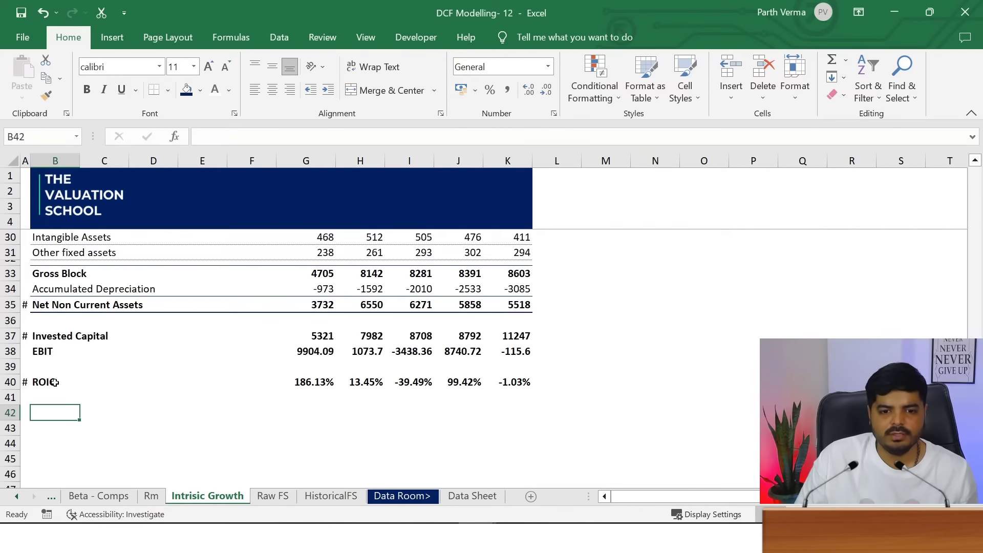
{"action": "mouse_move", "coordinate": [54, 382]}
{"action": "left_mouse_down"}
{"action": "mouse_move", "coordinate": [522, 372]}
{"action": "mouse_move", "coordinate": [522, 382]}
{"action": "left_mouse_up"}
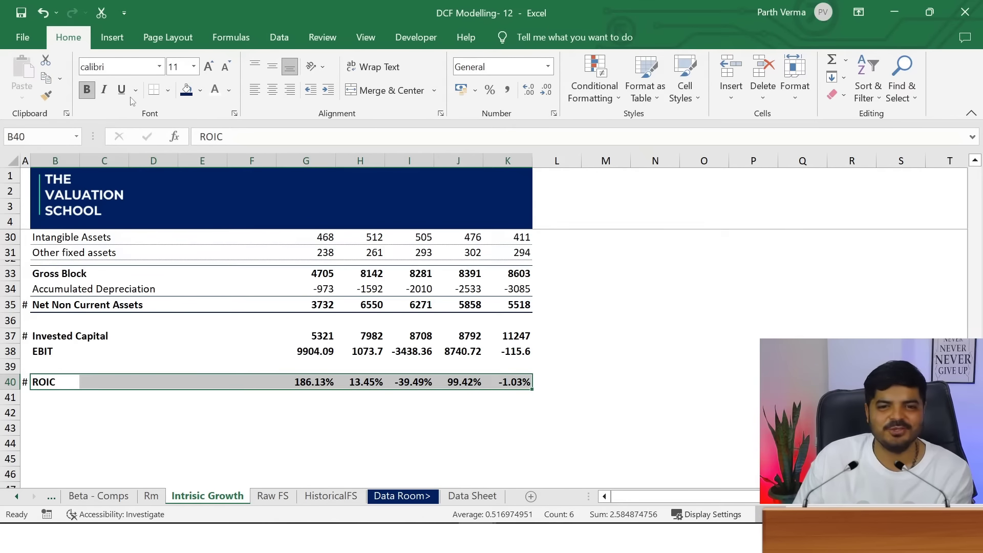
{"action": "key", "text": "ctrl+1"}
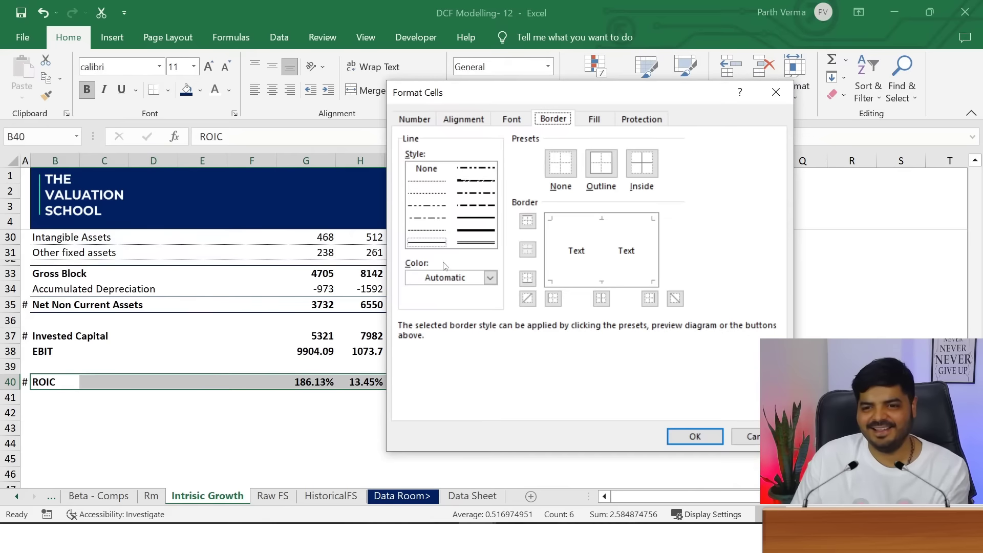
Apply medium dark blue top and bottom borders to the ROIC row
{"action": "left_click", "coordinate": [463, 277]}
{"action": "left_click", "coordinate": [517, 415]}
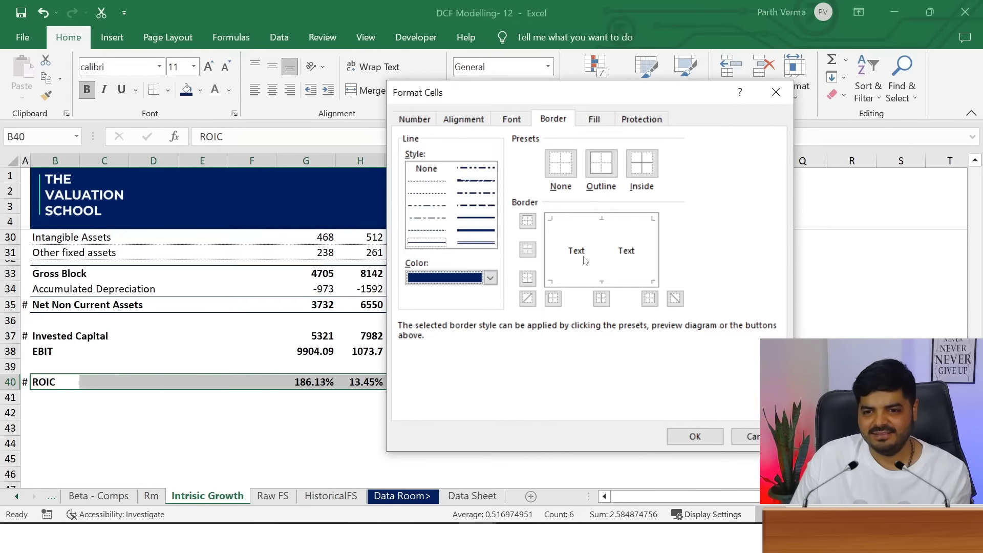
{"action": "left_click", "coordinate": [582, 220]}
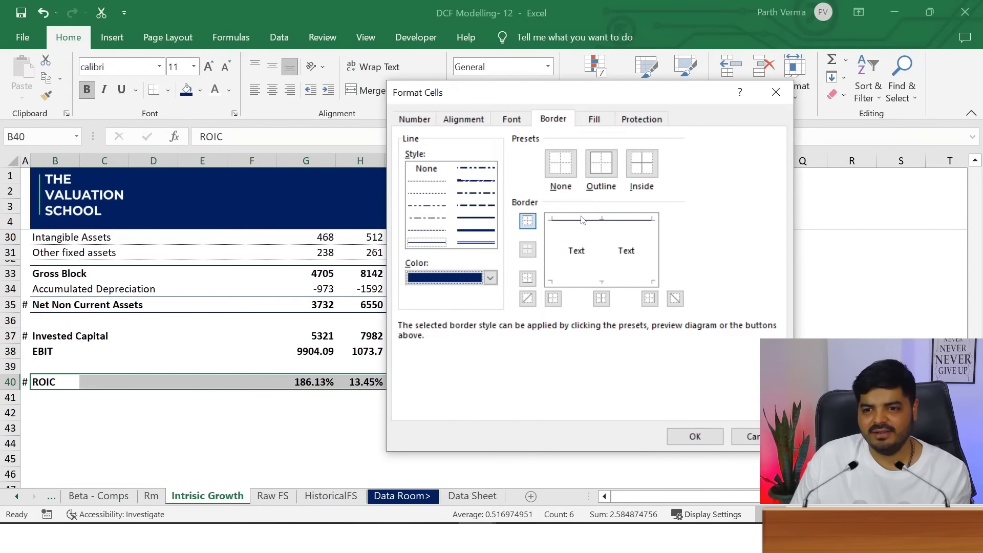
{"action": "left_click", "coordinate": [469, 217]}
{"action": "left_click", "coordinate": [591, 282]}
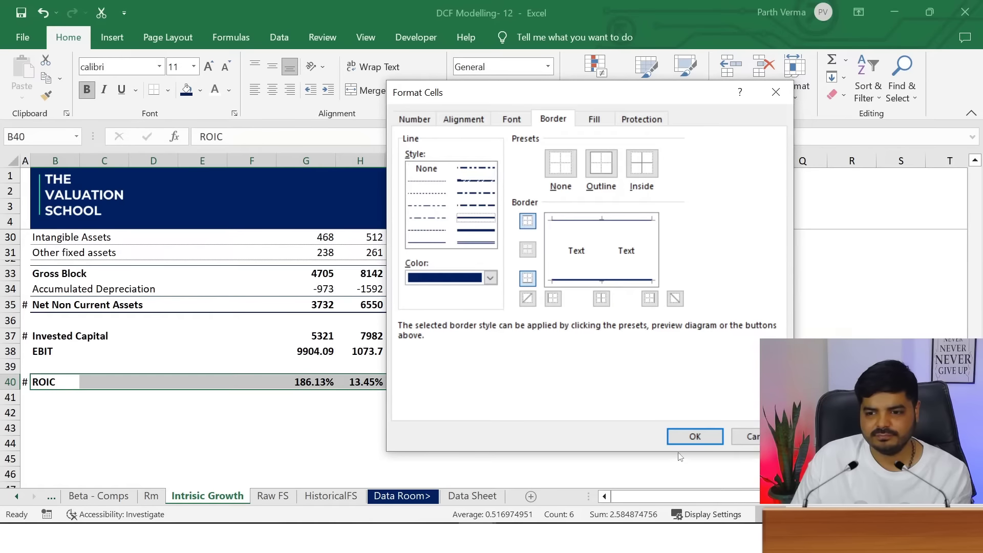
{"action": "left_click", "coordinate": [694, 437]}
{"action": "left_click", "coordinate": [507, 443]}
{"action": "left_click", "coordinate": [241, 444]}
{"action": "left_click", "coordinate": [70, 413]}
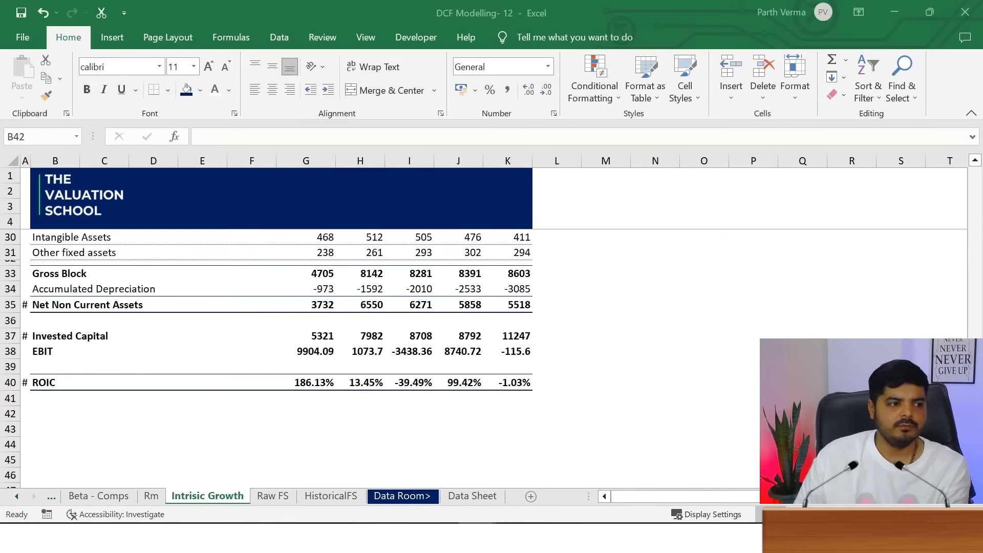
Copy the Calculation of ROIC header row B6:K6 and paste it into row 43
{"action": "left_click", "coordinate": [72, 409]}
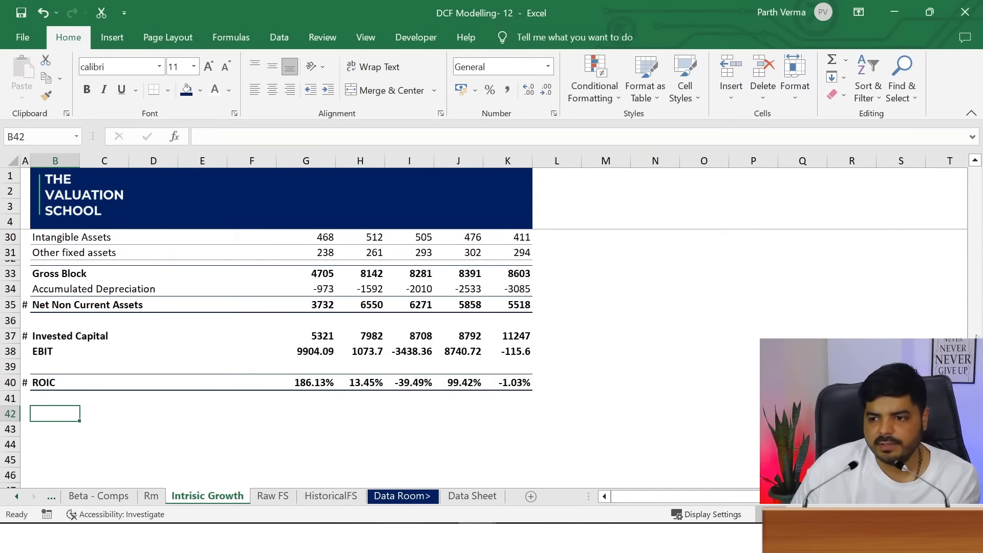
{"action": "scroll", "coordinate": [262, 250], "scroll_direction": "up", "scroll_amount": 8}
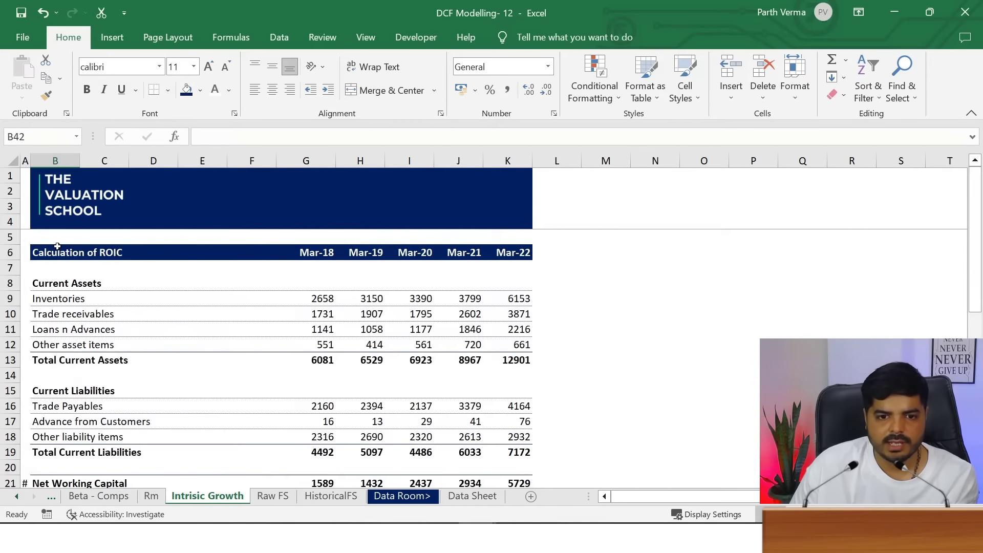
{"action": "left_click_drag", "start_coordinate": [57, 247], "coordinate": [509, 252]}
{"action": "key", "text": "ctrl+c"}
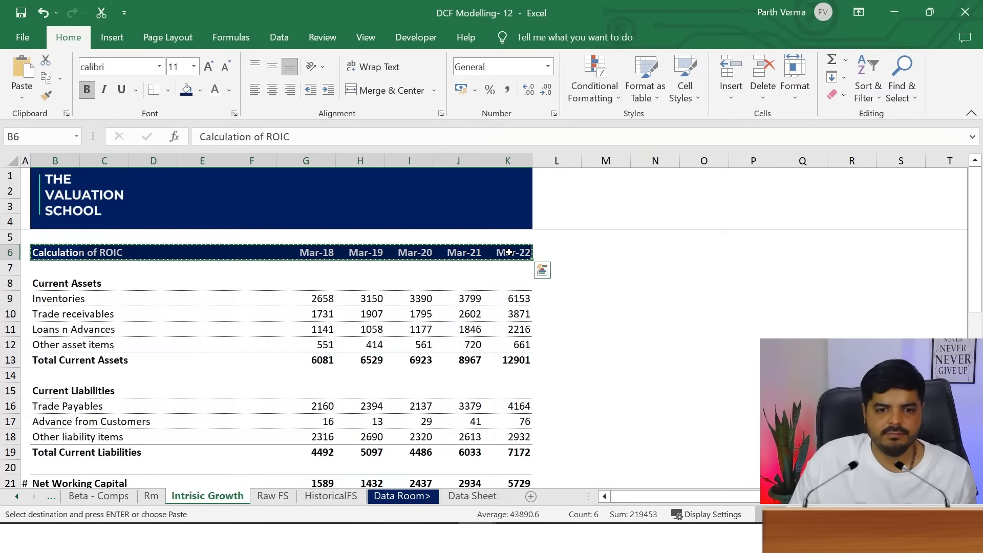
{"action": "key", "text": "Down"}
{"action": "key", "text": "Down"}
{"action": "key", "text": "Down"}
{"action": "key", "text": "Down"}
{"action": "key", "text": "Down"}
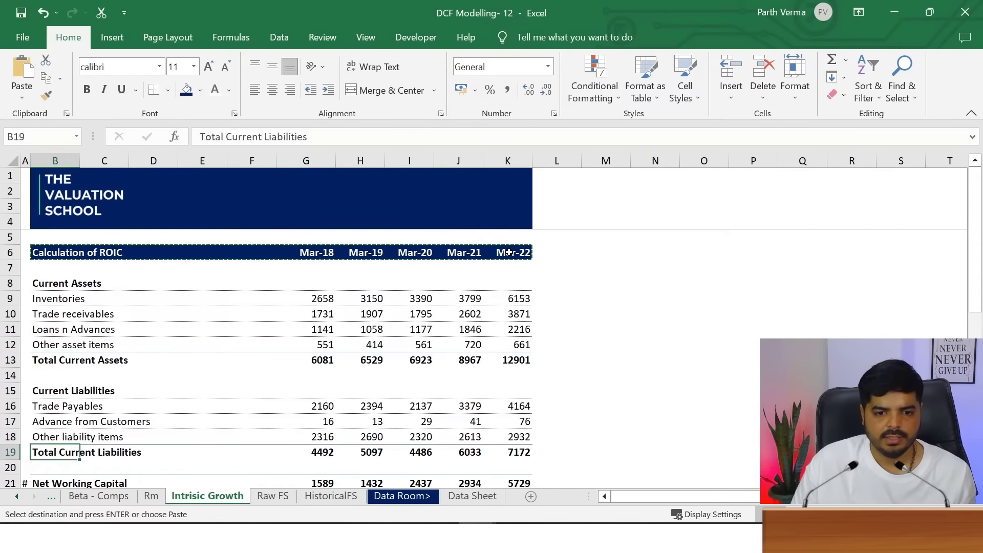
{"action": "key", "text": "Down"}
{"action": "key", "text": "Down"}
{"action": "key", "text": "Down"}
{"action": "key", "text": "Down"}
{"action": "key", "text": "Down"}
{"action": "key", "text": "Down"}
{"action": "key", "text": "Down"}
{"action": "key", "text": "Down"}
{"action": "key", "text": "Up"}
{"action": "key", "text": "Up"}
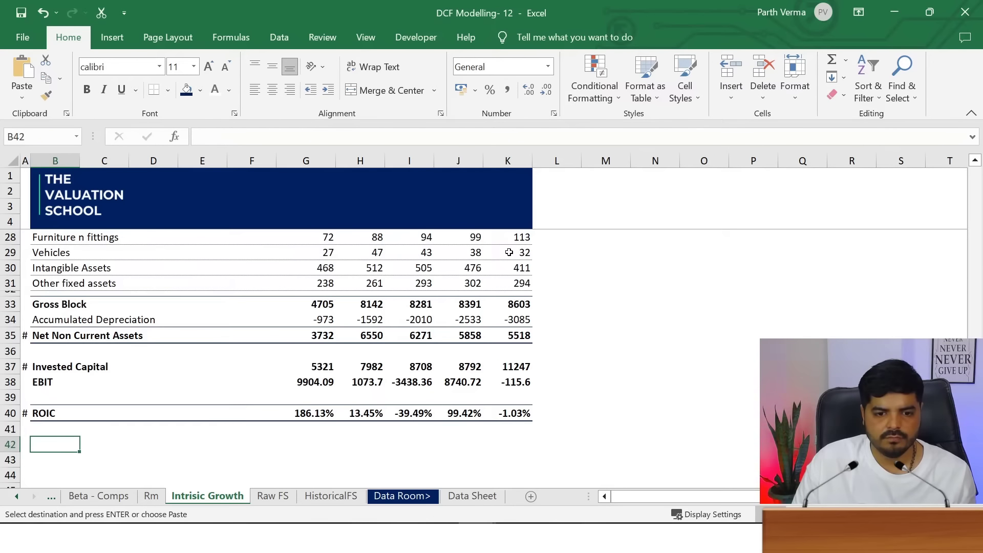
{"action": "key", "text": "Down"}
{"action": "key", "text": "ctrl+v"}
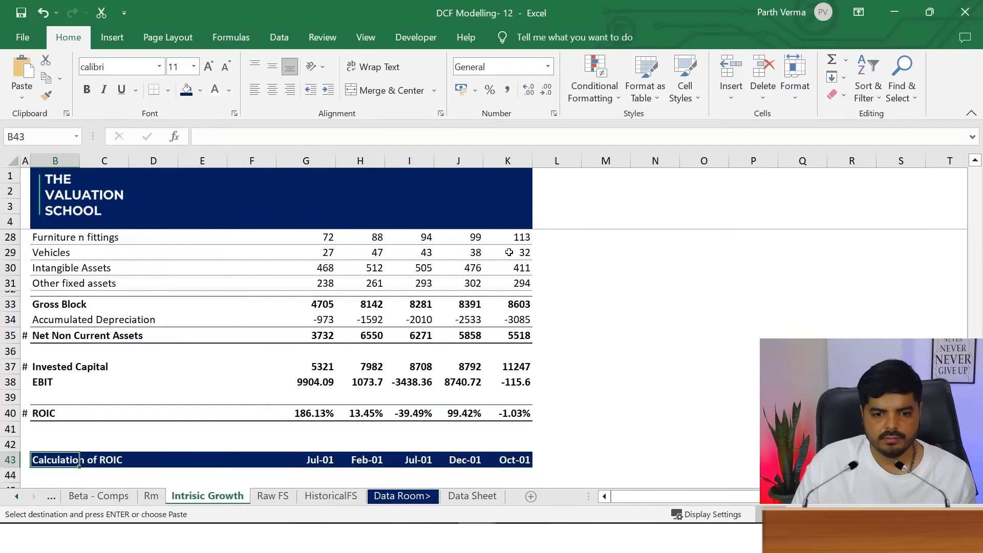
Retitle the pasted header as 'Calculation of Reinvestment Rate'
{"action": "key", "text": "F2"}
{"action": "key", "text": "BackSpace"}
{"action": "type", "text": "einvestment Ra"}
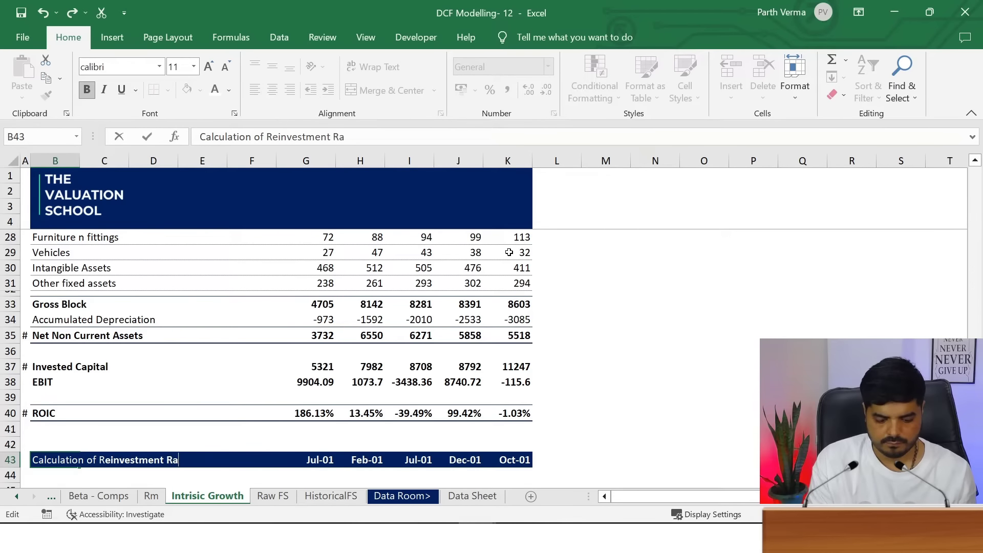
{"action": "type", "text": "te"}
{"action": "key", "text": "Return"}
{"action": "key", "text": "Down"}
{"action": "key", "text": "Down"}
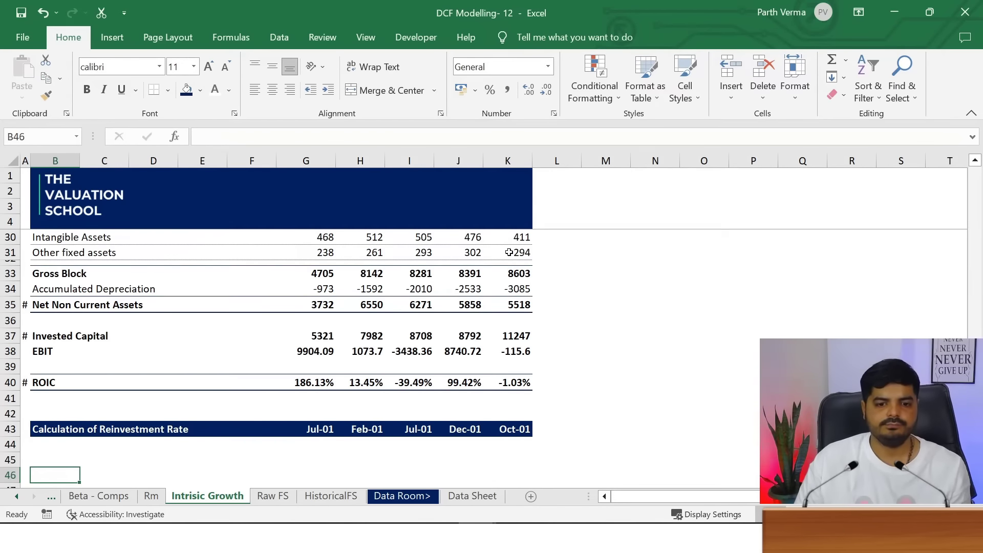
{"action": "key", "text": "Down"}
{"action": "key", "text": "Down"}
{"action": "key", "text": "Down"}
{"action": "key", "text": "Down"}
{"action": "key", "text": "Up"}
{"action": "key", "text": "Up"}
{"action": "key", "text": "Up"}
{"action": "key", "text": "Up"}
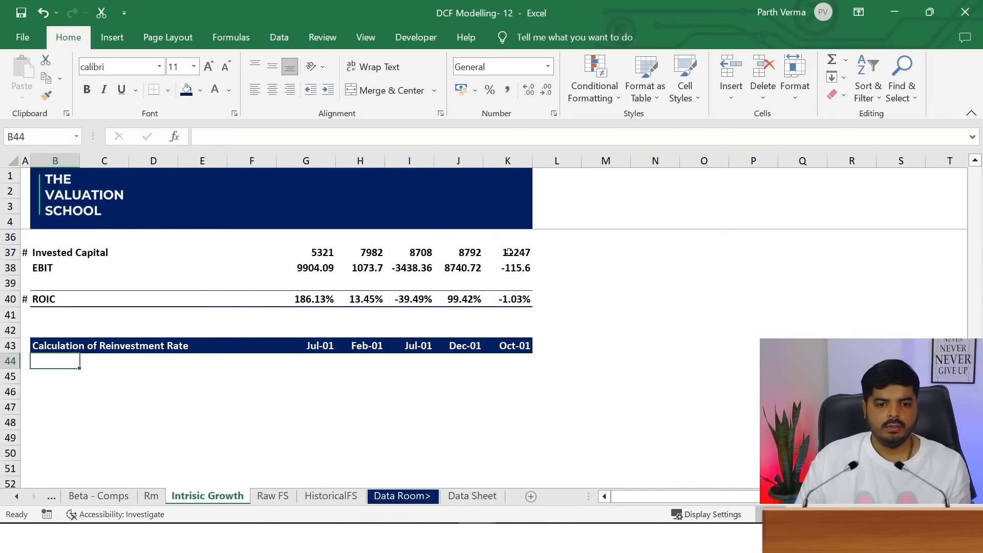
{"action": "key", "text": "Down"}
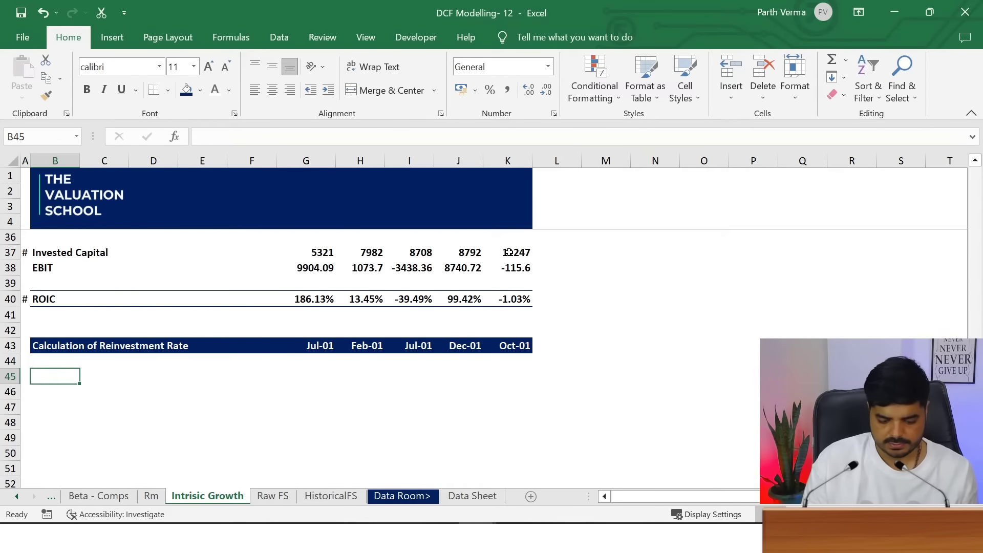
Enter the Net Capex label in row 45
{"action": "type", "text": "Net Cap"}
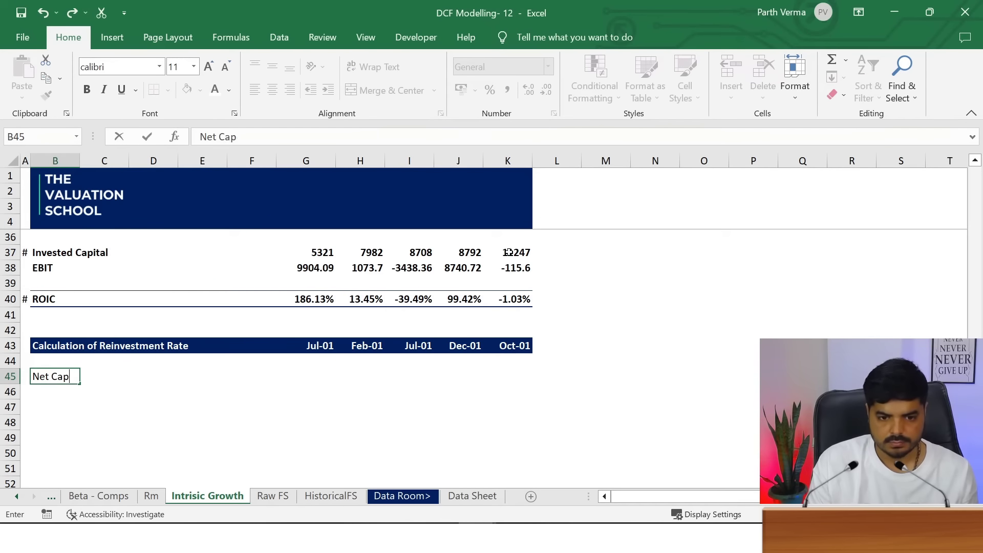
{"action": "key", "text": "Return"}
{"action": "key", "text": "Up"}
{"action": "key", "text": "Right"}
{"action": "key", "text": "Right"}
{"action": "key", "text": "Right"}
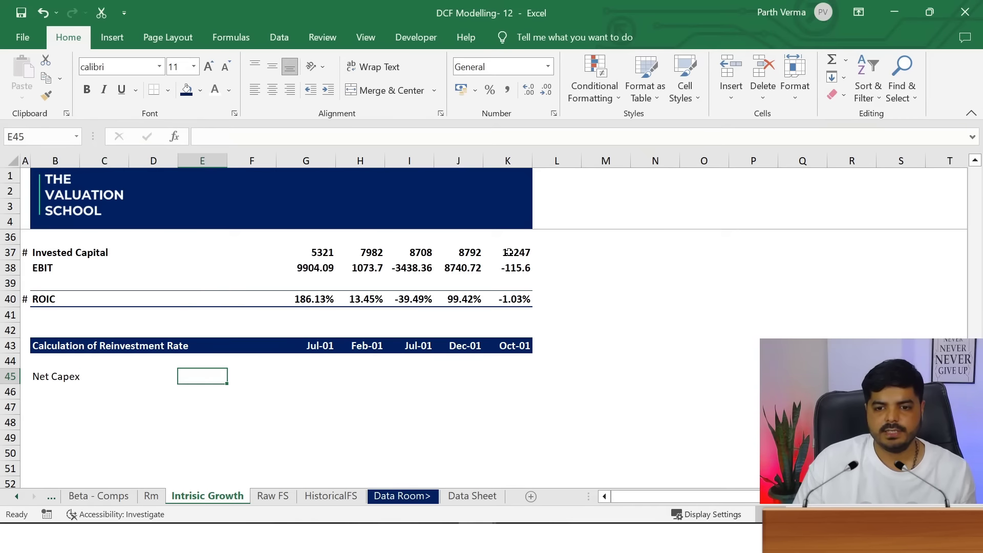
{"action": "key", "text": "Right"}
{"action": "key", "text": "Right"}
Link G43 to the header date with =G6 and copy it across to K43
{"action": "key", "text": "Up"}
{"action": "key", "text": "Up"}
{"action": "type", "text": "="}
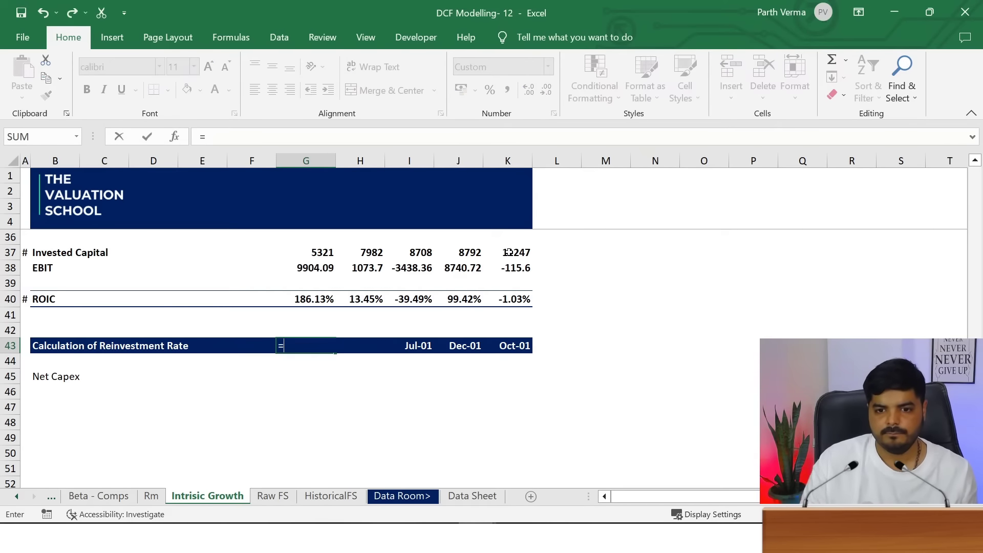
{"action": "key", "text": "Up"}
{"action": "key", "text": "Up"}
{"action": "key", "text": "Up"}
{"action": "key", "text": "Up"}
{"action": "key", "text": "Up"}
{"action": "key", "text": "Up"}
{"action": "key", "text": "Up"}
{"action": "key", "text": "Up"}
{"action": "key", "text": "Up"}
{"action": "key", "text": "Up"}
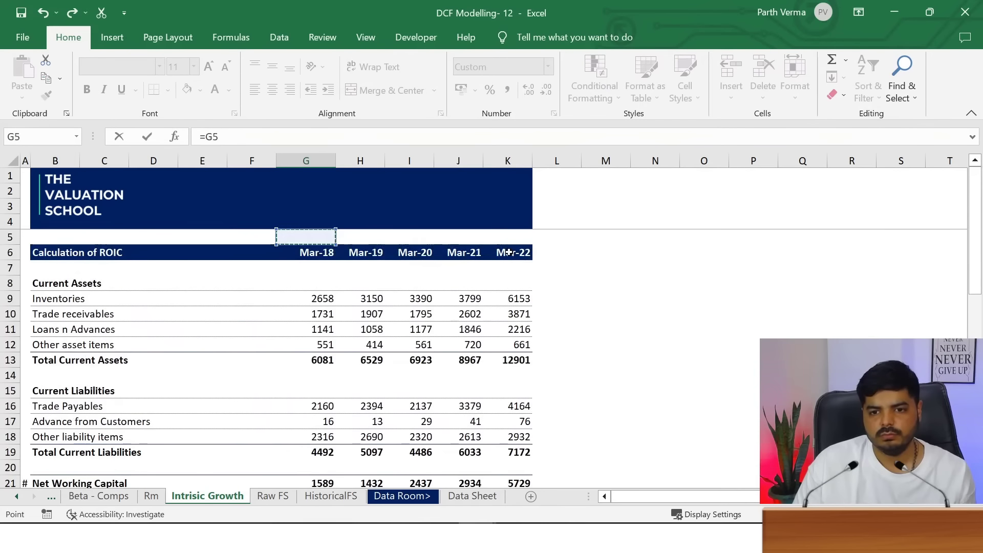
{"action": "key", "text": "Down"}
{"action": "key", "text": "Return"}
{"action": "key", "text": "Up"}
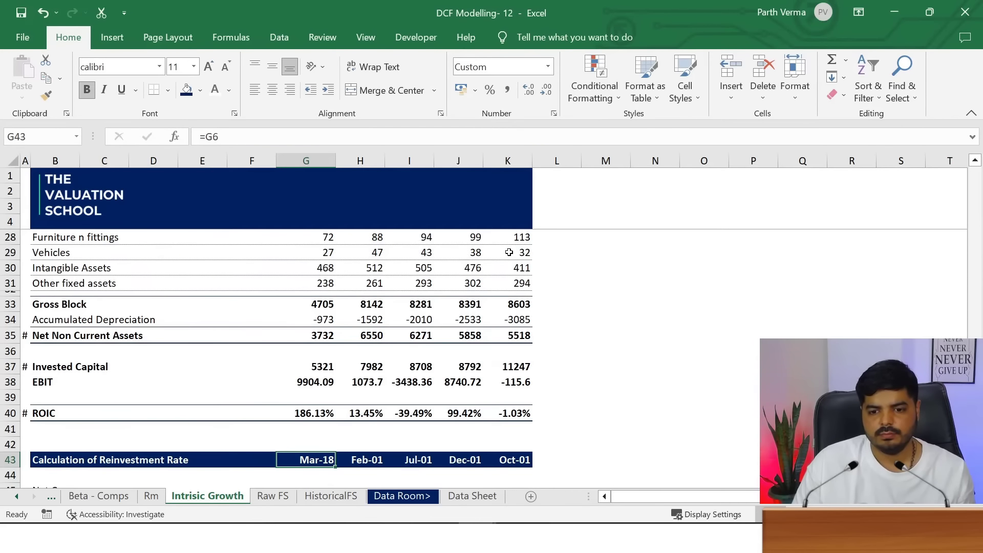
{"action": "key", "text": "ctrl+c"}
{"action": "key", "text": "shift+Right"}
{"action": "key", "text": "shift+Right"}
{"action": "key", "text": "shift+Right"}
{"action": "key", "text": "shift+Right"}
{"action": "key", "text": "Return"}
{"action": "key", "text": "Down"}
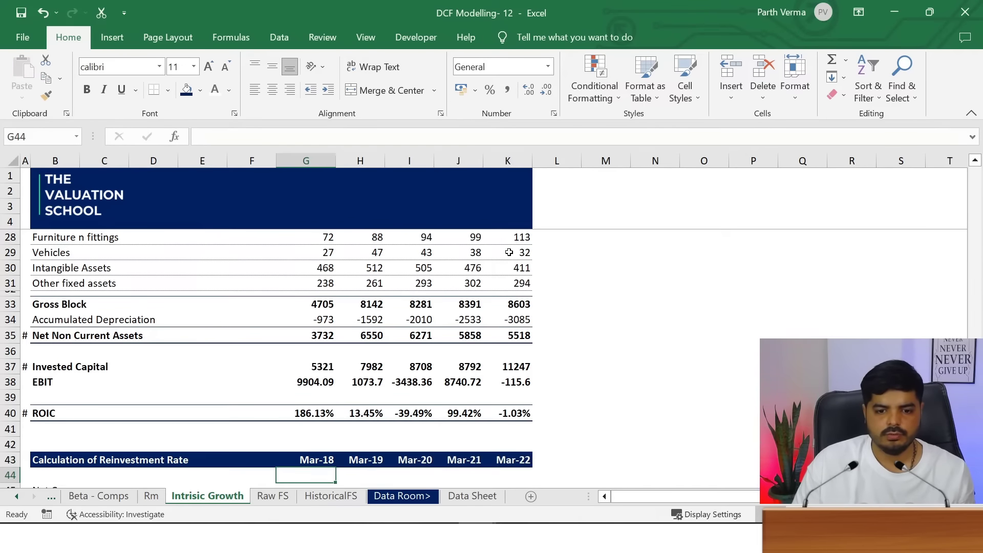
Paste the date link across row 43 again, then undo that paste
{"action": "key", "text": "Down"}
{"action": "key", "text": "Down"}
{"action": "key", "text": "Up"}
{"action": "key", "text": "Up"}
{"action": "key", "text": "Up"}
{"action": "key", "text": "ctrl+c"}
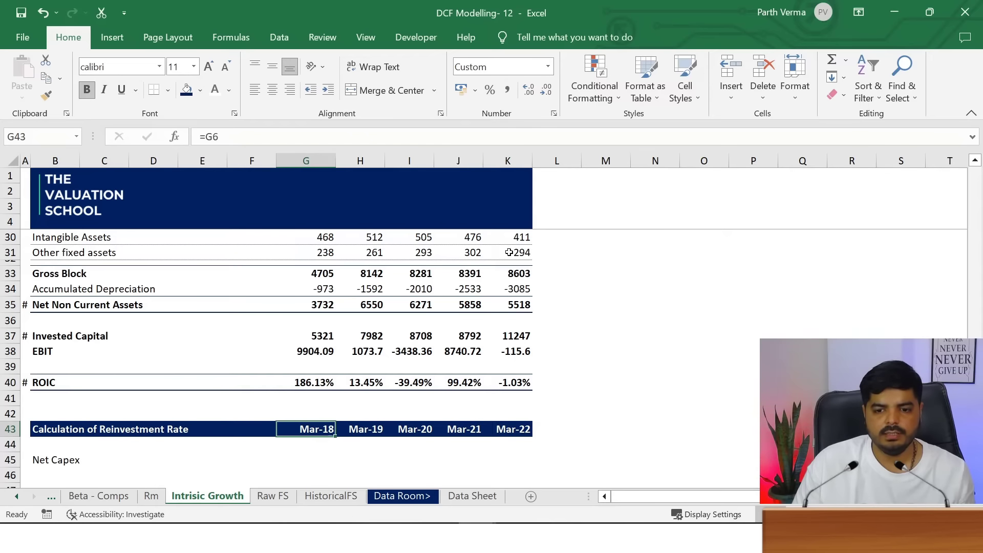
{"action": "key", "text": "shift+Right"}
{"action": "key", "text": "shift+Right"}
{"action": "key", "text": "shift+Right"}
{"action": "key", "text": "ctrl+v"}
{"action": "key", "text": "ctrl+z"}
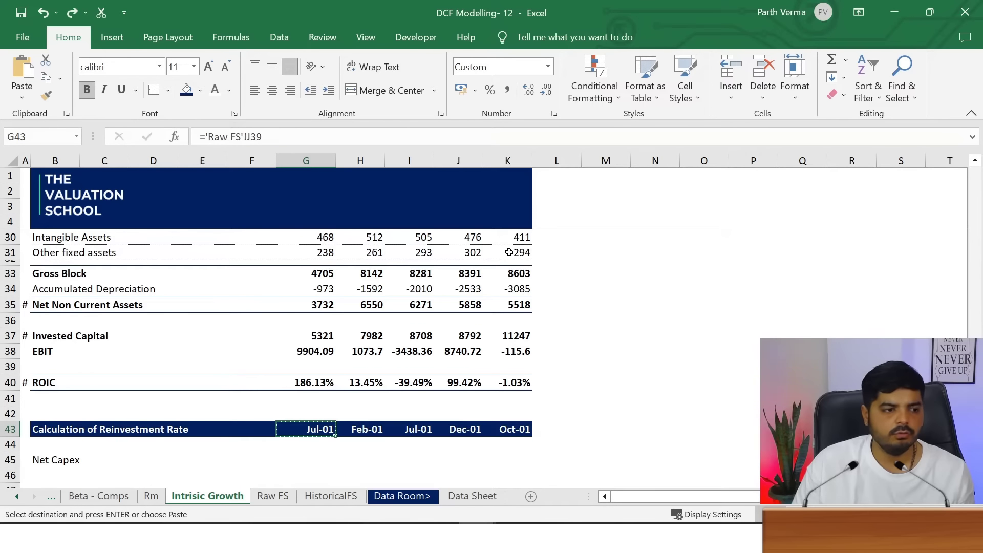
{"action": "key", "text": "Up"}
{"action": "key", "text": "Up"}
{"action": "key", "text": "Up"}
{"action": "key", "text": "Up"}
{"action": "key", "text": "Up"}
{"action": "key", "text": "Up"}
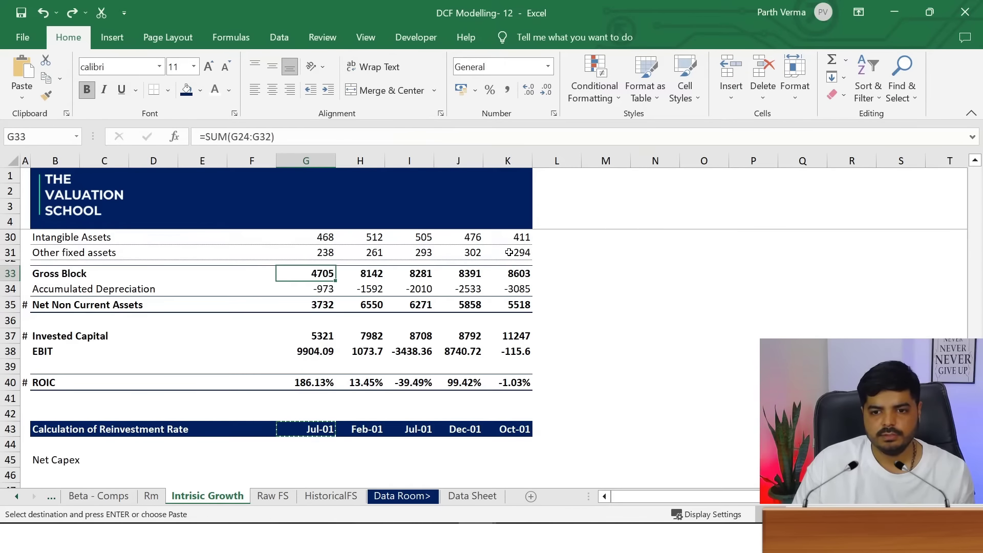
{"action": "key", "text": "Up"}
{"action": "key", "text": "Up"}
{"action": "key", "text": "Up"}
{"action": "key", "text": "Up"}
{"action": "key", "text": "Up"}
{"action": "key", "text": "Up"}
{"action": "key", "text": "Up"}
{"action": "key", "text": "Up"}
{"action": "key", "text": "Up"}
{"action": "key", "text": "Up"}
{"action": "key", "text": "Up"}
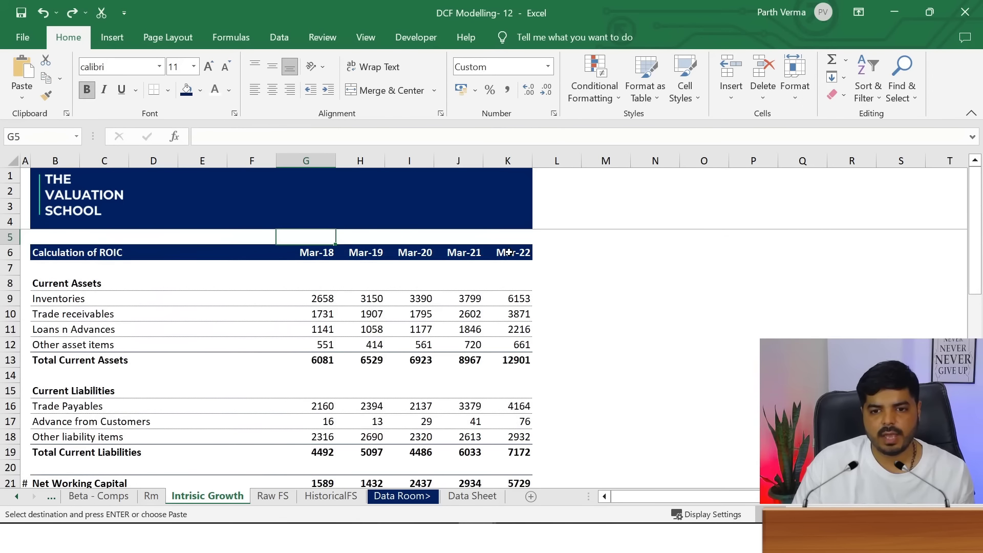
Point the Mar-18 and Mar-19 ROIC header dates at 'Raw FS'!I2 and J2
{"action": "key", "text": "Down"}
{"action": "key", "text": "F2"}
{"action": "key", "text": "BackSpace"}
{"action": "key", "text": "BackSpace"}
{"action": "type", "text": "I2"}
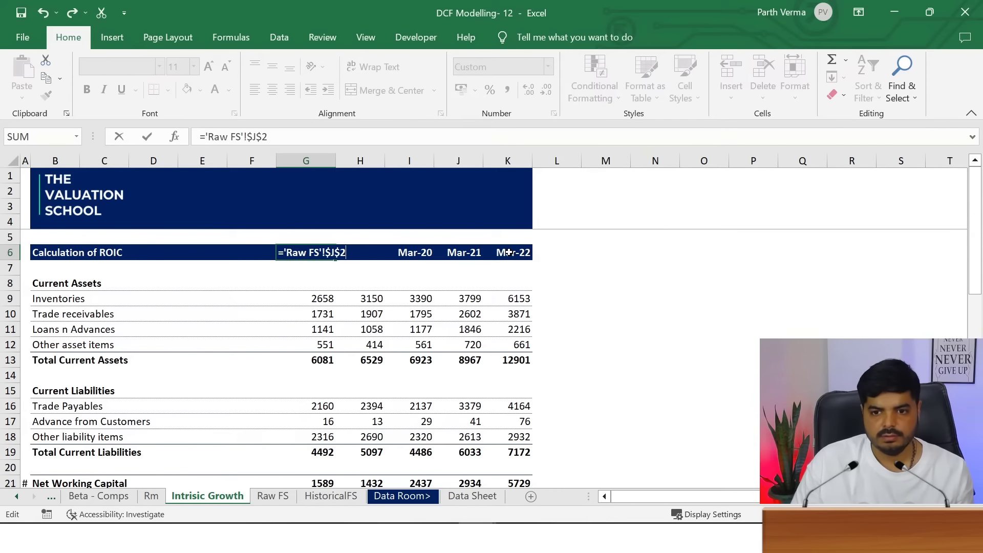
{"action": "key", "text": "Return"}
{"action": "key", "text": "Up"}
{"action": "key", "text": "Right"}
{"action": "key", "text": "F2"}
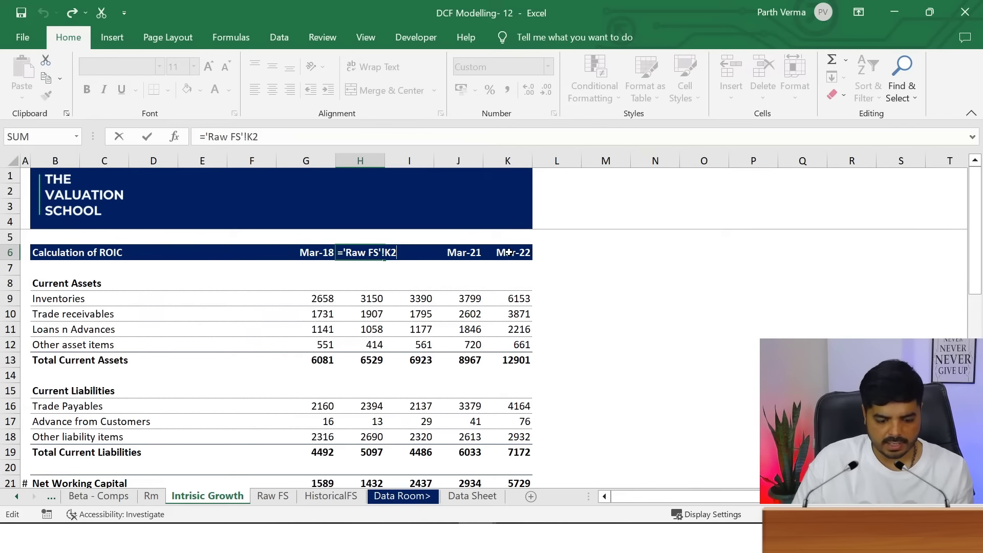
{"action": "key", "text": "BackSpace"}
{"action": "key", "text": "BackSpace"}
{"action": "type", "text": "J2"}
{"action": "key", "text": "Return"}
{"action": "key", "text": "Right"}
{"action": "key", "text": "Up"}
{"action": "key", "text": "F3"}
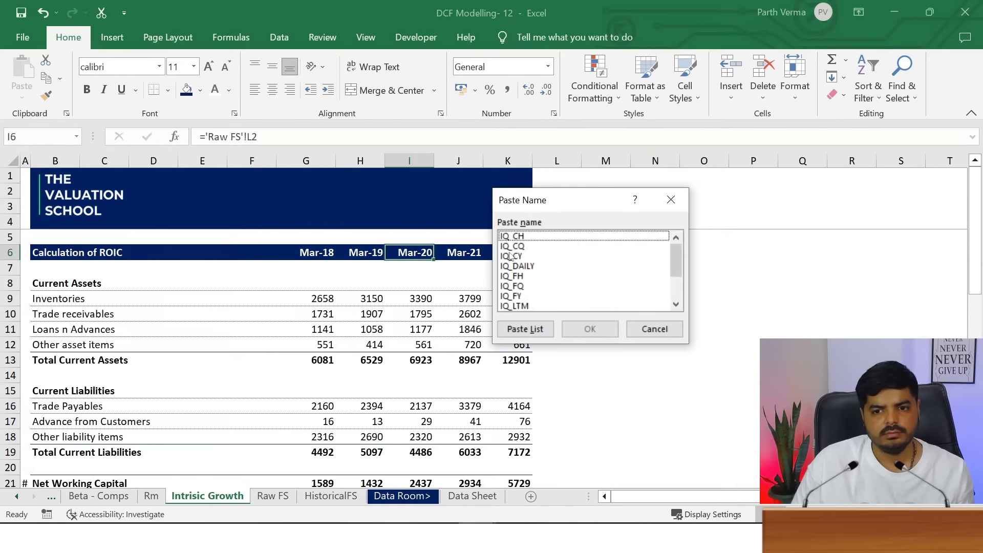
{"action": "key", "text": "Escape"}
Row-lock the Mar-18 header as 'Raw FS'!I$2 and fill it across G6:K6
{"action": "key", "text": "F2"}
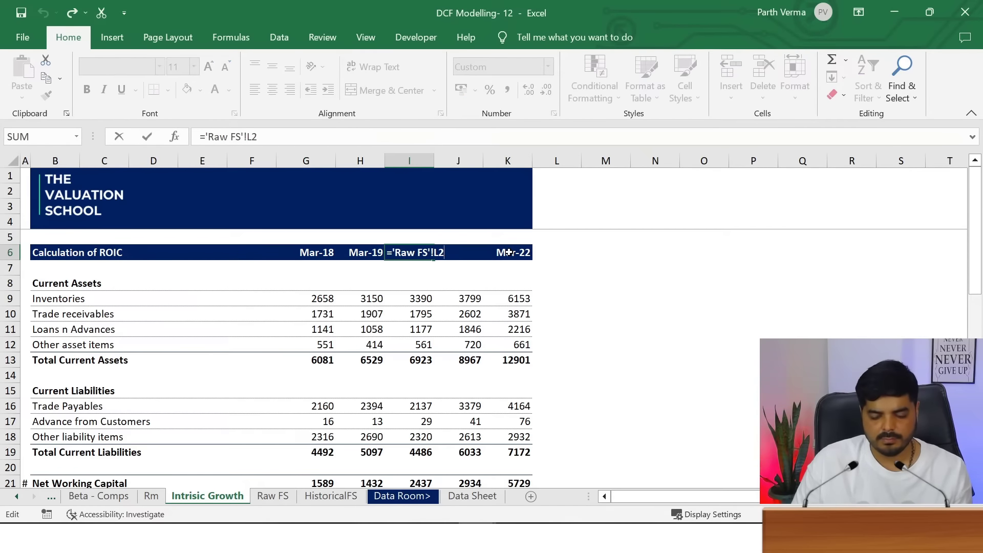
{"action": "key", "text": "F4"}
{"action": "key", "text": "Return"}
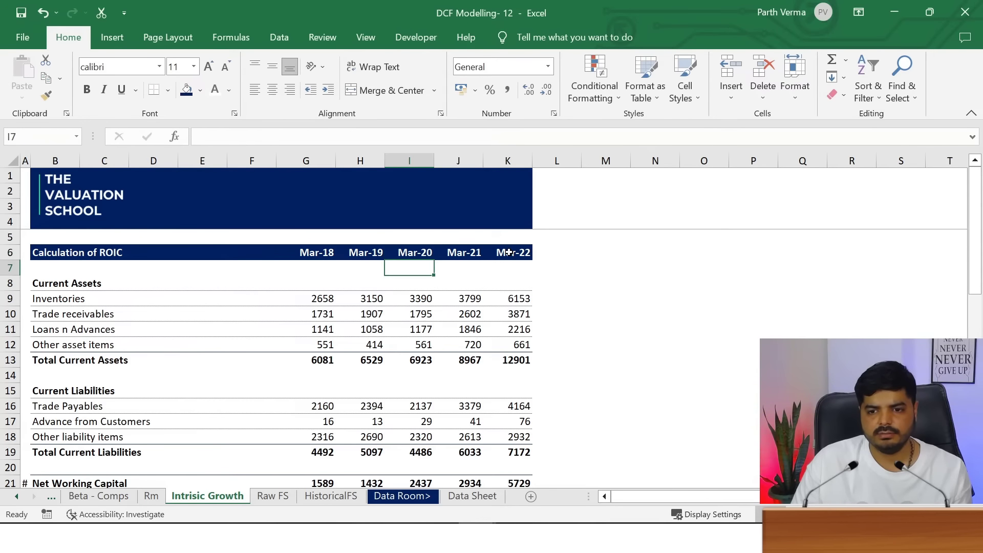
{"action": "key", "text": "Up"}
{"action": "key", "text": "Right"}
{"action": "key", "text": "F3"}
{"action": "key", "text": "Escape"}
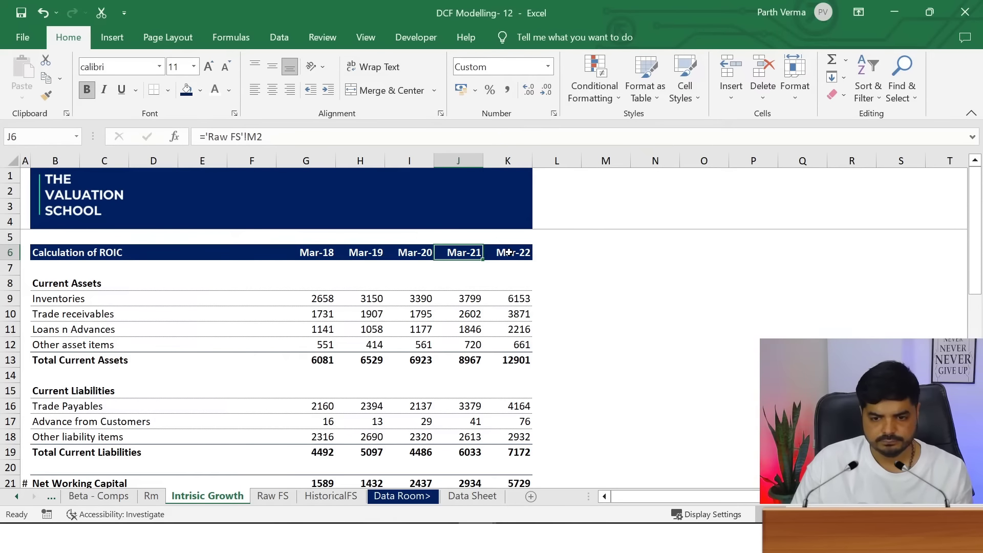
{"action": "key", "text": "Left"}
{"action": "key", "text": "Left"}
{"action": "key", "text": "Left"}
{"action": "key", "text": "F2"}
{"action": "key", "text": "F4"}
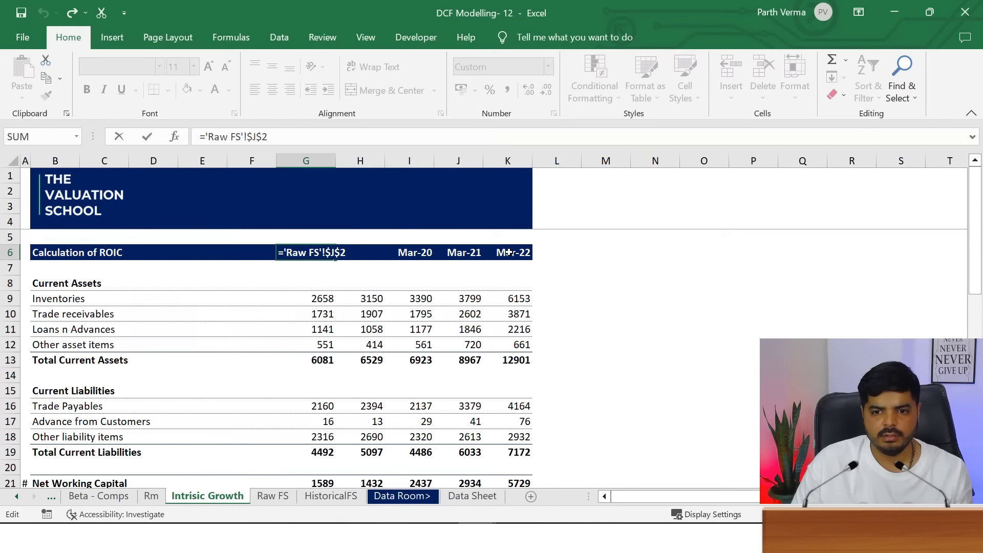
{"action": "key", "text": "F4"}
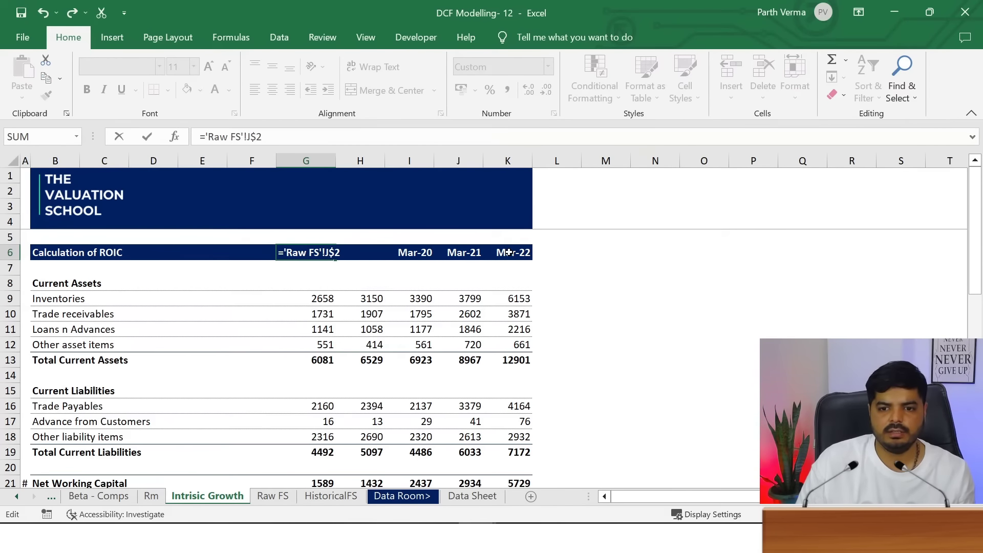
{"action": "key", "text": "Return"}
{"action": "key", "text": "Up"}
{"action": "key", "text": "ctrl+c"}
{"action": "key", "text": "shift+Right"}
{"action": "key", "text": "shift+Right"}
{"action": "key", "text": "shift+Right"}
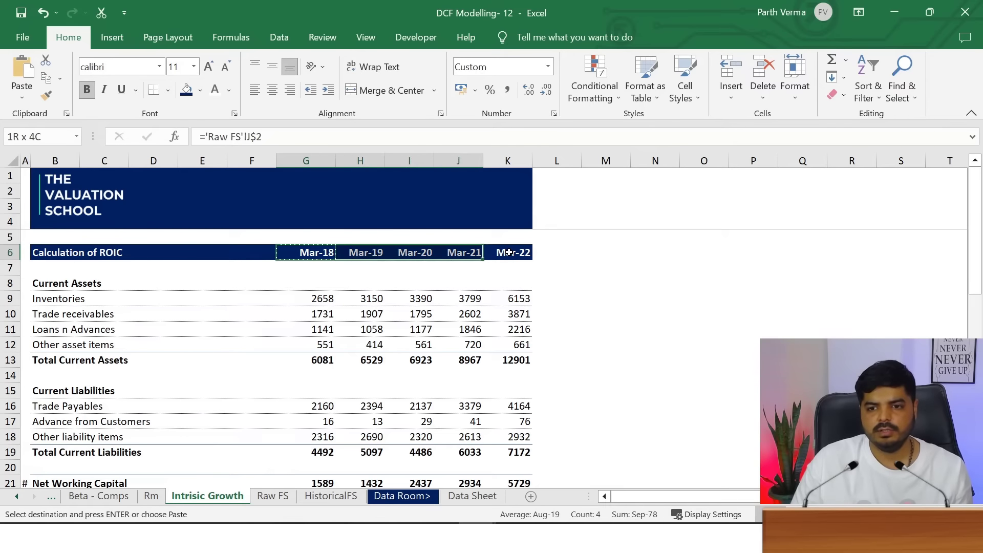
{"action": "key", "text": "ctrl+v"}
{"action": "key", "text": "shift+Right"}
{"action": "key", "text": "Return"}
Copy the five ROIC header dates into the Reinvestment Rate header G43:K43 and verify them
{"action": "key", "text": "Right"}
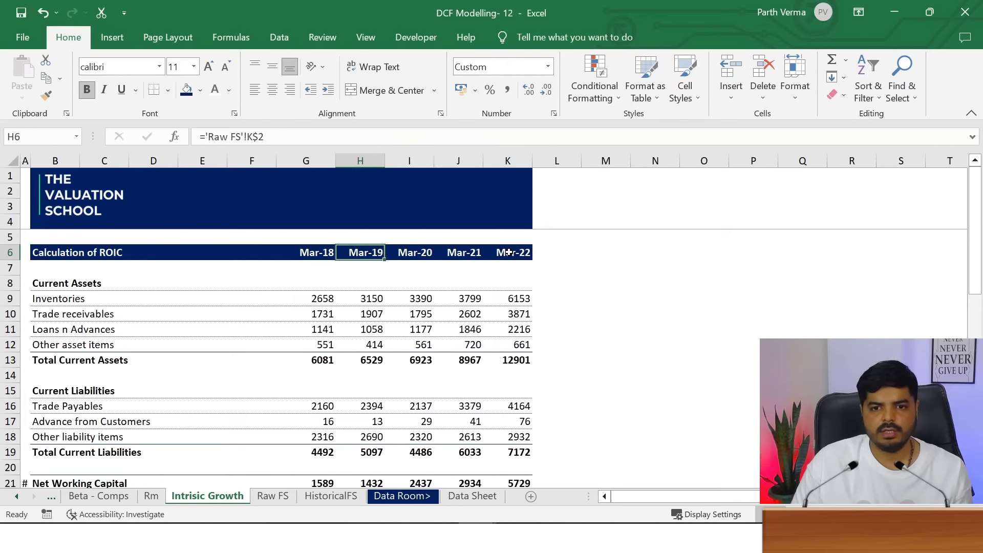
{"action": "key", "text": "Right"}
{"action": "key", "text": "Right"}
{"action": "key", "text": "Right"}
{"action": "key", "text": "Left"}
{"action": "key", "text": "Left"}
{"action": "key", "text": "Left"}
{"action": "key", "text": "Left"}
{"action": "key", "text": "shift+Right"}
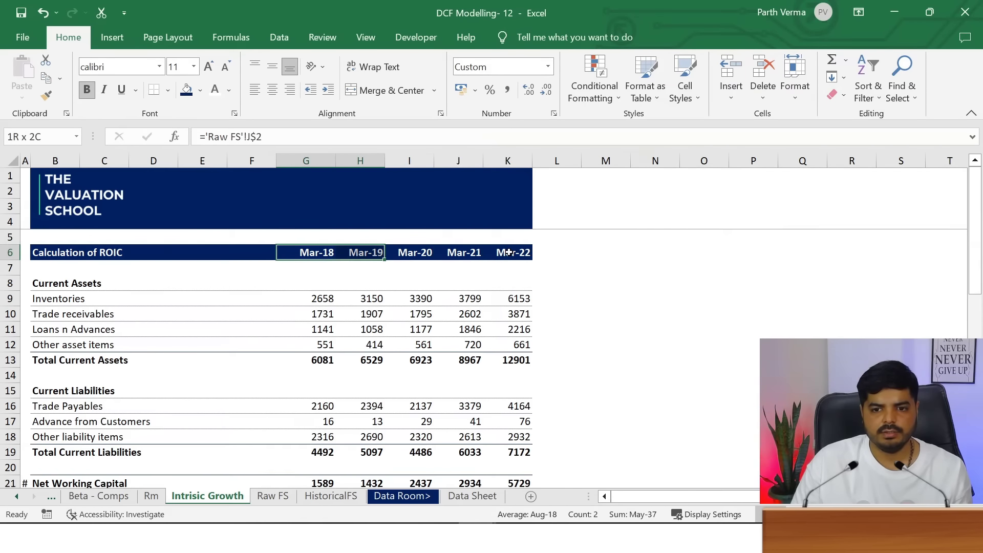
{"action": "key", "text": "shift+Right"}
{"action": "key", "text": "shift+Right"}
{"action": "key", "text": "shift+Right"}
{"action": "key", "text": "ctrl+c"}
{"action": "key", "text": "Down"}
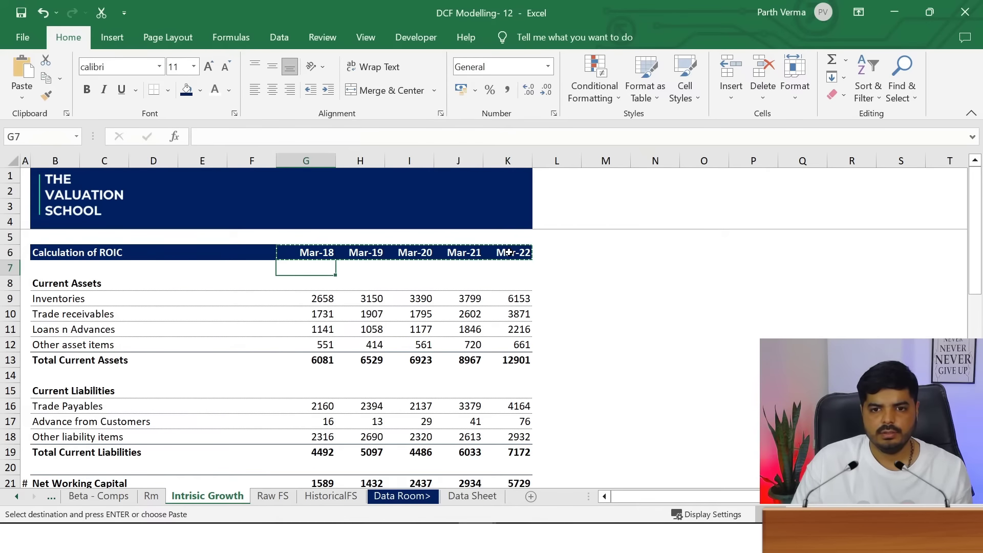
{"action": "key", "text": "Down"}
{"action": "key", "text": "Down"}
{"action": "key", "text": "Down"}
{"action": "key", "text": "Down"}
{"action": "key", "text": "Down"}
{"action": "key", "text": "Down"}
{"action": "key", "text": "Down"}
{"action": "key", "text": "Down"}
{"action": "key", "text": "Down"}
{"action": "key", "text": "Down"}
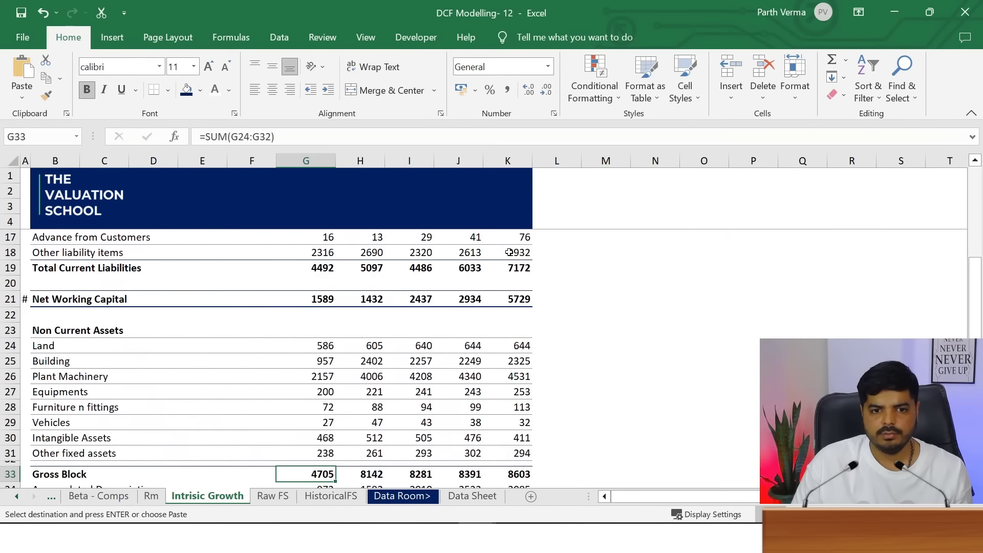
{"action": "key", "text": "Down"}
{"action": "key", "text": "Down"}
{"action": "key", "text": "Down"}
{"action": "key", "text": "Down"}
{"action": "key", "text": "Down"}
{"action": "key", "text": "Down"}
{"action": "key", "text": "Down"}
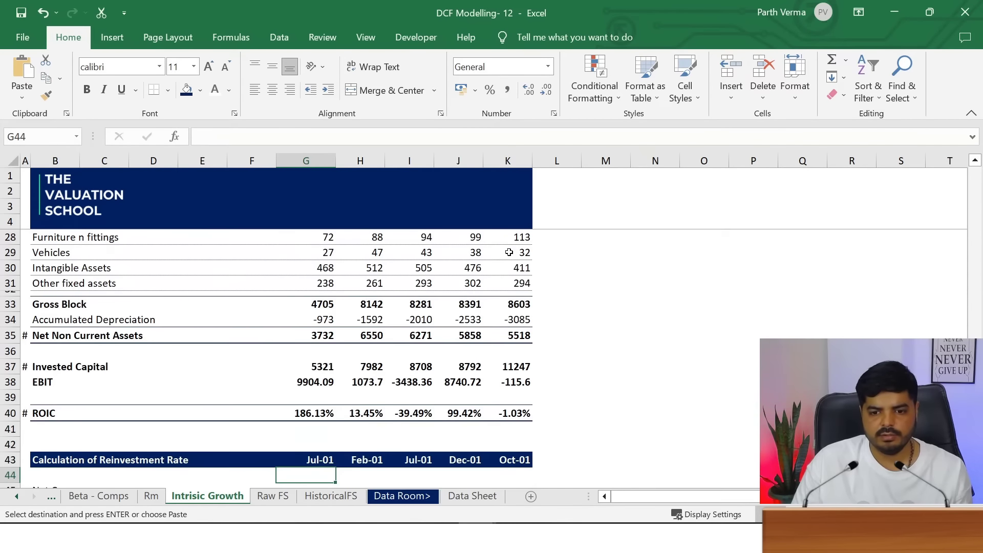
{"action": "key", "text": "ctrl+v"}
{"action": "key", "text": "Right"}
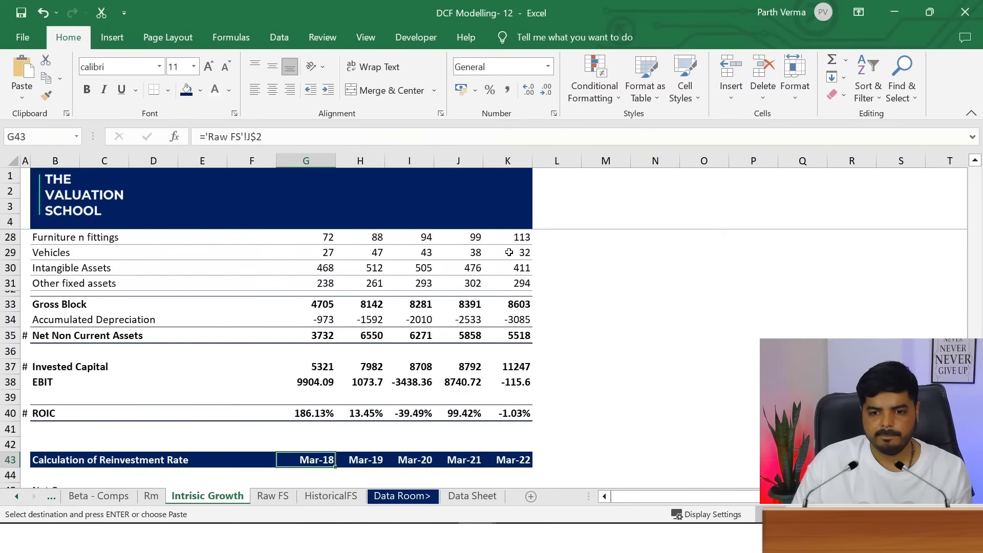
{"action": "key", "text": "F2"}
{"action": "key", "text": "Tab"}
{"action": "key", "text": "F2"}
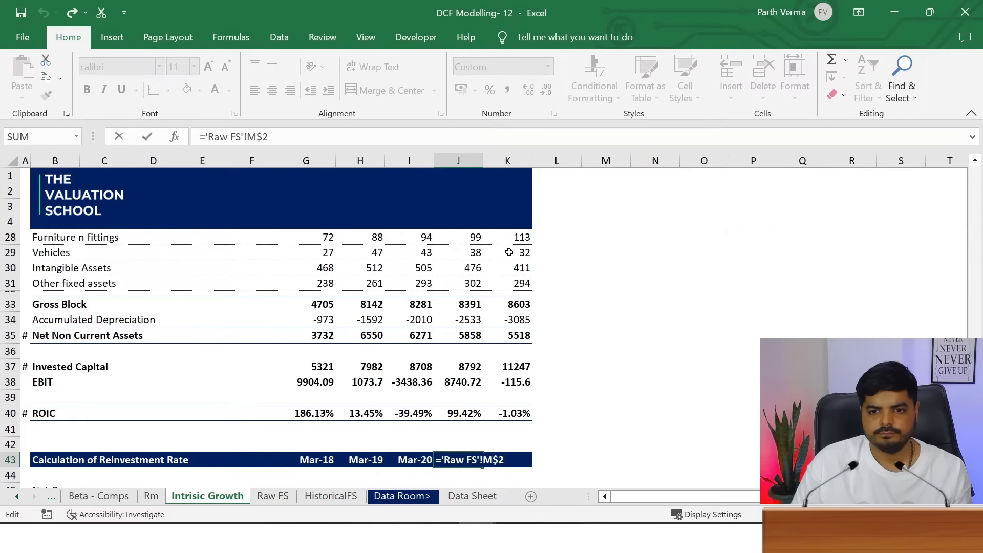
{"action": "key", "text": "Tab"}
{"action": "key", "text": "F2"}
{"action": "key", "text": "shift+Tab"}
{"action": "key", "text": "Home"}
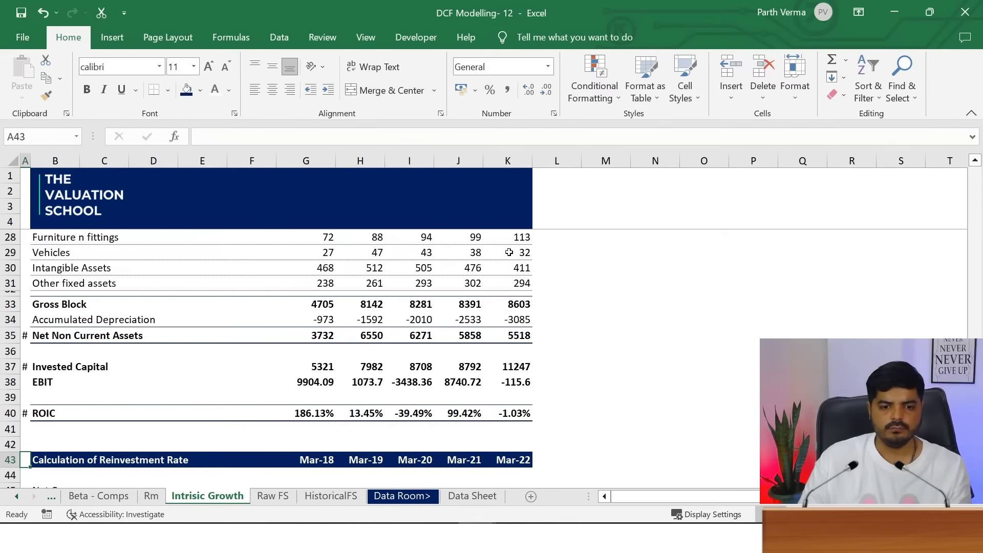
{"action": "key", "text": "Down"}
{"action": "key", "text": "Down"}
{"action": "key", "text": "Down"}
{"action": "key", "text": "Down"}
{"action": "key", "text": "Down"}
{"action": "key", "text": "Down"}
{"action": "key", "text": "Down"}
Begin a Net Capex formula in G45 referencing cells up in the ROIC table
{"action": "key", "text": "Up"}
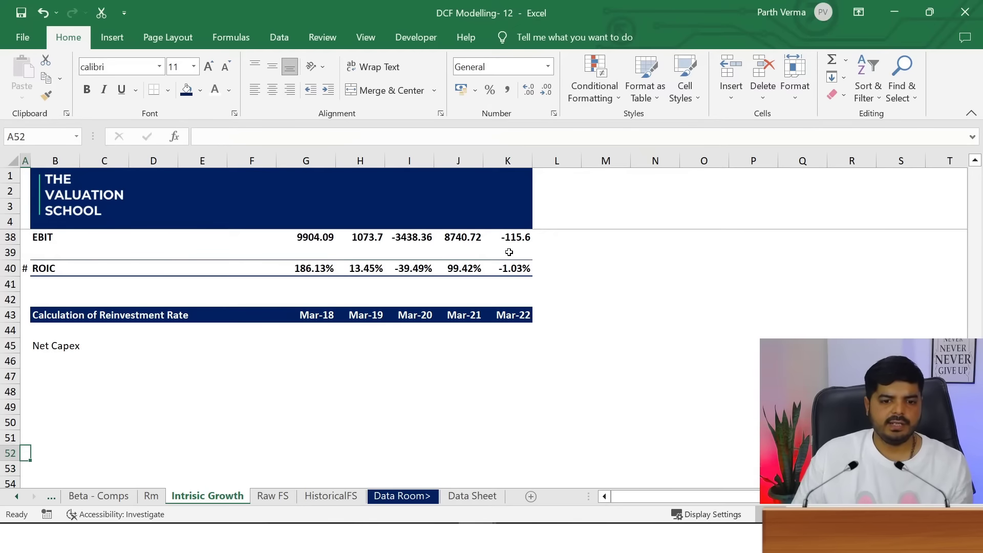
{"action": "key", "text": "Up"}
{"action": "key", "text": "Up"}
{"action": "key", "text": "Up"}
{"action": "key", "text": "Right"}
{"action": "key", "text": "Right"}
{"action": "key", "text": "Right"}
{"action": "key", "text": "Right"}
{"action": "key", "text": "Right"}
{"action": "key", "text": "Right"}
{"action": "key", "text": "Right"}
{"action": "key", "text": "Down"}
{"action": "key", "text": "Down"}
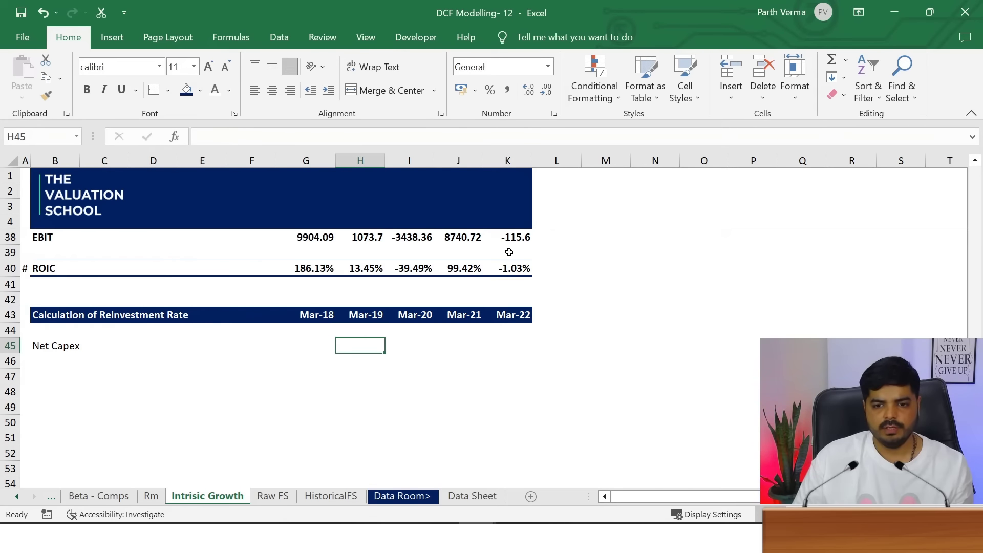
{"action": "key", "text": "Left"}
{"action": "type", "text": "="}
{"action": "key", "text": "Up"}
{"action": "key", "text": "Up"}
{"action": "key", "text": "Up"}
{"action": "key", "text": "Up"}
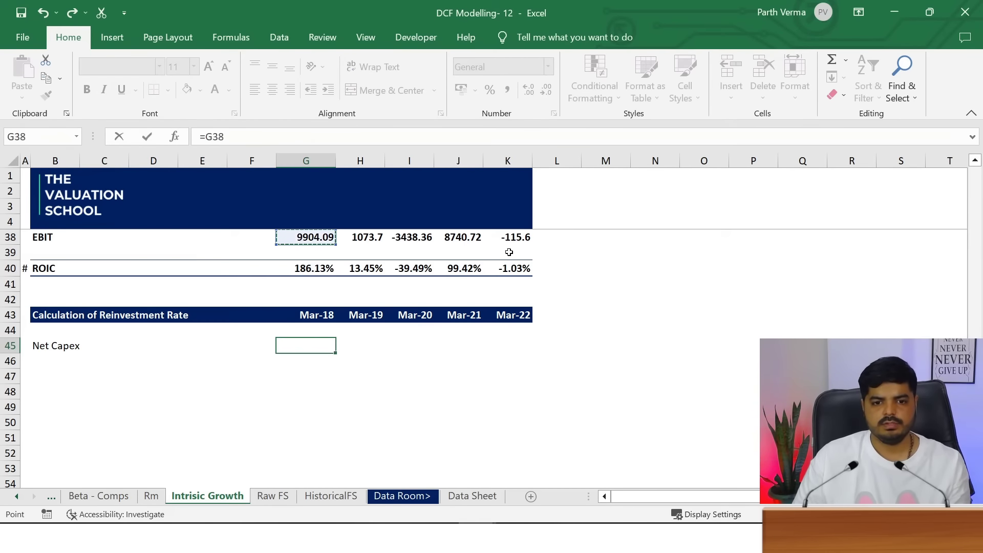
{"action": "key", "text": "Up"}
{"action": "key", "text": "Up"}
{"action": "key", "text": "Up"}
{"action": "key", "text": "Up"}
{"action": "key", "text": "Up"}
{"action": "key", "text": "Up"}
{"action": "key", "text": "Up"}
{"action": "key", "text": "Up"}
{"action": "key", "text": "Up"}
{"action": "key", "text": "Up"}
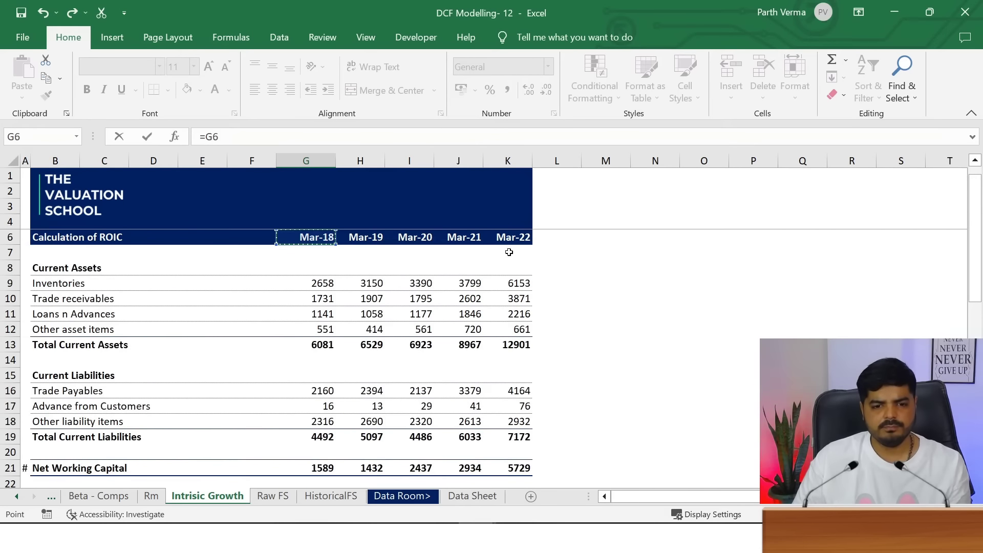
{"action": "key", "text": "Up"}
{"action": "key", "text": "Up"}
{"action": "key", "text": "Up"}
{"action": "key", "text": "Down"}
{"action": "key", "text": "Down"}
{"action": "key", "text": "Down"}
{"action": "key", "text": "Down"}
{"action": "key", "text": "Down"}
{"action": "key", "text": "Down"}
{"action": "key", "text": "Down"}
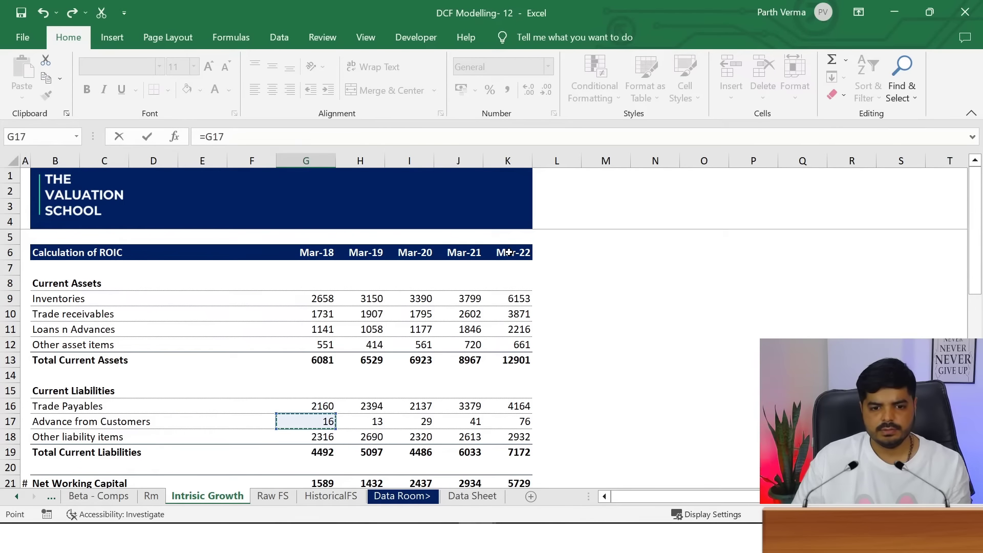
{"action": "key", "text": "Down"}
{"action": "key", "text": "Down"}
{"action": "key", "text": "Down"}
{"action": "key", "text": "Down"}
{"action": "key", "text": "Down"}
{"action": "key", "text": "Down"}
{"action": "key", "text": "Down"}
{"action": "key", "text": "Down"}
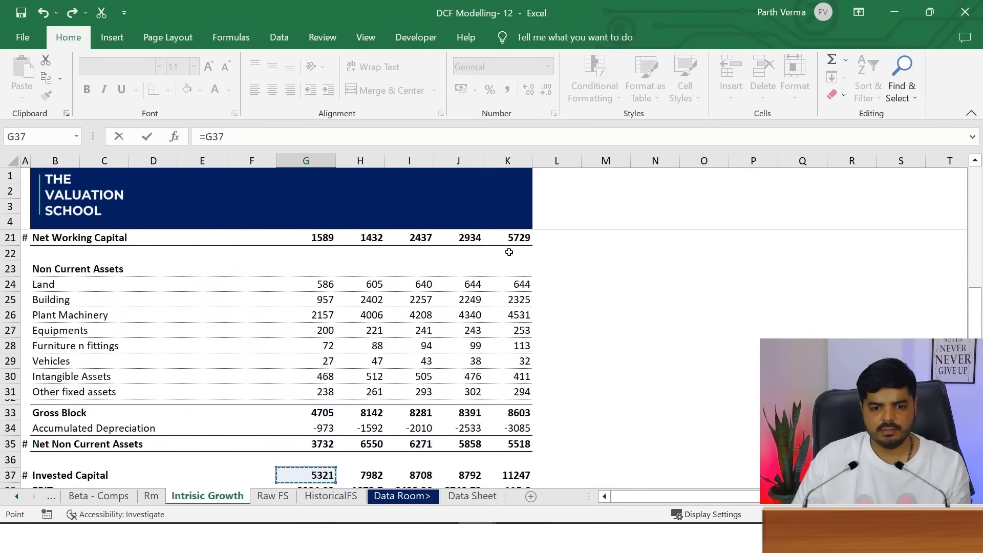
Cancel the unfinished =G35 entry in G45 and bring up Screener's Asian Paints balance sheet
{"action": "key", "text": "Up"}
{"action": "key", "text": "Up"}
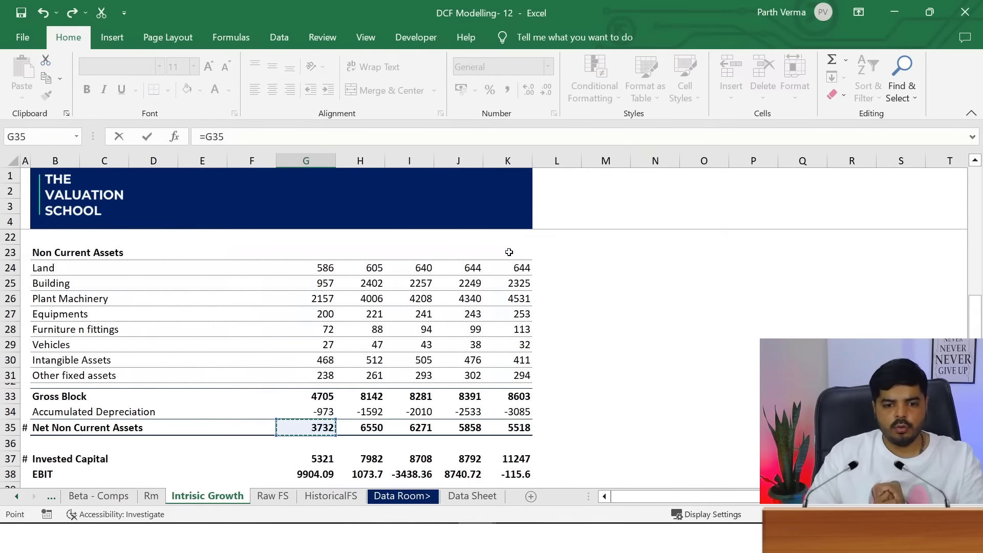
{"action": "key", "text": "Escape"}
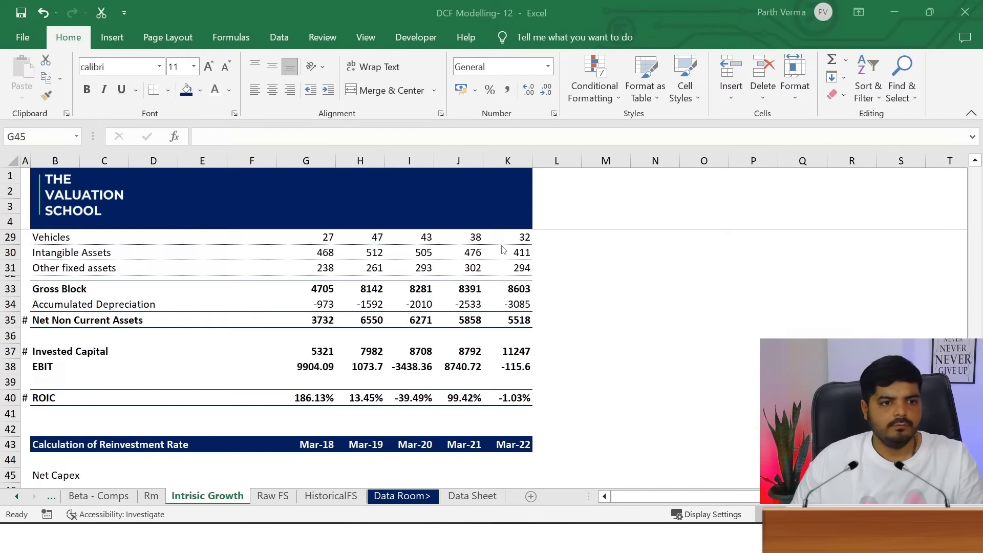
{"action": "key", "text": "alt+Tab"}
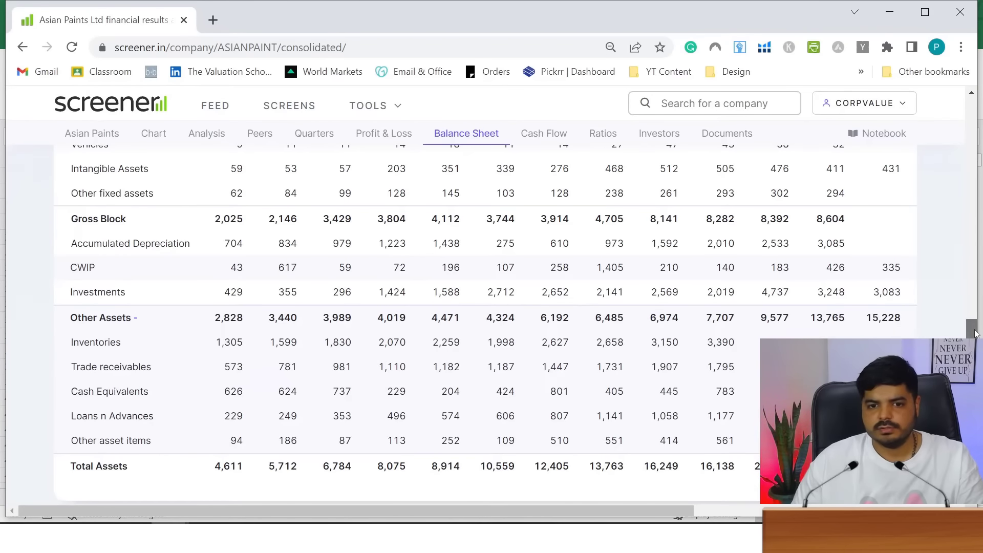
Copy Screener's full Asian Paints cash flow table and return to Excel
{"action": "scroll", "coordinate": [976, 333], "scroll_direction": "down", "scroll_amount": 8}
{"action": "scroll", "coordinate": [976, 333], "scroll_direction": "up", "scroll_amount": 2}
{"action": "scroll", "coordinate": [975, 333], "scroll_direction": "down", "scroll_amount": 1}
{"action": "scroll", "coordinate": [975, 333], "scroll_direction": "down", "scroll_amount": 1}
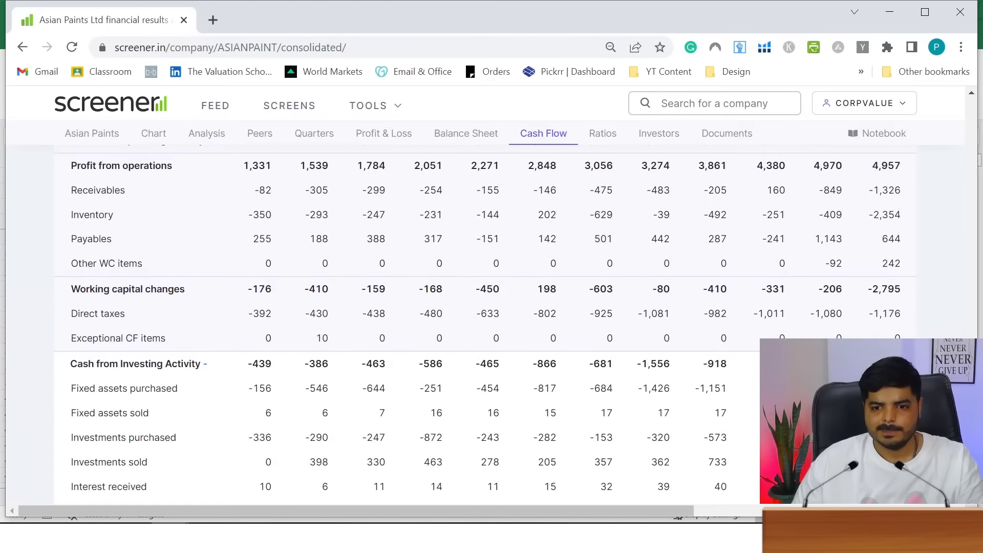
{"action": "scroll", "coordinate": [492, 328], "scroll_direction": "down", "scroll_amount": 1}
{"action": "scroll", "coordinate": [492, 328], "scroll_direction": "down", "scroll_amount": 1}
{"action": "scroll", "coordinate": [492, 328], "scroll_direction": "down", "scroll_amount": 1}
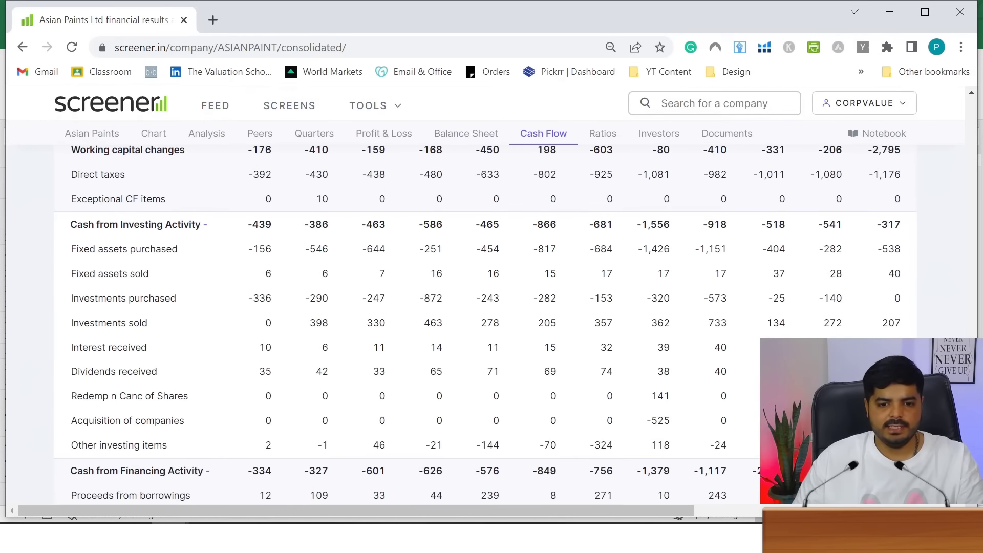
{"action": "scroll", "coordinate": [491, 327], "scroll_direction": "up", "scroll_amount": 3}
{"action": "scroll", "coordinate": [492, 328], "scroll_direction": "up", "scroll_amount": 2}
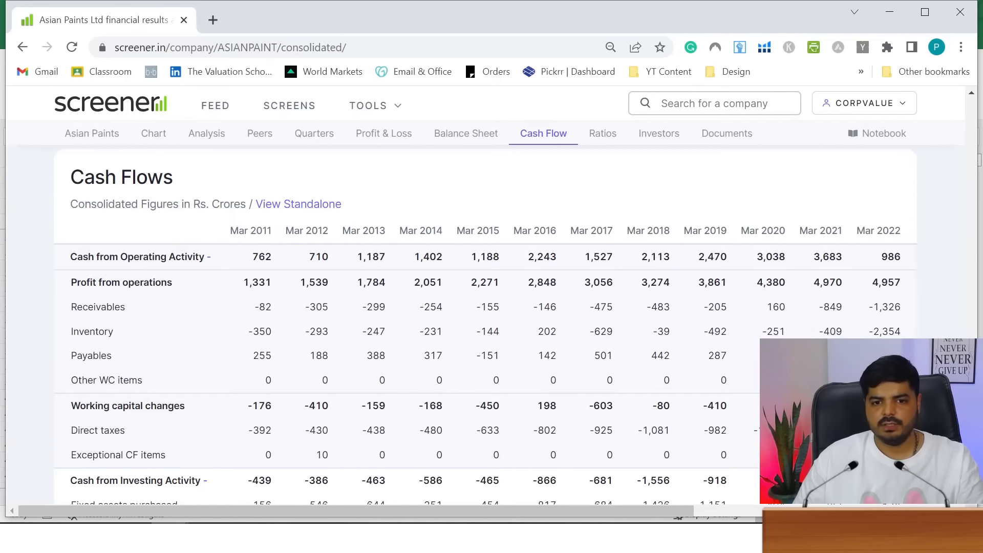
{"action": "mouse_move", "coordinate": [71, 231]}
{"action": "left_mouse_down"}
{"action": "mouse_move", "coordinate": [823, 336]}
{"action": "mouse_move", "coordinate": [893, 224]}
{"action": "left_mouse_up"}
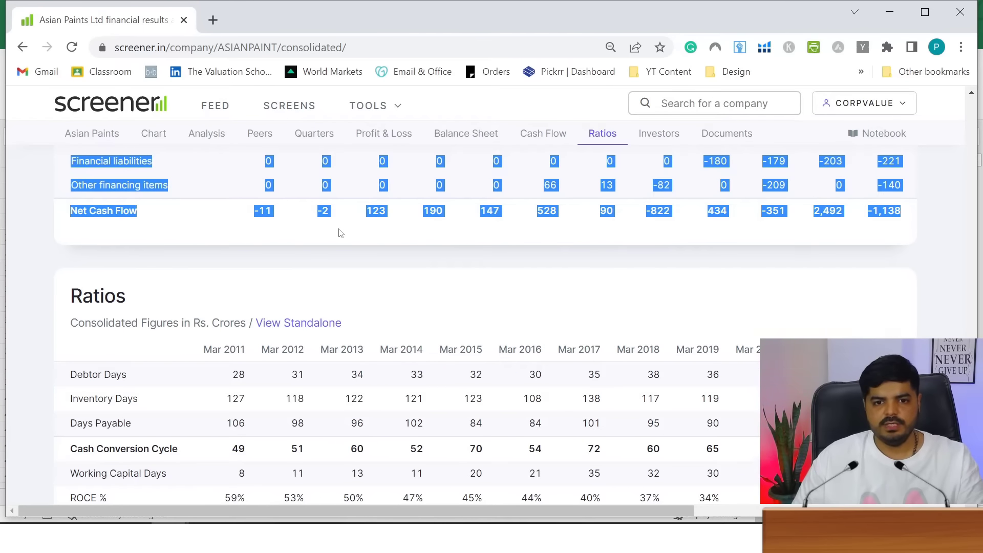
{"action": "key", "text": "alt+Tab"}
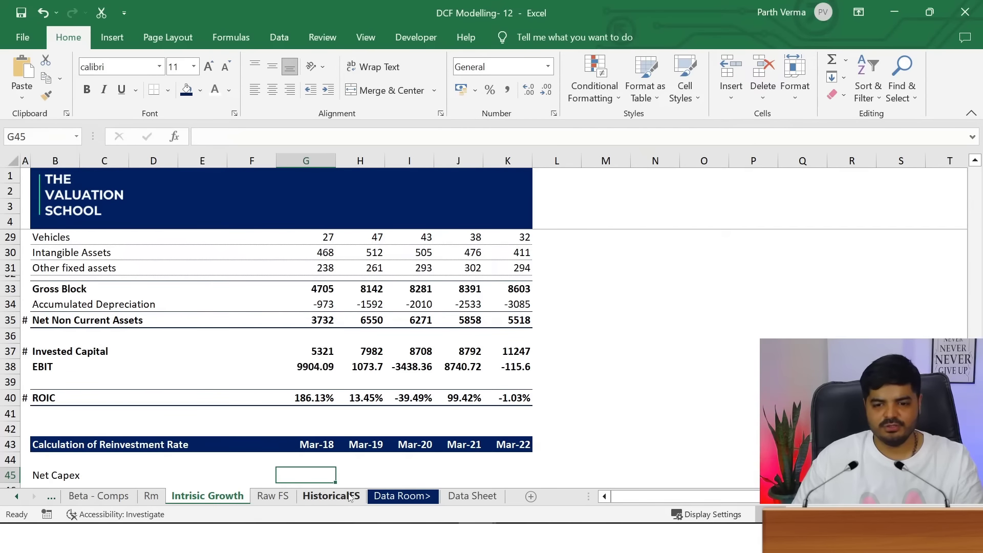
Paste the cash flow table as text into Raw FS at B43, below Total Assets
{"action": "right_click", "coordinate": [292, 495]}
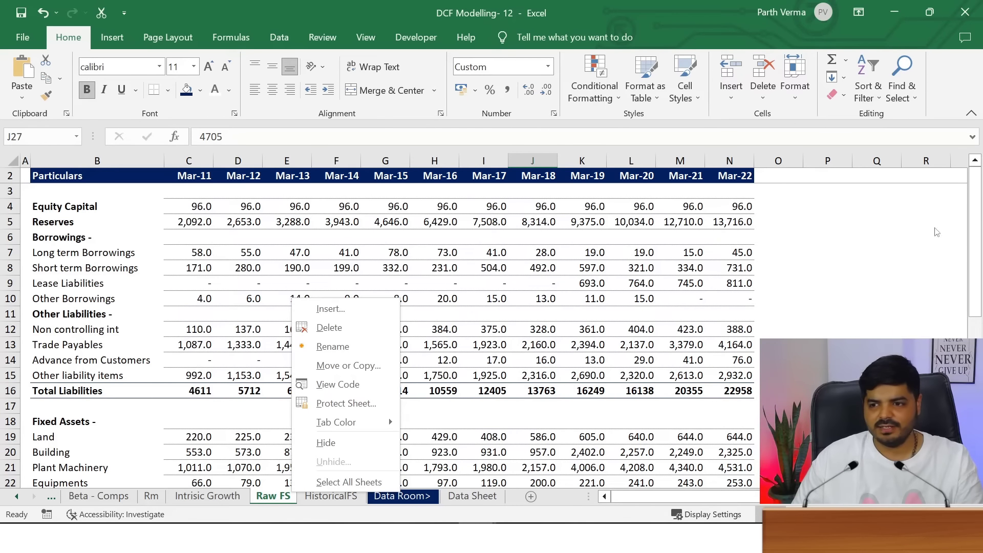
{"action": "left_click_drag", "start_coordinate": [978, 261], "coordinate": [975, 330]}
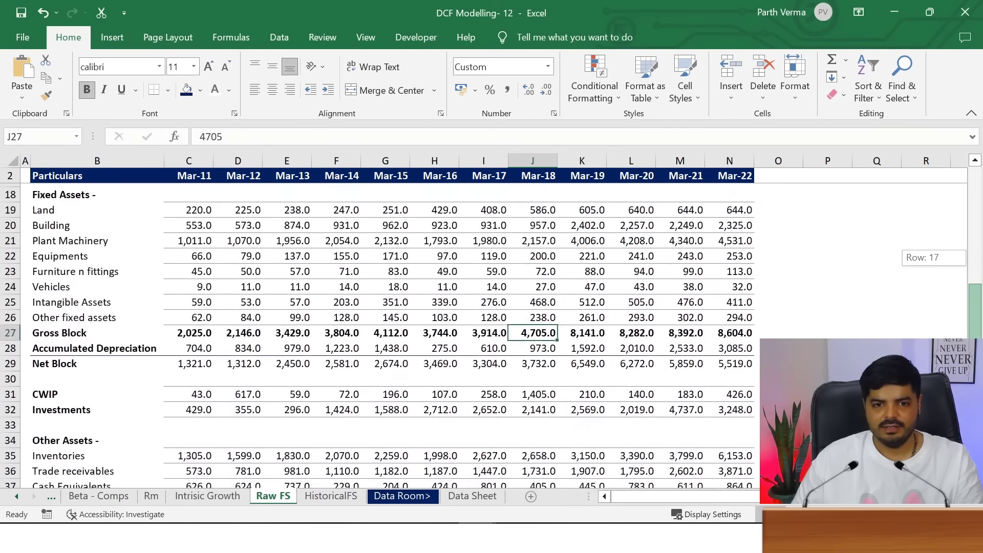
{"action": "left_click", "coordinate": [51, 468]}
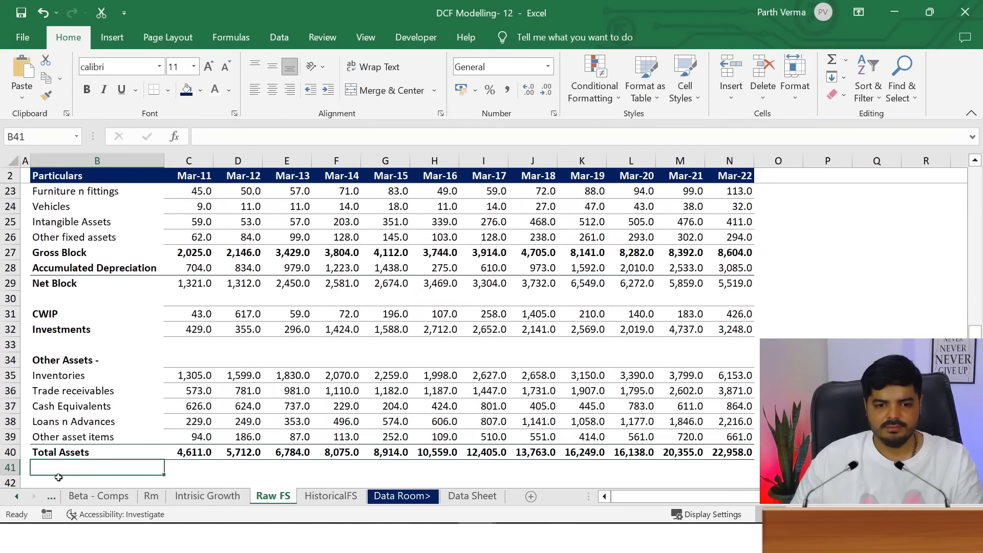
{"action": "key", "text": "Down"}
{"action": "key", "text": "Down"}
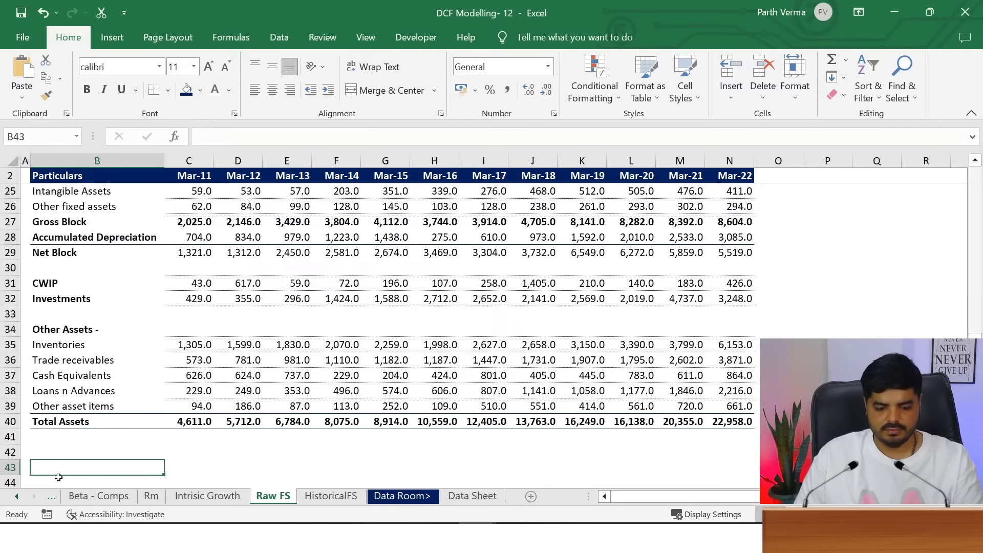
{"action": "key", "text": "ctrl+alt+v"}
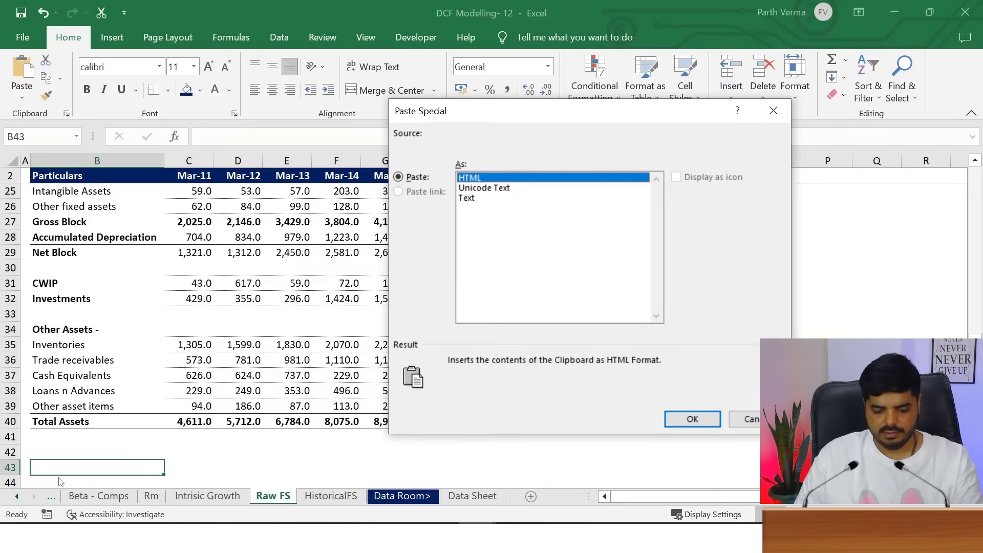
{"action": "key", "text": "Down"}
{"action": "key", "text": "Down"}
{"action": "key", "text": "Return"}
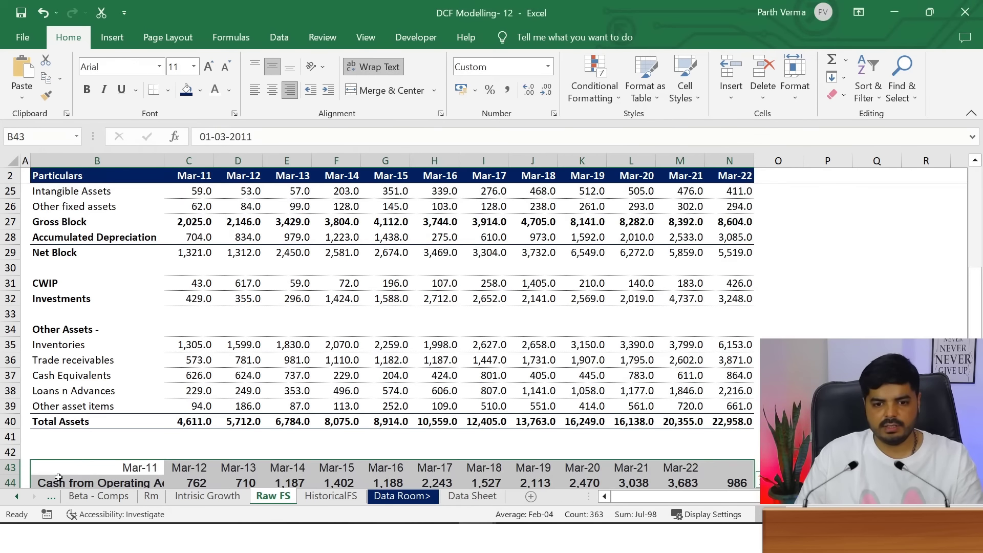
Delete the duplicate Mar-11 to Mar-22 year row from the pasted block
{"action": "key", "text": "Down"}
{"action": "key", "text": "Down"}
{"action": "key", "text": "Down"}
{"action": "key", "text": "Up"}
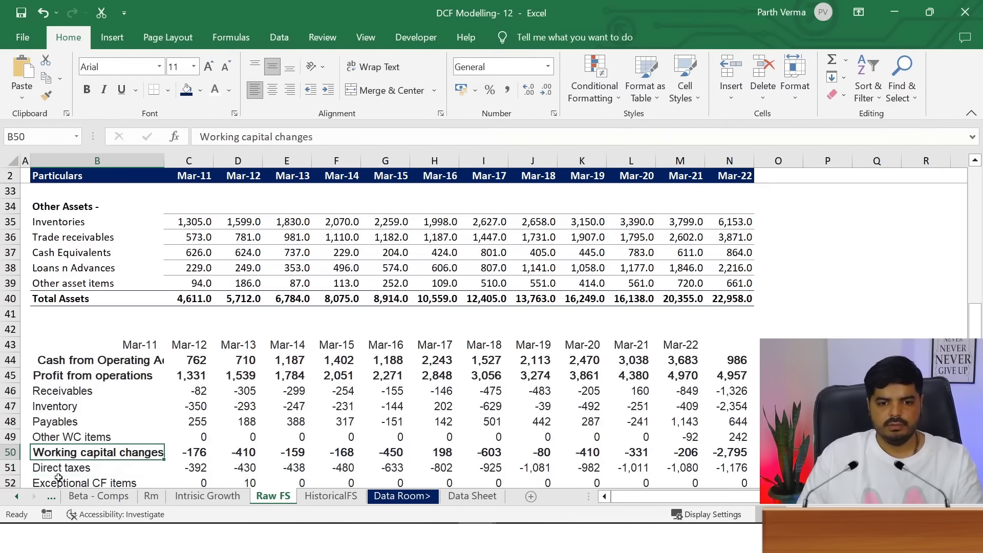
{"action": "key", "text": "Up"}
{"action": "key", "text": "Up"}
{"action": "key", "text": "Up"}
{"action": "key", "text": "Up"}
{"action": "key", "text": "Up"}
{"action": "key", "text": "Up"}
{"action": "key", "text": "Up"}
{"action": "key", "text": "Up"}
{"action": "key", "text": "Up"}
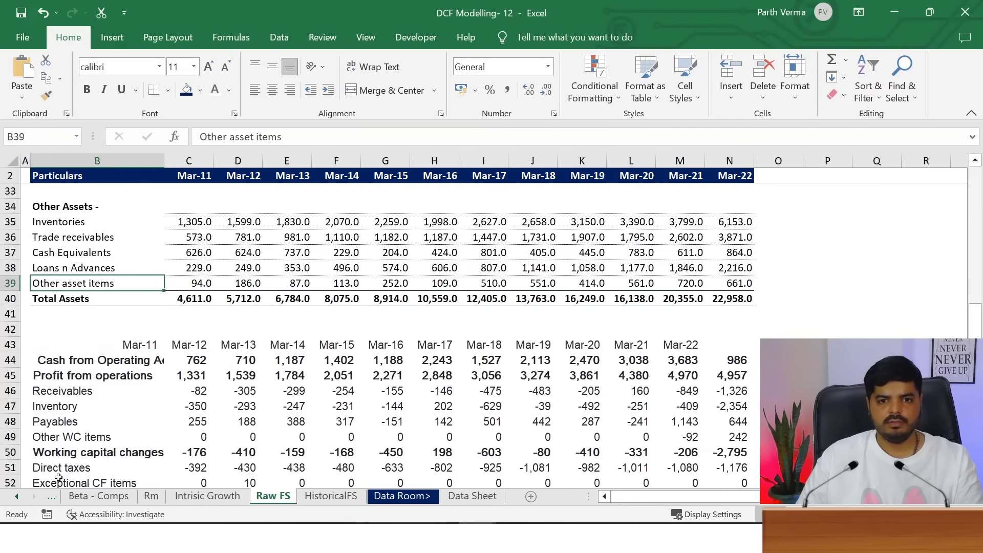
{"action": "key", "text": "Down"}
{"action": "key", "text": "Down"}
{"action": "key", "text": "Down"}
{"action": "key", "text": "Down"}
{"action": "key", "text": "shift+Right"}
{"action": "key", "text": "shift+Right"}
{"action": "key", "text": "shift+Right"}
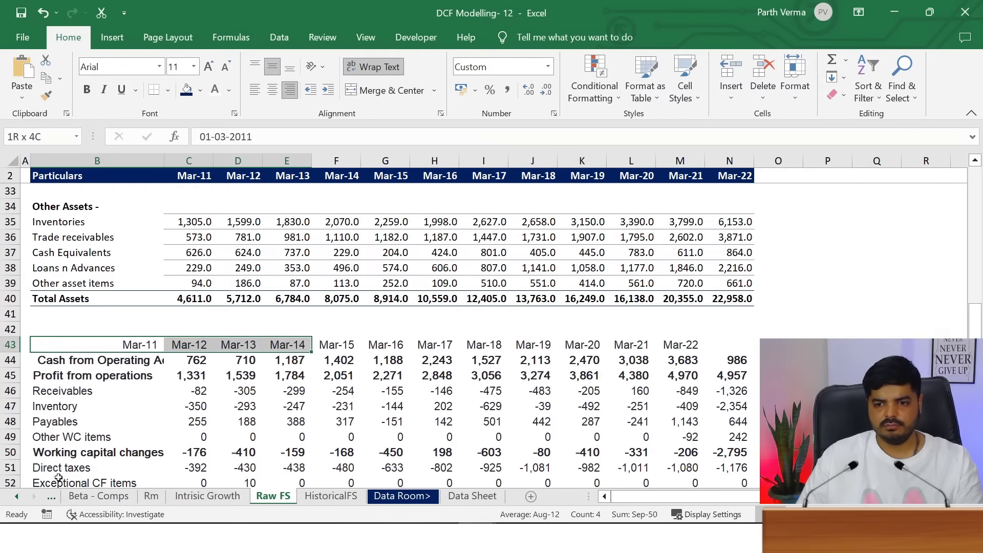
{"action": "key", "text": "ctrl+shift+Right"}
{"action": "key", "text": "Delete"}
{"action": "key", "text": "Down"}
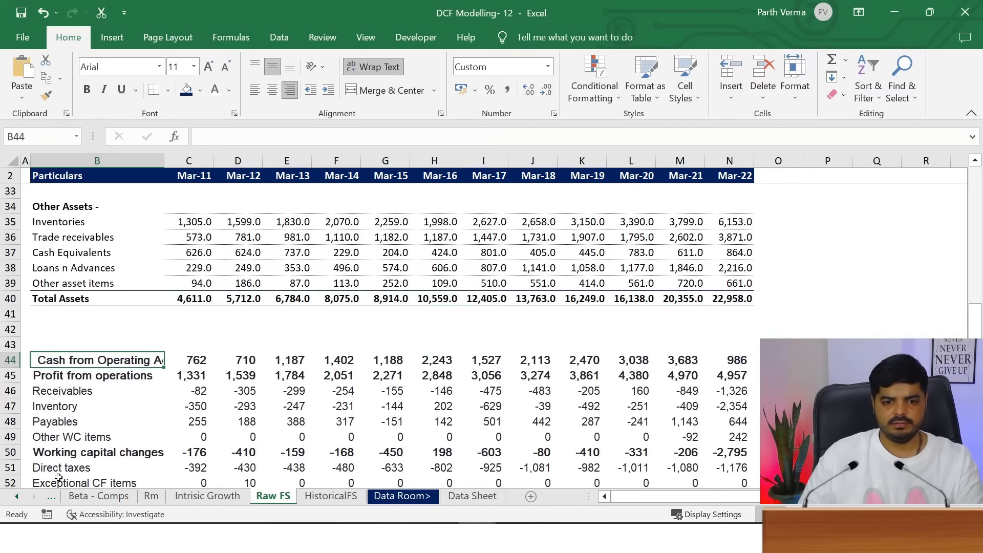
Set the pasted cash flow block B44:N70 to Calibri
{"action": "key", "text": "ctrl+shift+Right"}
{"action": "key", "text": "ctrl+shift+Down"}
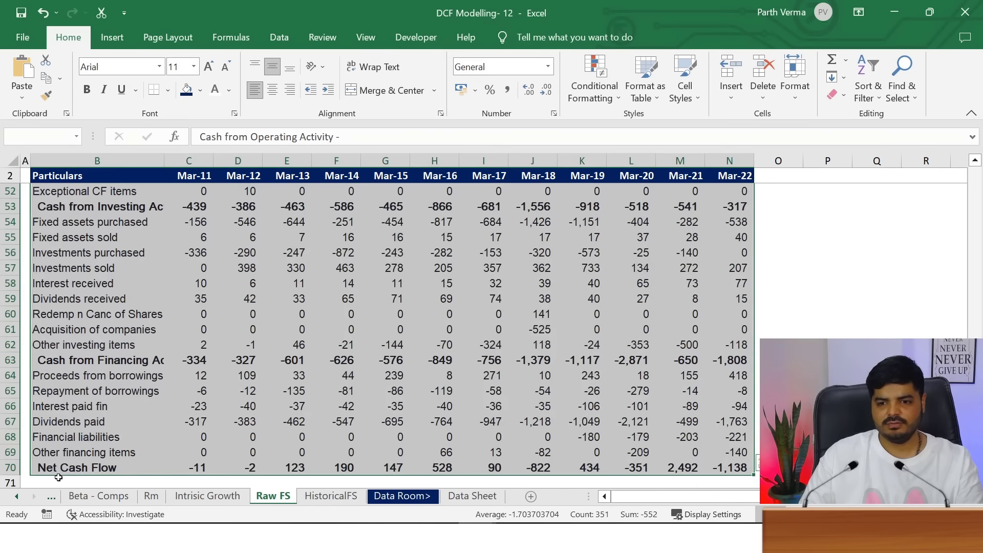
{"action": "left_click", "coordinate": [123, 67]}
{"action": "type", "text": "c"}
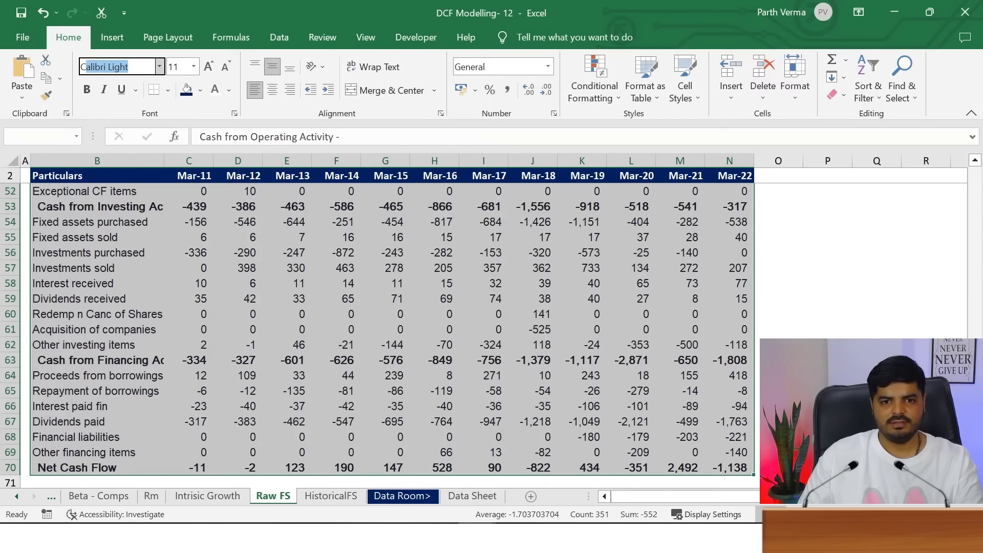
{"action": "key", "text": "End"}
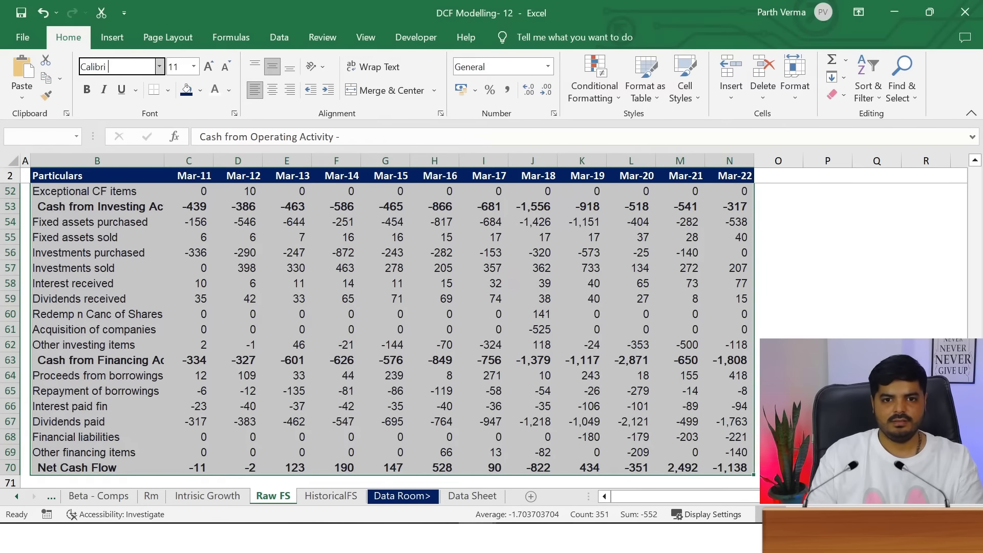
{"action": "key", "text": "Return"}
Left-align the Cash from Operating Activity label in B44
{"action": "key", "text": "shift+BackSpace"}
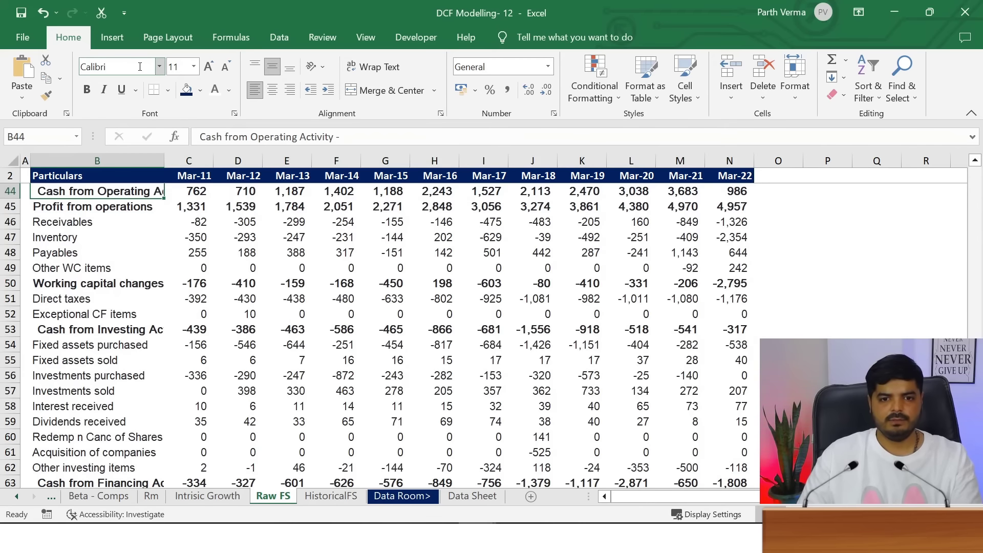
{"action": "key", "text": "Up"}
{"action": "key", "text": "Up"}
{"action": "key", "text": "Up"}
{"action": "key", "text": "Down"}
{"action": "key", "text": "Down"}
{"action": "key", "text": "Down"}
{"action": "key", "text": "Down"}
{"action": "key", "text": "Down"}
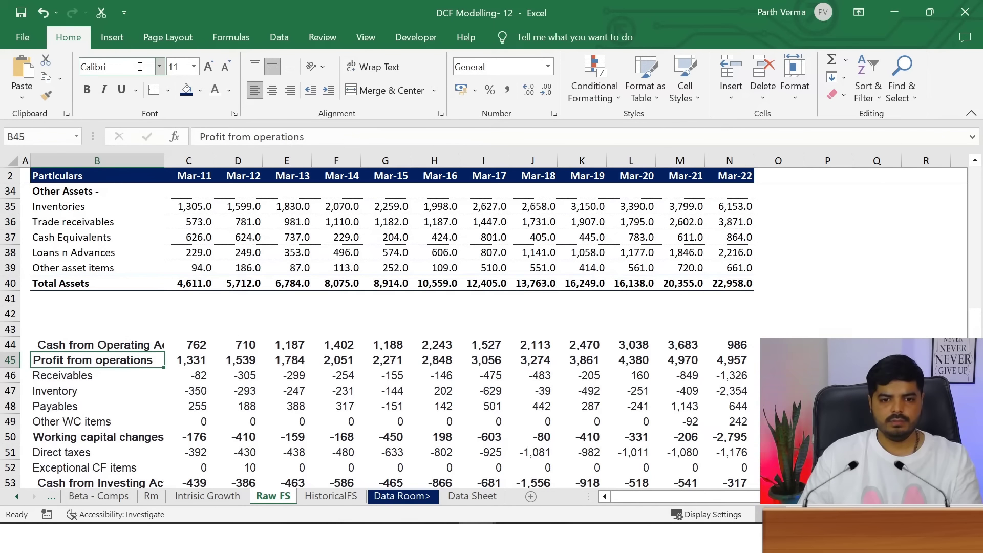
{"action": "key", "text": "Left"}
{"action": "key", "text": "Up"}
{"action": "key", "text": "Right"}
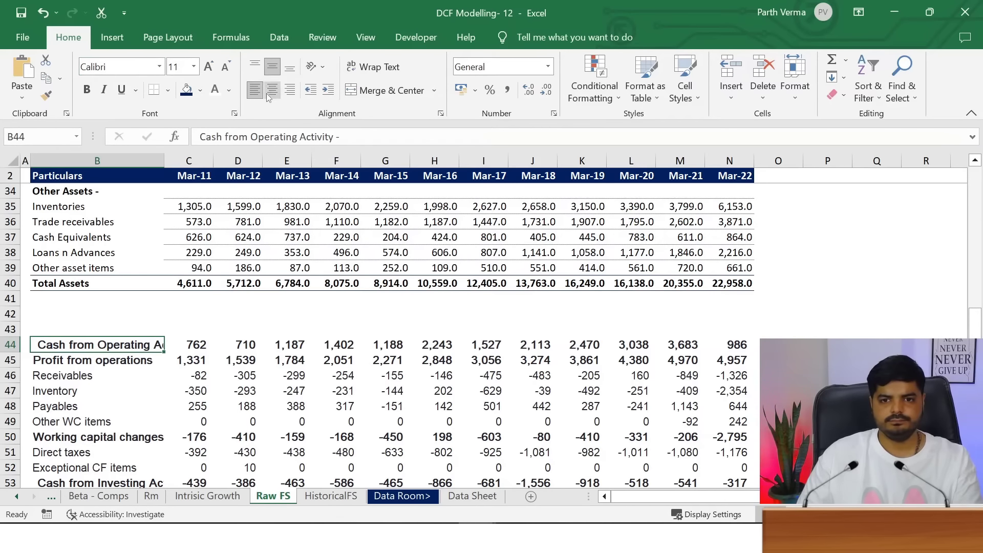
{"action": "left_click", "coordinate": [270, 92]}
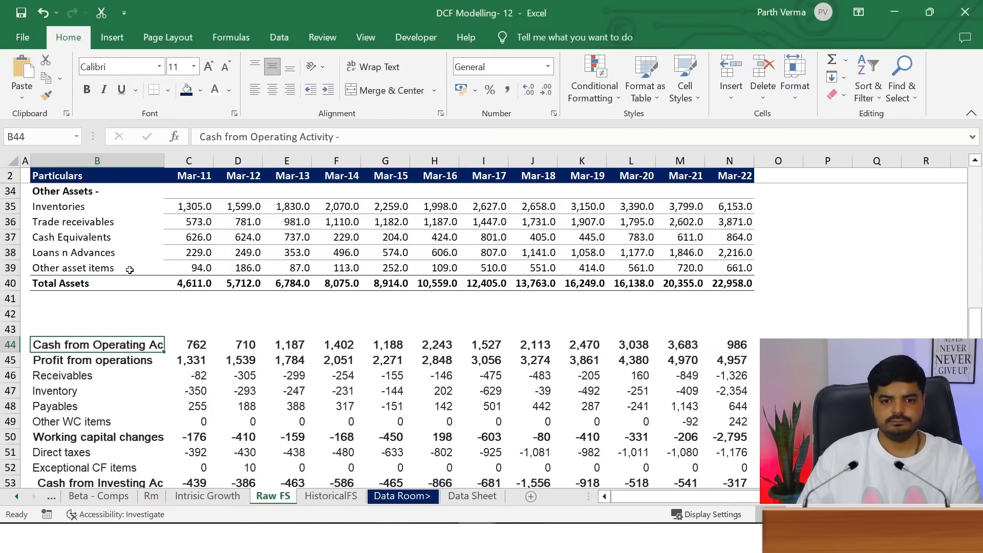
Widen column B to fit labels and check the Mar-17 and Mar-14 profit from operations values
{"action": "double_click", "coordinate": [164, 161]}
{"action": "left_click", "coordinate": [247, 375]}
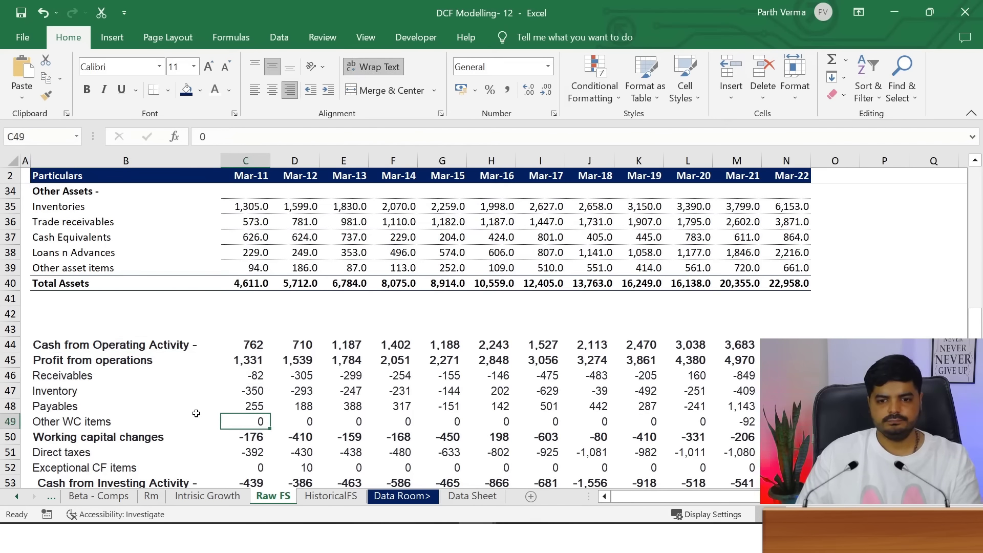
{"action": "left_click", "coordinate": [540, 360]}
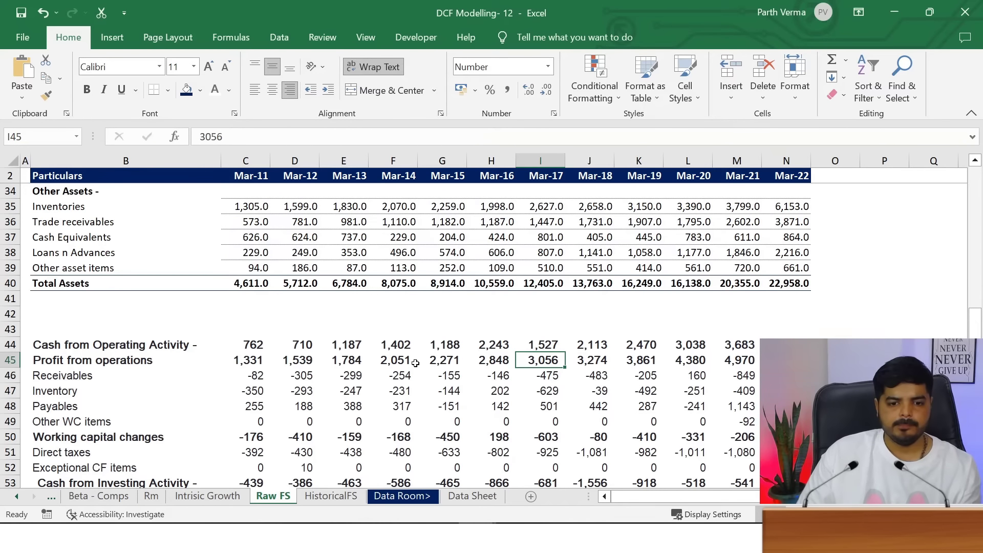
{"action": "left_click", "coordinate": [394, 360]}
{"action": "left_click_drag", "start_coordinate": [976, 322], "coordinate": [975, 333]}
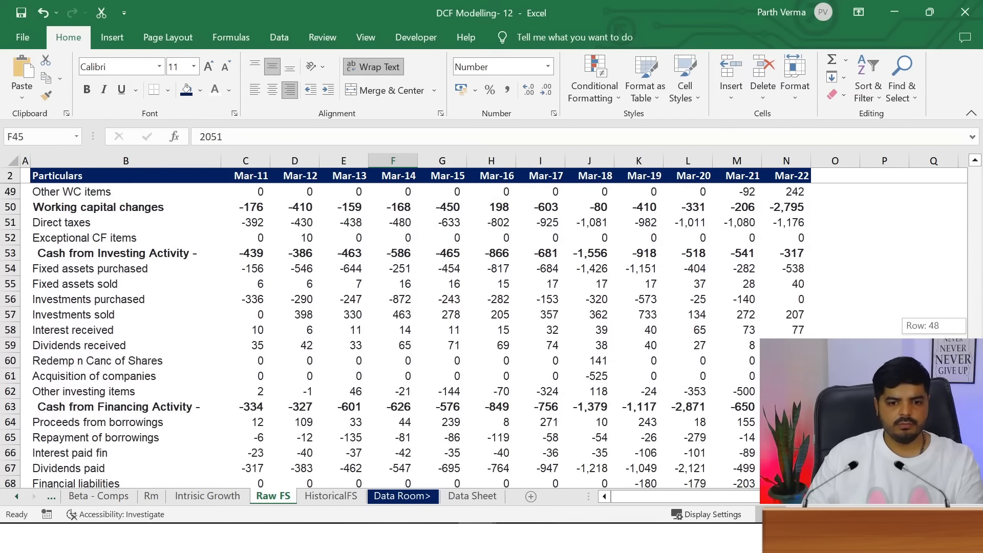
Select the Fixed assets purchased and sold rows across all years
{"action": "left_click_drag", "start_coordinate": [65, 271], "coordinate": [69, 281]}
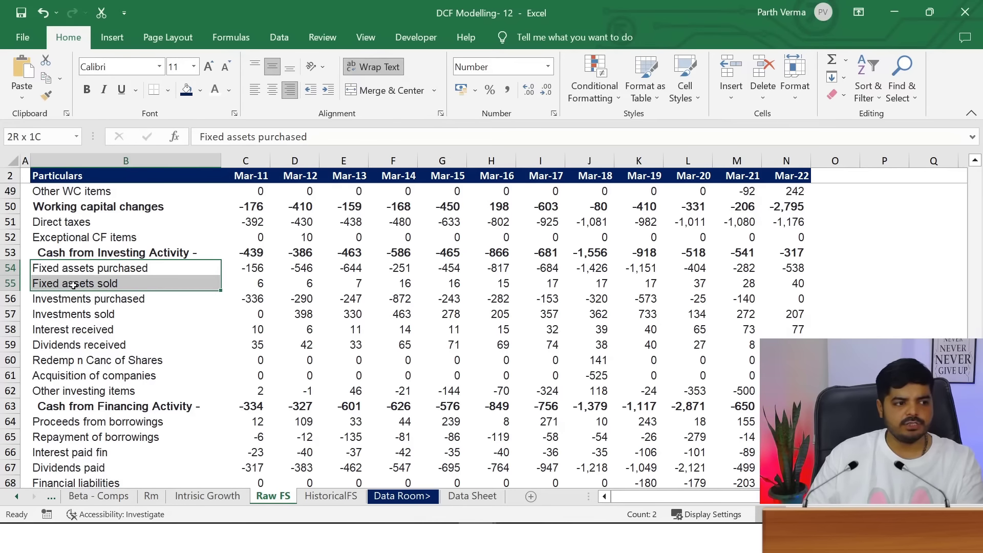
{"action": "left_click_drag", "start_coordinate": [73, 285], "coordinate": [74, 286]}
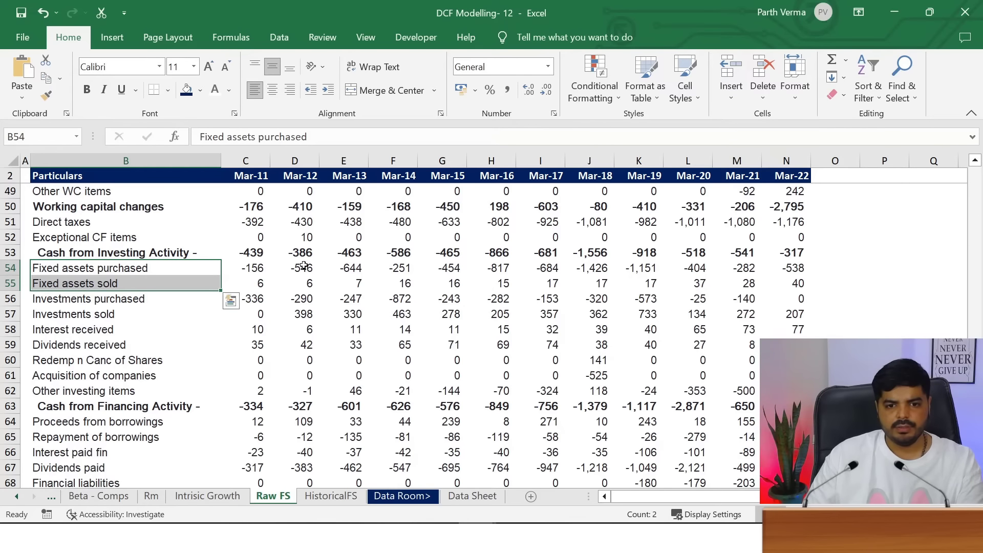
{"action": "left_click", "coordinate": [798, 283], "text": "shift"}
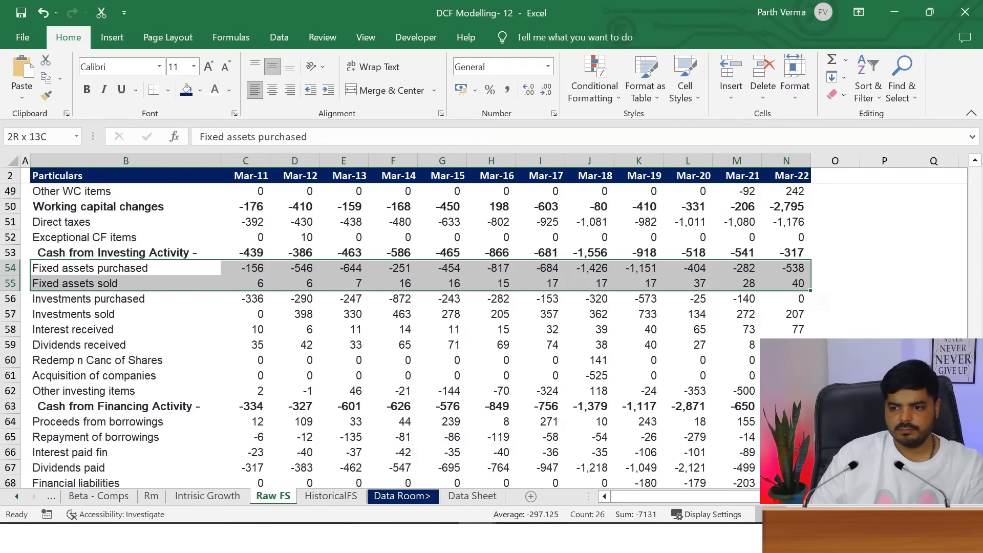
{"action": "scroll", "coordinate": [404, 333], "scroll_direction": "down", "scroll_amount": 1}
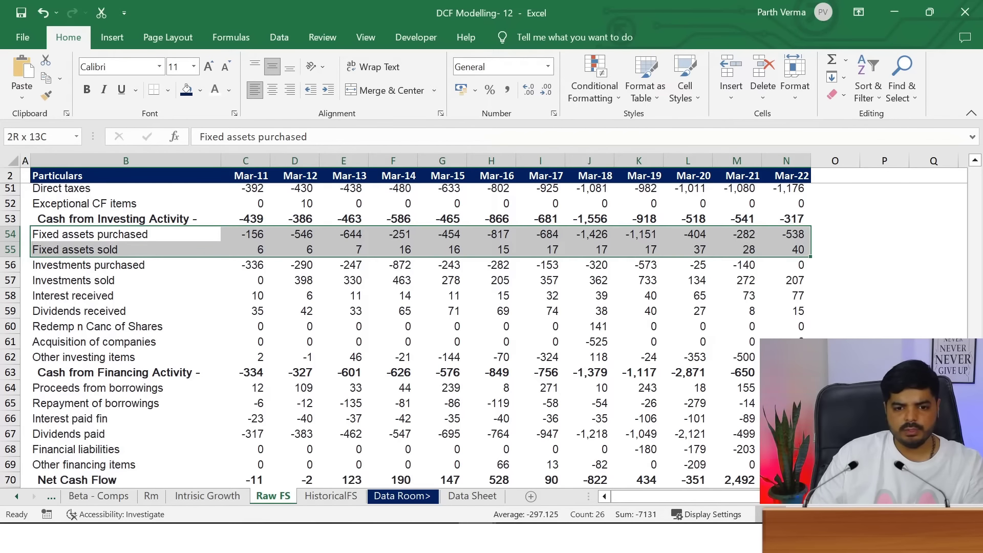
{"action": "scroll", "coordinate": [405, 332], "scroll_direction": "down", "scroll_amount": 1}
{"action": "scroll", "coordinate": [405, 332], "scroll_direction": "up", "scroll_amount": 2}
{"action": "scroll", "coordinate": [405, 333], "scroll_direction": "down", "scroll_amount": 2}
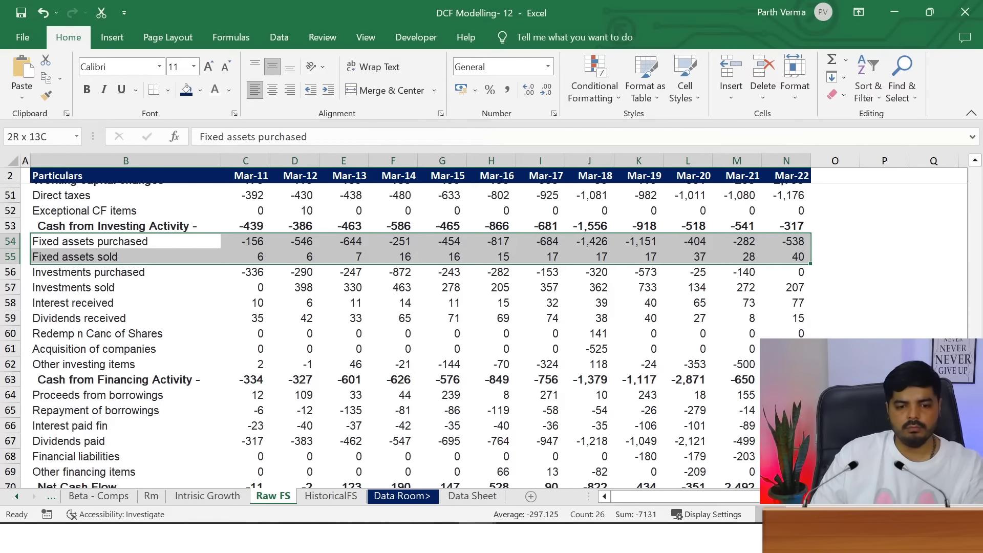
{"action": "scroll", "coordinate": [374, 469], "scroll_direction": "down", "scroll_amount": 1}
Enter =-SUM('Raw FS'!J54:J55) in G45 for Mar-18 Net Capex
{"action": "left_click", "coordinate": [320, 495]}
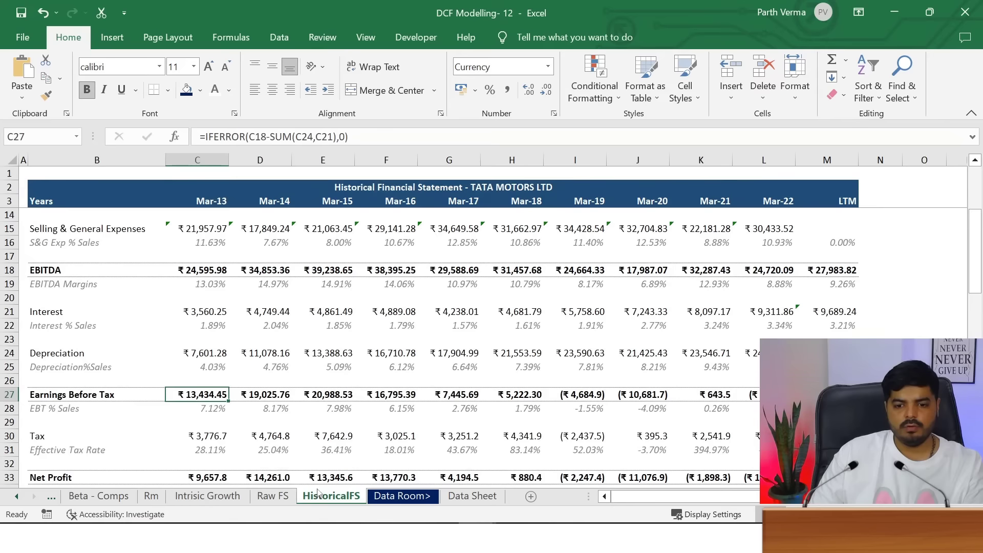
{"action": "left_click", "coordinate": [216, 495]}
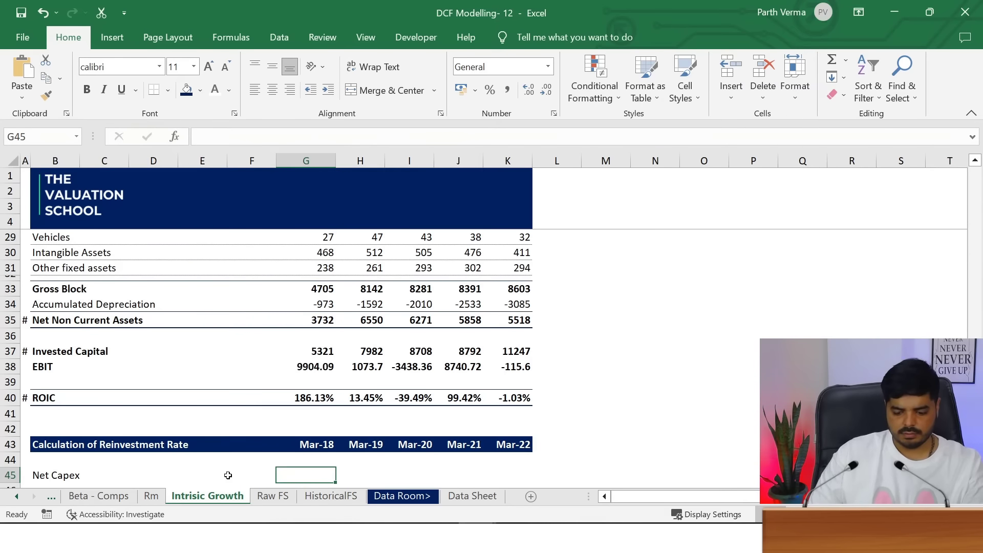
{"action": "type", "text": "=-"}
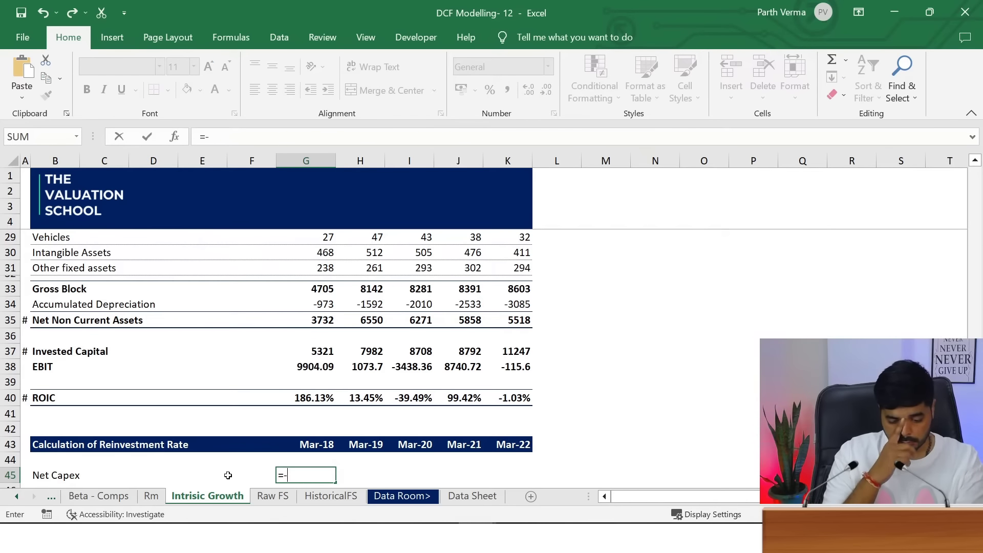
{"action": "type", "text": "sum"}
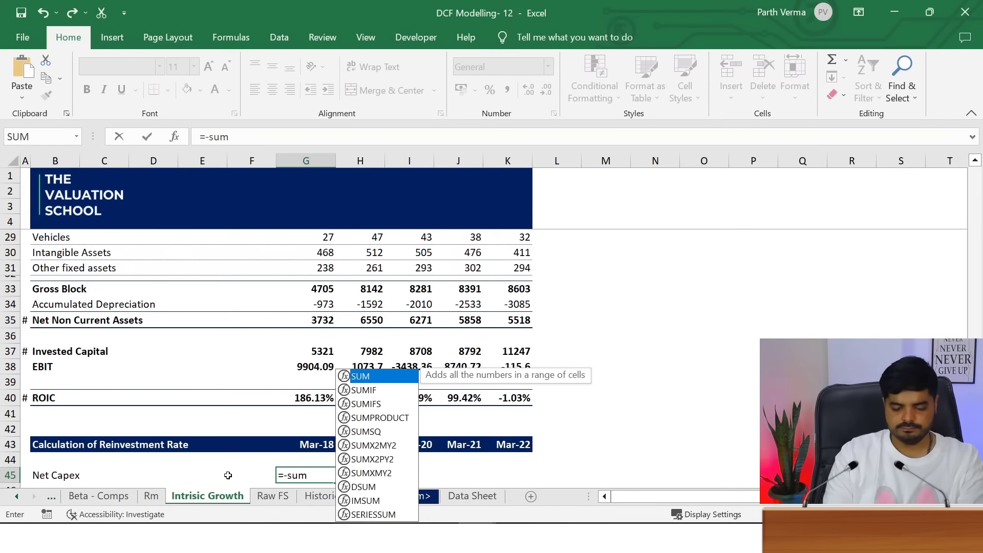
{"action": "type", "text": "("}
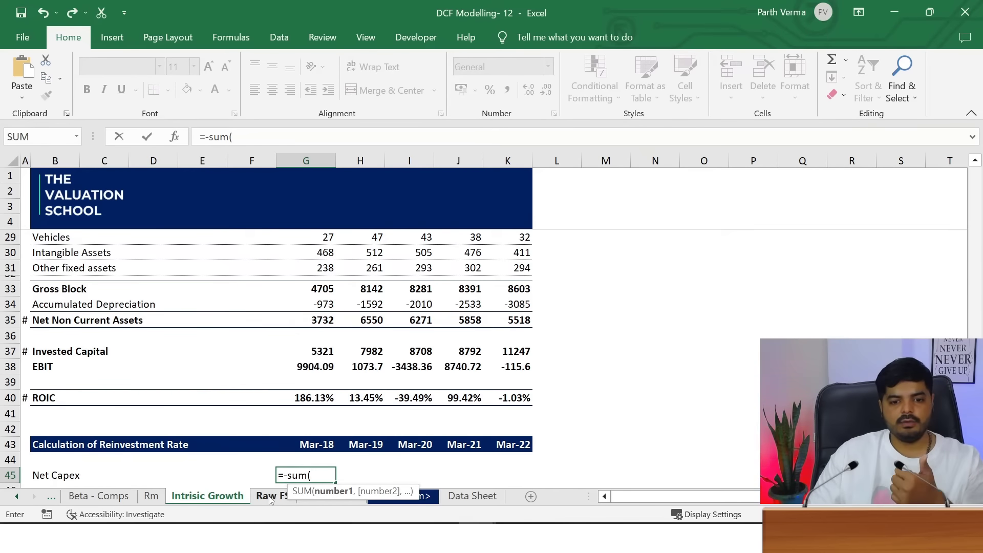
{"action": "left_click", "coordinate": [272, 497]}
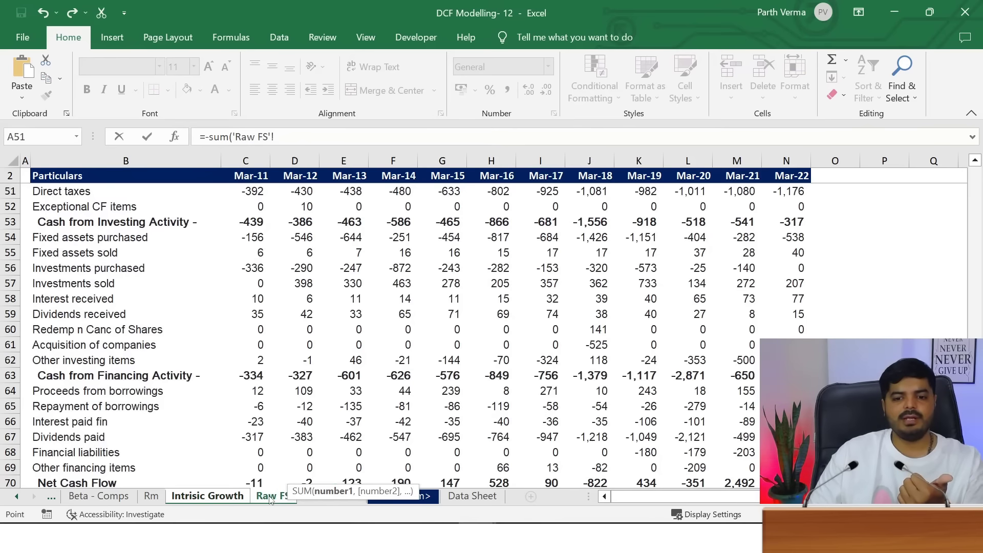
{"action": "left_click", "coordinate": [326, 499]}
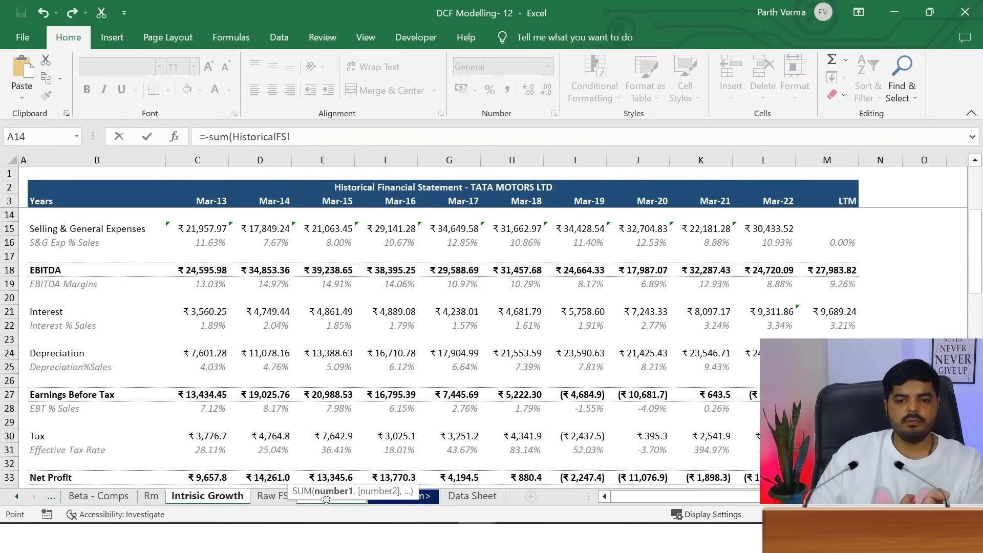
{"action": "left_click", "coordinate": [270, 497]}
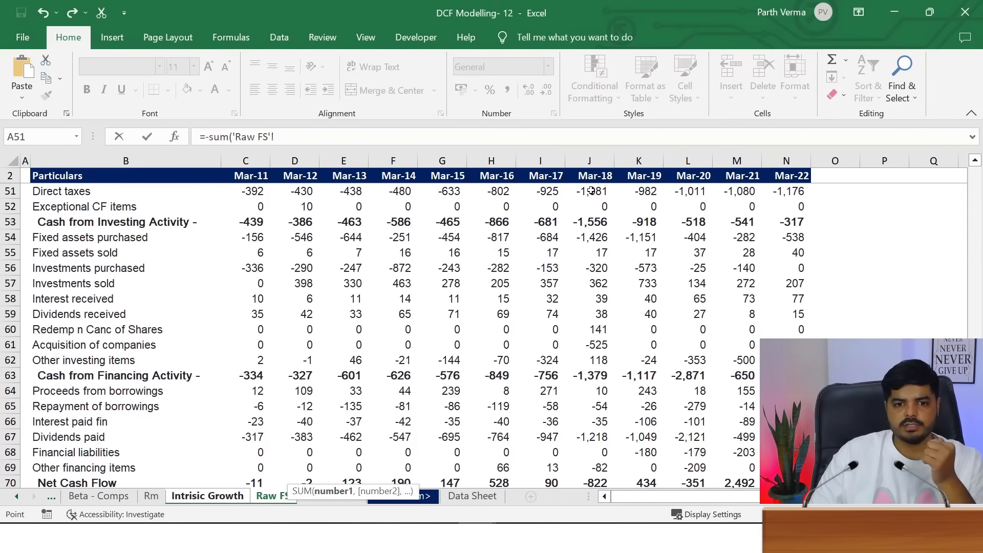
{"action": "left_click", "coordinate": [597, 235]}
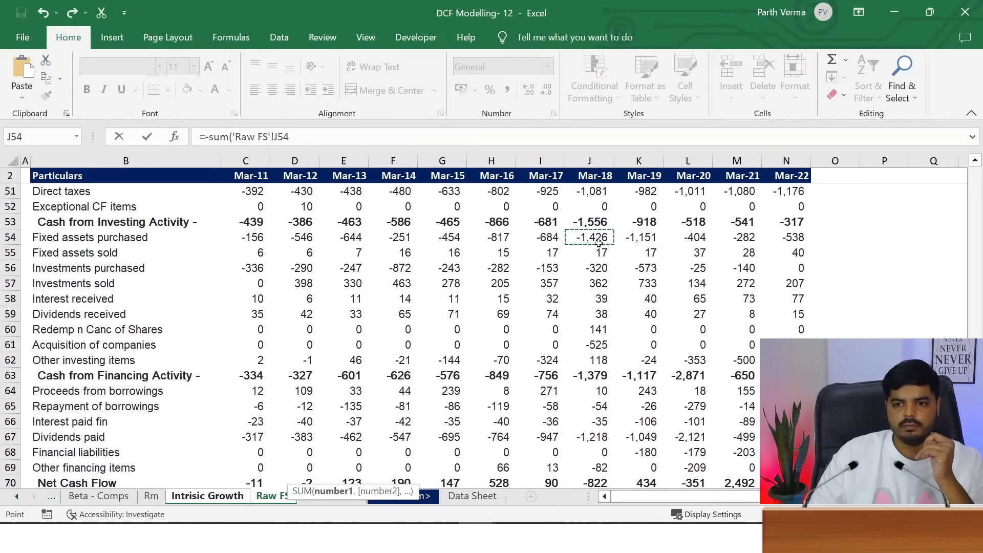
{"action": "left_click_drag", "start_coordinate": [599, 243], "coordinate": [602, 256]}
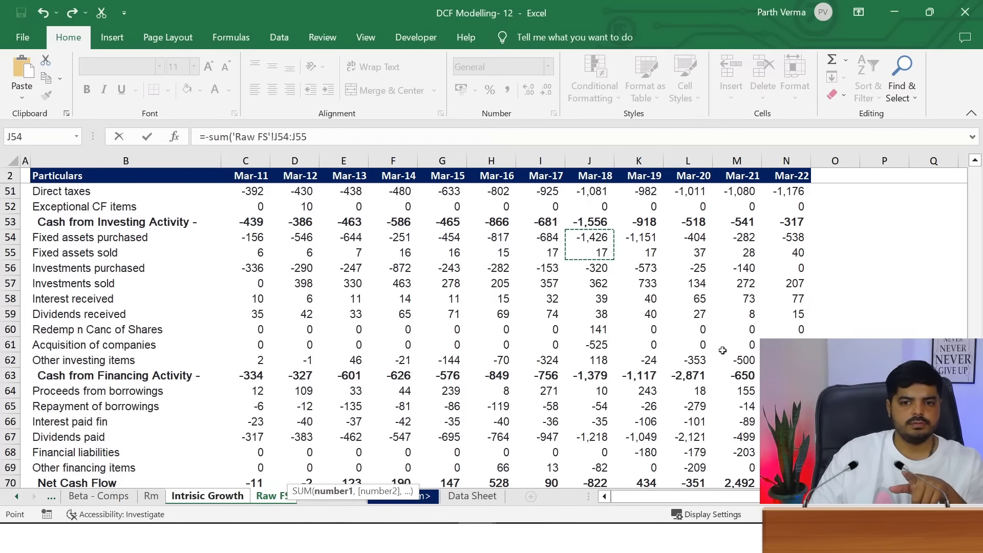
{"action": "key", "text": "Return"}
Copy the Net Capex formula across to K45 and ignore the omitted-adjacent-cells warning
{"action": "key", "text": "Up"}
{"action": "key", "text": "ctrl+c"}
{"action": "key", "text": "shift+Right"}
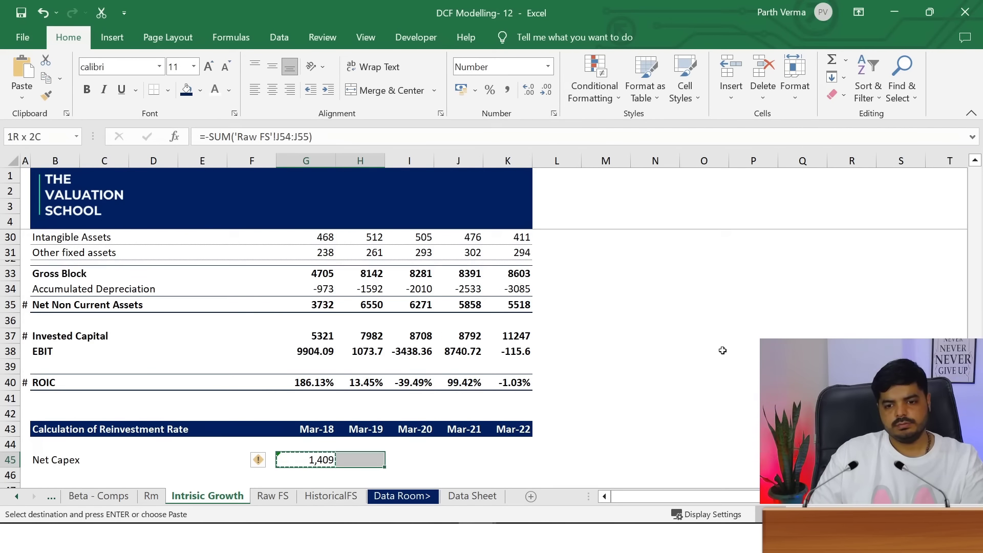
{"action": "key", "text": "shift+Right"}
{"action": "key", "text": "shift+Right"}
{"action": "key", "text": "shift+Right"}
{"action": "key", "text": "Return"}
{"action": "key", "text": "Down"}
{"action": "key", "text": "Up"}
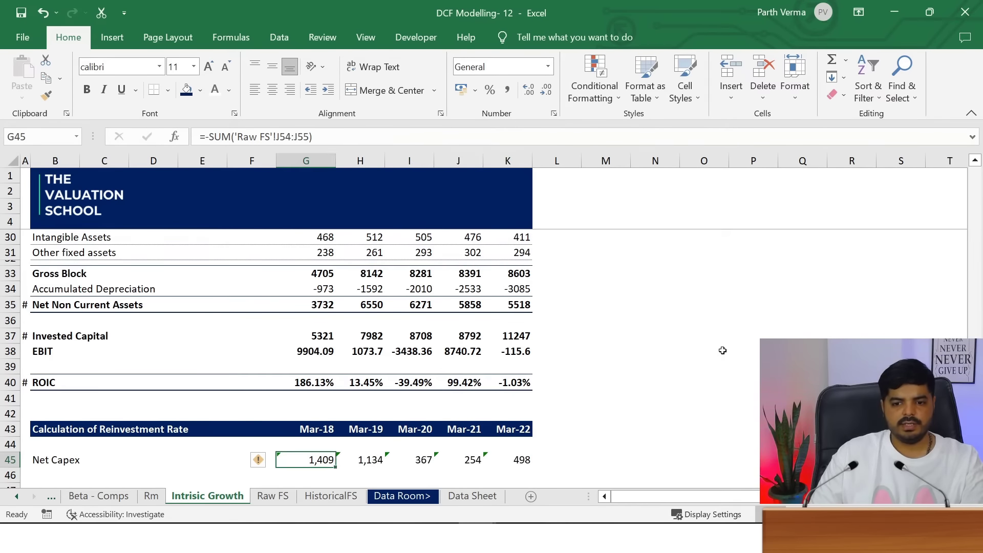
{"action": "key", "text": "shift+Right"}
{"action": "key", "text": "shift+Right"}
{"action": "key", "text": "shift+Right"}
{"action": "key", "text": "shift+Right"}
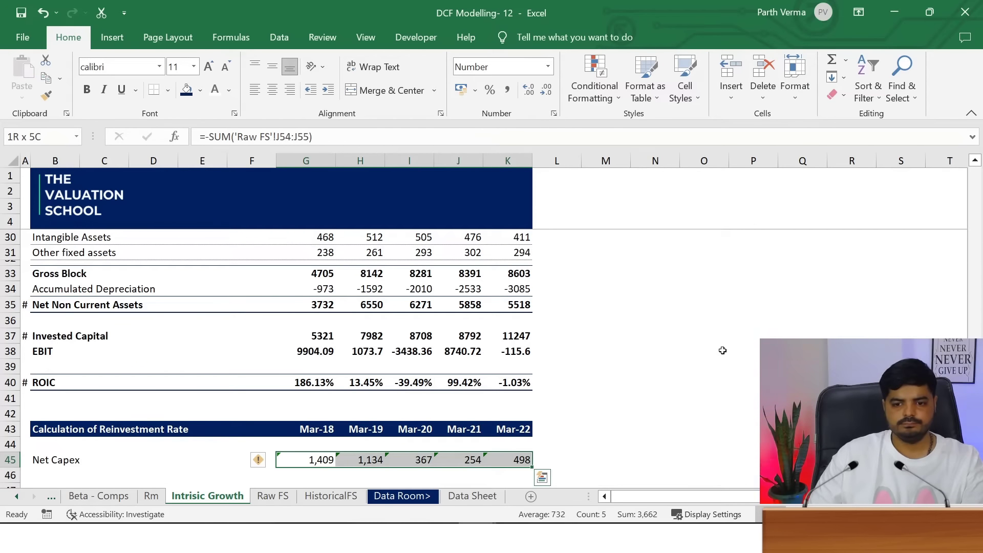
{"action": "left_click", "coordinate": [258, 460]}
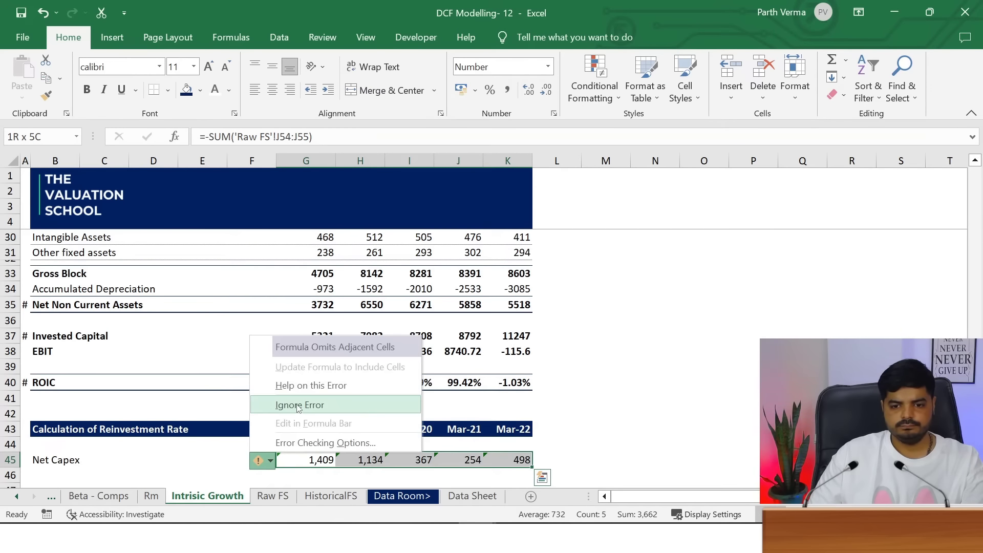
{"action": "left_click", "coordinate": [301, 404]}
{"action": "left_click", "coordinate": [594, 413]}
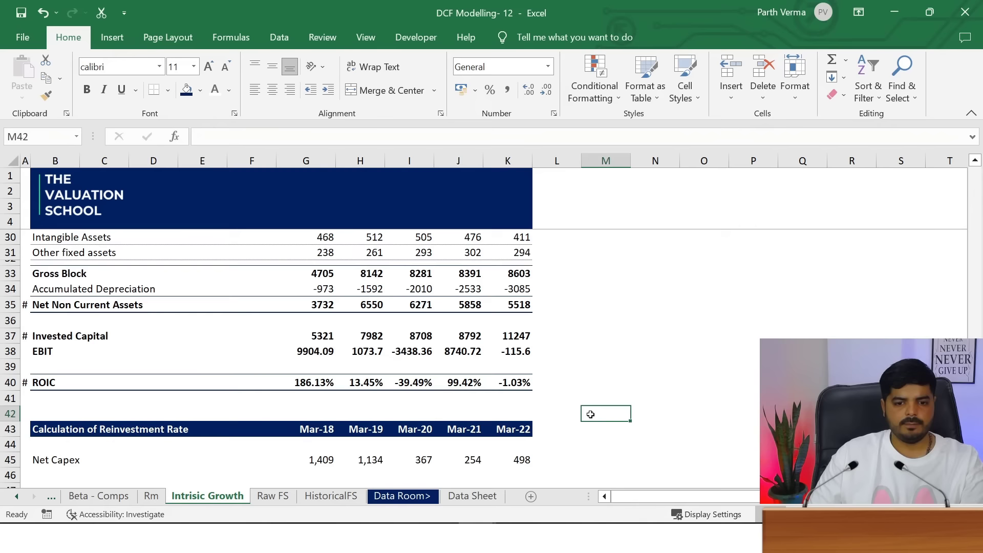
Add a 'Change in Working Capital' label in the row below Net Capex
{"action": "left_click", "coordinate": [595, 442]}
{"action": "key", "text": "Left"}
{"action": "key", "text": "Left"}
{"action": "key", "text": "Left"}
{"action": "key", "text": "Left"}
{"action": "key", "text": "Left"}
{"action": "key", "text": "Left"}
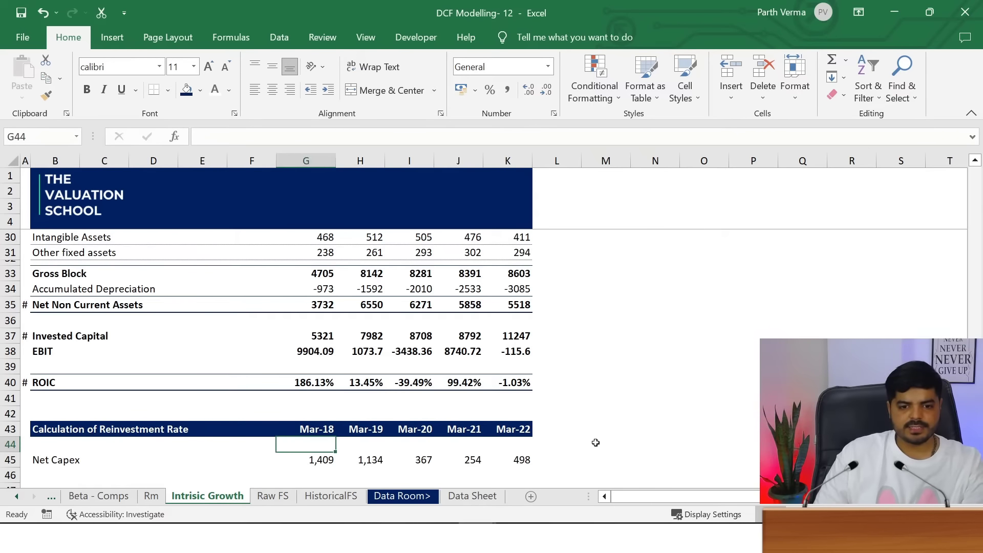
{"action": "key", "text": "Left"}
{"action": "key", "text": "Left"}
{"action": "key", "text": "Left"}
{"action": "key", "text": "Left"}
{"action": "key", "text": "Left"}
{"action": "key", "text": "Down"}
{"action": "key", "text": "Down"}
{"action": "key", "text": "Down"}
{"action": "key", "text": "Down"}
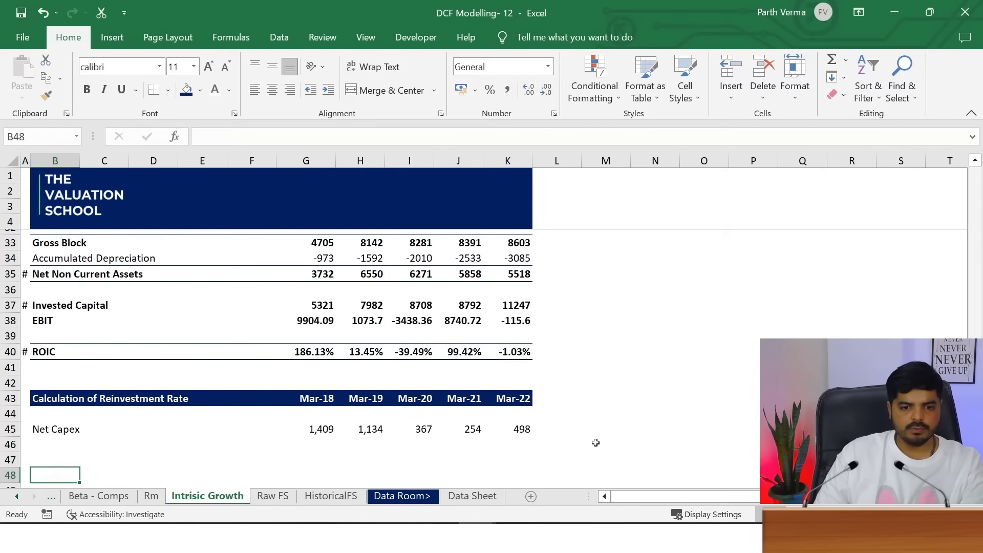
{"action": "key", "text": "Up"}
{"action": "key", "text": "Up"}
{"action": "key", "text": "Down"}
{"action": "key", "text": "Up"}
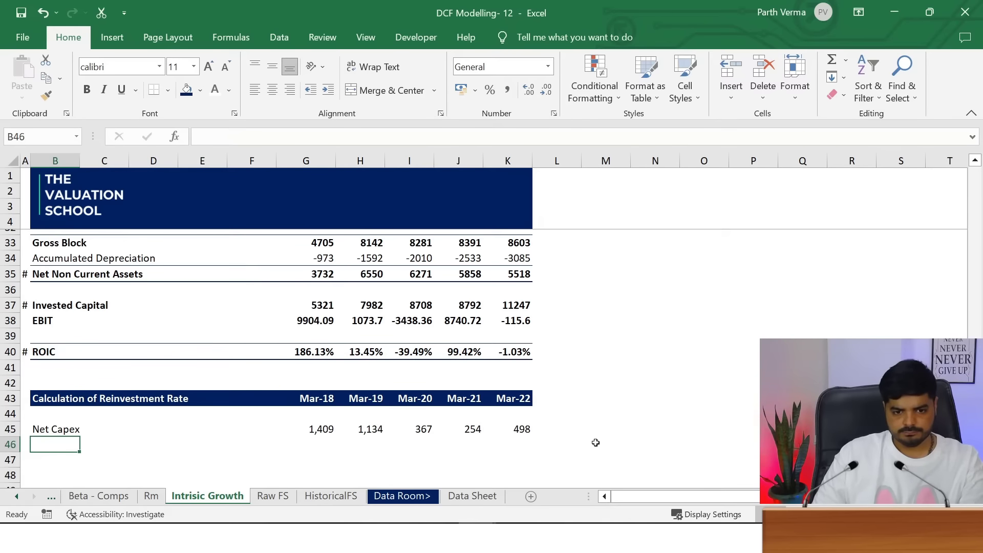
{"action": "type", "text": "Change in Working Cap"}
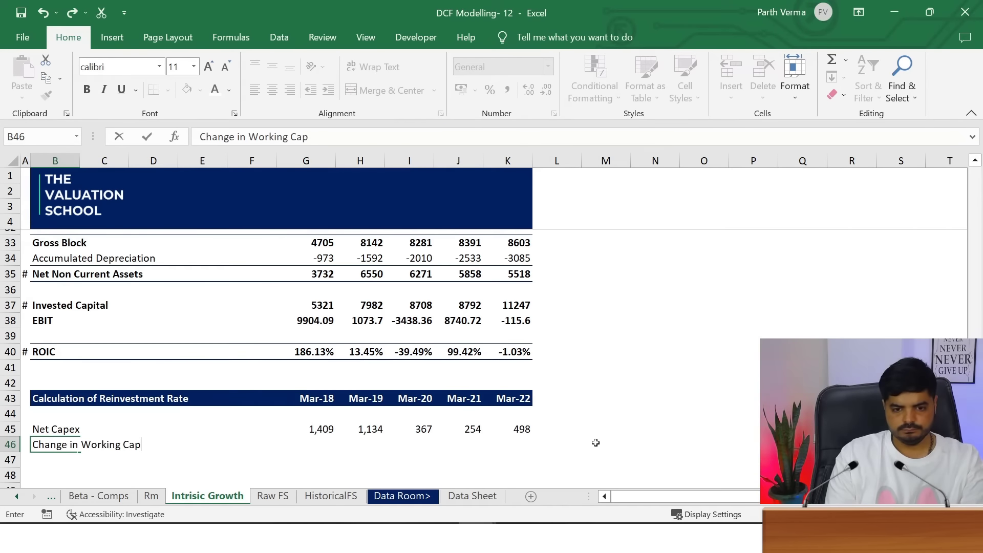
{"action": "type", "text": "l"}
{"action": "key", "text": "Return"}
Try a Mar-18 working capital change formula subtracting Mar-19 Net Working Capital from Mar-18
{"action": "key", "text": "Up"}
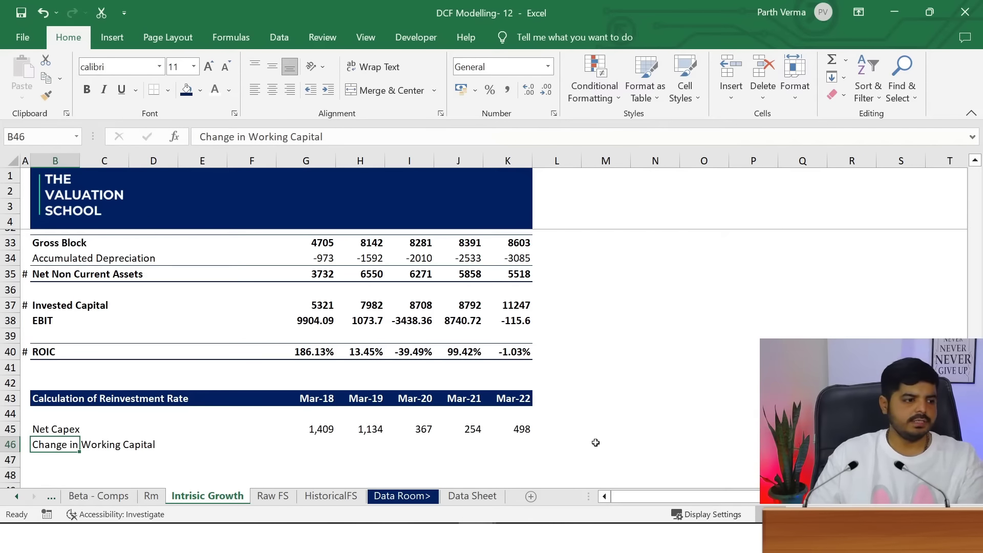
{"action": "key", "text": "Right"}
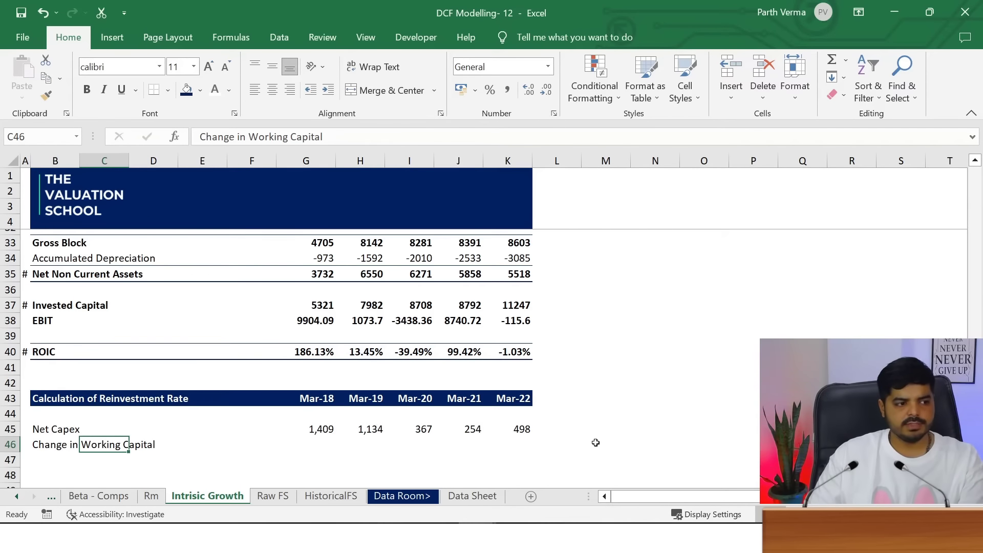
{"action": "key", "text": "Right"}
{"action": "key", "text": "Right"}
{"action": "key", "text": "Right"}
{"action": "key", "text": "Right"}
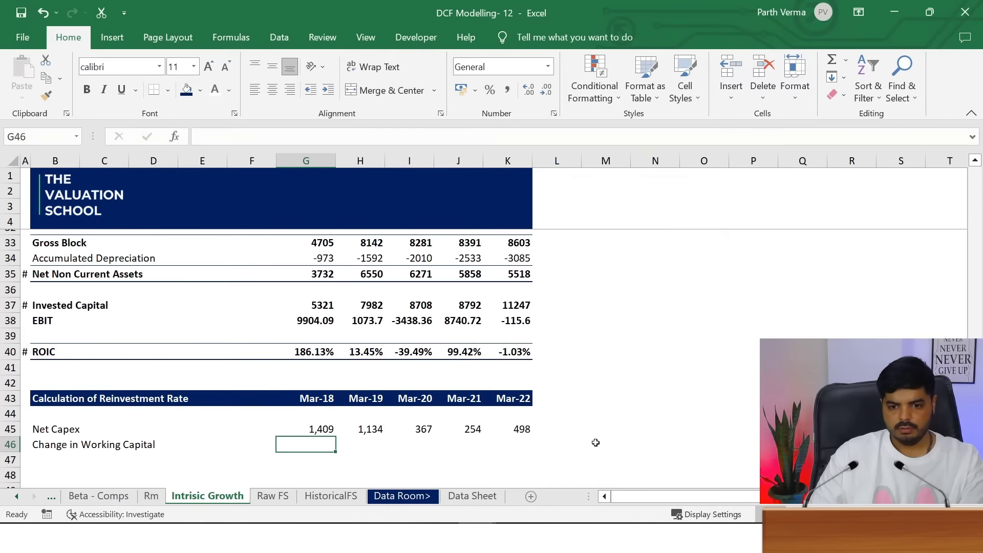
{"action": "key", "text": "Right"}
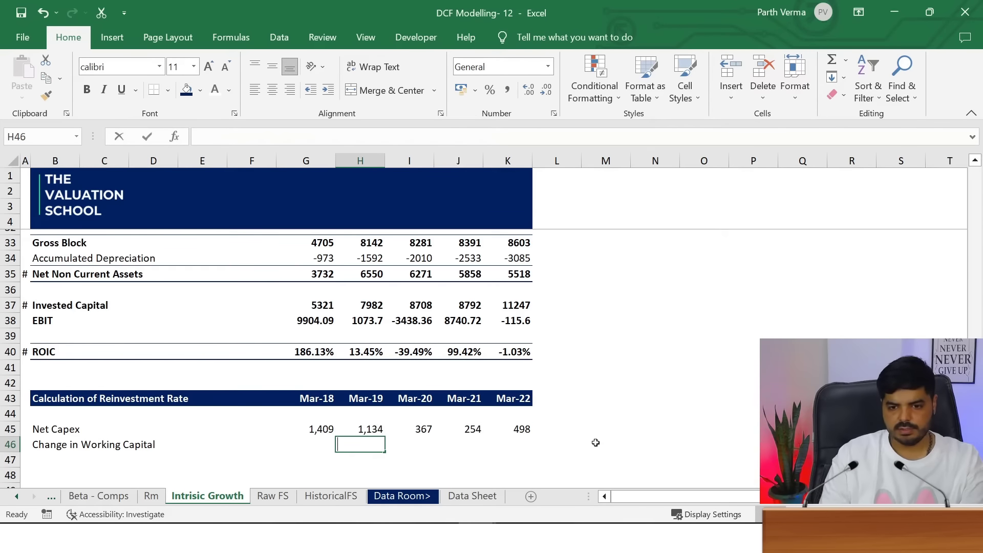
{"action": "type", "text": "="}
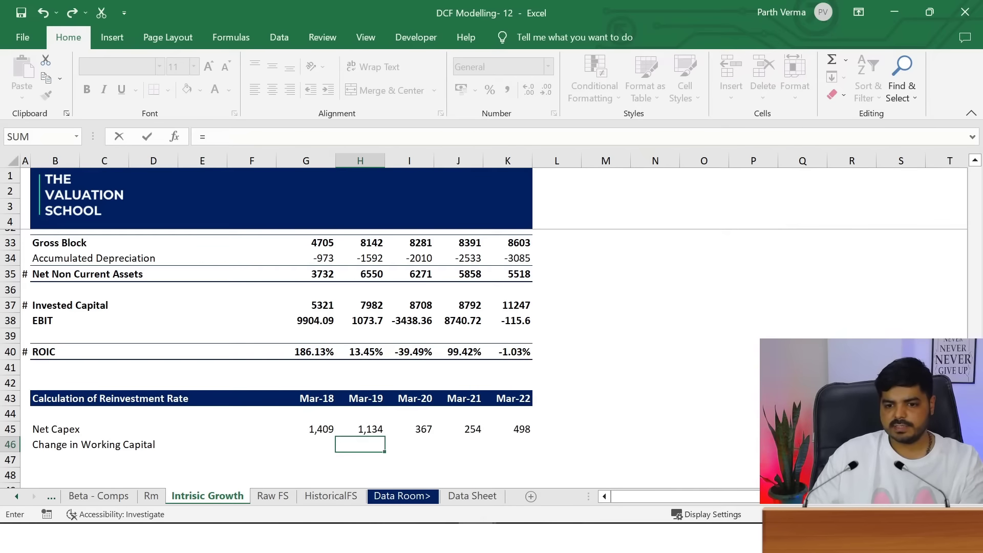
{"action": "left_click_drag", "start_coordinate": [972, 359], "coordinate": [972, 308]}
{"action": "left_click", "coordinate": [312, 315]}
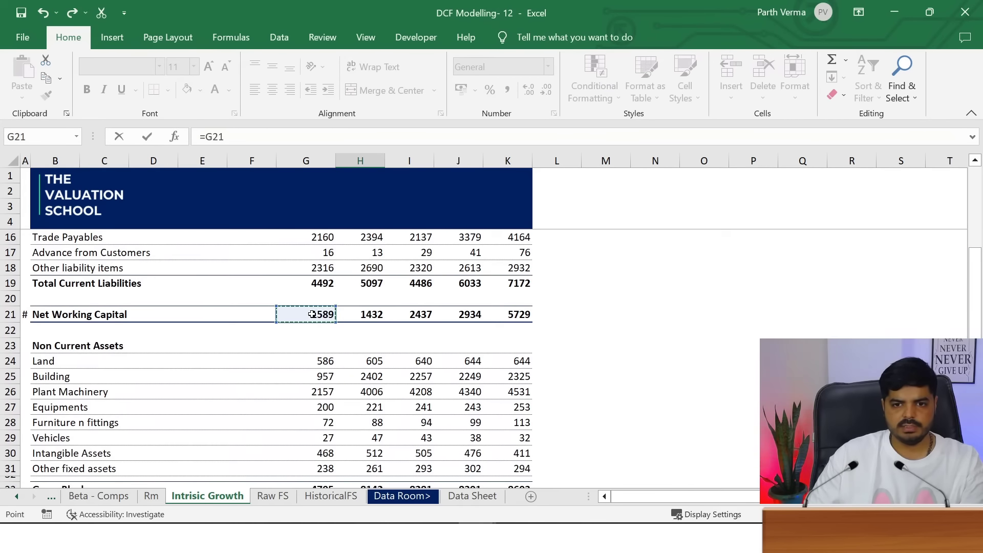
{"action": "type", "text": "-"}
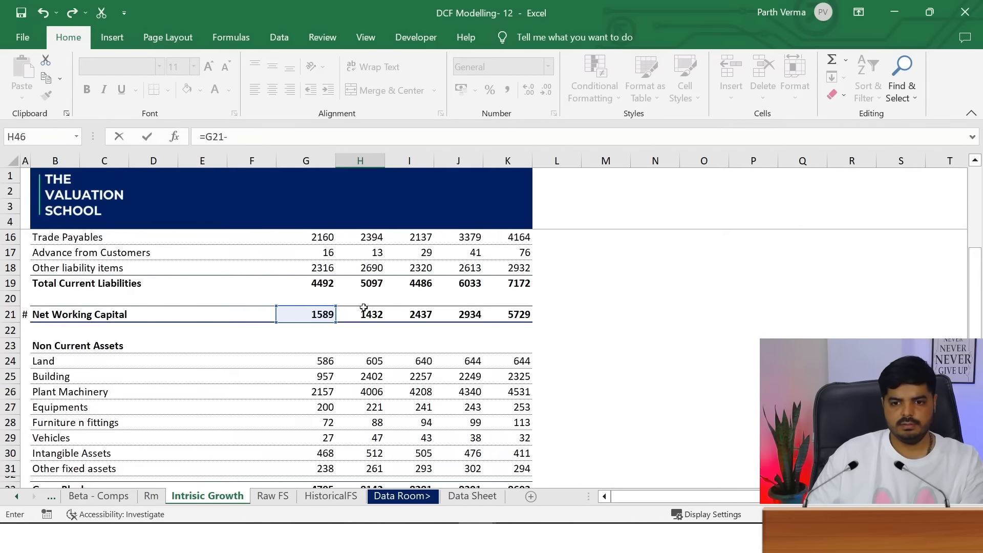
{"action": "left_click", "coordinate": [367, 310]}
{"action": "key", "text": "Return"}
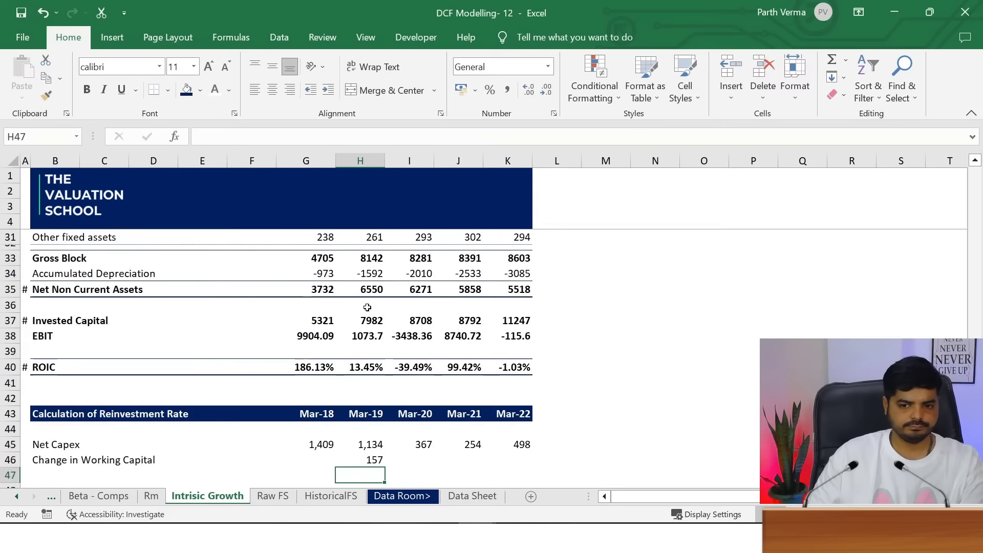
{"action": "key", "text": "Up"}
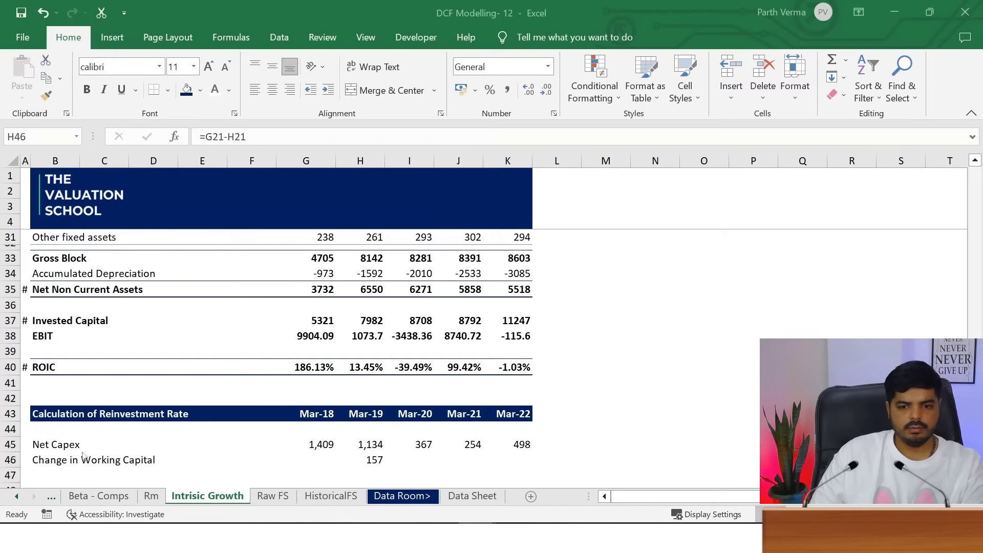
Enter =H21-G21 for Mar-19 and fill it to Mar-22, giving -157, 1005, 497 and 2795
{"action": "left_click", "coordinate": [372, 459]}
{"action": "type", "text": "="}
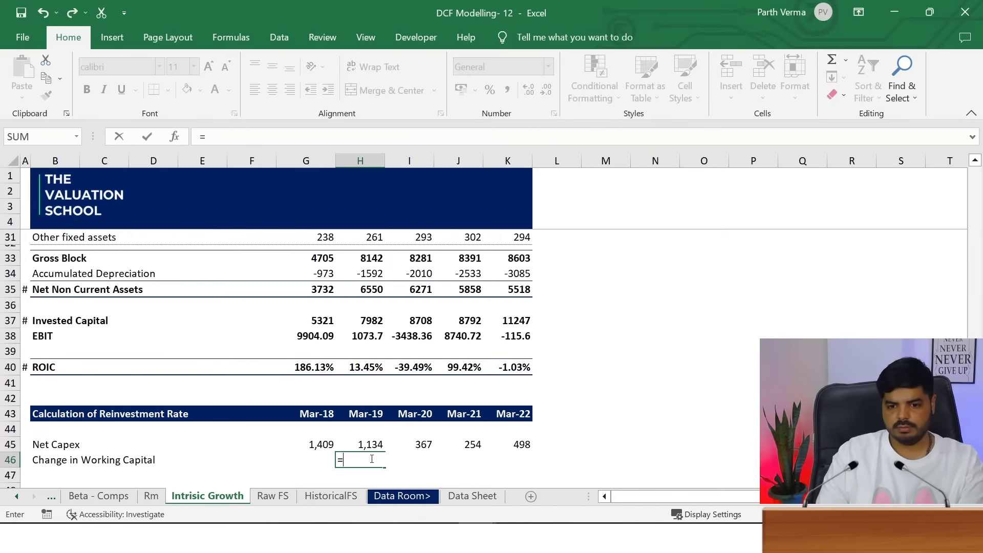
{"action": "key", "text": "Up"}
{"action": "key", "text": "Up"}
{"action": "key", "text": "Up"}
{"action": "key", "text": "Up"}
{"action": "key", "text": "Up"}
{"action": "key", "text": "Up"}
{"action": "key", "text": "Up"}
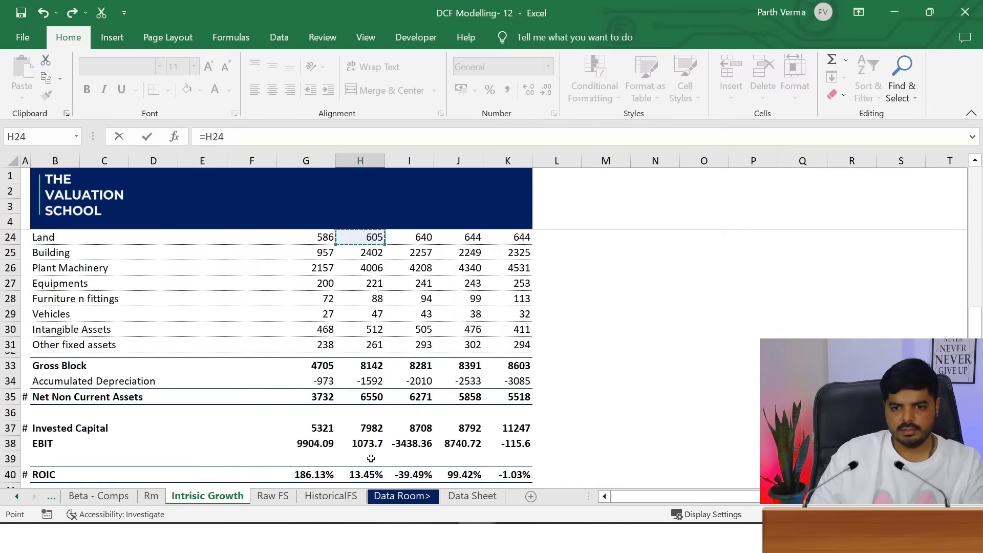
{"action": "key", "text": "Up"}
{"action": "key", "text": "Up"}
{"action": "key", "text": "Up"}
{"action": "key", "text": "Up"}
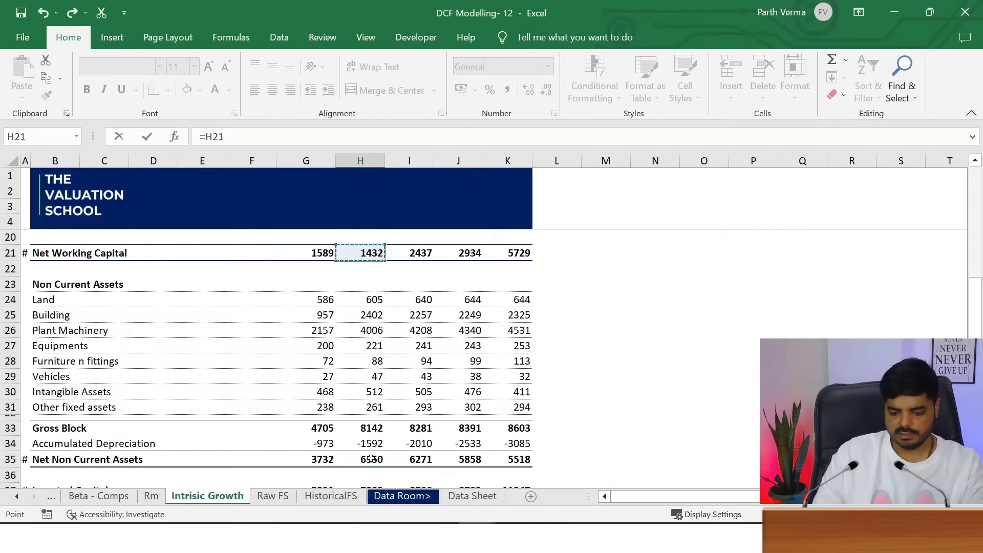
{"action": "type", "text": "="}
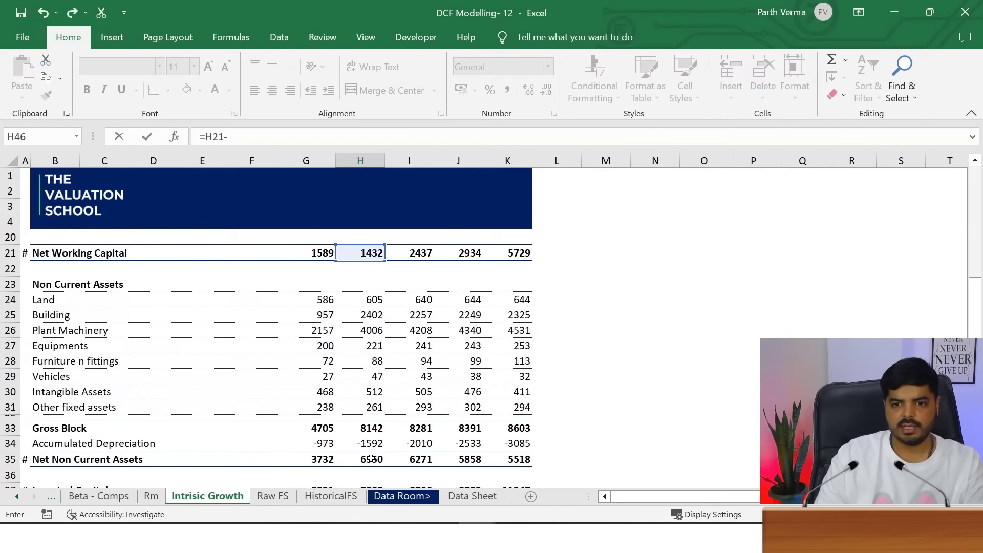
{"action": "key", "text": "BackSpace"}
{"action": "type", "text": "-"}
{"action": "key", "text": "Left"}
{"action": "key", "text": "Up"}
{"action": "key", "text": "Up"}
{"action": "key", "text": "Up"}
{"action": "key", "text": "Up"}
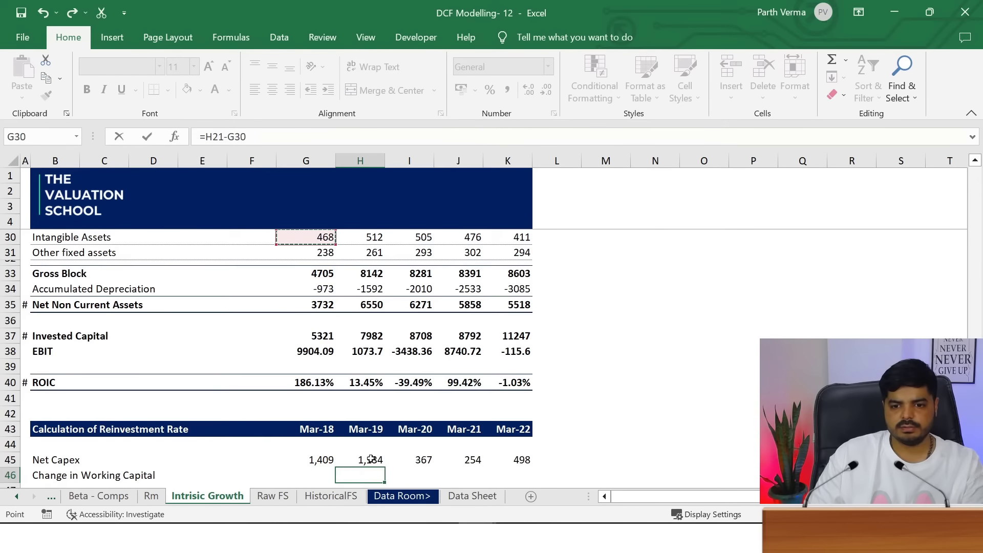
{"action": "key", "text": "Up"}
{"action": "key", "text": "Up"}
{"action": "key", "text": "Up"}
{"action": "key", "text": "Up"}
{"action": "key", "text": "Up"}
{"action": "key", "text": "Up"}
{"action": "key", "text": "Down"}
{"action": "key", "text": "Down"}
{"action": "key", "text": "Down"}
{"action": "key", "text": "Down"}
{"action": "key", "text": "Down"}
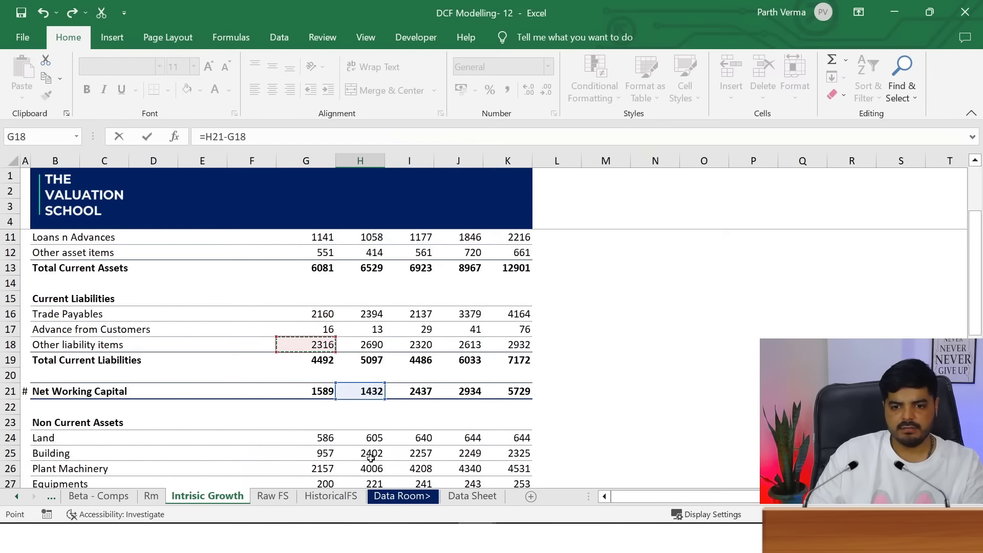
{"action": "key", "text": "Down"}
{"action": "key", "text": "Down"}
{"action": "key", "text": "Down"}
{"action": "key", "text": "Return"}
{"action": "key", "text": "ctrl+c"}
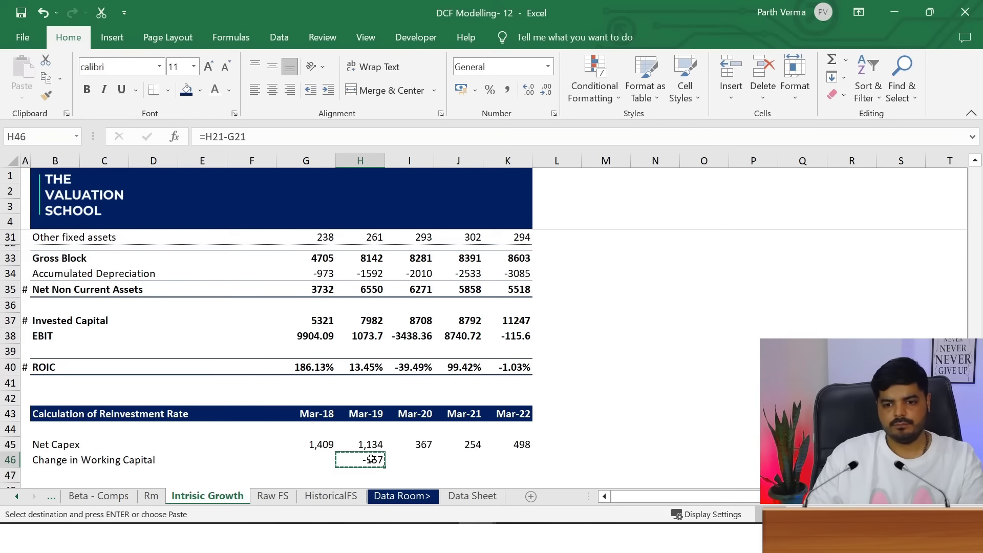
{"action": "key", "text": "shift+Right"}
{"action": "key", "text": "shift+Right"}
{"action": "key", "text": "shift+Right"}
{"action": "key", "text": "Return"}
{"action": "key", "text": "Escape"}
Scroll back up to review the Net Capex, Invested Capital, EBIT and ROIC rows
{"action": "key", "text": "Up"}
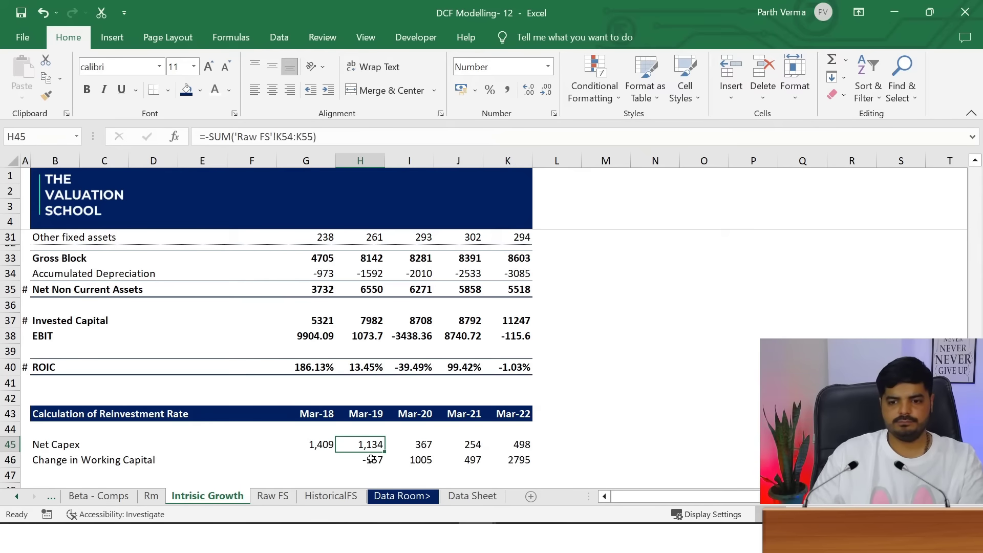
{"action": "left_click", "coordinate": [423, 352]}
{"action": "key", "text": "Up"}
{"action": "key", "text": "Up"}
{"action": "key", "text": "Up"}
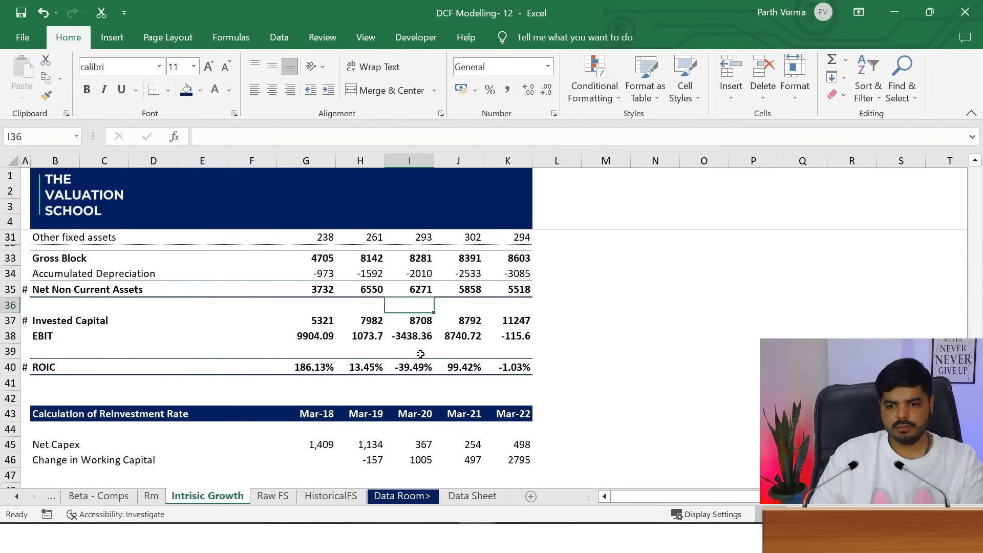
{"action": "key", "text": "Page_Up"}
{"action": "key", "text": "Up"}
{"action": "key", "text": "Up"}
{"action": "key", "text": "Up"}
{"action": "key", "text": "Down"}
{"action": "key", "text": "Down"}
{"action": "key", "text": "Down"}
{"action": "key", "text": "Down"}
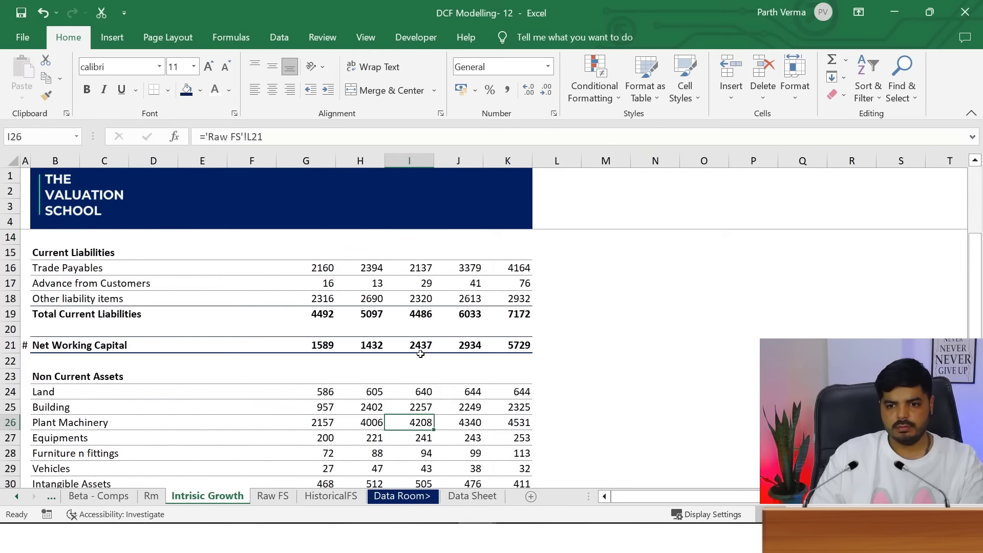
{"action": "key", "text": "Down"}
{"action": "key", "text": "Down"}
{"action": "key", "text": "Down"}
{"action": "key", "text": "Down"}
{"action": "key", "text": "Down"}
{"action": "key", "text": "Down"}
{"action": "key", "text": "Down"}
{"action": "key", "text": "Down"}
{"action": "key", "text": "Down"}
{"action": "key", "text": "Up"}
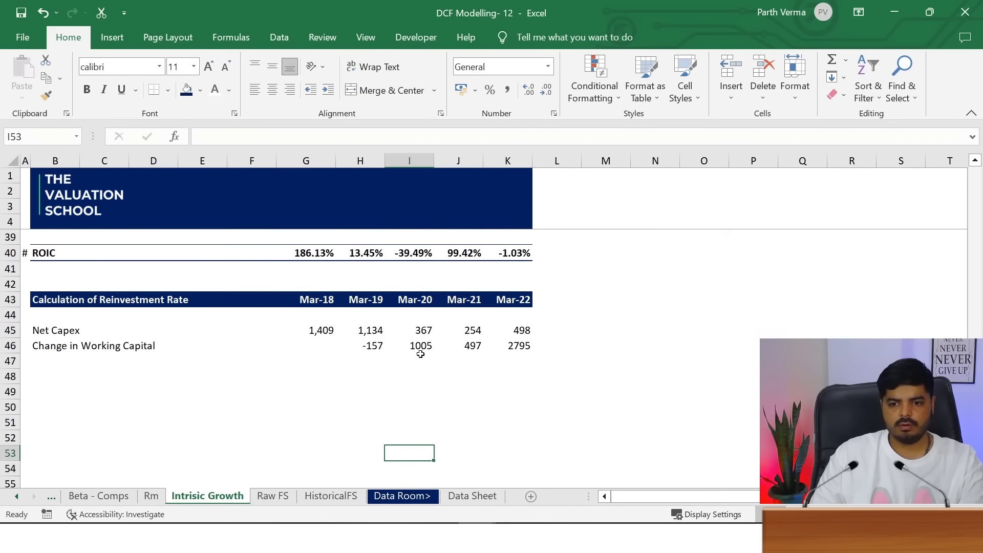
{"action": "key", "text": "Up"}
{"action": "key", "text": "Up"}
{"action": "key", "text": "Up"}
{"action": "key", "text": "Up"}
{"action": "key", "text": "Up"}
{"action": "key", "text": "Up"}
{"action": "key", "text": "Left"}
{"action": "key", "text": "Left"}
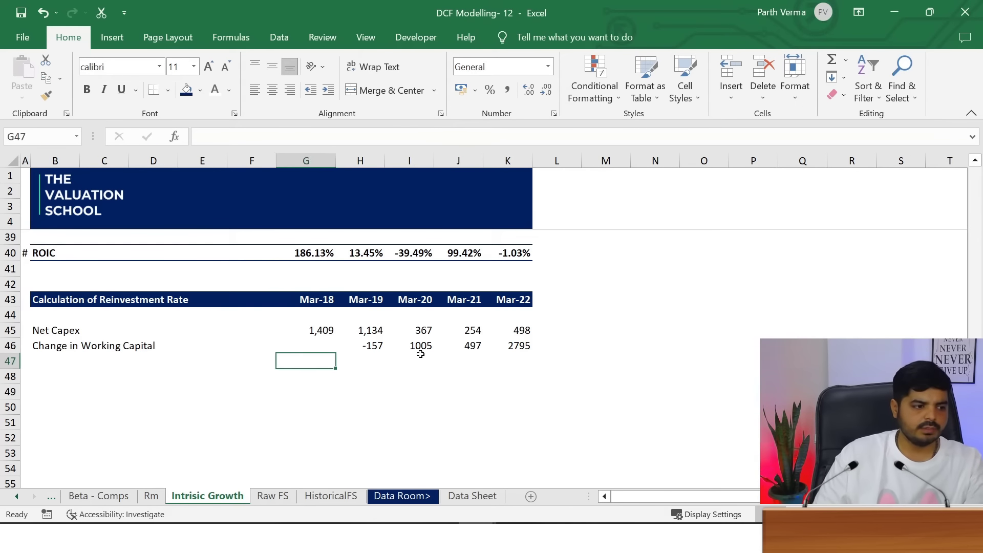
{"action": "key", "text": "Left"}
{"action": "key", "text": "Left"}
{"action": "key", "text": "Left"}
{"action": "key", "text": "Left"}
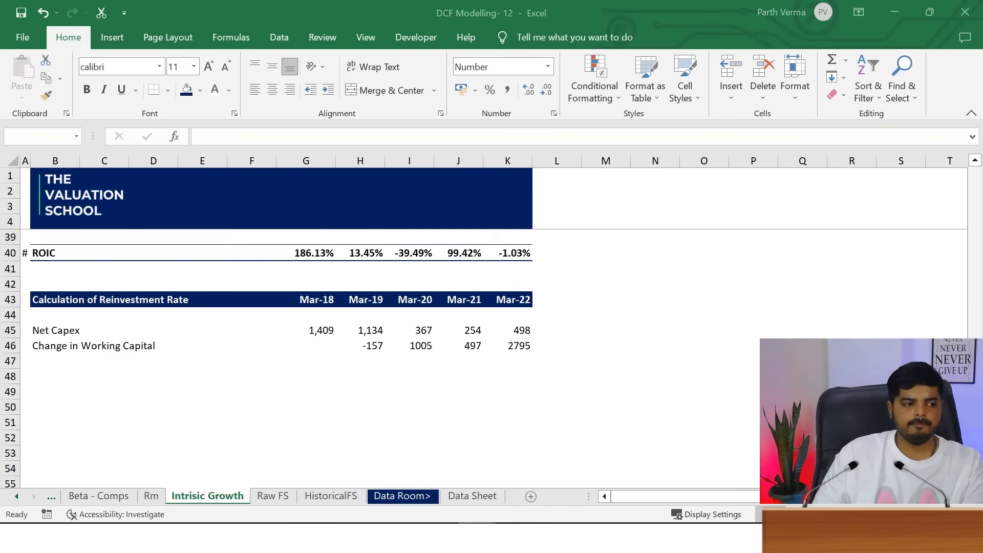
Type the labels EBIT and Tax into rows 48 and 49
{"action": "left_click", "coordinate": [108, 366]}
{"action": "left_click", "coordinate": [44, 366]}
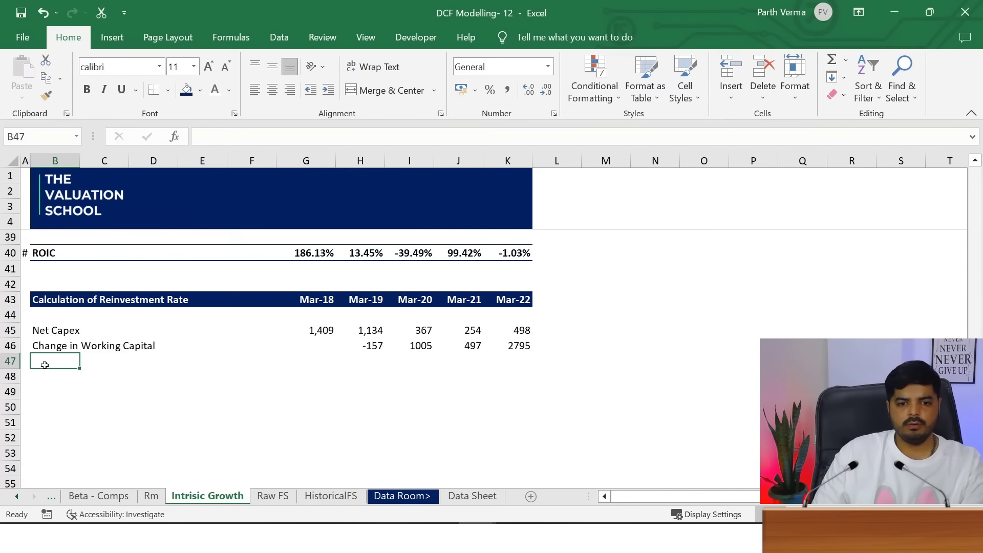
{"action": "key", "text": "Down"}
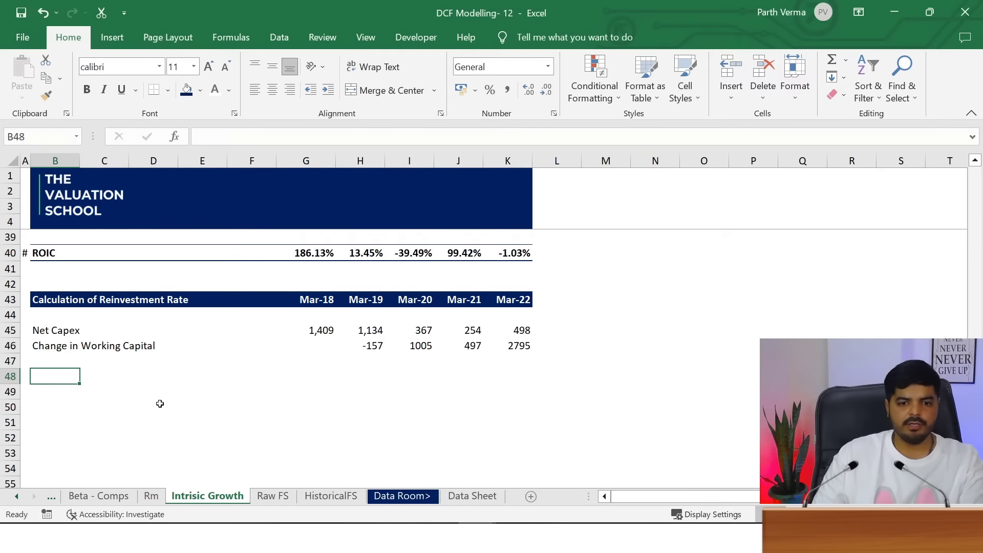
{"action": "type", "text": "EBIT"}
{"action": "key", "text": "Return"}
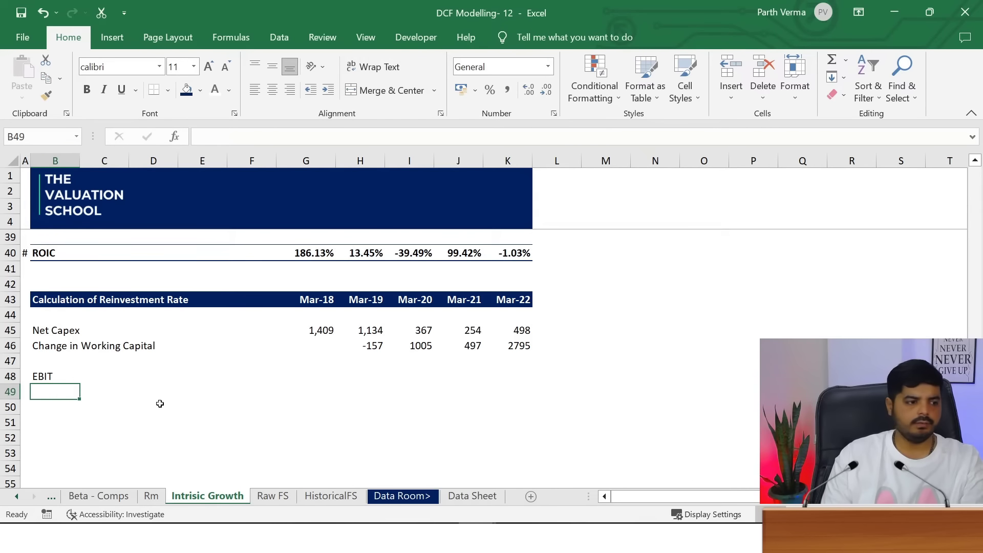
{"action": "type", "text": "Tax"}
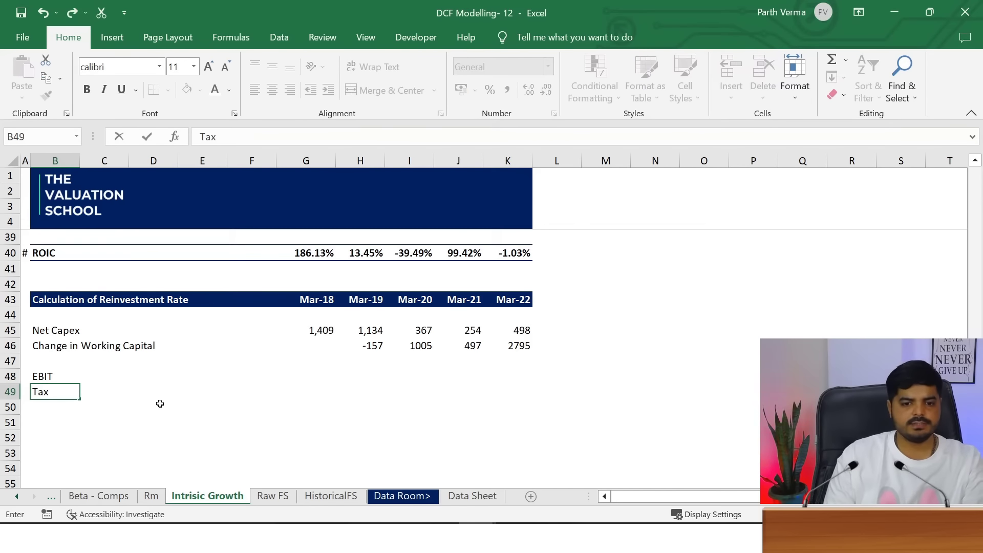
{"action": "key", "text": "Return"}
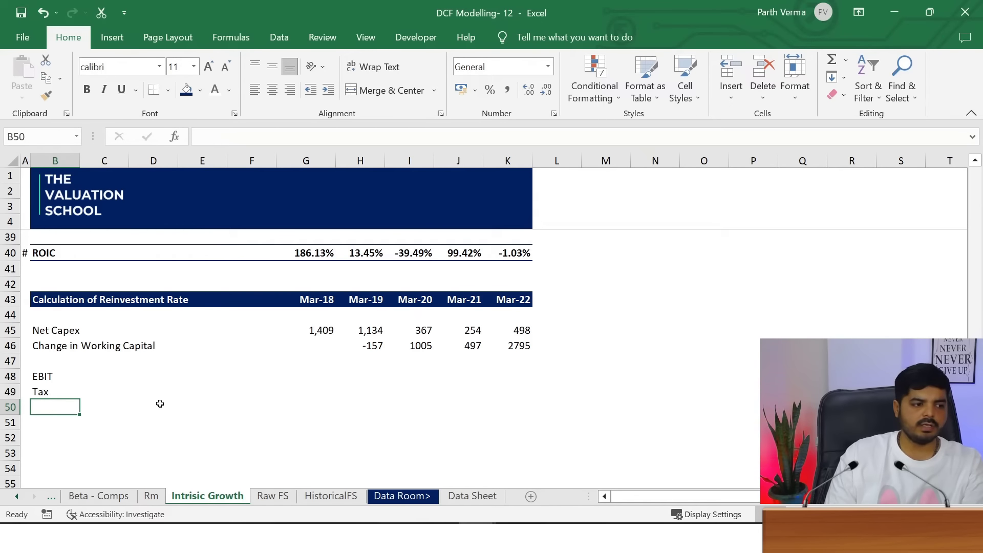
Rename the Tax label to 'Marginal Tax Rate'
{"action": "key", "text": "Up"}
{"action": "key", "text": "F2"}
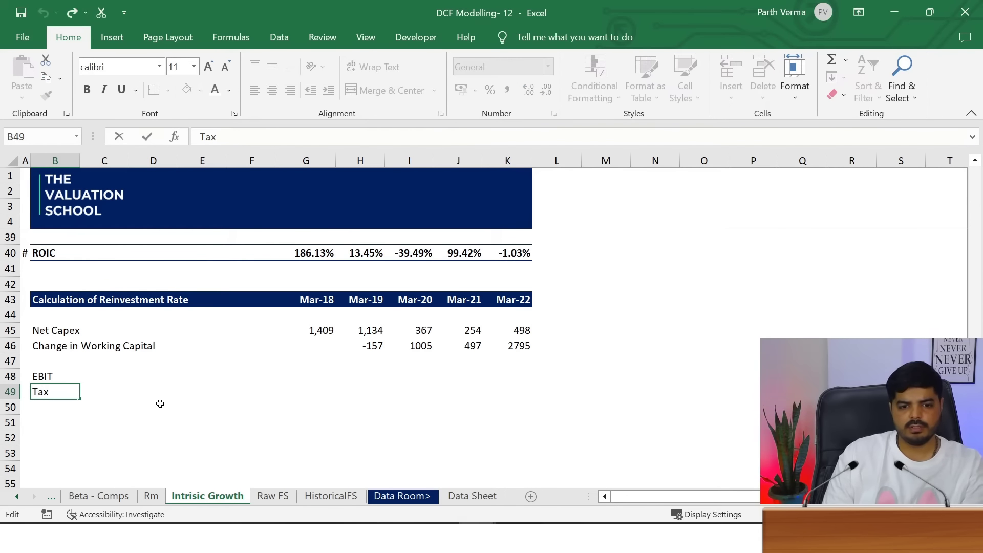
{"action": "type", "text": "Marginal Tax Rat"}
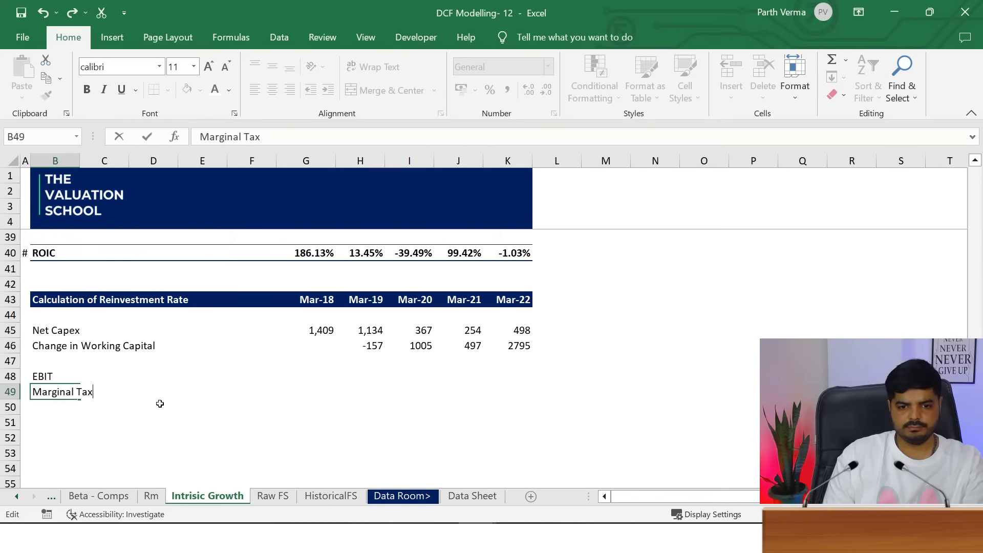
{"action": "type", "text": "e"}
{"action": "key", "text": "Return"}
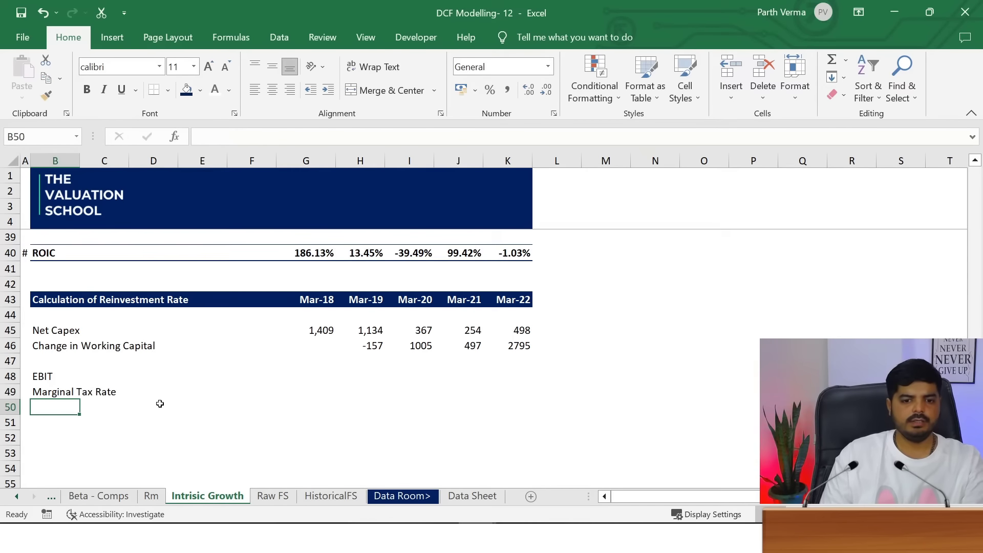
{"action": "key", "text": "Up"}
{"action": "key", "text": "Up"}
{"action": "key", "text": "Up"}
{"action": "key", "text": "Up"}
{"action": "key", "text": "Up"}
{"action": "key", "text": "Right"}
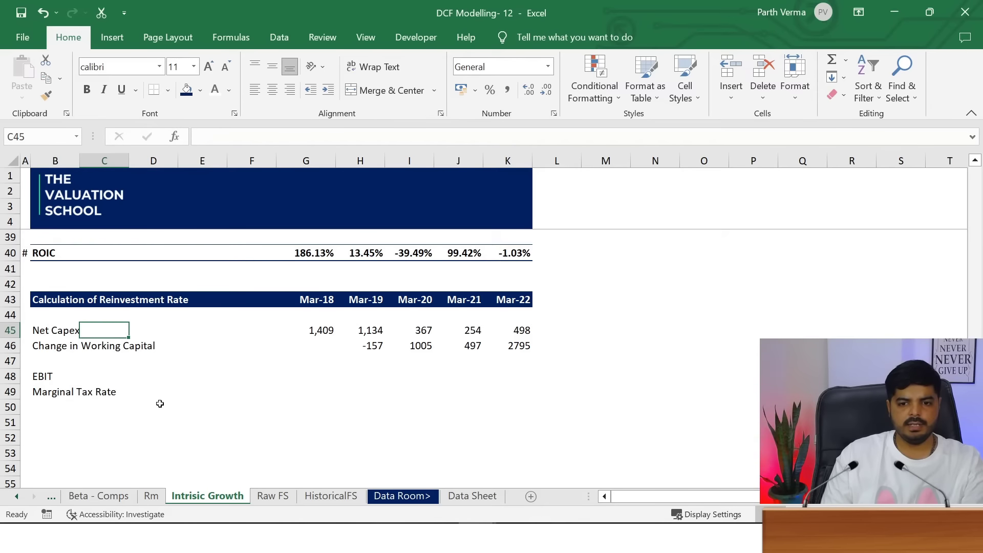
{"action": "key", "text": "Right"}
{"action": "key", "text": "Right"}
{"action": "key", "text": "Right"}
{"action": "key", "text": "Right"}
{"action": "key", "text": "Right"}
{"action": "key", "text": "Down"}
{"action": "key", "text": "Down"}
{"action": "key", "text": "Left"}
{"action": "key", "text": "Left"}
{"action": "key", "text": "Down"}
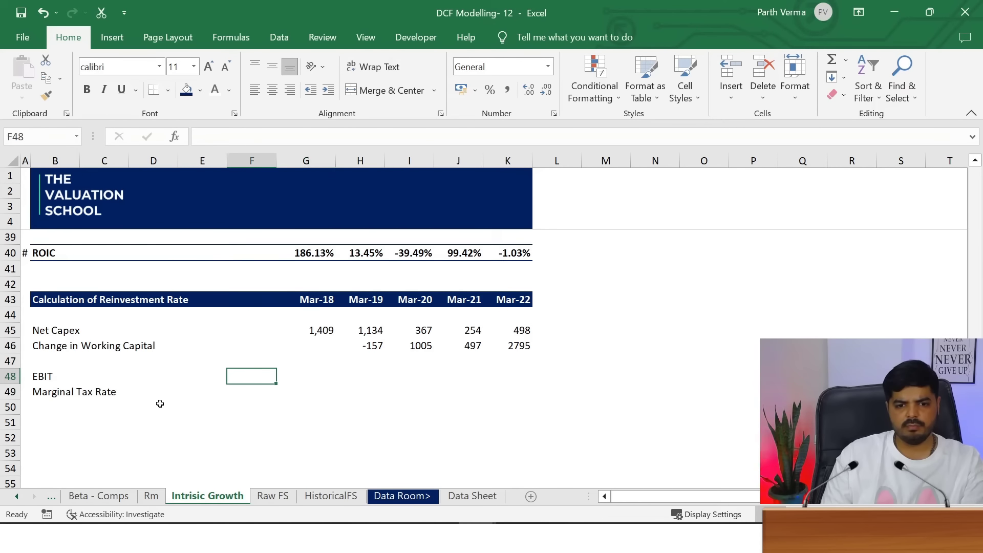
{"action": "key", "text": "Right"}
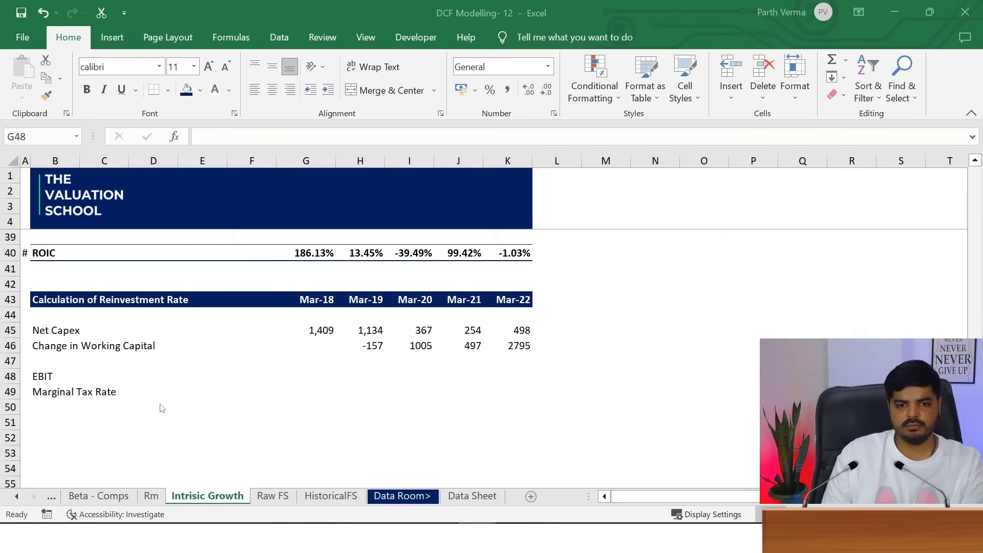
Link the EBIT row to the EBIT figures above for Mar-18 through Mar-22
{"action": "left_click", "coordinate": [321, 371]}
{"action": "type", "text": "="}
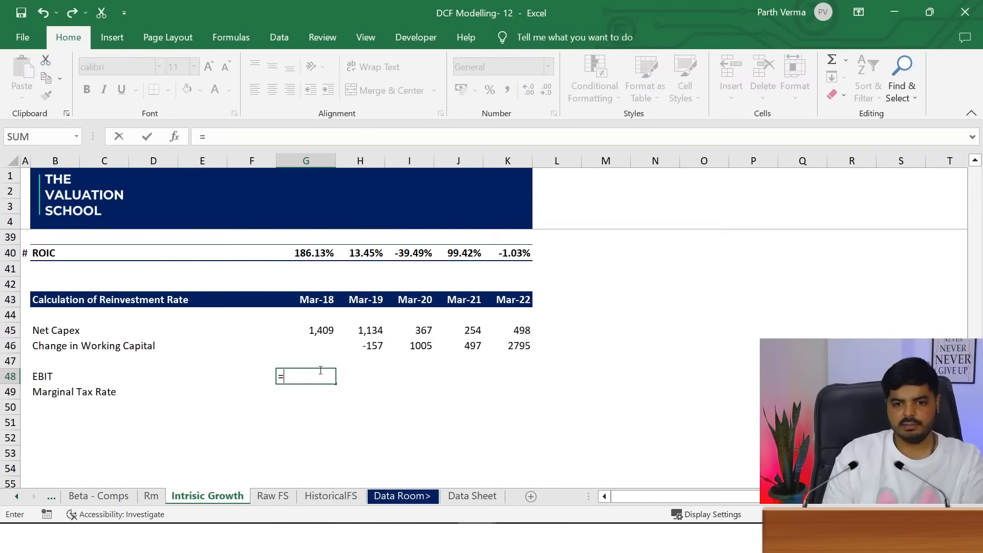
{"action": "key", "text": "Up"}
{"action": "key", "text": "Up"}
{"action": "key", "text": "Up"}
{"action": "key", "text": "Up"}
{"action": "key", "text": "Up"}
{"action": "key", "text": "Up"}
{"action": "key", "text": "Up"}
{"action": "key", "text": "Up"}
{"action": "key", "text": "Up"}
{"action": "key", "text": "Up"}
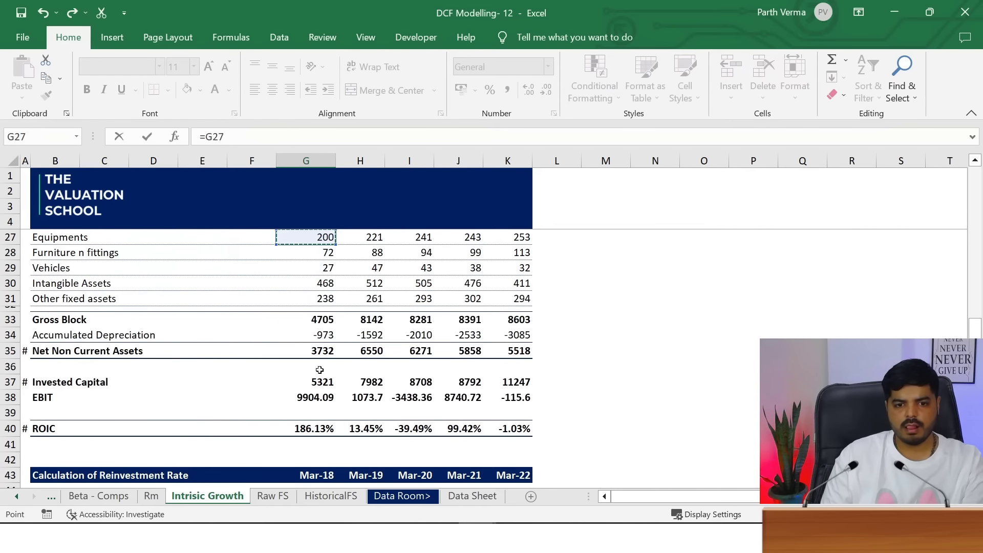
{"action": "key", "text": "Down"}
{"action": "key", "text": "Down"}
{"action": "key", "text": "Down"}
{"action": "key", "text": "Down"}
{"action": "key", "text": "Down"}
{"action": "key", "text": "Down"}
{"action": "key", "text": "Down"}
{"action": "key", "text": "Down"}
{"action": "key", "text": "Down"}
{"action": "key", "text": "Down"}
{"action": "key", "text": "Down"}
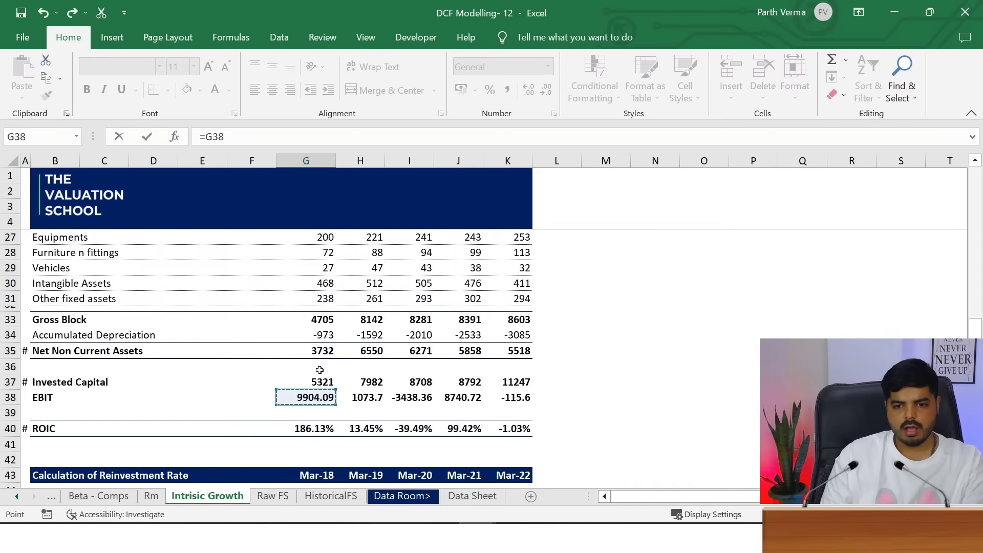
{"action": "key", "text": "Return"}
{"action": "key", "text": "Up"}
{"action": "key", "text": "ctrl+c"}
{"action": "key", "text": "shift+Right"}
{"action": "key", "text": "shift+Right"}
{"action": "key", "text": "shift+Right"}
{"action": "key", "text": "shift+Right"}
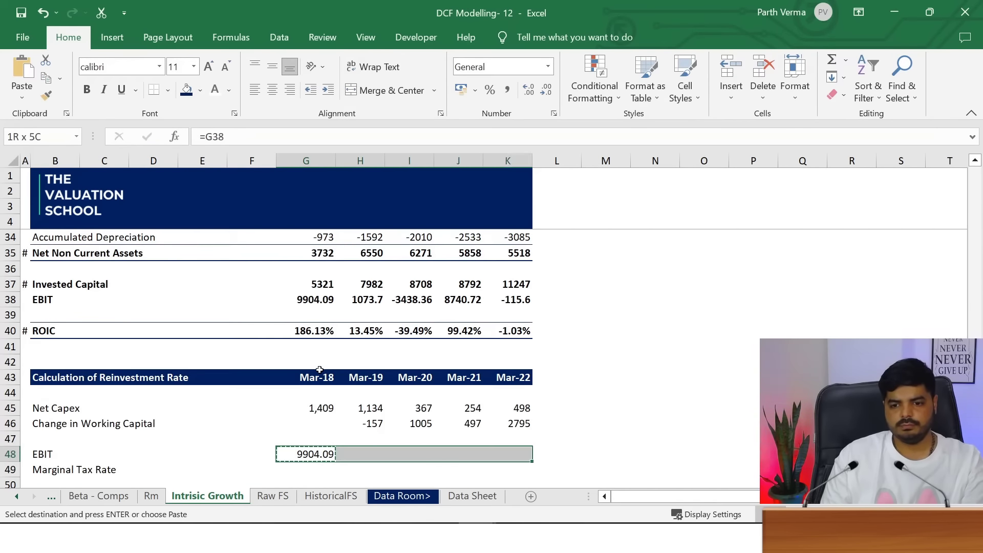
{"action": "key", "text": "Return"}
{"action": "key", "text": "Down"}
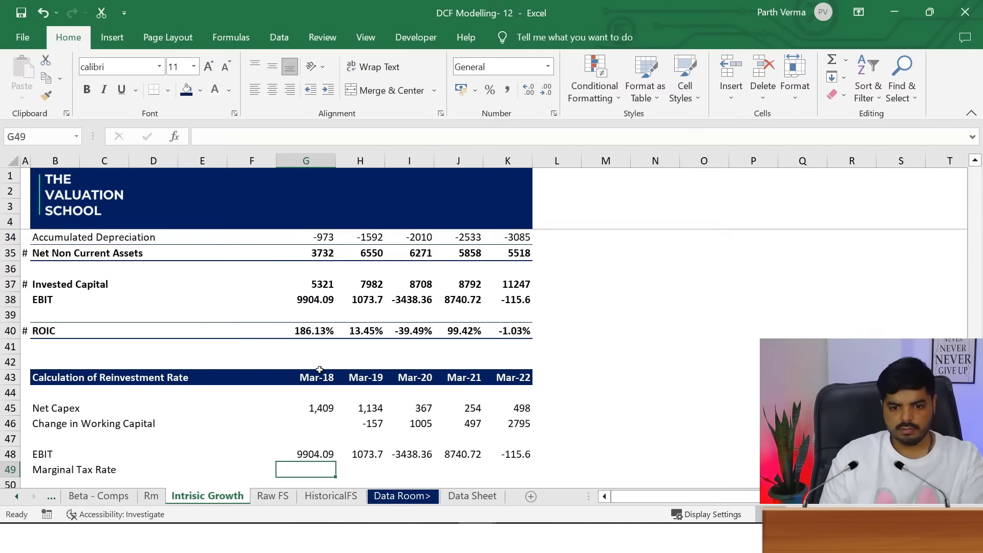
{"action": "key", "text": "Up"}
{"action": "key", "text": "Up"}
{"action": "key", "text": "Up"}
{"action": "key", "text": "Up"}
{"action": "key", "text": "Up"}
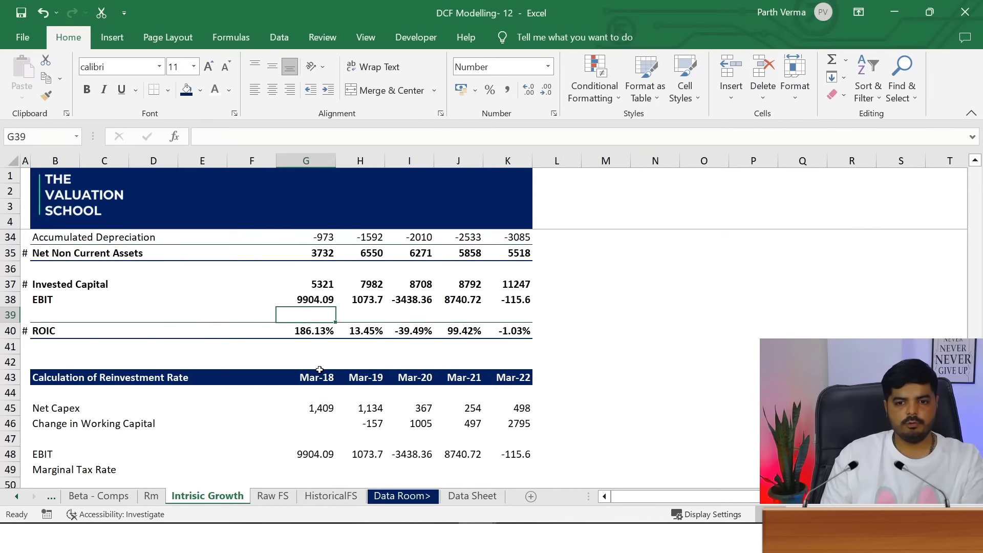
{"action": "key", "text": "Up"}
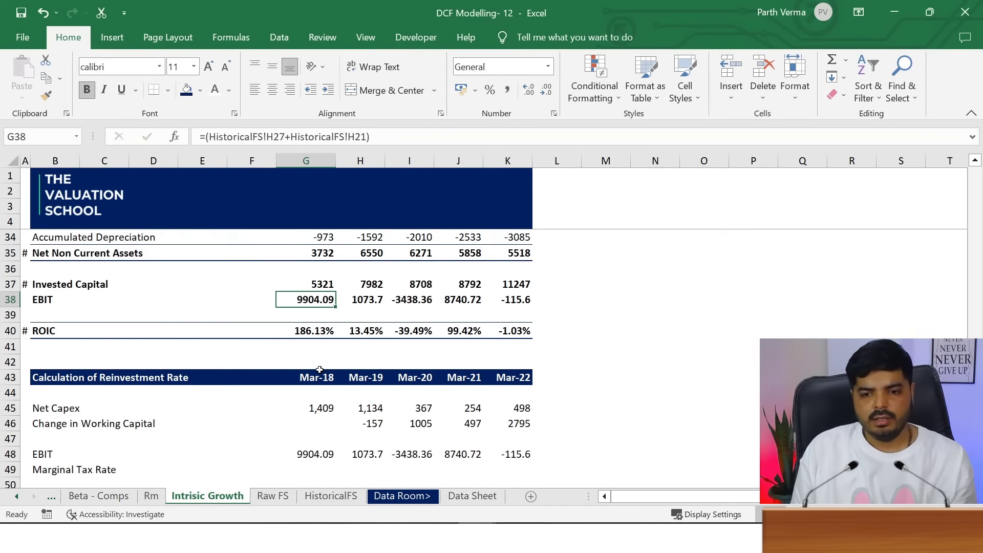
Enter a 25% Marginal Tax Rate for Mar-18 and copy it across to Mar-22
{"action": "key", "text": "Down"}
{"action": "key", "text": "Down"}
{"action": "key", "text": "Down"}
{"action": "key", "text": "Down"}
{"action": "key", "text": "Down"}
{"action": "key", "text": "Down"}
{"action": "key", "text": "Down"}
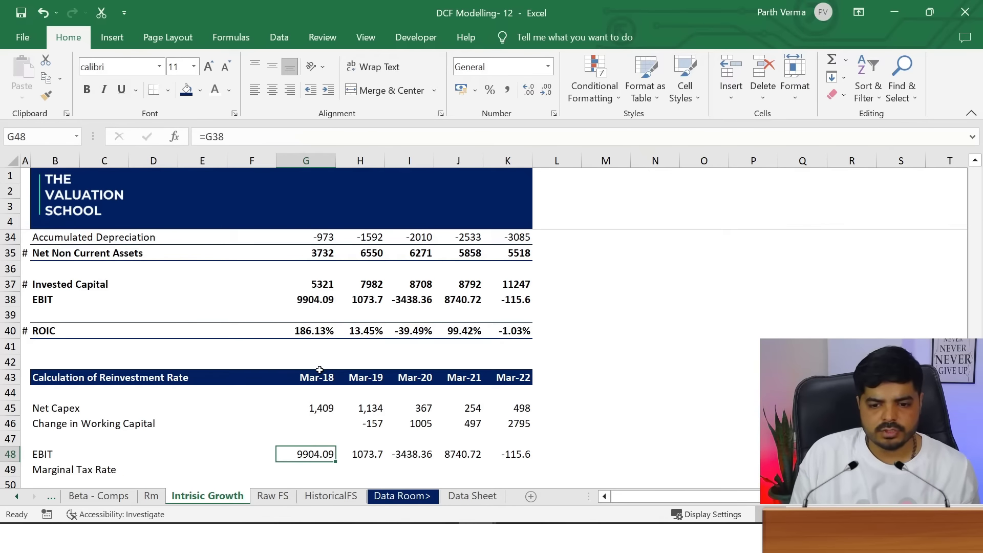
{"action": "key", "text": "Down"}
{"action": "type", "text": "25"}
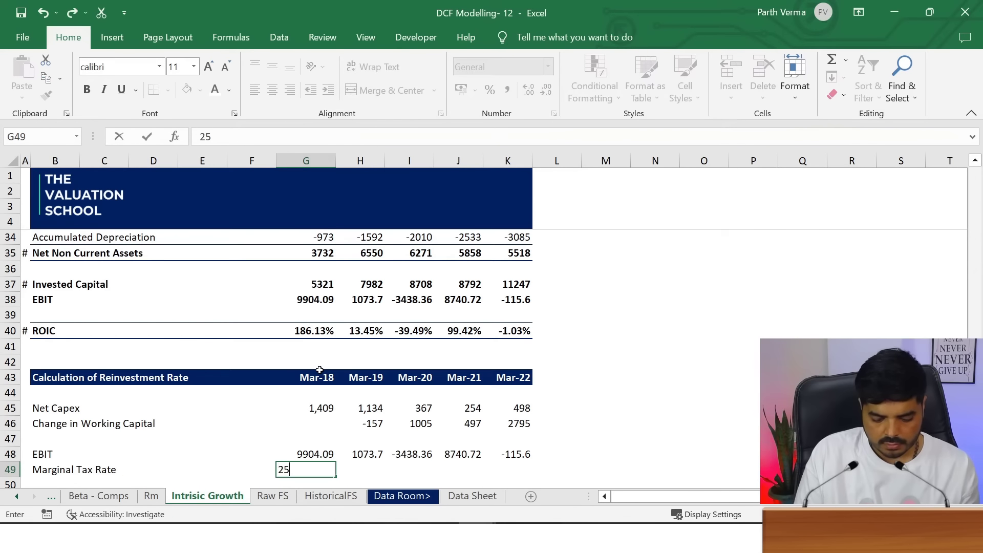
{"action": "key", "text": "Return"}
{"action": "key", "text": "Up"}
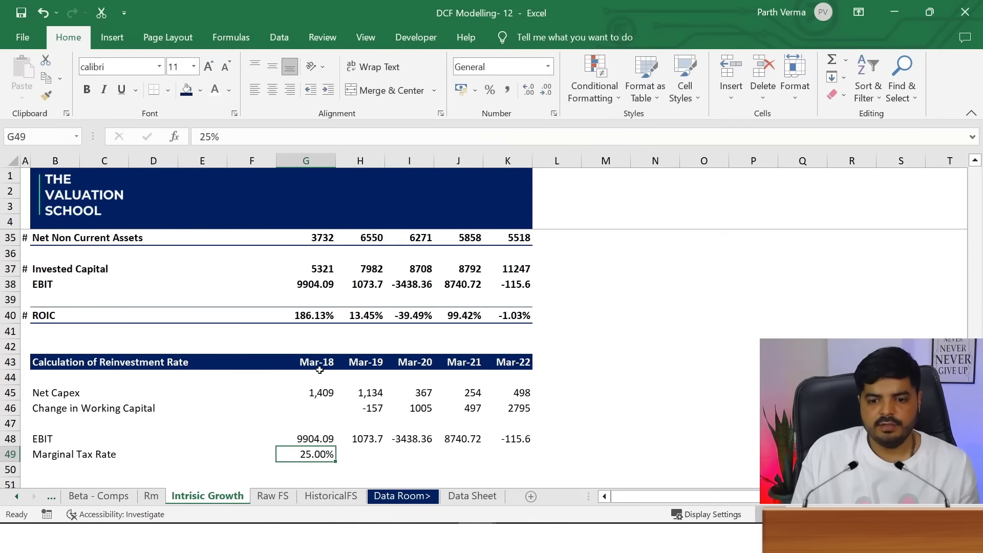
{"action": "key", "text": "ctrl+c"}
{"action": "key", "text": "shift+Right"}
{"action": "key", "text": "shift+Right"}
{"action": "key", "text": "shift+Right"}
{"action": "key", "text": "shift+Right"}
{"action": "key", "text": "ctrl+v"}
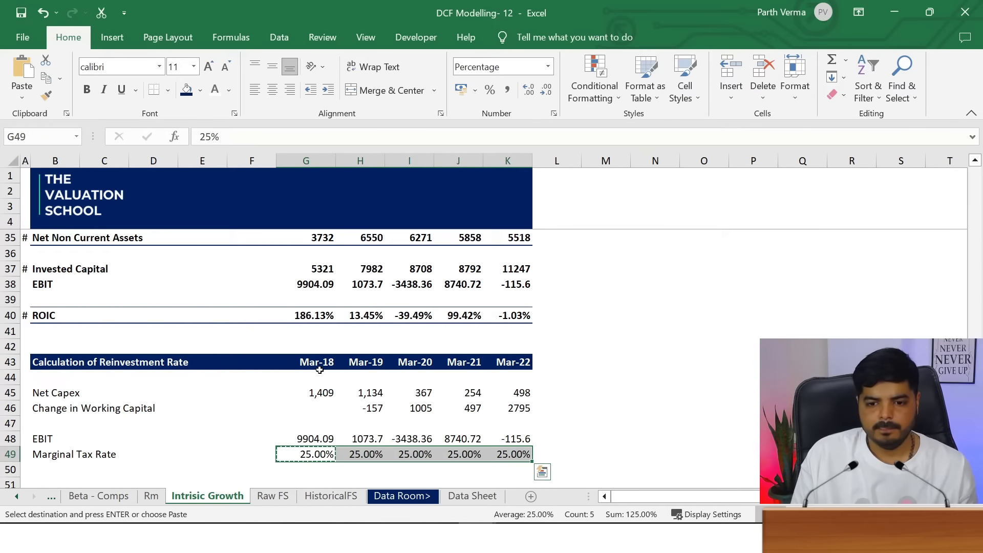
Colour the 25% tax rate values blue, leaving them non-italic
{"action": "key", "text": "ctrl+q"}
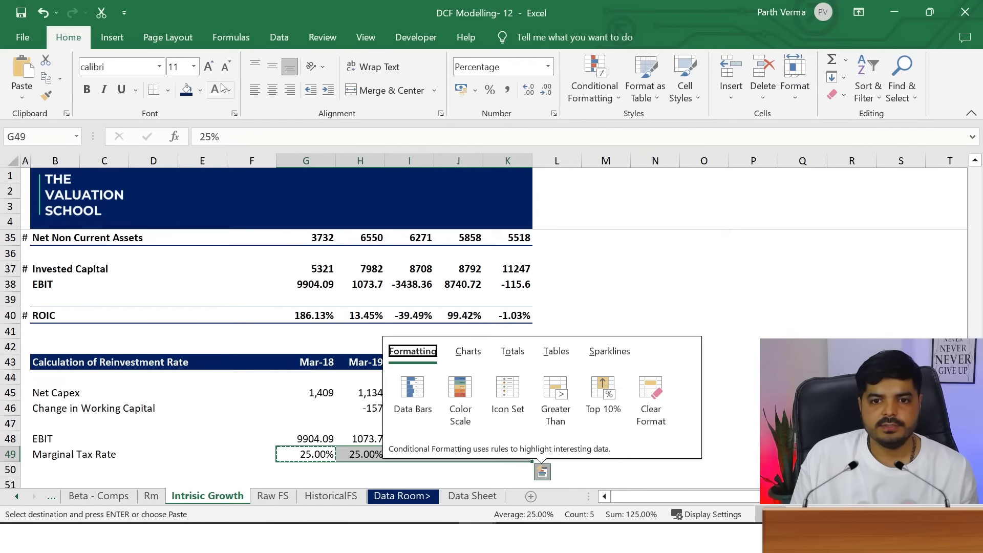
{"action": "left_click", "coordinate": [229, 90]}
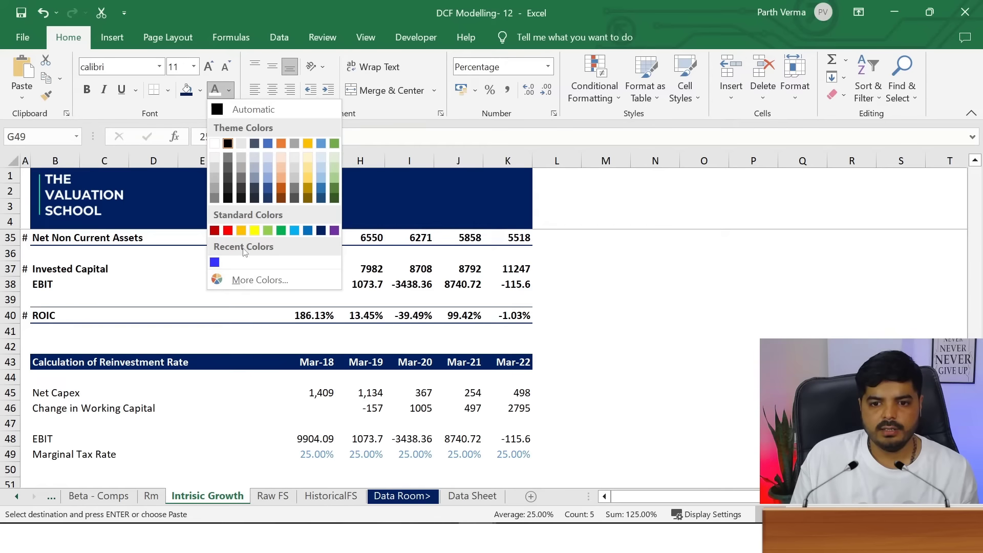
{"action": "left_click", "coordinate": [214, 262]}
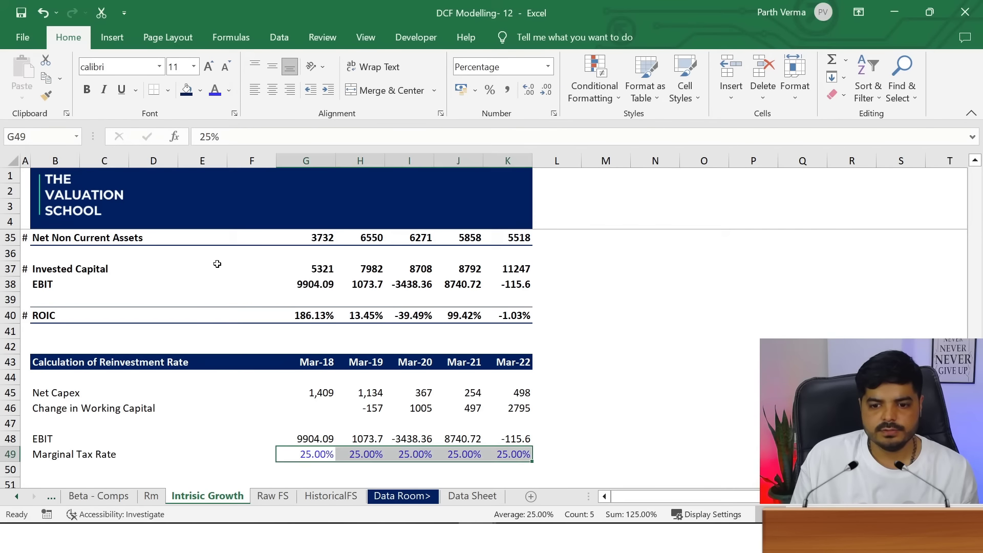
{"action": "key", "text": "ctrl+i"}
{"action": "left_click", "coordinate": [630, 334]}
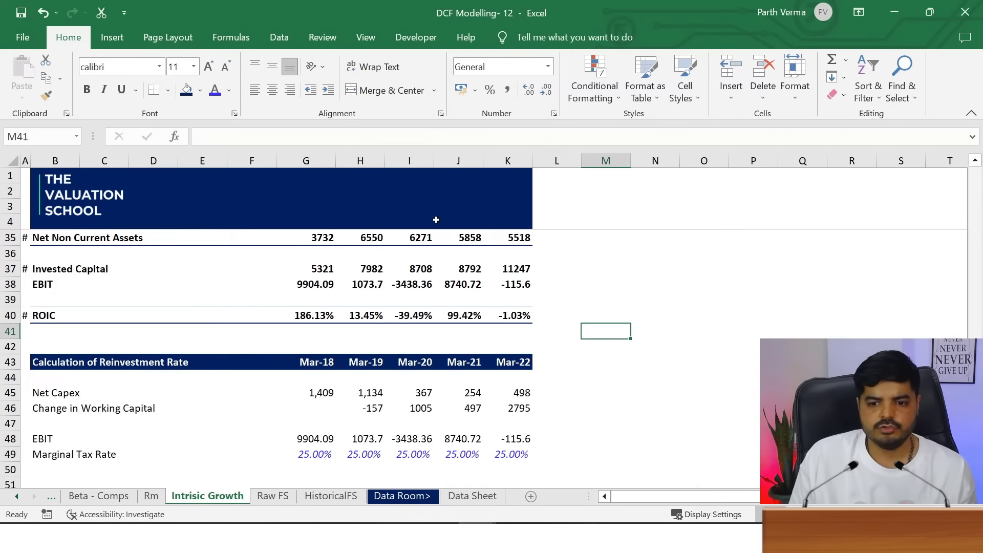
{"action": "key", "text": "ctrl+z"}
{"action": "left_click", "coordinate": [557, 454]}
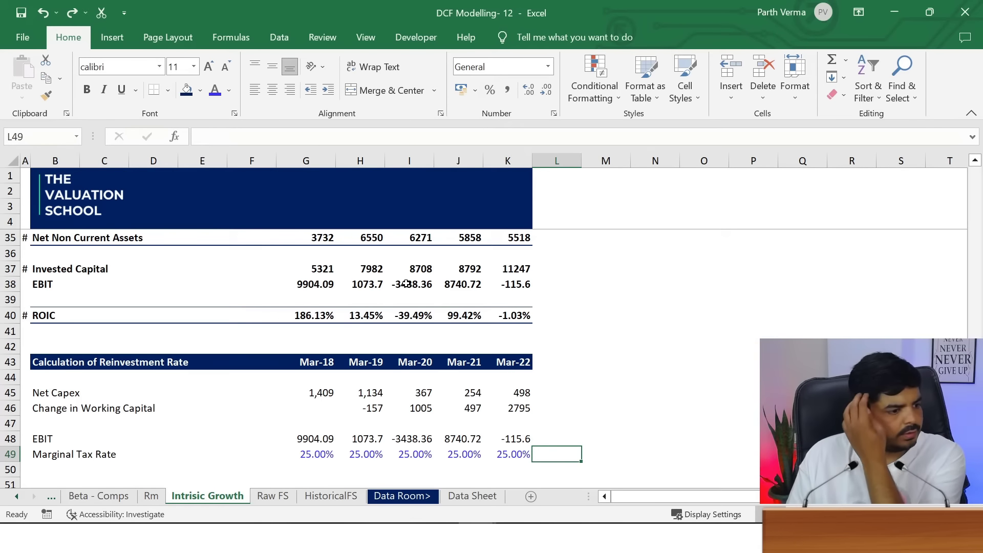
{"action": "key", "text": "Down"}
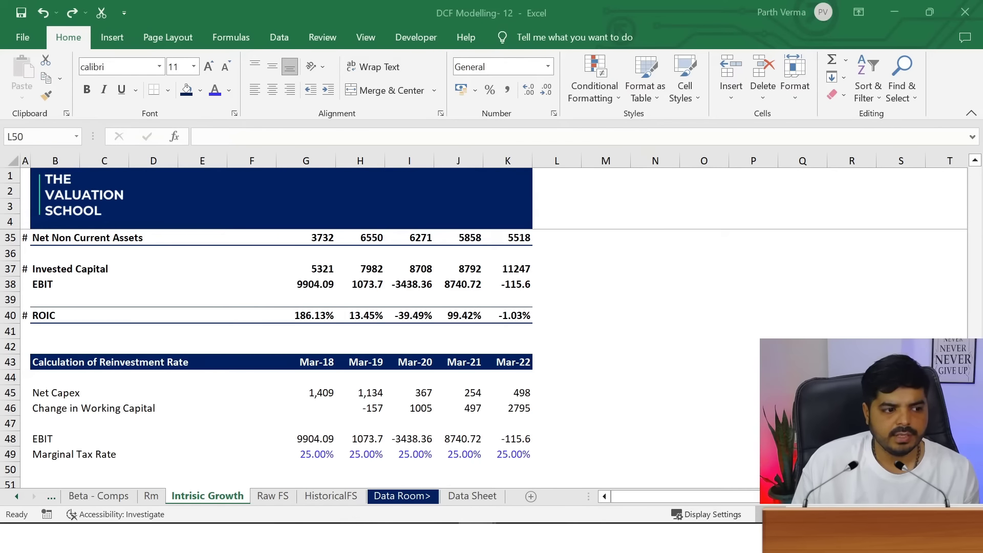
Add a 'Reinvestment' label in row 51 below Marginal Tax Rate
{"action": "left_click", "coordinate": [57, 472]}
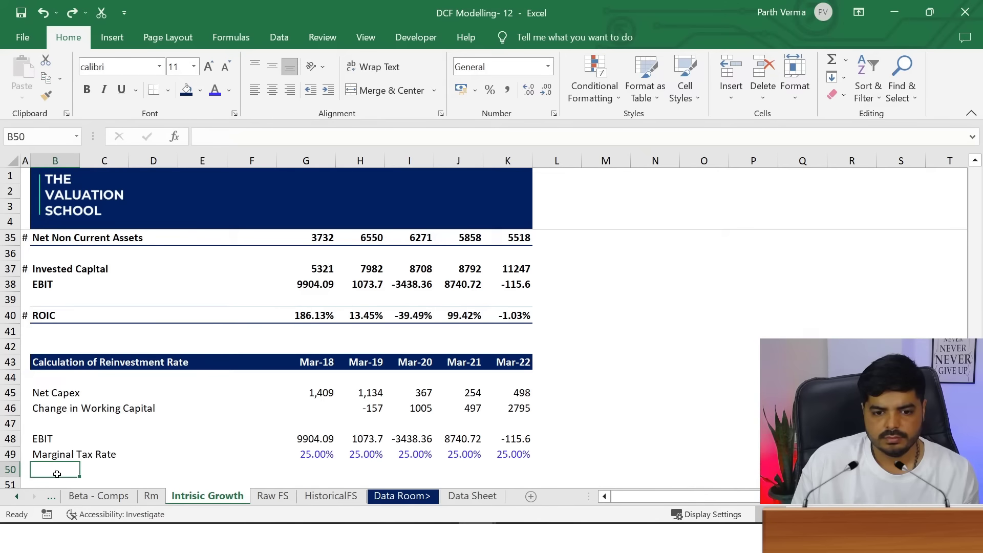
{"action": "key", "text": "Down"}
{"action": "type", "text": "R"}
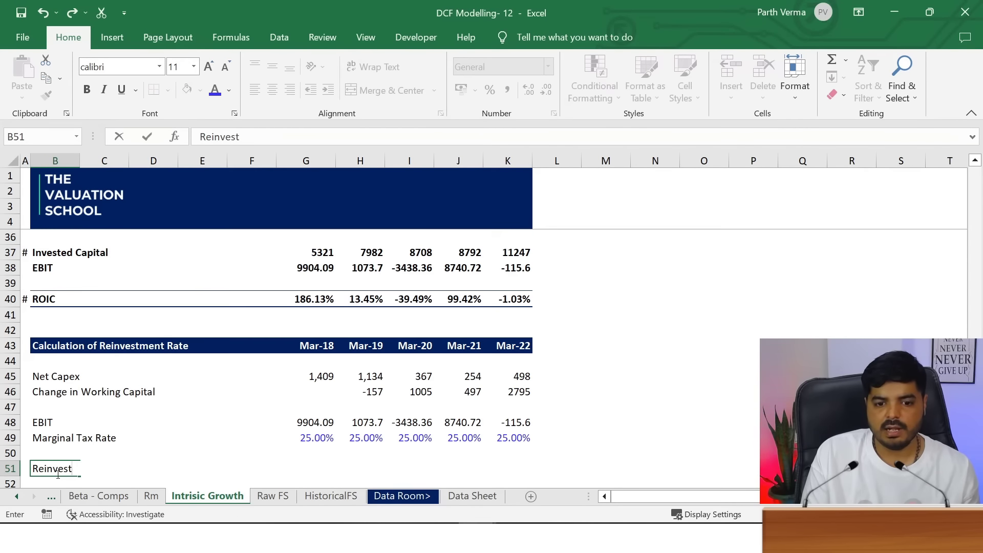
{"action": "key", "text": "Right"}
{"action": "key", "text": "Right"}
{"action": "key", "text": "Right"}
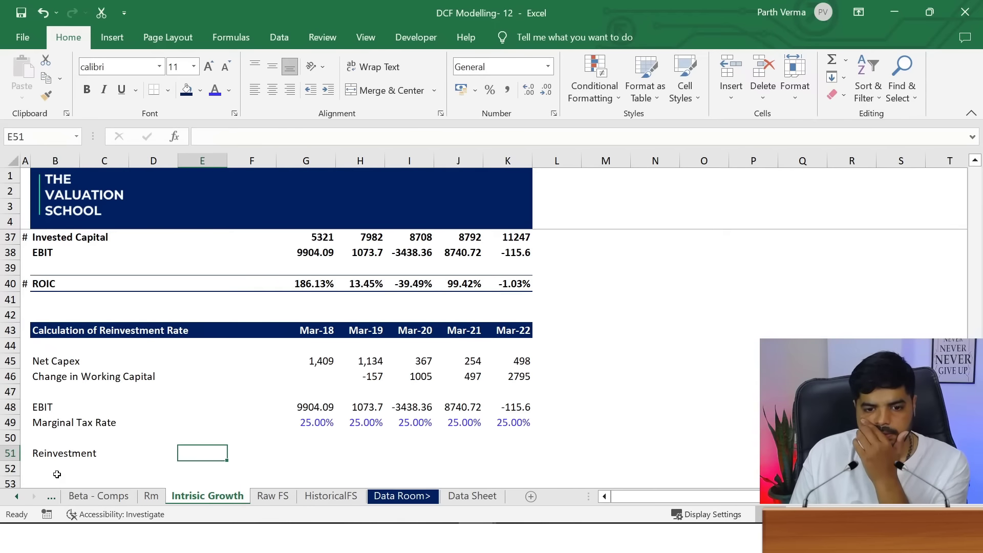
{"action": "key", "text": "Right"}
{"action": "key", "text": "Right"}
{"action": "key", "text": "Right"}
{"action": "key", "text": "Left"}
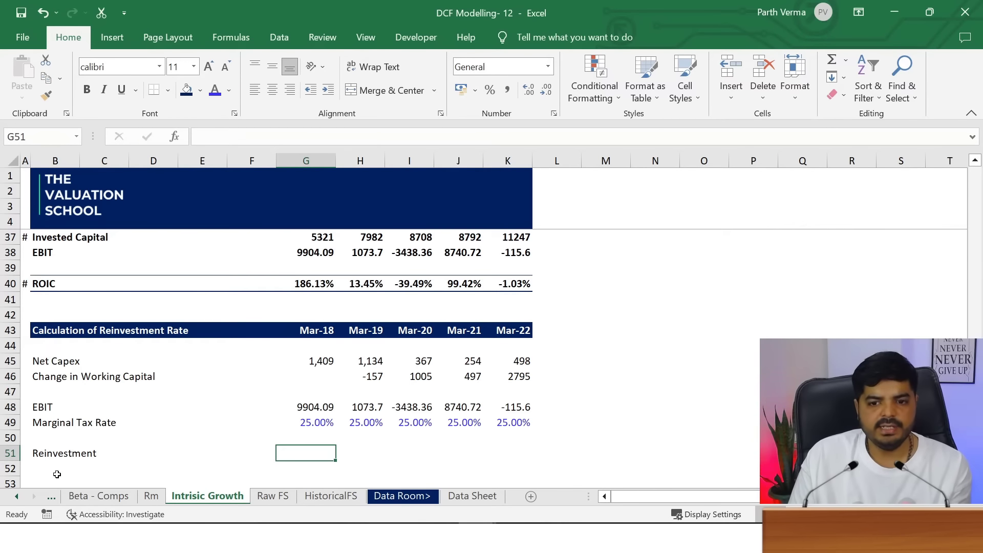
{"action": "key", "text": "Up"}
{"action": "key", "text": "Up"}
{"action": "key", "text": "Up"}
{"action": "key", "text": "Up"}
{"action": "key", "text": "Up"}
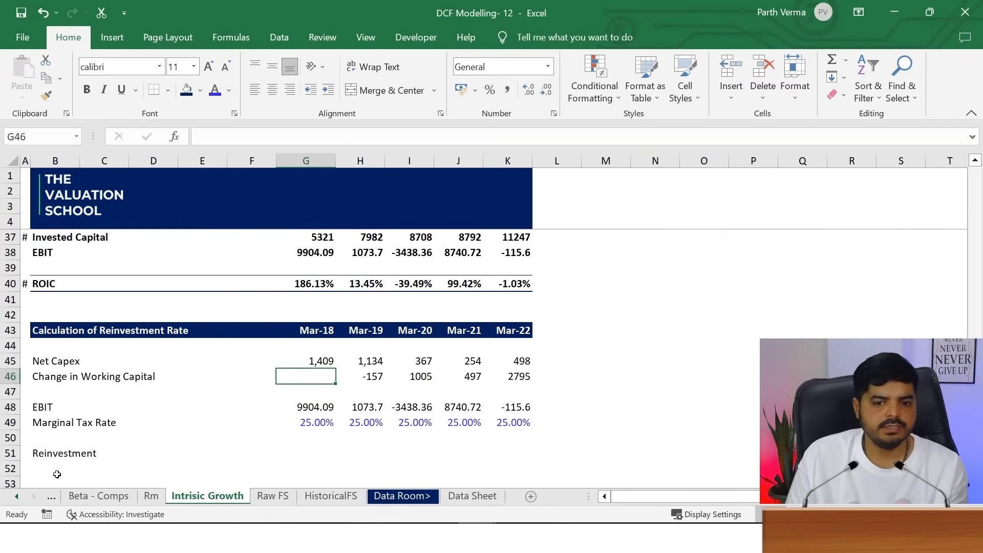
{"action": "key", "text": "Down"}
{"action": "key", "text": "Down"}
{"action": "key", "text": "Down"}
{"action": "key", "text": "Down"}
{"action": "key", "text": "Down"}
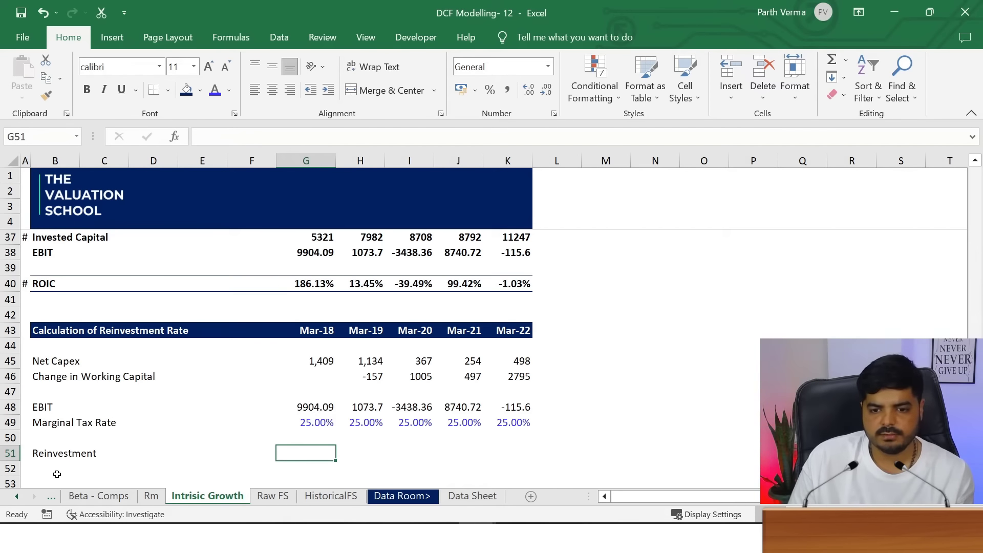
{"action": "key", "text": "Right"}
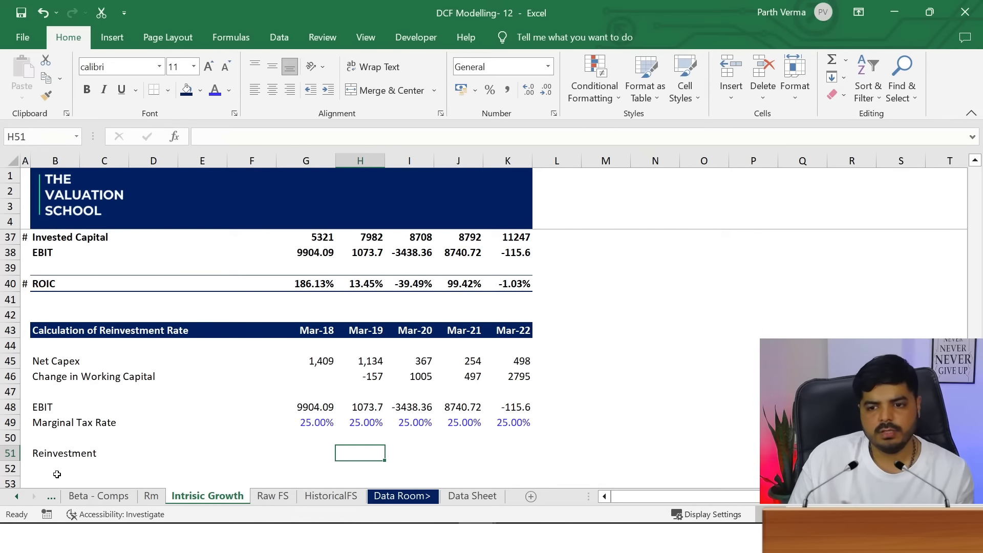
Enter =SUM(H45:H46) for Mar-19 and fill to Mar-22, showing 977, 1,372, 751, 3,293
{"action": "type", "text": "="}
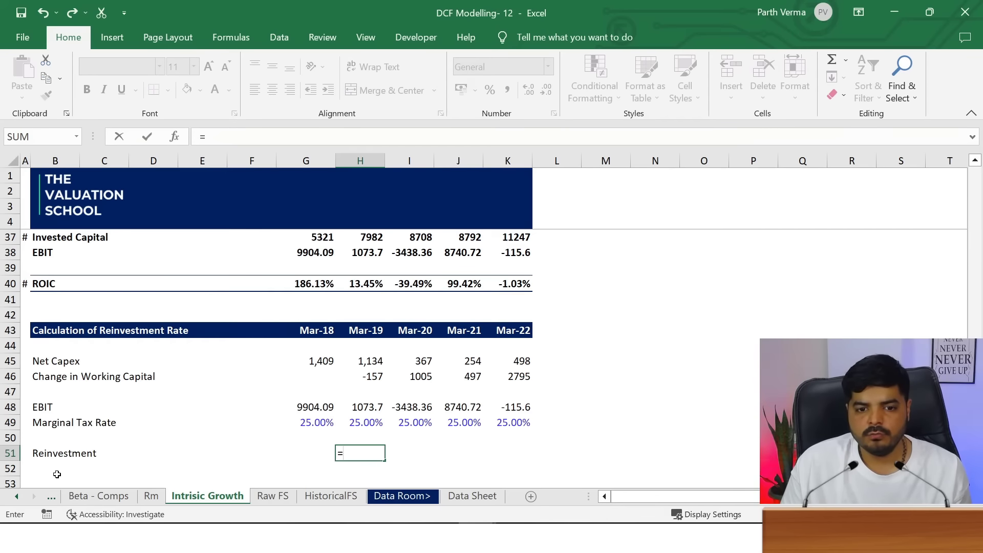
{"action": "key", "text": "Up"}
{"action": "key", "text": "Up"}
{"action": "key", "text": "Up"}
{"action": "key", "text": "Up"}
{"action": "key", "text": "Up"}
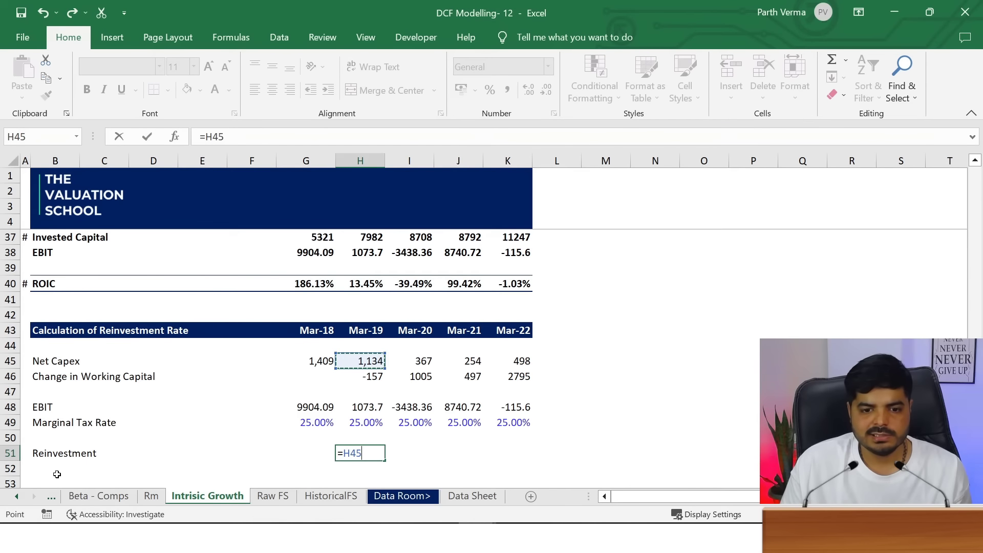
{"action": "key", "text": "BackSpace"}
{"action": "key", "text": "BackSpace"}
{"action": "key", "text": "BackSpace"}
{"action": "type", "text": "su"}
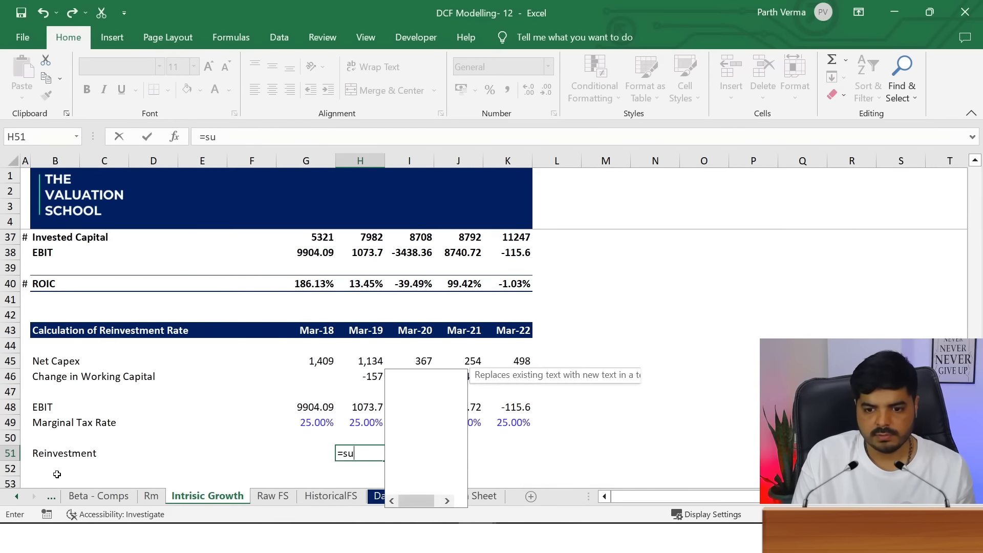
{"action": "type", "text": "m("}
{"action": "key", "text": "Up"}
{"action": "key", "text": "Up"}
{"action": "key", "text": "Up"}
{"action": "key", "text": "Up"}
{"action": "key", "text": "Up"}
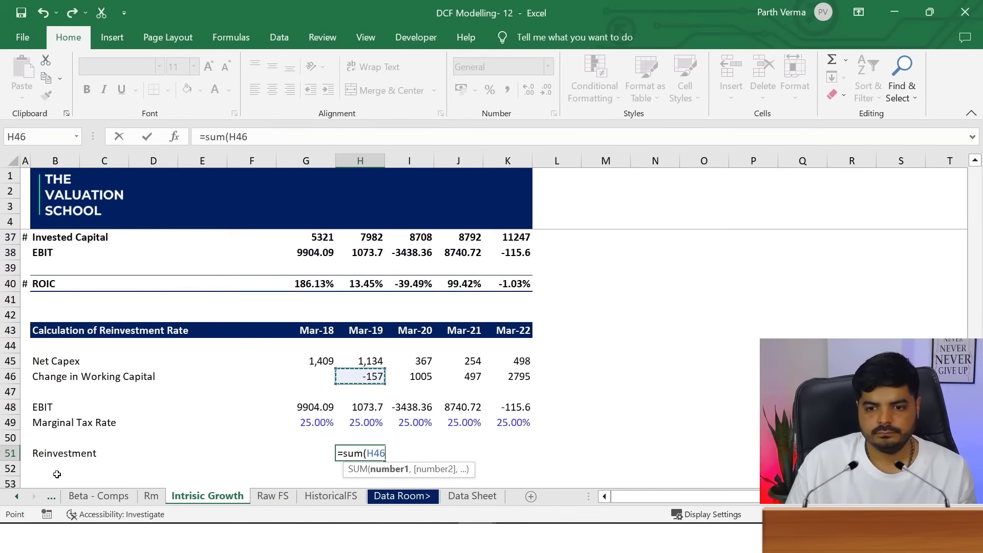
{"action": "key", "text": "shift+Up"}
{"action": "key", "text": "Return"}
{"action": "key", "text": "Up"}
{"action": "key", "text": "ctrl+c"}
{"action": "key", "text": "shift+Right"}
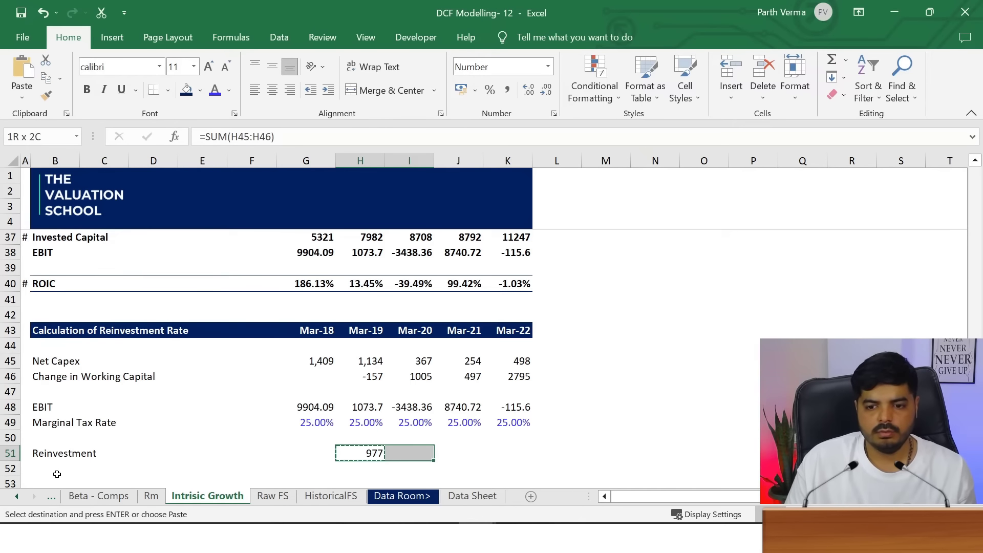
{"action": "key", "text": "shift+Right"}
{"action": "key", "text": "shift+Right"}
{"action": "key", "text": "Return"}
{"action": "key", "text": "Left"}
{"action": "key", "text": "Left"}
Insert a blank row above Reinvestment and label it 'EBIT(1-T)'
{"action": "key", "text": "Left"}
{"action": "key", "text": "Left"}
{"action": "key", "text": "Left"}
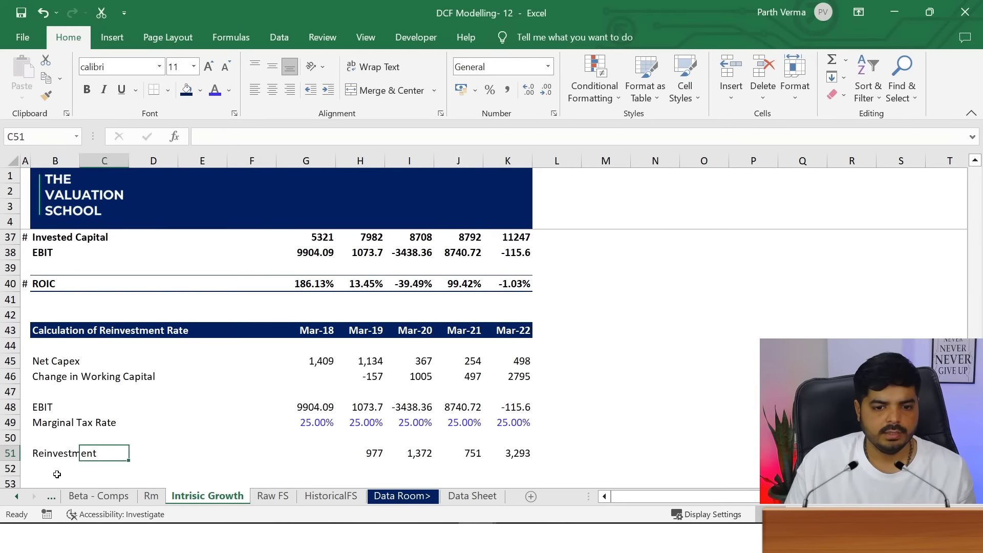
{"action": "key", "text": "Left"}
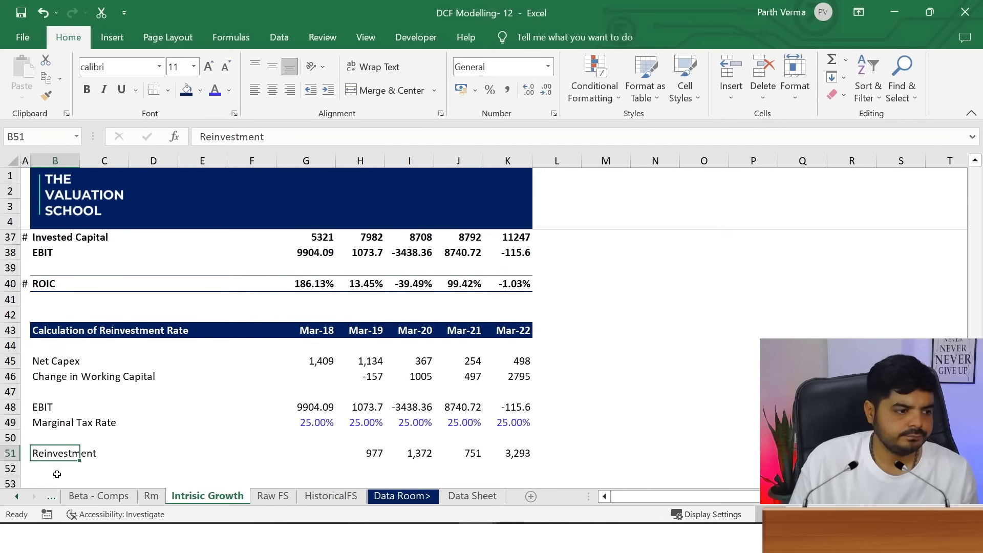
{"action": "key", "text": "Down"}
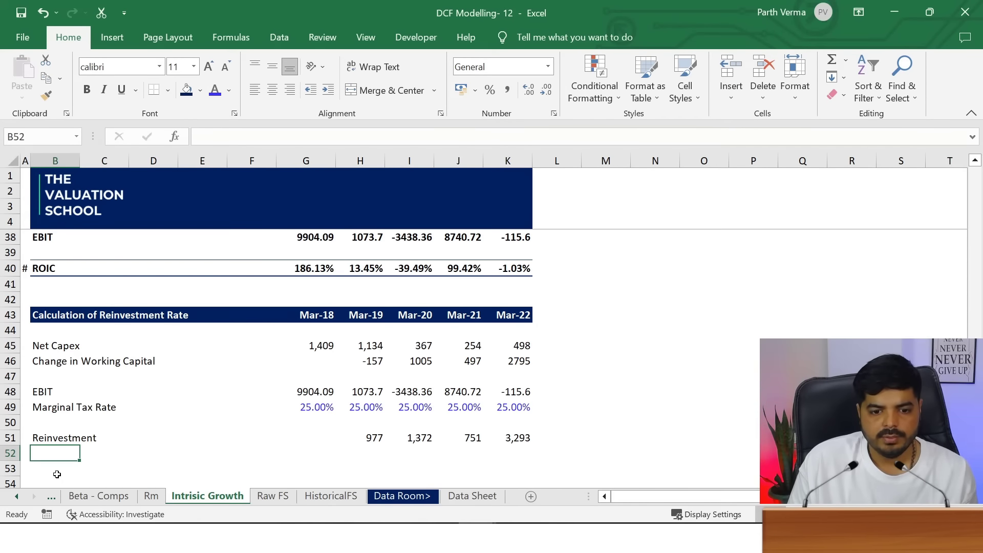
{"action": "type", "text": "Reinvest"}
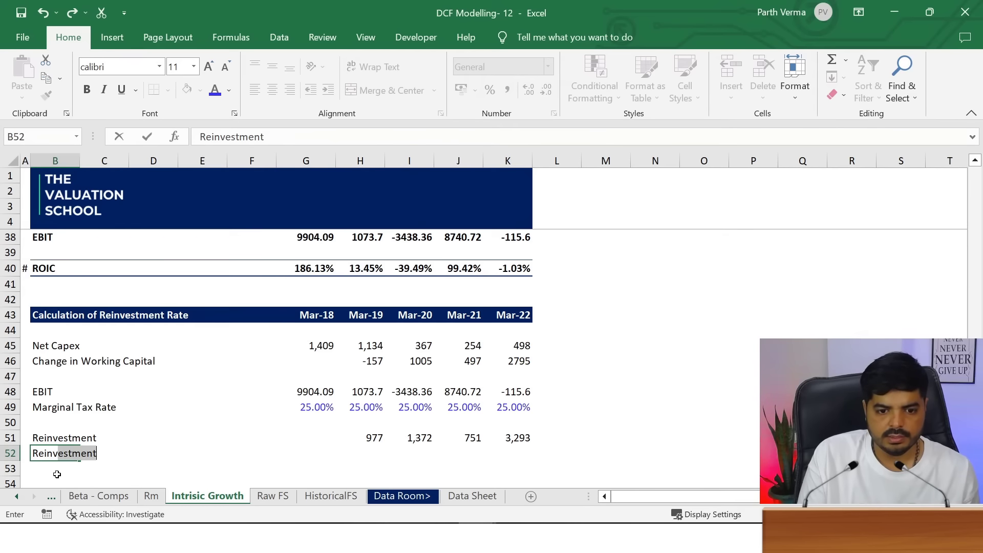
{"action": "type", "text": ",e"}
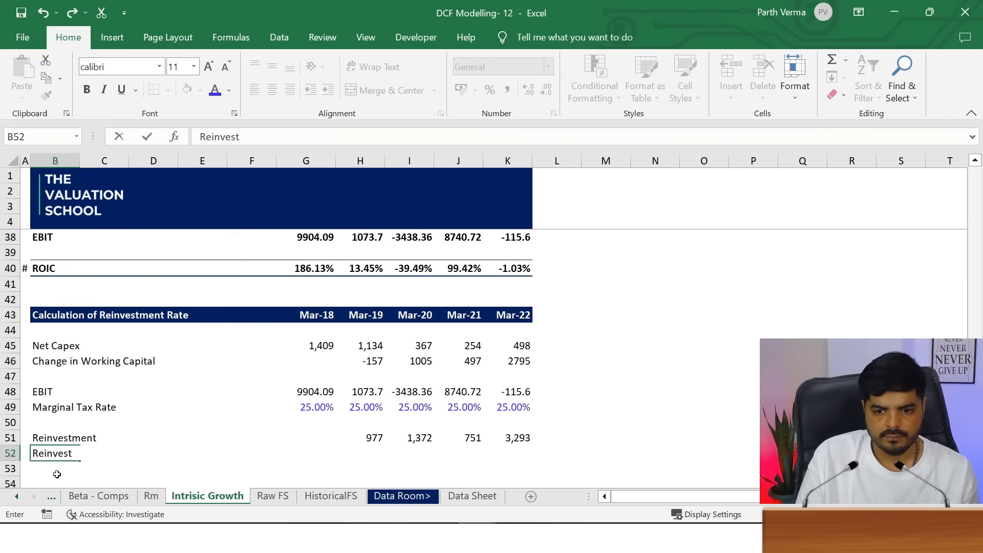
{"action": "key", "text": "Escape"}
{"action": "key", "text": "Up"}
{"action": "key", "text": "Up"}
{"action": "key", "text": "shift+space"}
{"action": "key", "text": "ctrl+plus"}
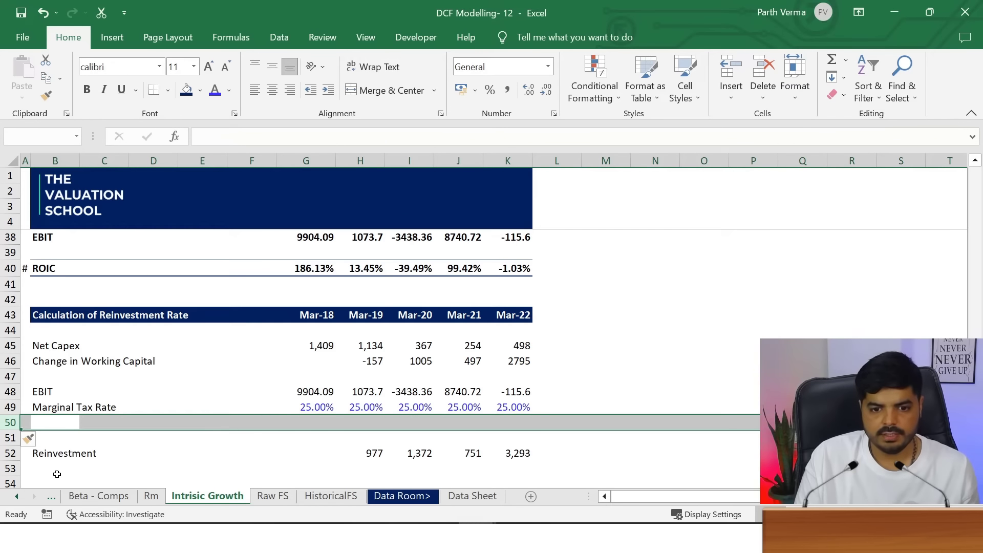
{"action": "key", "text": "Up"}
{"action": "key", "text": "Down"}
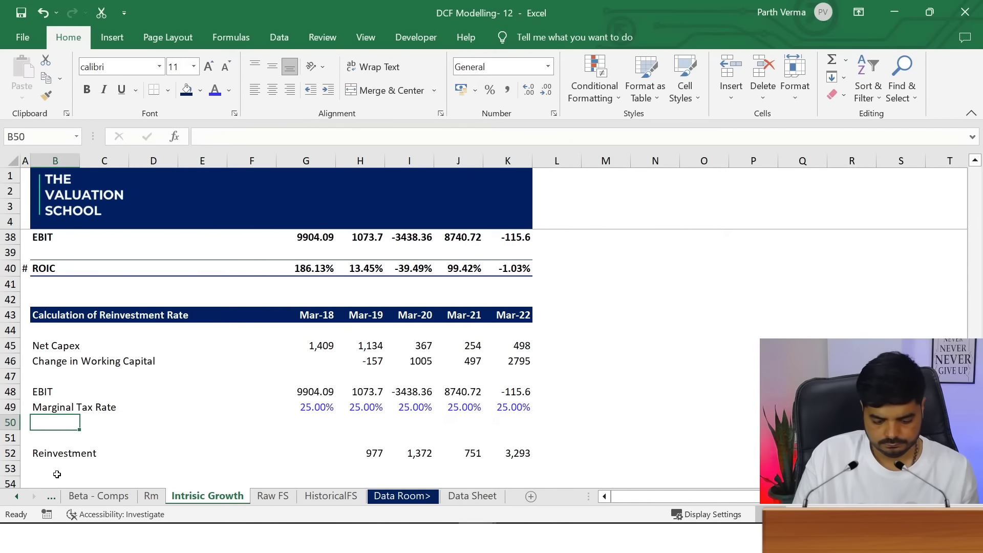
{"action": "type", "text": "EBIT(1-"}
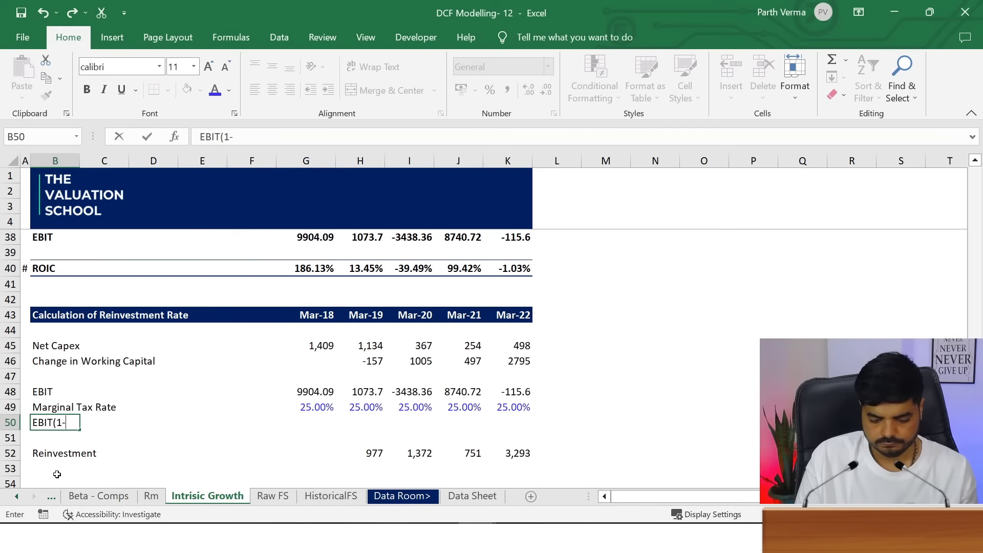
{"action": "type", "text": "T)"}
{"action": "key", "text": "ctrl+Return"}
{"action": "key", "text": "shift+Right"}
{"action": "key", "text": "shift+Right"}
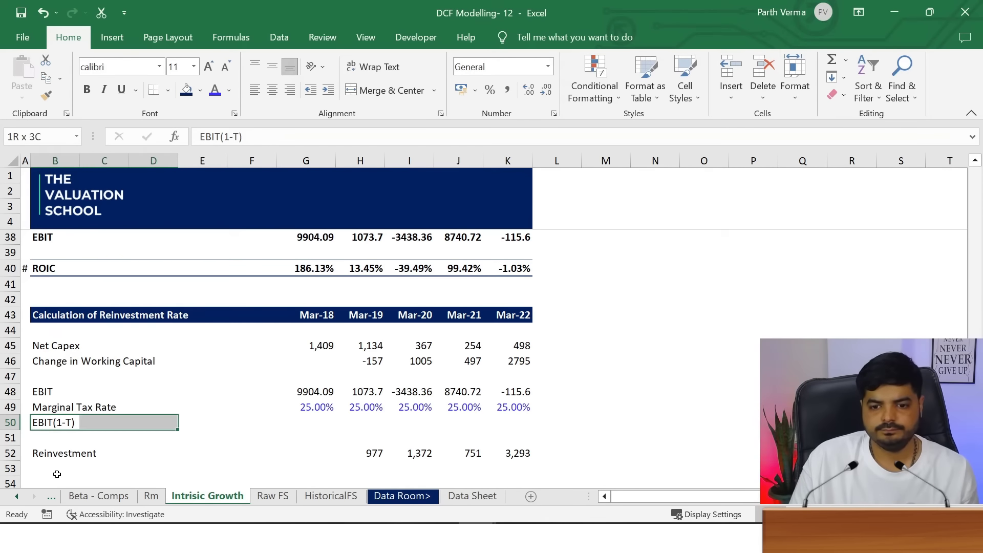
{"action": "key", "text": "shift+Right"}
{"action": "key", "text": "shift+Right"}
{"action": "key", "text": "shift+Right"}
{"action": "key", "text": "shift+Right"}
{"action": "key", "text": "shift+Right"}
{"action": "key", "text": "shift+Right"}
Fill the EBIT(1-T) row for Mar-18 to Mar-22 with EBIT × (1 − Marginal Tax Rate)
{"action": "key", "text": "Right"}
{"action": "key", "text": "Right"}
{"action": "key", "text": "Right"}
{"action": "key", "text": "Right"}
{"action": "key", "text": "Right"}
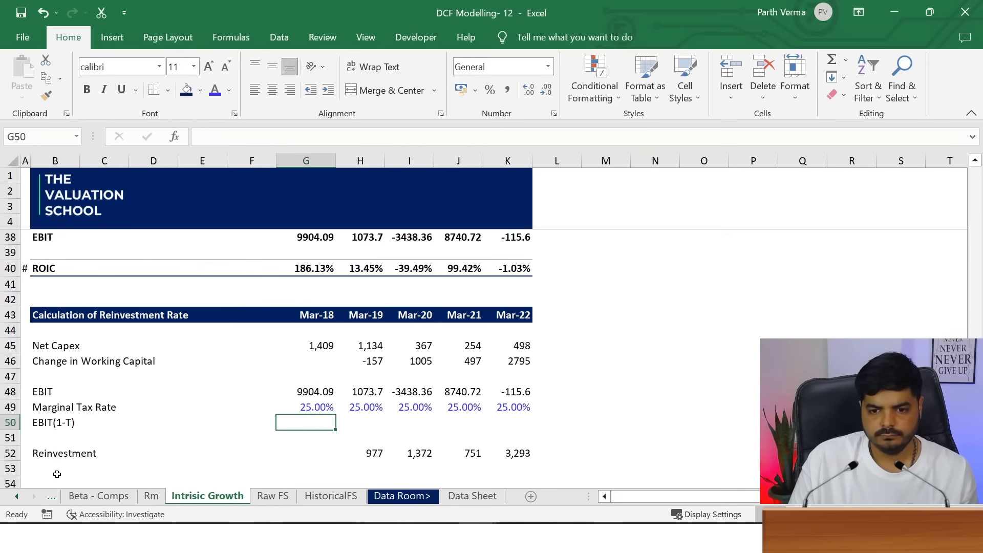
{"action": "type", "text": "="}
{"action": "key", "text": "Up"}
{"action": "key", "text": "Up"}
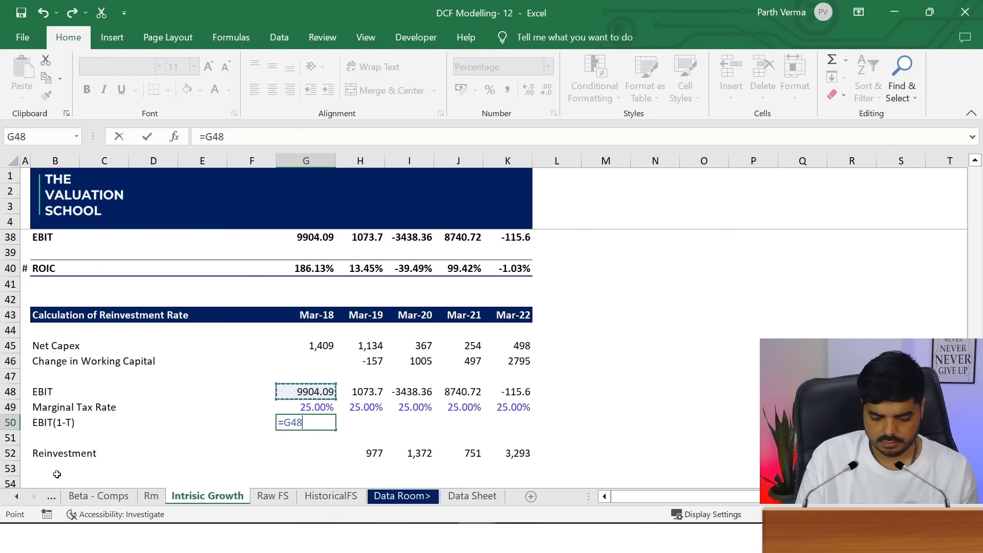
{"action": "type", "text": "*"}
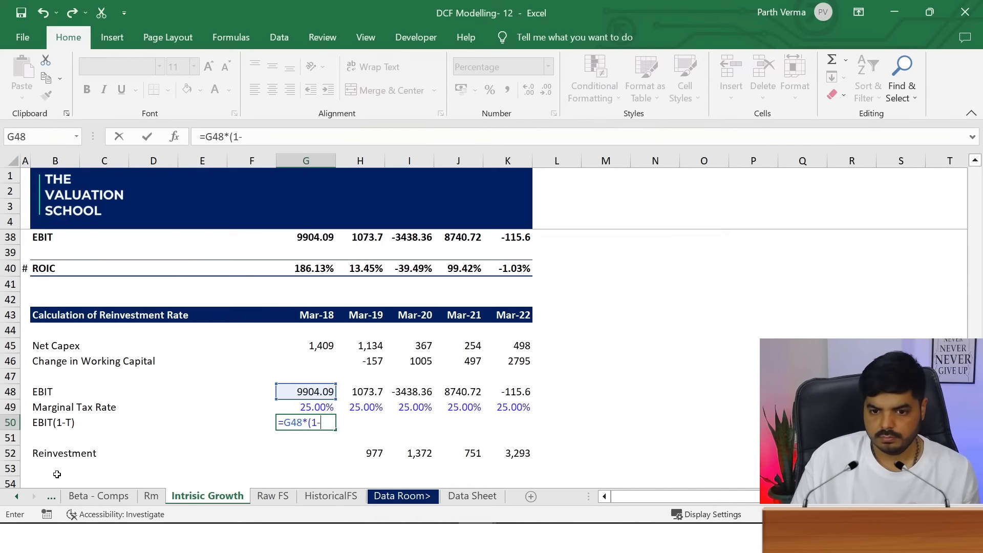
{"action": "key", "text": "Up"}
{"action": "key", "text": "Return"}
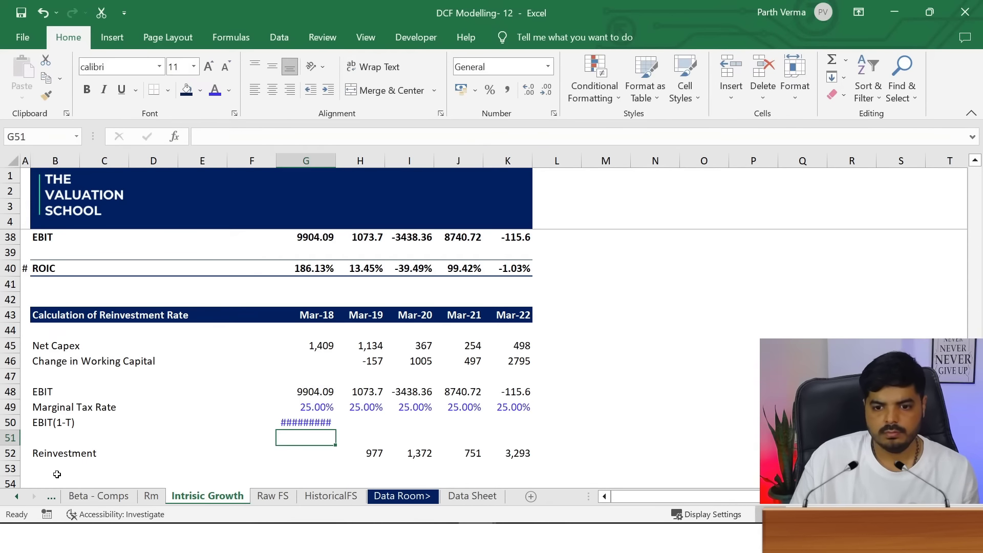
{"action": "key", "text": "Up"}
{"action": "key", "text": "ctrl+c"}
{"action": "key", "text": "shift+Right"}
{"action": "key", "text": "shift+Right"}
{"action": "key", "text": "shift+Right"}
{"action": "key", "text": "shift+Right"}
{"action": "key", "text": "Return"}
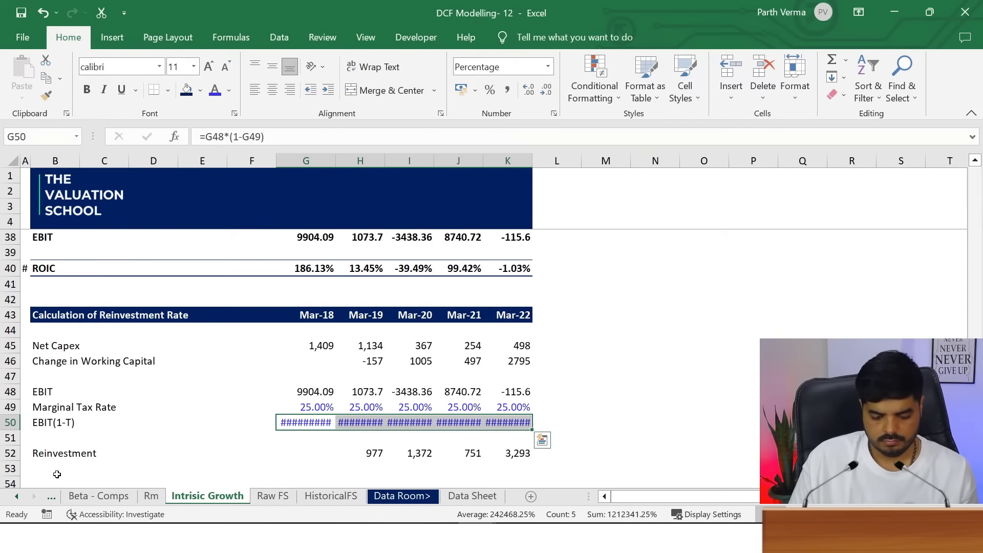
Format the after-tax EBIT values (7428.07 to -86.70) in black with Number format
{"action": "key", "text": "alt"}
{"action": "key", "text": "h"}
{"action": "key", "text": "f"}
{"action": "key", "text": "c"}
{"action": "key", "text": "Return"}
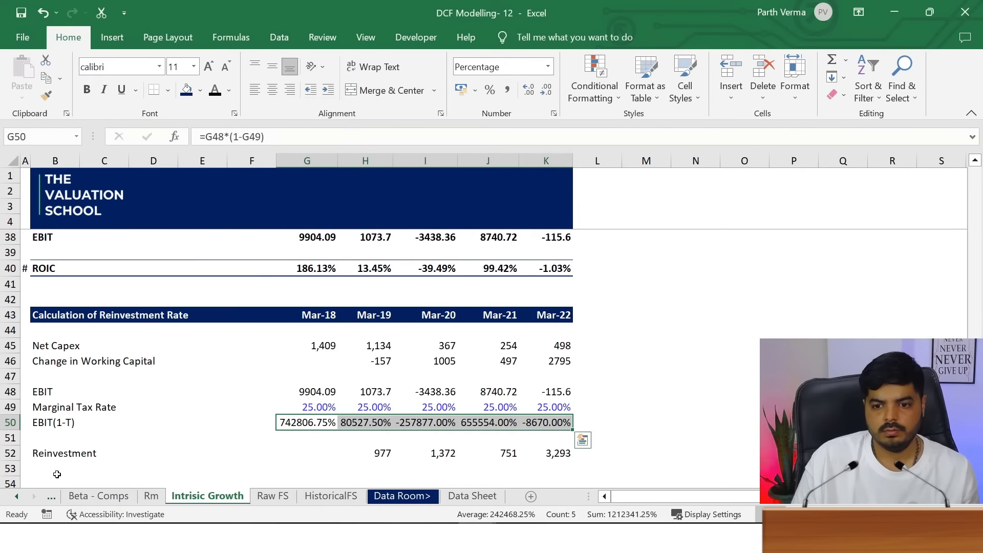
{"action": "key", "text": "alt"}
{"action": "key", "text": "h"}
{"action": "key", "text": "n"}
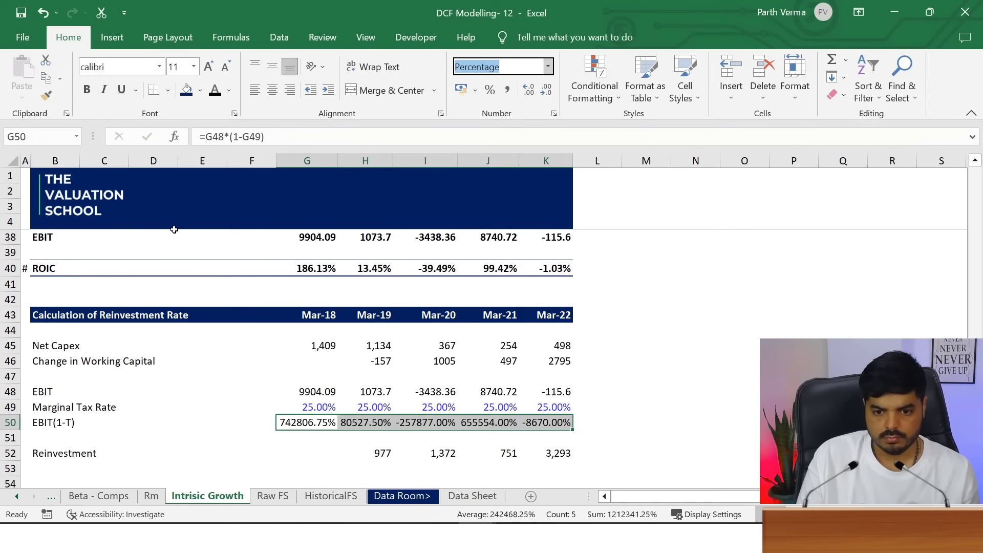
{"action": "key", "text": "Escape"}
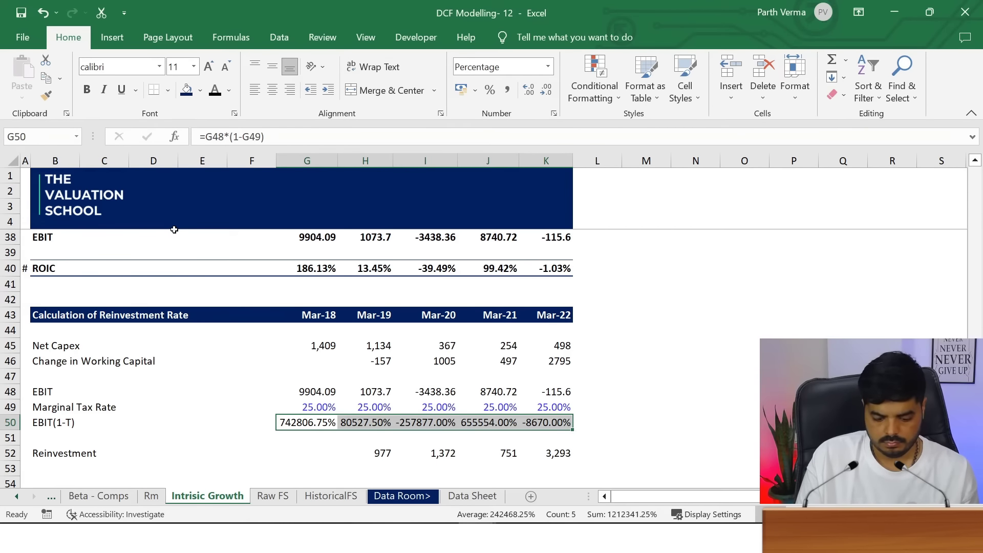
{"action": "key", "text": "alt"}
{"action": "type", "text": "hnNumber"}
{"action": "key", "text": "Return"}
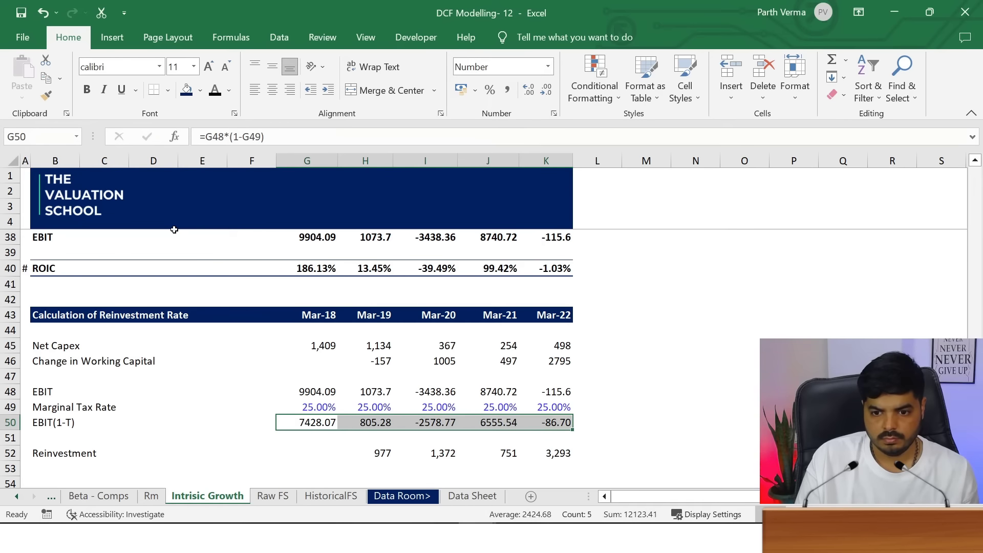
{"action": "key", "text": "Down"}
{"action": "key", "text": "Down"}
{"action": "key", "text": "Left"}
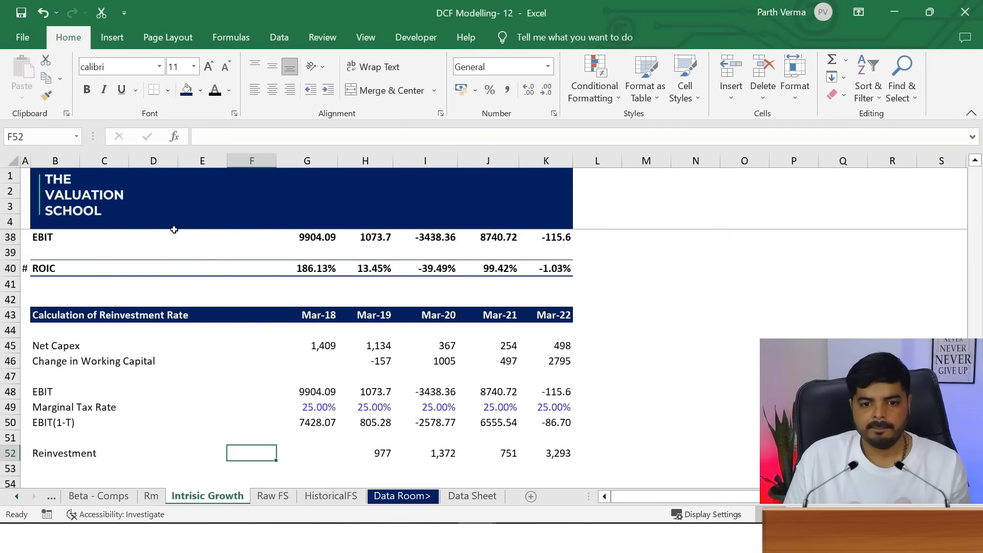
{"action": "key", "text": "Down"}
{"action": "key", "text": "Down"}
Add a 'Reinvestment Rate' label in the row below Reinvestment
{"action": "key", "text": "Up"}
{"action": "key", "text": "Up"}
{"action": "key", "text": "Up"}
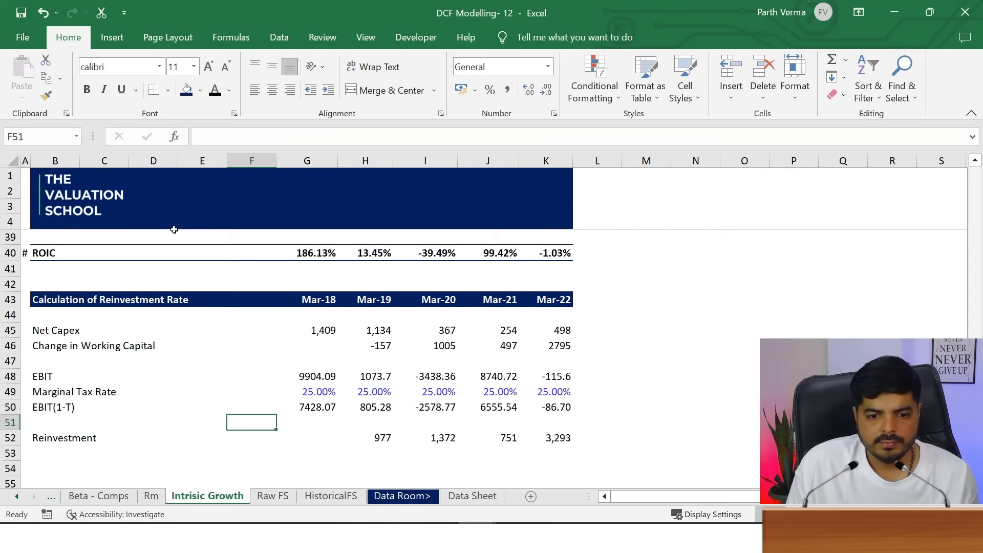
{"action": "key", "text": "Left"}
{"action": "key", "text": "Left"}
{"action": "key", "text": "Left"}
{"action": "key", "text": "Left"}
{"action": "key", "text": "Down"}
{"action": "key", "text": "Down"}
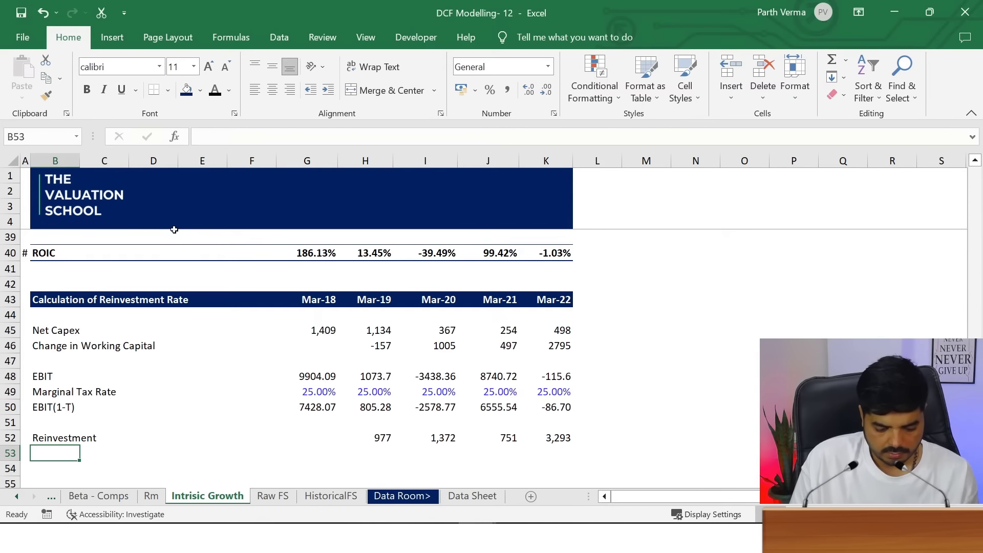
{"action": "type", "text": "Reinve"}
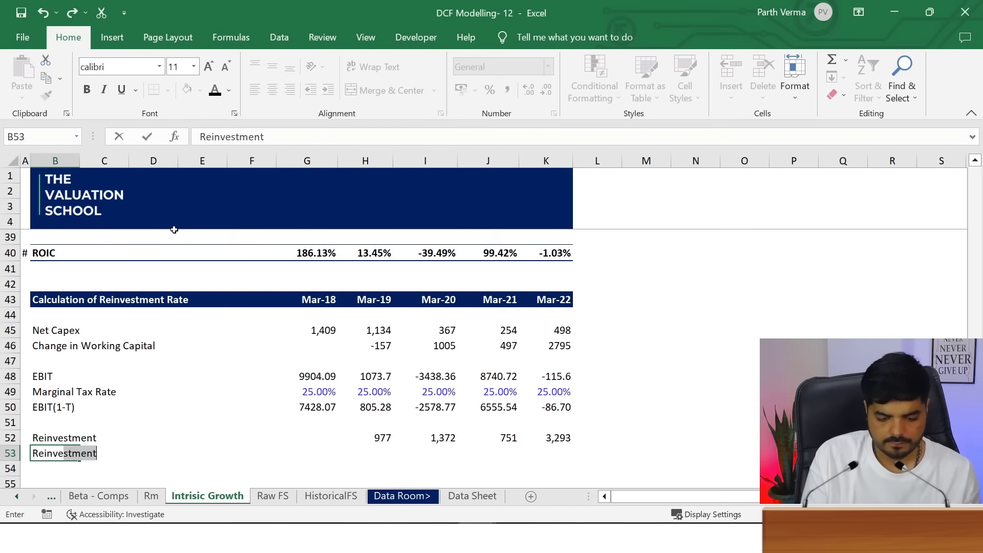
{"action": "type", "text": "st"}
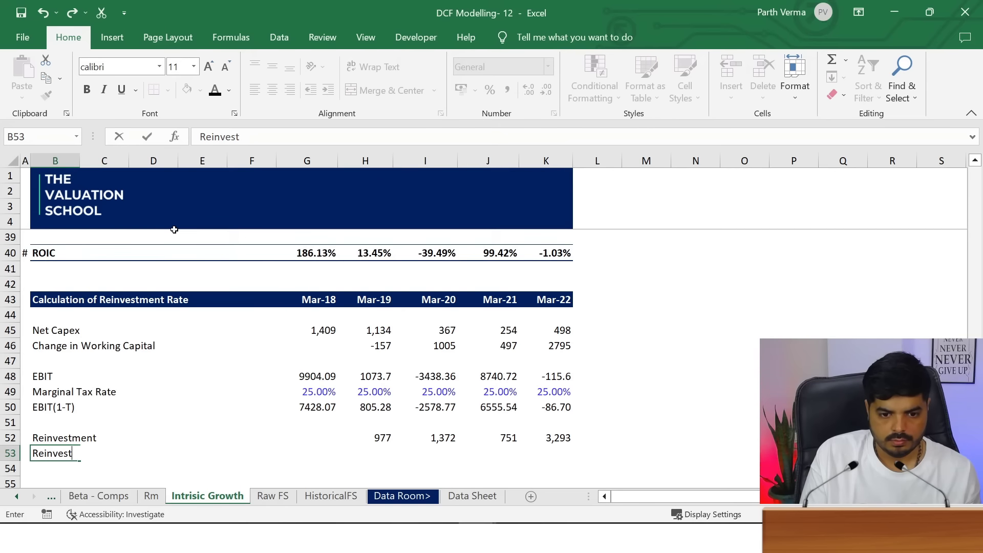
{"action": "type", "text": "ement Rat"}
{"action": "type", "text": "e"}
{"action": "key", "text": "Return"}
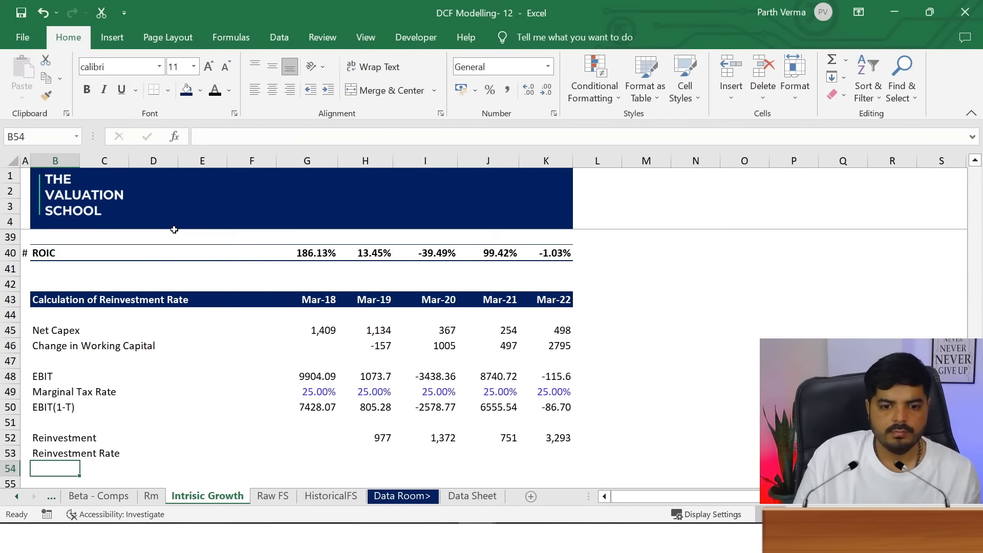
{"action": "key", "text": "Up"}
{"action": "key", "text": "Right"}
{"action": "key", "text": "Right"}
{"action": "key", "text": "Right"}
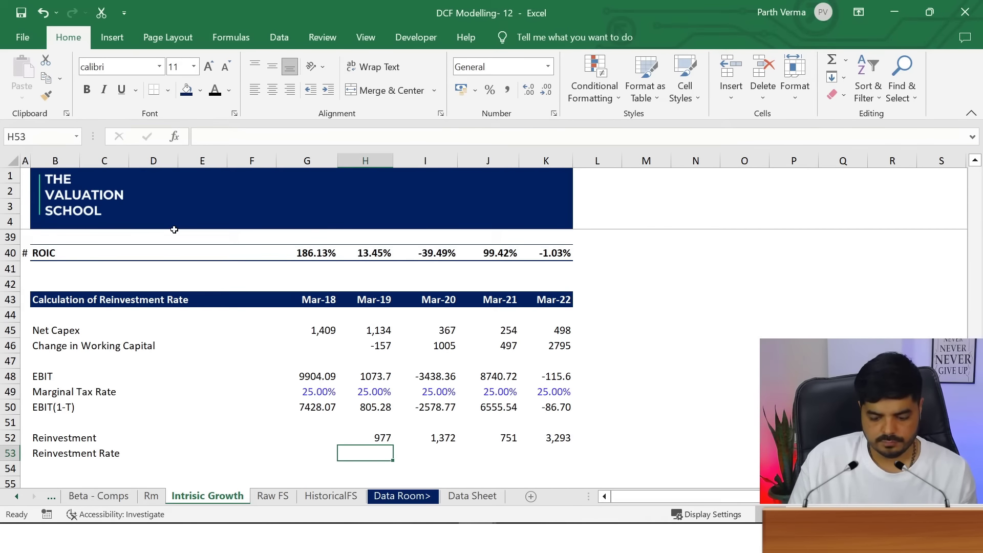
Compute Reinvestment divided by EBIT(1-T) for Mar-19 through Mar-22
{"action": "type", "text": "="}
{"action": "key", "text": "Up"}
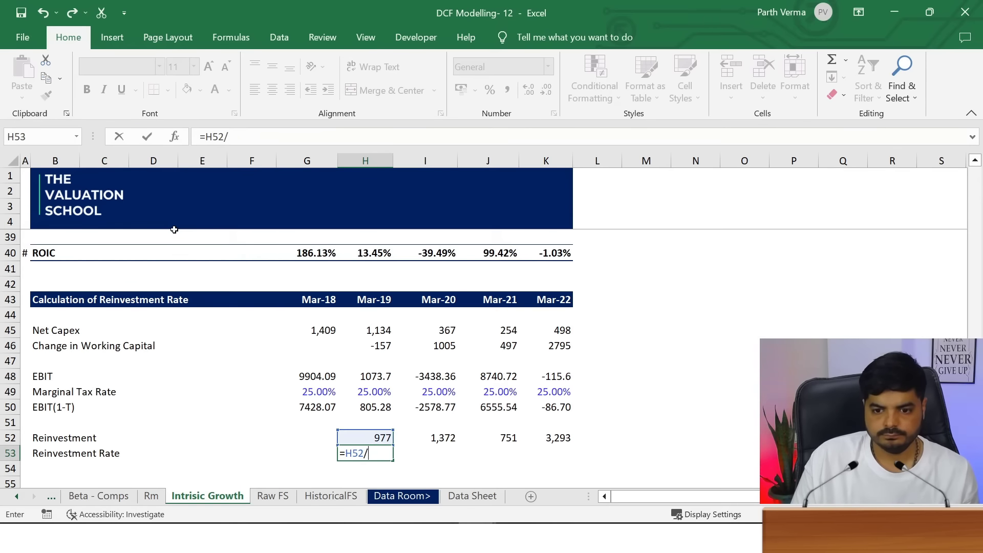
{"action": "key", "text": "Up"}
{"action": "key", "text": "Up"}
{"action": "key", "text": "Up"}
{"action": "key", "text": "Return"}
{"action": "key", "text": "Up"}
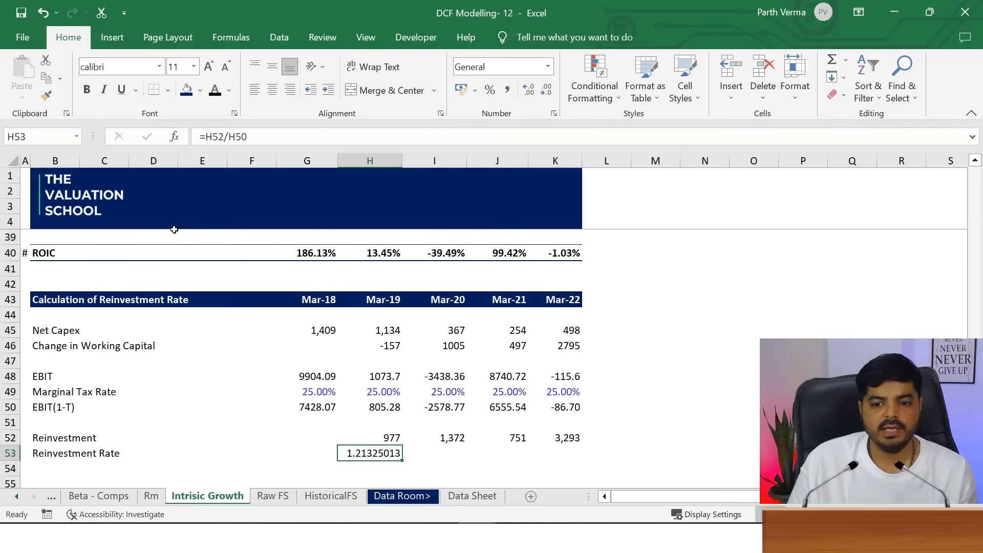
{"action": "key", "text": "ctrl+c"}
{"action": "key", "text": "shift+Right"}
{"action": "key", "text": "shift+Right"}
{"action": "key", "text": "shift+Right"}
{"action": "key", "text": "ctrl+v"}
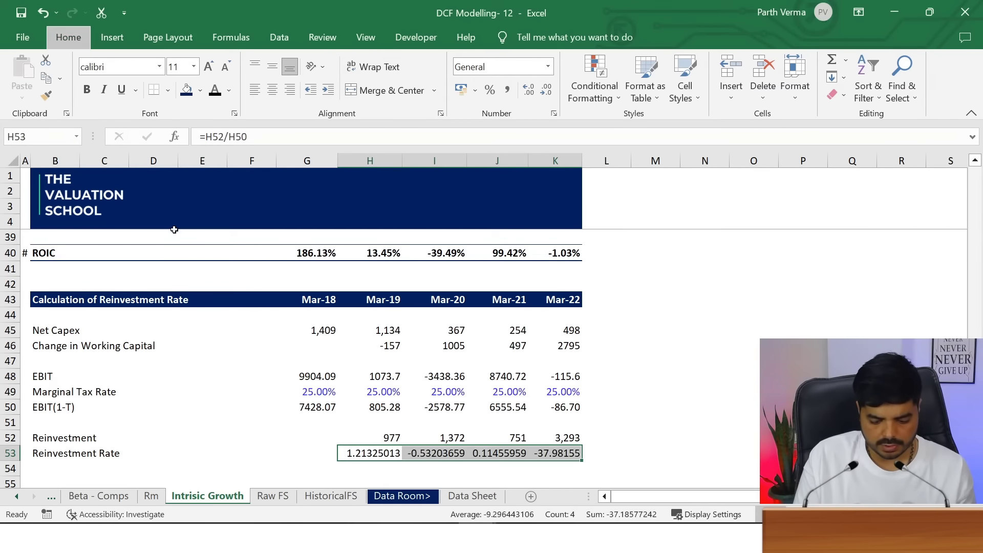
Show the rates as two-decimal percentages: 121.33%, -53.20%, 11.46%, -3798.15%
{"action": "key", "text": "alt+h"}
{"action": "key", "text": "p"}
{"action": "key", "text": "alt+h"}
{"action": "key", "text": "0"}
{"action": "key", "text": "alt+h"}
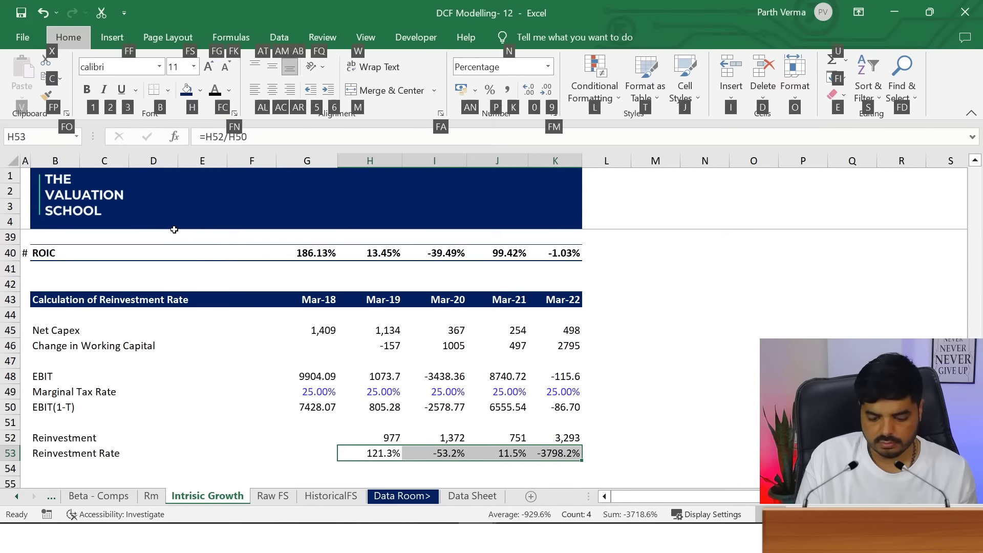
{"action": "key", "text": "0"}
{"action": "key", "text": "Up"}
{"action": "key", "text": "Down"}
{"action": "key", "text": "Down"}
{"action": "key", "text": "Down"}
{"action": "key", "text": "Down"}
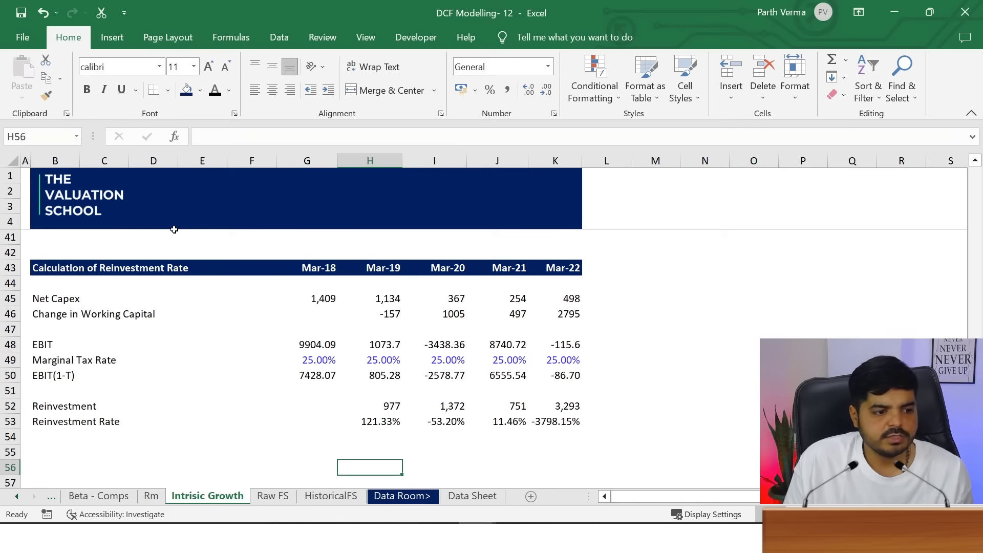
{"action": "key", "text": "Up"}
{"action": "key", "text": "Up"}
{"action": "key", "text": "Up"}
{"action": "key", "text": "Right"}
{"action": "key", "text": "Right"}
{"action": "key", "text": "Right"}
{"action": "key", "text": "Right"}
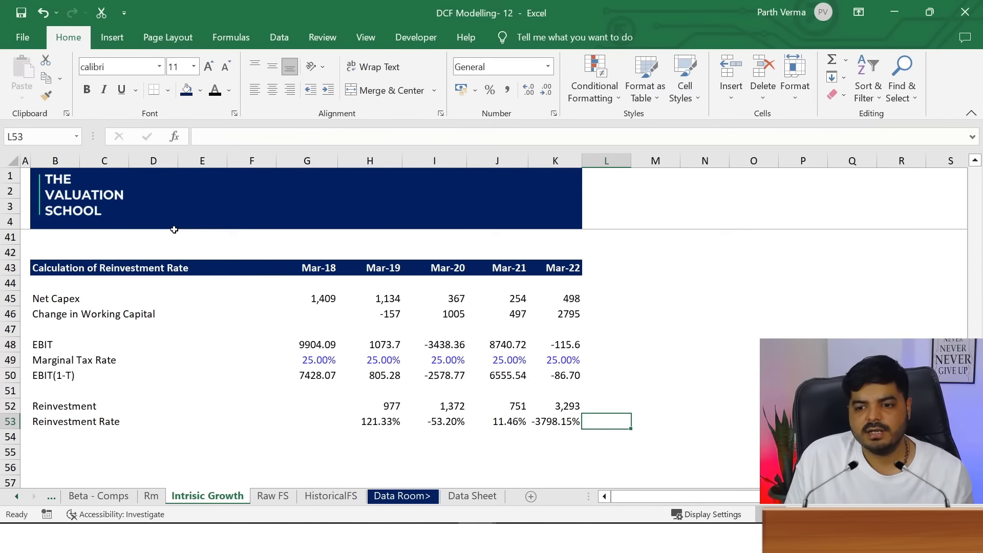
{"action": "key", "text": "Left"}
{"action": "key", "text": "Left"}
{"action": "key", "text": "Left"}
{"action": "key", "text": "Right"}
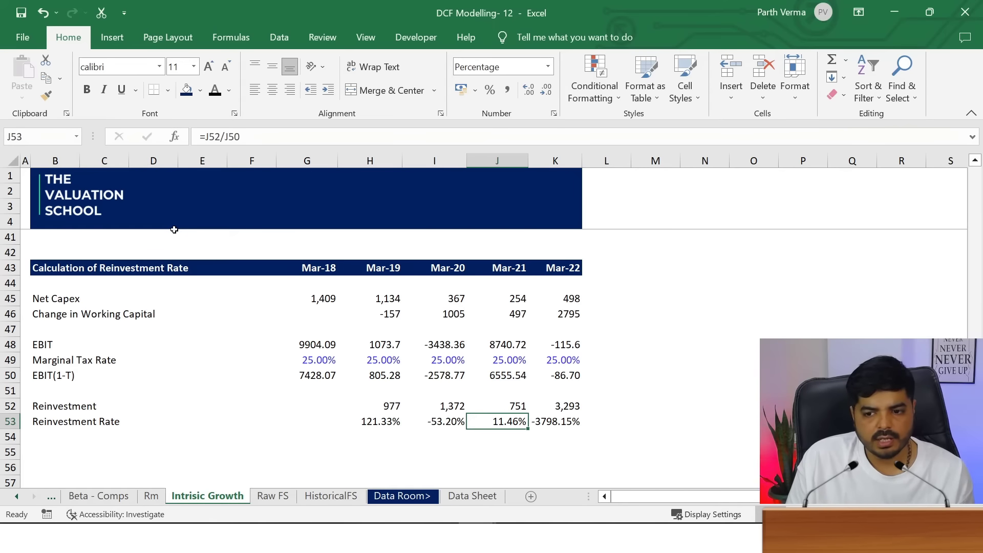
{"action": "key", "text": "Right"}
{"action": "key", "text": "Right"}
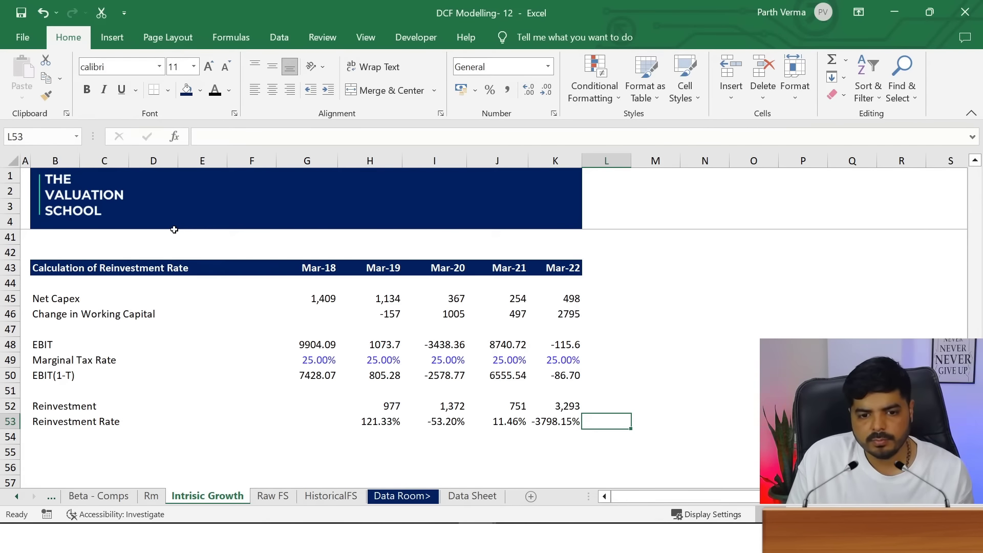
{"action": "key", "text": "Left"}
{"action": "key", "text": "Left"}
{"action": "key", "text": "Down"}
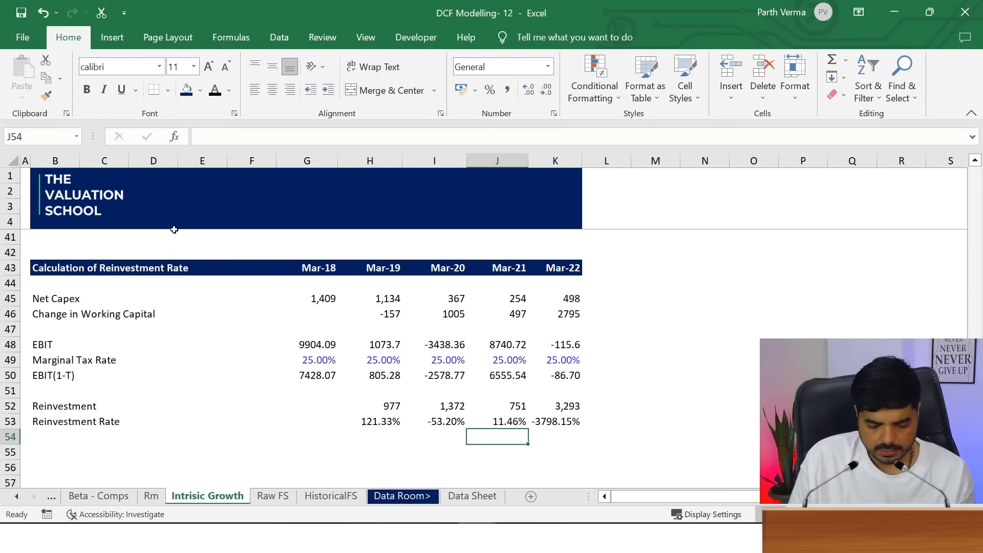
{"action": "key", "text": "Left"}
{"action": "key", "text": "Down"}
{"action": "key", "text": "Right"}
Add a '4 Year Average' label with =AVERAGE of the four reinvestment rates (-929.64%)
{"action": "key", "text": "Up"}
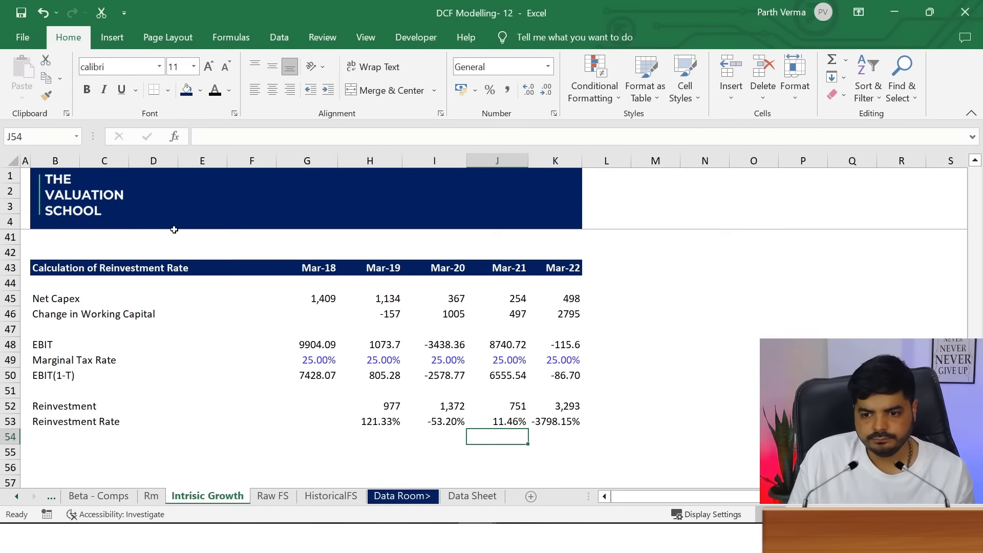
{"action": "type", "text": "4 Year Average"}
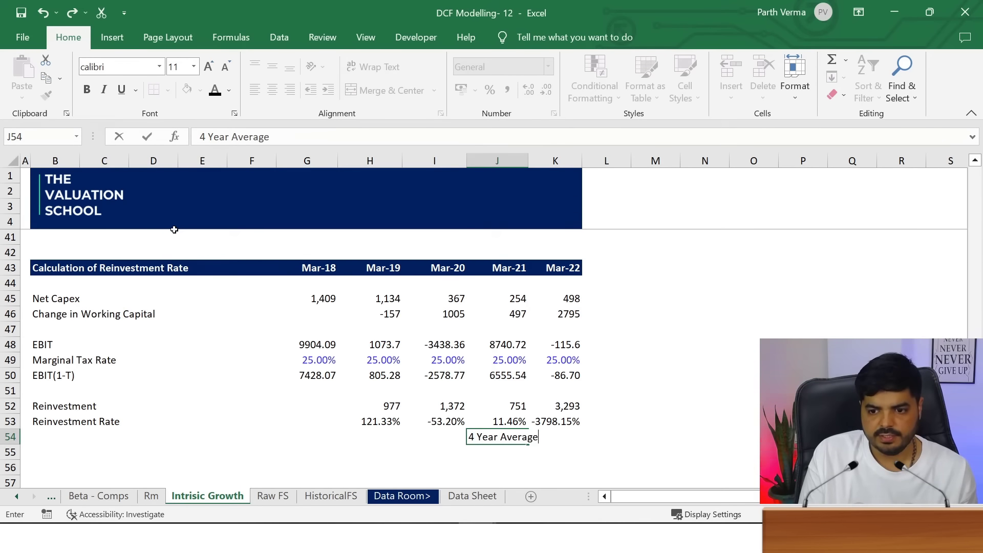
{"action": "key", "text": "Return"}
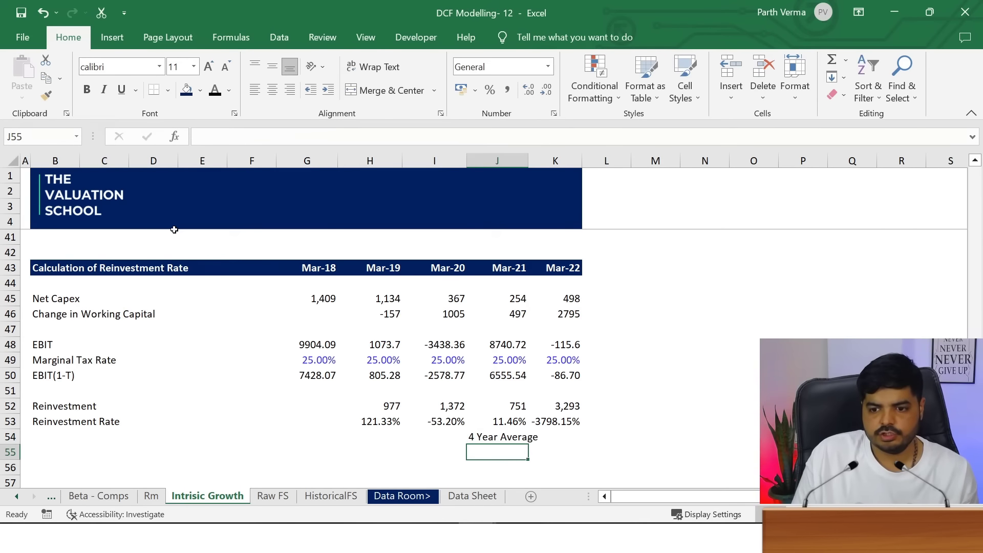
{"action": "key", "text": "Up"}
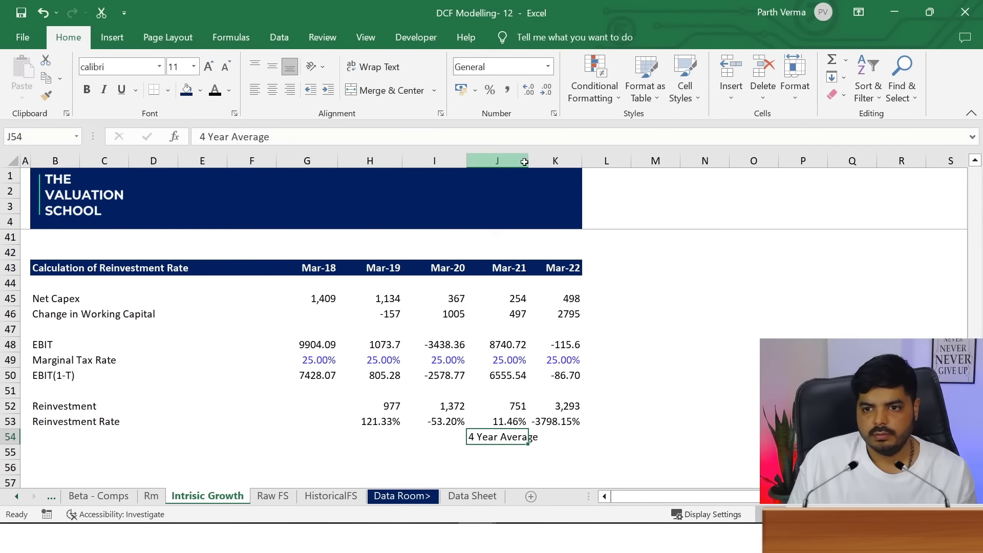
{"action": "left_click", "coordinate": [529, 161]}
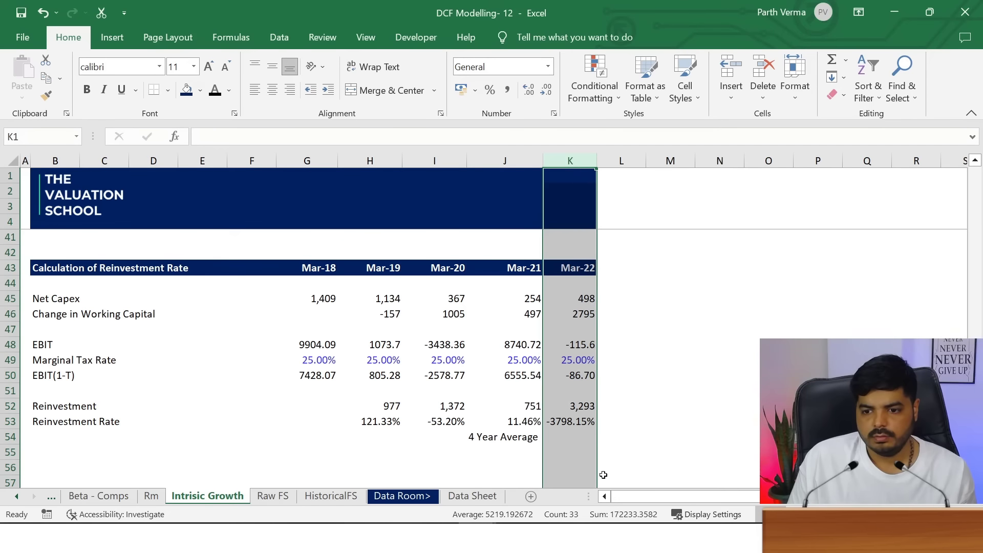
{"action": "left_click", "coordinate": [570, 442]}
{"action": "type", "text": "="}
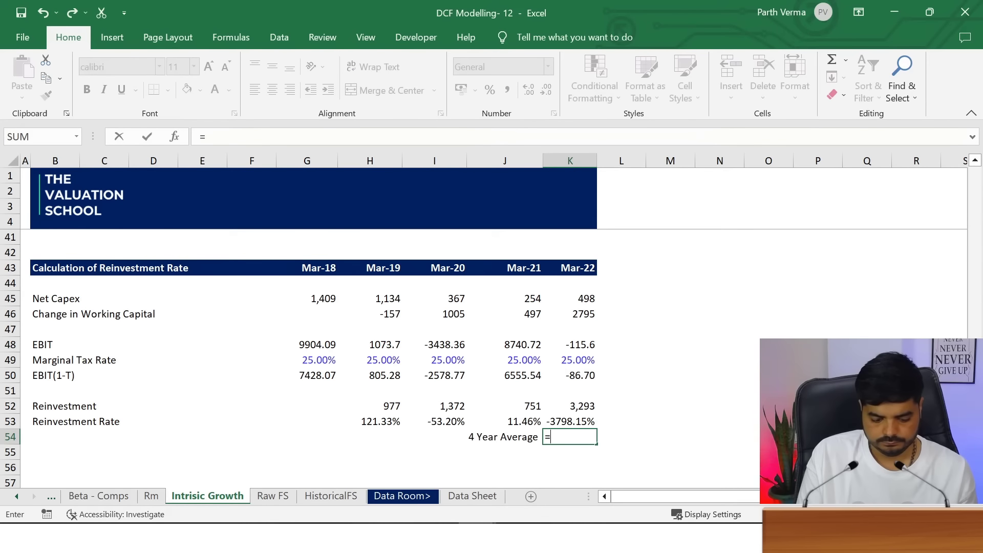
{"action": "type", "text": "average"}
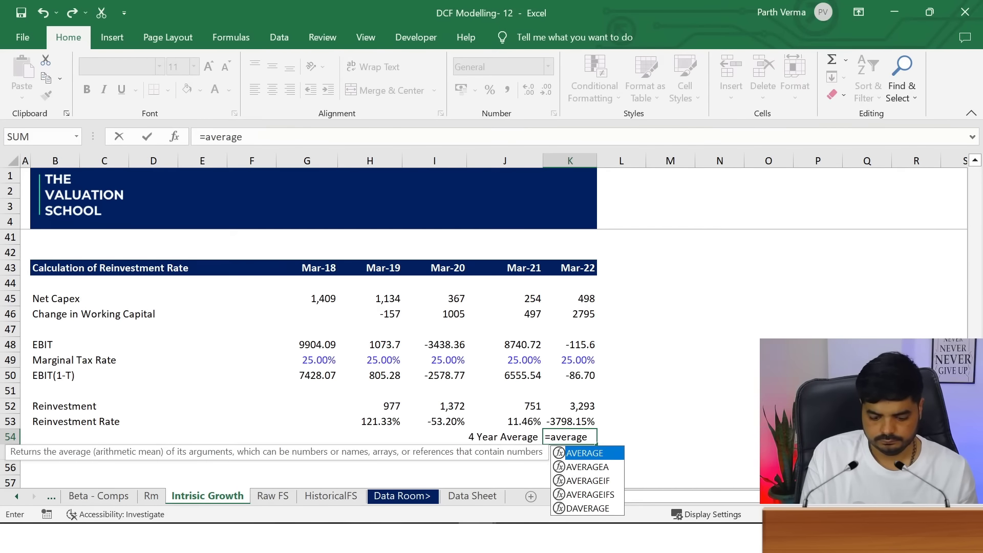
{"action": "type", "text": "("}
{"action": "left_click_drag", "start_coordinate": [570, 422], "coordinate": [379, 421]}
{"action": "key", "text": "Return"}
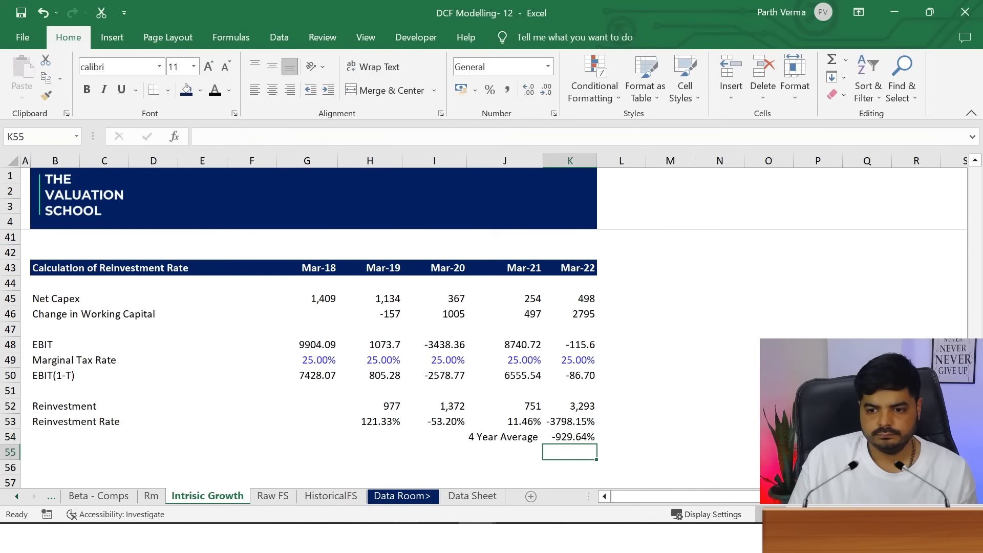
Add a '4 Year Median' label below with =MEDIAN of the four rates (-20.87%)
{"action": "left_click", "coordinate": [504, 452]}
{"action": "key", "text": "Up"}
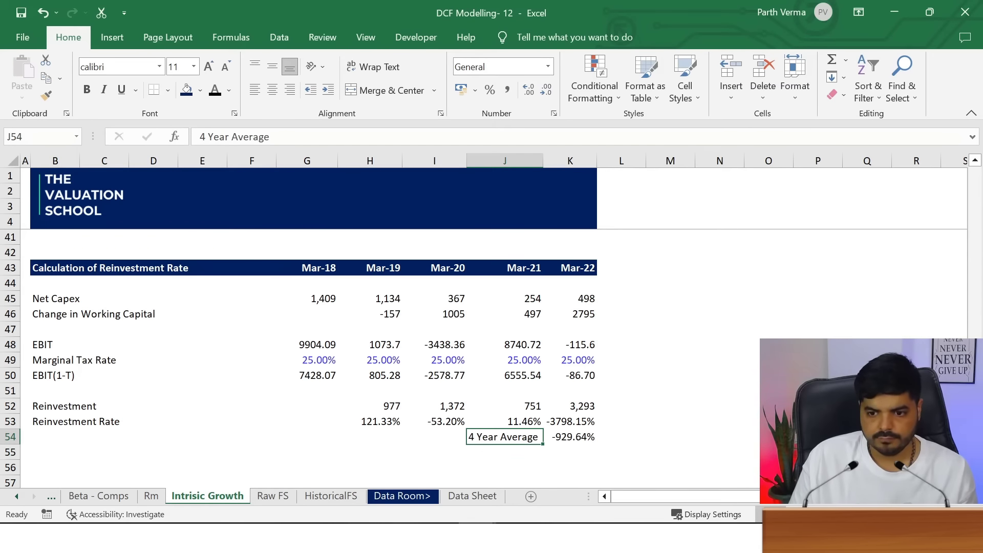
{"action": "key", "text": "ctrl+c"}
{"action": "key", "text": "Down"}
{"action": "key", "text": "ctrl+v"}
{"action": "key", "text": "F2"}
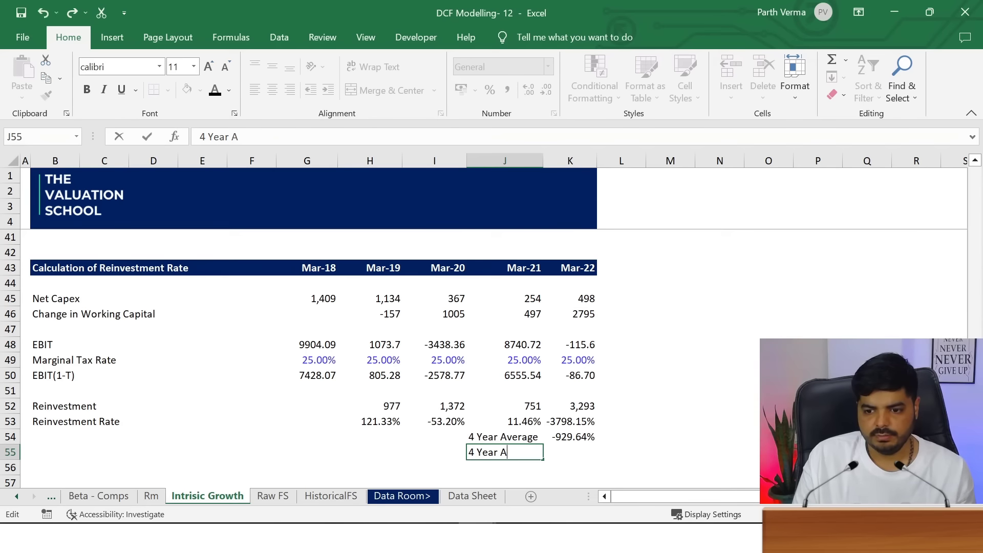
{"action": "type", "text": "an"}
{"action": "key", "text": "Tab"}
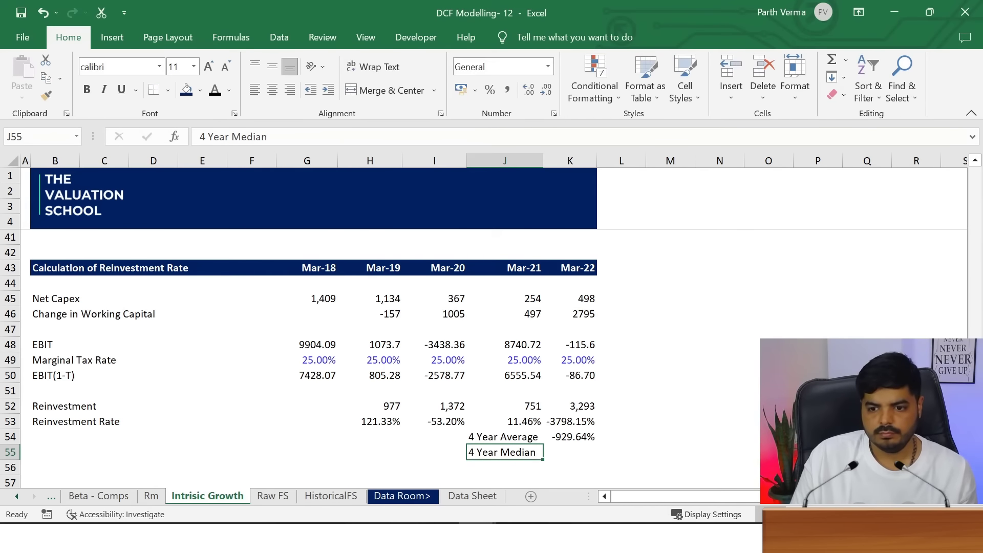
{"action": "type", "text": "=media"}
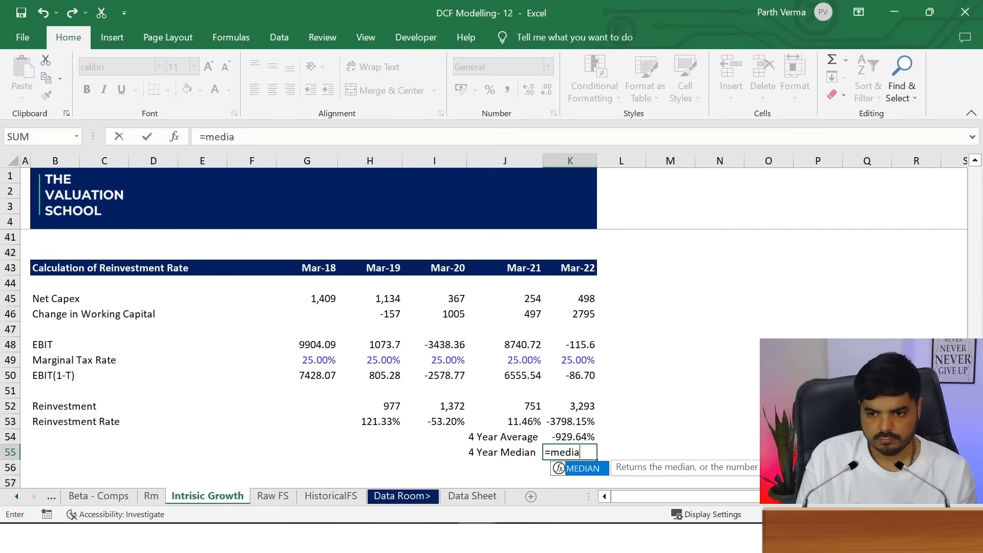
{"action": "type", "text": "n("}
{"action": "key", "text": "Up"}
{"action": "key", "text": "Up"}
{"action": "key", "text": "shift+Left"}
{"action": "key", "text": "shift+Left"}
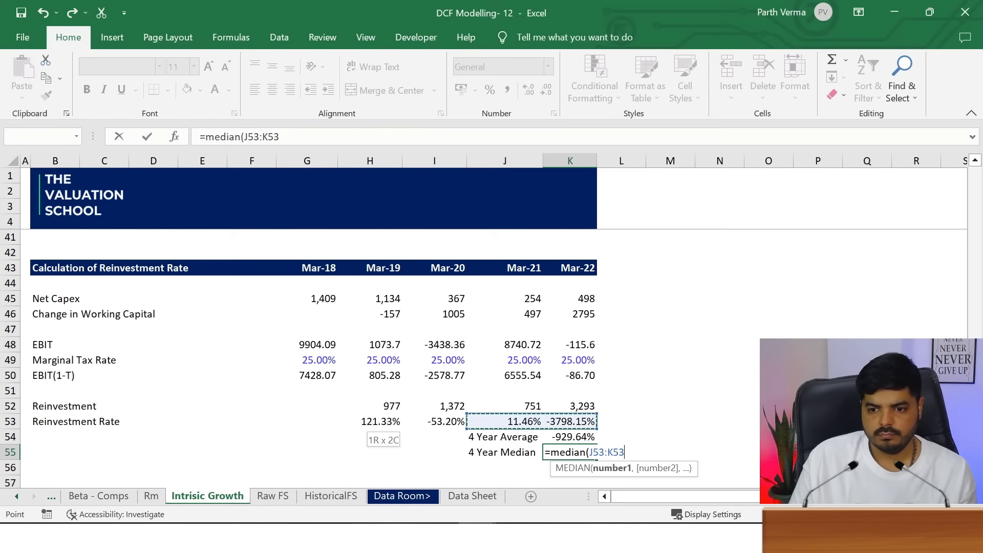
{"action": "key", "text": "shift+Left"}
{"action": "key", "text": "shift+Left"}
{"action": "key", "text": "Return"}
Make the 4 Year Average and 4 Year Median labels and values bold
{"action": "key", "text": "Up"}
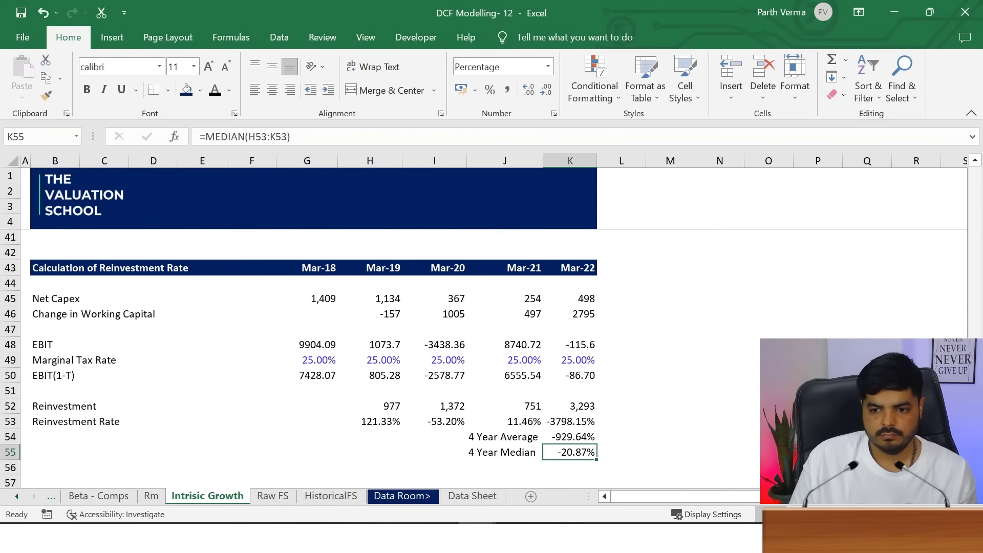
{"action": "key", "text": "Left"}
{"action": "key", "text": "shift+Up"}
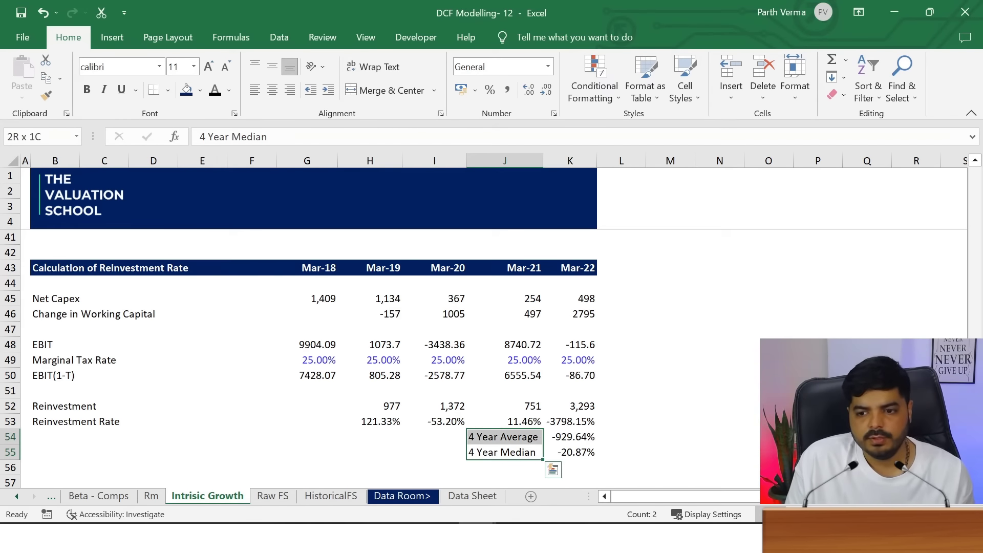
{"action": "key", "text": "shift+Right"}
{"action": "key", "text": "ctrl+b"}
{"action": "key", "text": "Down"}
{"action": "key", "text": "Left"}
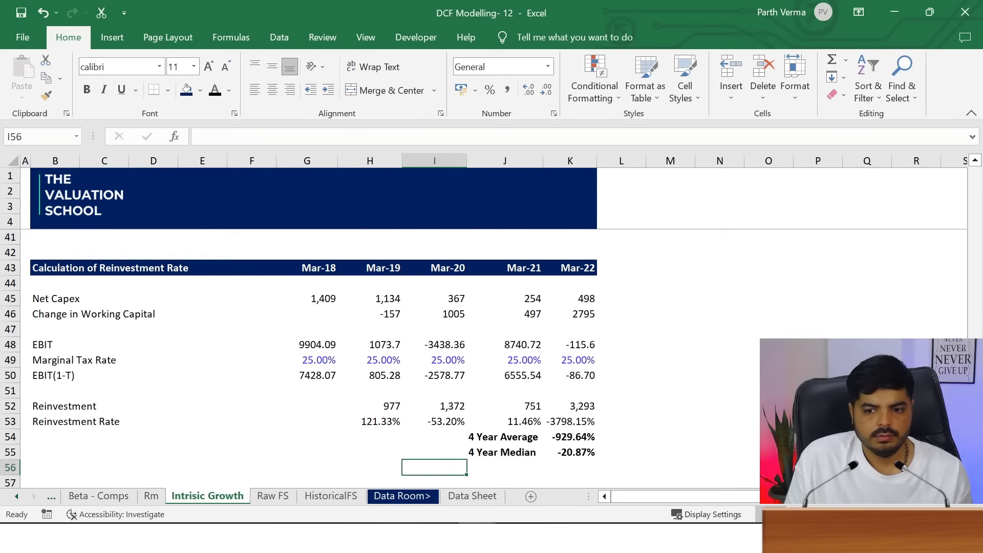
{"action": "key", "text": "Left"}
{"action": "key", "text": "Left"}
{"action": "key", "text": "Left"}
{"action": "key", "text": "Left"}
{"action": "key", "text": "Left"}
{"action": "key", "text": "Left"}
{"action": "key", "text": "Left"}
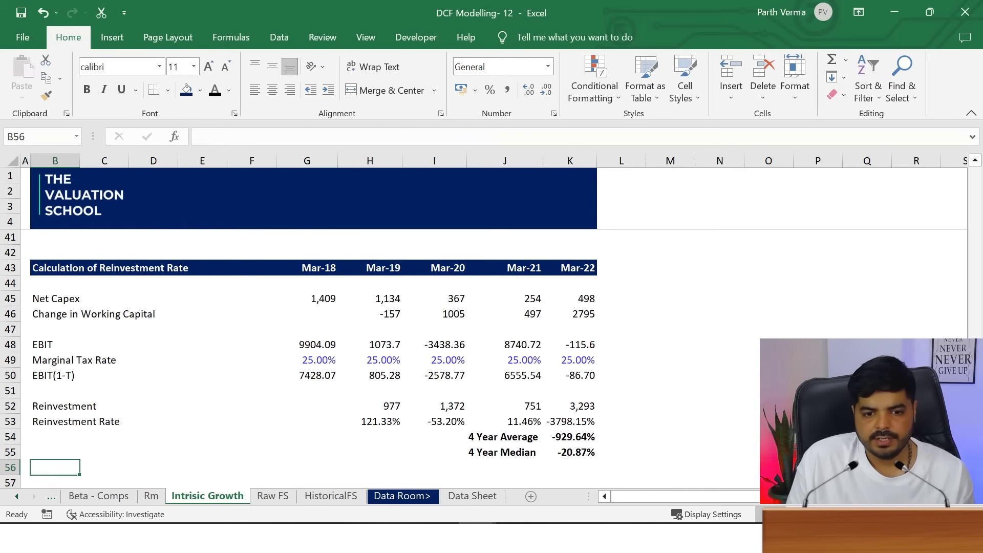
Insert a blank row above the 4 Year Average row
{"action": "key", "text": "Down"}
{"action": "key", "text": "Down"}
{"action": "key", "text": "Up"}
{"action": "key", "text": "Up"}
{"action": "key", "text": "Up"}
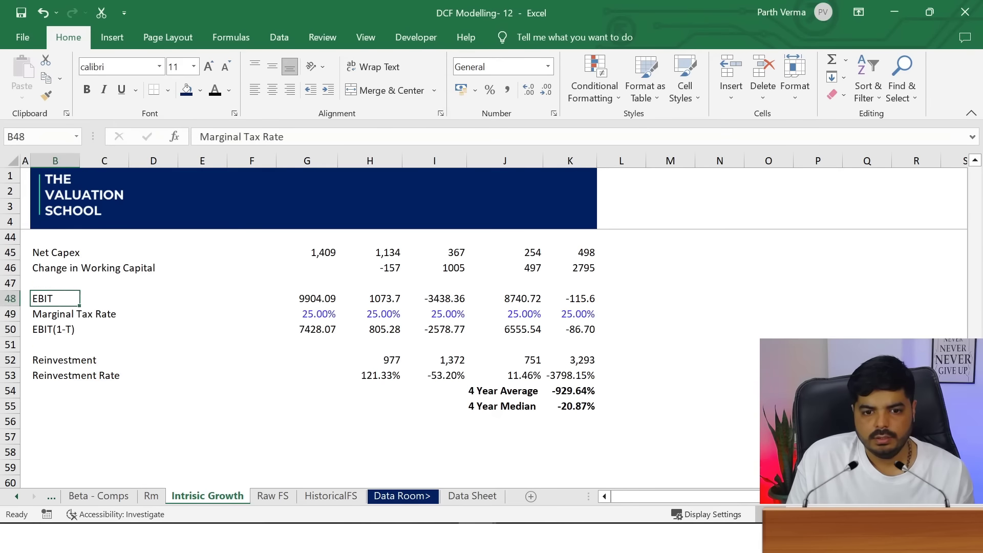
{"action": "key", "text": "Up"}
{"action": "key", "text": "Up"}
{"action": "key", "text": "Up"}
{"action": "key", "text": "Down"}
{"action": "key", "text": "Down"}
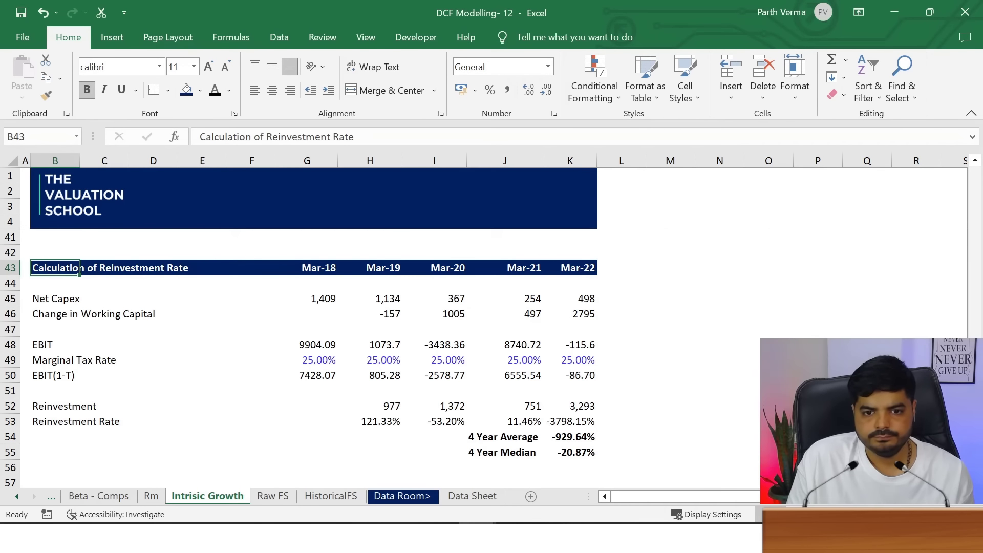
{"action": "key", "text": "shift+Right"}
{"action": "key", "text": "shift+Right"}
{"action": "key", "text": "shift+Right"}
{"action": "key", "text": "shift+Right"}
{"action": "key", "text": "shift+Right"}
{"action": "key", "text": "shift+Right"}
{"action": "key", "text": "shift+Right"}
{"action": "key", "text": "Down"}
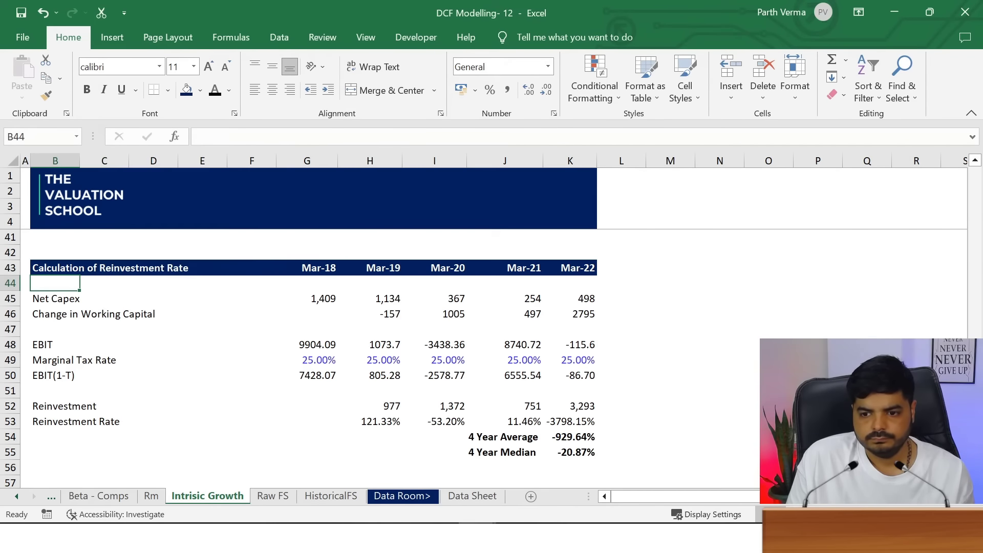
{"action": "key", "text": "Down"}
{"action": "key", "text": "Down"}
{"action": "key", "text": "Down"}
{"action": "key", "text": "Down"}
{"action": "key", "text": "Down"}
{"action": "key", "text": "Down"}
{"action": "key", "text": "Down"}
{"action": "key", "text": "Right"}
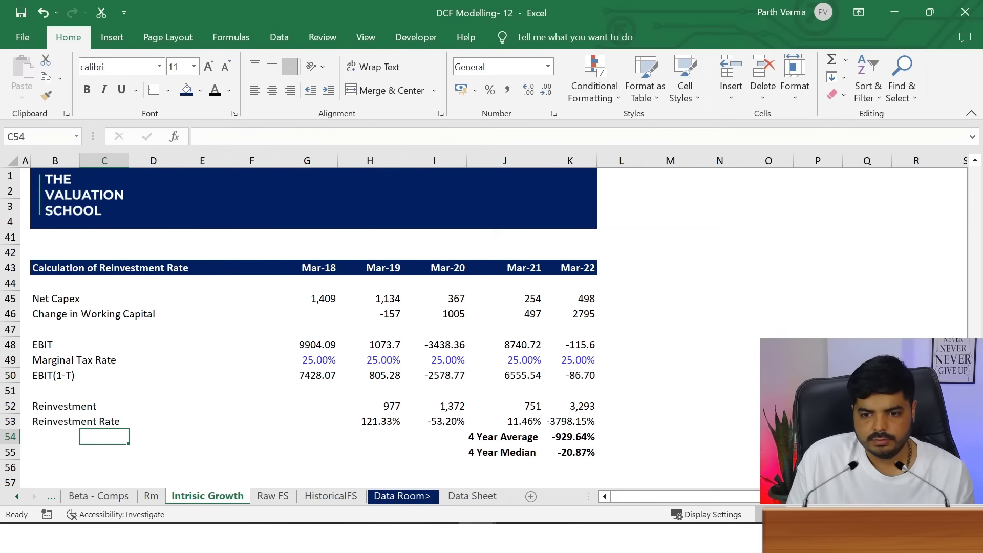
{"action": "key", "text": "Right"}
{"action": "key", "text": "Right"}
{"action": "key", "text": "Right"}
{"action": "key", "text": "Right"}
{"action": "key", "text": "Right"}
{"action": "key", "text": "Right"}
{"action": "key", "text": "Right"}
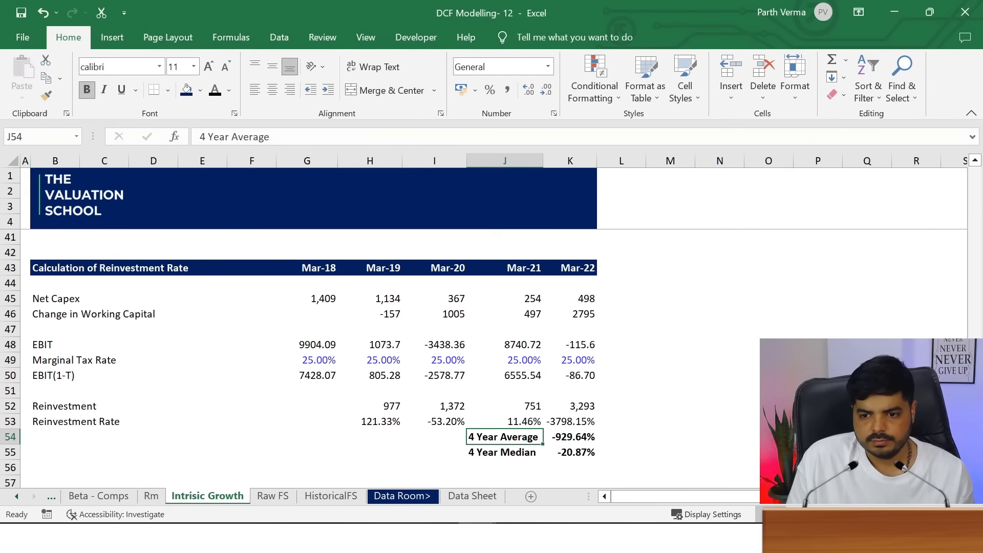
{"action": "key", "text": "shift+space"}
{"action": "key", "text": "ctrl+shift+plus"}
Insert a blank row above the Reinvestment Rate row
{"action": "key", "text": "Up"}
{"action": "key", "text": "Left"}
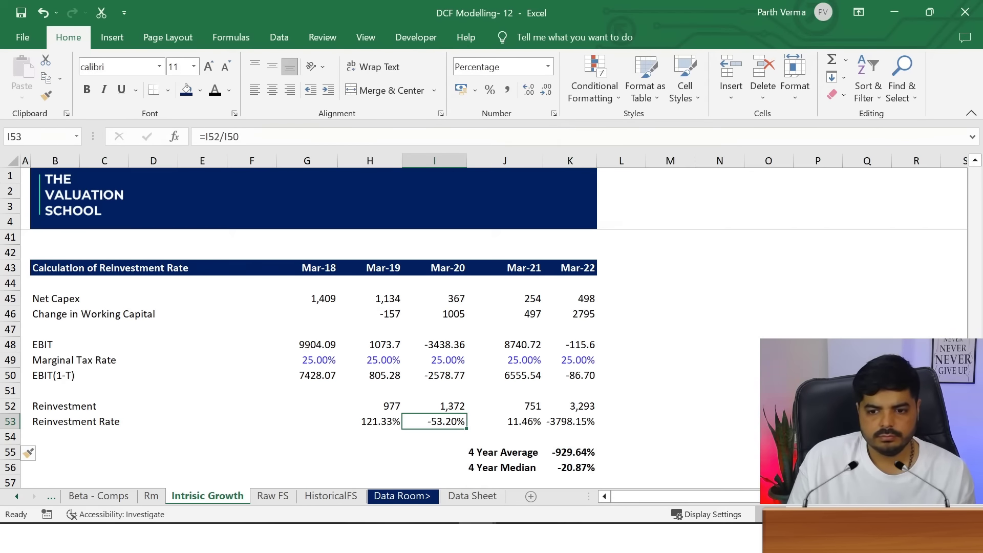
{"action": "key", "text": "ctrl+Left"}
{"action": "key", "text": "ctrl+Left"}
{"action": "key", "text": "shift+Right"}
{"action": "key", "text": "shift+Right"}
{"action": "key", "text": "shift+Right"}
{"action": "key", "text": "shift+Right"}
{"action": "key", "text": "shift+Right"}
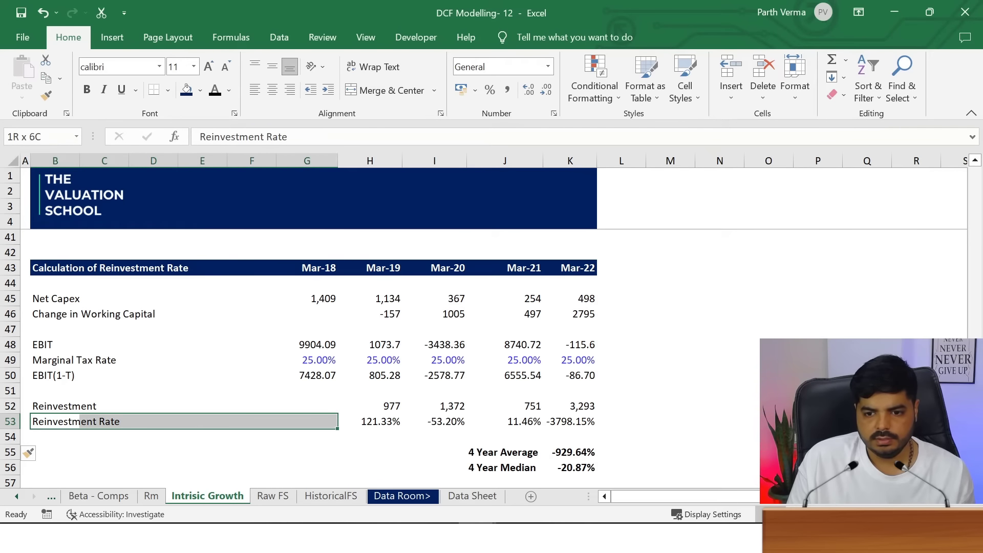
{"action": "key", "text": "shift+Right"}
{"action": "key", "text": "shift+Right"}
{"action": "key", "text": "shift+Right"}
{"action": "key", "text": "shift+Right"}
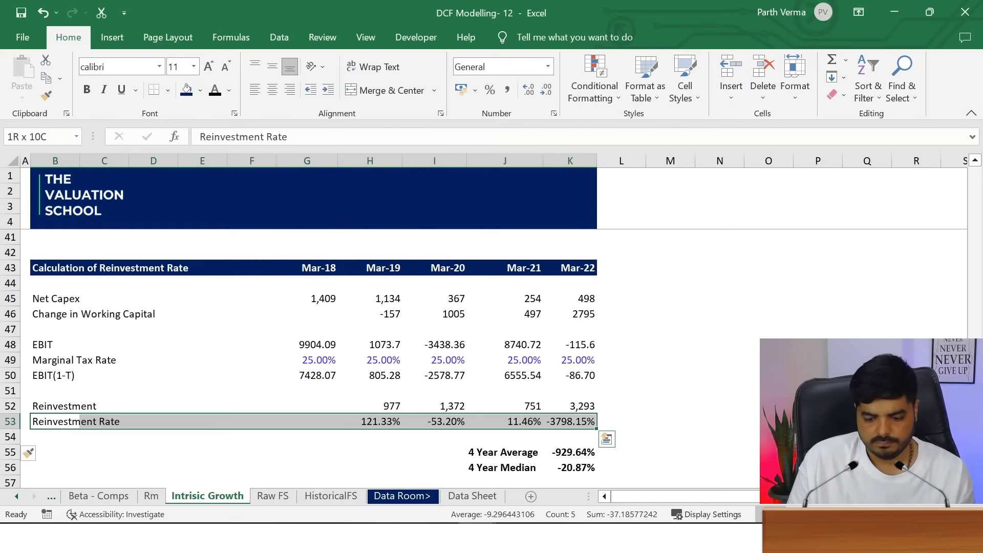
{"action": "key", "text": "shift+space"}
{"action": "key", "text": "ctrl+shift+plus"}
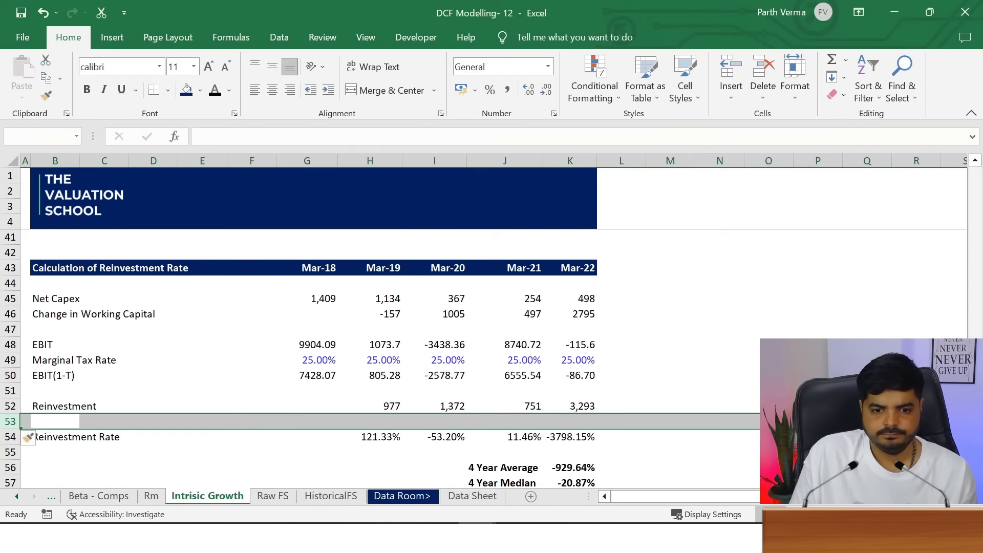
Make the Reinvestment Rate label and values in row 54 bold
{"action": "key", "text": "Down"}
{"action": "key", "text": "shift+Right"}
{"action": "key", "text": "shift+Right"}
{"action": "key", "text": "shift+Right"}
{"action": "key", "text": "shift+Right"}
{"action": "key", "text": "shift+Right"}
{"action": "key", "text": "shift+Right"}
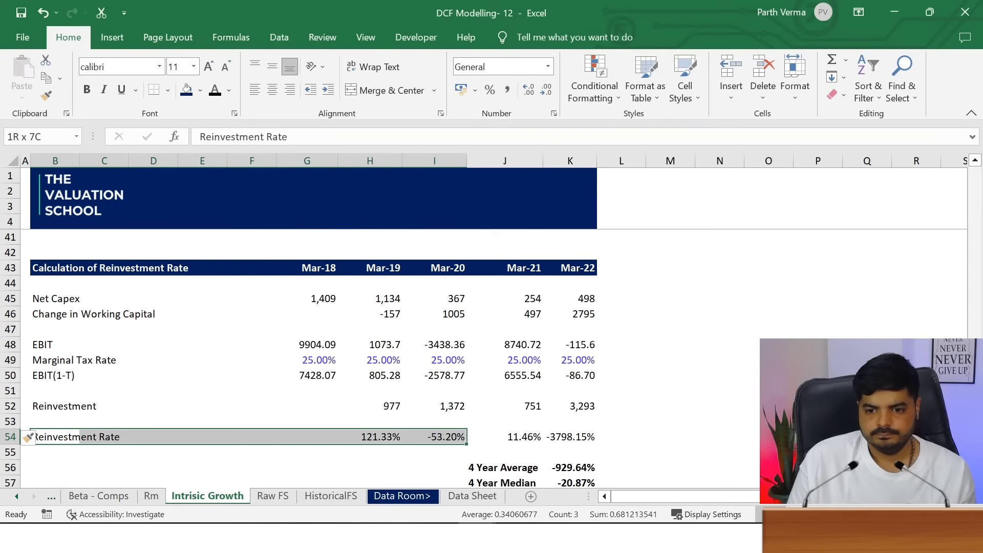
{"action": "key", "text": "shift+Right"}
{"action": "key", "text": "shift+Right"}
{"action": "key", "text": "shift+Right"}
{"action": "key", "text": "ctrl+b"}
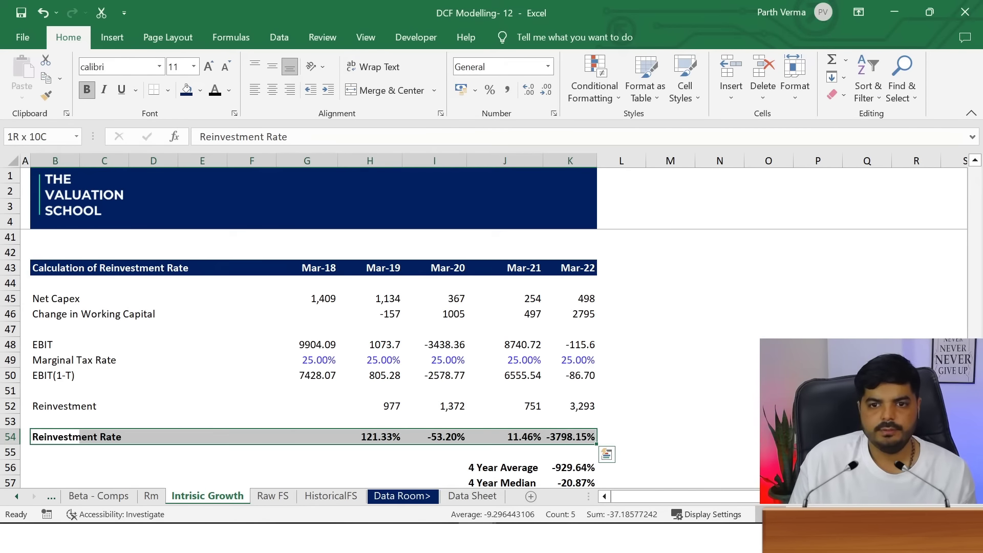
{"action": "left_click", "coordinate": [306, 430]}
{"action": "left_click", "coordinate": [192, 417]}
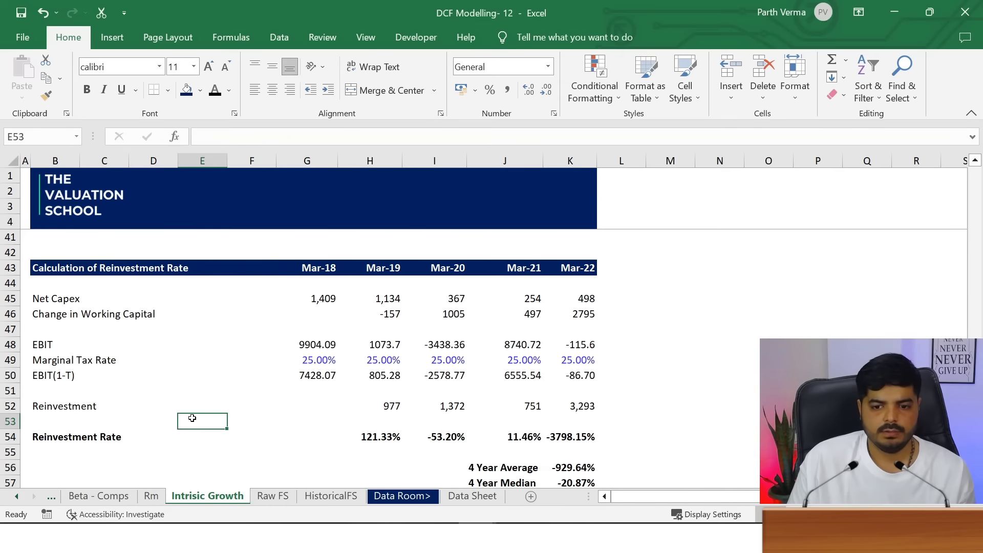
Copy the B43:K43 title row into row 59 and retitle it 'Calculation of Growth Rate'
{"action": "left_click_drag", "start_coordinate": [51, 267], "coordinate": [562, 265]}
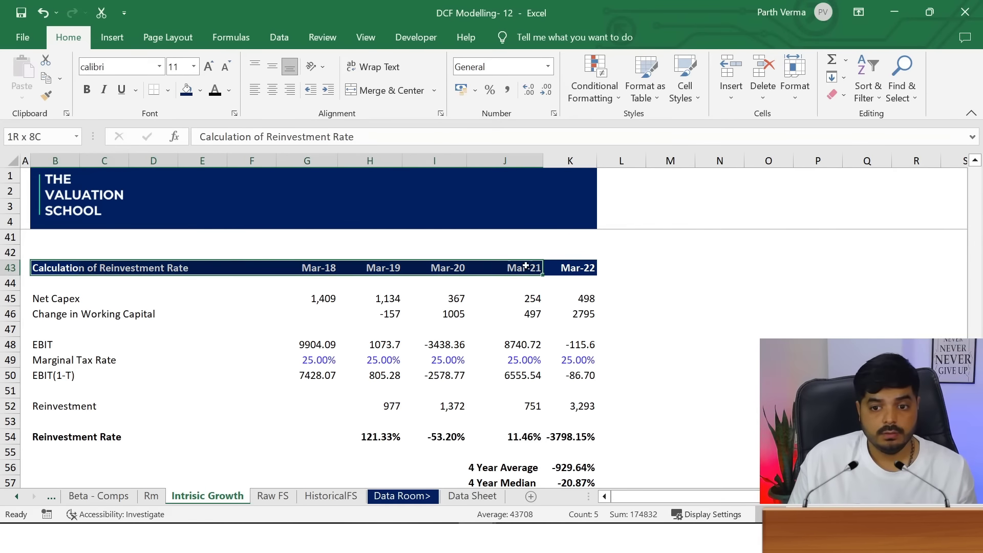
{"action": "key", "text": "ctrl+c"}
{"action": "key", "text": "Down"}
{"action": "key", "text": "Down"}
{"action": "key", "text": "Down"}
{"action": "key", "text": "Down"}
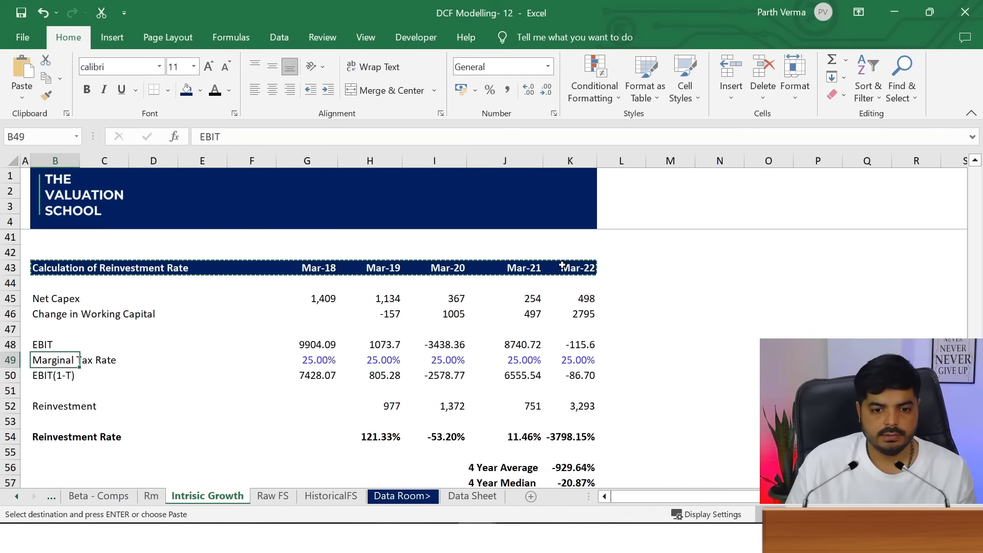
{"action": "key", "text": "Down"}
{"action": "key", "text": "Down"}
{"action": "key", "text": "Down"}
{"action": "key", "text": "Up"}
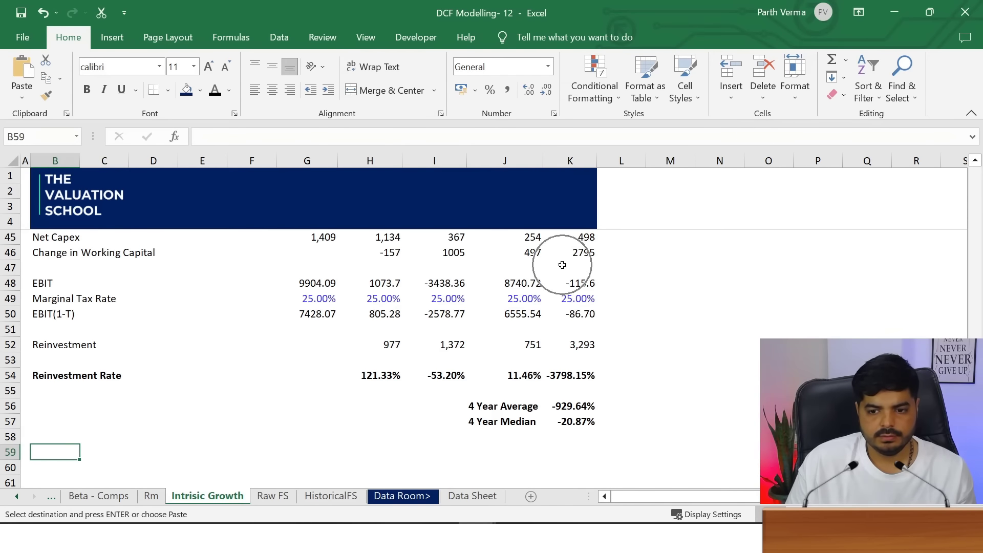
{"action": "key", "text": "ctrl+v"}
{"action": "key", "text": "Escape"}
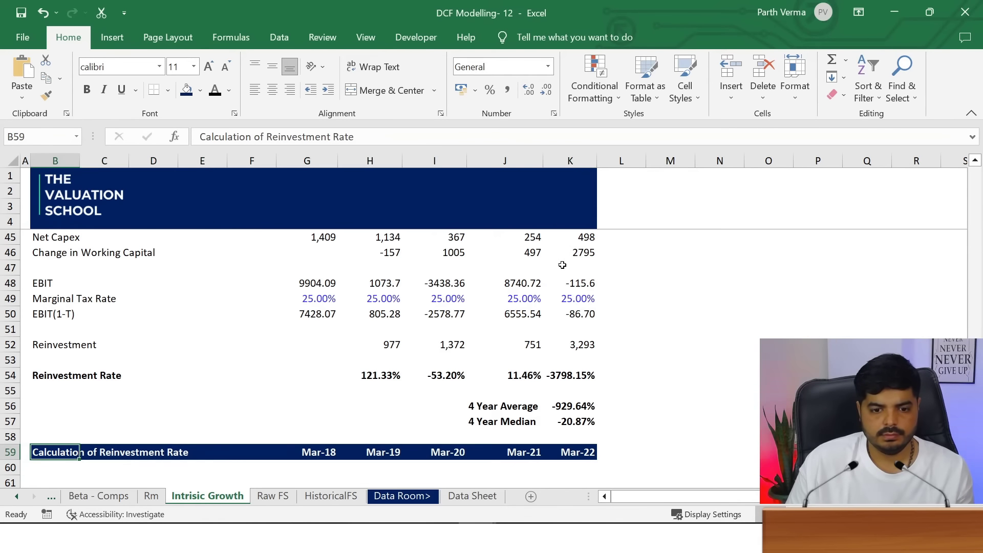
{"action": "key", "text": "F2"}
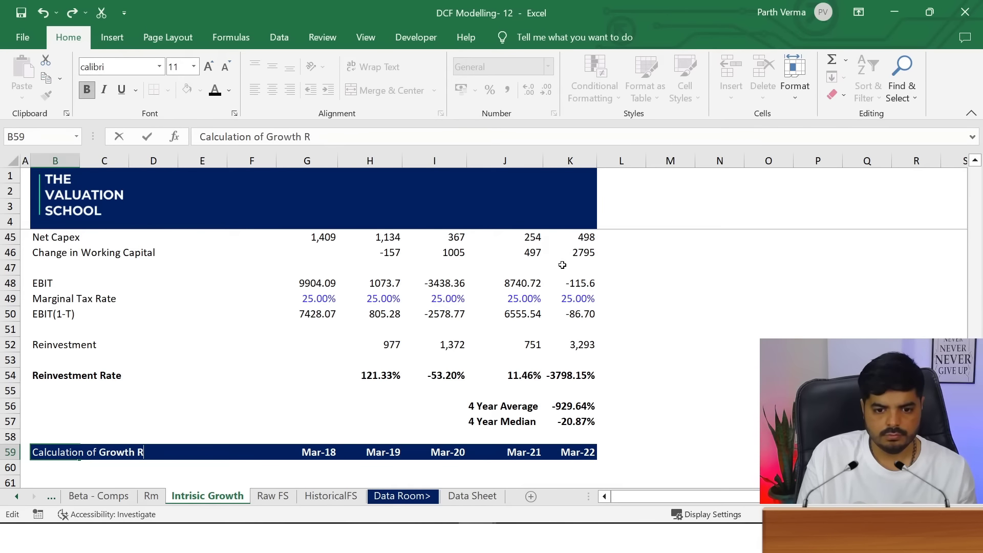
{"action": "type", "text": "ate"}
{"action": "key", "text": "Return"}
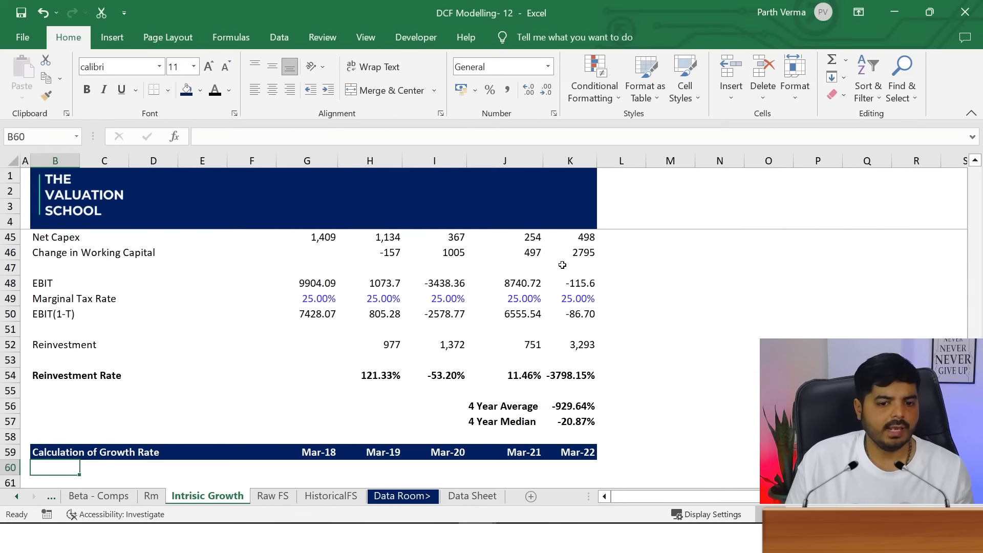
{"action": "key", "text": "Down"}
{"action": "type", "text": "R"}
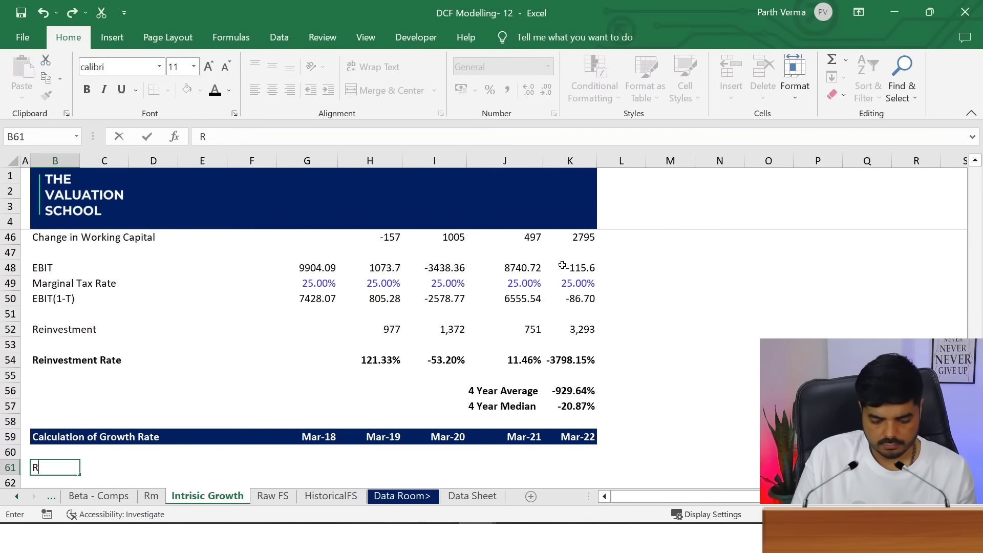
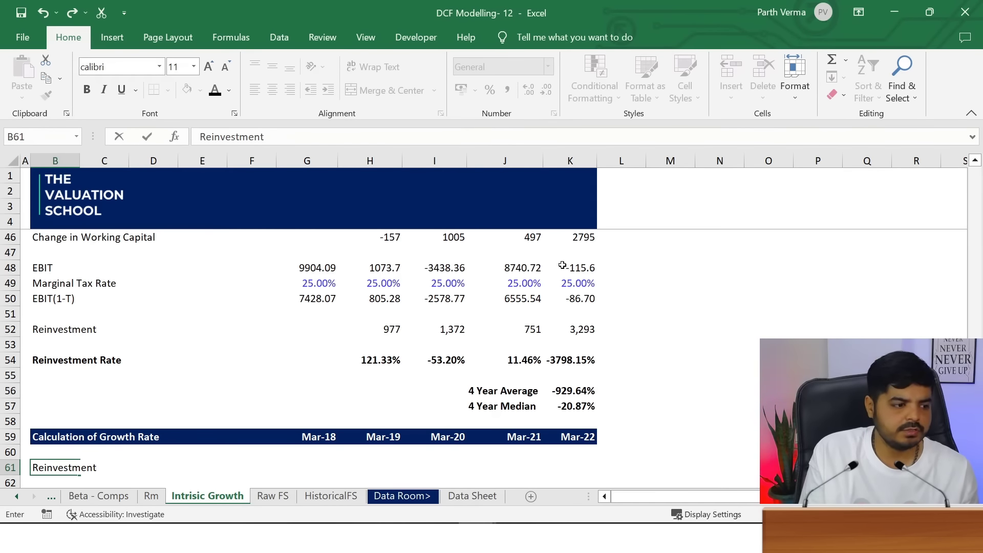
{"action": "type", "text": "Rate"}
Enter the labels Reinvestment Rate, ROIC and Intrinsic Growth in B61, B62 and B64
{"action": "key", "text": "Return"}
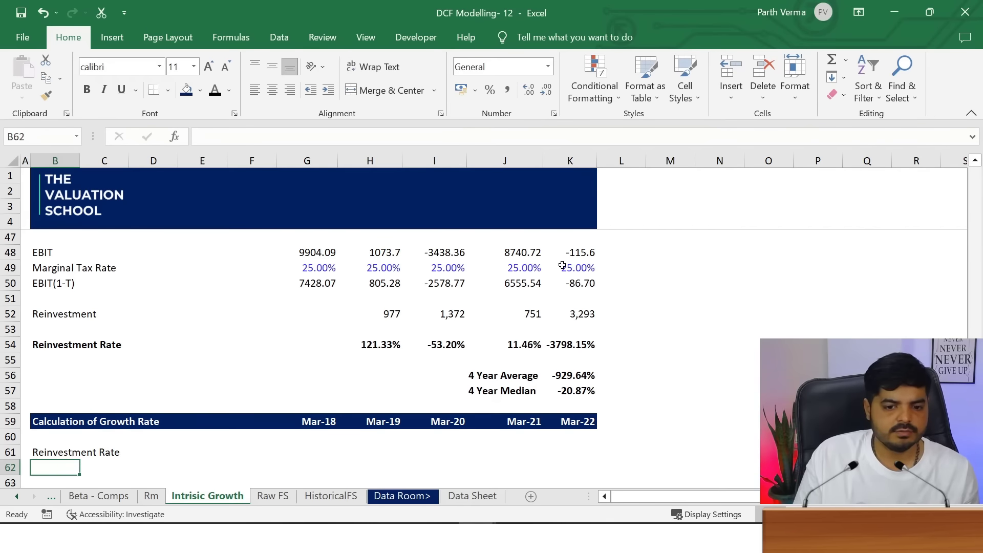
{"action": "type", "text": "ROIC"}
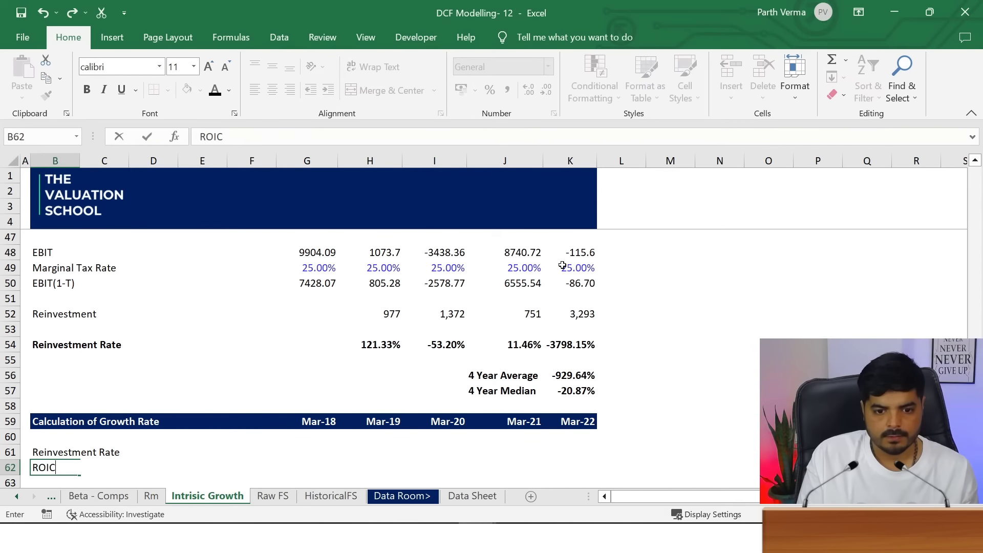
{"action": "key", "text": "Return"}
{"action": "key", "text": "Return"}
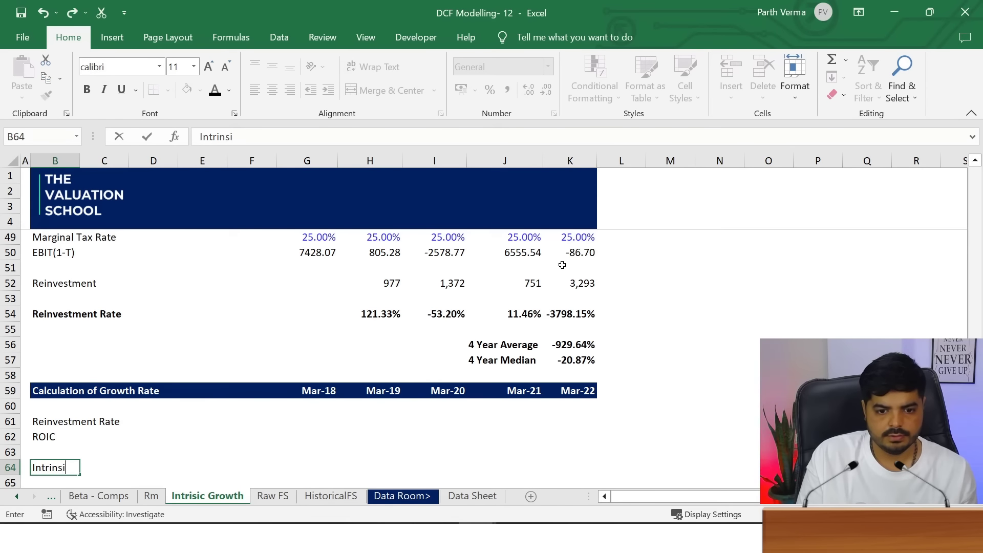
{"action": "key", "text": "Return"}
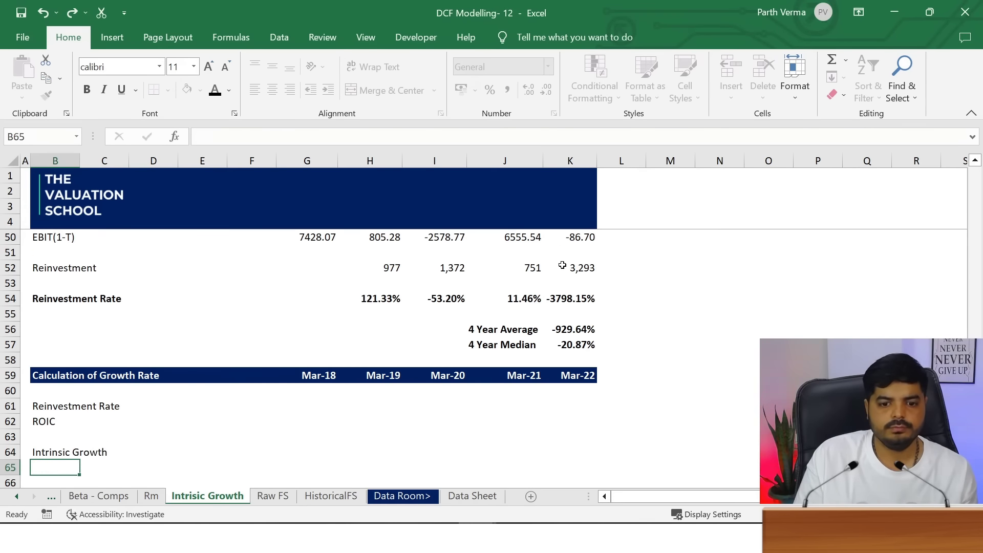
{"action": "key", "text": "Up"}
{"action": "key", "text": "Up"}
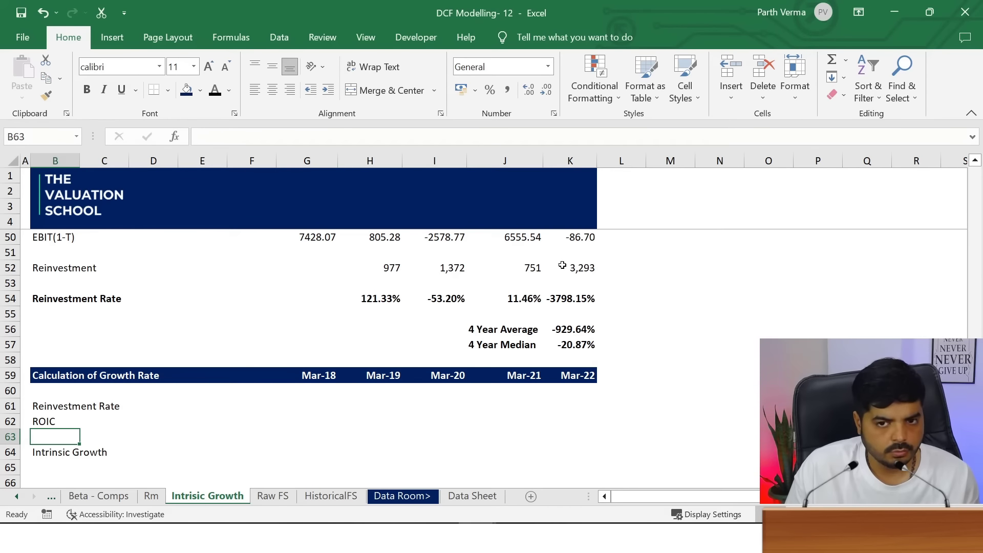
{"action": "key", "text": "Up"}
{"action": "key", "text": "Up"}
{"action": "key", "text": "Right"}
{"action": "key", "text": "Right"}
{"action": "key", "text": "Right"}
{"action": "key", "text": "Right"}
{"action": "key", "text": "Right"}
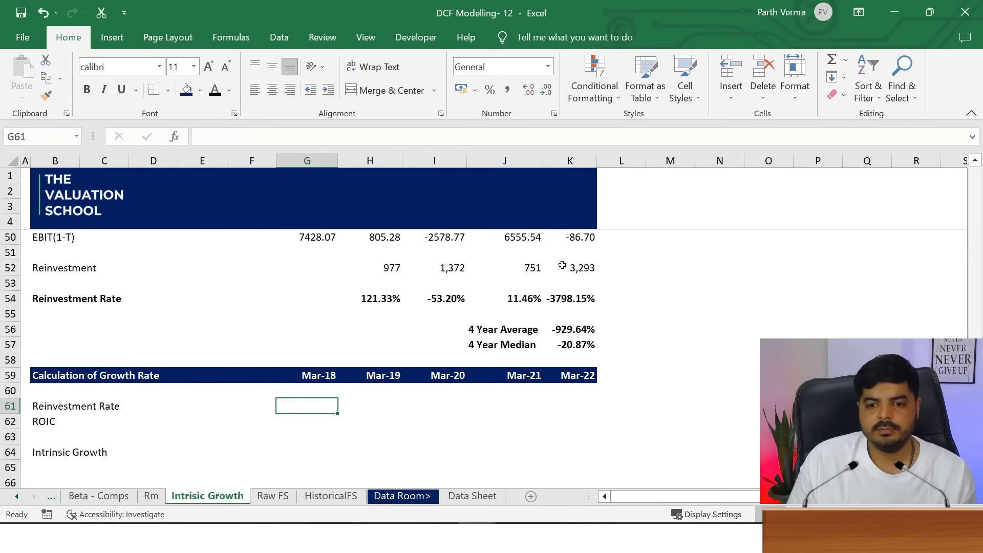
{"action": "key", "text": "Right"}
Link H61 to the reinvestment rate in H54 and copy it across to K61
{"action": "type", "text": "="}
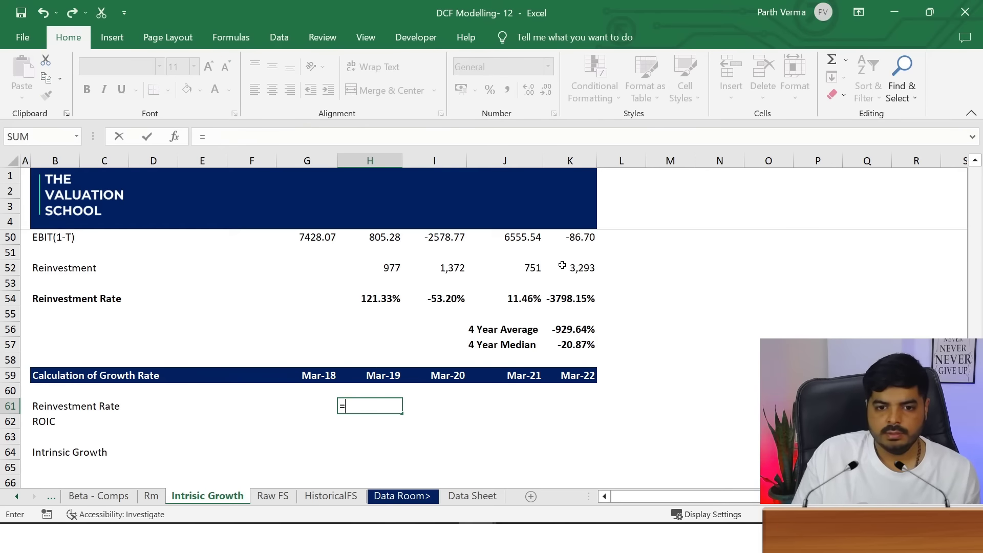
{"action": "key", "text": "Up"}
{"action": "key", "text": "Up"}
{"action": "key", "text": "Up"}
{"action": "key", "text": "Up"}
{"action": "key", "text": "Up"}
{"action": "key", "text": "Up"}
{"action": "key", "text": "Up"}
{"action": "key", "text": "Return"}
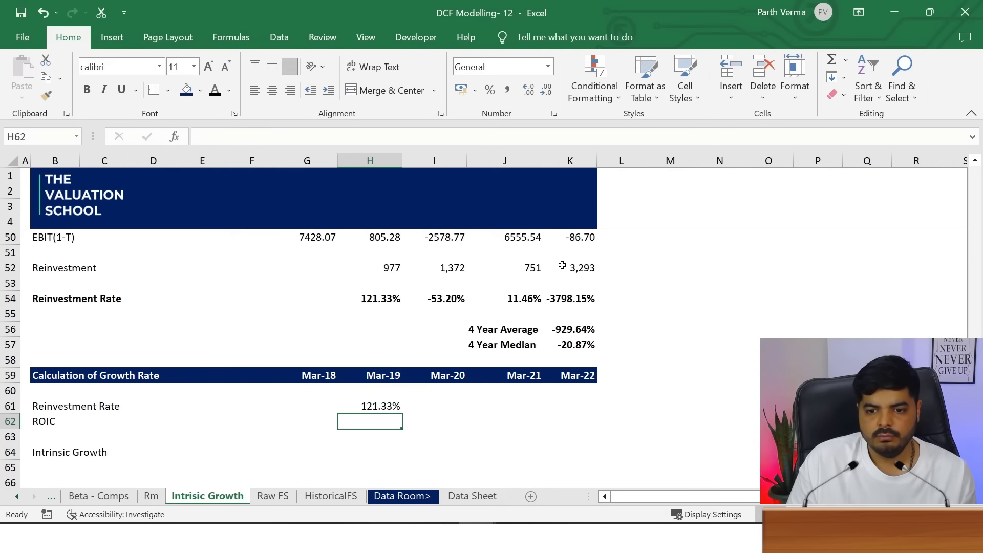
{"action": "key", "text": "Up"}
{"action": "key", "text": "ctrl+c"}
{"action": "key", "text": "shift+Right"}
{"action": "key", "text": "shift+Right"}
{"action": "key", "text": "shift+Right"}
{"action": "key", "text": "Return"}
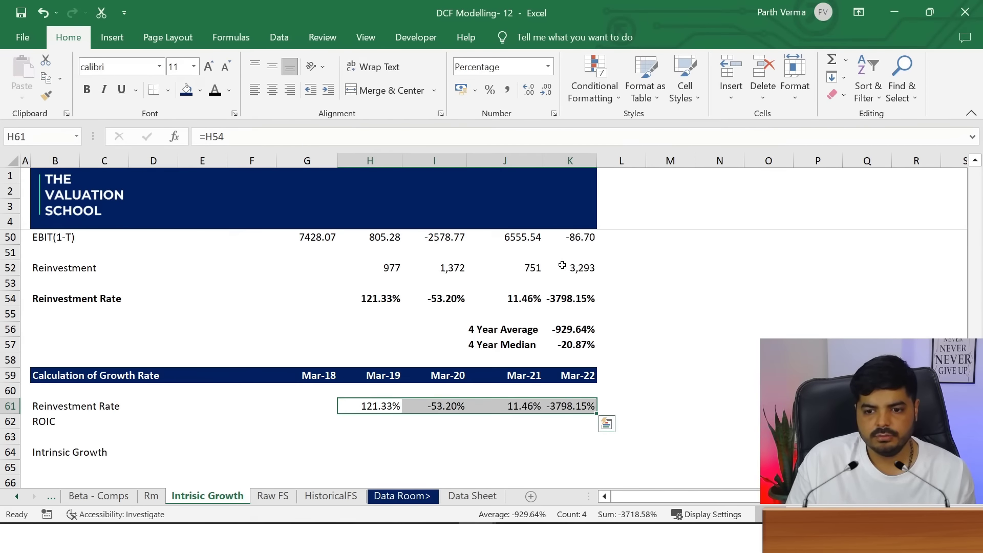
{"action": "key", "text": "Down"}
Link H62 to ROIC in H40 and fill the formula across to K62
{"action": "type", "text": "="}
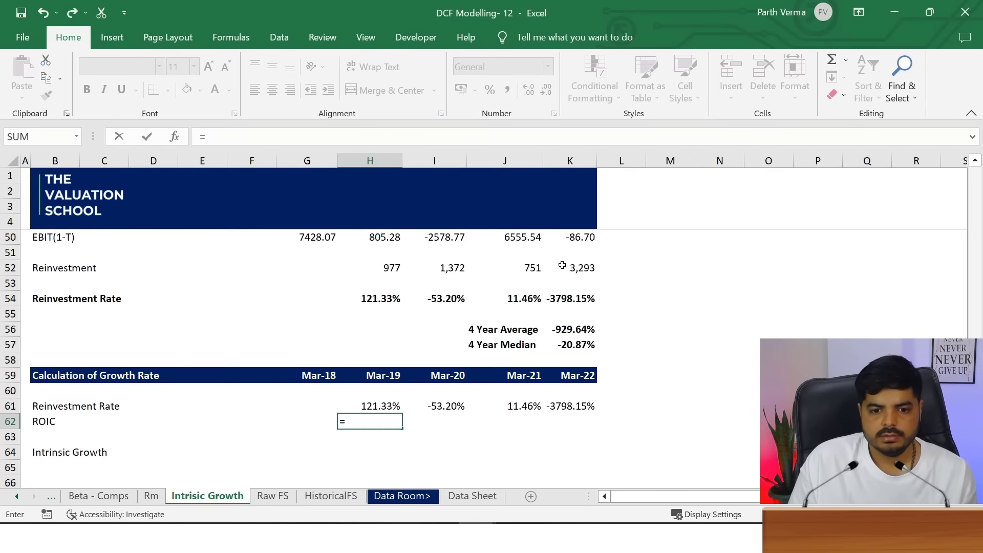
{"action": "key", "text": "Up"}
{"action": "key", "text": "Up"}
{"action": "key", "text": "Up"}
{"action": "key", "text": "Up"}
{"action": "key", "text": "Up"}
{"action": "key", "text": "Up"}
{"action": "key", "text": "Up"}
{"action": "key", "text": "Up"}
{"action": "key", "text": "Up"}
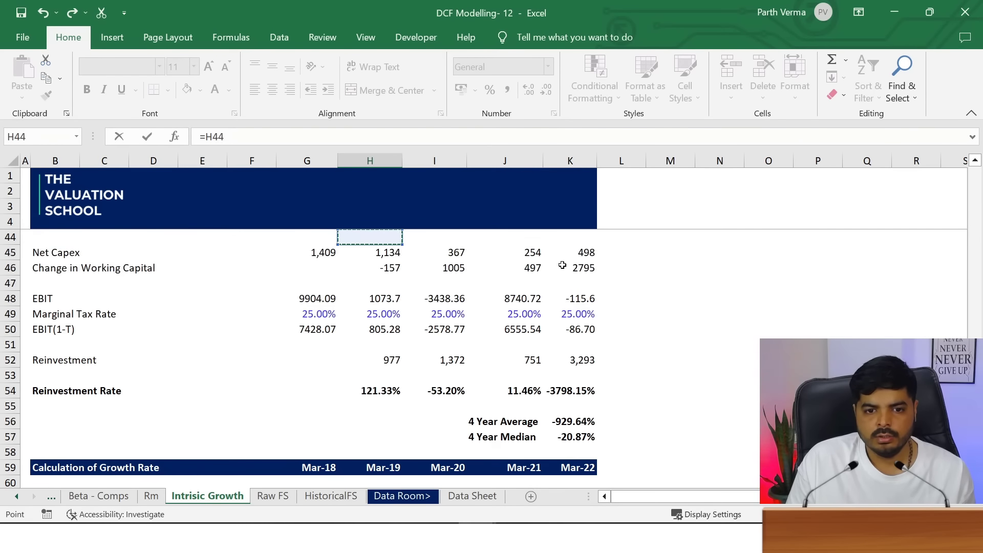
{"action": "key", "text": "Up"}
{"action": "key", "text": "Up"}
{"action": "key", "text": "Up"}
{"action": "key", "text": "Up"}
{"action": "key", "text": "Up"}
{"action": "key", "text": "Up"}
{"action": "key", "text": "Down"}
{"action": "key", "text": "Down"}
{"action": "key", "text": "Return"}
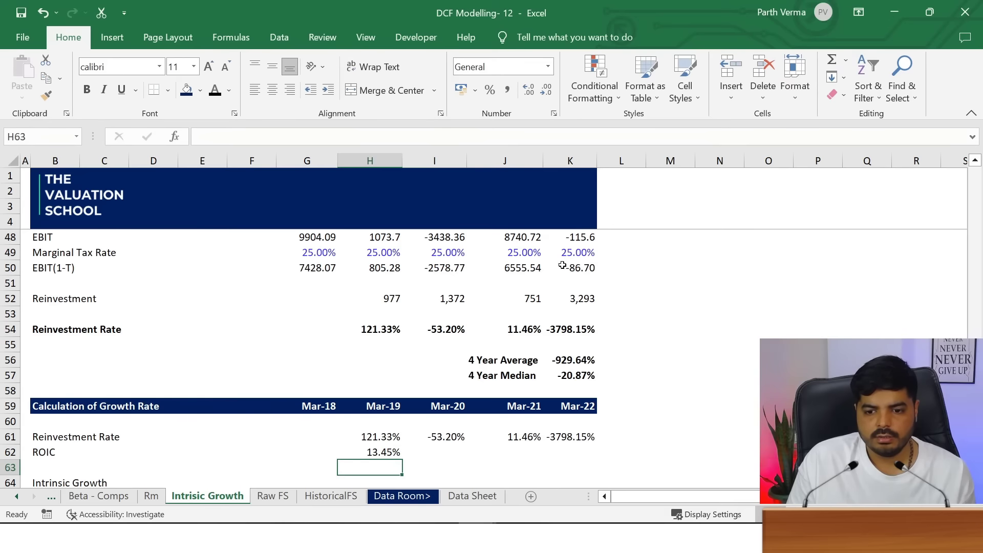
{"action": "key", "text": "Up"}
{"action": "key", "text": "ctrl+c"}
{"action": "key", "text": "shift+Right"}
{"action": "key", "text": "shift+Right"}
{"action": "key", "text": "shift+Right"}
{"action": "key", "text": "Return"}
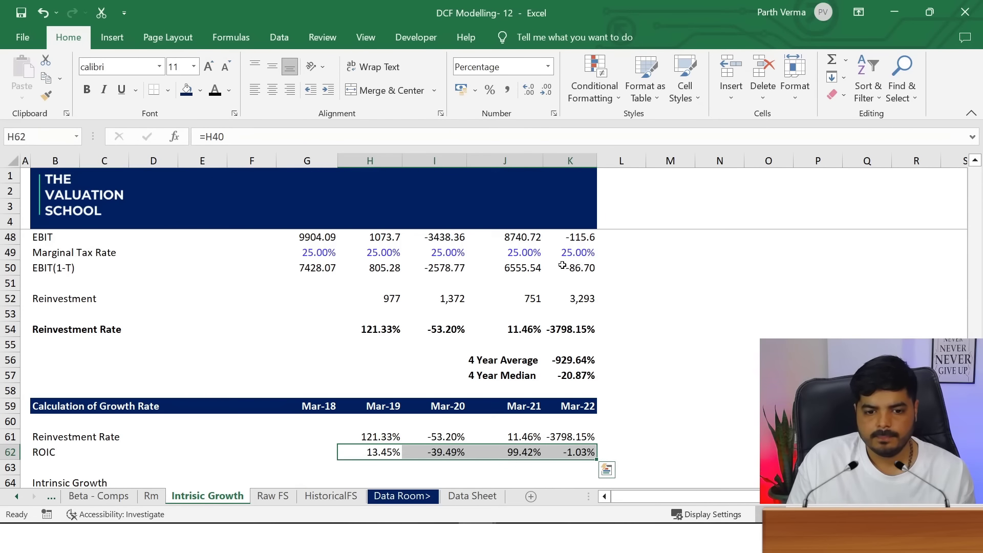
Enter =H61*H62 in H64 to compute Mar-19 Intrinsic Growth
{"action": "key", "text": "Down"}
{"action": "key", "text": "Down"}
{"action": "type", "text": "="}
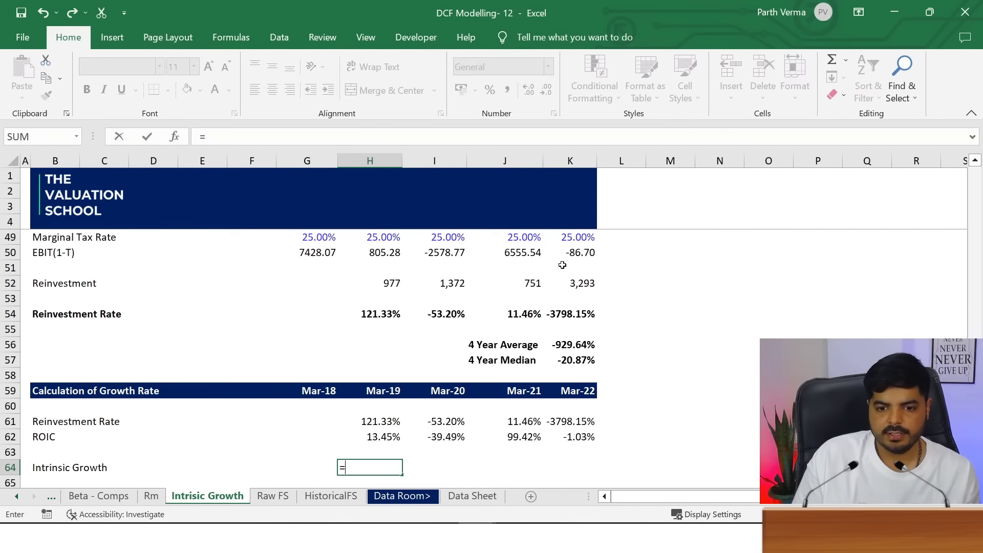
{"action": "key", "text": "Up"}
{"action": "key", "text": "Up"}
{"action": "key", "text": "Up"}
{"action": "type", "text": "*"}
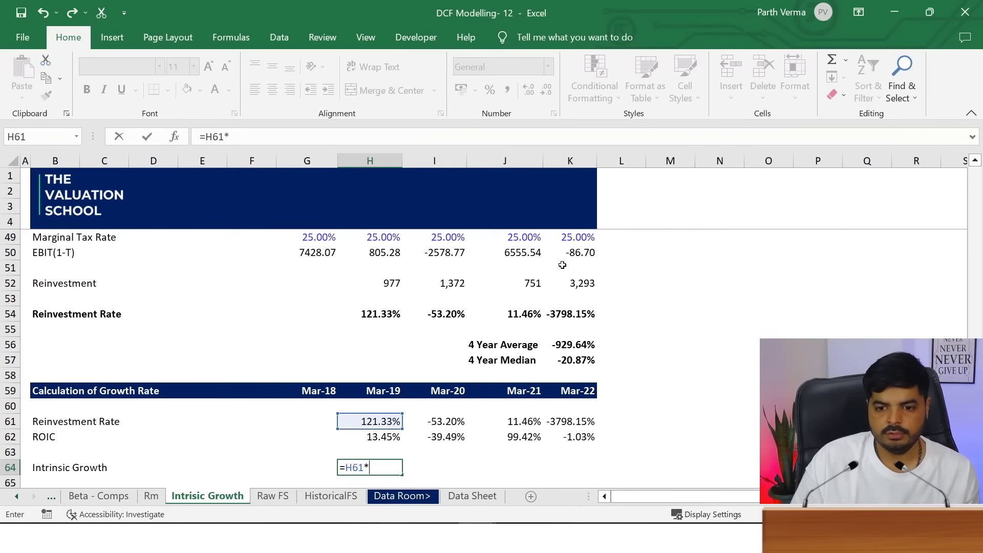
{"action": "key", "text": "Up"}
{"action": "key", "text": "Up"}
{"action": "key", "text": "Return"}
{"action": "key", "text": "Up"}
Decrease the decimals shown for the 16.32% Intrinsic Growth value in H64
{"action": "key", "text": "alt"}
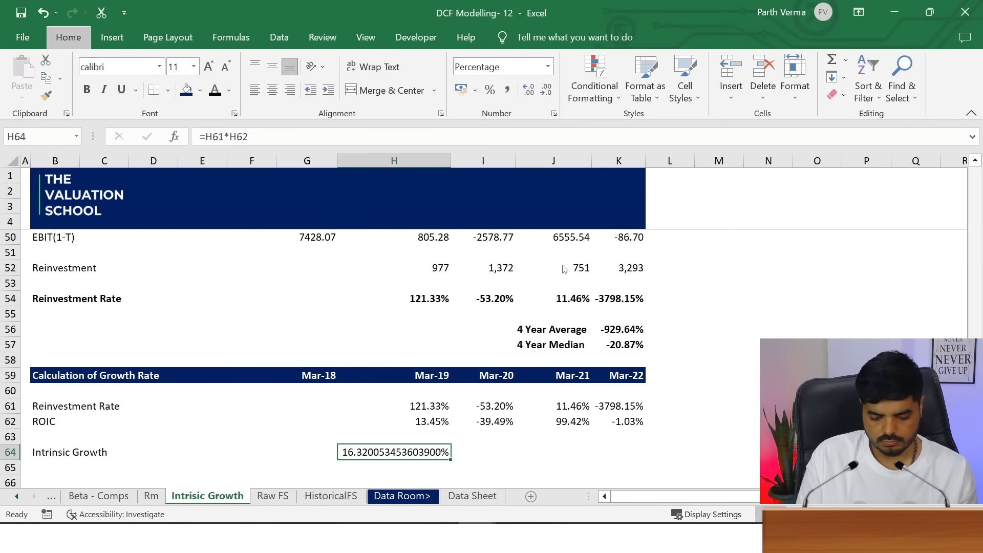
{"action": "key", "text": "h"}
{"action": "key", "text": "9"}
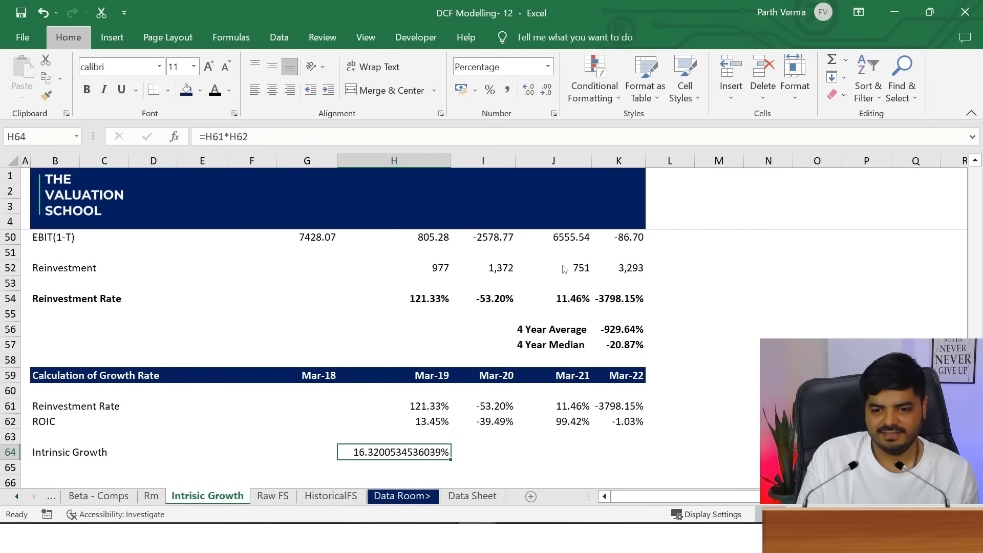
{"action": "key", "text": "alt+h"}
{"action": "key", "text": "9"}
{"action": "key", "text": "alt+h"}
{"action": "key", "text": "9"}
{"action": "key", "text": "alt+h"}
{"action": "key", "text": "9"}
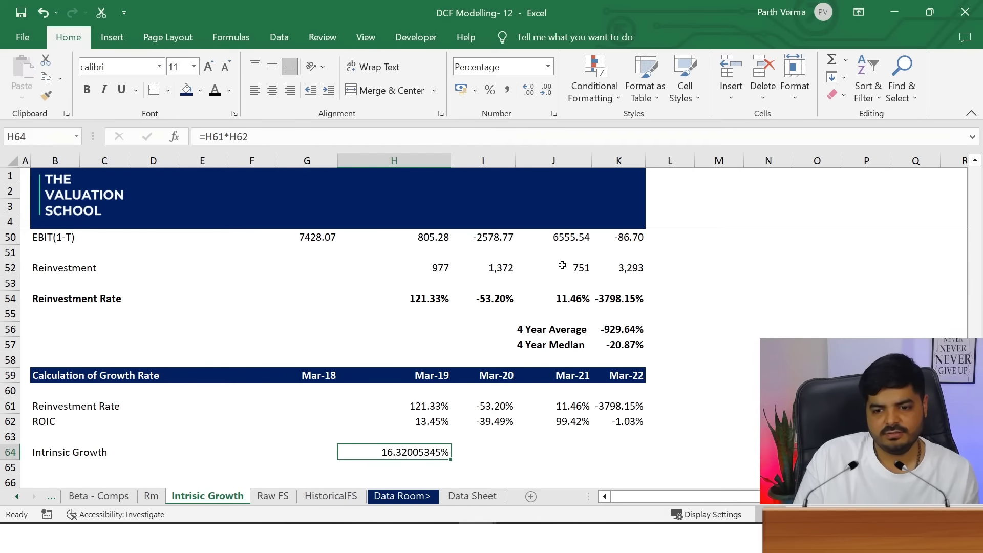
{"action": "key", "text": "Up"}
{"action": "key", "text": "Up"}
{"action": "key", "text": "ctrl+c"}
{"action": "key", "text": "Down"}
{"action": "key", "text": "Down"}
{"action": "key", "text": "ctrl+alt+v"}
{"action": "key", "text": "t"}
{"action": "key", "text": "Return"}
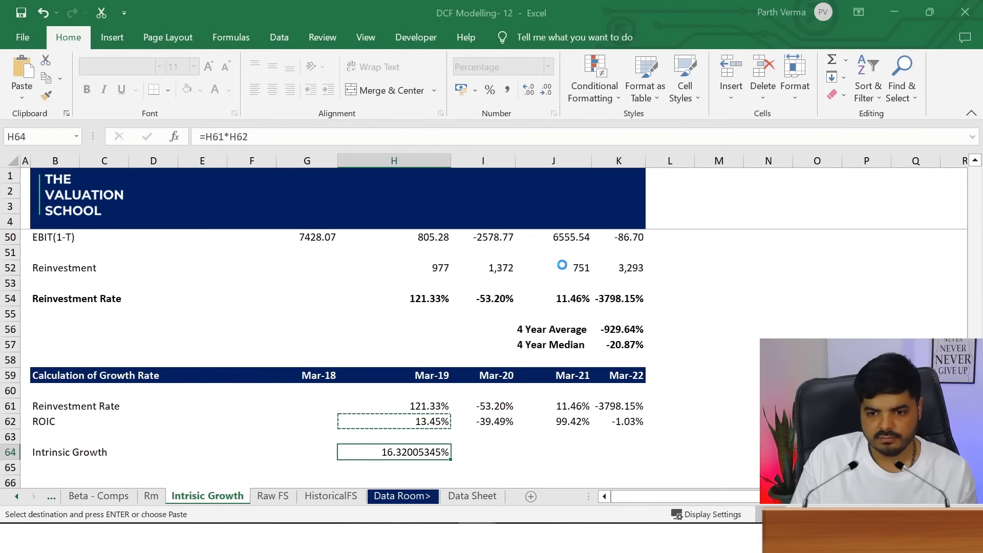
{"action": "key", "text": "Up"}
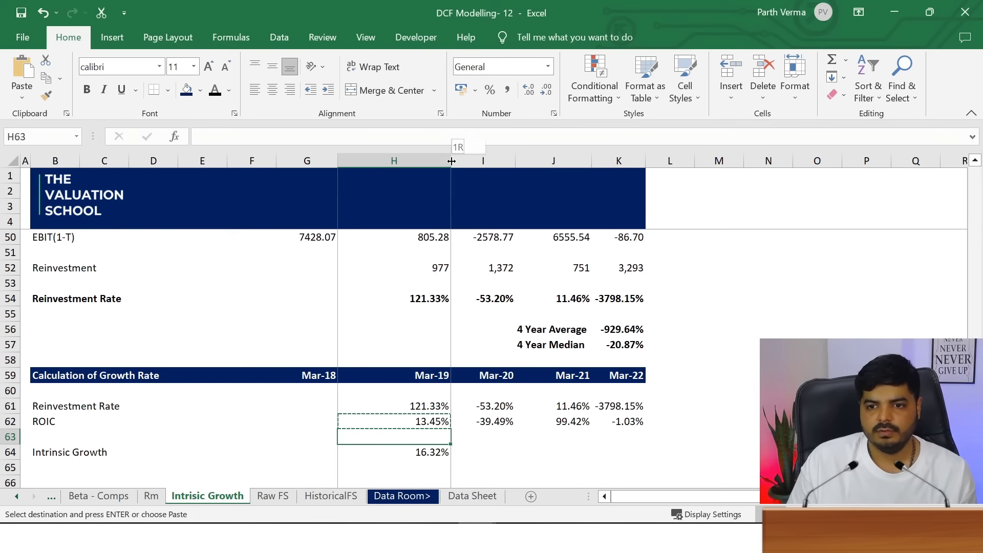
{"action": "double_click", "coordinate": [451, 160]}
{"action": "key", "text": "Down"}
{"action": "key", "text": "ctrl+c"}
{"action": "key", "text": "shift+Right"}
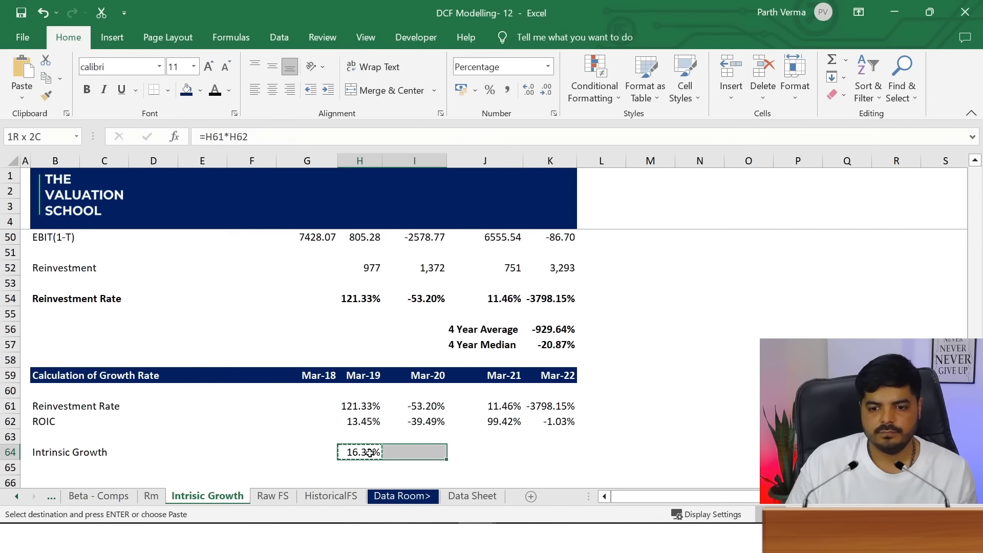
{"action": "key", "text": "shift+Right"}
{"action": "key", "text": "shift+Right"}
{"action": "key", "text": "ctrl+b"}
{"action": "key", "text": "Left"}
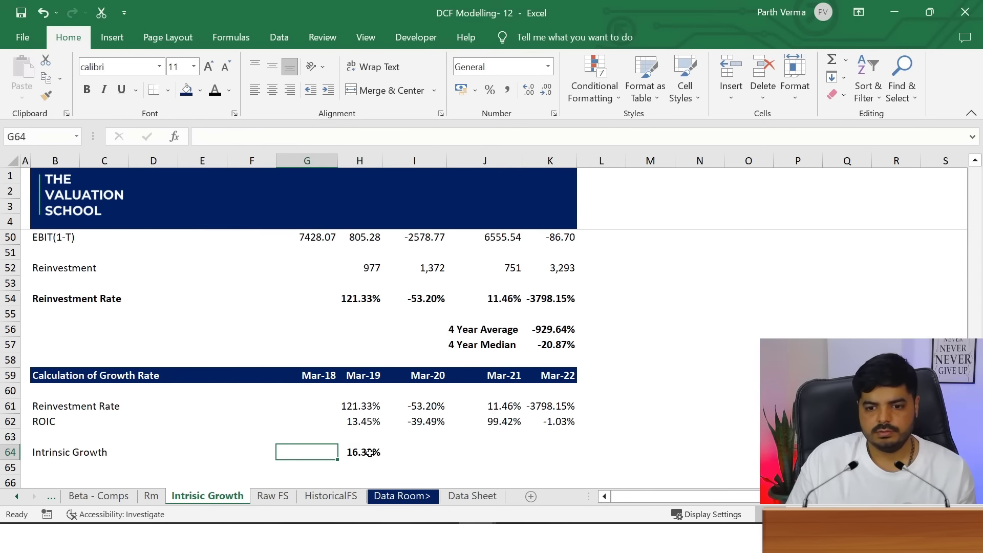
{"action": "key", "text": "Right"}
{"action": "key", "text": "ctrl+c"}
{"action": "key", "text": "shift+Right"}
{"action": "key", "text": "shift+Right"}
{"action": "key", "text": "shift+Right"}
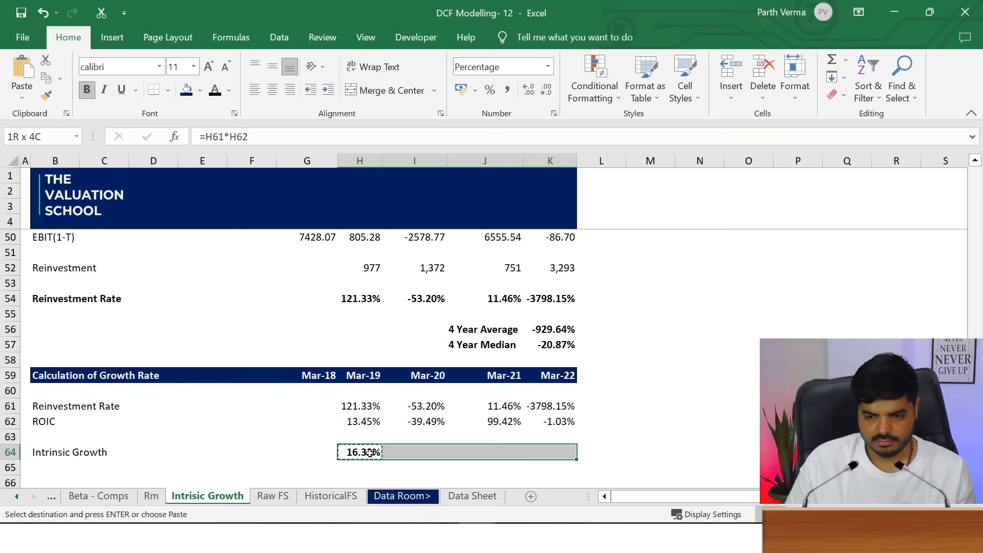
{"action": "key", "text": "ctrl+b"}
{"action": "key", "text": "Left"}
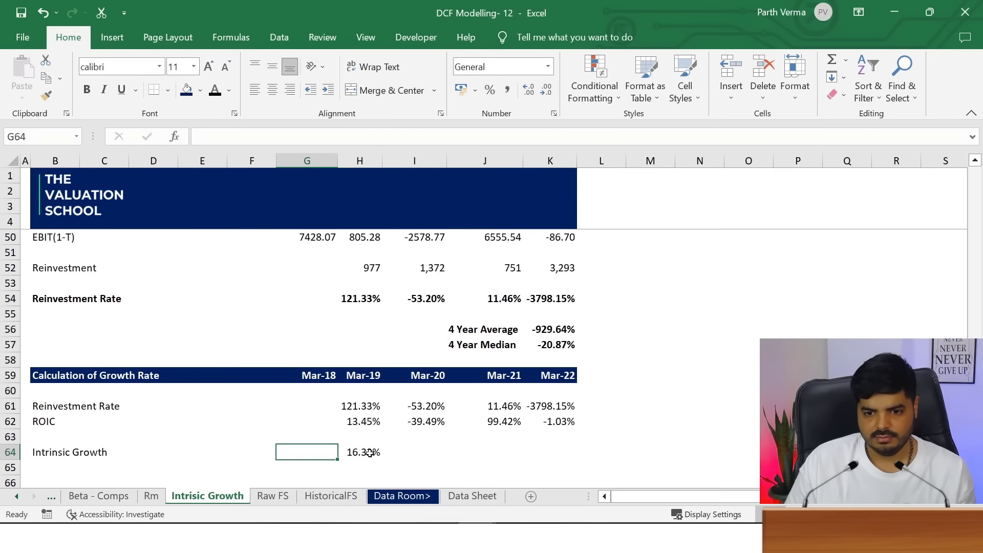
{"action": "key", "text": "Right"}
{"action": "key", "text": "ctrl+c"}
{"action": "key", "text": "shift+Right"}
{"action": "key", "text": "shift+Right"}
{"action": "key", "text": "shift+Right"}
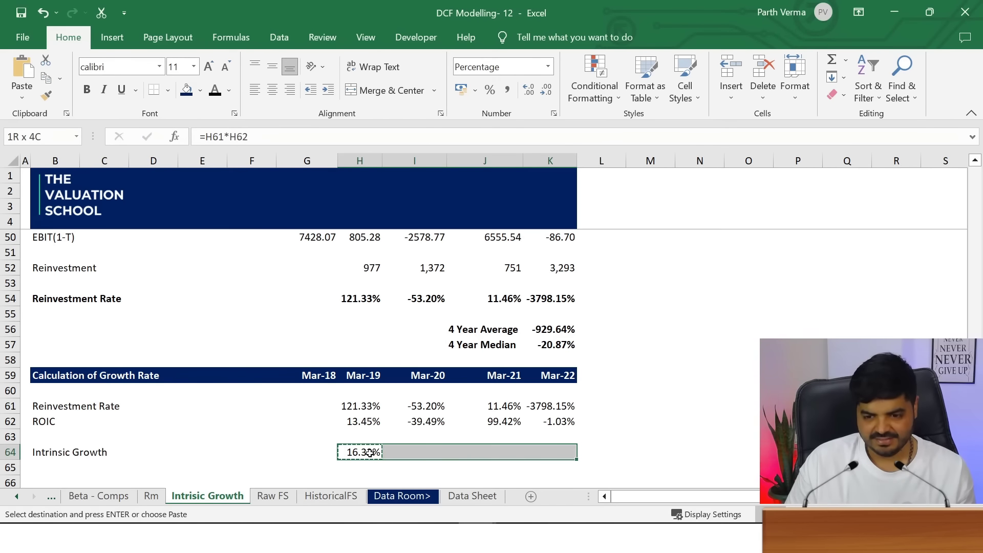
{"action": "key", "text": "ctrl+v"}
{"action": "key", "text": "Left"}
{"action": "key", "text": "Left"}
{"action": "key", "text": "Left"}
{"action": "key", "text": "Left"}
{"action": "key", "text": "Left"}
{"action": "key", "text": "Left"}
{"action": "key", "text": "shift+Right"}
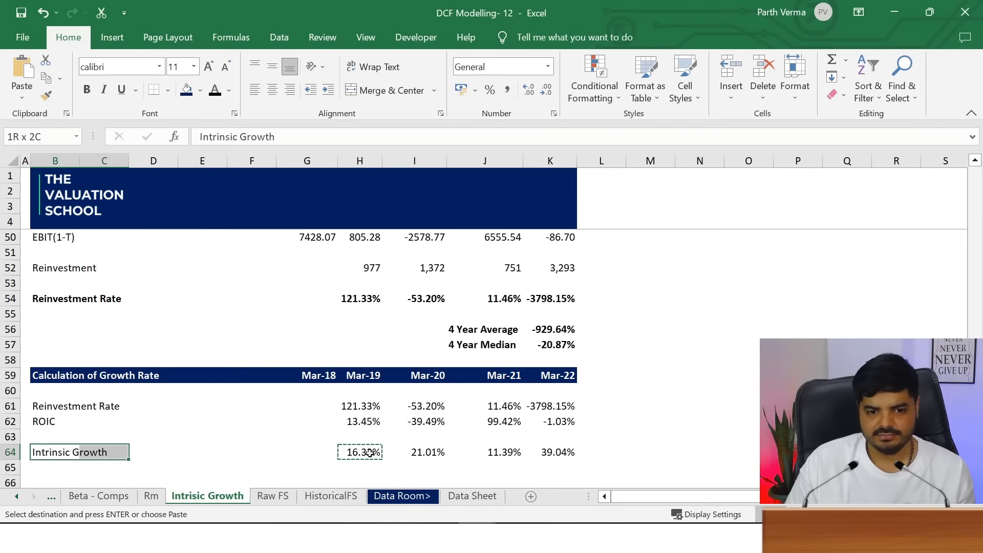
{"action": "key", "text": "shift+Right"}
{"action": "key", "text": "shift+Right"}
{"action": "key", "text": "shift+Right"}
{"action": "key", "text": "shift+Right"}
{"action": "key", "text": "shift+Right"}
{"action": "key", "text": "shift+Right"}
{"action": "key", "text": "shift+Right"}
{"action": "key", "text": "shift+Right"}
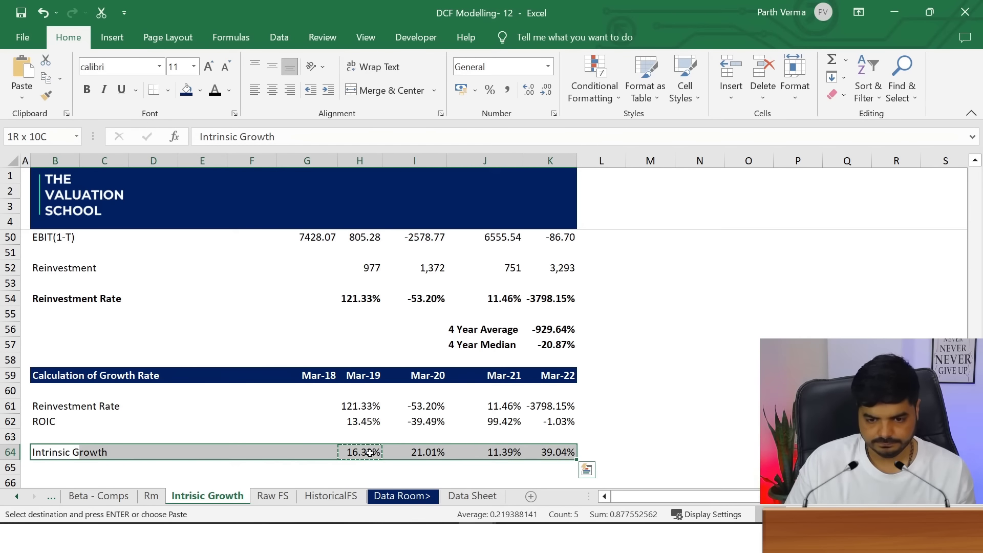
{"action": "key", "text": "ctrl+b"}
{"action": "key", "text": "Up"}
{"action": "key", "text": "Up"}
{"action": "key", "text": "Up"}
{"action": "key", "text": "Up"}
{"action": "key", "text": "Up"}
{"action": "key", "text": "Left"}
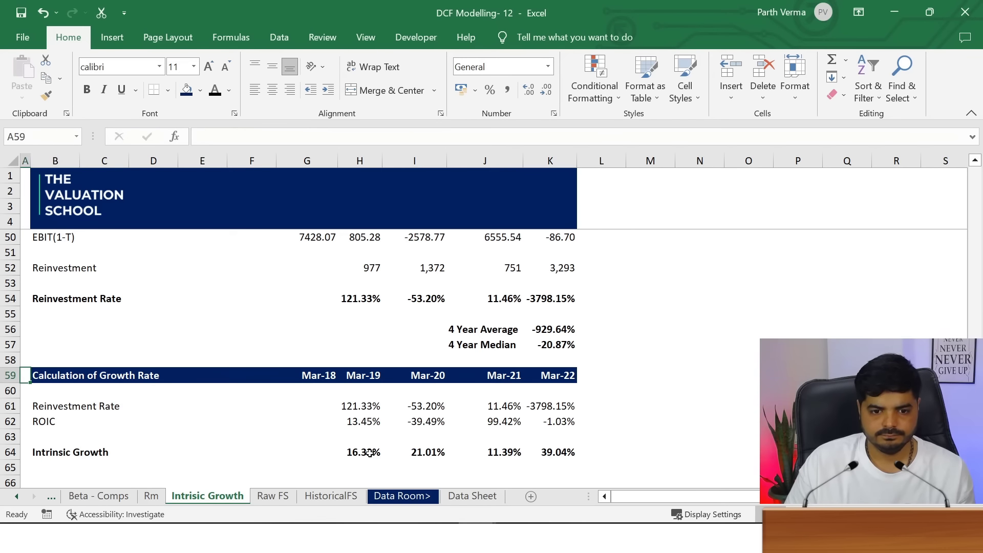
{"action": "key", "text": "Up"}
{"action": "key", "text": "Up"}
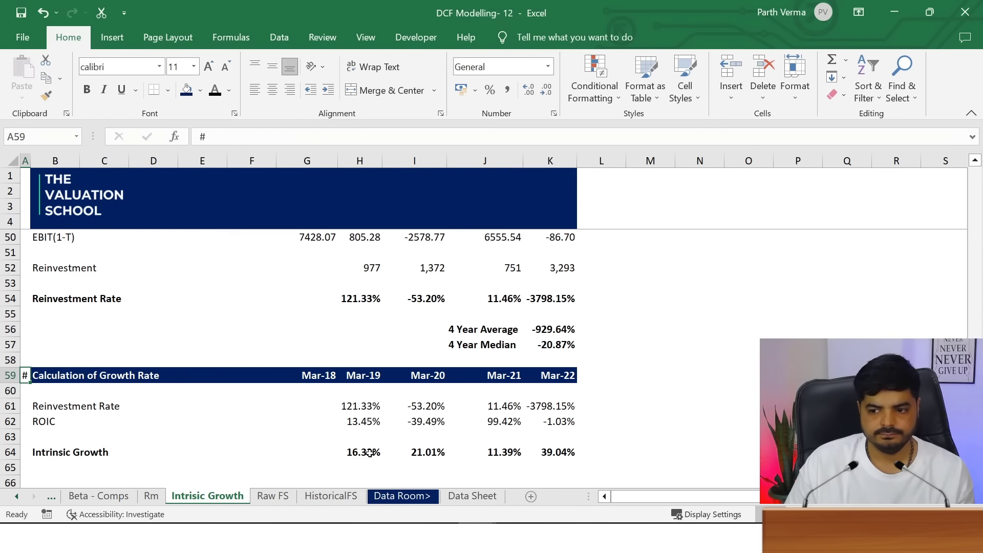
{"action": "key", "text": "Up"}
{"action": "key", "text": "Up"}
{"action": "key", "text": "Up"}
{"action": "key", "text": "Up"}
{"action": "key", "text": "Up"}
{"action": "key", "text": "Up"}
{"action": "key", "text": "Up"}
{"action": "key", "text": "Down"}
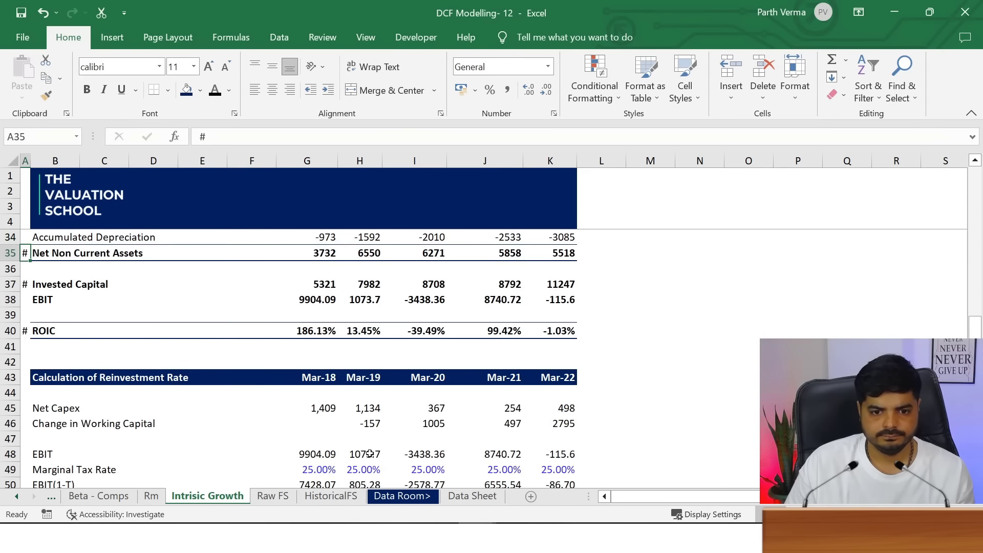
{"action": "key", "text": "Down"}
{"action": "key", "text": "Down"}
{"action": "key", "text": "Down"}
{"action": "key", "text": "Up"}
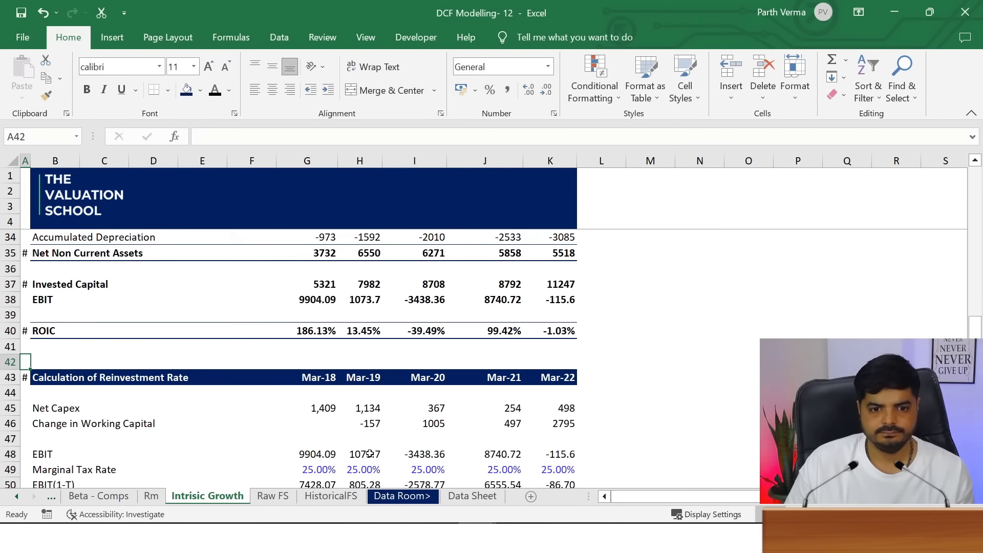
{"action": "key", "text": "Up"}
{"action": "key", "text": "Up"}
{"action": "key", "text": "Up"}
{"action": "key", "text": "Up"}
{"action": "key", "text": "Up"}
{"action": "key", "text": "Up"}
{"action": "key", "text": "Up"}
{"action": "key", "text": "Up"}
{"action": "key", "text": "Up"}
{"action": "key", "text": "Up"}
{"action": "key", "text": "Up"}
{"action": "key", "text": "Up"}
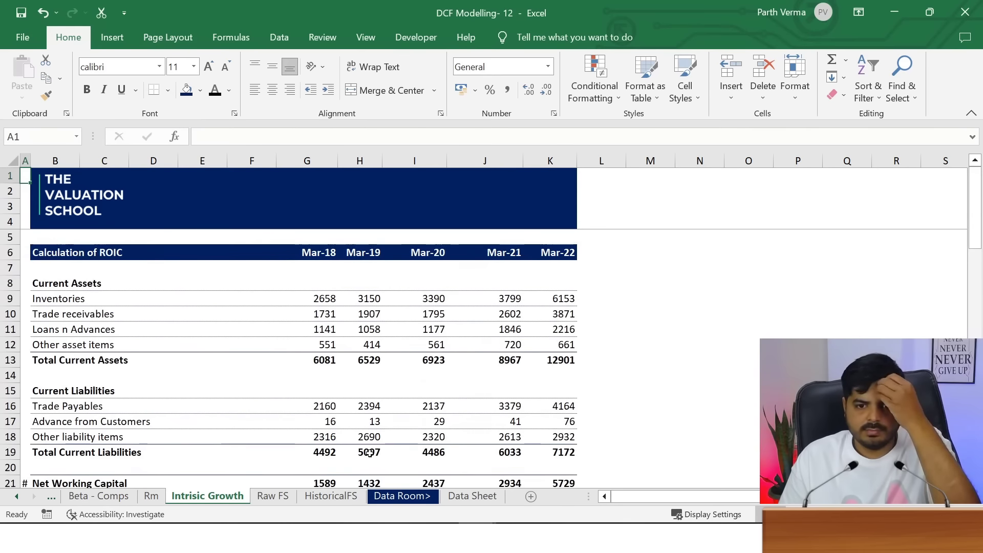
{"action": "key", "text": "Down"}
{"action": "key", "text": "Down"}
{"action": "key", "text": "Down"}
{"action": "key", "text": "Down"}
{"action": "key", "text": "Down"}
{"action": "key", "text": "Right"}
{"action": "key", "text": "Right"}
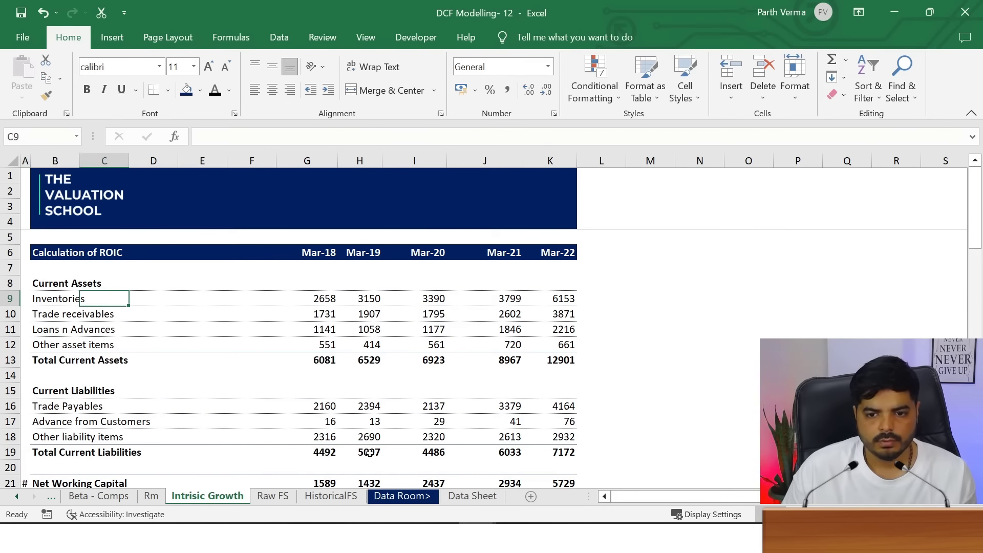
{"action": "key", "text": "Right"}
{"action": "key", "text": "Right"}
{"action": "key", "text": "Right"}
{"action": "key", "text": "Left"}
{"action": "key", "text": "Left"}
{"action": "key", "text": "Left"}
{"action": "key", "text": "Left"}
{"action": "key", "text": "Down"}
{"action": "key", "text": "shift+Right"}
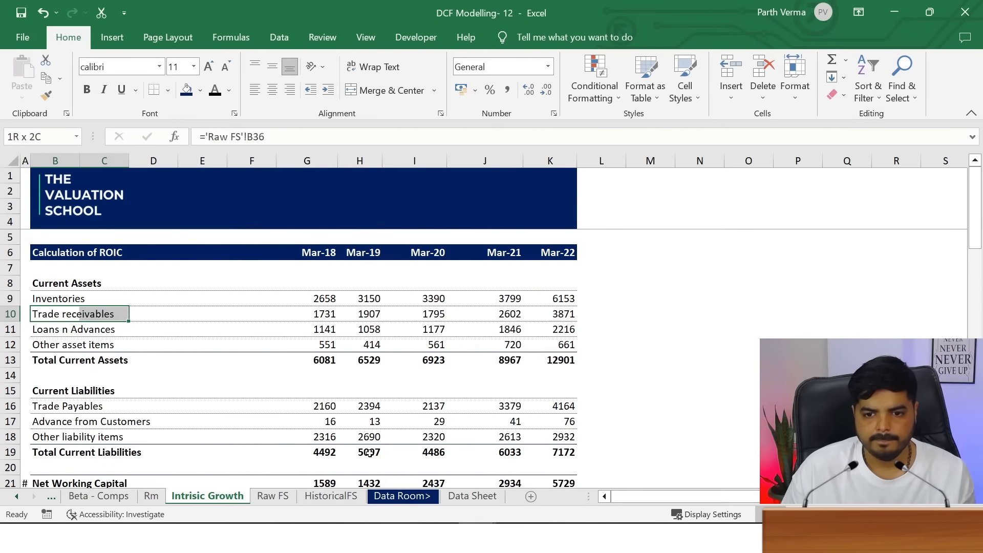
{"action": "key", "text": "shift+Right"}
{"action": "key", "text": "shift+Right"}
{"action": "key", "text": "shift+Right"}
{"action": "key", "text": "Up"}
{"action": "key", "text": "Right"}
{"action": "key", "text": "Right"}
{"action": "key", "text": "Right"}
{"action": "key", "text": "Right"}
{"action": "key", "text": "Right"}
{"action": "key", "text": "Right"}
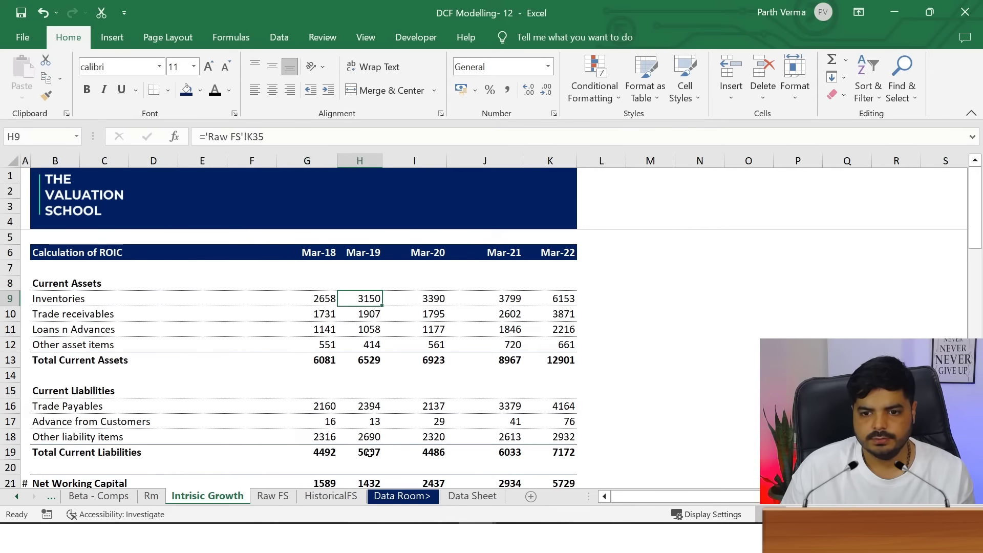
{"action": "key", "text": "Left"}
{"action": "key", "text": "shift+Right"}
{"action": "key", "text": "shift+Right"}
{"action": "key", "text": "shift+Right"}
{"action": "key", "text": "shift+Right"}
{"action": "key", "text": "shift+Right"}
{"action": "key", "text": "shift+Left"}
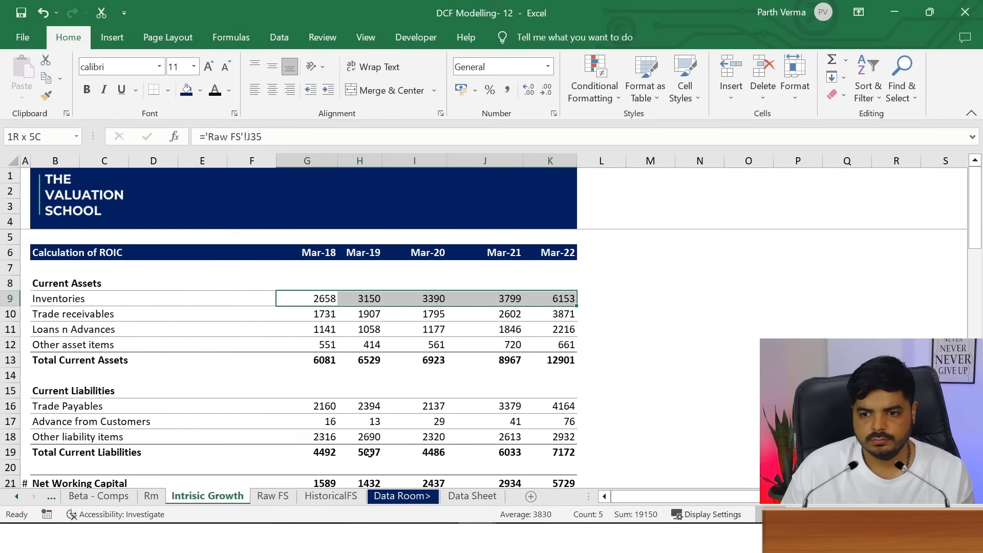
{"action": "key", "text": "shift+Down"}
{"action": "key", "text": "shift+Down"}
{"action": "key", "text": "shift+Down"}
{"action": "key", "text": "shift+Down"}
{"action": "key", "text": "shift+Down"}
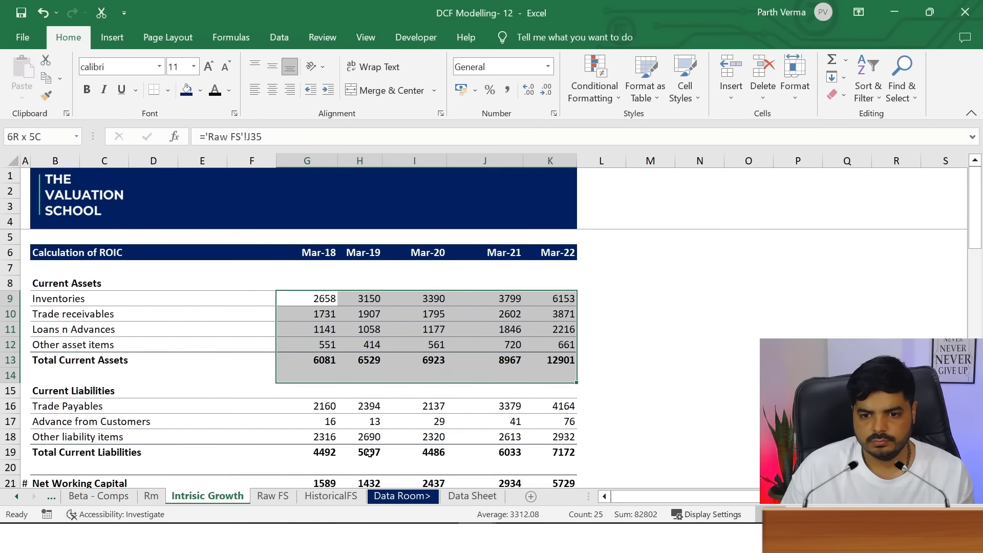
{"action": "key", "text": "ctrl+q"}
{"action": "key", "text": "shift+Down"}
{"action": "key", "text": "shift+Down"}
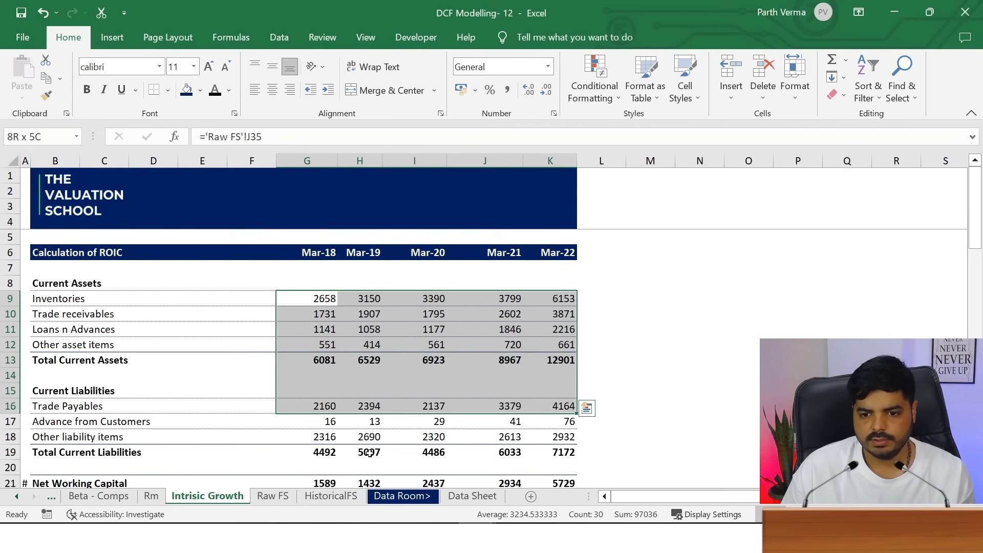
{"action": "key", "text": "shift+Down"}
{"action": "key", "text": "shift+Down"}
{"action": "key", "text": "shift+Down"}
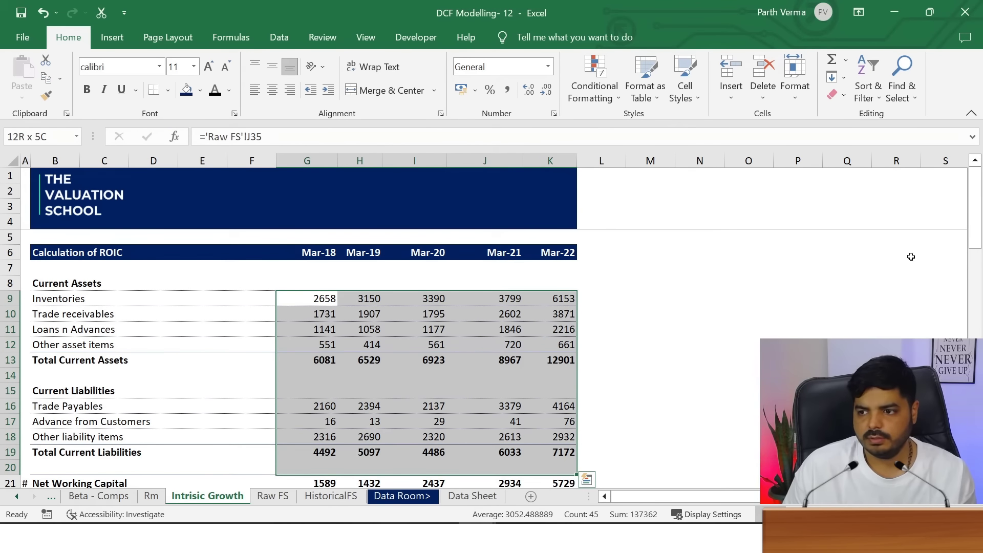
{"action": "scroll", "coordinate": [665, 391], "scroll_direction": "down", "scroll_amount": 3}
{"action": "scroll", "coordinate": [666, 392], "scroll_direction": "down", "scroll_amount": 3}
Apply the custom format #,##0.0;(#,##0.0);- to the G9:K38 ROIC table figures
{"action": "scroll", "coordinate": [666, 391], "scroll_direction": "down", "scroll_amount": 2}
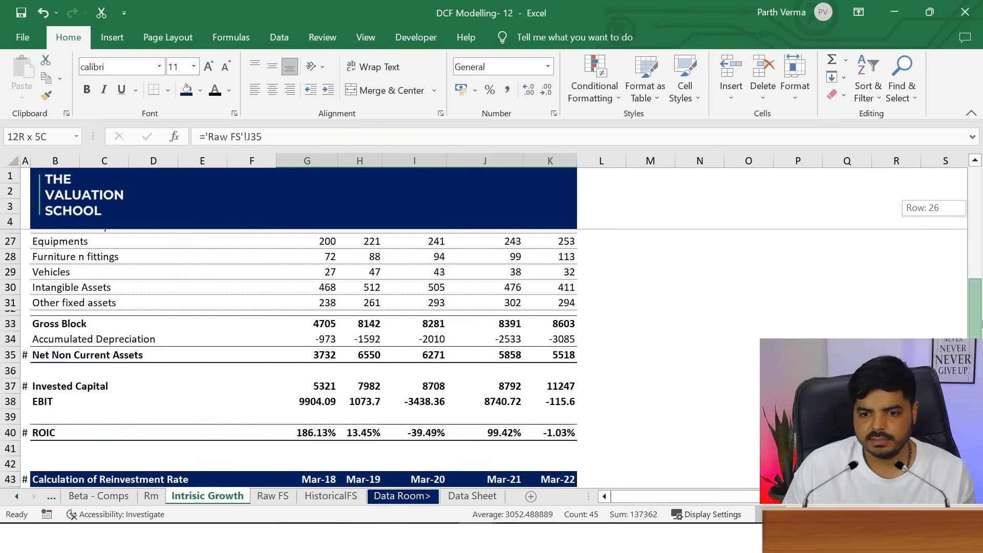
{"action": "scroll", "coordinate": [666, 391], "scroll_direction": "down", "scroll_amount": 1}
{"action": "left_click", "coordinate": [562, 373], "text": "shift"}
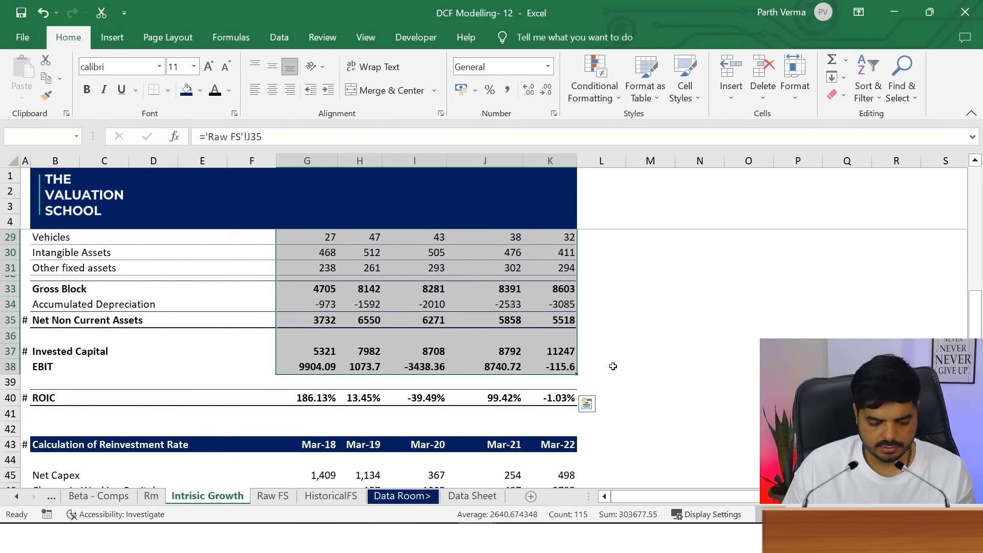
{"action": "key", "text": "ctrl+1"}
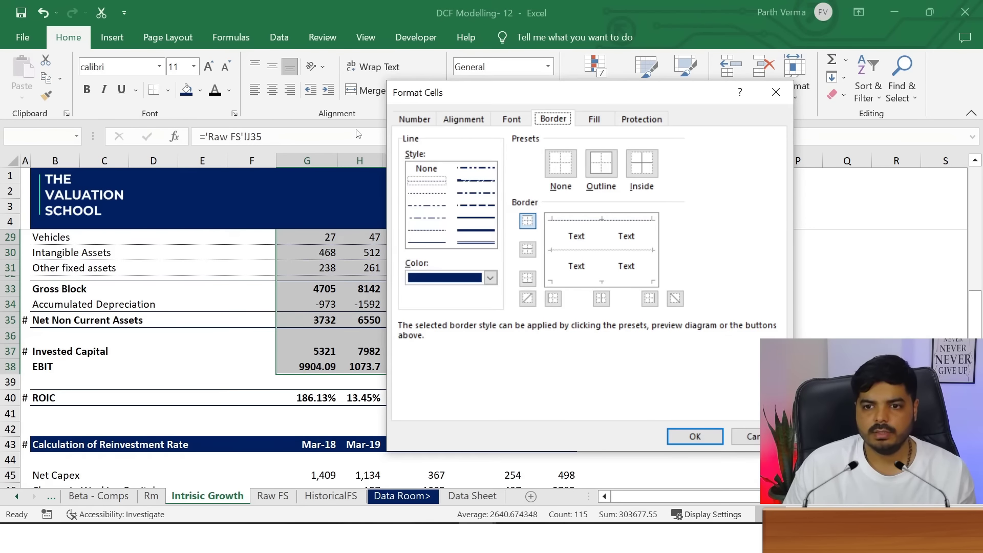
{"action": "left_click", "coordinate": [432, 119]}
{"action": "left_click", "coordinate": [435, 263]}
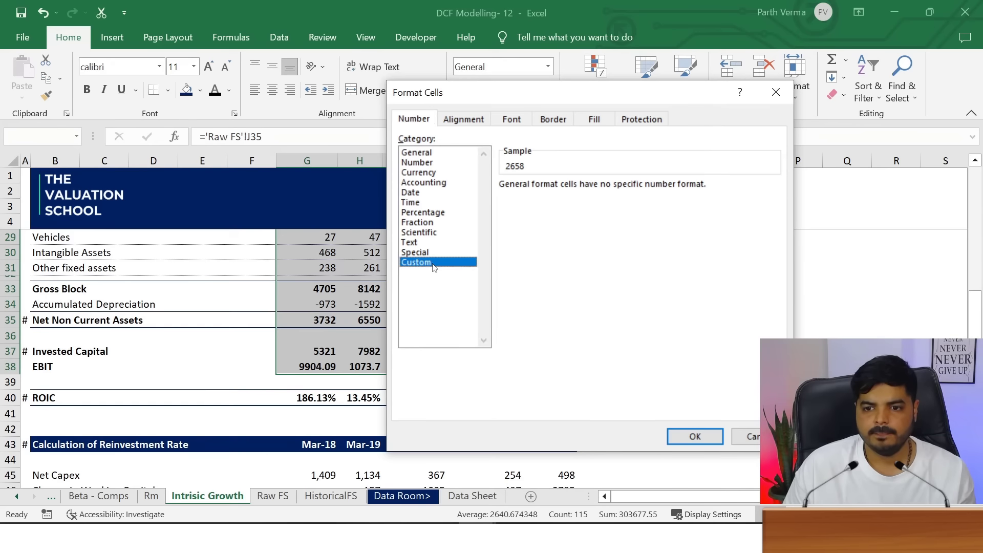
{"action": "left_click", "coordinate": [527, 253]}
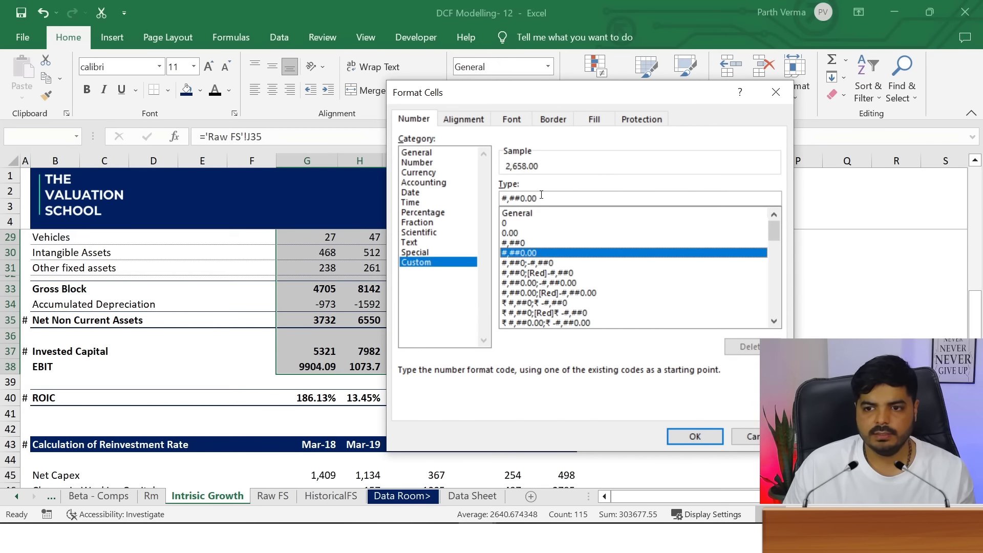
{"action": "key", "text": "BackSpace"}
{"action": "type", "text": ";(#,##0.0);-"}
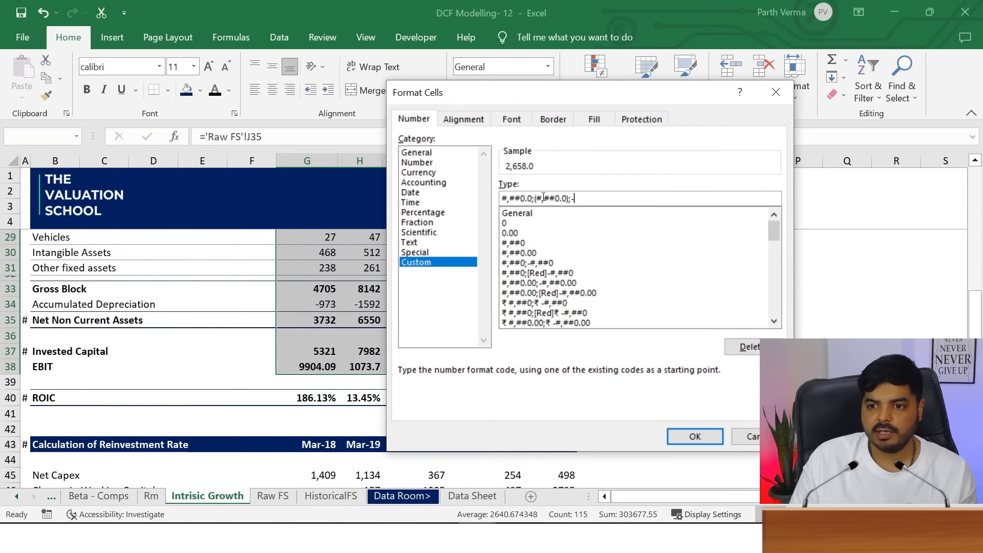
{"action": "key", "text": "Return"}
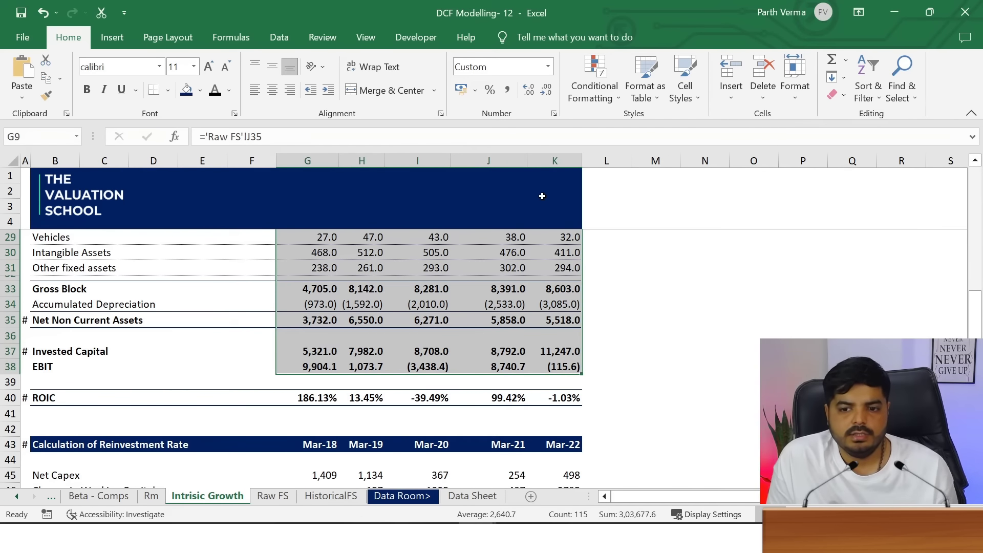
Recheck the applied custom number format code in Format Cells
{"action": "key", "text": "Down"}
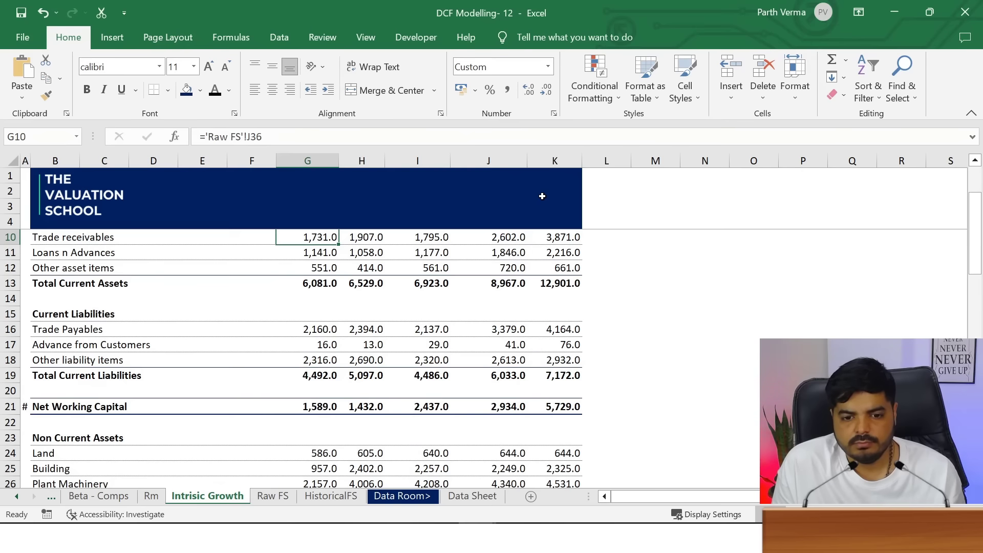
{"action": "key", "text": "Down"}
{"action": "key", "text": "Up"}
{"action": "key", "text": "Up"}
{"action": "key", "text": "ctrl+1"}
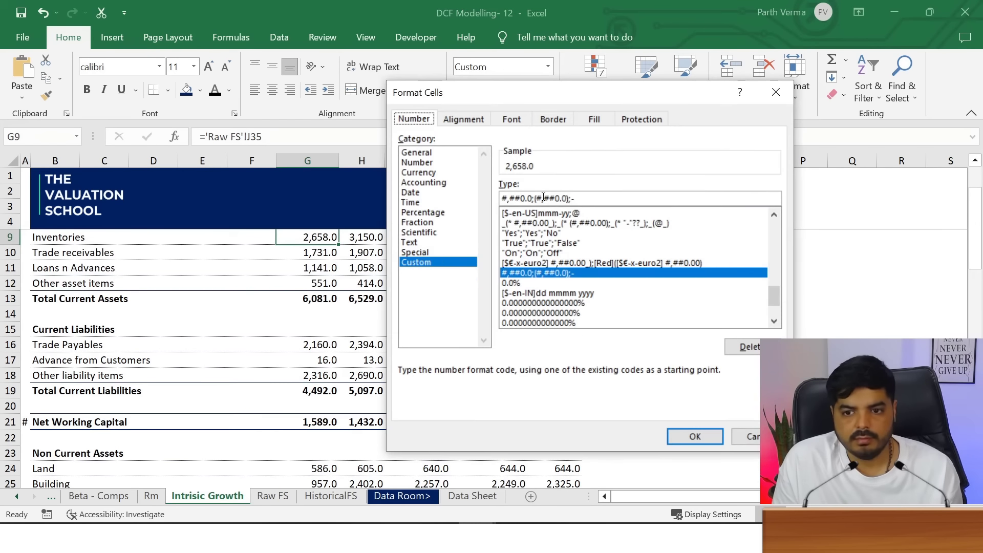
{"action": "double_click", "coordinate": [572, 197]}
{"action": "key", "text": "ctrl+c"}
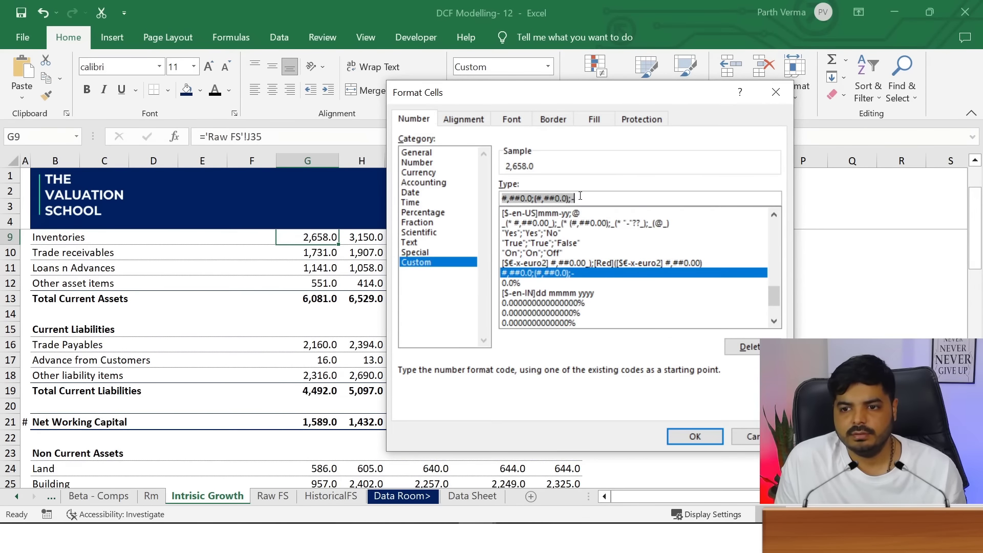
{"action": "left_click", "coordinate": [695, 436]}
Move through the Net Working Capital and Non Current Assets rows to the Land row
{"action": "left_click", "coordinate": [289, 363]}
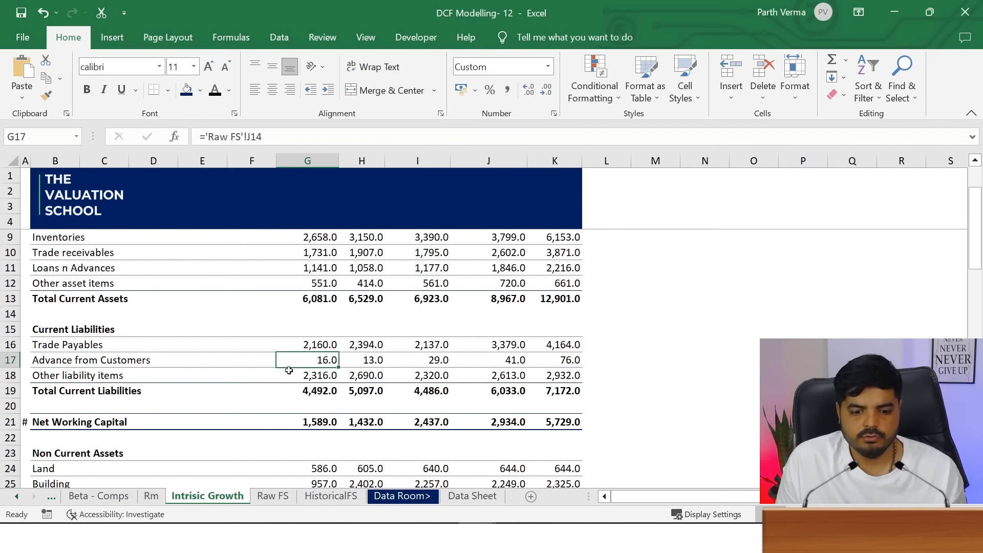
{"action": "left_click", "coordinate": [237, 427]}
{"action": "left_click", "coordinate": [233, 456]}
{"action": "left_click", "coordinate": [109, 457]}
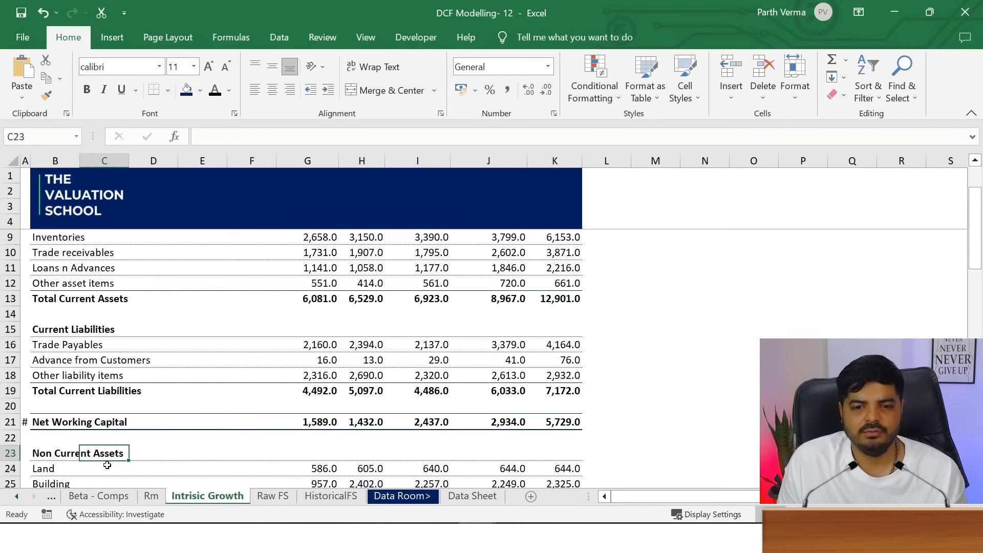
{"action": "left_click", "coordinate": [90, 467]}
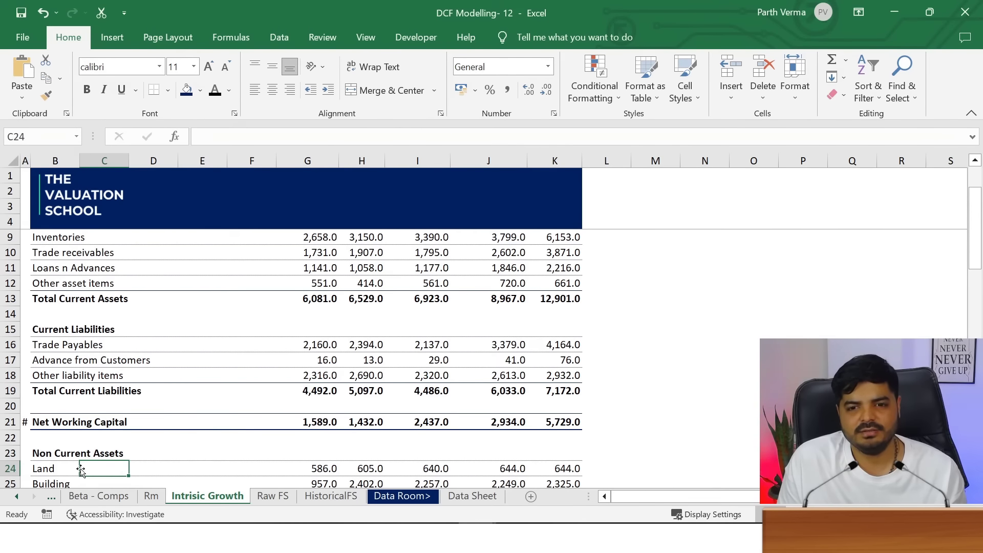
{"action": "left_click", "coordinate": [55, 467]}
{"action": "key", "text": "Down"}
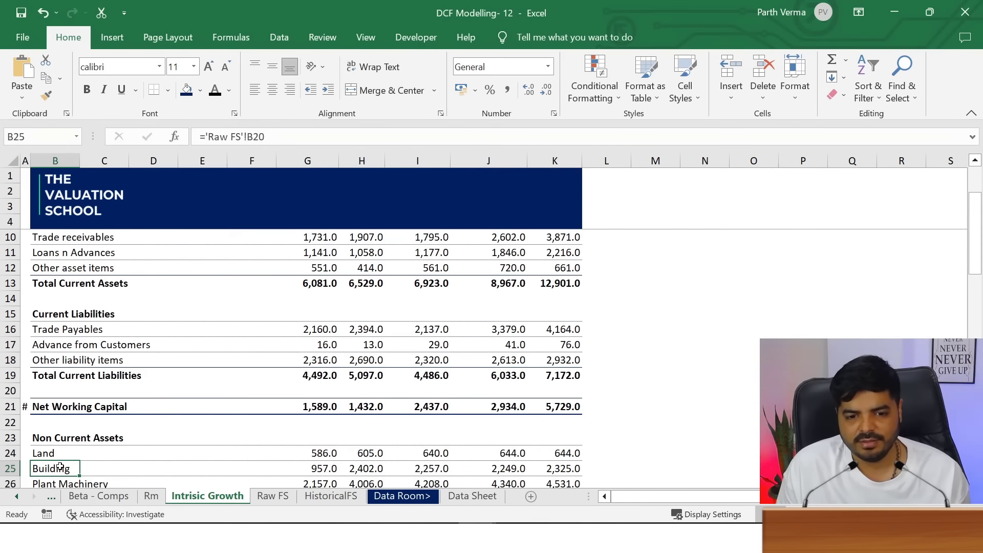
{"action": "key", "text": "Down"}
{"action": "key", "text": "Down"}
{"action": "key", "text": "Down"}
{"action": "key", "text": "Up"}
{"action": "key", "text": "Up"}
{"action": "key", "text": "Up"}
Select the fixed asset figures from Land through Net Non Current Assets
{"action": "key", "text": "Right"}
{"action": "key", "text": "Right"}
{"action": "key", "text": "Right"}
{"action": "key", "text": "Right"}
{"action": "key", "text": "Right"}
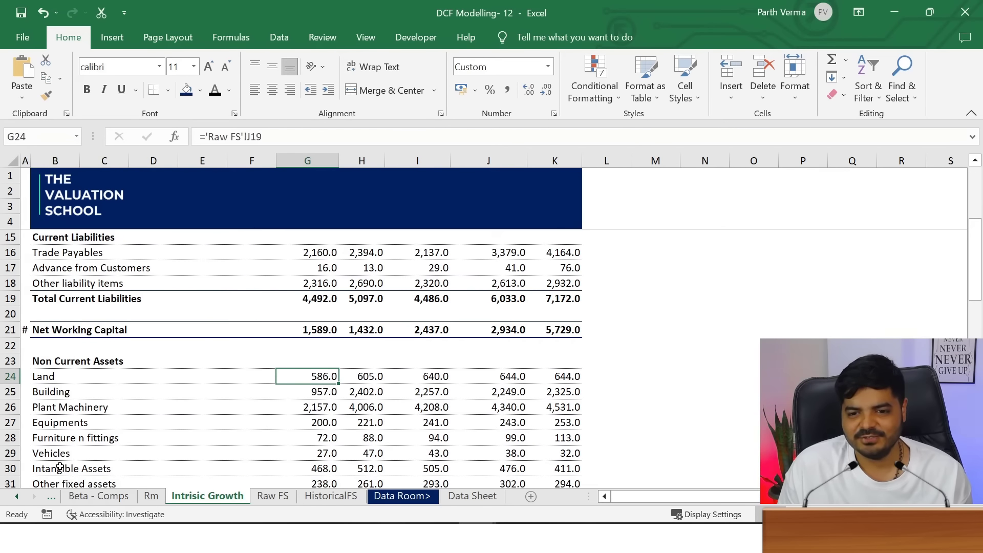
{"action": "key", "text": "shift+Right"}
{"action": "key", "text": "shift+Right"}
{"action": "key", "text": "shift+Right"}
{"action": "key", "text": "shift+Right"}
{"action": "key", "text": "shift+Right"}
{"action": "key", "text": "shift+Left"}
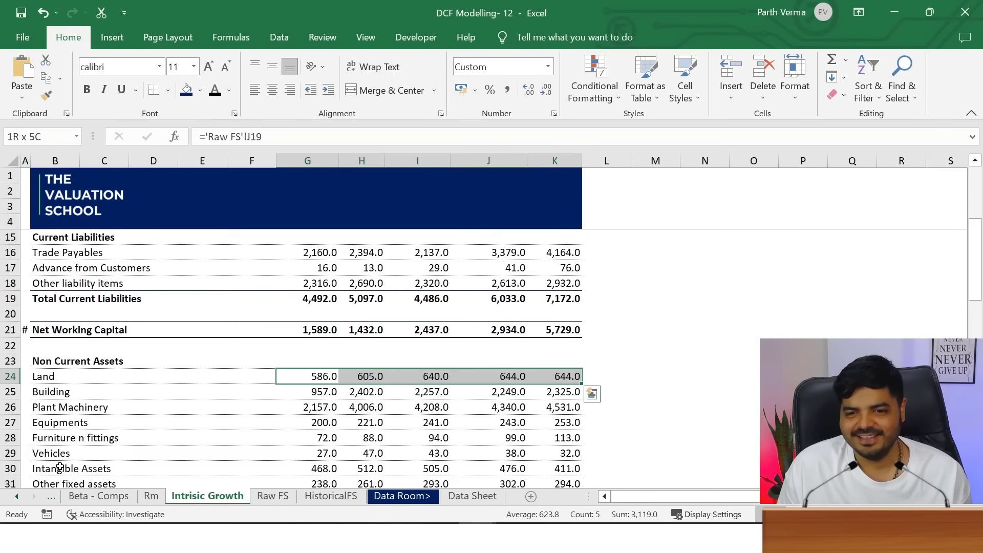
{"action": "key", "text": "shift+Down"}
{"action": "key", "text": "shift+Down"}
{"action": "key", "text": "shift+Down"}
{"action": "scroll", "coordinate": [60, 467], "scroll_direction": "down", "scroll_amount": 1}
{"action": "scroll", "coordinate": [60, 467], "scroll_direction": "down", "scroll_amount": 1}
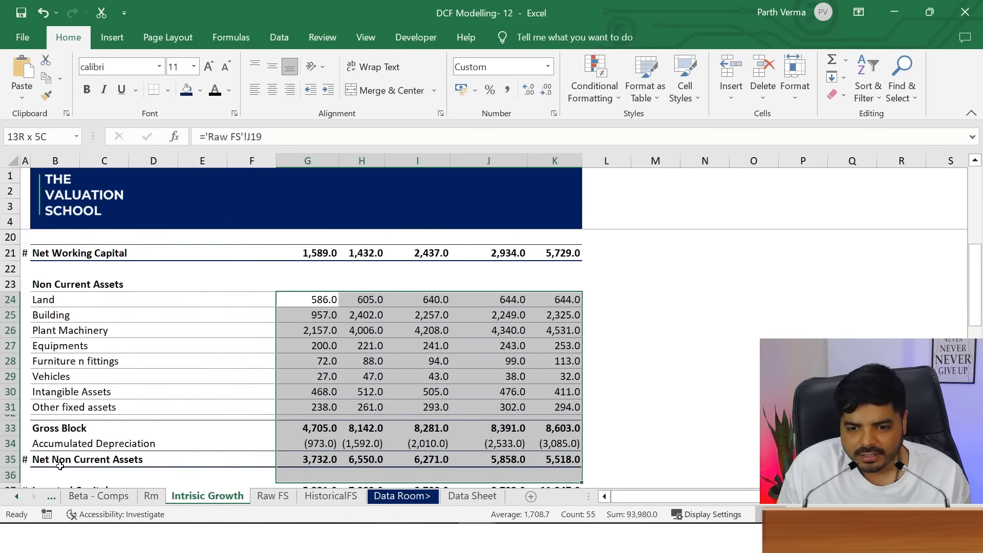
{"action": "key", "text": "Down"}
{"action": "key", "text": "Down"}
{"action": "key", "text": "Down"}
{"action": "key", "text": "Down"}
{"action": "key", "text": "Down"}
{"action": "key", "text": "Down"}
{"action": "key", "text": "Down"}
{"action": "key", "text": "Down"}
{"action": "key", "text": "Down"}
{"action": "key", "text": "Down"}
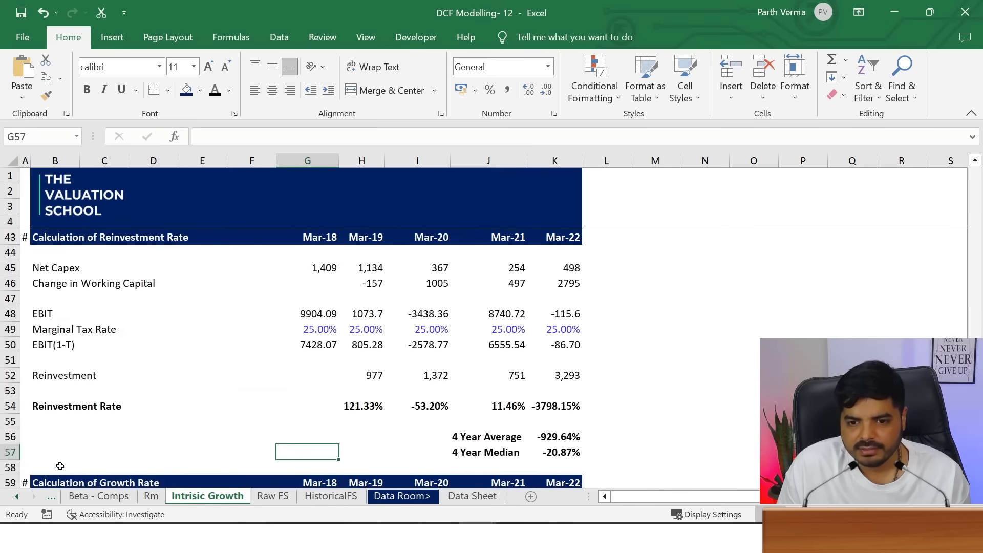
Format the Net Capex to EBIT figures G45:K48 as #,##0.0;(#,##0.0);-
{"action": "key", "text": "Up"}
{"action": "key", "text": "Up"}
{"action": "key", "text": "Up"}
{"action": "key", "text": "Up"}
{"action": "key", "text": "Up"}
{"action": "key", "text": "Up"}
{"action": "key", "text": "Up"}
{"action": "key", "text": "shift+Down"}
{"action": "key", "text": "shift+Down"}
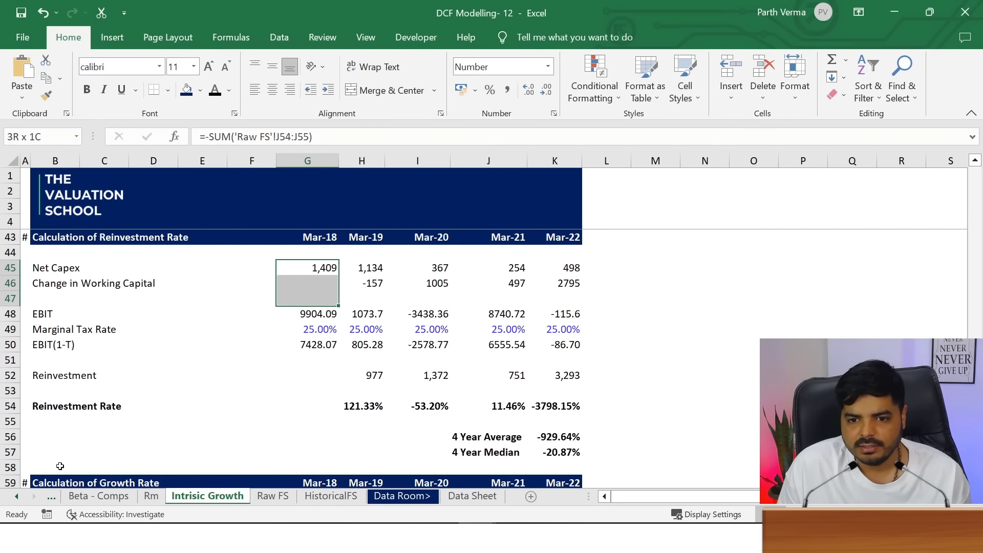
{"action": "key", "text": "shift+Down"}
{"action": "key", "text": "shift+Right"}
{"action": "key", "text": "shift+Right"}
{"action": "key", "text": "shift+Right"}
{"action": "key", "text": "shift+Right"}
{"action": "key", "text": "shift+Right"}
{"action": "key", "text": "shift+Left"}
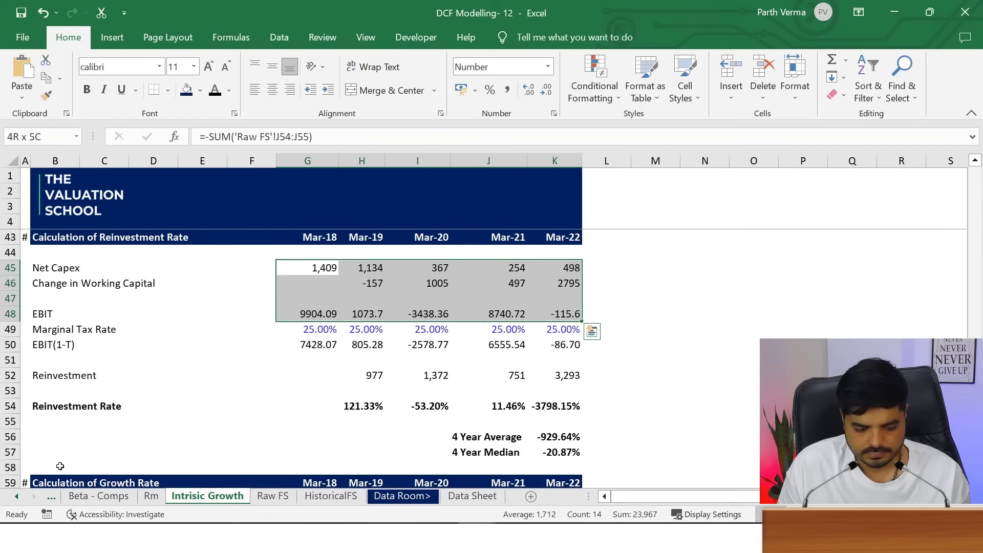
{"action": "key", "text": "ctrl+1"}
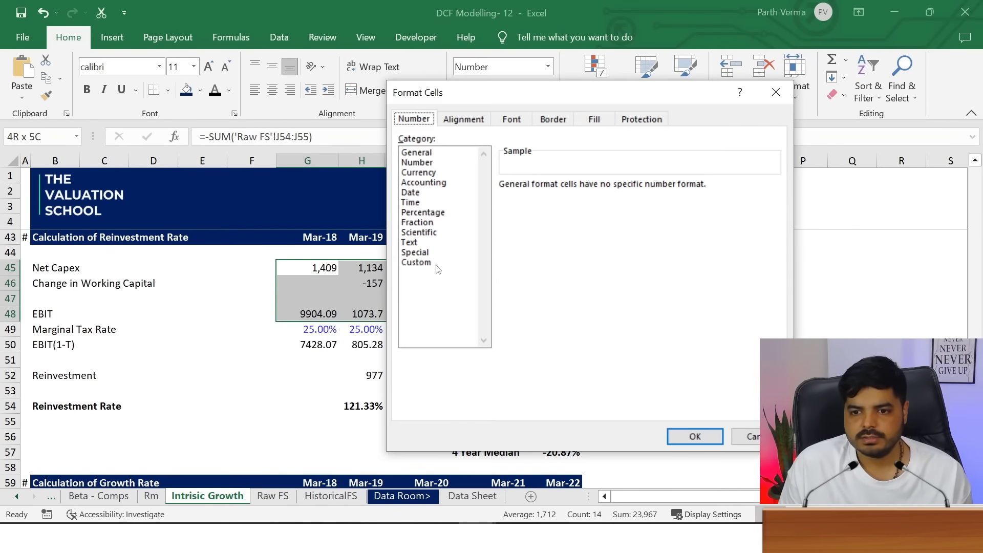
{"action": "left_click", "coordinate": [433, 263]}
{"action": "key", "text": "ctrl+a"}
{"action": "key", "text": "ctrl+v"}
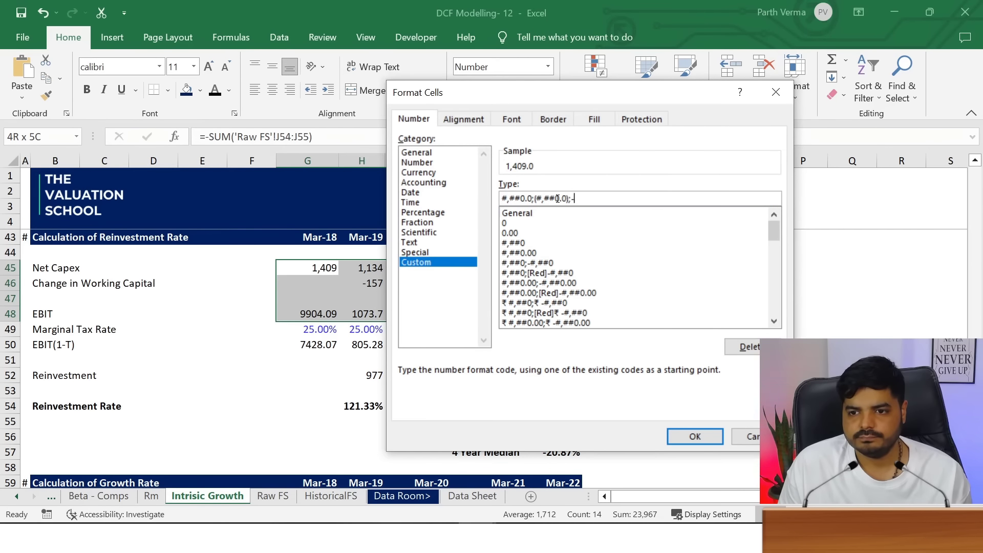
{"action": "key", "text": "Return"}
Repeat the same one-decimal format on the EBIT(1-T) through Reinvestment figures G50:K52
{"action": "key", "text": "Down"}
{"action": "key", "text": "Down"}
{"action": "key", "text": "Down"}
{"action": "key", "text": "Down"}
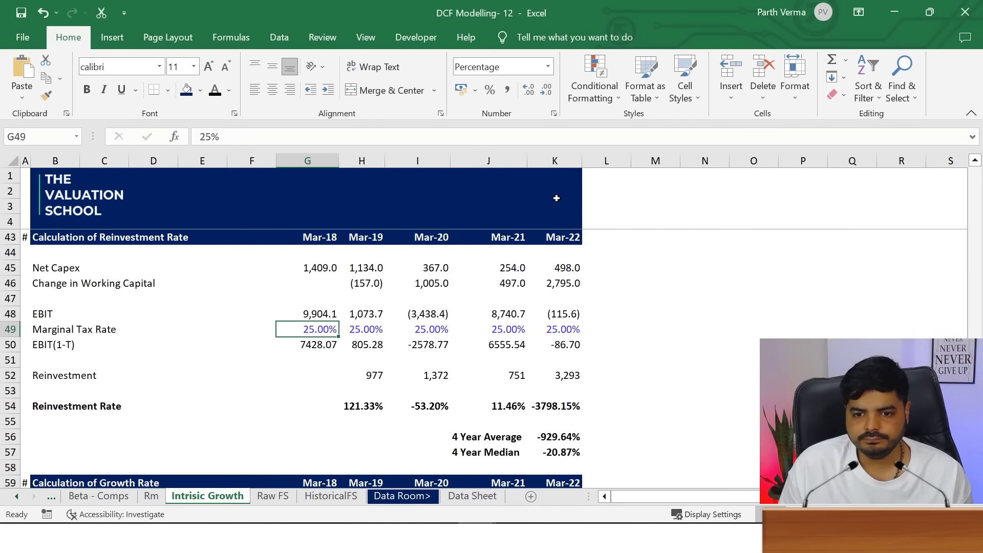
{"action": "key", "text": "Down"}
{"action": "key", "text": "shift+Right"}
{"action": "key", "text": "shift+Right"}
{"action": "key", "text": "shift+Right"}
{"action": "key", "text": "shift+Right"}
{"action": "key", "text": "shift+Down"}
{"action": "key", "text": "shift+Down"}
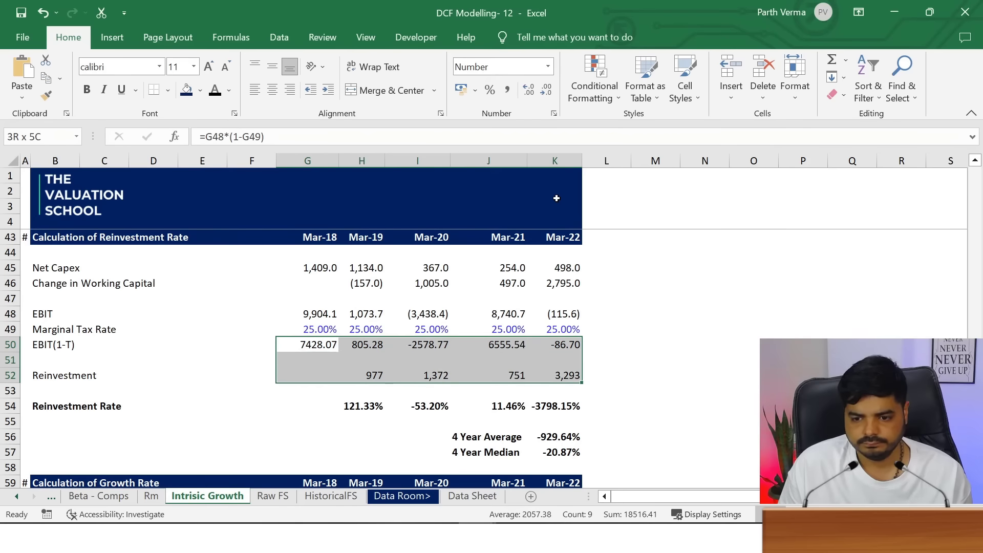
{"action": "key", "text": "F4"}
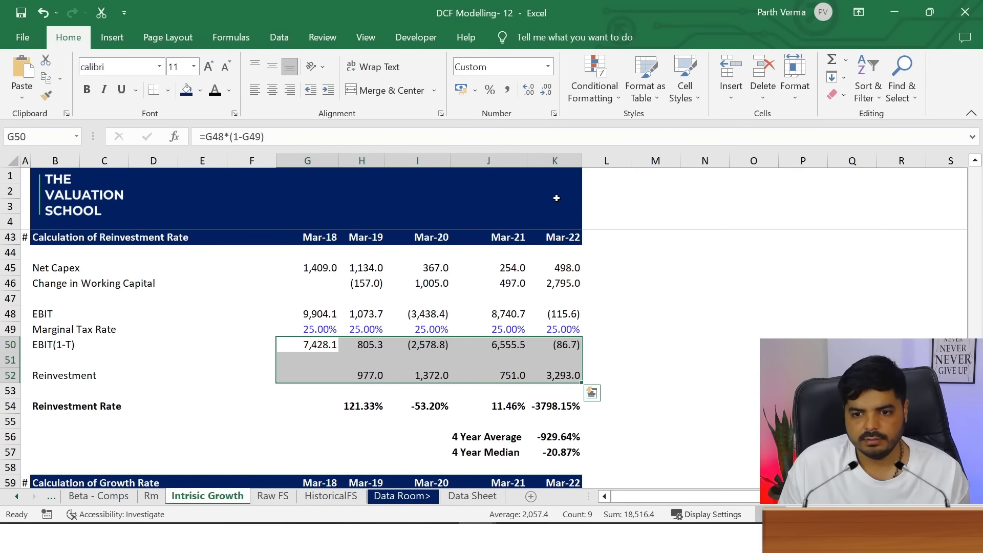
Navigate the growth and reinvestment rows back to the Net Capex label
{"action": "key", "text": "Down"}
{"action": "key", "text": "Down"}
{"action": "key", "text": "Down"}
{"action": "key", "text": "Down"}
{"action": "key", "text": "Down"}
{"action": "key", "text": "Up"}
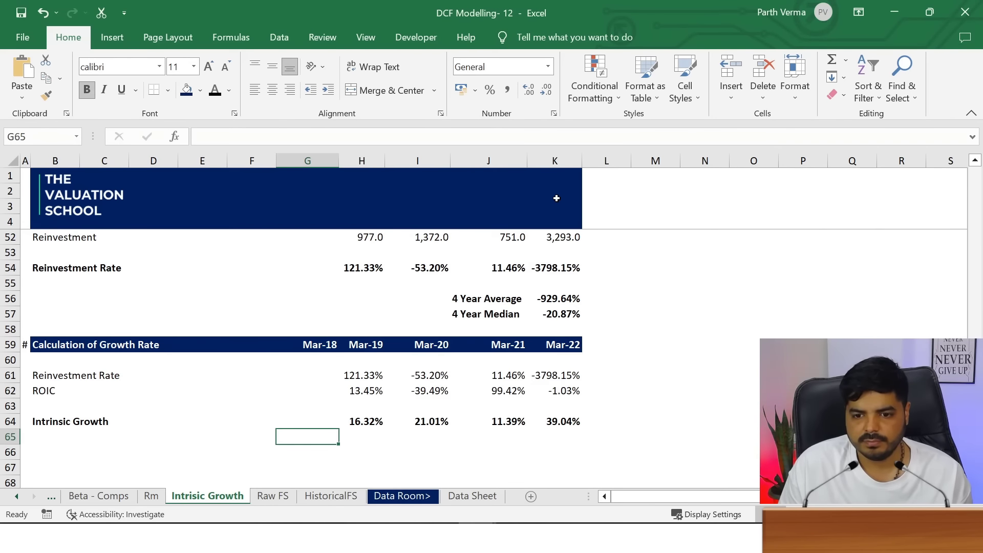
{"action": "key", "text": "Down"}
{"action": "key", "text": "Down"}
{"action": "key", "text": "Down"}
{"action": "key", "text": "Down"}
{"action": "key", "text": "Down"}
{"action": "key", "text": "Up"}
{"action": "key", "text": "Up"}
{"action": "key", "text": "Up"}
{"action": "key", "text": "Up"}
{"action": "key", "text": "Up"}
{"action": "key", "text": "Up"}
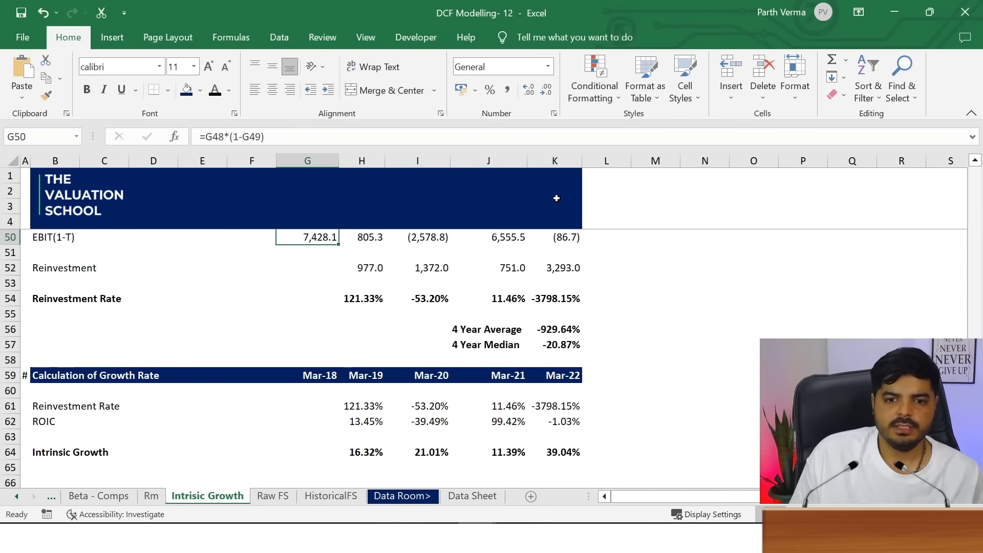
{"action": "key", "text": "Up"}
{"action": "key", "text": "Up"}
{"action": "key", "text": "Up"}
{"action": "key", "text": "Up"}
{"action": "key", "text": "Up"}
{"action": "key", "text": "Up"}
{"action": "key", "text": "Up"}
{"action": "key", "text": "Up"}
{"action": "key", "text": "Up"}
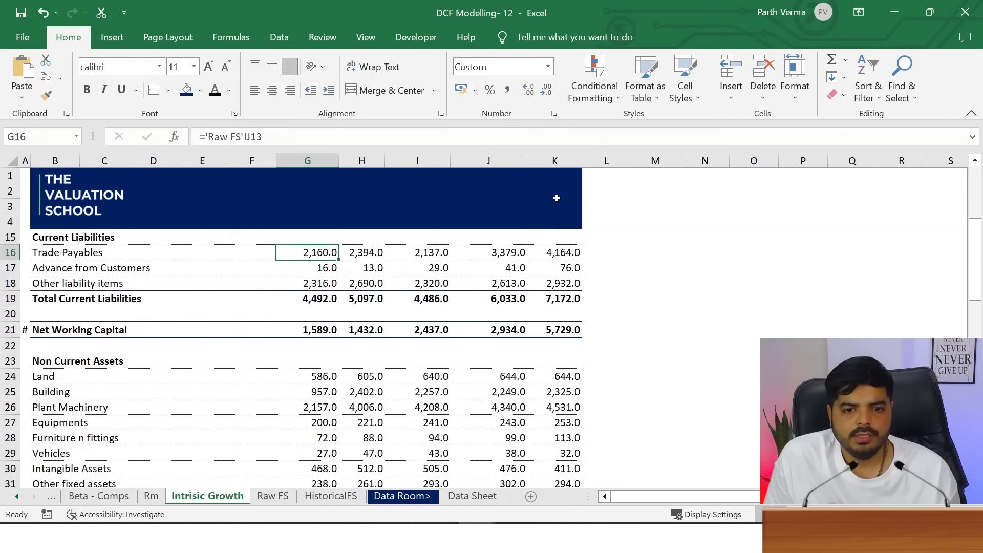
{"action": "key", "text": "Down"}
{"action": "key", "text": "Down"}
{"action": "key", "text": "Down"}
{"action": "key", "text": "Down"}
{"action": "key", "text": "Down"}
{"action": "key", "text": "Down"}
{"action": "key", "text": "Down"}
{"action": "key", "text": "Down"}
{"action": "key", "text": "Down"}
{"action": "key", "text": "Up"}
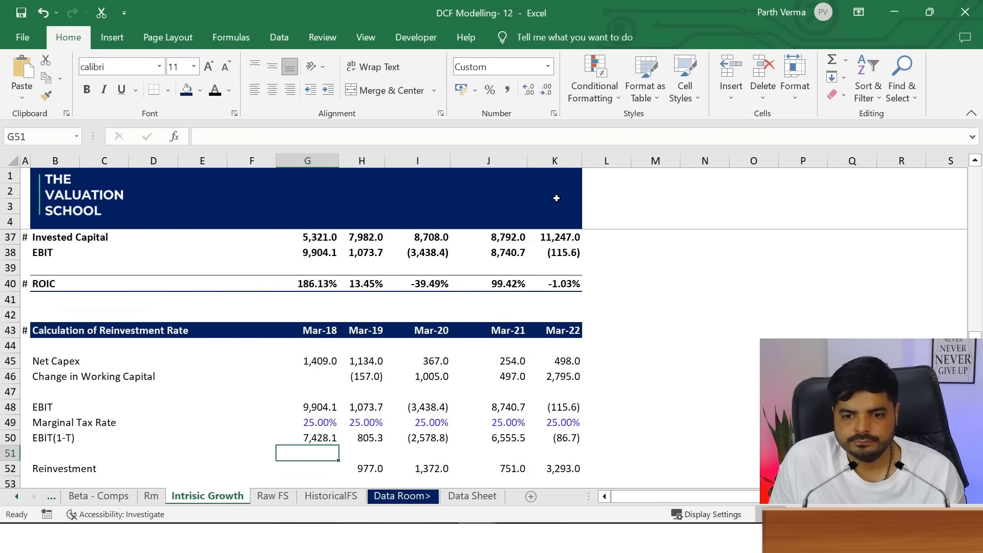
{"action": "key", "text": "Up"}
{"action": "key", "text": "Up"}
{"action": "key", "text": "Up"}
{"action": "key", "text": "Left"}
{"action": "key", "text": "Left"}
{"action": "key", "text": "Left"}
{"action": "key", "text": "Left"}
{"action": "key", "text": "Left"}
{"action": "key", "text": "Up"}
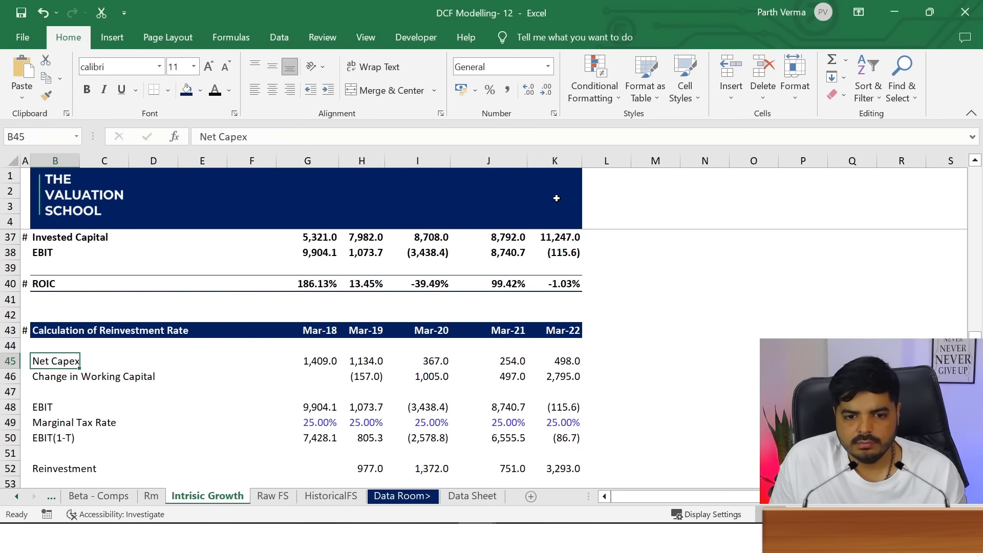
Give B45:K52 dark-blue dotted inside horizontal borders
{"action": "key", "text": "shift+Right"}
{"action": "key", "text": "shift+Right"}
{"action": "key", "text": "shift+Right"}
{"action": "key", "text": "shift+Right"}
{"action": "key", "text": "shift+Right"}
{"action": "key", "text": "shift+Right"}
{"action": "key", "text": "shift+Right"}
{"action": "key", "text": "shift+Right"}
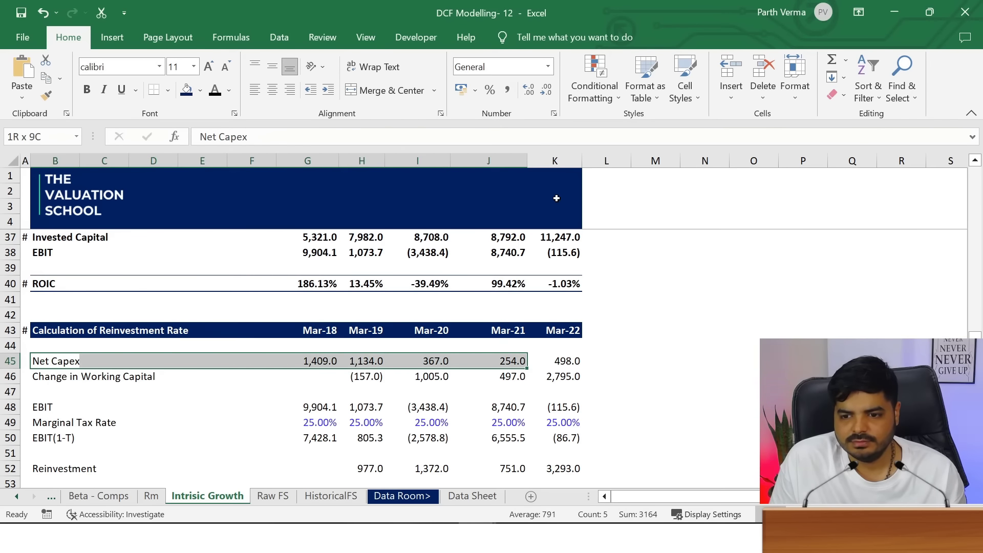
{"action": "key", "text": "shift+Right"}
{"action": "key", "text": "shift+Down"}
{"action": "key", "text": "shift+Down"}
{"action": "key", "text": "shift+Down"}
{"action": "key", "text": "shift+Down"}
{"action": "key", "text": "shift+Down"}
{"action": "key", "text": "shift+Down"}
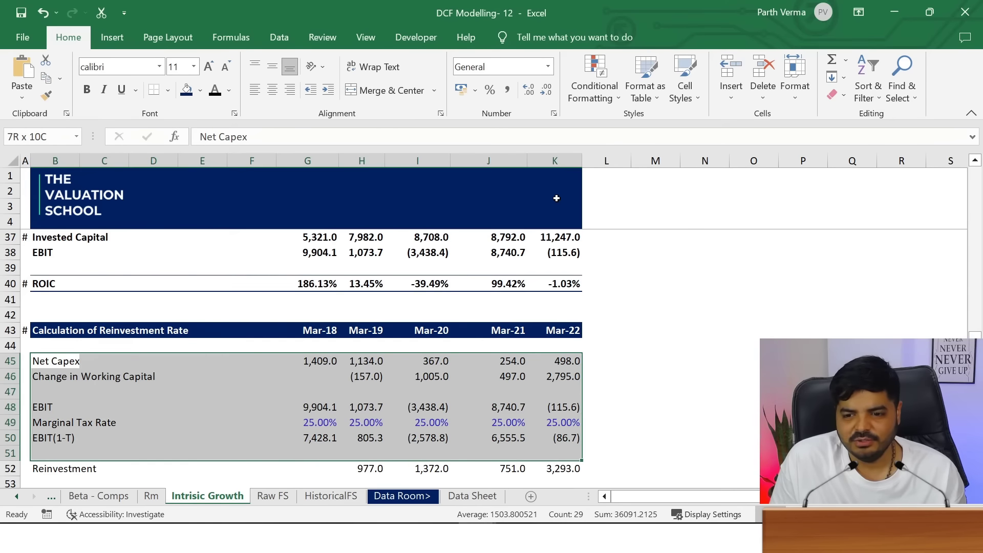
{"action": "key", "text": "shift+Down"}
{"action": "key", "text": "shift+Down"}
{"action": "key", "text": "shift+Down"}
{"action": "key", "text": "shift+Down"}
{"action": "key", "text": "shift+Up"}
{"action": "key", "text": "shift+Up"}
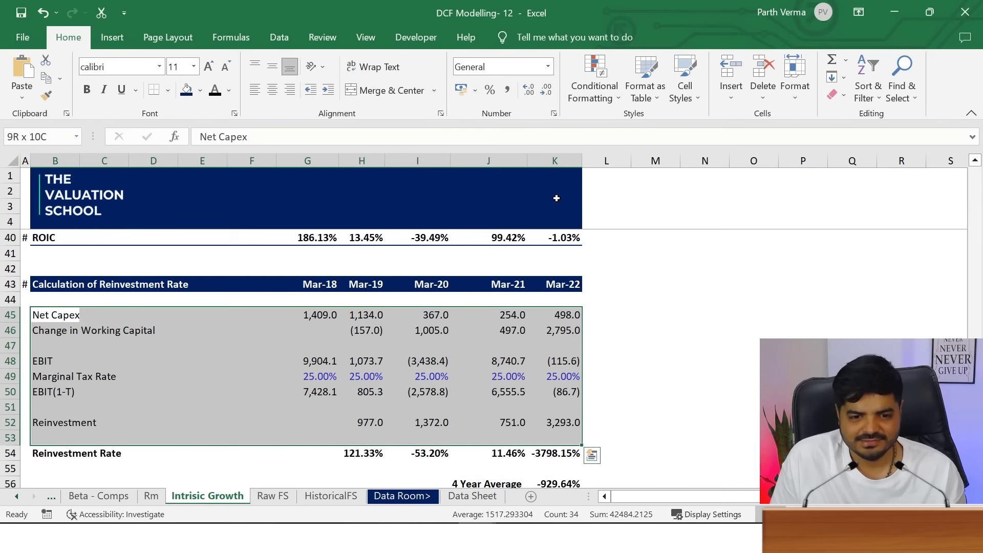
{"action": "key", "text": "shift+Up"}
{"action": "key", "text": "ctrl+1"}
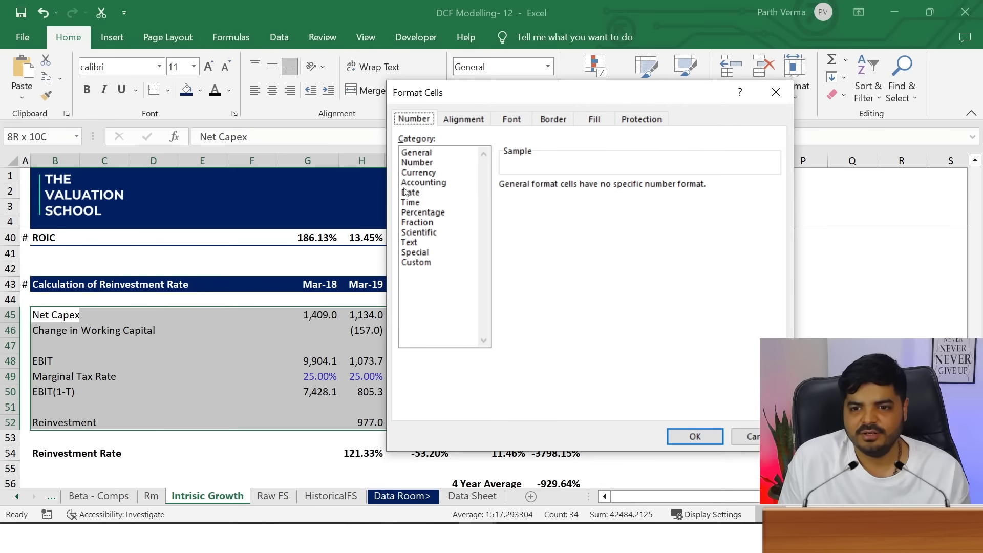
{"action": "left_click", "coordinate": [551, 122]}
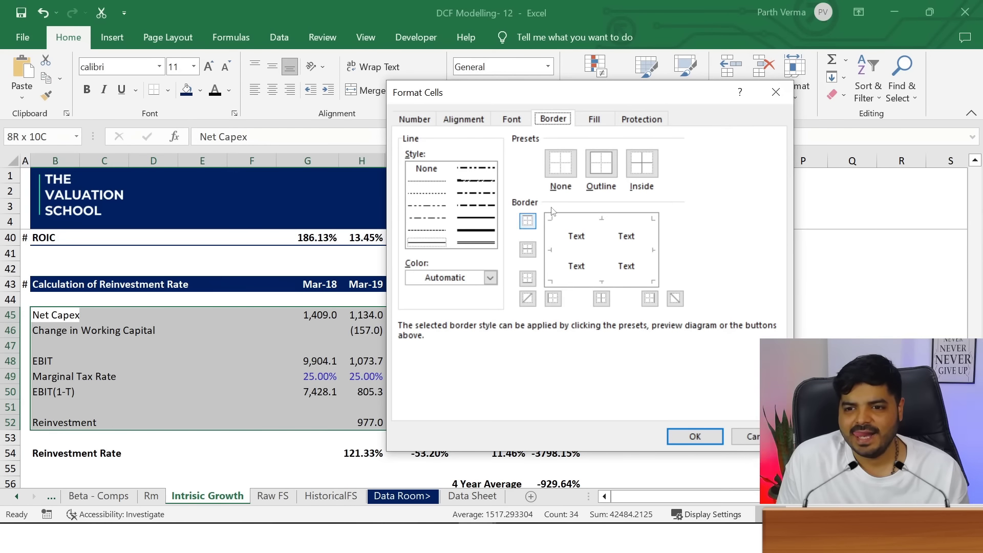
{"action": "left_click", "coordinate": [477, 276]}
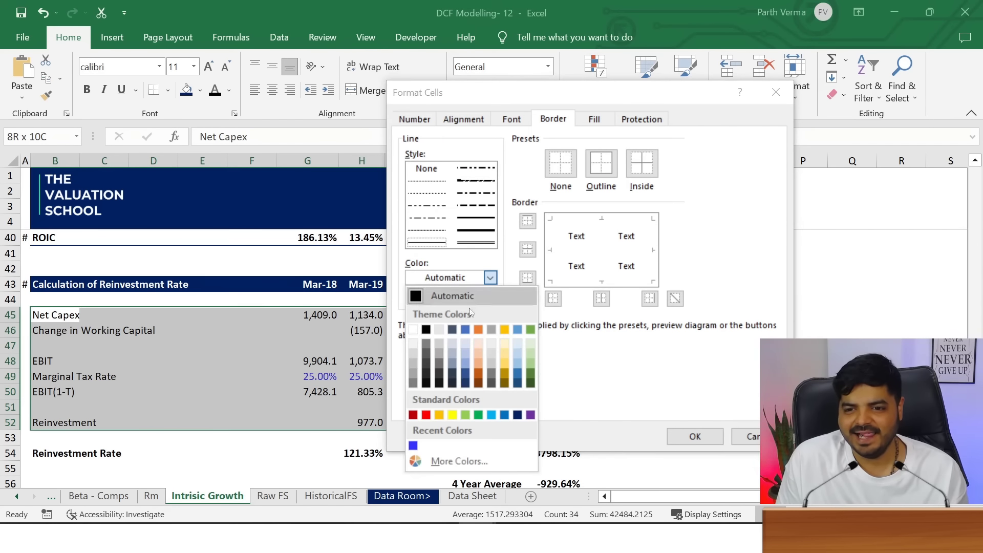
{"action": "left_click", "coordinate": [517, 414]}
{"action": "left_click", "coordinate": [434, 192]}
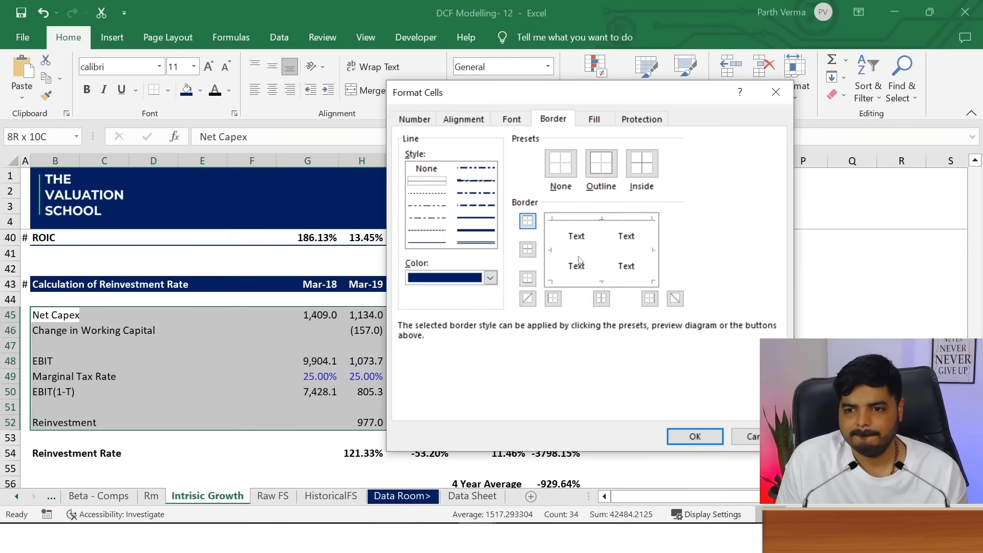
{"action": "left_click", "coordinate": [695, 436]}
{"action": "left_click", "coordinate": [640, 389]}
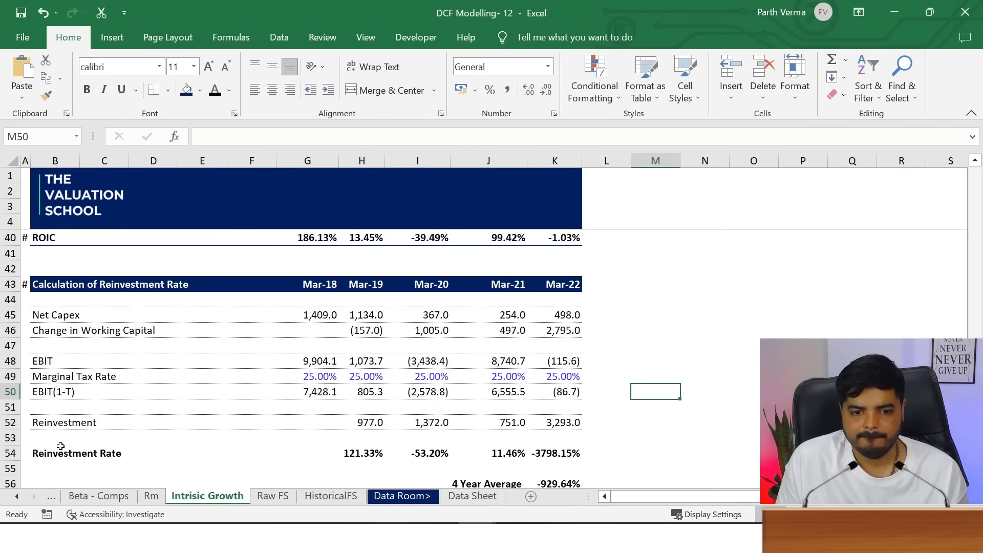
Hide empty row 53 and add a navy top border to the Reinvestment Rate row B54:K54
{"action": "mouse_move", "coordinate": [17, 445]}
{"action": "left_mouse_down"}
{"action": "mouse_move", "coordinate": [19, 430]}
{"action": "mouse_move", "coordinate": [563, 441]}
{"action": "left_mouse_up"}
{"action": "left_click", "coordinate": [131, 467]}
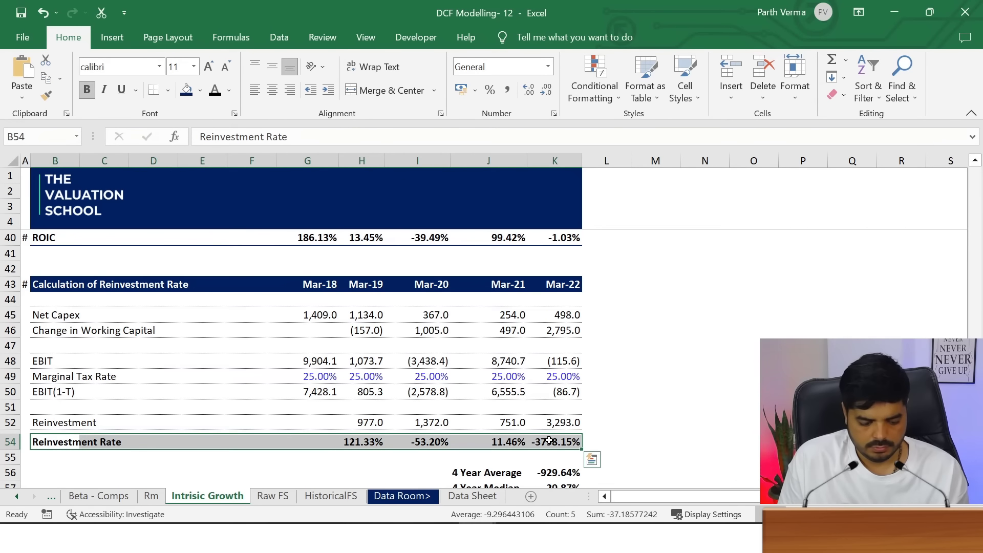
{"action": "key", "text": "ctrl+1"}
{"action": "left_click", "coordinate": [490, 277]}
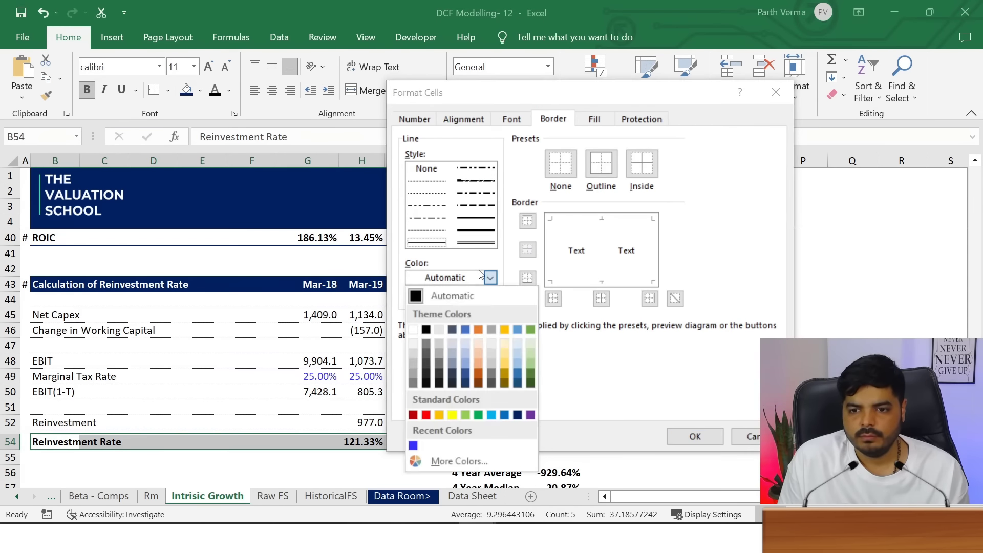
{"action": "left_click", "coordinate": [517, 416]}
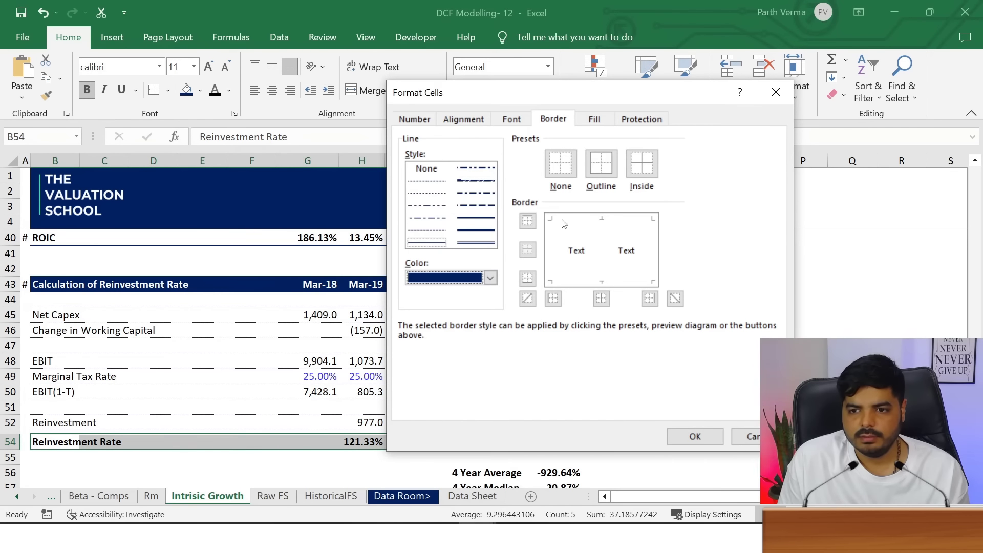
{"action": "left_click", "coordinate": [549, 226]}
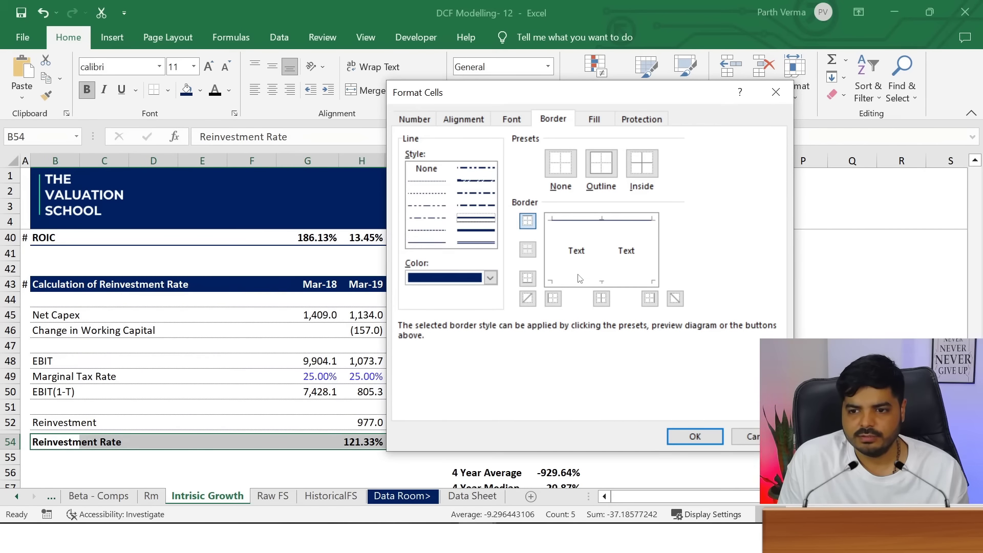
{"action": "left_click", "coordinate": [681, 439]}
{"action": "left_click", "coordinate": [689, 433]}
Shade the J56:K57 4 Year Average and Median cells light grey
{"action": "scroll", "coordinate": [366, 359], "scroll_direction": "down", "scroll_amount": 2}
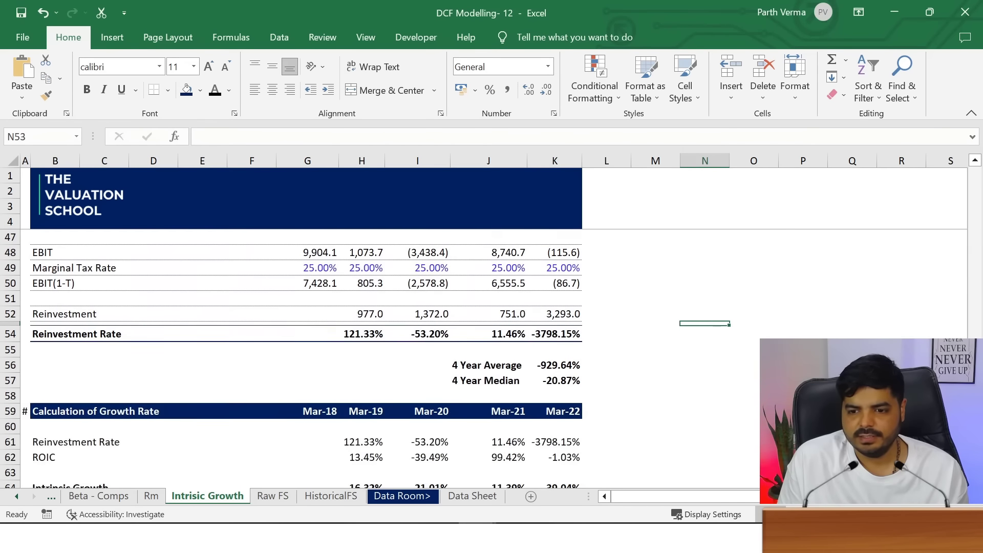
{"action": "left_click_drag", "start_coordinate": [507, 365], "coordinate": [562, 383]}
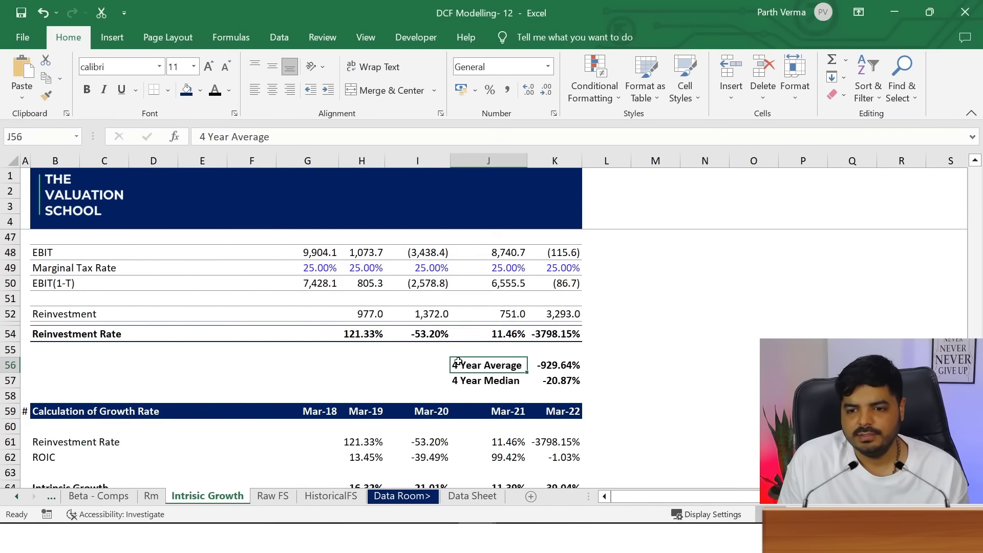
{"action": "left_click", "coordinate": [202, 88]}
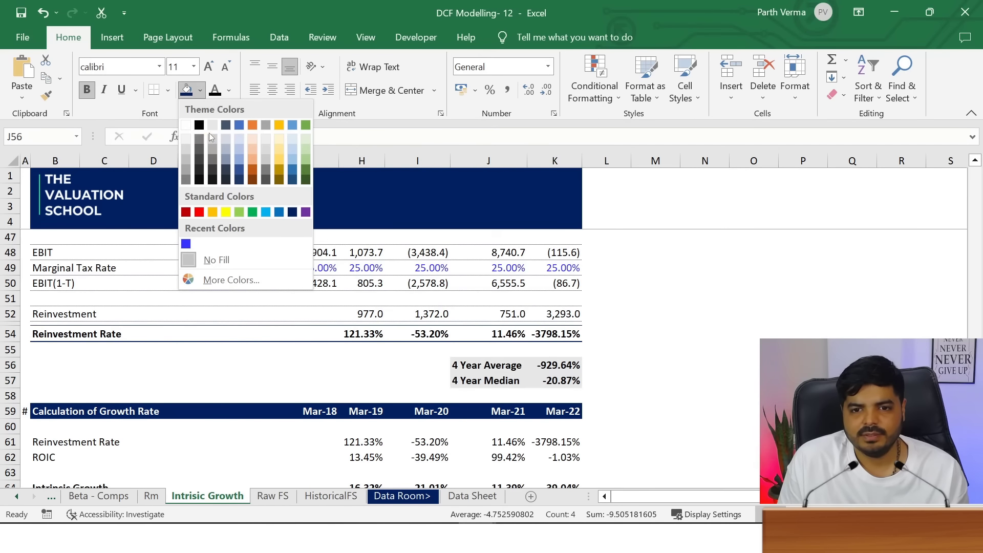
{"action": "left_click", "coordinate": [183, 145]}
{"action": "left_click", "coordinate": [748, 312]}
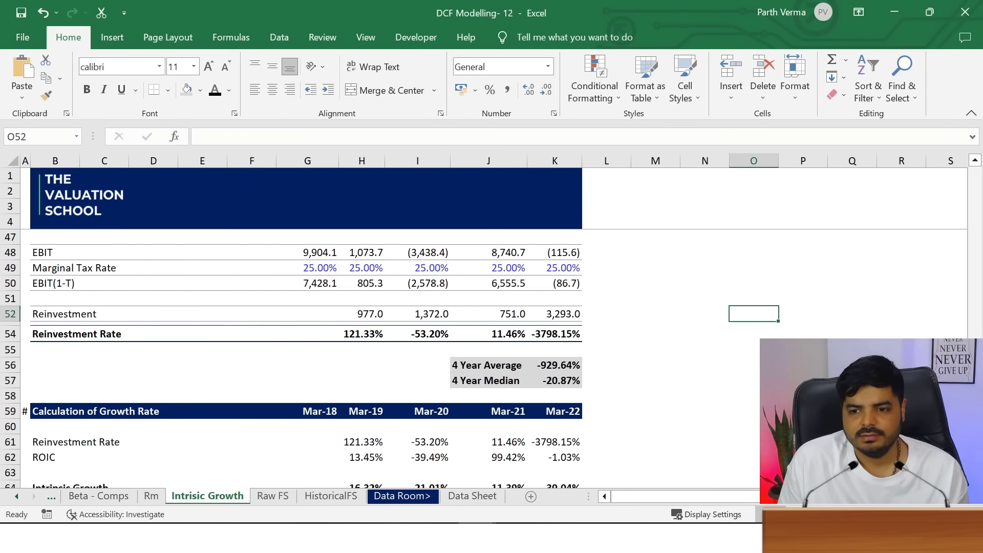
{"action": "scroll", "coordinate": [451, 359], "scroll_direction": "down", "scroll_amount": 1}
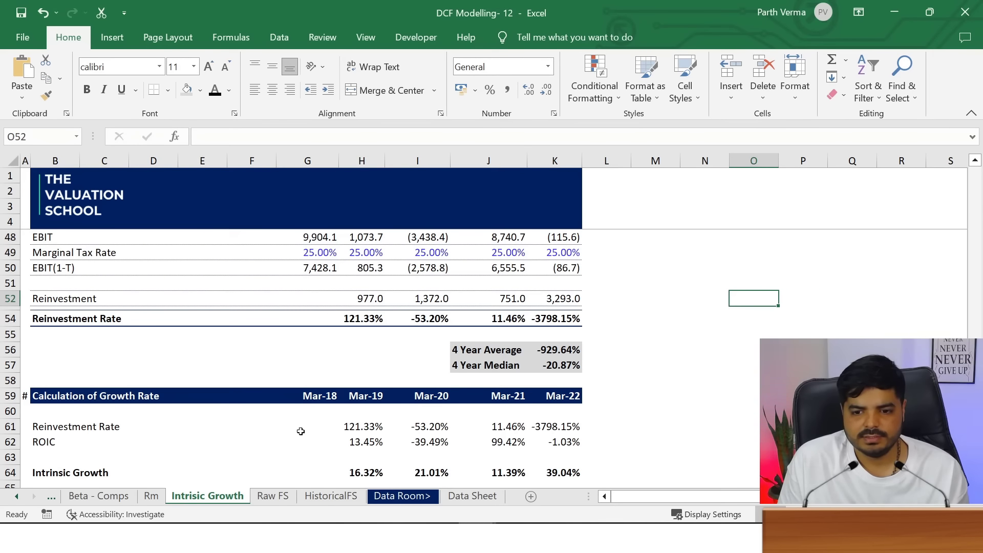
Give the Reinvestment Rate and ROIC rows (B61:K62) dotted navy borders
{"action": "left_click_drag", "start_coordinate": [33, 429], "coordinate": [541, 447]}
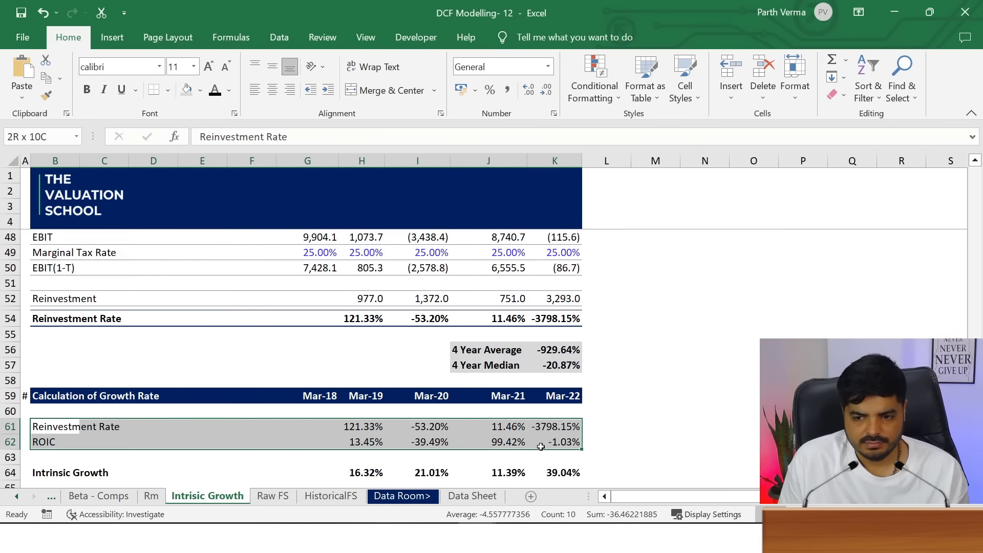
{"action": "key", "text": "Escape"}
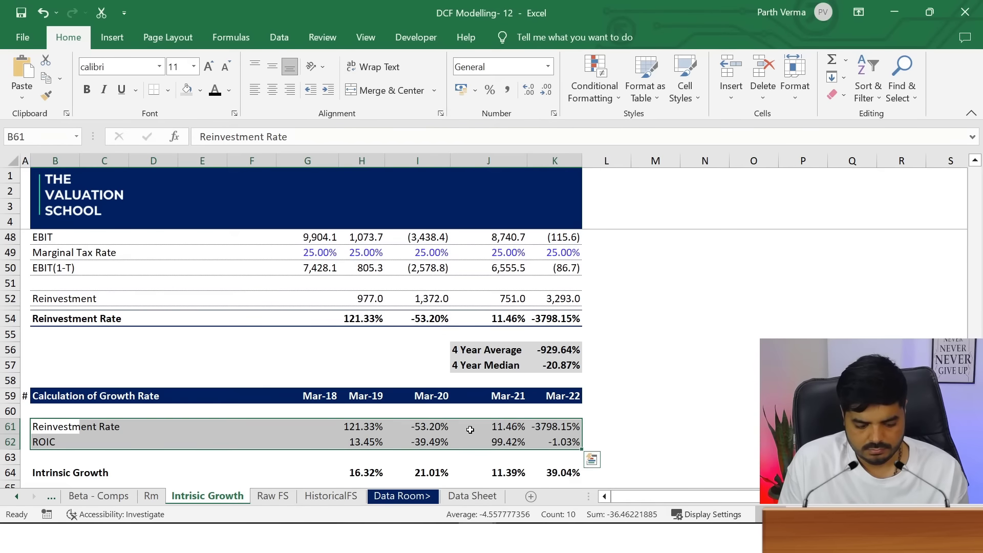
{"action": "key", "text": "ctrl+1"}
{"action": "left_click", "coordinate": [419, 184]}
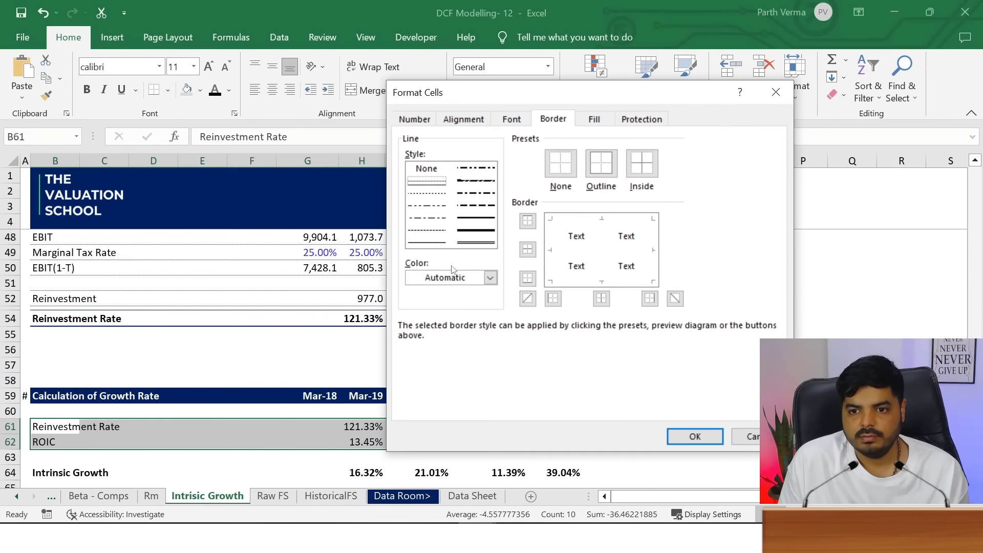
{"action": "left_click", "coordinate": [458, 278]}
{"action": "left_click", "coordinate": [517, 414]}
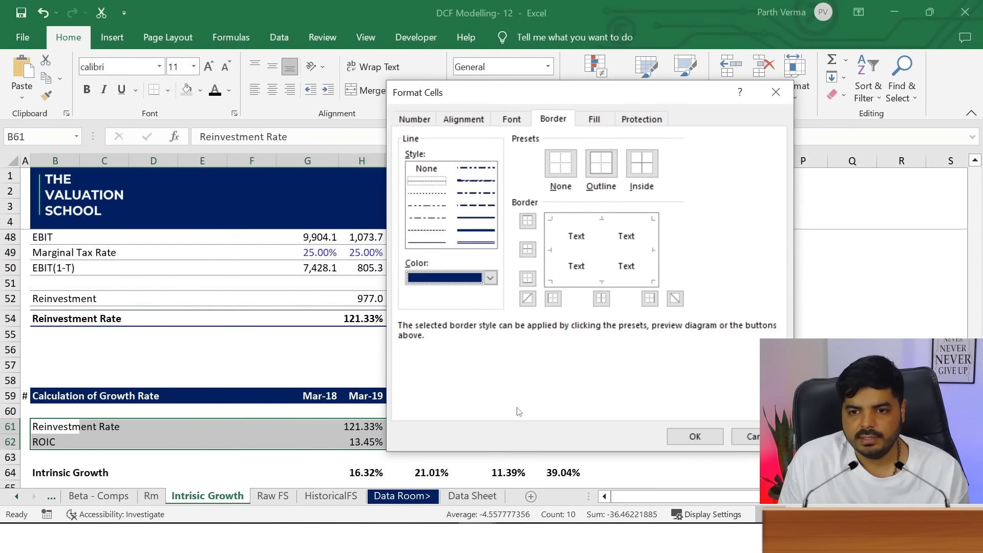
{"action": "left_click", "coordinate": [429, 182]}
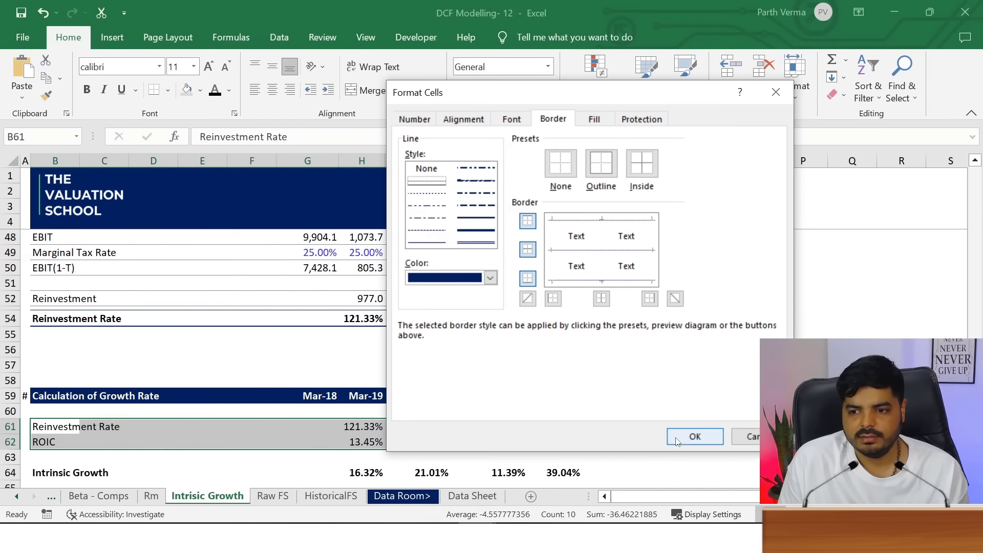
{"action": "left_click", "coordinate": [695, 436]}
Add a navy bottom border under the Intrinsic Growth row (B64:K64)
{"action": "left_click_drag", "start_coordinate": [44, 473], "coordinate": [568, 473]}
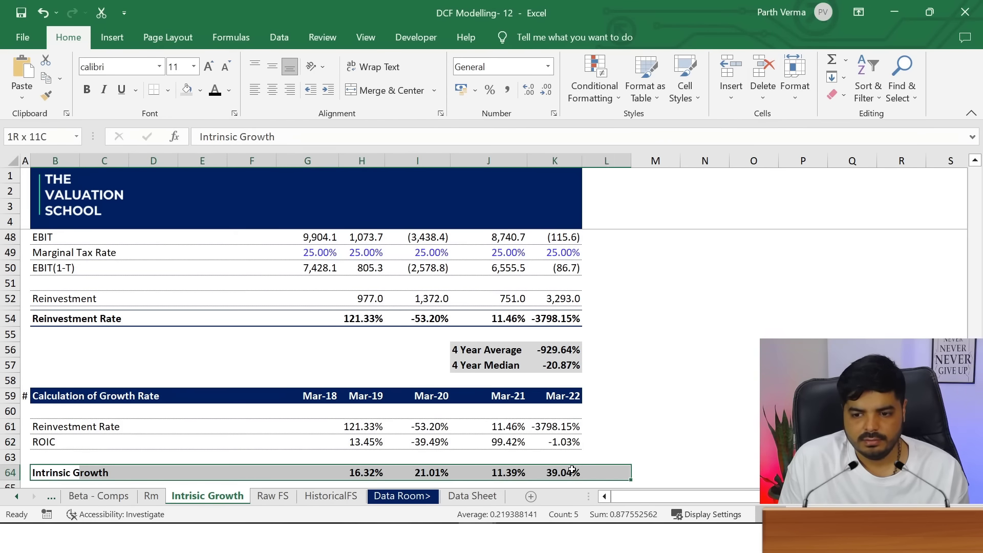
{"action": "key", "text": "ctrl+1"}
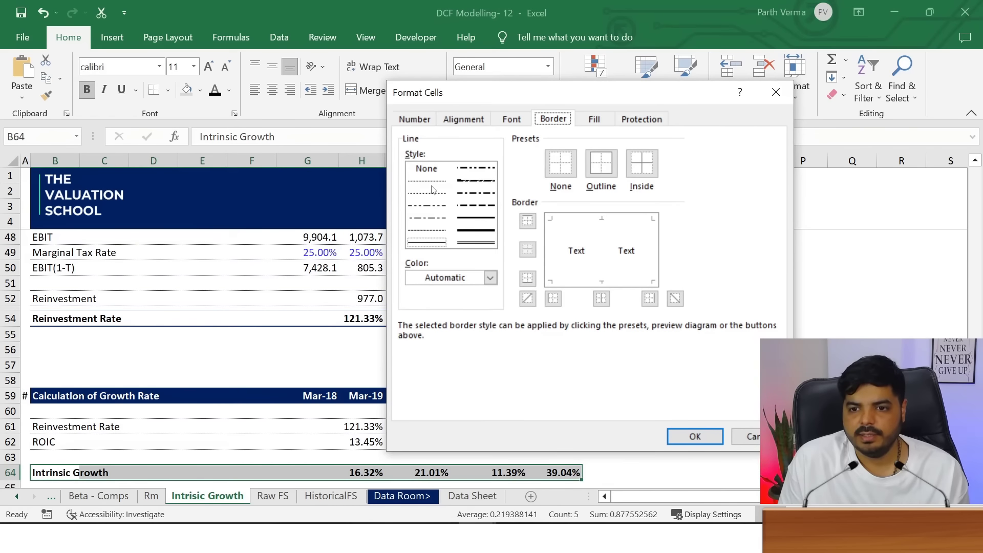
{"action": "left_click", "coordinate": [443, 277]}
{"action": "left_click", "coordinate": [515, 428]}
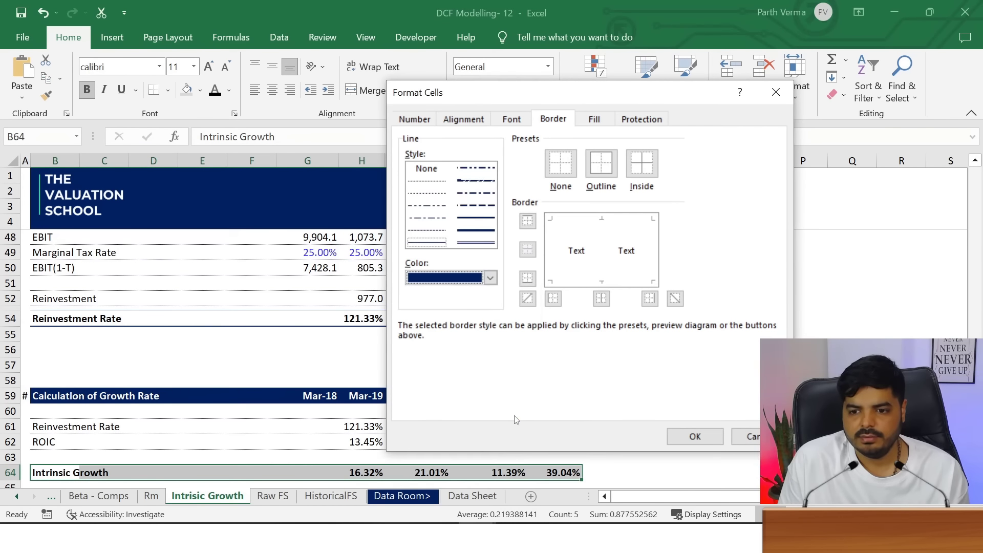
{"action": "left_click", "coordinate": [415, 181]}
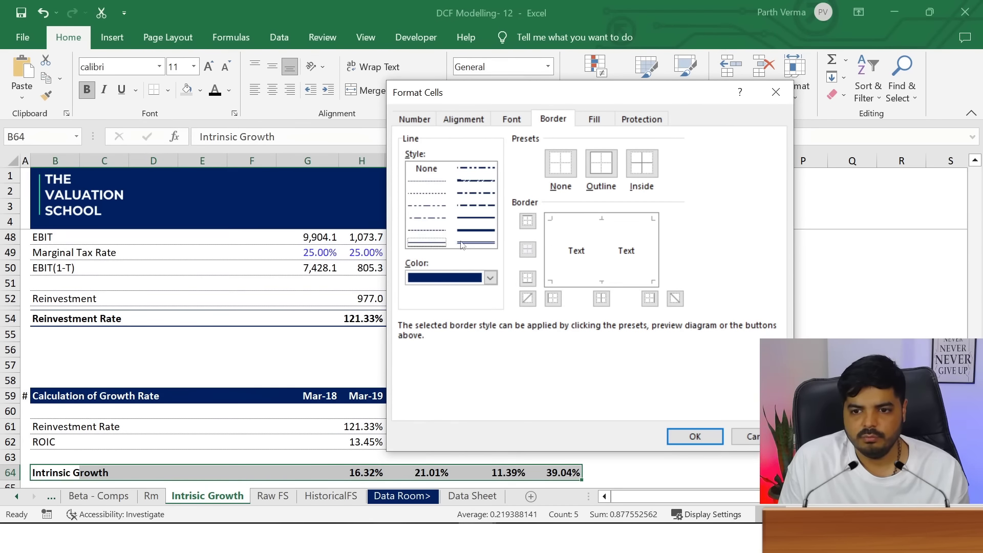
{"action": "left_click", "coordinate": [591, 285]}
{"action": "left_click", "coordinate": [694, 436]}
{"action": "left_click", "coordinate": [686, 427]}
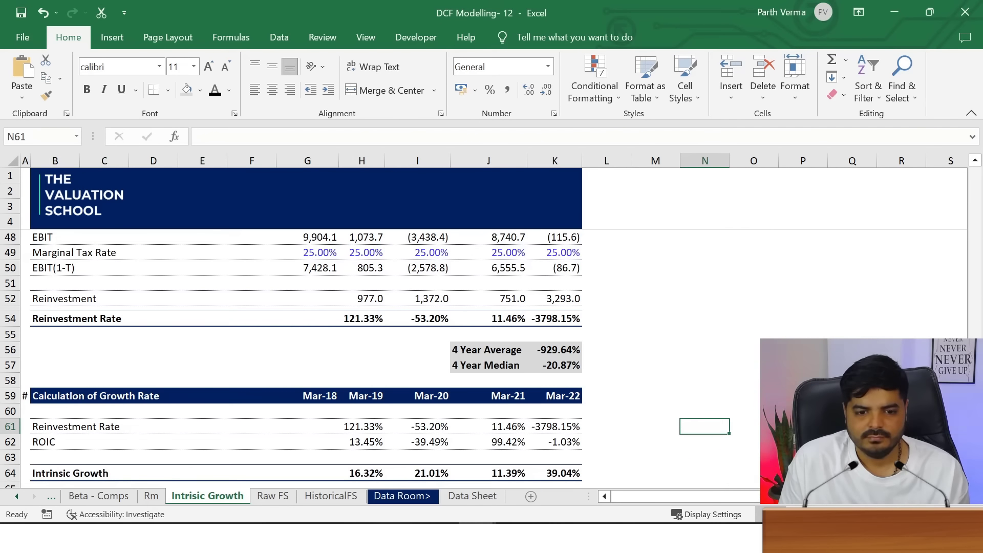
Shrink row 63 to a 4.50-high spacer row
{"action": "left_click_drag", "start_coordinate": [10, 466], "coordinate": [7, 453]}
{"action": "left_click", "coordinate": [803, 411]}
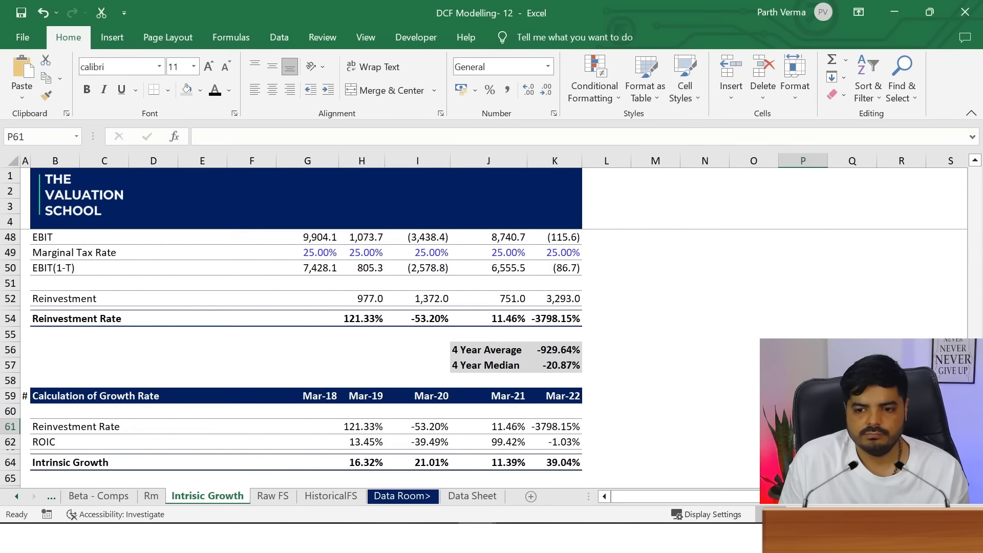
{"action": "left_click", "coordinate": [705, 411]}
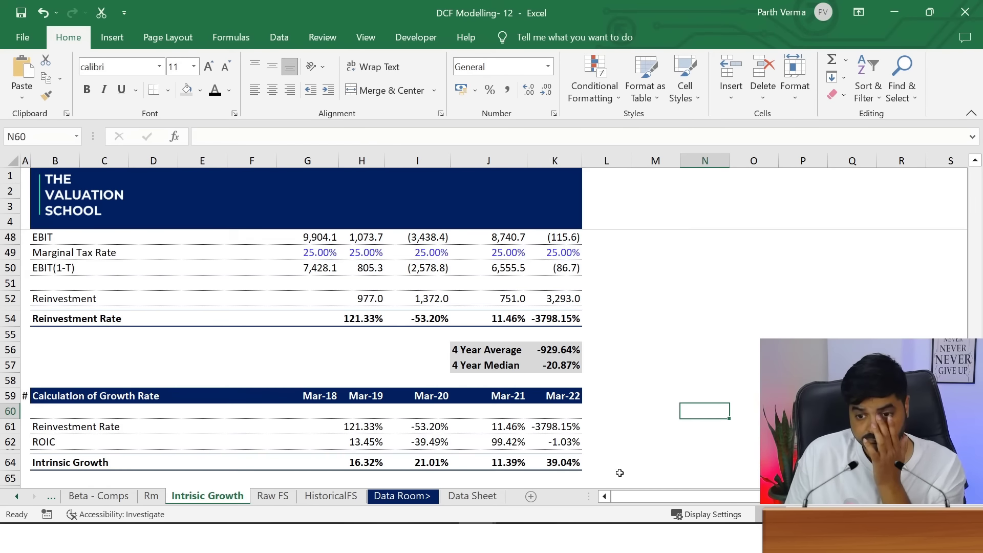
{"action": "scroll", "coordinate": [308, 358], "scroll_direction": "up", "scroll_amount": 1}
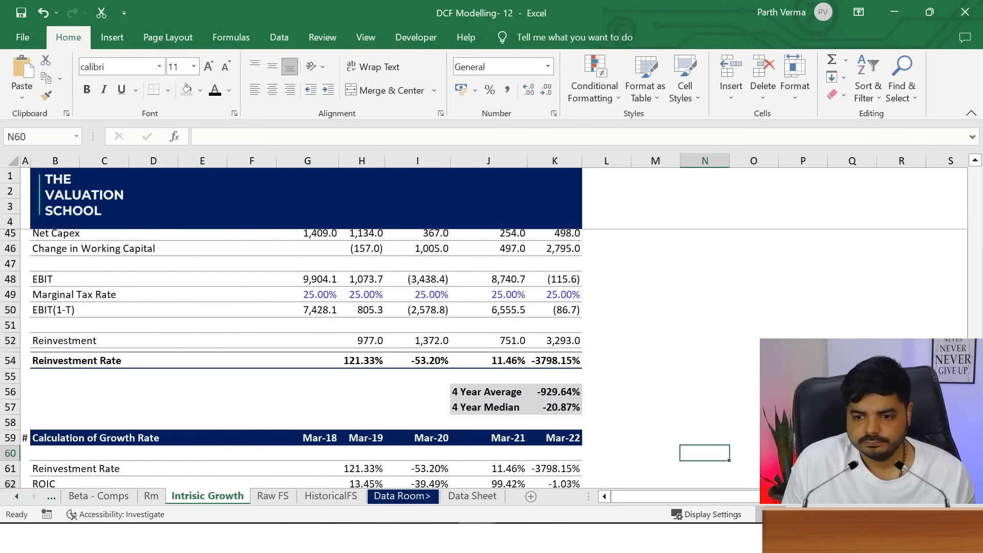
{"action": "scroll", "coordinate": [307, 359], "scroll_direction": "up", "scroll_amount": 2}
{"action": "scroll", "coordinate": [307, 359], "scroll_direction": "up", "scroll_amount": 2}
{"action": "scroll", "coordinate": [308, 358], "scroll_direction": "down", "scroll_amount": 4}
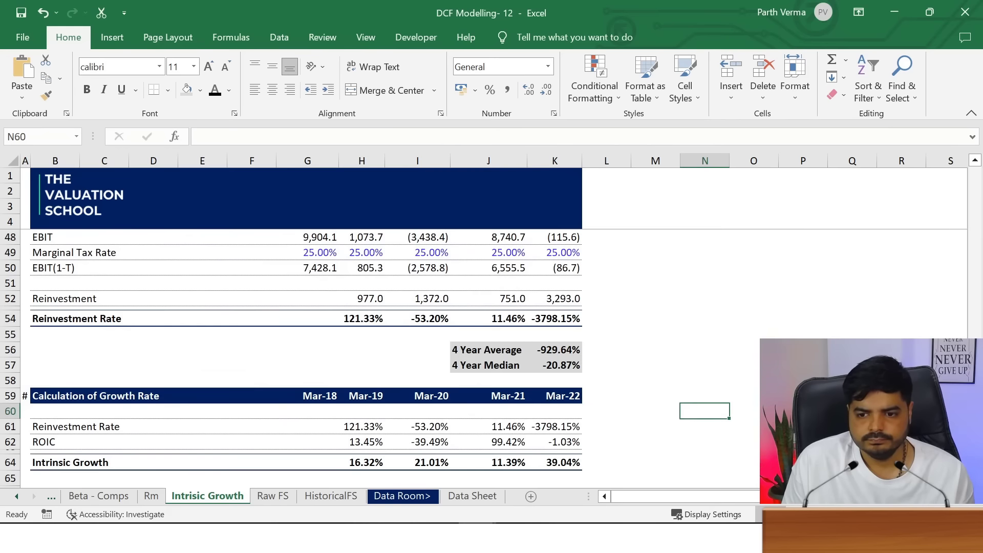
Copy the 4 Year Average and Median block (J56:K57) to J66, showing 21.94% and 18.66%
{"action": "left_click_drag", "start_coordinate": [488, 352], "coordinate": [559, 367]}
{"action": "key", "text": "ctrl+c"}
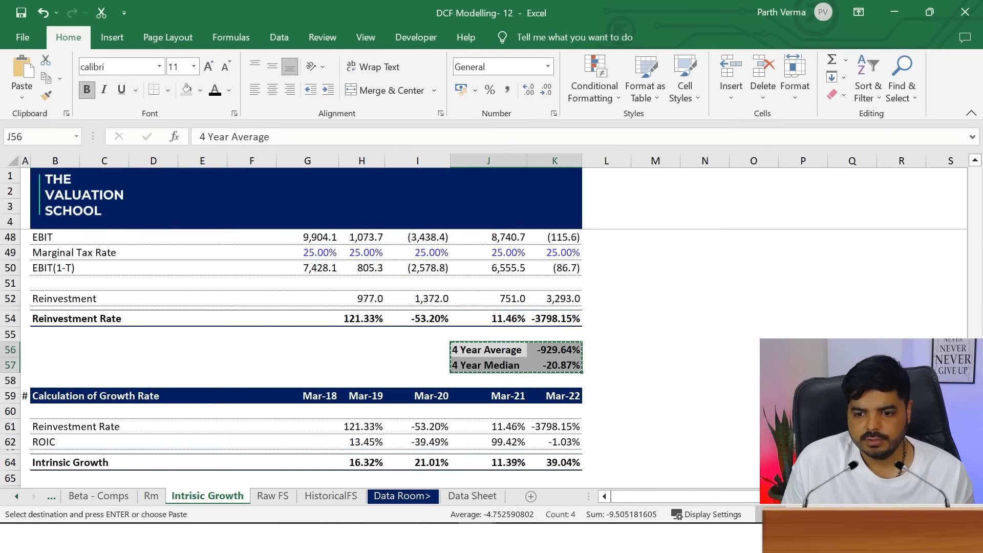
{"action": "left_click", "coordinate": [486, 479]}
{"action": "key", "text": "Down"}
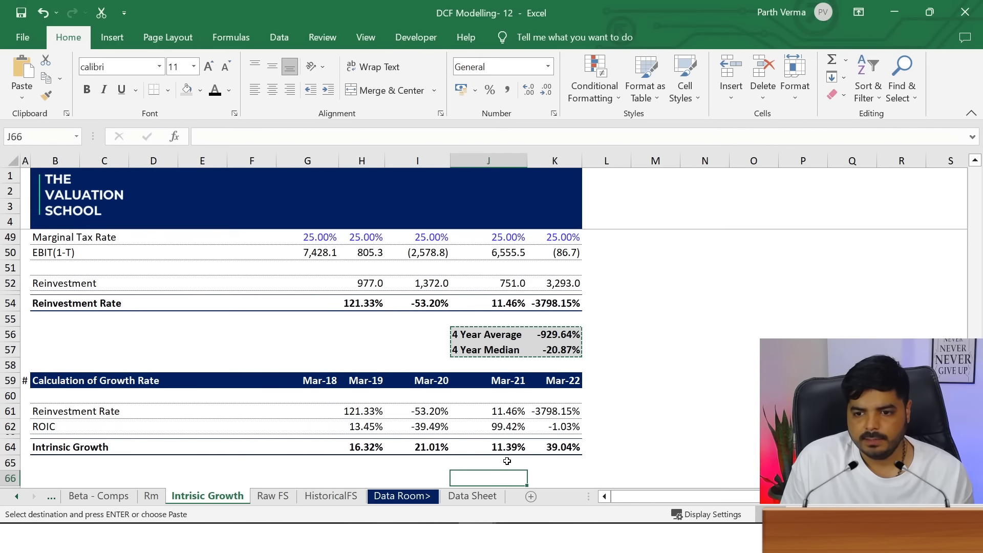
{"action": "key", "text": "ctrl+v"}
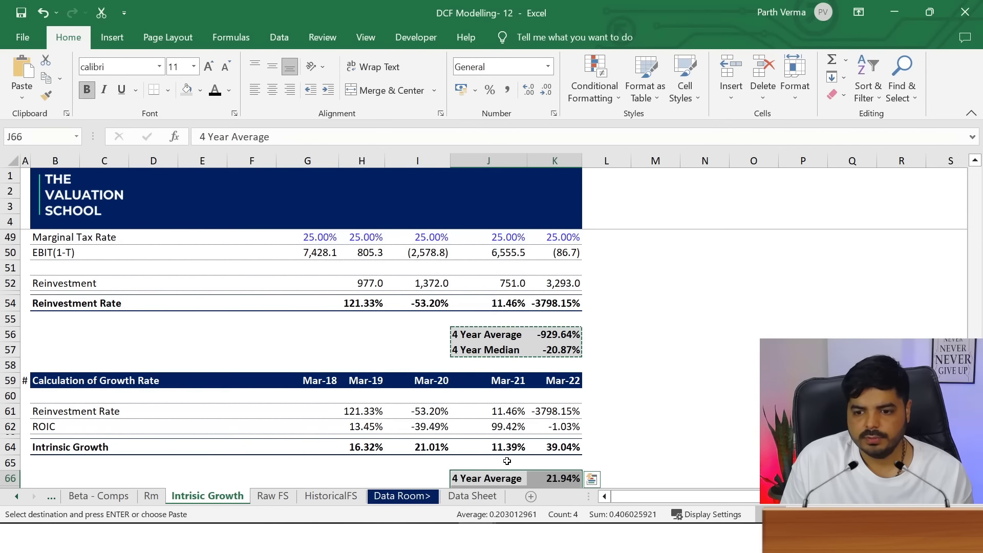
{"action": "scroll", "coordinate": [506, 461], "scroll_direction": "down", "scroll_amount": 1}
{"action": "left_click", "coordinate": [594, 437]}
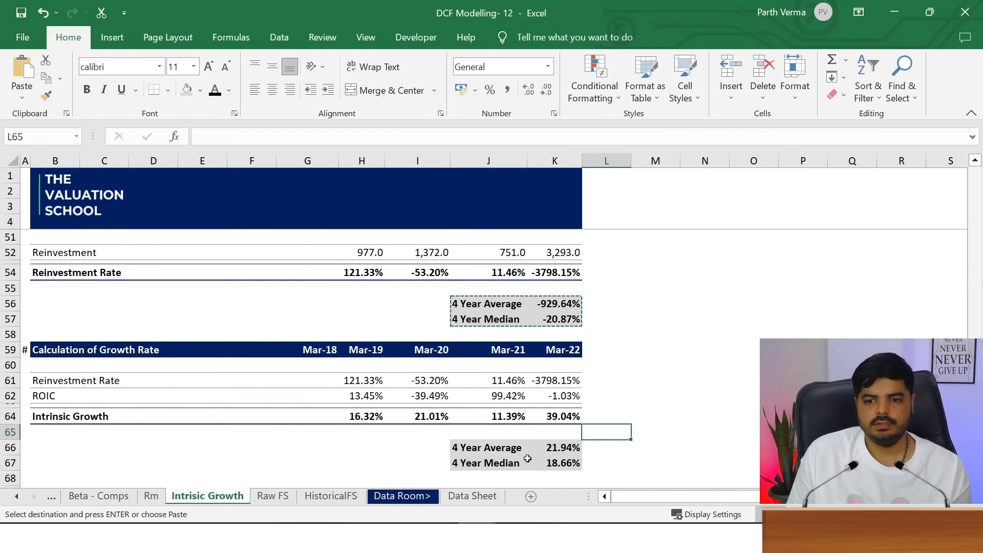
{"action": "left_click", "coordinate": [549, 446]}
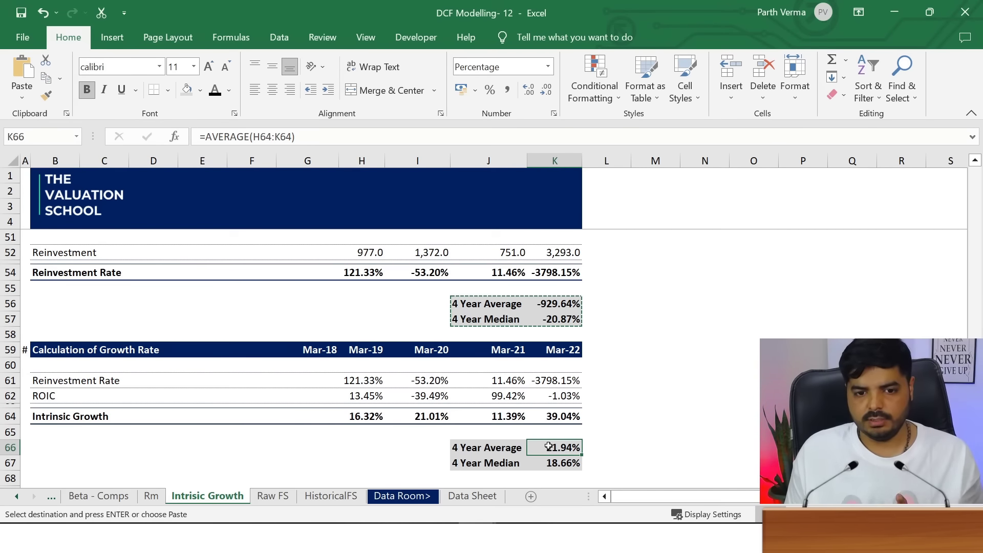
Review the ROIC, reinvestment and growth calculations down column K
{"action": "key", "text": "Up"}
{"action": "key", "text": "Up"}
{"action": "key", "text": "Up"}
{"action": "key", "text": "Up"}
{"action": "key", "text": "Up"}
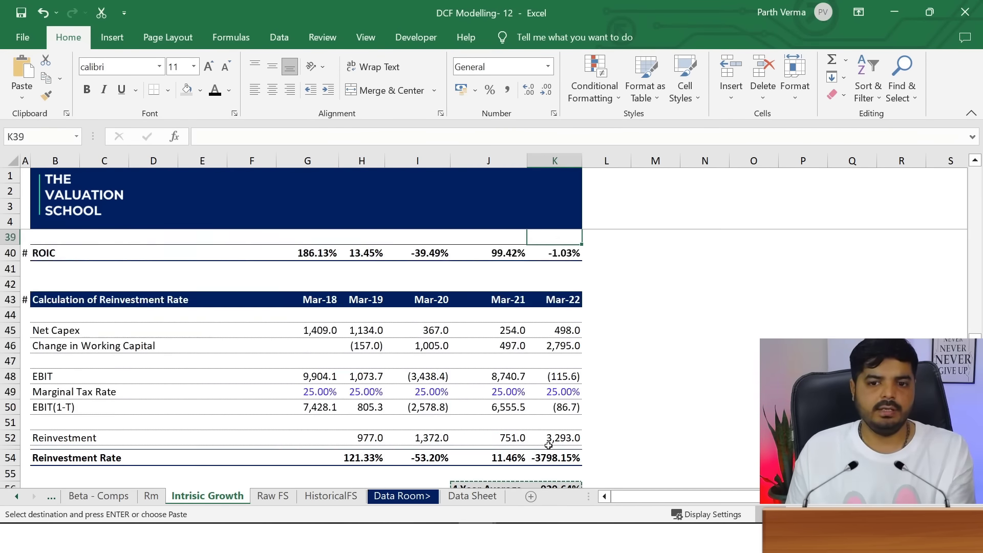
{"action": "key", "text": "Up"}
{"action": "key", "text": "Up"}
{"action": "key", "text": "Up"}
{"action": "key", "text": "Up"}
{"action": "key", "text": "Up"}
{"action": "key", "text": "Up"}
{"action": "key", "text": "Up"}
{"action": "key", "text": "Up"}
{"action": "key", "text": "Up"}
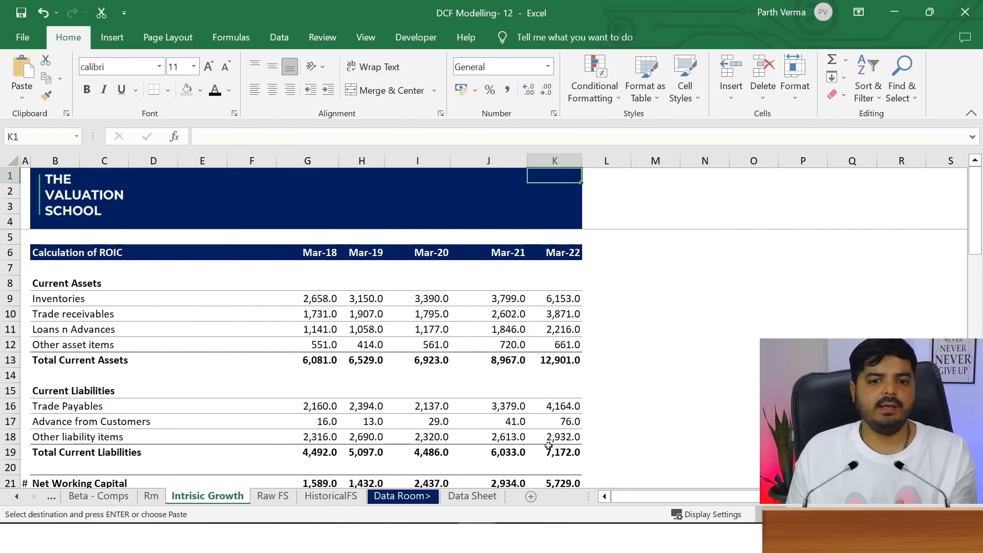
{"action": "key", "text": "Up"}
{"action": "key", "text": "Up"}
{"action": "key", "text": "Down"}
{"action": "key", "text": "Down"}
{"action": "key", "text": "Down"}
{"action": "key", "text": "Down"}
{"action": "key", "text": "Down"}
{"action": "key", "text": "Down"}
{"action": "key", "text": "Down"}
{"action": "key", "text": "Down"}
{"action": "key", "text": "Down"}
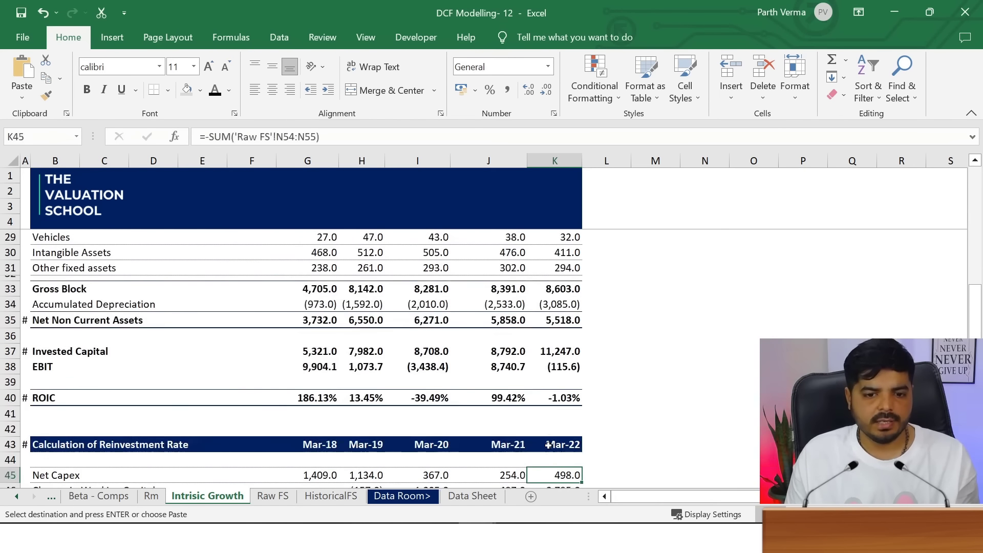
{"action": "key", "text": "Down"}
{"action": "key", "text": "Down"}
{"action": "key", "text": "Down"}
{"action": "key", "text": "Down"}
{"action": "key", "text": "Down"}
{"action": "key", "text": "Down"}
{"action": "key", "text": "Down"}
{"action": "key", "text": "Down"}
{"action": "key", "text": "Down"}
{"action": "key", "text": "Down"}
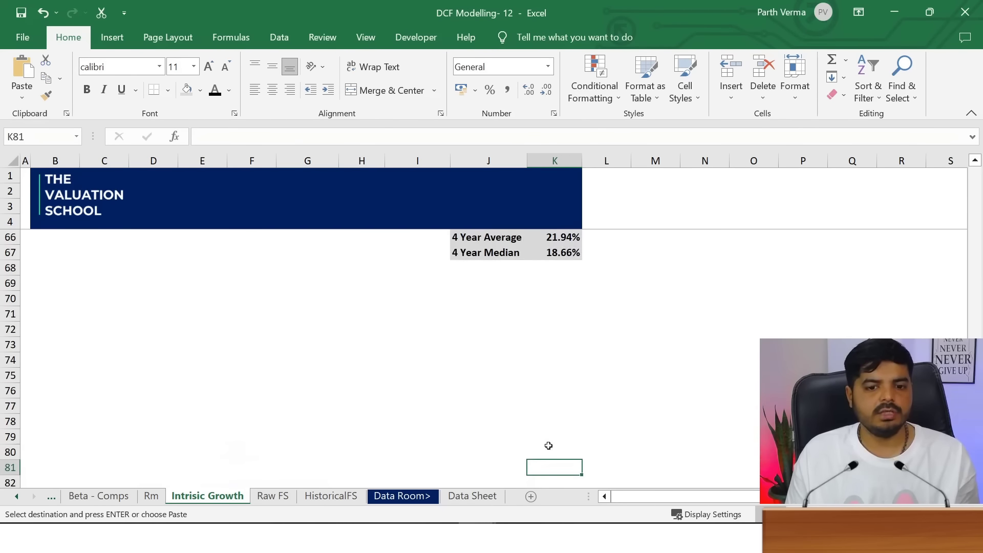
{"action": "key", "text": "Up"}
{"action": "key", "text": "Up"}
{"action": "key", "text": "Up"}
{"action": "key", "text": "Up"}
{"action": "key", "text": "Up"}
{"action": "key", "text": "Up"}
{"action": "key", "text": "Up"}
{"action": "key", "text": "Up"}
{"action": "key", "text": "Up"}
{"action": "key", "text": "Up"}
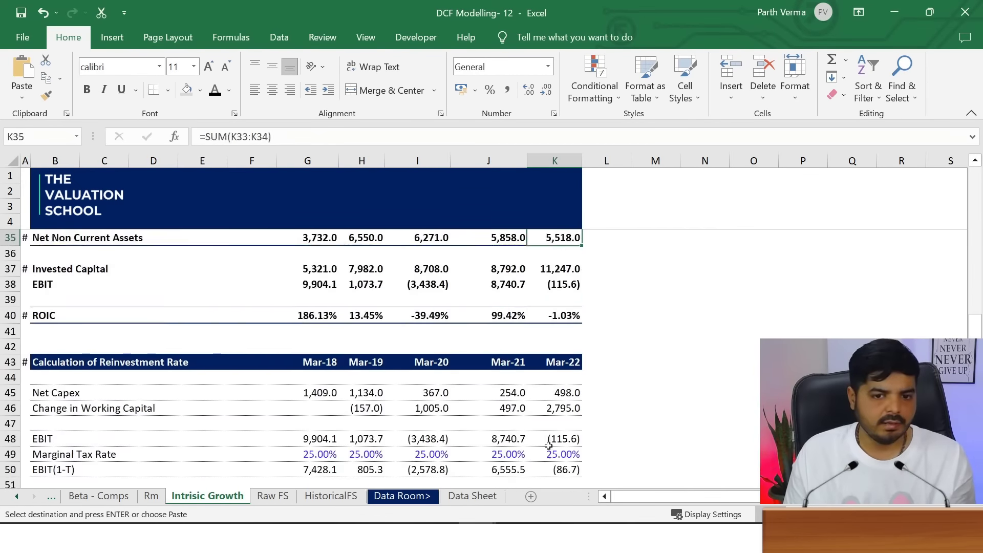
{"action": "key", "text": "Up"}
{"action": "key", "text": "Up"}
{"action": "key", "text": "Up"}
{"action": "key", "text": "Up"}
{"action": "key", "text": "Up"}
{"action": "key", "text": "Up"}
{"action": "key", "text": "Up"}
{"action": "key", "text": "Up"}
{"action": "key", "text": "Up"}
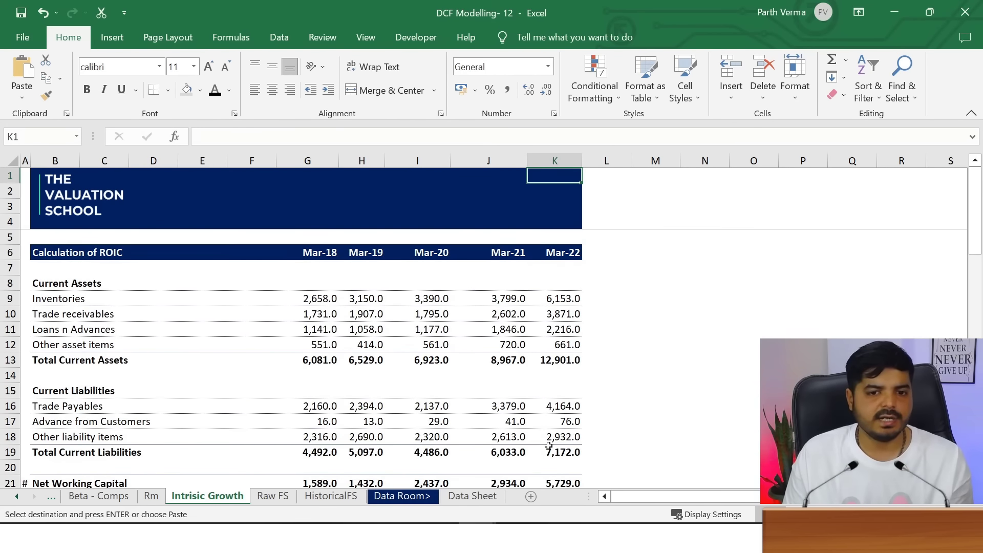
{"action": "key", "text": "Down"}
{"action": "key", "text": "Down"}
{"action": "key", "text": "Down"}
{"action": "key", "text": "Down"}
{"action": "key", "text": "Down"}
{"action": "key", "text": "Down"}
{"action": "key", "text": "Down"}
{"action": "key", "text": "Down"}
{"action": "key", "text": "Down"}
{"action": "key", "text": "Down"}
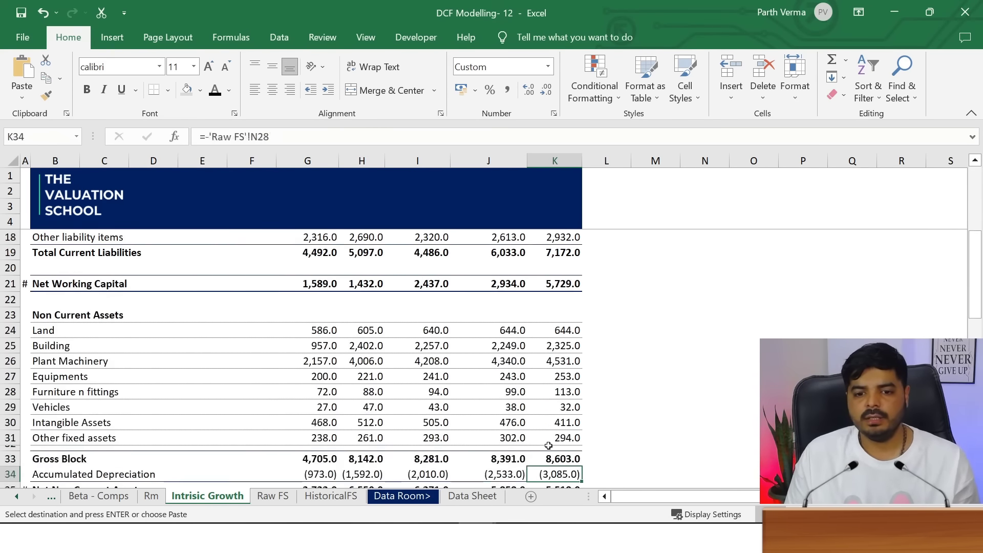
{"action": "key", "text": "Down"}
{"action": "key", "text": "Down"}
{"action": "key", "text": "Down"}
{"action": "key", "text": "Down"}
{"action": "key", "text": "Down"}
{"action": "key", "text": "Down"}
{"action": "key", "text": "Down"}
{"action": "key", "text": "Down"}
{"action": "key", "text": "Down"}
{"action": "key", "text": "Down"}
{"action": "key", "text": "Down"}
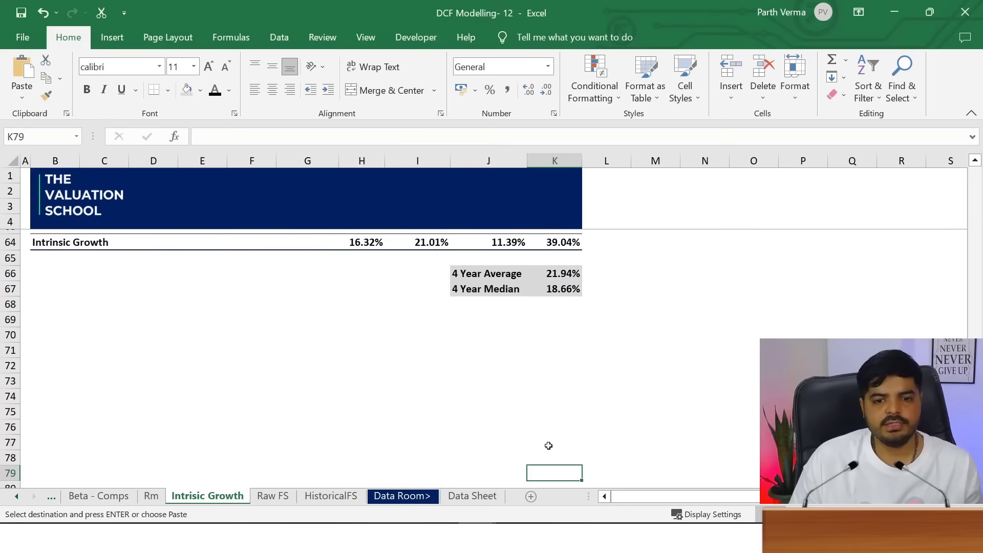
{"action": "key", "text": "Down"}
{"action": "key", "text": "Down"}
{"action": "key", "text": "Down"}
{"action": "key", "text": "Up"}
{"action": "key", "text": "Up"}
{"action": "key", "text": "Up"}
{"action": "key", "text": "Up"}
{"action": "key", "text": "Up"}
{"action": "key", "text": "Up"}
{"action": "key", "text": "Up"}
{"action": "key", "text": "Up"}
{"action": "key", "text": "Up"}
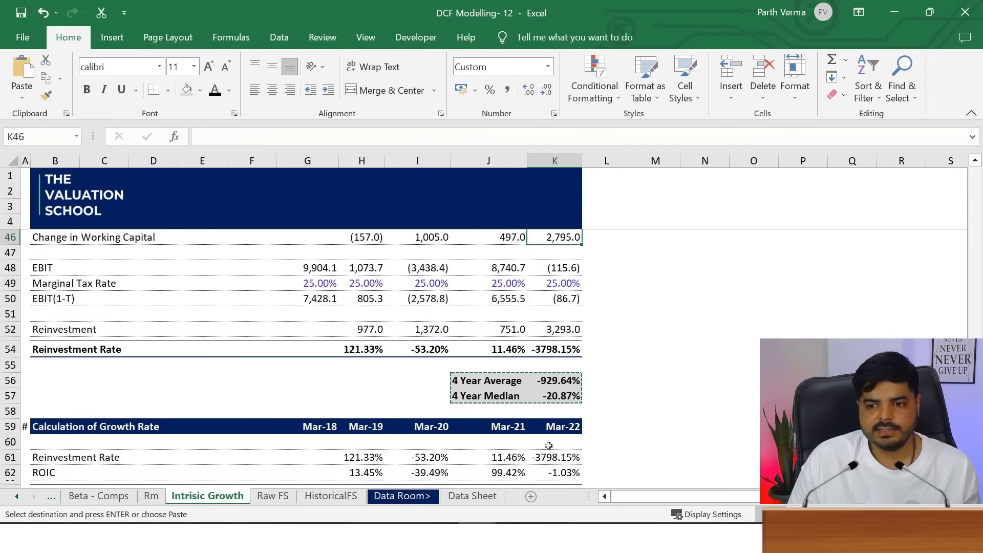
{"action": "key", "text": "Up"}
{"action": "key", "text": "Up"}
{"action": "key", "text": "Up"}
{"action": "key", "text": "Up"}
{"action": "key", "text": "Up"}
{"action": "key", "text": "Up"}
{"action": "key", "text": "Up"}
{"action": "key", "text": "Up"}
{"action": "key", "text": "Up"}
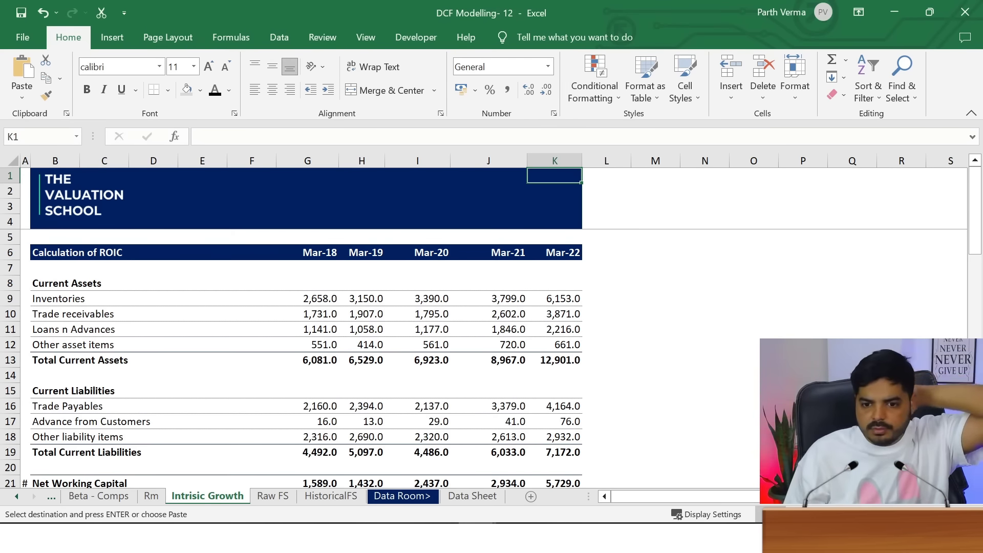
{"action": "left_click_drag", "start_coordinate": [975, 205], "coordinate": [975, 179]}
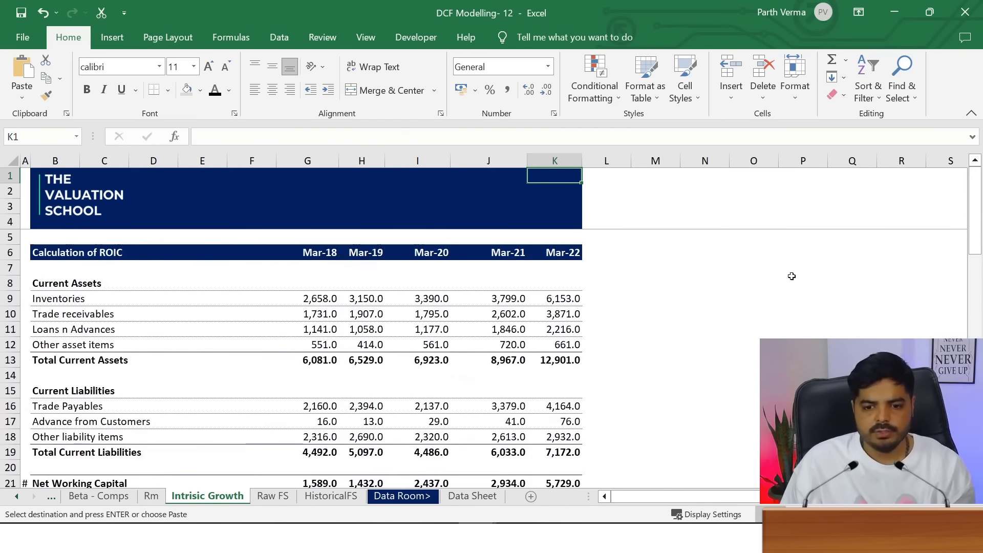
Cancel the pending copy and bring the Screener Asian Paints browser window to the front
{"action": "key", "text": "Escape"}
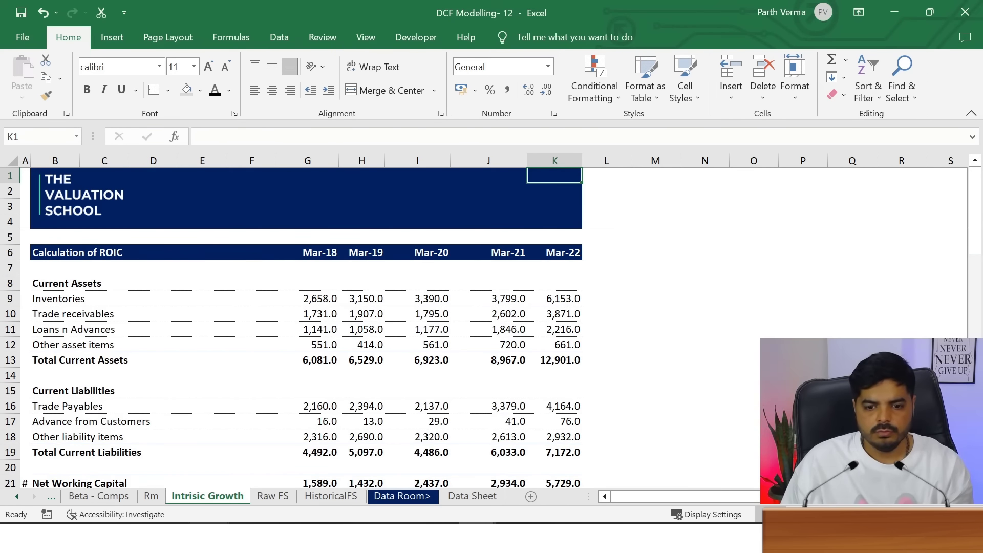
{"action": "key", "text": "alt+Tab"}
{"action": "key", "text": "alt+Tab"}
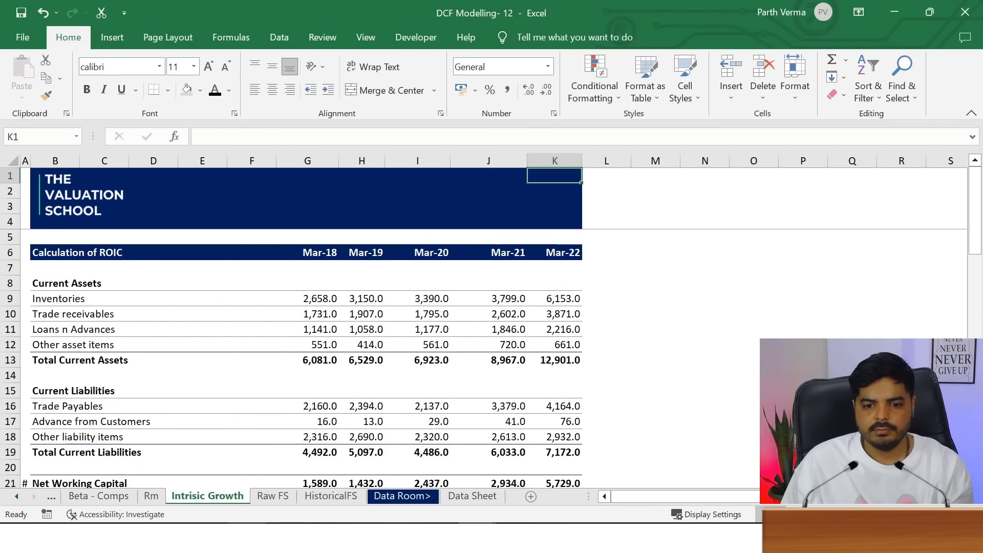
{"action": "left_click", "coordinate": [358, 538]}
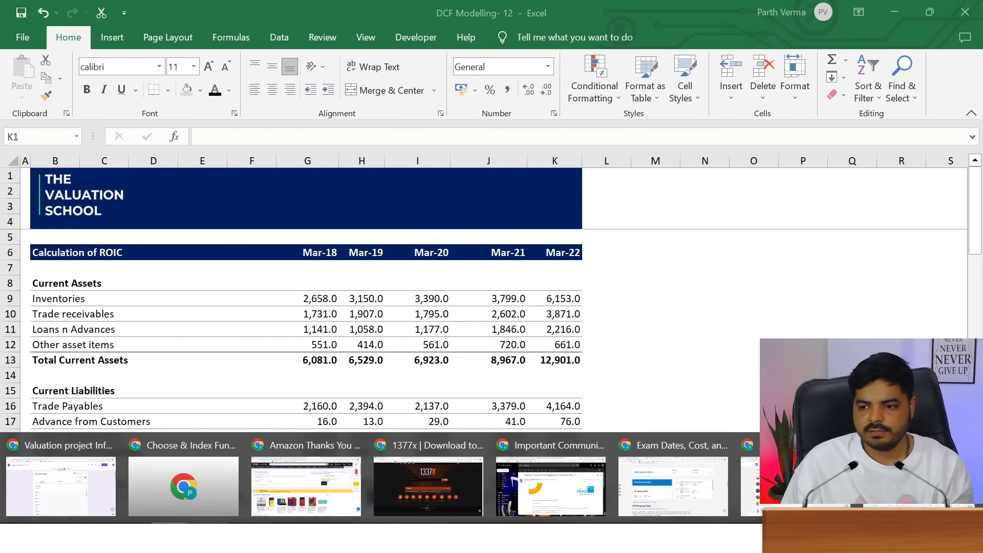
{"action": "left_click", "coordinate": [751, 487]}
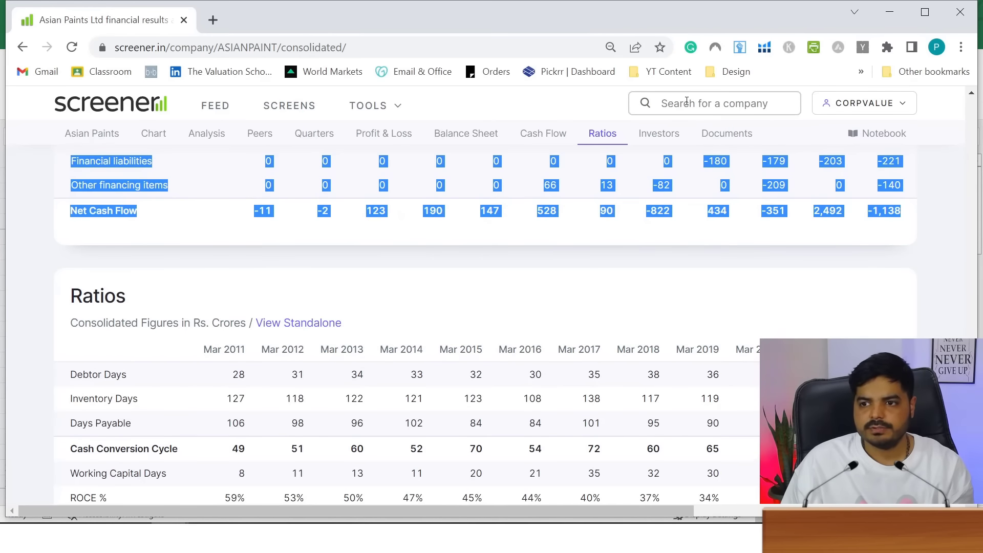
Go to screener.in/excel/ and close the file picker without choosing a file
{"action": "left_click", "coordinate": [368, 46]}
{"action": "type", "text": "c"}
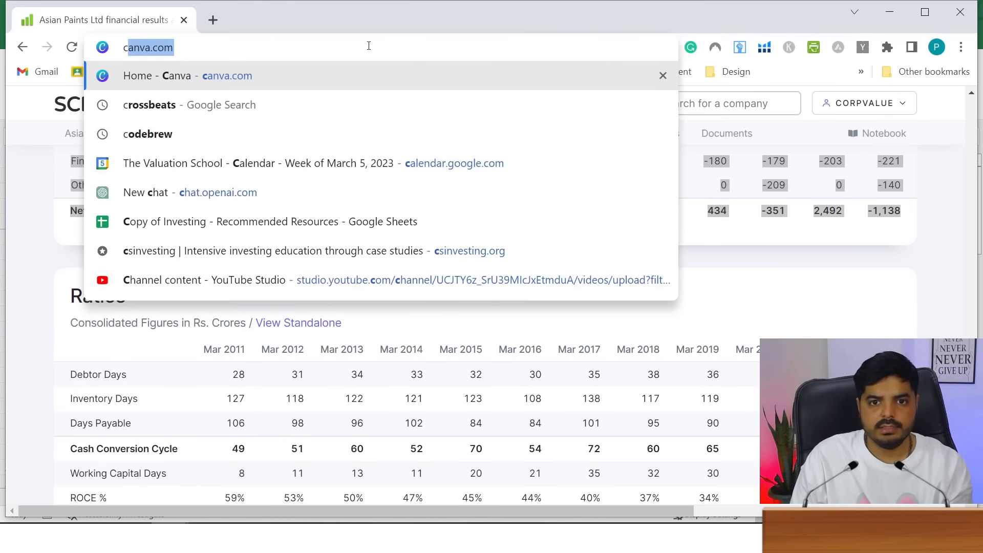
{"action": "key", "text": "BackSpace"}
{"action": "key", "text": "BackSpace"}
{"action": "type", "text": "Screener.in"}
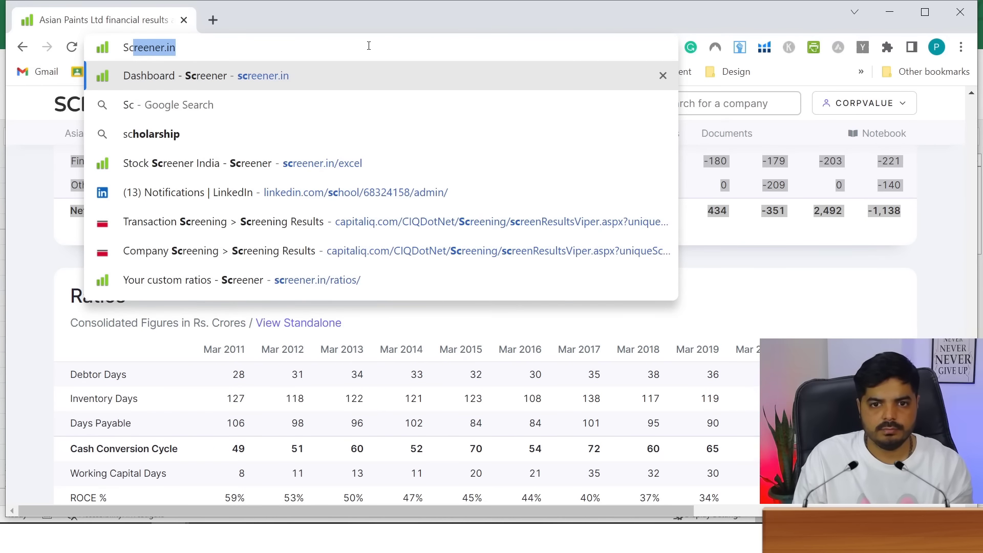
{"action": "key", "text": "Down"}
{"action": "key", "text": "Down"}
{"action": "key", "text": "Down"}
{"action": "key", "text": "Down"}
{"action": "key", "text": "Down"}
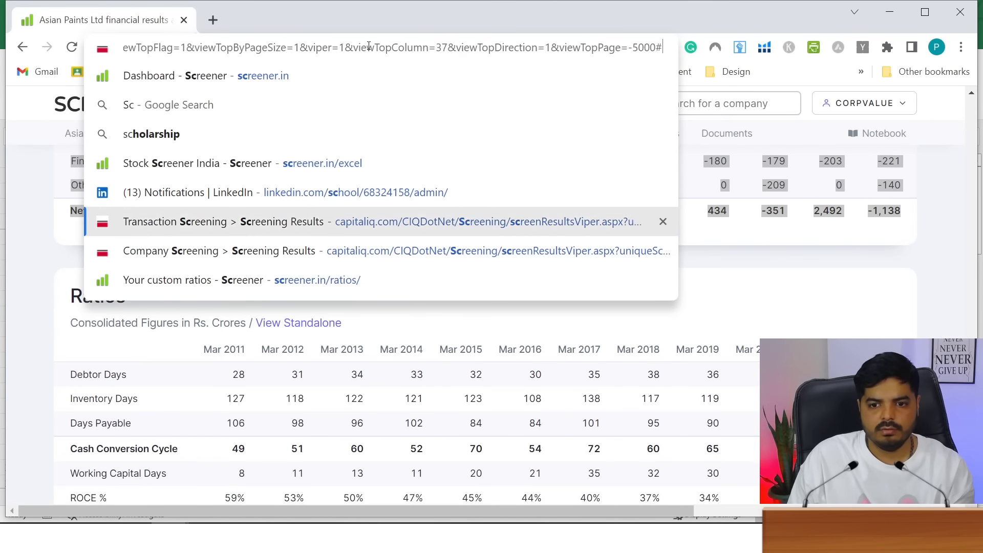
{"action": "key", "text": "Down"}
{"action": "key", "text": "Down"}
{"action": "key", "text": "BackSpace"}
{"action": "key", "text": "BackSpace"}
{"action": "key", "text": "BackSpace"}
{"action": "key", "text": "BackSpace"}
{"action": "key", "text": "BackSpace"}
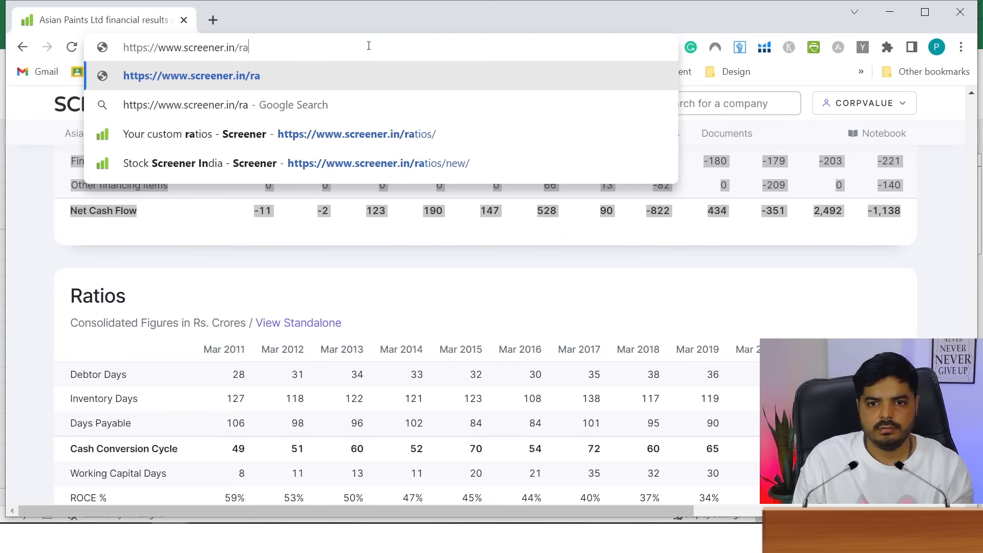
{"action": "key", "text": "BackSpace"}
{"action": "key", "text": "BackSpace"}
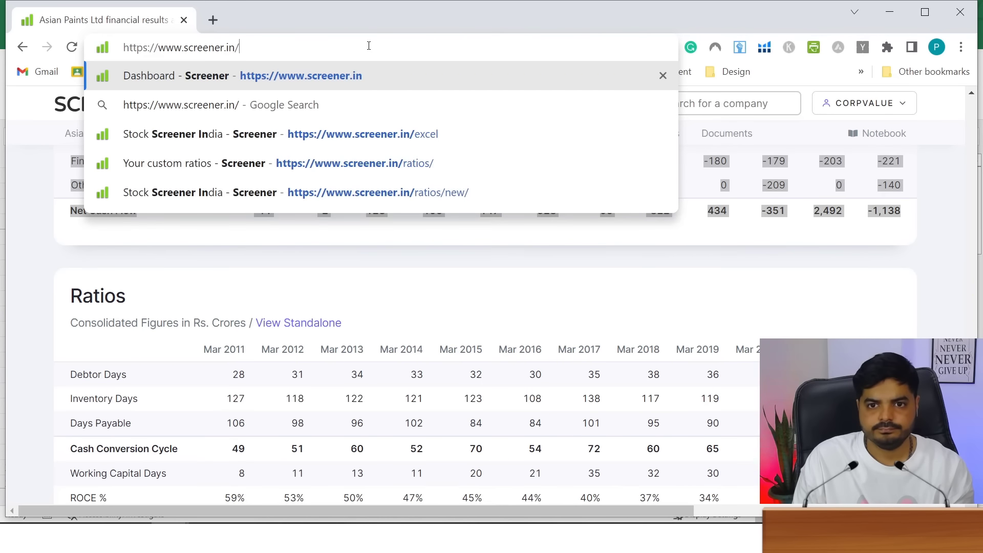
{"action": "key", "text": "BackSpace"}
{"action": "type", "text": "/excel"}
{"action": "key", "text": "Return"}
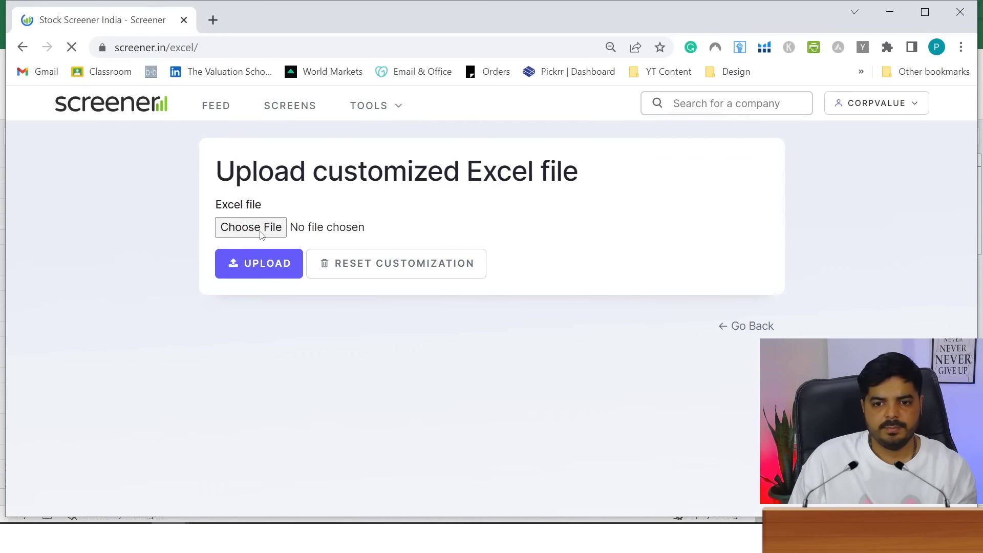
{"action": "left_click", "coordinate": [251, 227]}
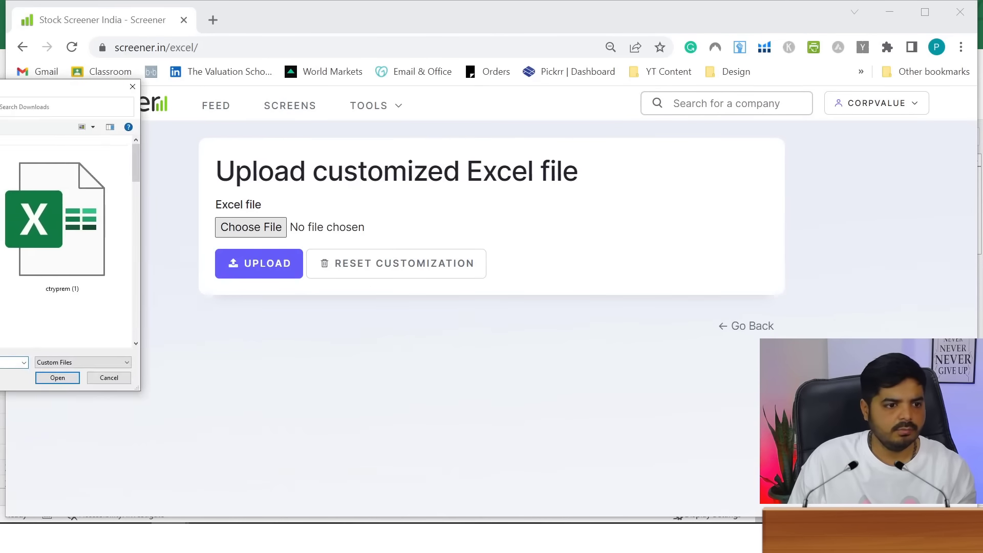
{"action": "key", "text": "Escape"}
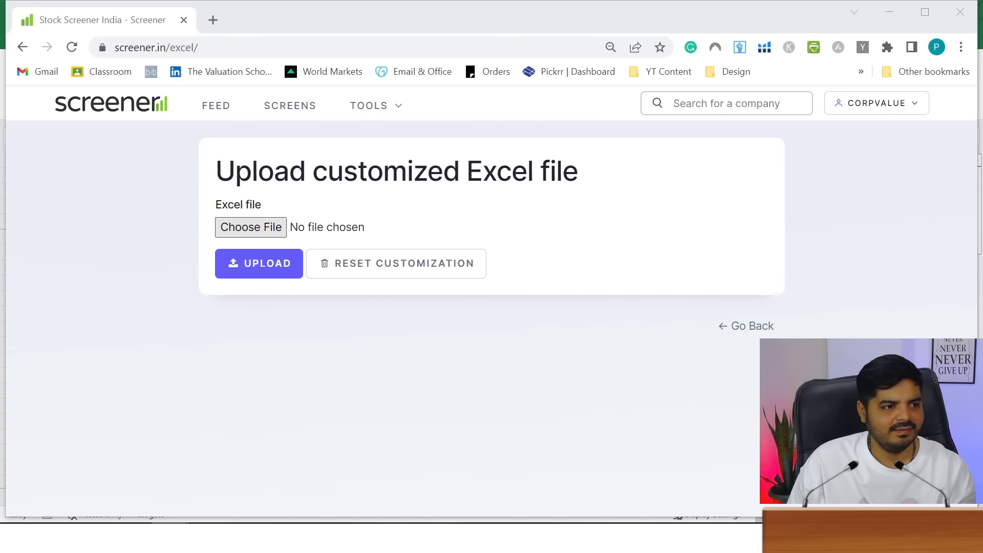
Upload DCF Modelling- 12.xlsx, then export Asian Paints to Excel and open the downloaded workbook
{"action": "key", "text": "Return"}
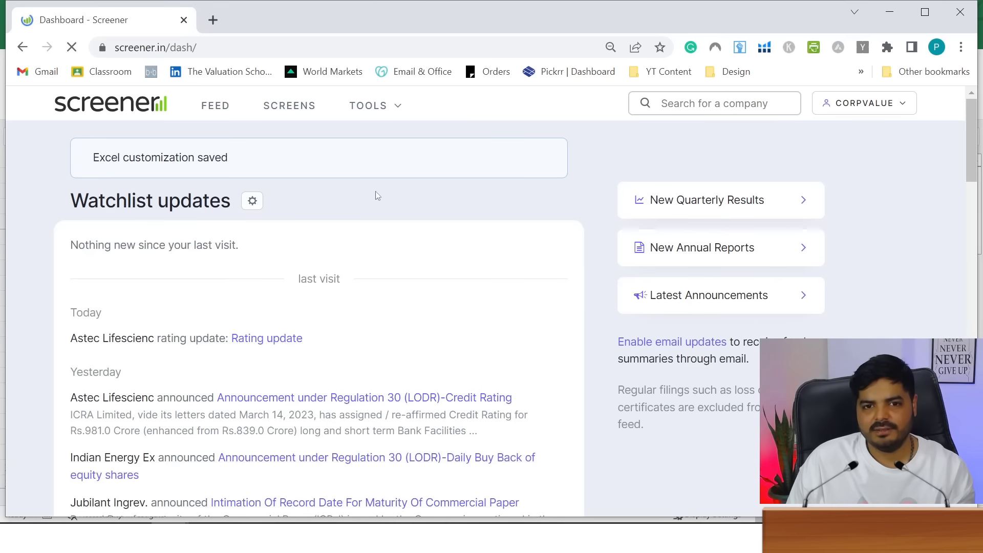
{"action": "type", "text": "Asia"}
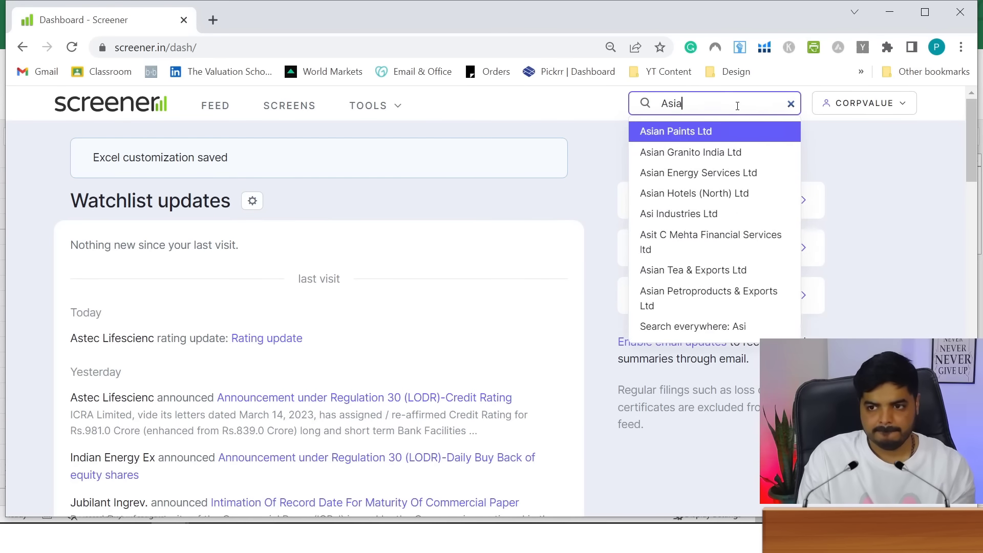
{"action": "type", "text": "n"}
{"action": "key", "text": "Return"}
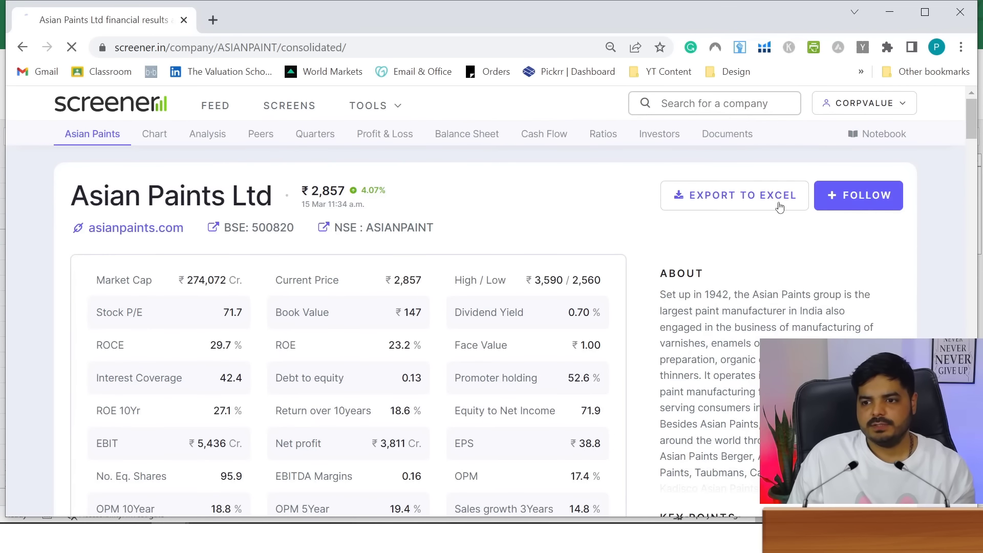
{"action": "left_click", "coordinate": [779, 207]}
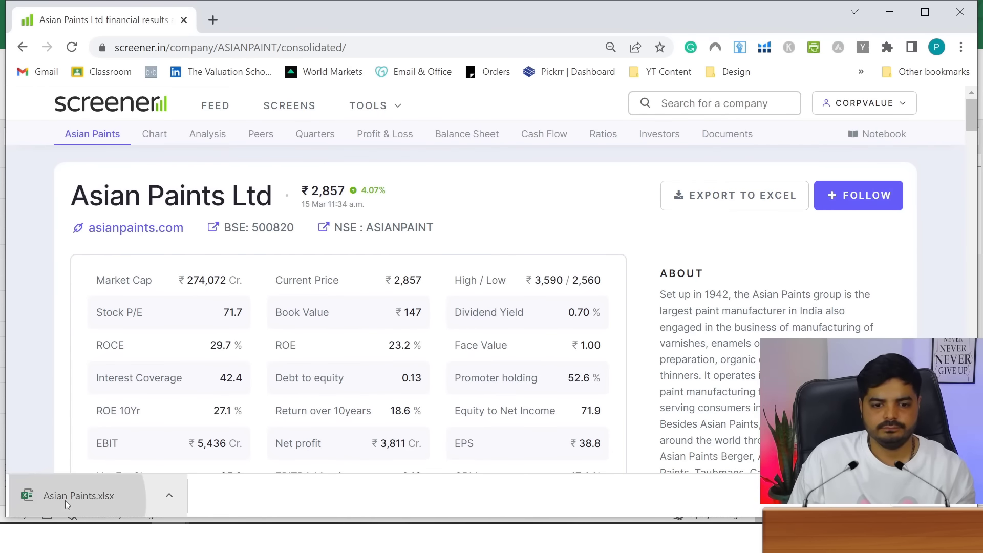
{"action": "left_click", "coordinate": [65, 497]}
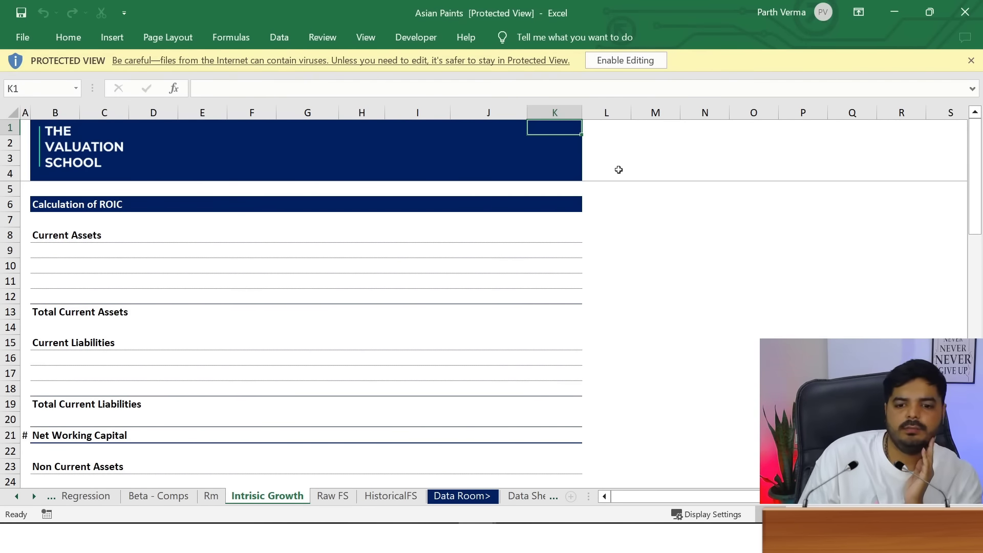
Enable editing and look over the Beta - Comps comparable companies table
{"action": "left_click", "coordinate": [620, 63]}
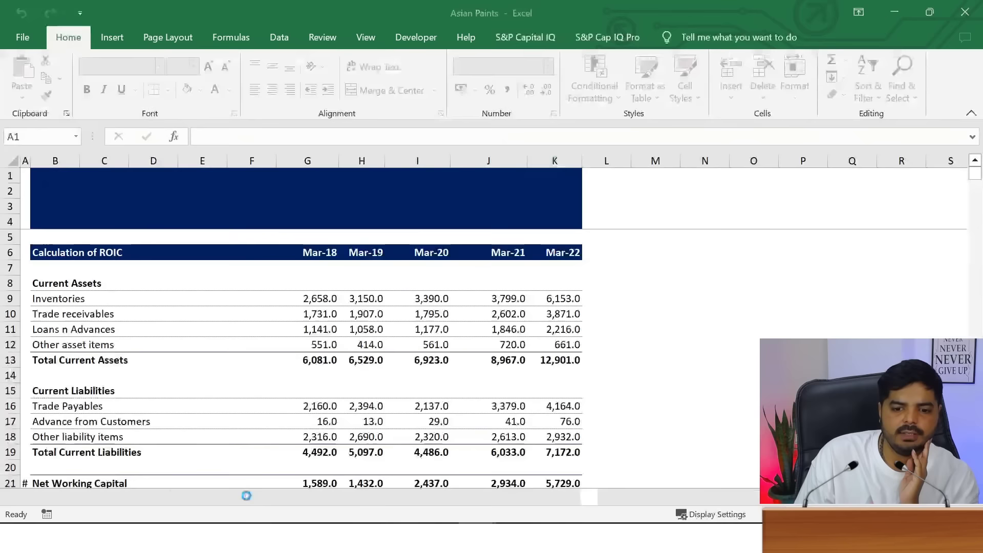
{"action": "left_click", "coordinate": [99, 497]}
{"action": "left_click", "coordinate": [141, 259]}
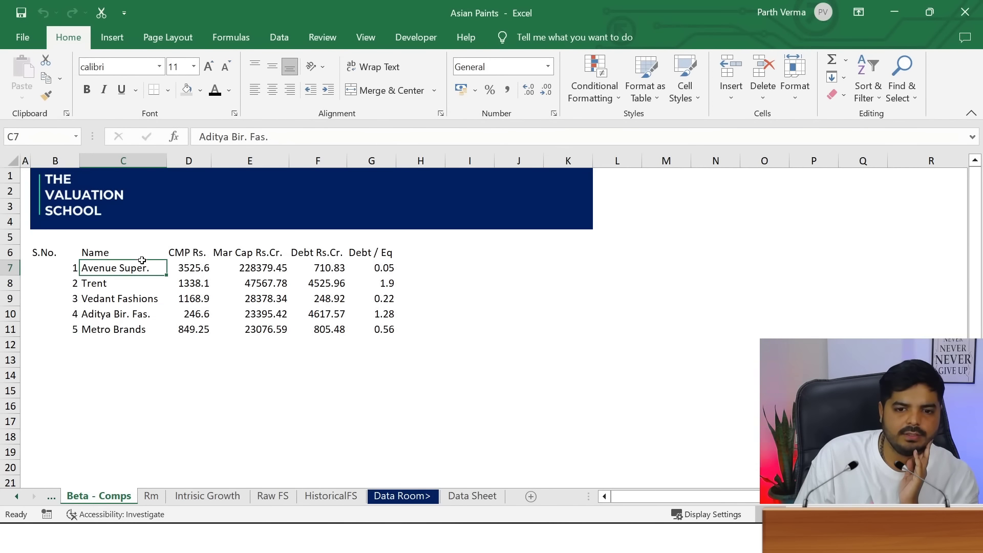
{"action": "left_click", "coordinate": [251, 284]}
{"action": "left_click", "coordinate": [138, 317]}
{"action": "left_click", "coordinate": [230, 499]}
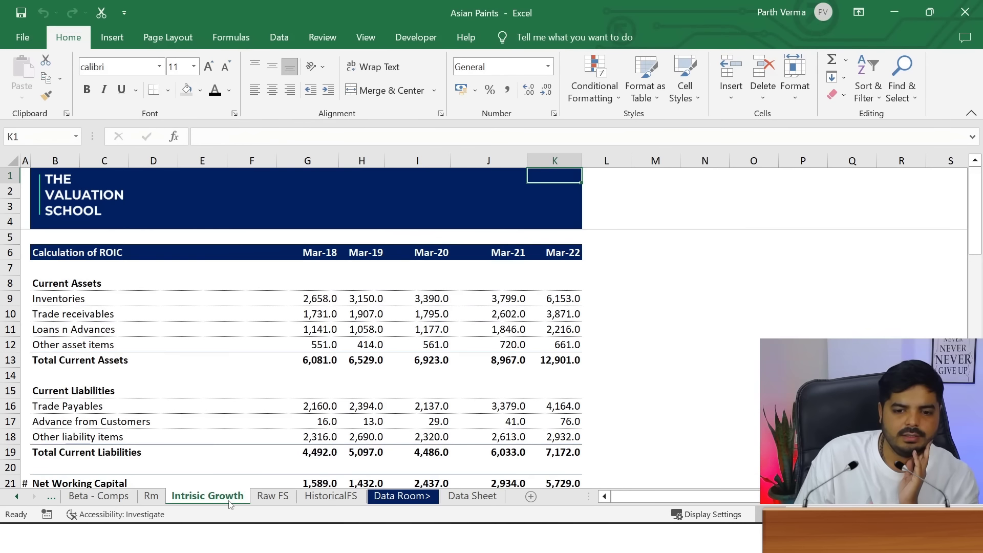
Fill the HistoricalFS title rows 2–3 dark navy, then return to Intrisic Growth
{"action": "left_click", "coordinate": [331, 495]}
{"action": "left_click", "coordinate": [532, 187]}
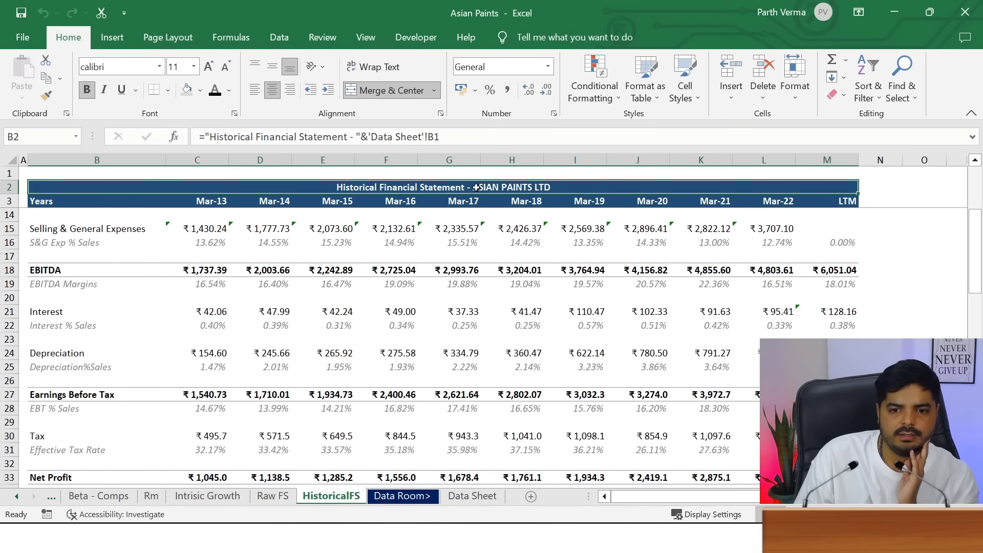
{"action": "left_click_drag", "start_coordinate": [58, 187], "coordinate": [650, 201]}
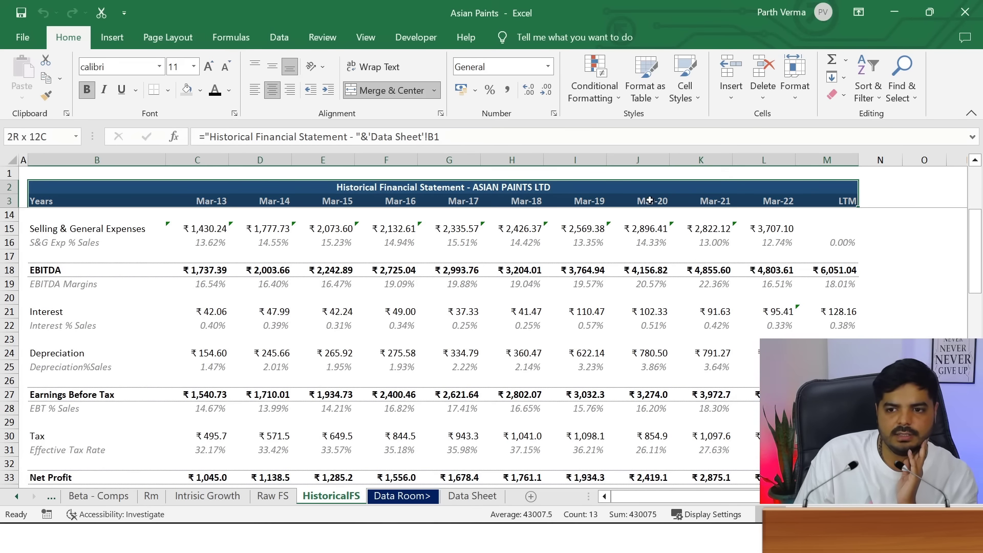
{"action": "left_click", "coordinate": [200, 90]}
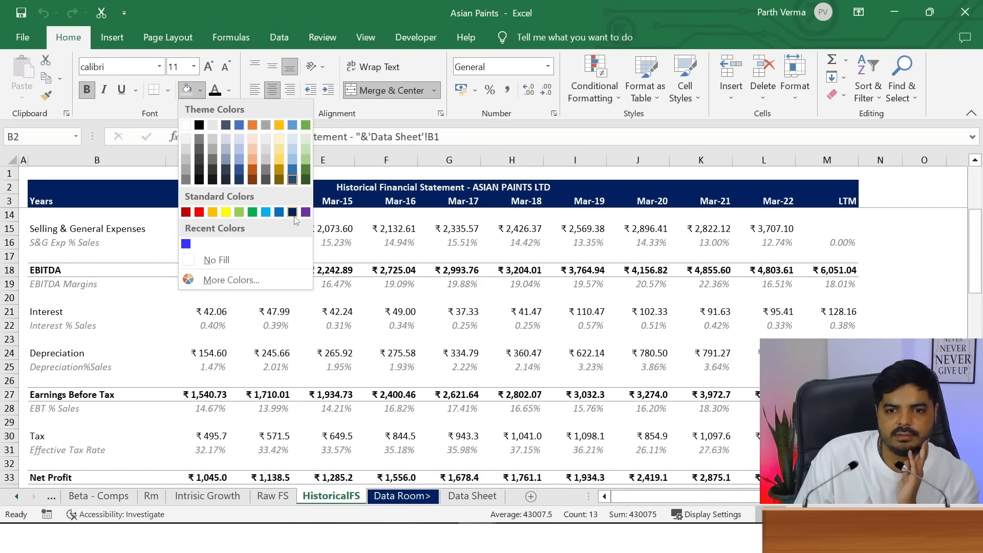
{"action": "left_click", "coordinate": [265, 183]}
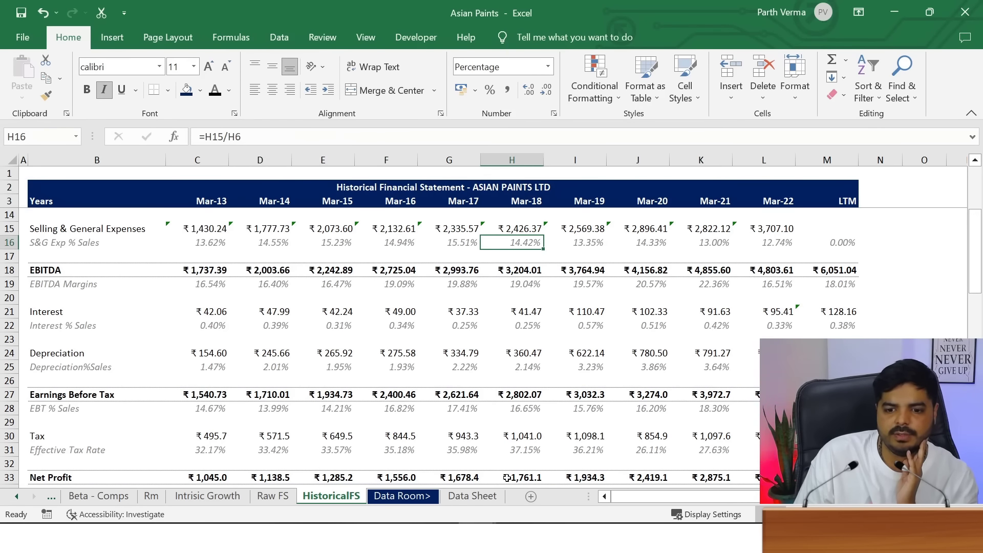
{"action": "left_click", "coordinate": [287, 497]}
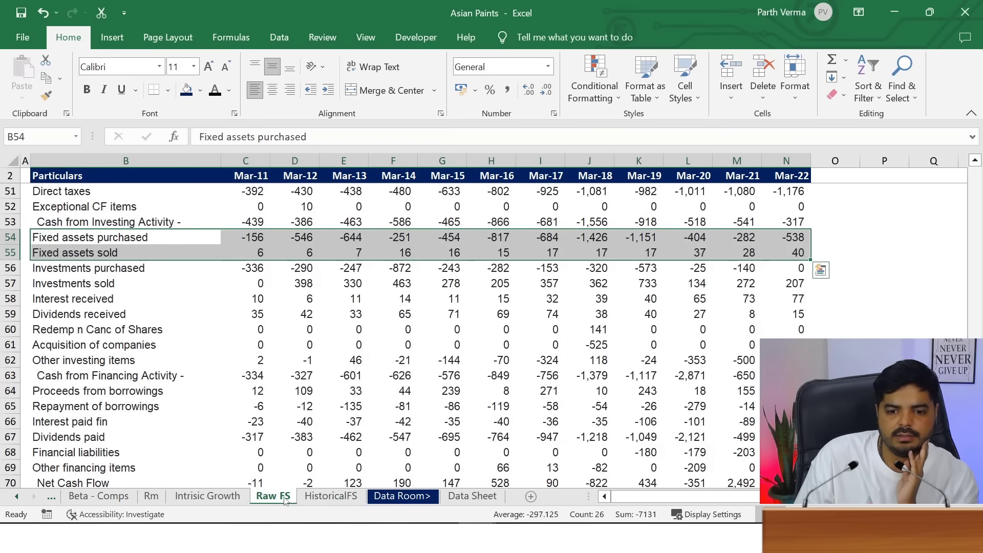
{"action": "left_click", "coordinate": [226, 496]}
Confirm the intrinsic growth 4-year average (21.94%) and median (18.66%) formulas in K66:K67
{"action": "scroll", "coordinate": [307, 328], "scroll_direction": "down", "scroll_amount": 15}
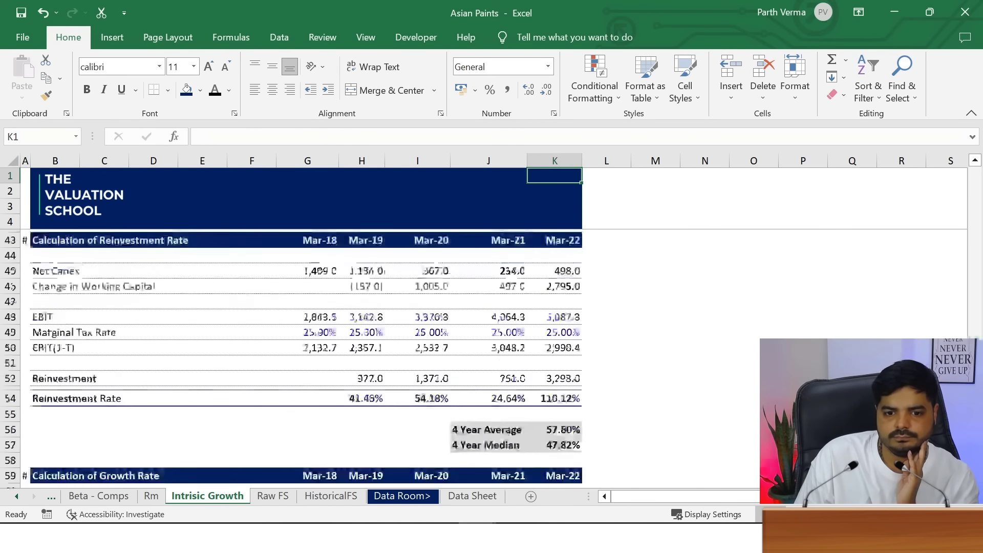
{"action": "left_click", "coordinate": [667, 442]}
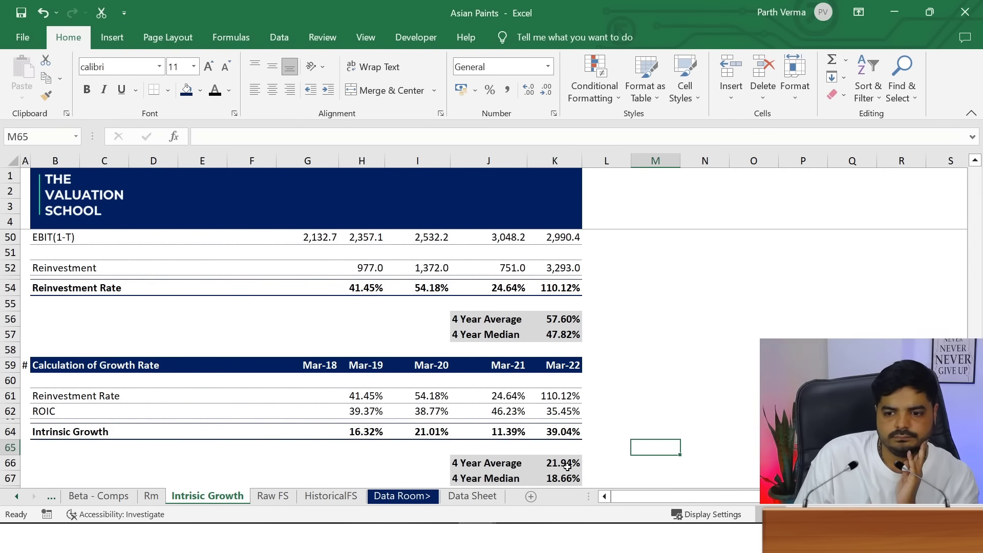
{"action": "left_click", "coordinate": [567, 466]}
{"action": "key", "text": "F2"}
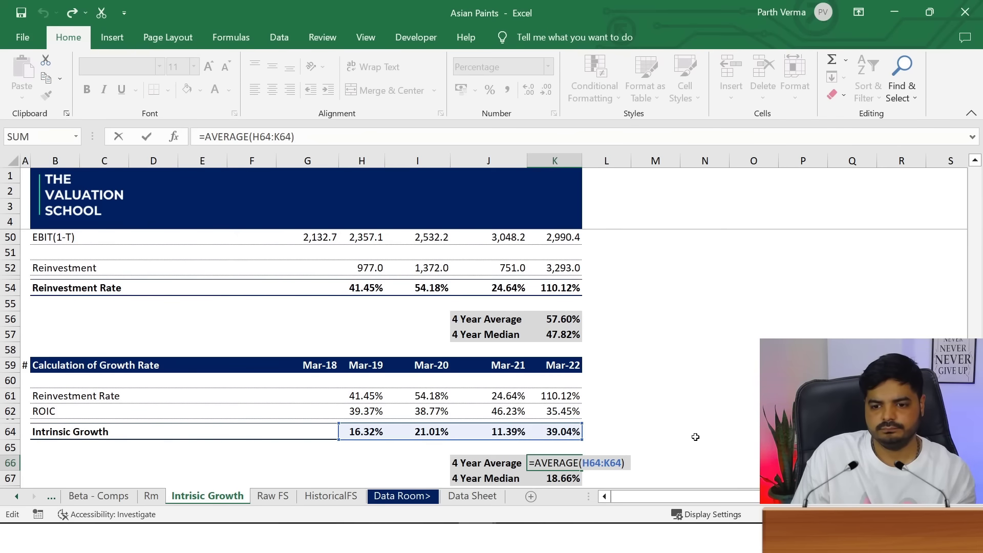
{"action": "key", "text": "Return"}
{"action": "key", "text": "F2"}
{"action": "key", "text": "Return"}
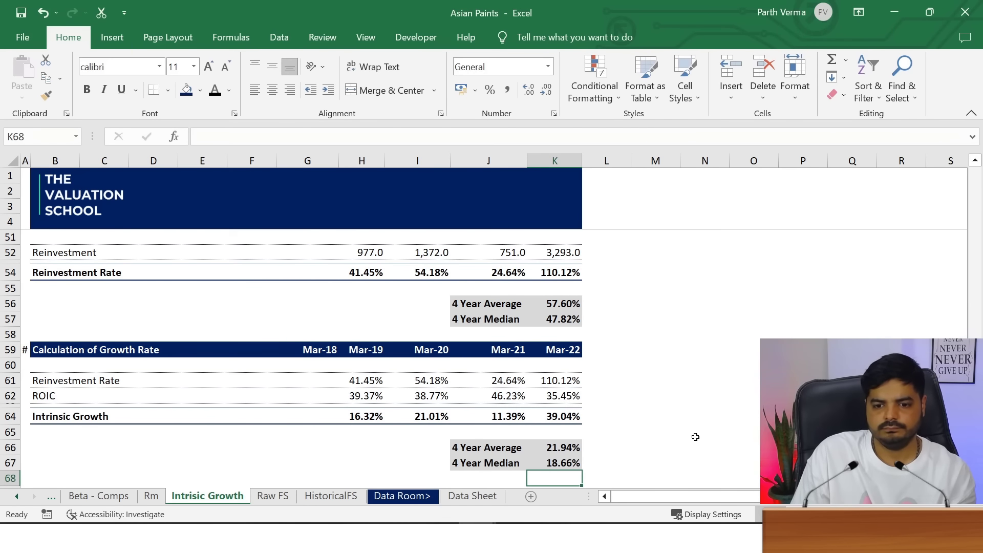
Review the reinvestment average, ROIC, EBIT and marginal tax rate formulas above the growth table
{"action": "key", "text": "Up"}
{"action": "key", "text": "Up"}
{"action": "key", "text": "Up"}
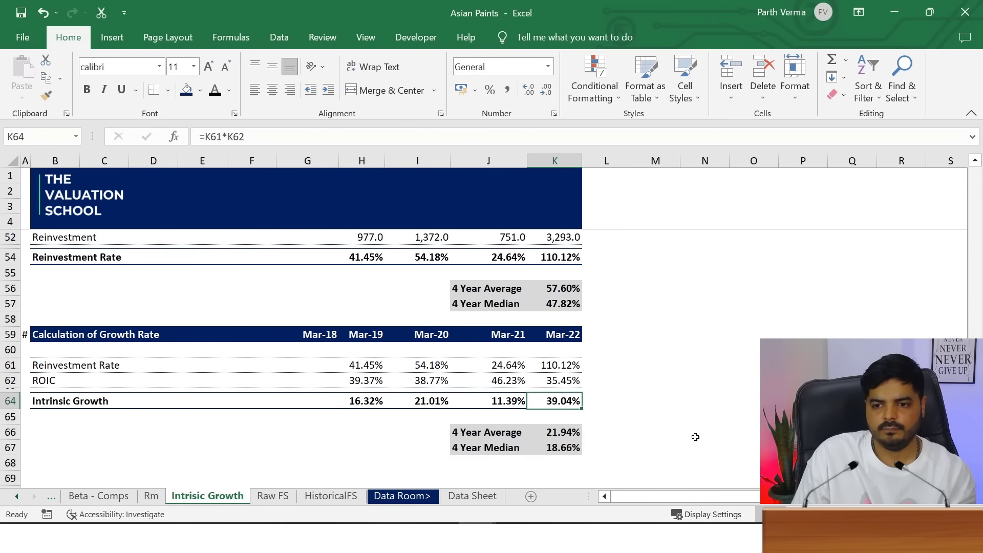
{"action": "key", "text": "Up"}
{"action": "key", "text": "Up"}
{"action": "key", "text": "Up"}
{"action": "key", "text": "Up"}
{"action": "key", "text": "Up"}
{"action": "key", "text": "Up"}
{"action": "key", "text": "Up"}
{"action": "key", "text": "F2"}
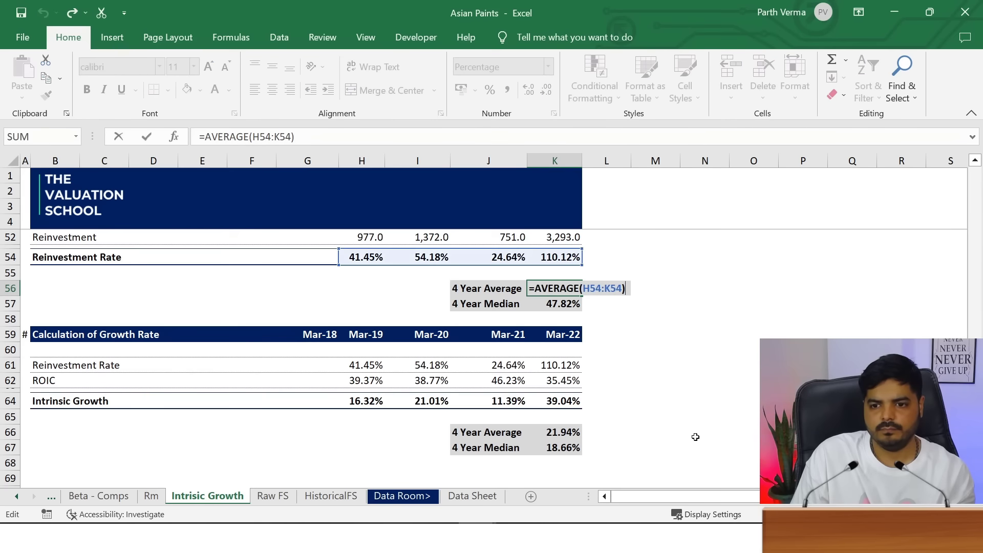
{"action": "key", "text": "Escape"}
{"action": "key", "text": "Up"}
{"action": "key", "text": "Up"}
{"action": "key", "text": "Up"}
{"action": "key", "text": "Up"}
{"action": "key", "text": "Up"}
{"action": "key", "text": "Up"}
{"action": "key", "text": "Up"}
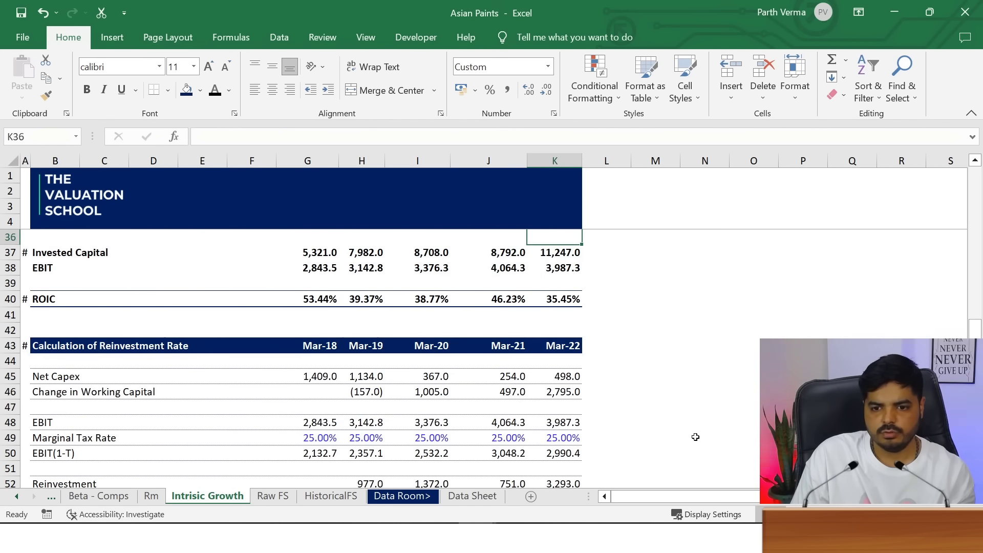
{"action": "key", "text": "Up"}
{"action": "key", "text": "Up"}
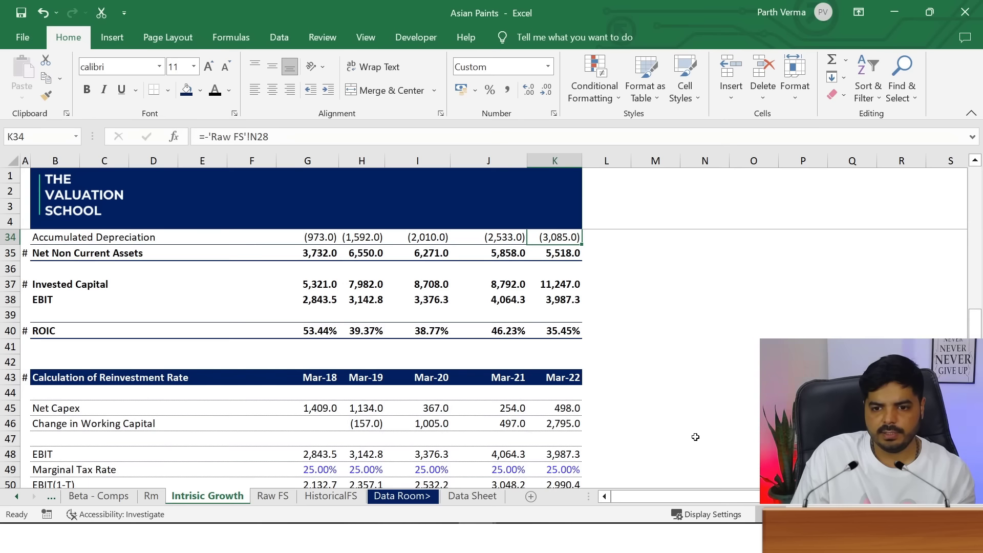
{"action": "key", "text": "Down"}
{"action": "key", "text": "Down"}
{"action": "key", "text": "Down"}
{"action": "key", "text": "Down"}
{"action": "key", "text": "Down"}
{"action": "key", "text": "Down"}
{"action": "key", "text": "Down"}
{"action": "key", "text": "Down"}
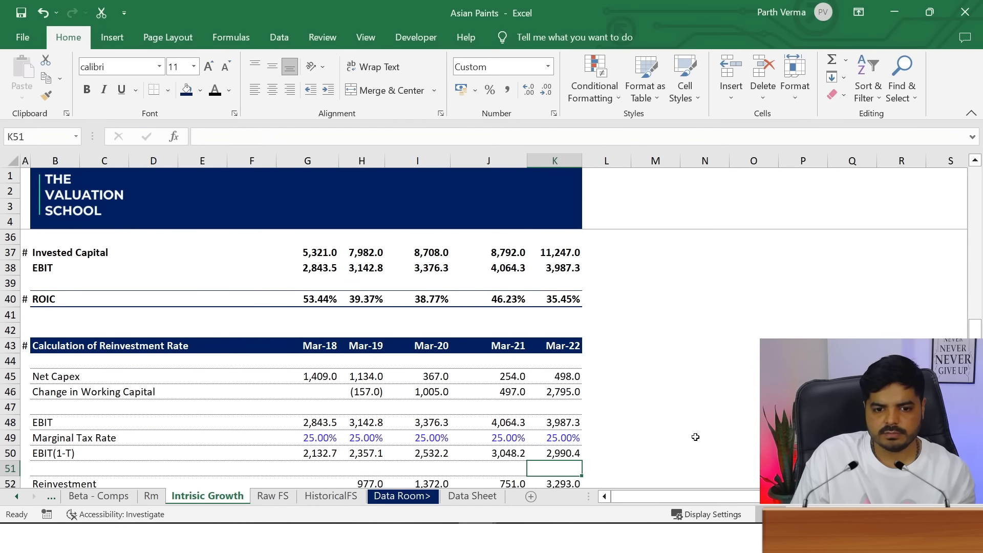
{"action": "key", "text": "Down"}
Check the EBIT(1-T), reinvestment rate and working capital formulas across the years
{"action": "key", "text": "Down"}
{"action": "key", "text": "Up"}
{"action": "key", "text": "Up"}
{"action": "key", "text": "Up"}
{"action": "key", "text": "Up"}
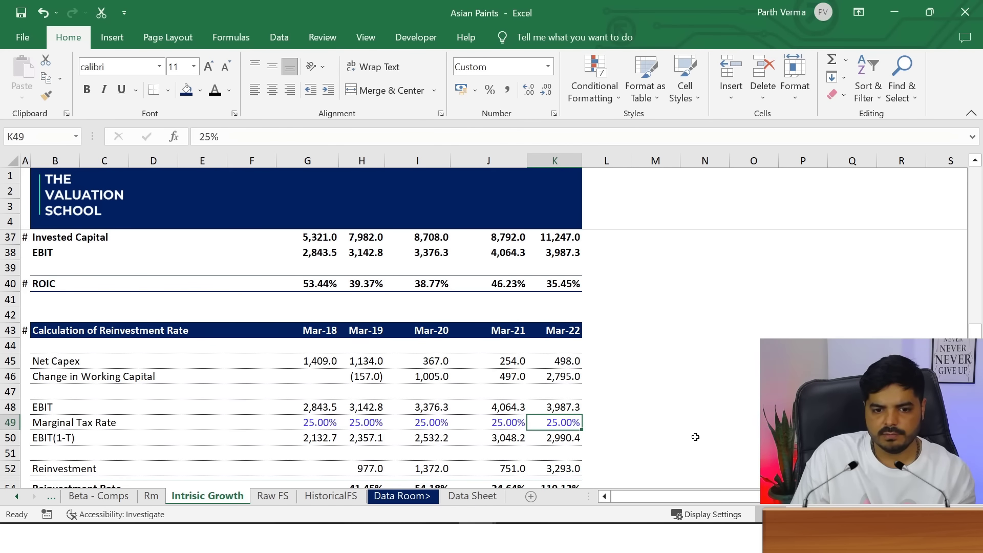
{"action": "key", "text": "Left"}
{"action": "key", "text": "Left"}
{"action": "key", "text": "Left"}
{"action": "key", "text": "Down"}
{"action": "key", "text": "Down"}
{"action": "key", "text": "Down"}
{"action": "key", "text": "Down"}
{"action": "key", "text": "Down"}
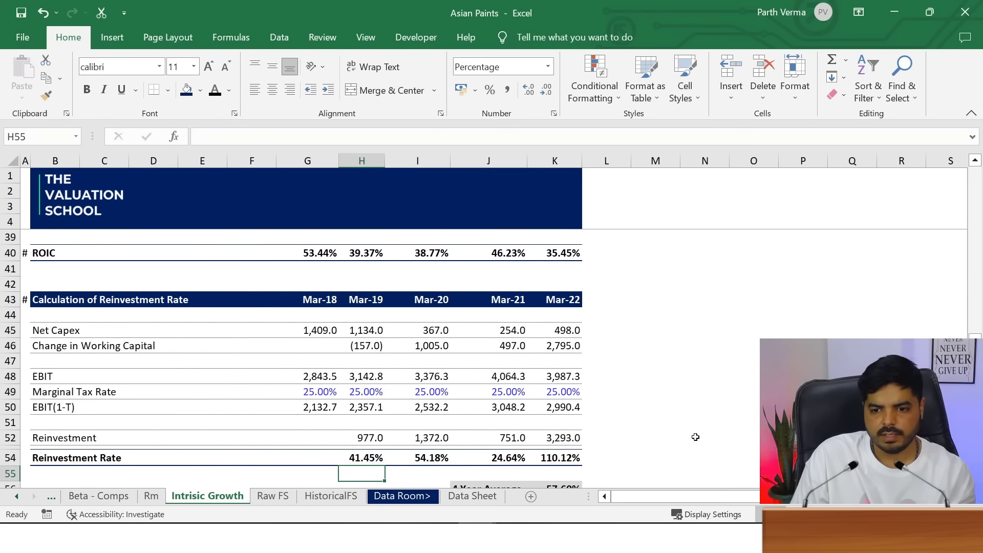
{"action": "key", "text": "Up"}
{"action": "key", "text": "Right"}
{"action": "key", "text": "Right"}
{"action": "key", "text": "Right"}
{"action": "key", "text": "Right"}
{"action": "key", "text": "Left"}
{"action": "key", "text": "Left"}
{"action": "key", "text": "Left"}
{"action": "key", "text": "Left"}
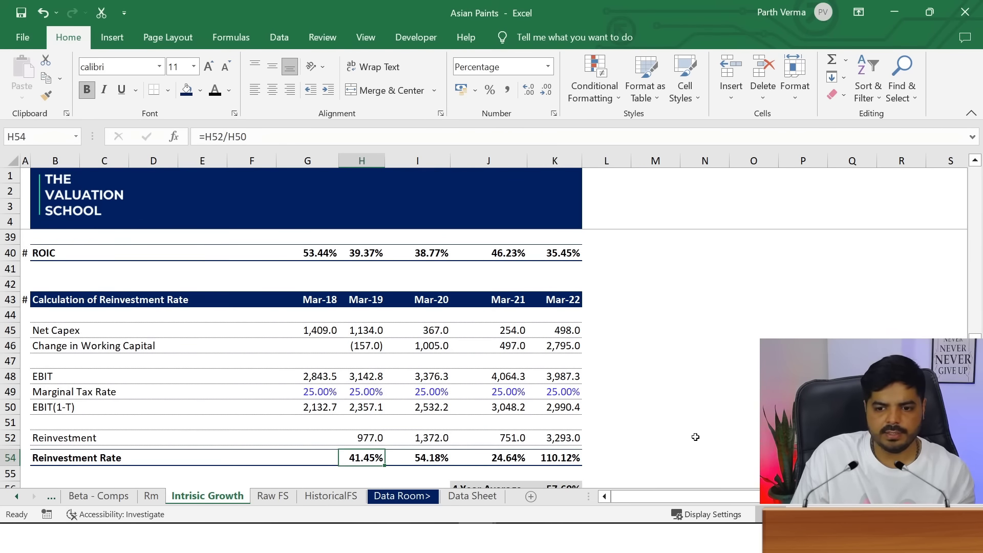
{"action": "key", "text": "Right"}
{"action": "key", "text": "Right"}
{"action": "key", "text": "Right"}
{"action": "key", "text": "Down"}
{"action": "key", "text": "Down"}
{"action": "key", "text": "Down"}
{"action": "key", "text": "Down"}
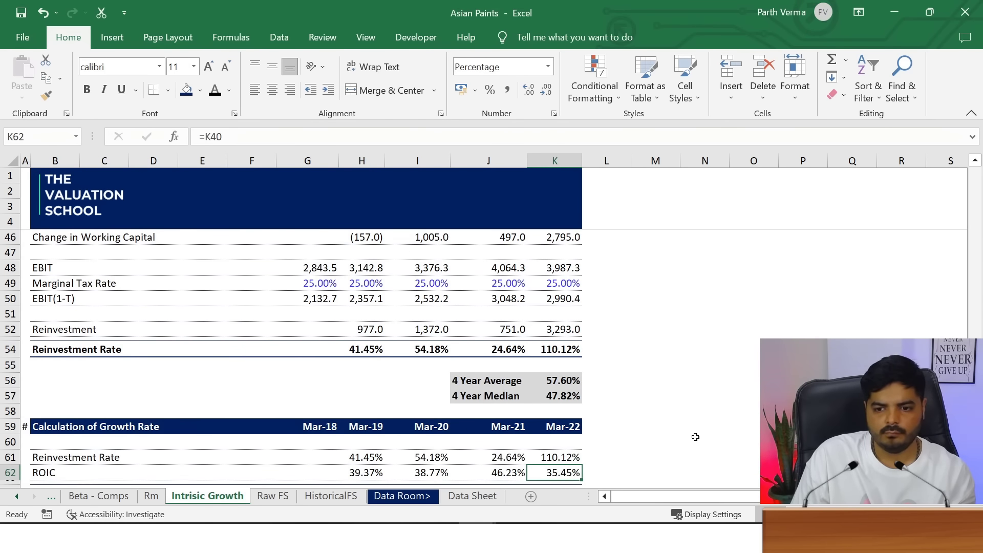
{"action": "key", "text": "Down"}
{"action": "key", "text": "Down"}
{"action": "key", "text": "Down"}
{"action": "key", "text": "Down"}
{"action": "key", "text": "Up"}
{"action": "key", "text": "Up"}
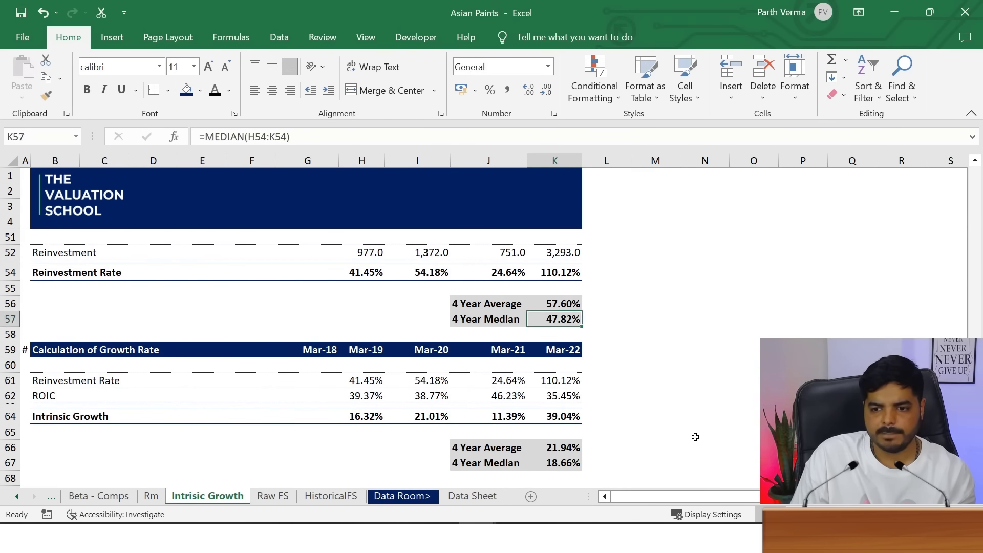
{"action": "key", "text": "Up"}
{"action": "key", "text": "Up"}
{"action": "key", "text": "Up"}
{"action": "key", "text": "Up"}
{"action": "key", "text": "Up"}
{"action": "key", "text": "Up"}
{"action": "key", "text": "Up"}
{"action": "key", "text": "Up"}
{"action": "key", "text": "Up"}
{"action": "key", "text": "Up"}
{"action": "key", "text": "Up"}
{"action": "key", "text": "Up"}
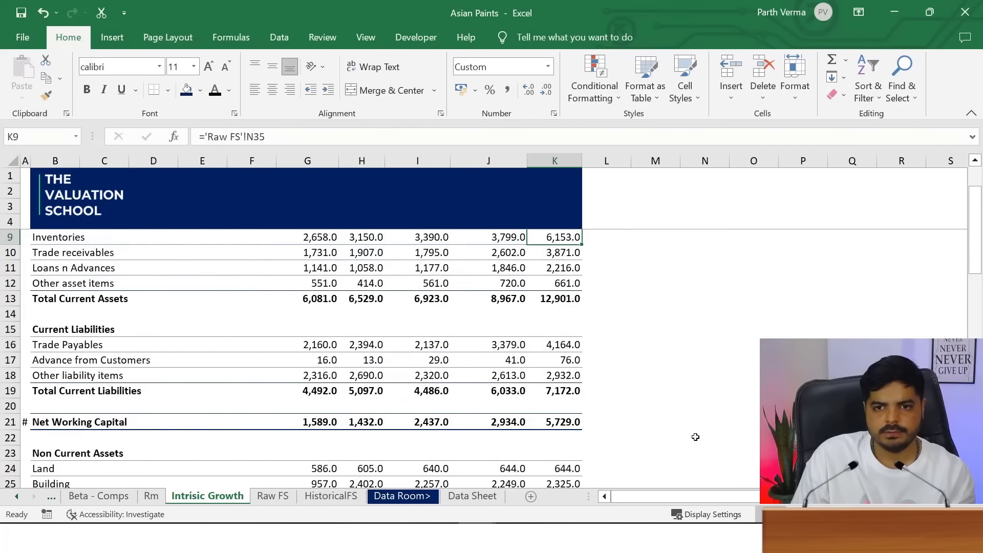
{"action": "key", "text": "Up"}
{"action": "key", "text": "Up"}
{"action": "key", "text": "Up"}
{"action": "key", "text": "Up"}
{"action": "key", "text": "Up"}
{"action": "key", "text": "Up"}
{"action": "key", "text": "Down"}
{"action": "key", "text": "Down"}
{"action": "key", "text": "Down"}
{"action": "key", "text": "Down"}
{"action": "key", "text": "Down"}
{"action": "key", "text": "Down"}
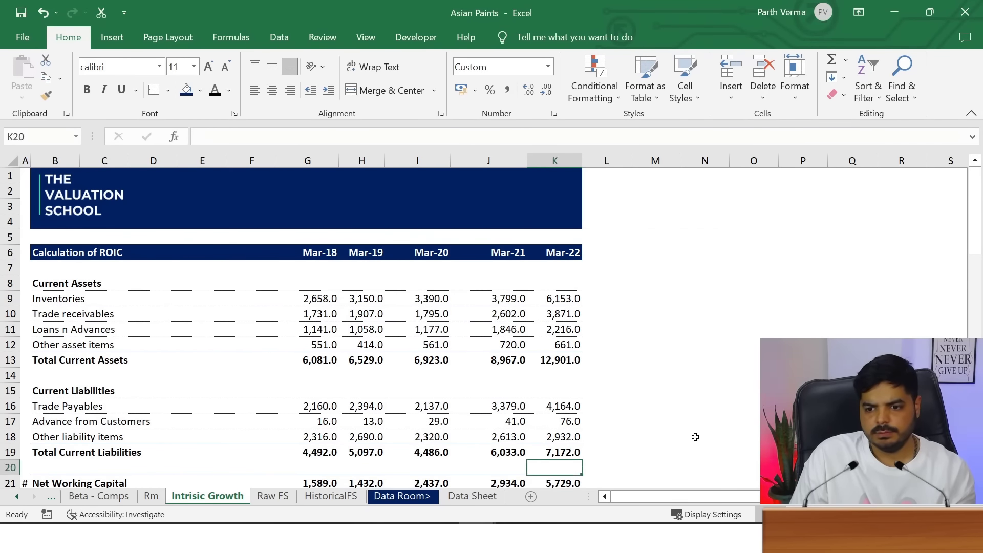
{"action": "key", "text": "Down"}
{"action": "key", "text": "Down"}
{"action": "key", "text": "Down"}
{"action": "key", "text": "Down"}
{"action": "key", "text": "Down"}
{"action": "key", "text": "Down"}
{"action": "key", "text": "Down"}
{"action": "key", "text": "Down"}
{"action": "key", "text": "Down"}
{"action": "key", "text": "Down"}
{"action": "key", "text": "Down"}
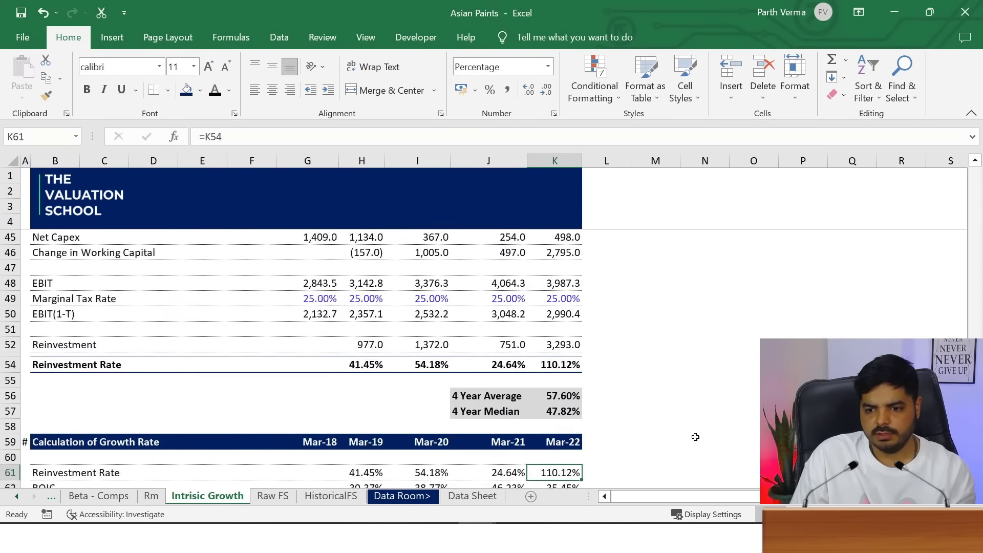
{"action": "key", "text": "Down"}
{"action": "key", "text": "Down"}
{"action": "key", "text": "Down"}
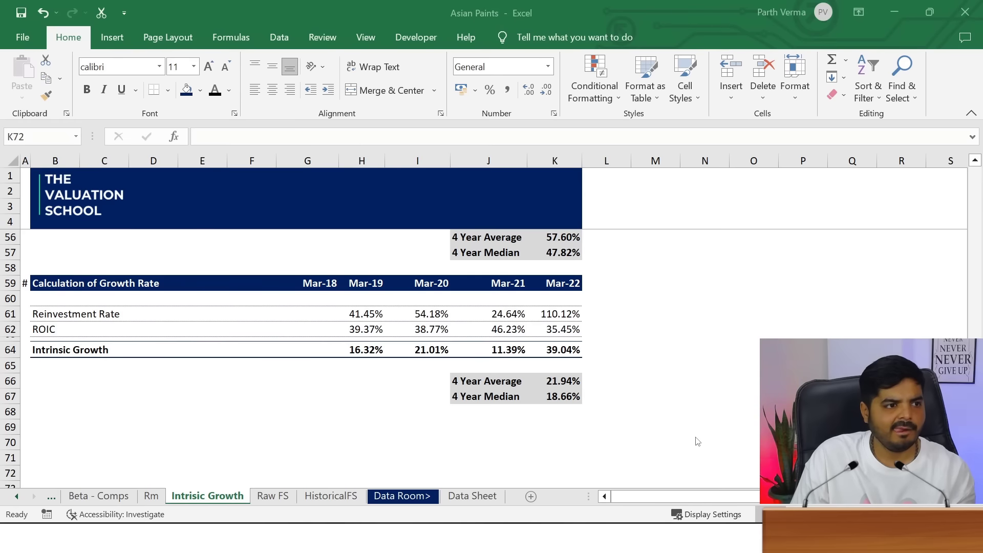
Browse the DCF Modelling- 12 template's ROIC, invested capital and growth rate sections
{"action": "key", "text": "ctrl+Tab"}
{"action": "key", "text": "Down"}
{"action": "key", "text": "Down"}
{"action": "key", "text": "Down"}
{"action": "key", "text": "Down"}
{"action": "key", "text": "Left"}
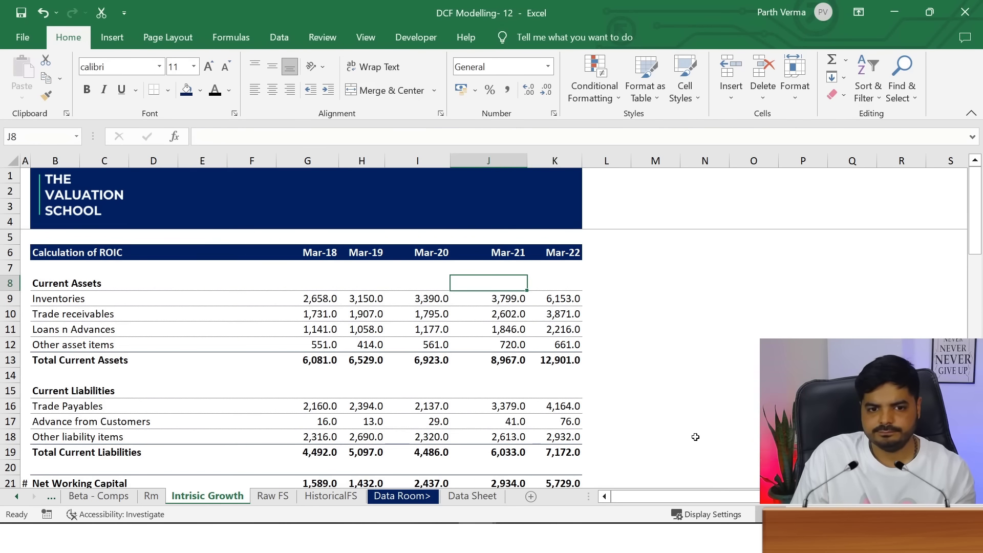
{"action": "key", "text": "ctrl+Left"}
{"action": "key", "text": "Left"}
{"action": "key", "text": "ctrl+Down"}
{"action": "key", "text": "ctrl+Down"}
{"action": "key", "text": "ctrl+Down"}
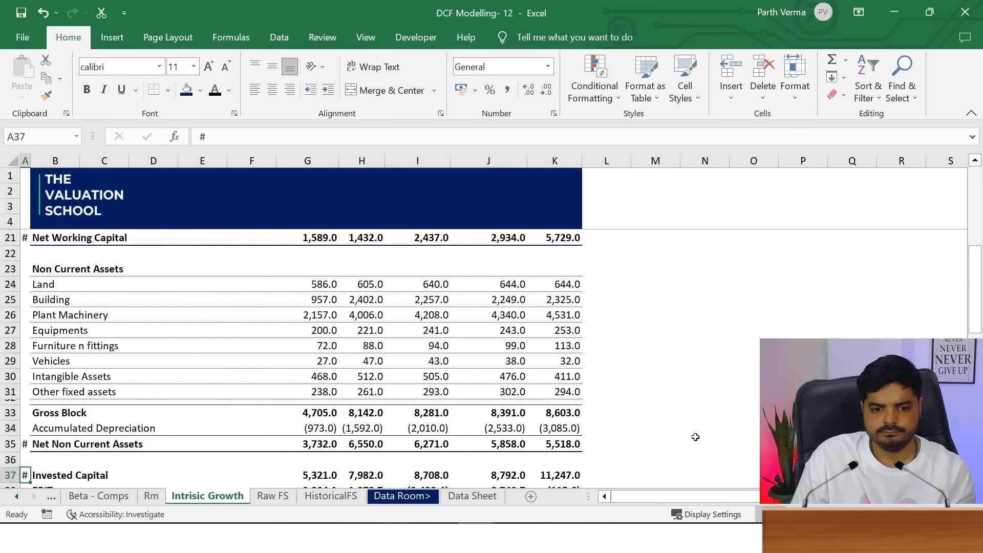
{"action": "key", "text": "ctrl+Down"}
{"action": "key", "text": "ctrl+Down"}
{"action": "key", "text": "ctrl+Down"}
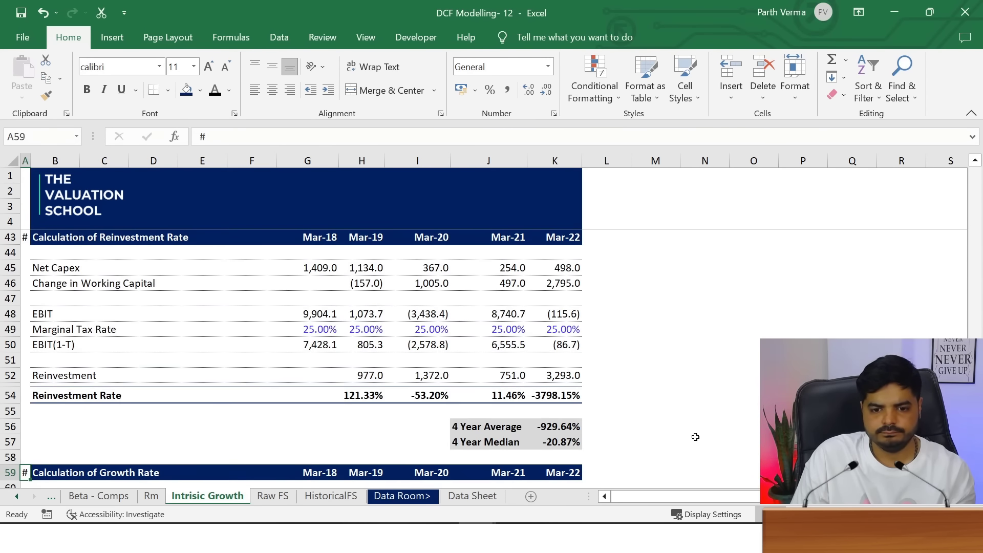
{"action": "key", "text": "ctrl+Down"}
{"action": "key", "text": "ctrl+Up"}
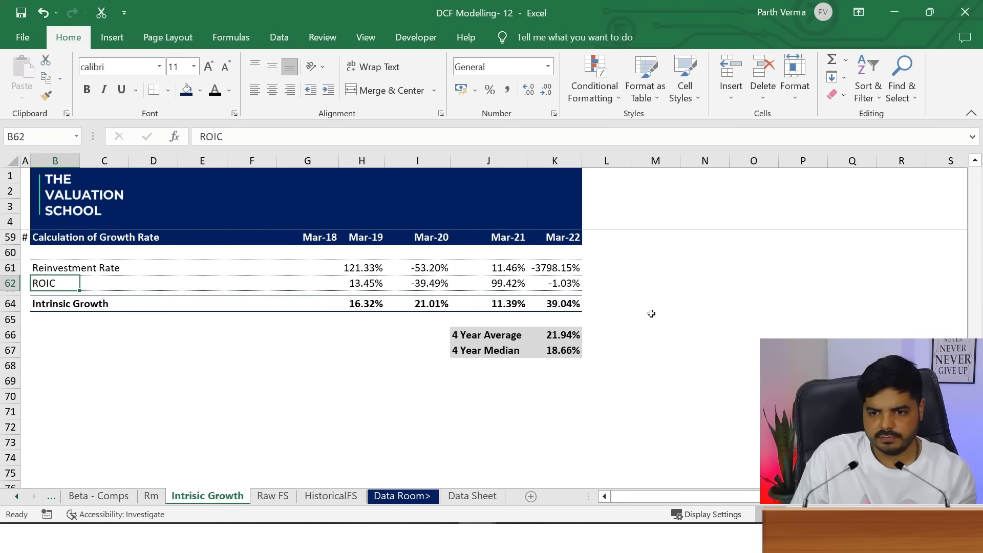
{"action": "left_click", "coordinate": [641, 272]}
{"action": "key", "text": "Up"}
{"action": "key", "text": "Up"}
{"action": "key", "text": "Up"}
{"action": "key", "text": "Up"}
{"action": "key", "text": "Up"}
{"action": "key", "text": "Up"}
{"action": "key", "text": "Up"}
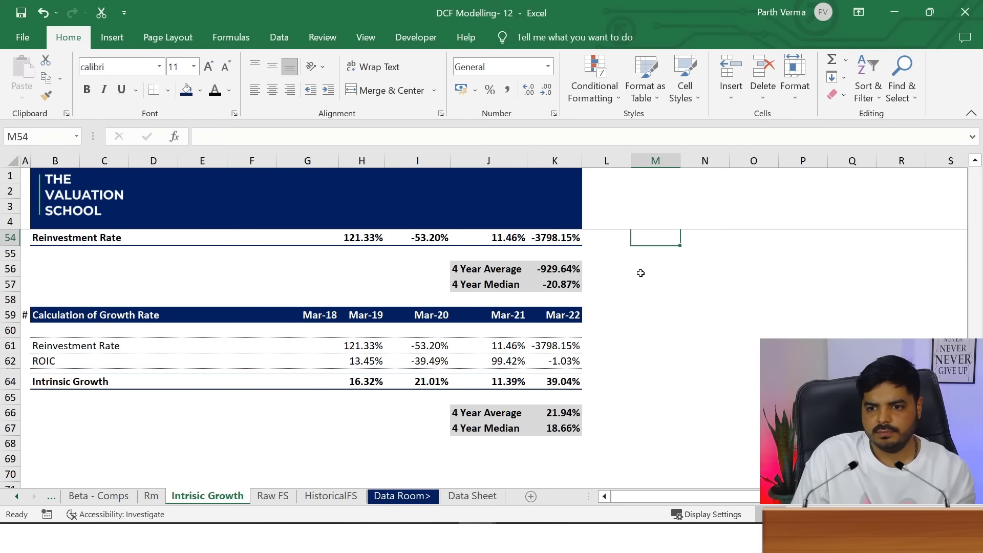
{"action": "key", "text": "Down"}
{"action": "key", "text": "Down"}
{"action": "key", "text": "Left"}
{"action": "key", "text": "Left"}
{"action": "key", "text": "Left"}
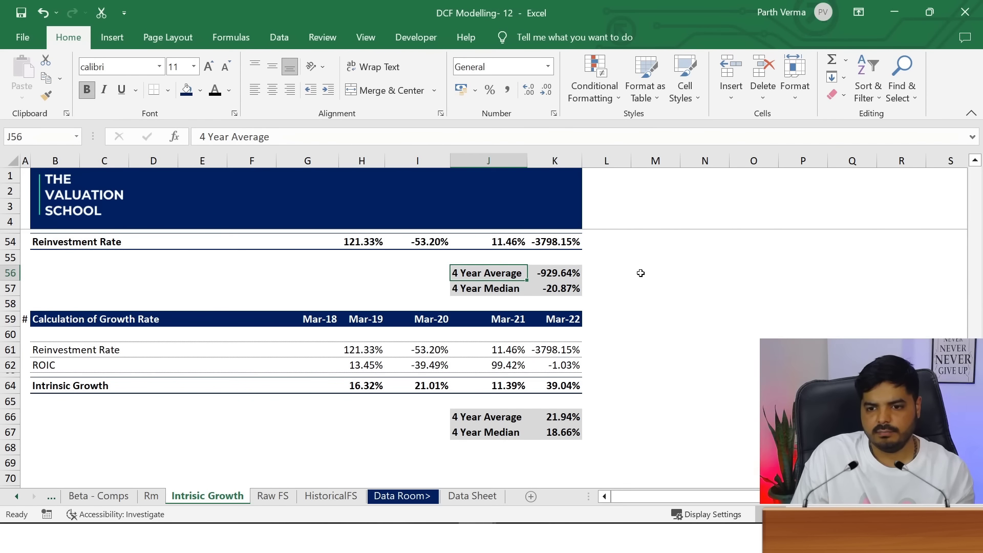
{"action": "key", "text": "Down"}
{"action": "key", "text": "Down"}
{"action": "key", "text": "Down"}
{"action": "key", "text": "Down"}
{"action": "key", "text": "Down"}
Compare the template's Mar-21 ROIC and intrinsic growth formula with the Asian Paints sheet
{"action": "key", "text": "ctrl+Tab"}
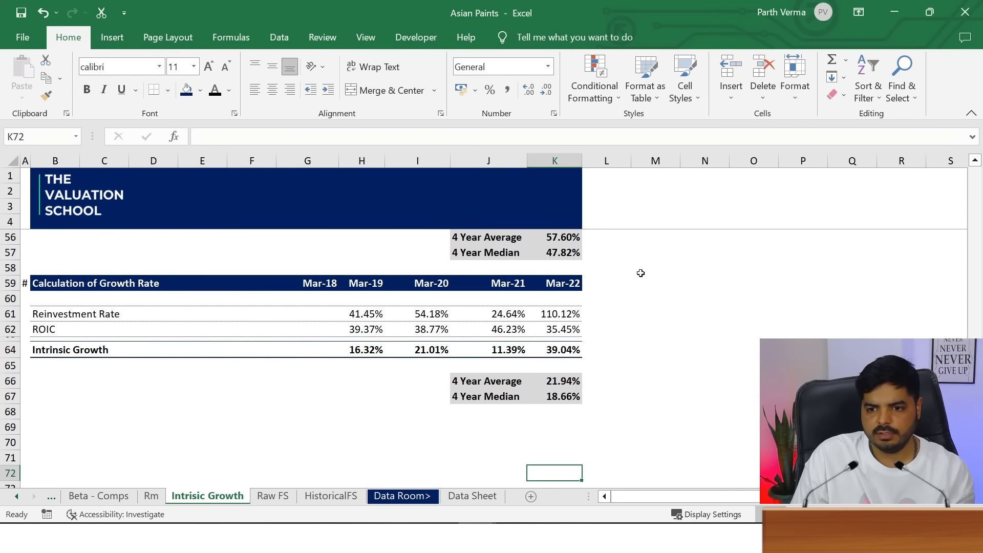
{"action": "key", "text": "ctrl+Tab"}
{"action": "key", "text": "ctrl+Tab"}
{"action": "key", "text": "ctrl+Tab"}
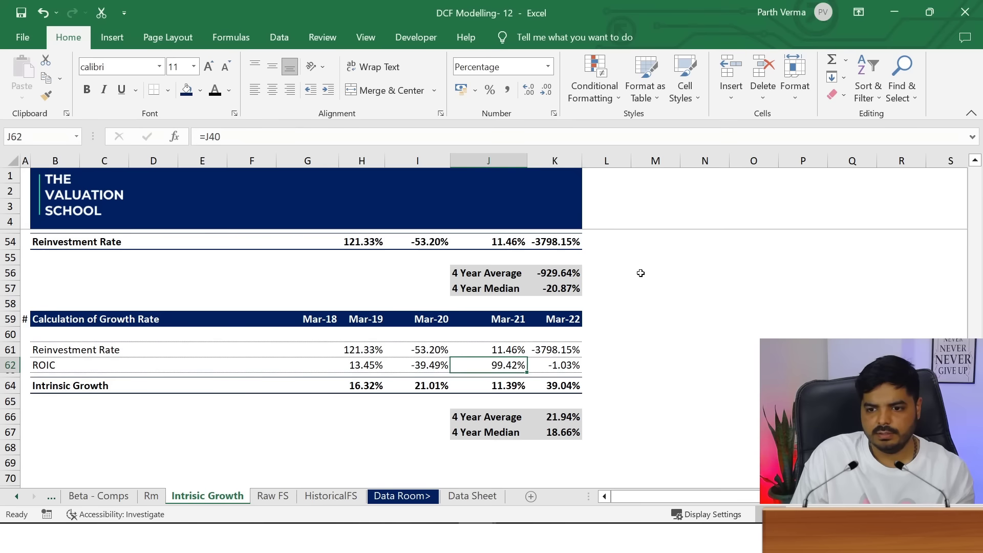
{"action": "key", "text": "ctrl+Tab"}
{"action": "key", "text": "ctrl+Tab"}
{"action": "key", "text": "Down"}
{"action": "key", "text": "F2"}
{"action": "key", "text": "Return"}
{"action": "key", "text": "Up"}
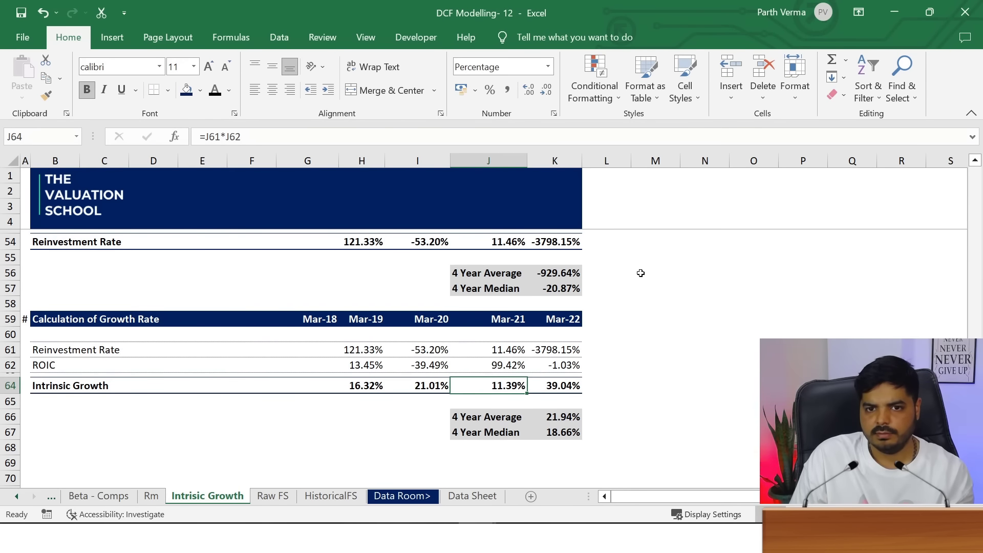
Inspect the Asian Paints intrinsic growth formulas from Mar-22 back to Mar-19
{"action": "key", "text": "ctrl+Tab"}
{"action": "key", "text": "Up"}
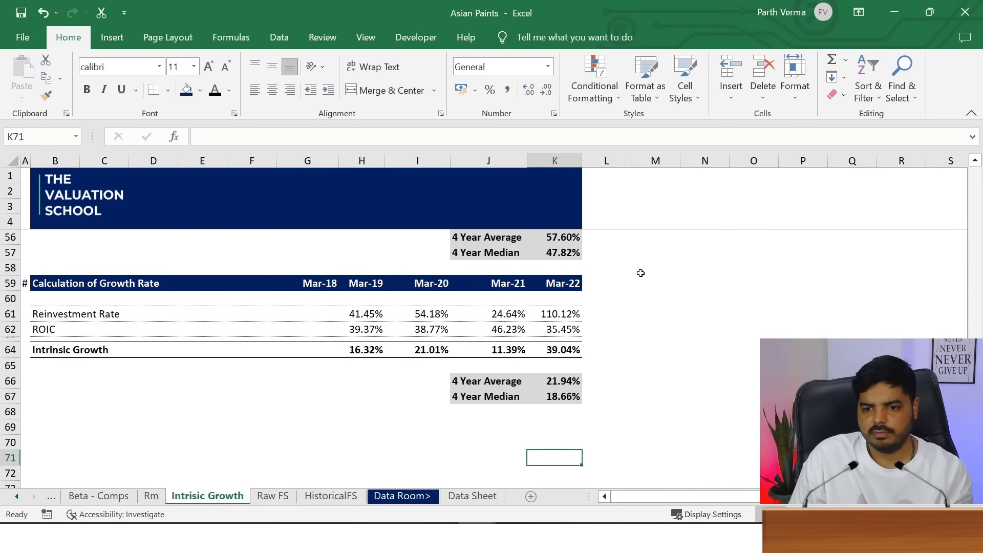
{"action": "key", "text": "Up"}
{"action": "key", "text": "Up"}
{"action": "key", "text": "Up"}
{"action": "key", "text": "Up"}
{"action": "key", "text": "Up"}
{"action": "key", "text": "F2"}
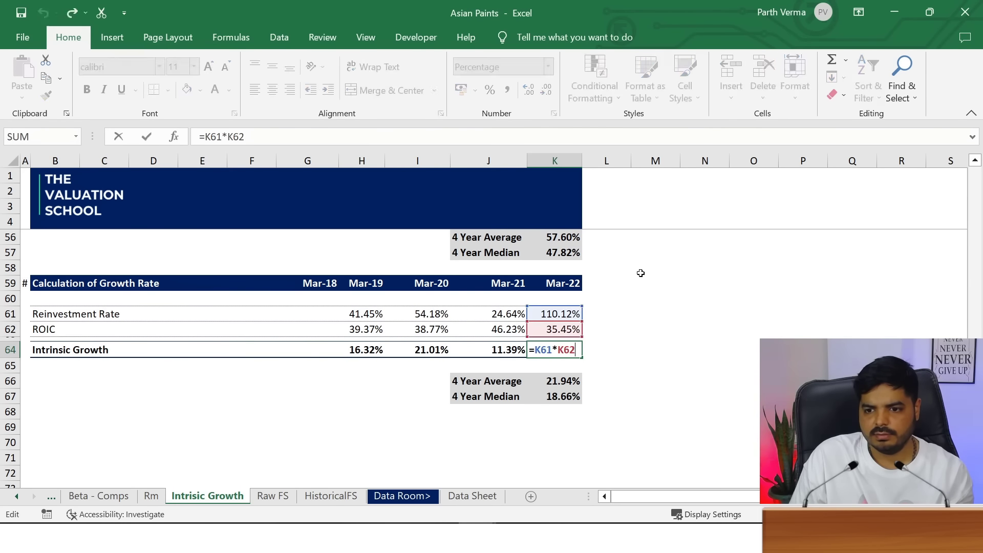
{"action": "key", "text": "Return"}
{"action": "key", "text": "Up"}
{"action": "key", "text": "Left"}
{"action": "key", "text": "F2"}
{"action": "key", "text": "Return"}
{"action": "key", "text": "Up"}
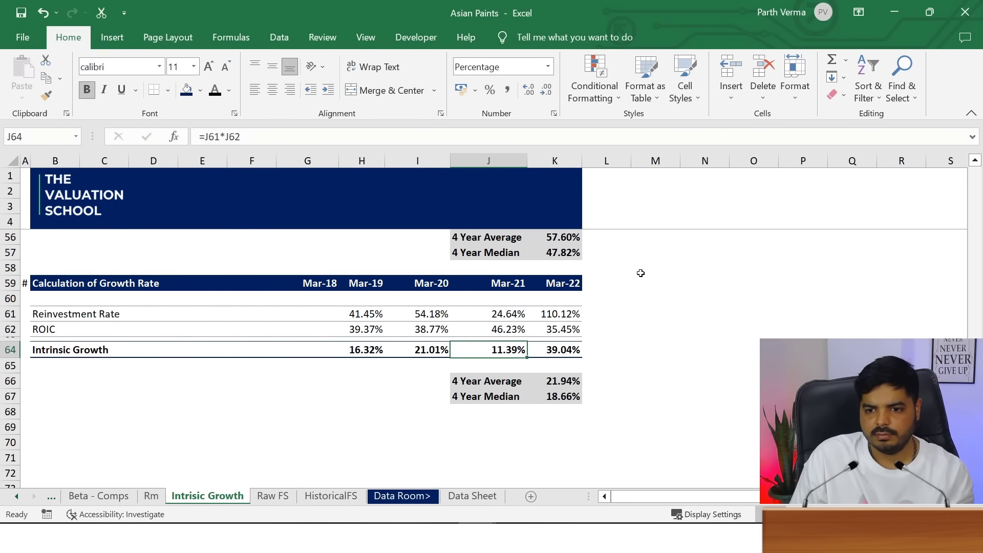
{"action": "key", "text": "Left"}
{"action": "key", "text": "F2"}
{"action": "key", "text": "Return"}
{"action": "key", "text": "Up"}
{"action": "key", "text": "Left"}
{"action": "key", "text": "F2"}
{"action": "key", "text": "Return"}
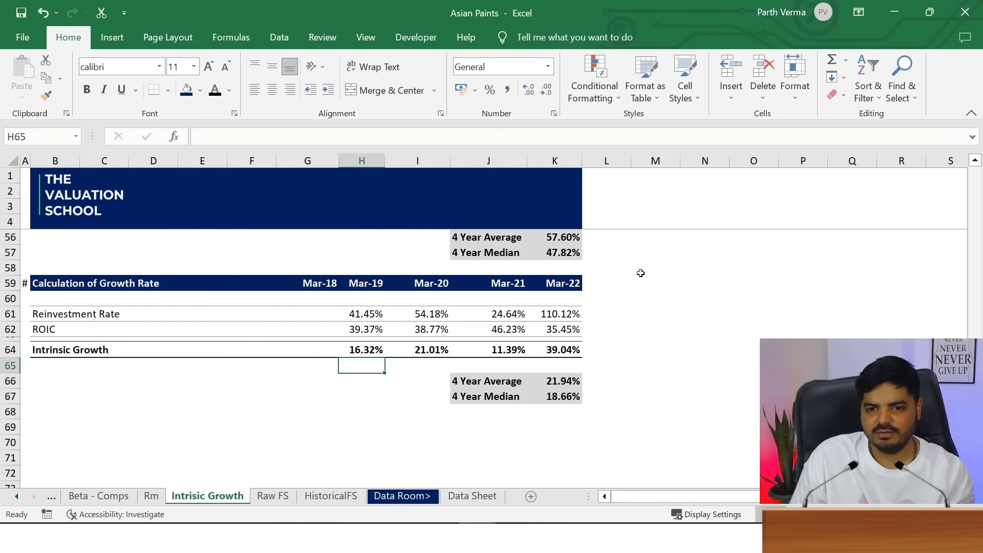
{"action": "key", "text": "Down"}
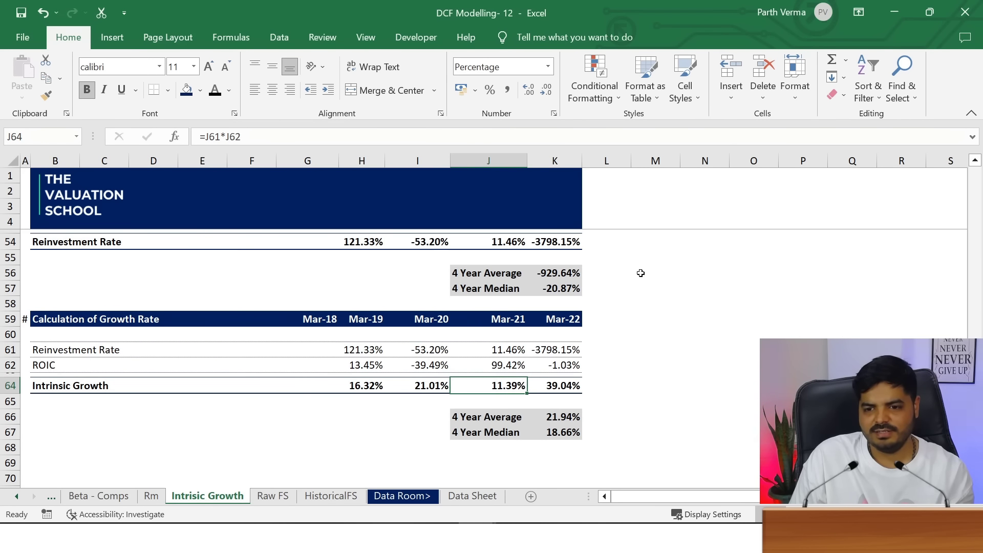
Enter the test formula =H62*H61 (ROIC times reinvestment rate) in the template's M64
{"action": "key", "text": "Right"}
{"action": "key", "text": "Right"}
{"action": "key", "text": "Right"}
{"action": "type", "text": "="}
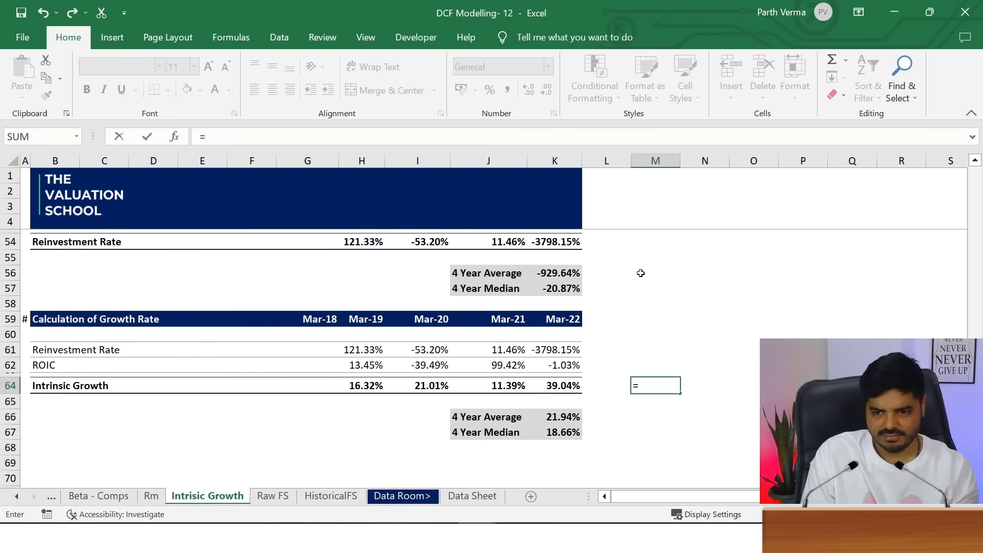
{"action": "key", "text": "Left"}
{"action": "key", "text": "Left"}
{"action": "key", "text": "Left"}
{"action": "key", "text": "Left"}
{"action": "key", "text": "Up"}
{"action": "key", "text": "Right"}
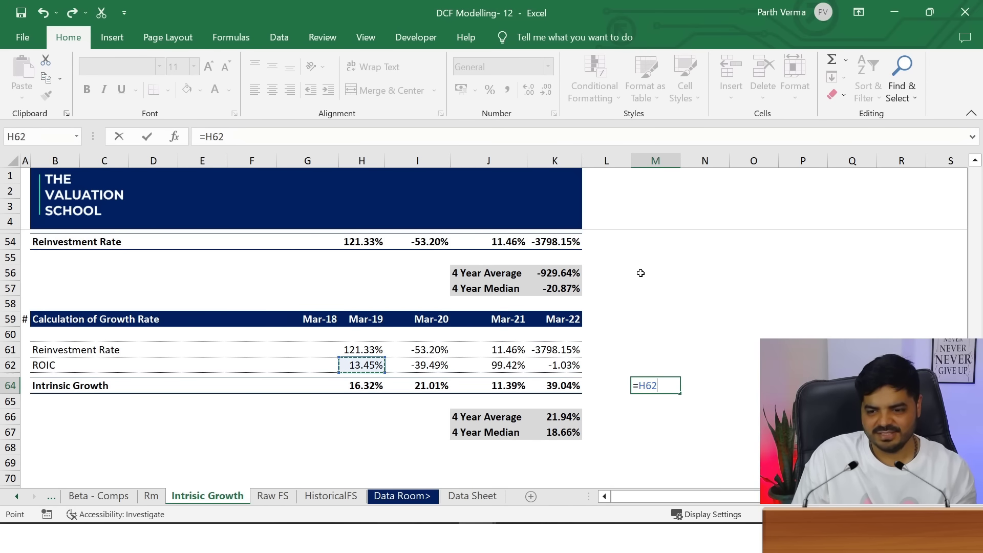
{"action": "key", "text": "Left"}
{"action": "key", "text": "Left"}
{"action": "key", "text": "Left"}
{"action": "key", "text": "Left"}
{"action": "key", "text": "Left"}
{"action": "key", "text": "Up"}
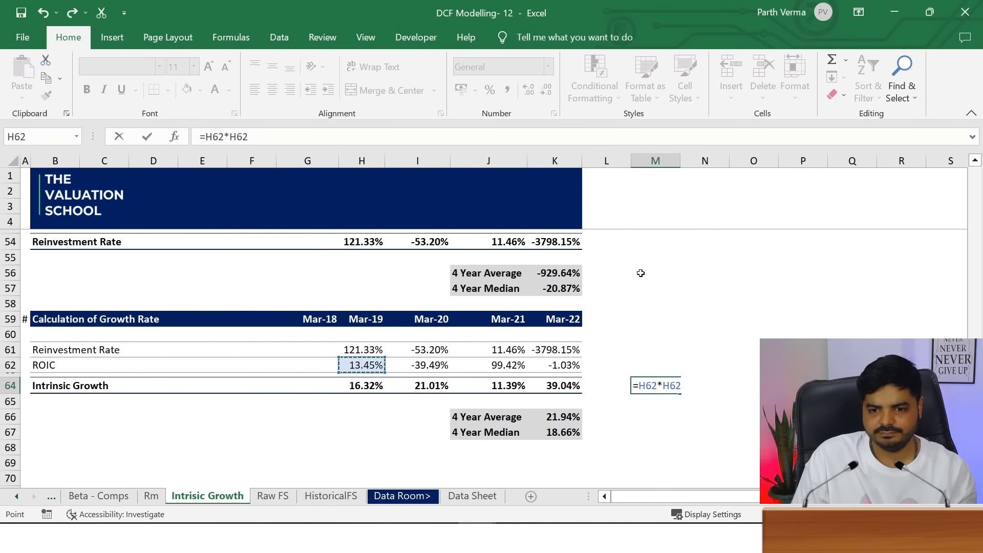
{"action": "key", "text": "Up"}
{"action": "key", "text": "Return"}
Enter =H62*H61 in the Asian Paints H66, confirm it gives 16.32%, then remove it
{"action": "key", "text": "Up"}
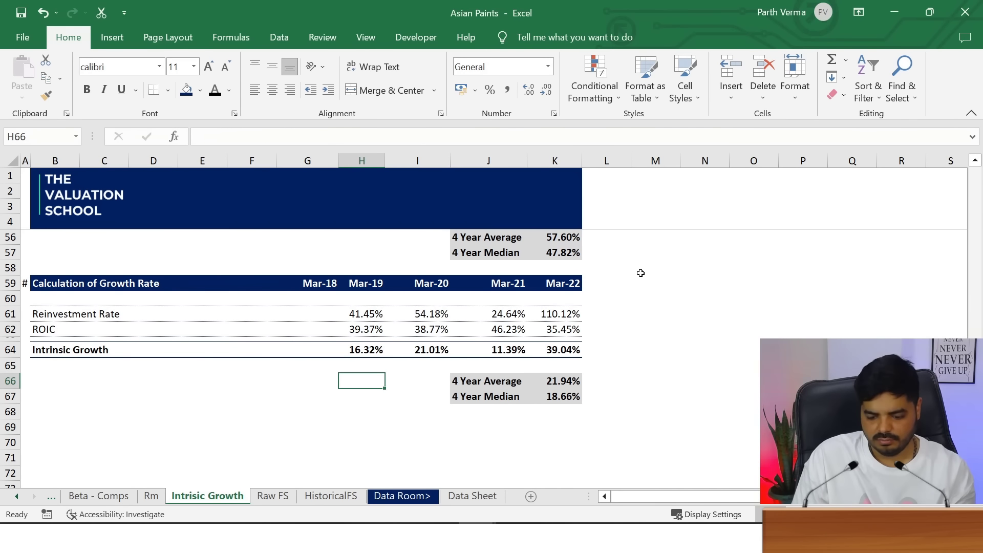
{"action": "type", "text": "="}
{"action": "key", "text": "Up"}
{"action": "key", "text": "Up"}
{"action": "key", "text": "Up"}
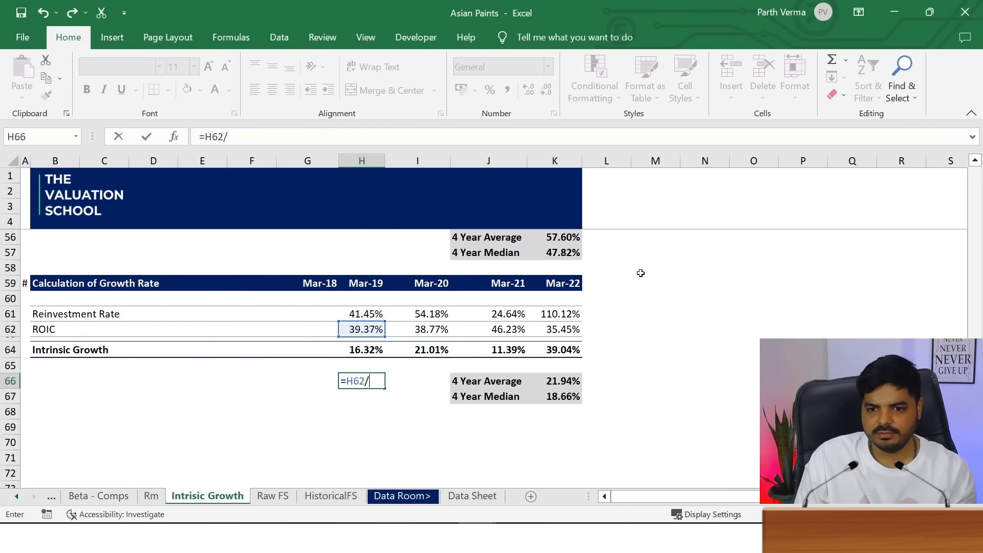
{"action": "key", "text": "BackSpace"}
{"action": "key", "text": "Up"}
{"action": "key", "text": "Up"}
{"action": "key", "text": "Up"}
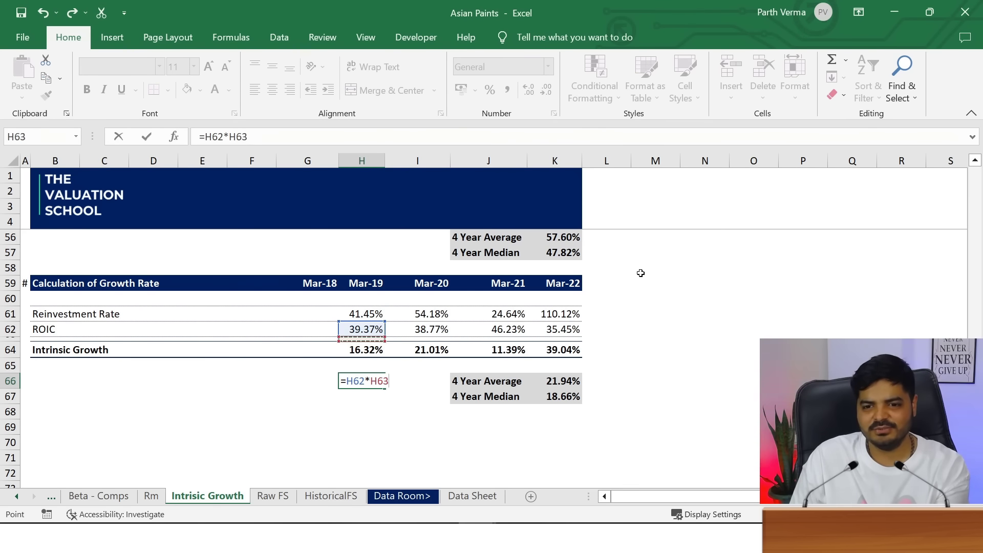
{"action": "key", "text": "Up"}
{"action": "key", "text": "Return"}
{"action": "key", "text": "Up"}
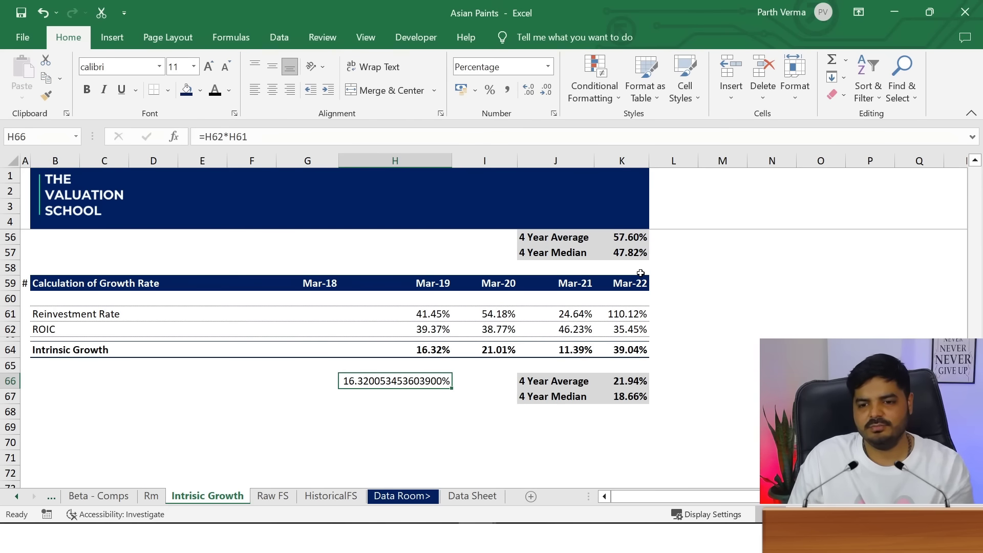
{"action": "key", "text": "ctrl+z"}
{"action": "key", "text": "alt"}
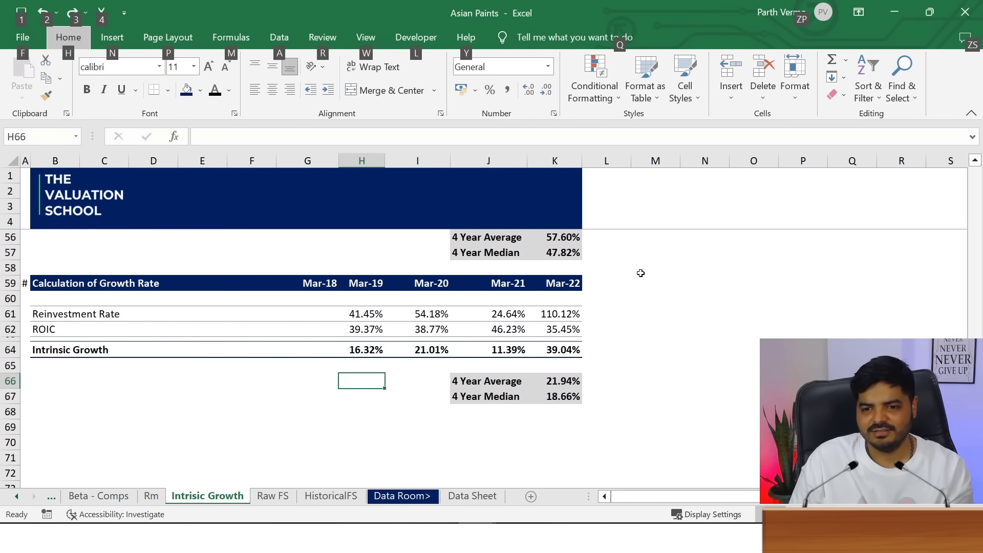
Clear the test value from the template's M64 and scroll up to the ROIC section
{"action": "key", "text": "alt+Tab"}
{"action": "key", "text": "alt+Tab"}
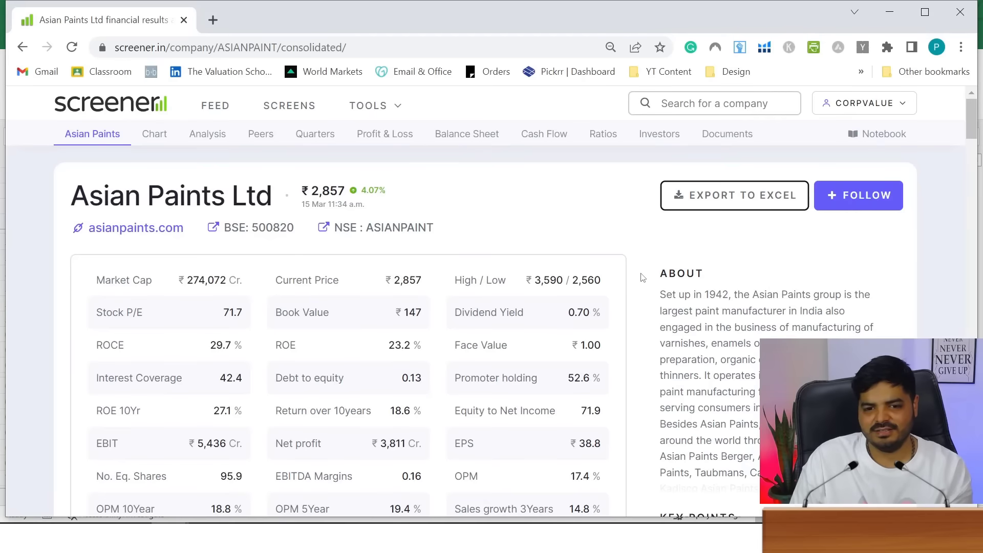
{"action": "key", "text": "alt+Tab"}
{"action": "key", "text": "Delete"}
{"action": "key", "text": "Up"}
{"action": "key", "text": "Up"}
{"action": "key", "text": "Up"}
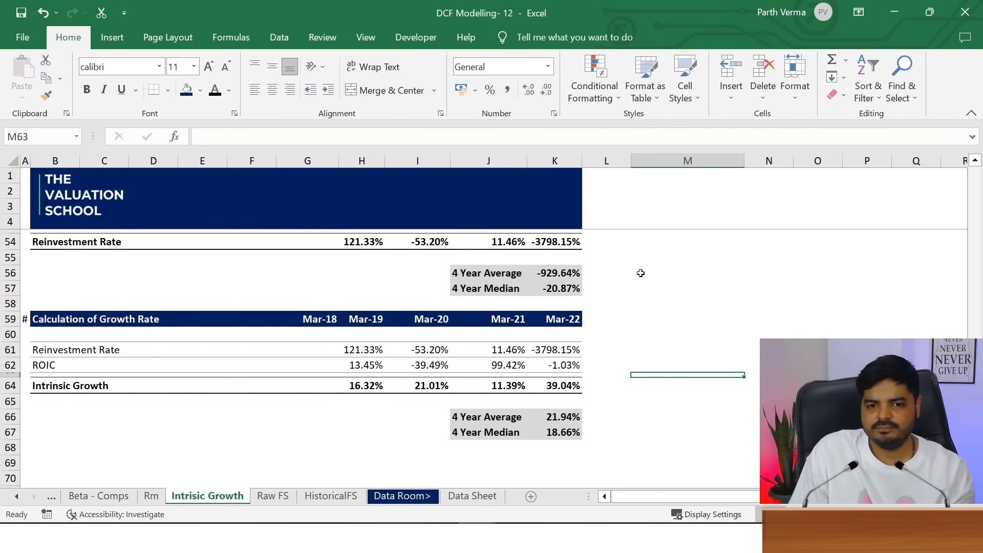
{"action": "key", "text": "Up"}
{"action": "key", "text": "Up"}
{"action": "key", "text": "Up"}
{"action": "key", "text": "Up"}
{"action": "key", "text": "Up"}
{"action": "key", "text": "Up"}
{"action": "key", "text": "Up"}
{"action": "key", "text": "Up"}
{"action": "key", "text": "Up"}
{"action": "key", "text": "Up"}
{"action": "key", "text": "Up"}
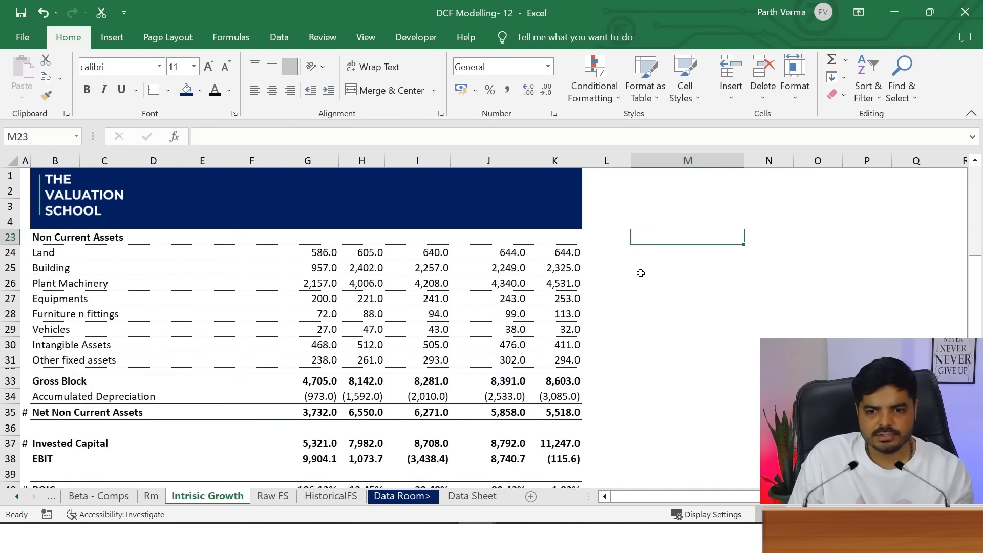
{"action": "key", "text": "Up"}
{"action": "key", "text": "Up"}
{"action": "key", "text": "Up"}
In the Asian Paints sheet, move up to the Mar-18 EBIT formula in G38
{"action": "key", "text": "Up"}
{"action": "key", "text": "Up"}
{"action": "key", "text": "Up"}
{"action": "key", "text": "Down"}
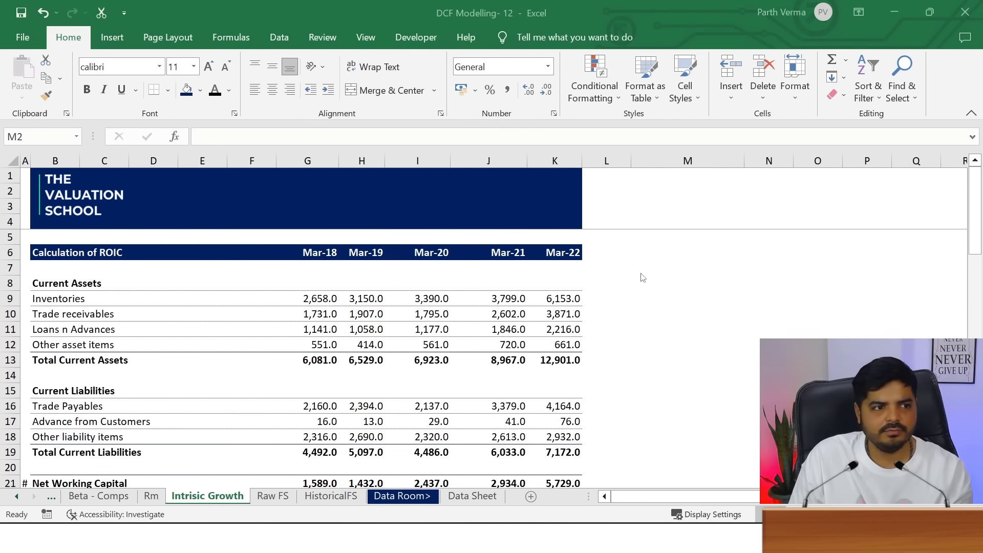
{"action": "key", "text": "ctrl+Tab"}
{"action": "key", "text": "Up"}
{"action": "key", "text": "Up"}
{"action": "key", "text": "Up"}
{"action": "key", "text": "Up"}
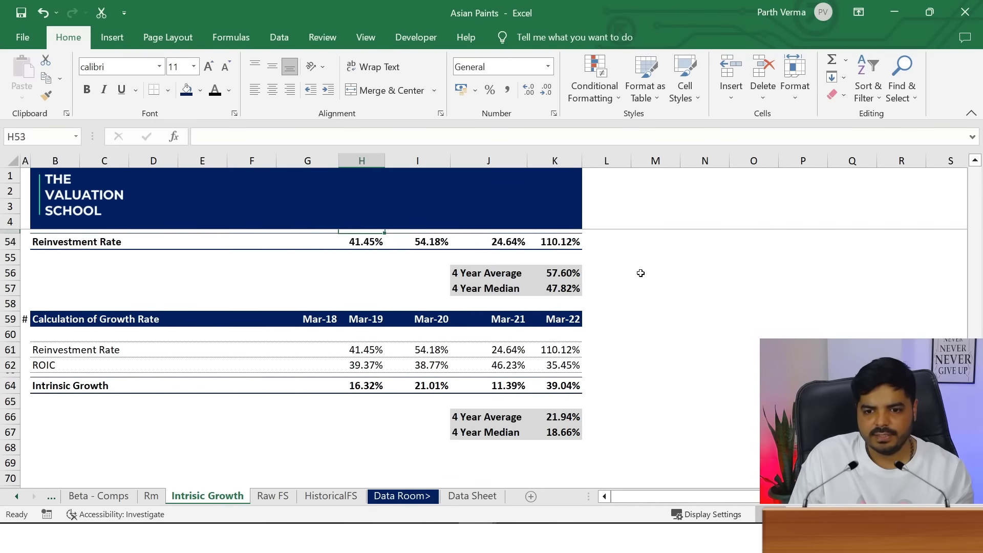
{"action": "key", "text": "Up"}
{"action": "key", "text": "Up"}
{"action": "key", "text": "Up"}
{"action": "key", "text": "Up"}
{"action": "key", "text": "Up"}
{"action": "key", "text": "Up"}
{"action": "key", "text": "Up"}
{"action": "key", "text": "Up"}
{"action": "key", "text": "Up"}
{"action": "key", "text": "Up"}
{"action": "key", "text": "Up"}
{"action": "key", "text": "Up"}
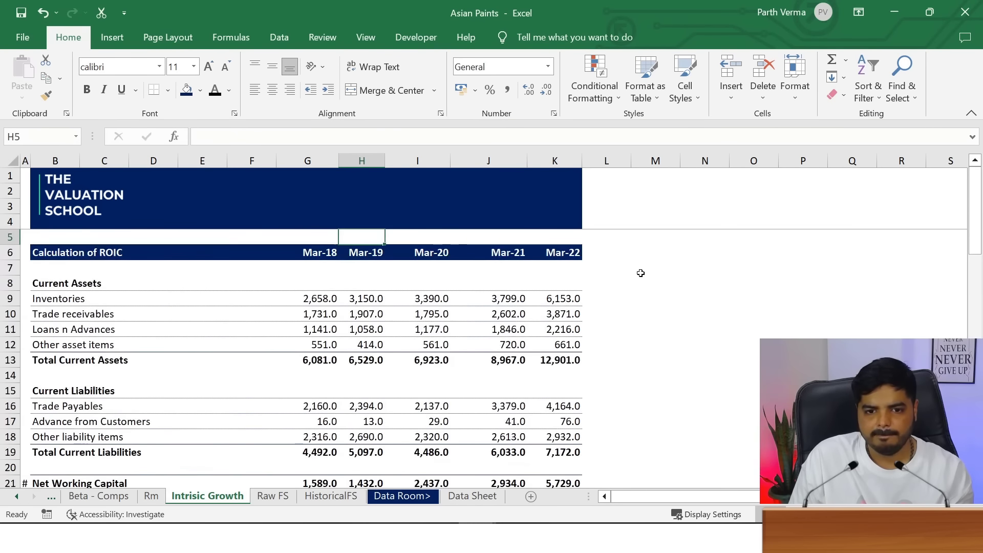
{"action": "key", "text": "Down"}
{"action": "key", "text": "Down"}
{"action": "key", "text": "Down"}
{"action": "key", "text": "Down"}
{"action": "key", "text": "Down"}
{"action": "key", "text": "Down"}
{"action": "key", "text": "Down"}
{"action": "key", "text": "Down"}
{"action": "key", "text": "Down"}
{"action": "key", "text": "Down"}
{"action": "key", "text": "Down"}
{"action": "key", "text": "Down"}
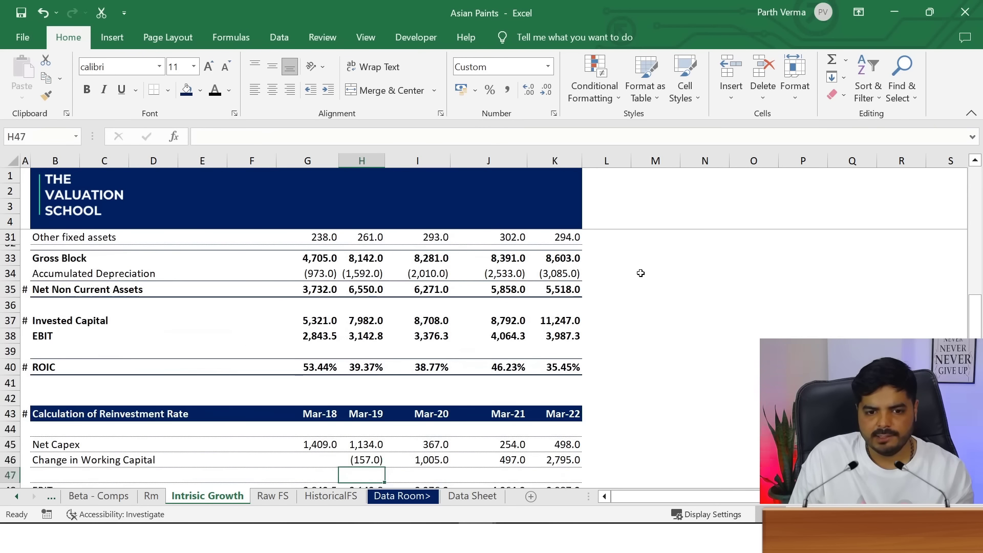
{"action": "key", "text": "Up"}
{"action": "key", "text": "Up"}
{"action": "key", "text": "Up"}
{"action": "key", "text": "Up"}
{"action": "key", "text": "Up"}
{"action": "key", "text": "Left"}
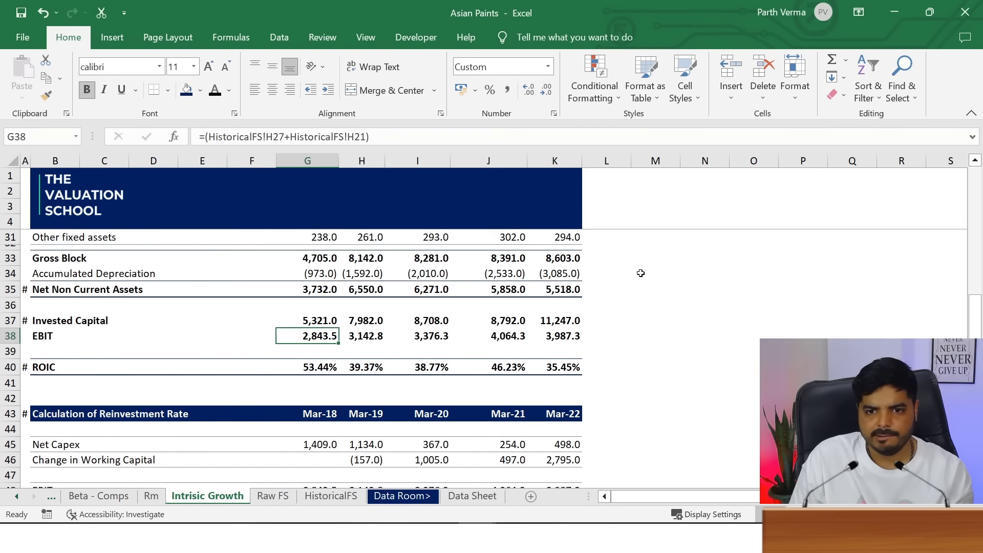
{"action": "key", "text": "ctrl+bracketleft"}
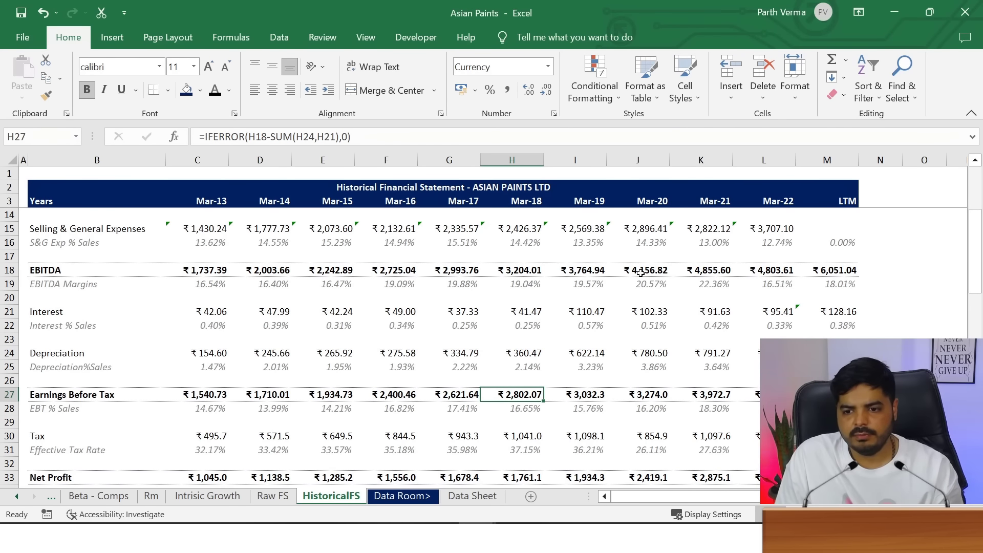
{"action": "key", "text": "alt+Tab"}
{"action": "key", "text": "alt+Tab"}
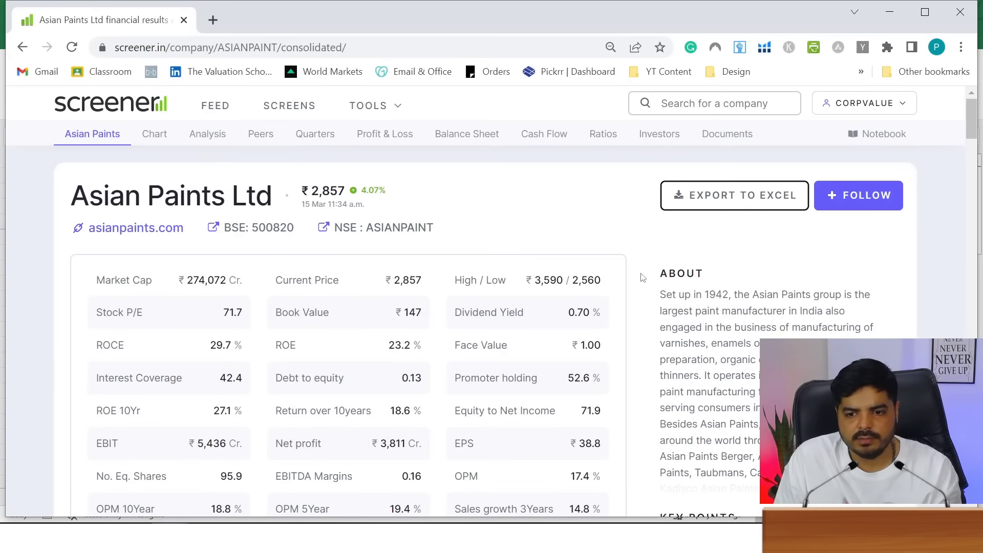
{"action": "key", "text": "alt+Tab"}
{"action": "key", "text": "Down"}
{"action": "key", "text": "Down"}
{"action": "key", "text": "Down"}
{"action": "key", "text": "Down"}
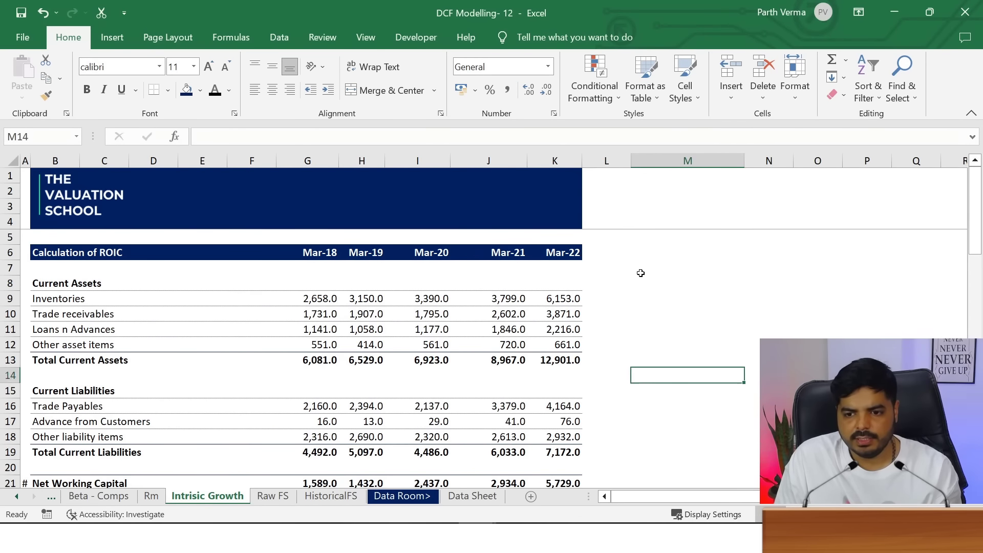
{"action": "key", "text": "Down"}
{"action": "key", "text": "Down"}
{"action": "key", "text": "Down"}
{"action": "key", "text": "Down"}
{"action": "key", "text": "Down"}
{"action": "key", "text": "Down"}
{"action": "key", "text": "Up"}
{"action": "key", "text": "Up"}
{"action": "key", "text": "Up"}
{"action": "key", "text": "Up"}
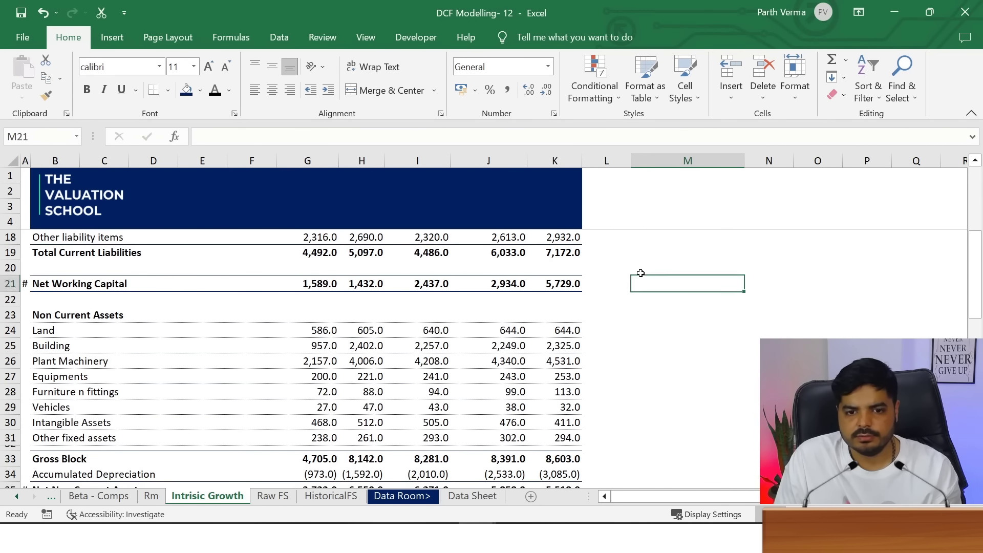
{"action": "key", "text": "Up"}
{"action": "key", "text": "Up"}
{"action": "key", "text": "Up"}
{"action": "key", "text": "Up"}
{"action": "key", "text": "Up"}
{"action": "key", "text": "Up"}
{"action": "key", "text": "Down"}
{"action": "key", "text": "Down"}
{"action": "key", "text": "Down"}
{"action": "key", "text": "Down"}
{"action": "key", "text": "Down"}
{"action": "key", "text": "Down"}
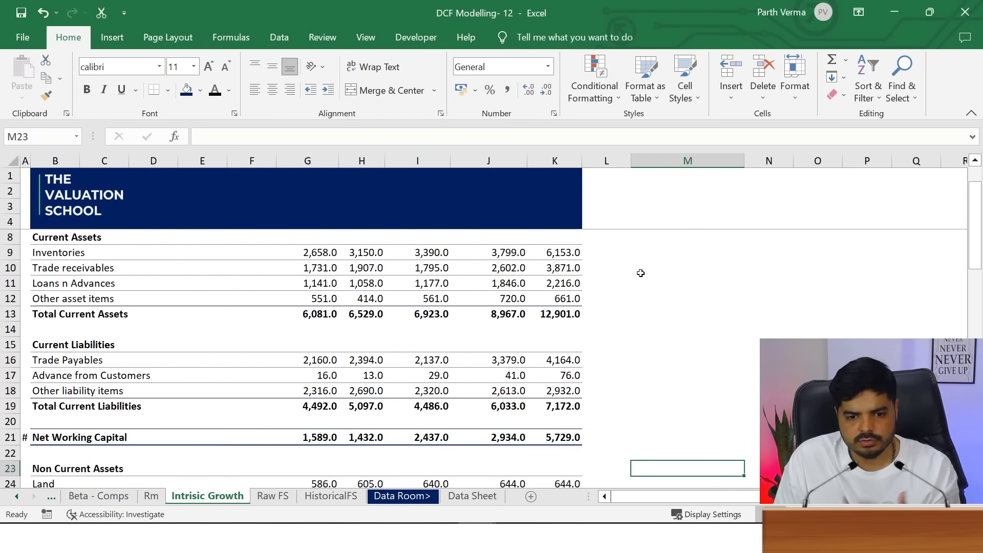
{"action": "key", "text": "Down"}
{"action": "key", "text": "Down"}
{"action": "key", "text": "Down"}
{"action": "key", "text": "Down"}
{"action": "key", "text": "Down"}
{"action": "key", "text": "Down"}
{"action": "key", "text": "Up"}
{"action": "key", "text": "Up"}
{"action": "key", "text": "Up"}
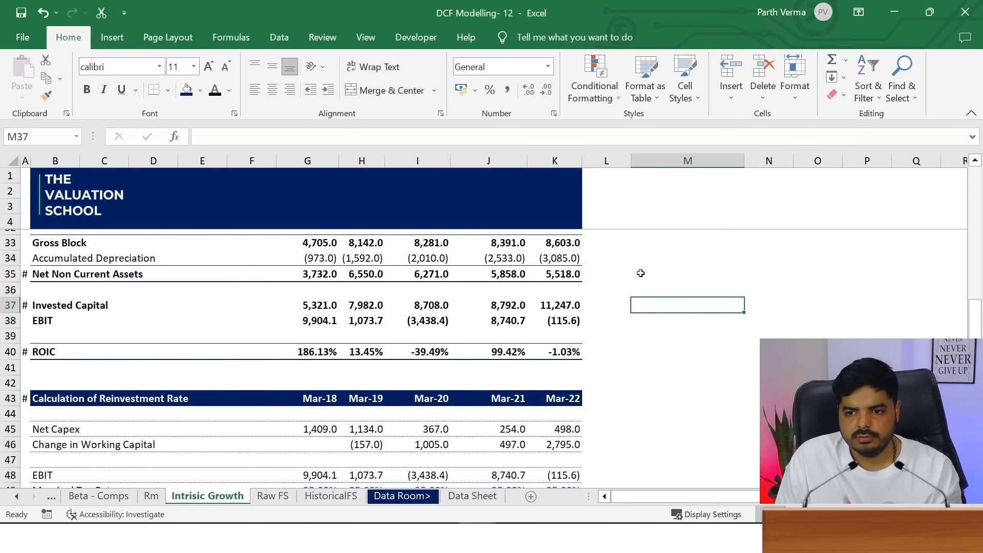
{"action": "key", "text": "Left"}
{"action": "key", "text": "Left"}
{"action": "key", "text": "Left"}
{"action": "key", "text": "Left"}
{"action": "key", "text": "Left"}
{"action": "key", "text": "Down"}
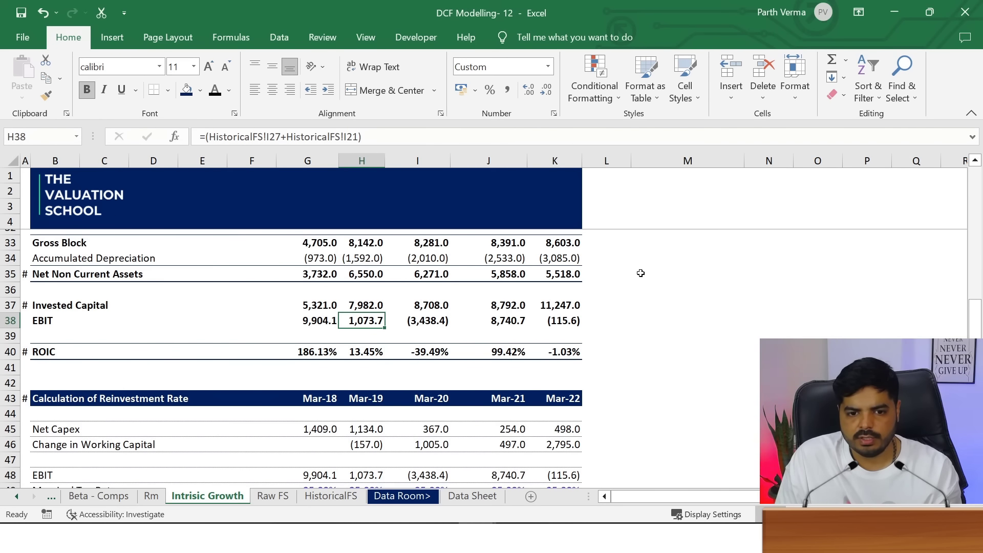
{"action": "key", "text": "alt+Tab"}
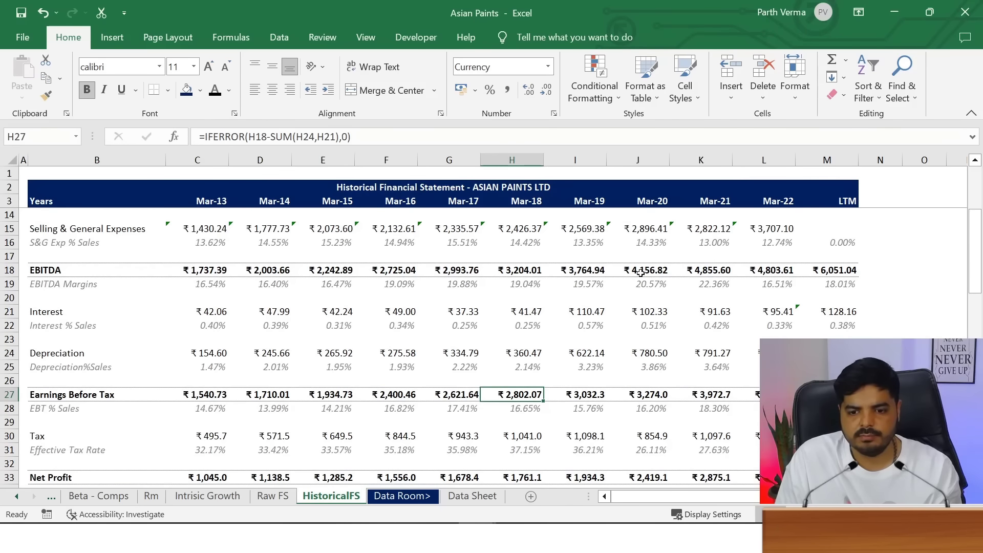
{"action": "left_click", "coordinate": [262, 502]}
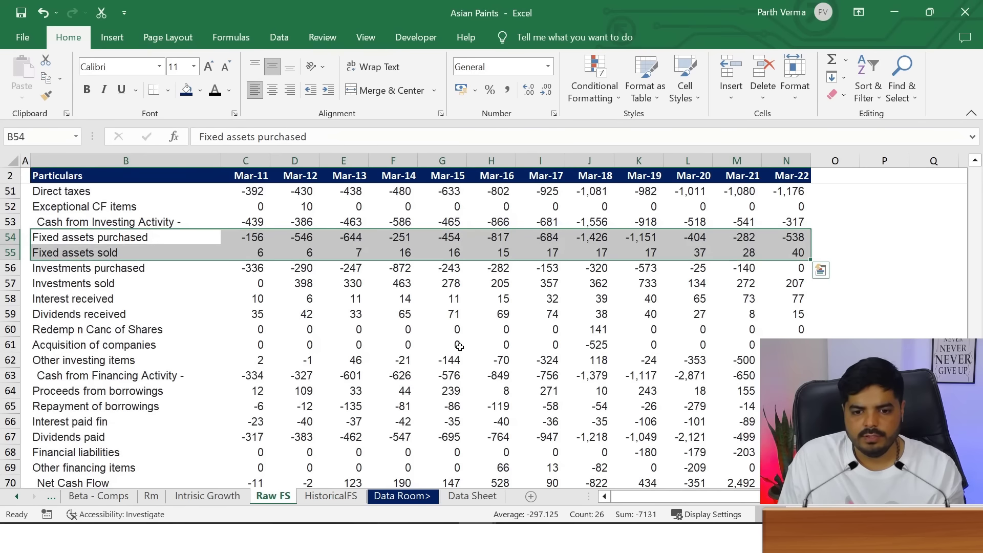
{"action": "left_click", "coordinate": [204, 496]}
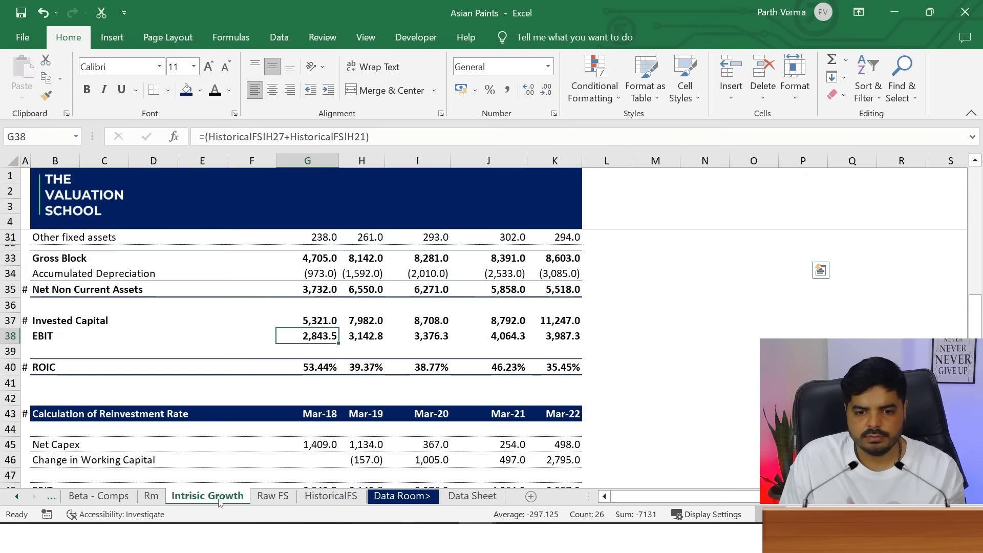